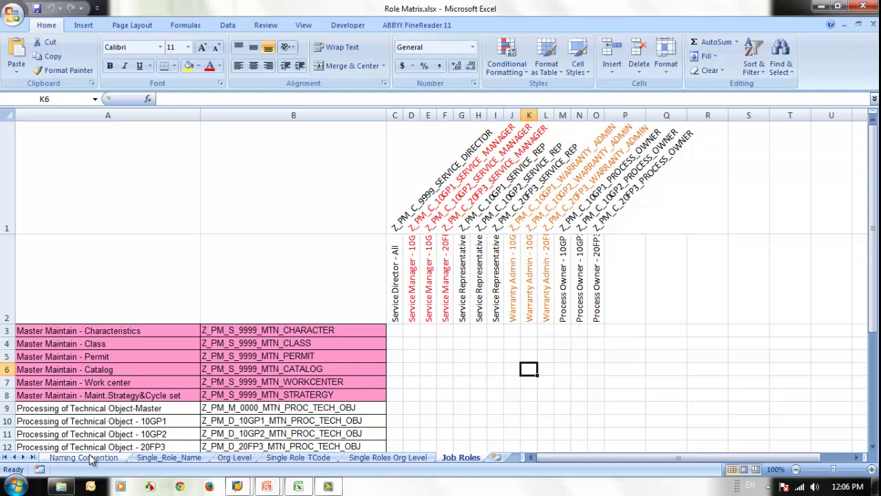
# Step: Open the Naming Convention sheet and examine the example role names and the module code definition
pyautogui.click(91, 459)
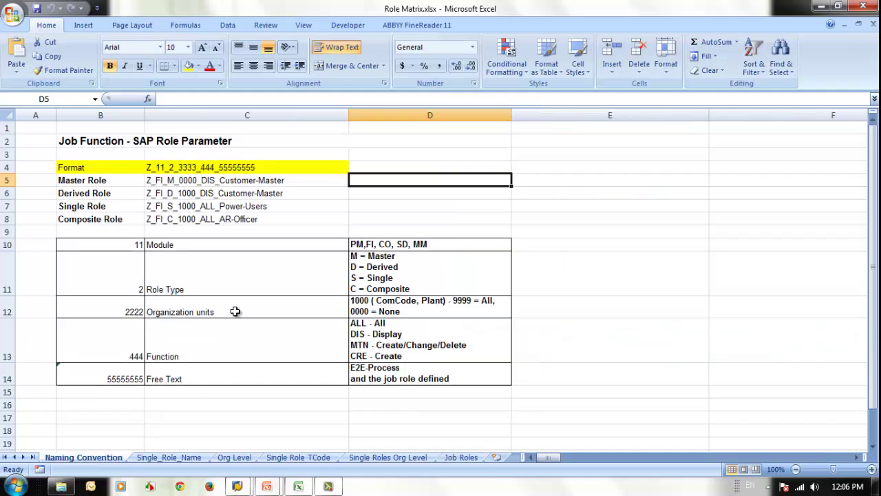
pyautogui.click(556, 205)
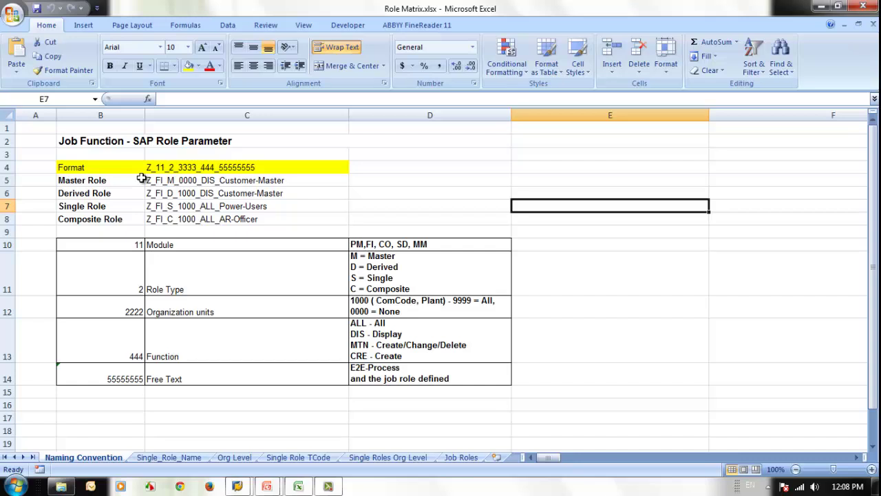
pyautogui.click(243, 275)
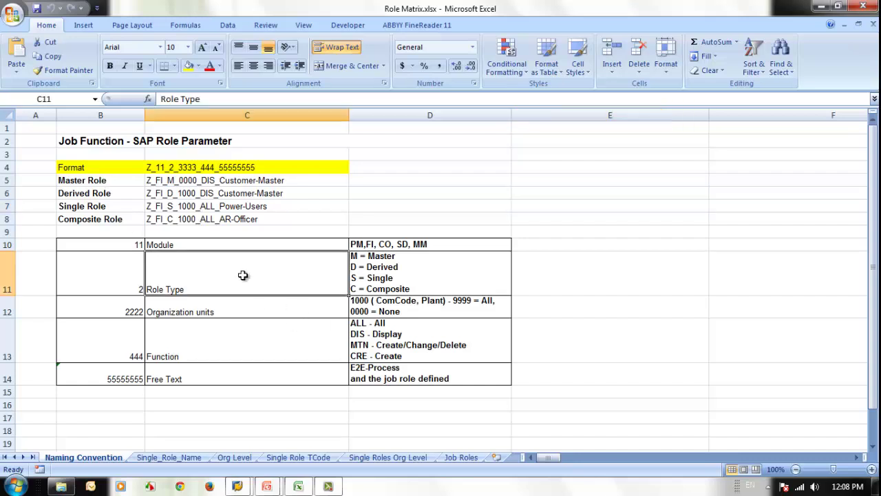
pyautogui.click(123, 246)
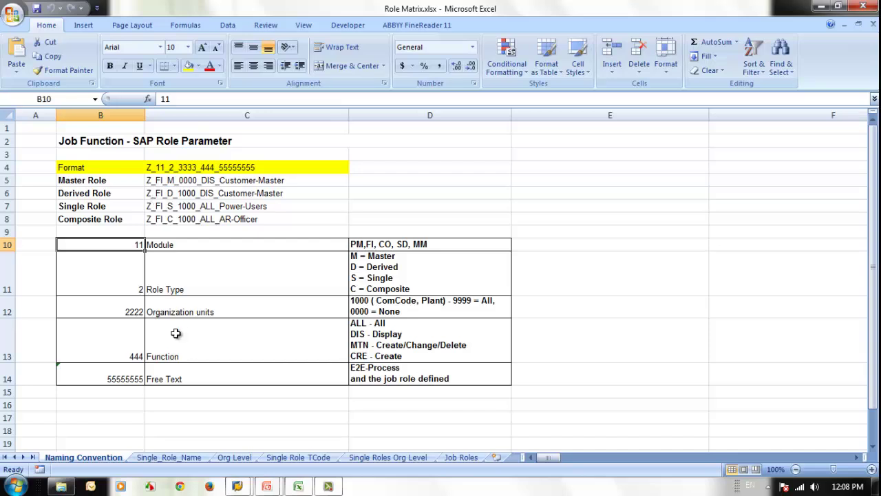
pyautogui.click(153, 219)
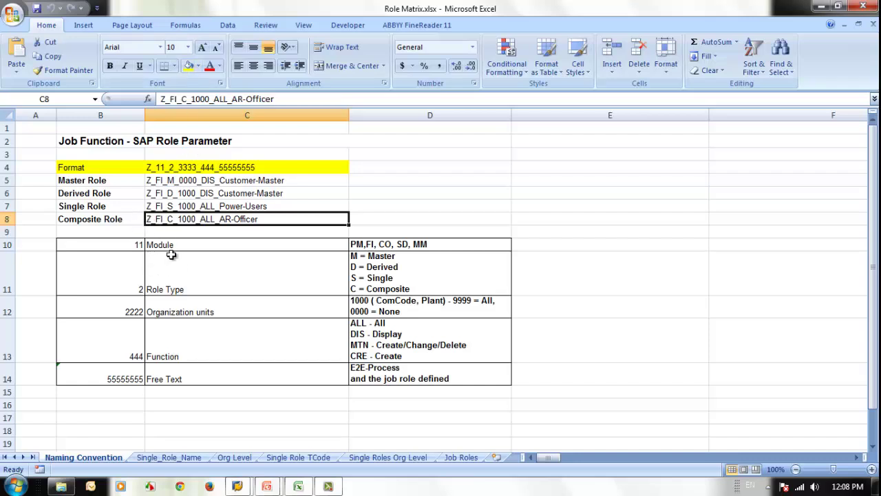
pyautogui.click(131, 245)
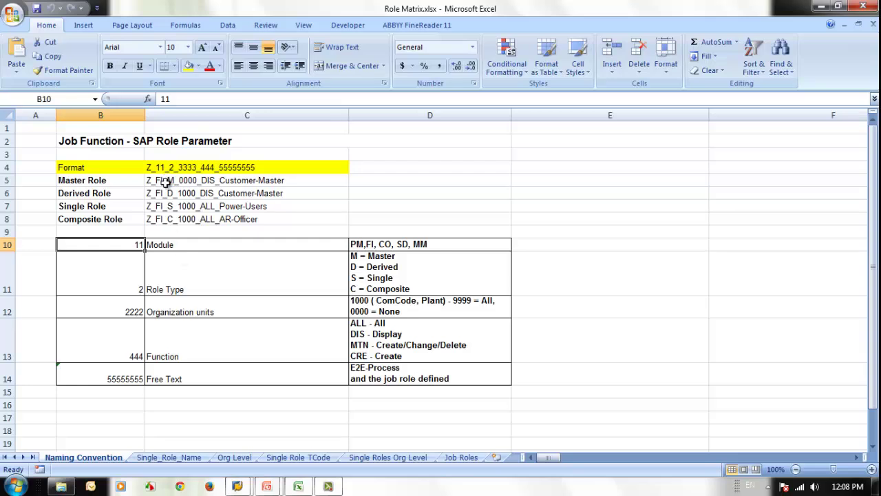
pyautogui.click(174, 245)
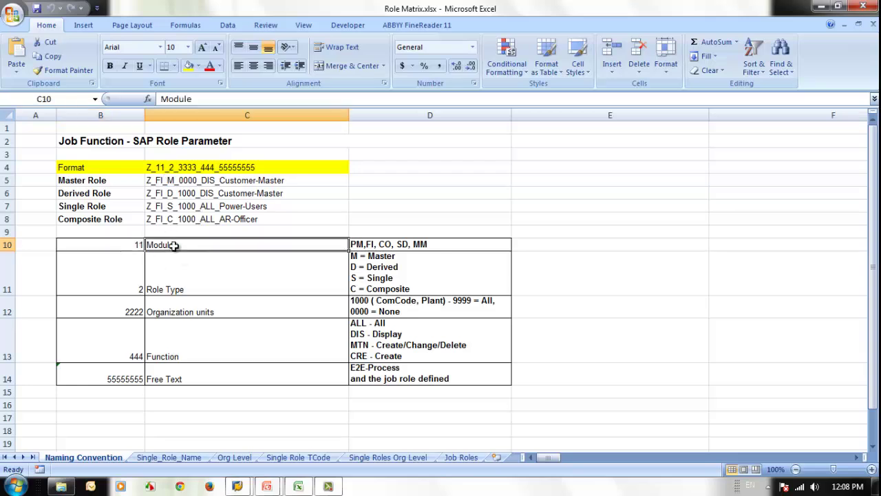
pyautogui.click(365, 244)
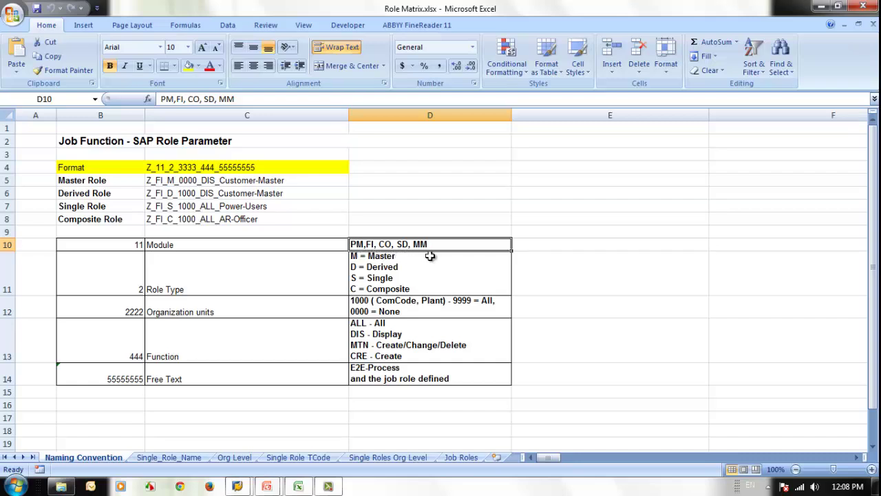
# Step: Compare the role name format in C4 with the role type code and its definitions in row 11
pyautogui.click(152, 169)
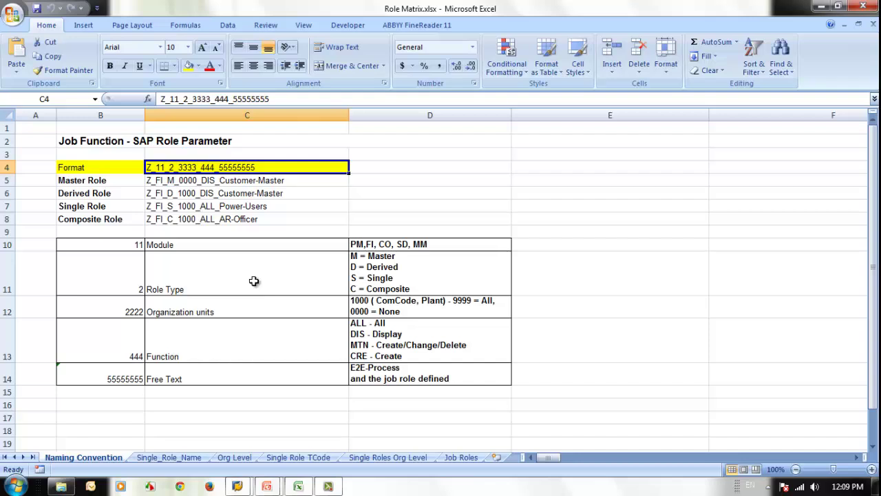
pyautogui.click(124, 277)
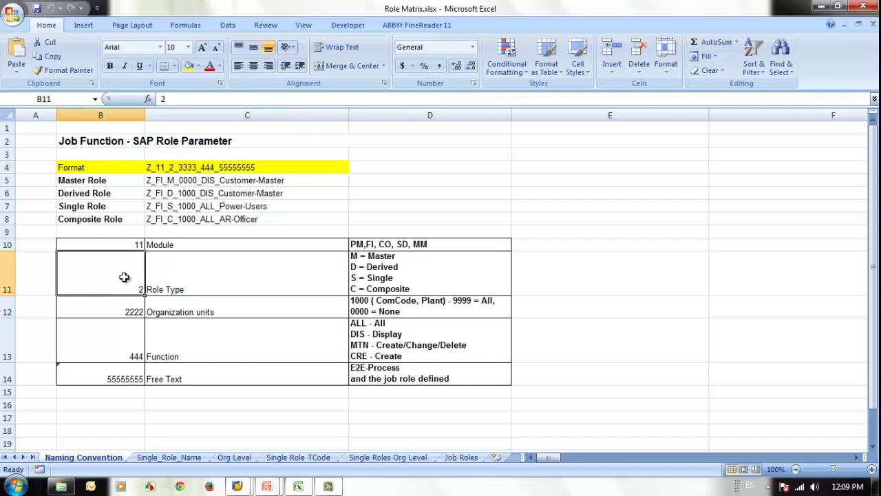
pyautogui.click(185, 167)
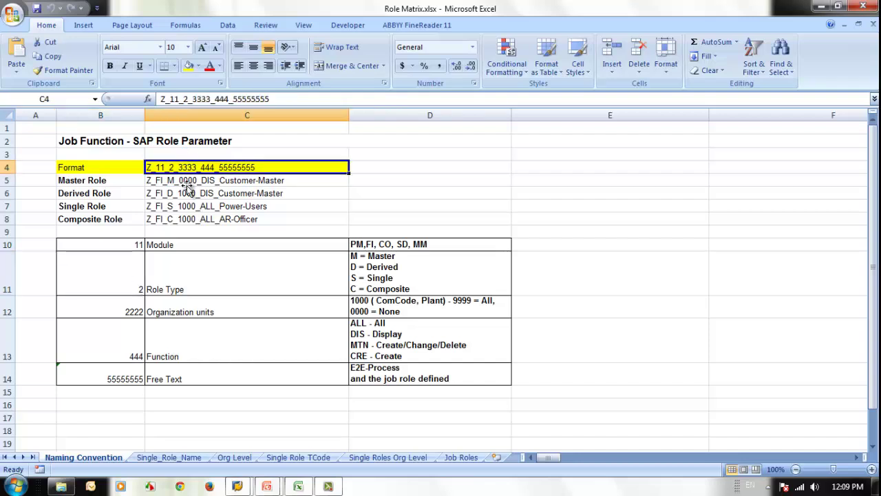
pyautogui.click(168, 286)
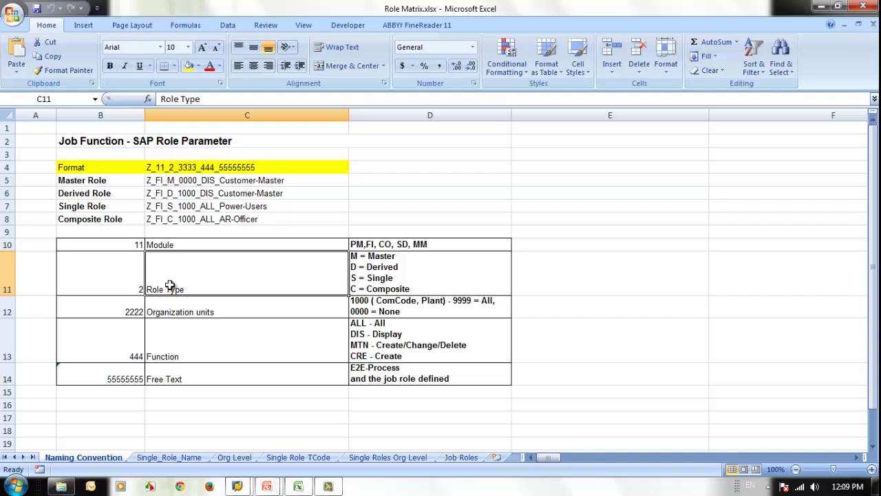
pyautogui.click(404, 280)
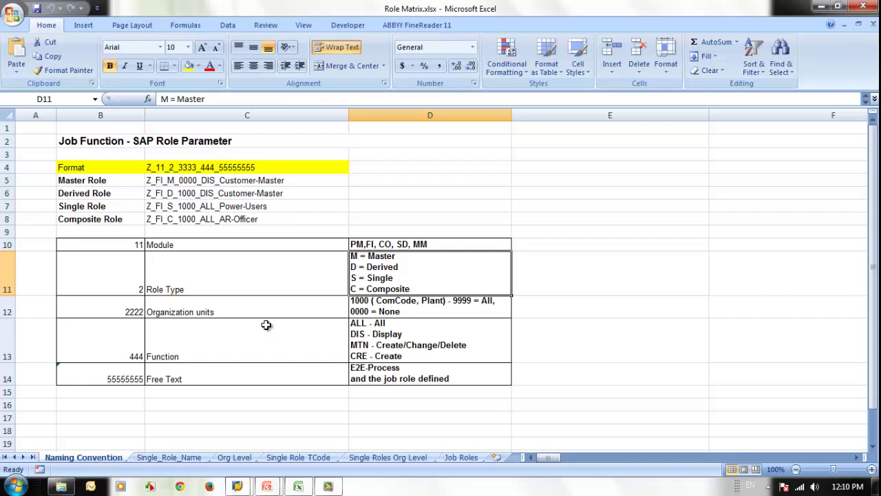
# Step: Set the Organization units code in B12 to 3333 and save the workbook
pyautogui.click(124, 308)
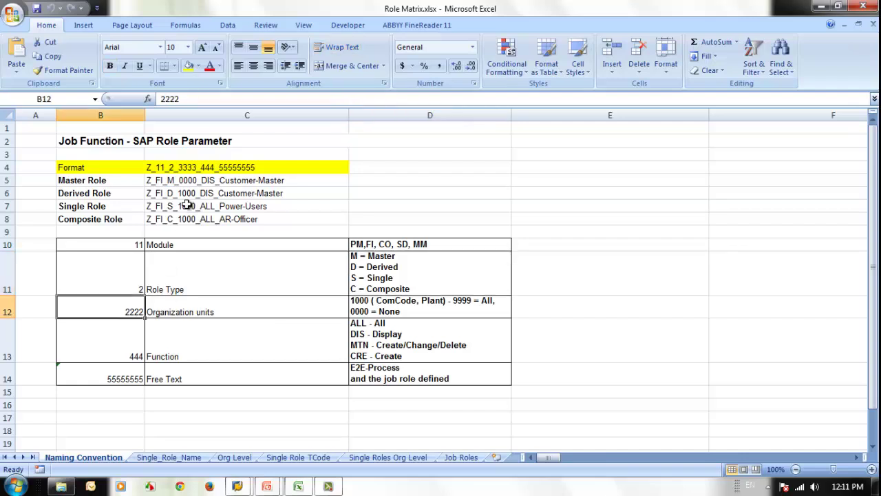
pyautogui.click(252, 312)
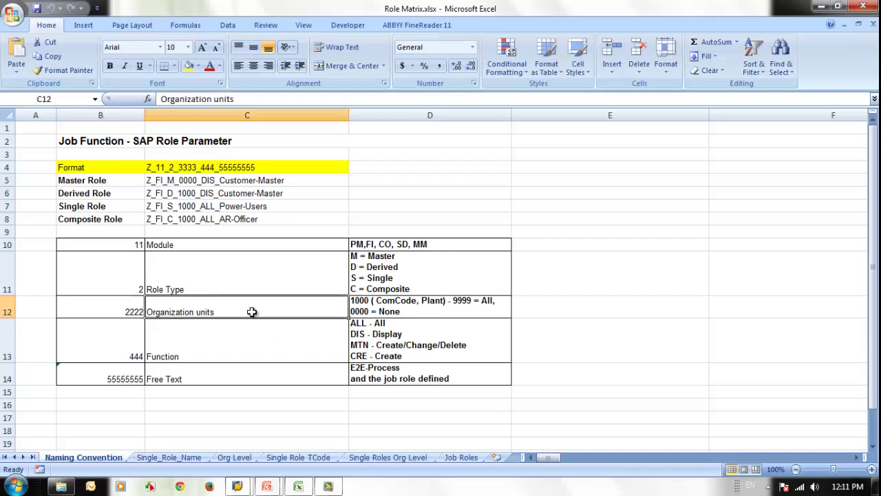
pyautogui.click(116, 311)
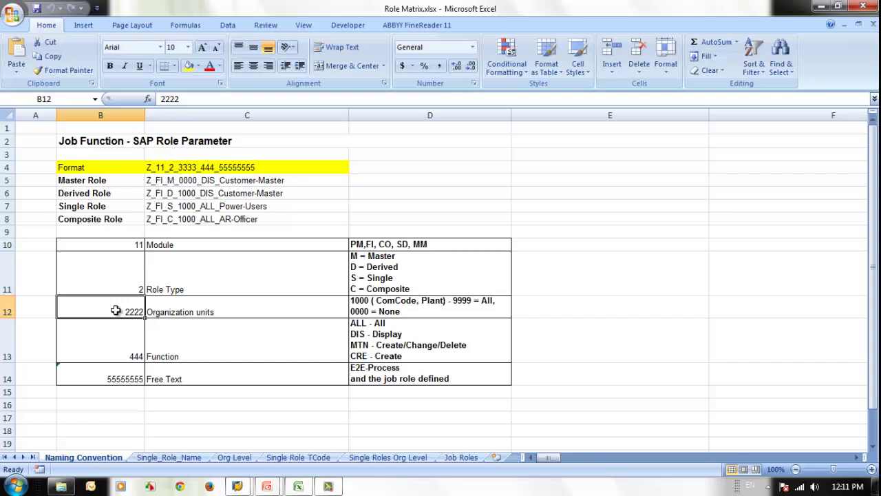
pyautogui.write('3333')
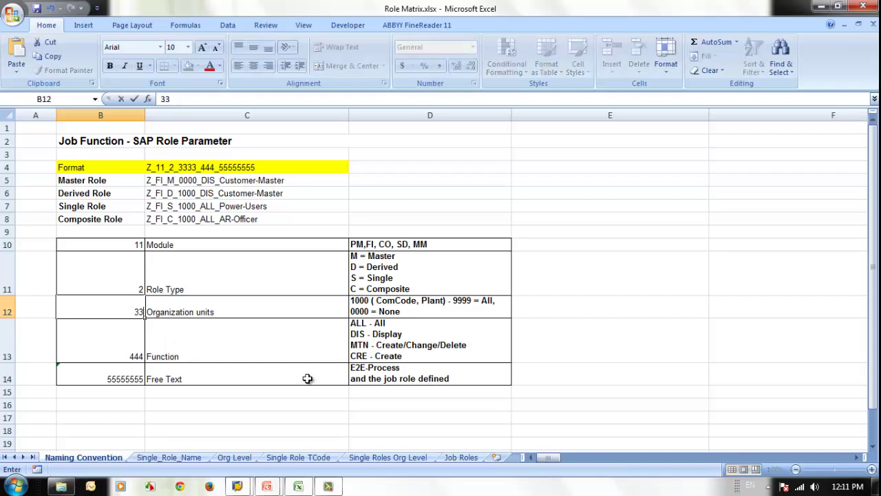
pyautogui.click(251, 340)
pyautogui.click(237, 307)
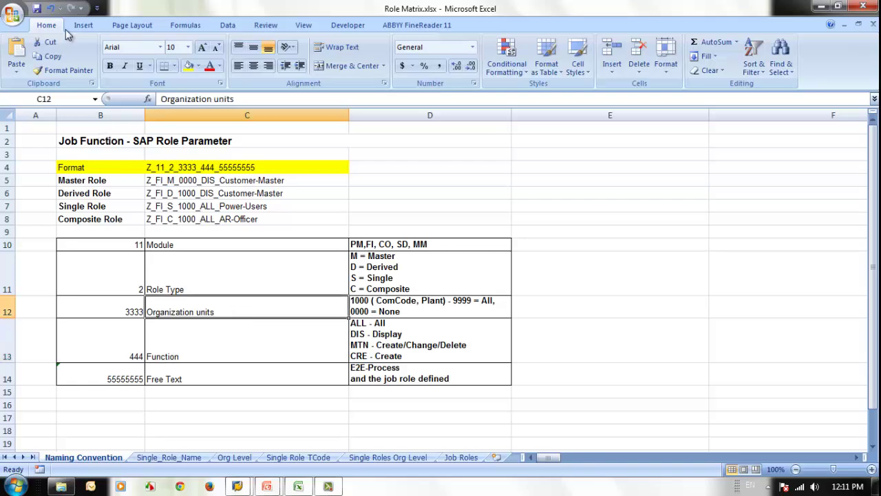
pyautogui.click(36, 9)
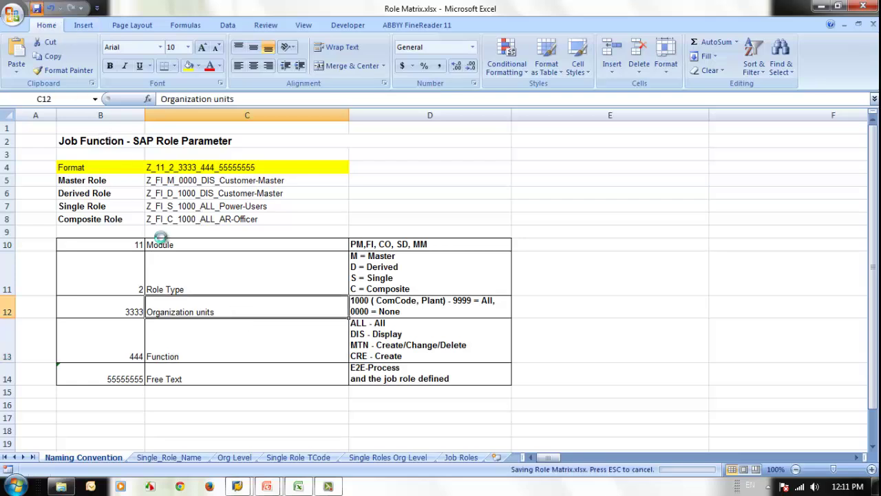
# Step: Examine the organization units, function and free text definitions in rows 12 to 14 of the naming convention table
pyautogui.click(134, 308)
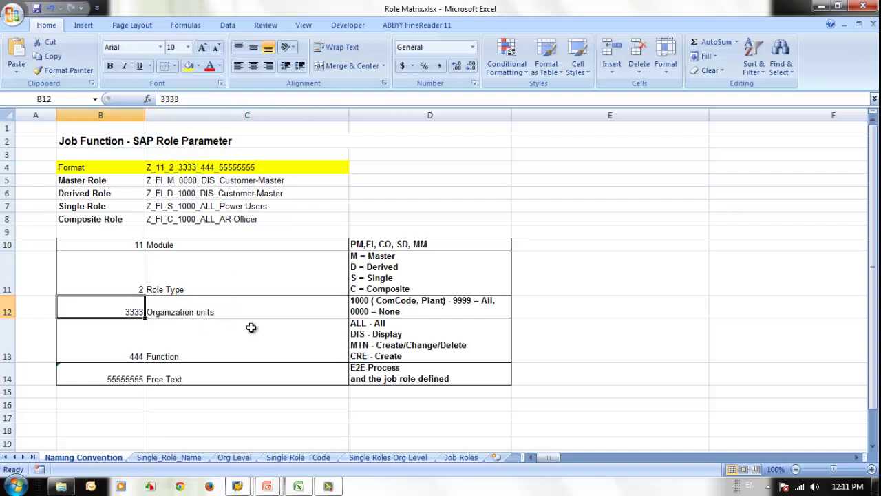
pyautogui.click(412, 310)
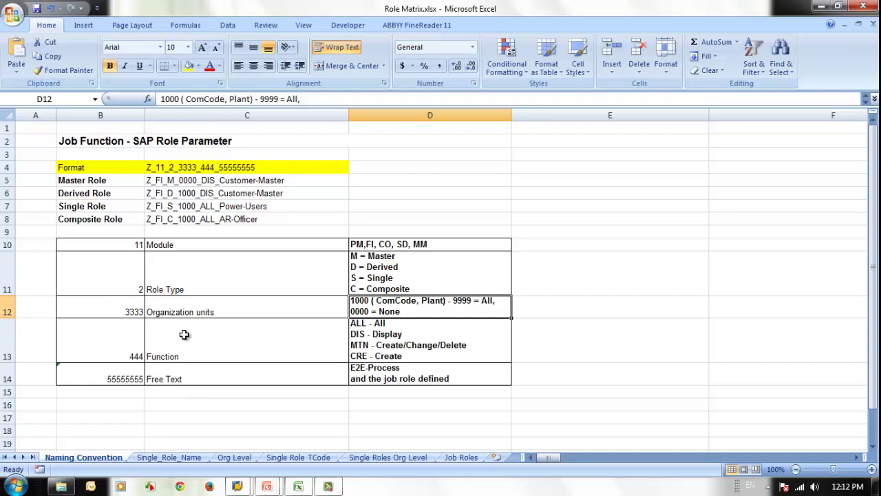
pyautogui.click(134, 311)
pyautogui.click(216, 312)
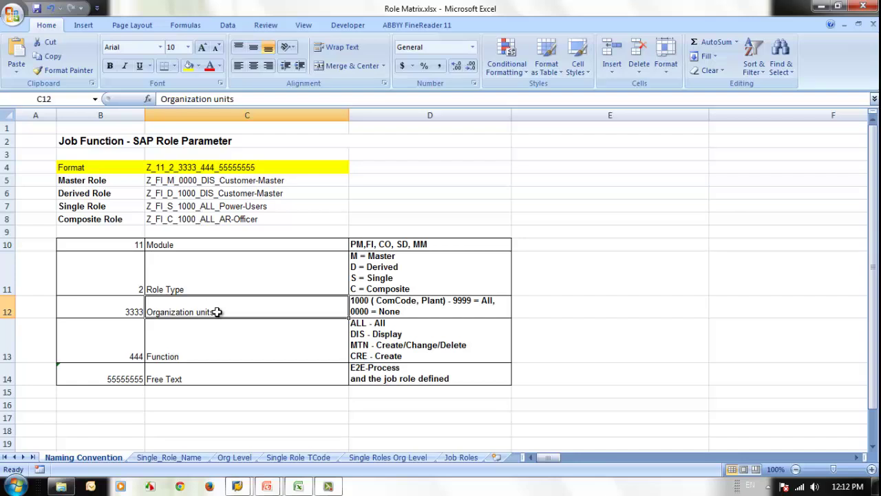
pyautogui.click(126, 349)
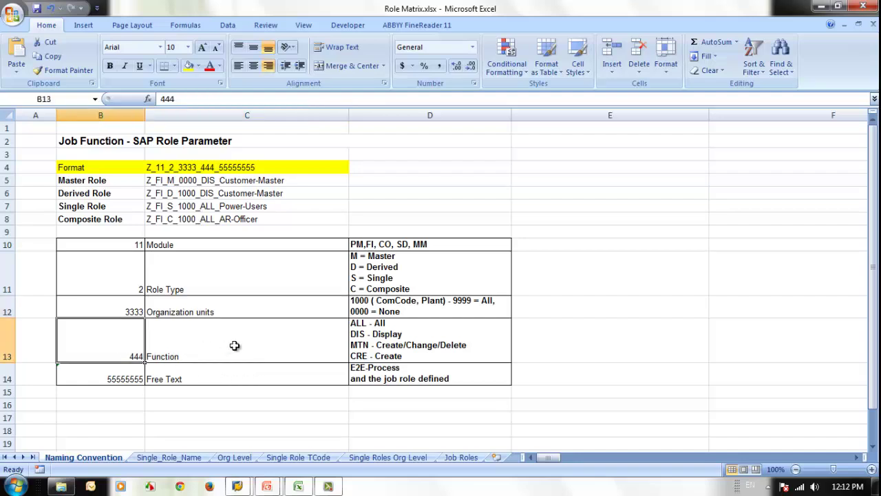
pyautogui.click(233, 347)
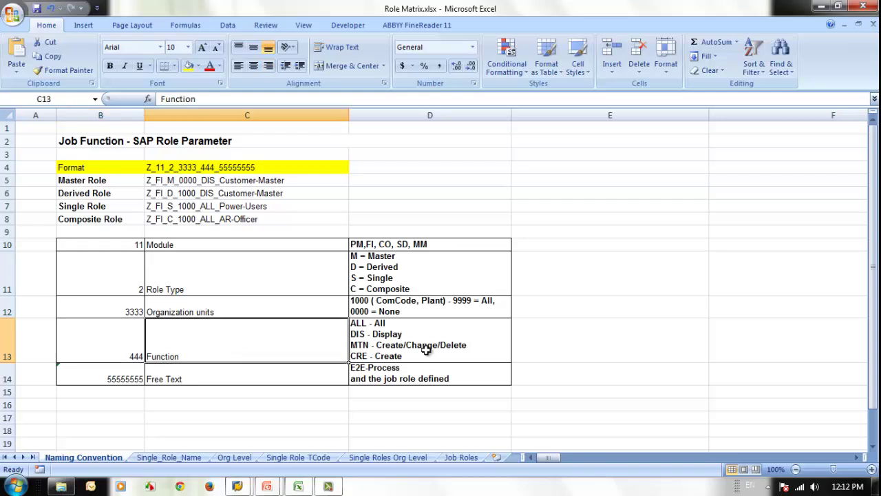
pyautogui.click(372, 331)
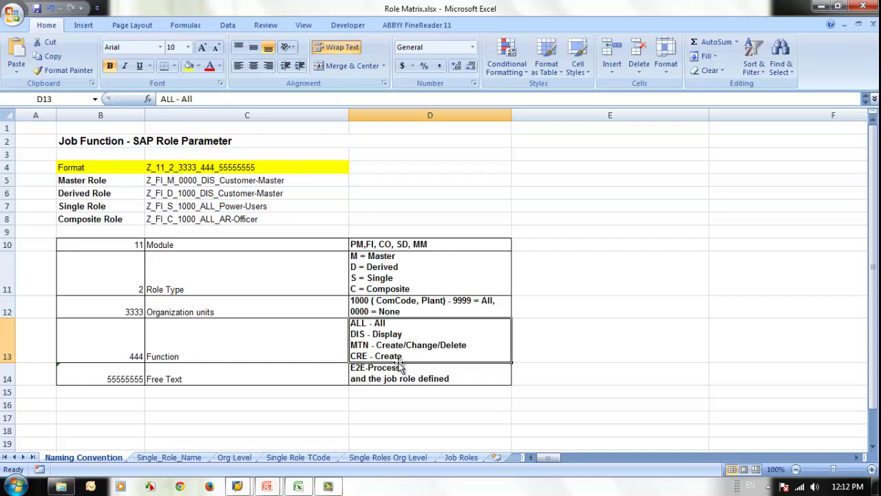
pyautogui.click(211, 347)
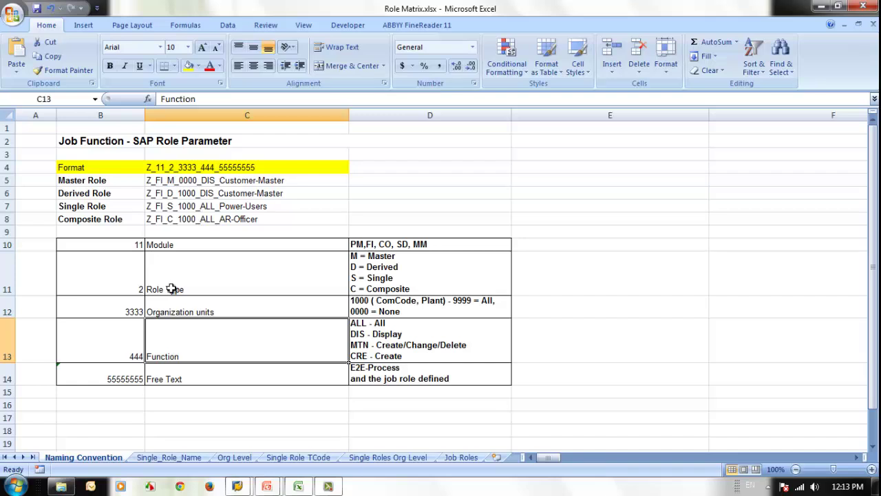
pyautogui.click(173, 376)
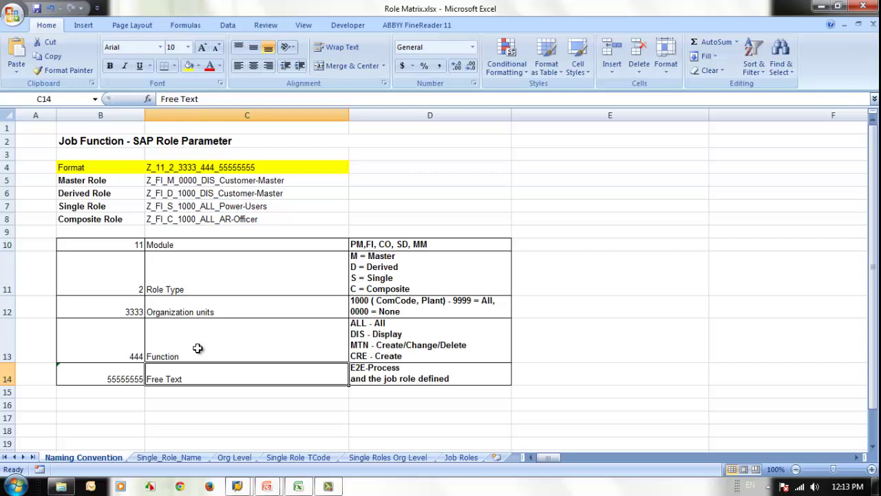
# Step: Open the Single_Role_Name sheet and compare the role descriptions in column A with the technical role names in column B
pyautogui.click(179, 458)
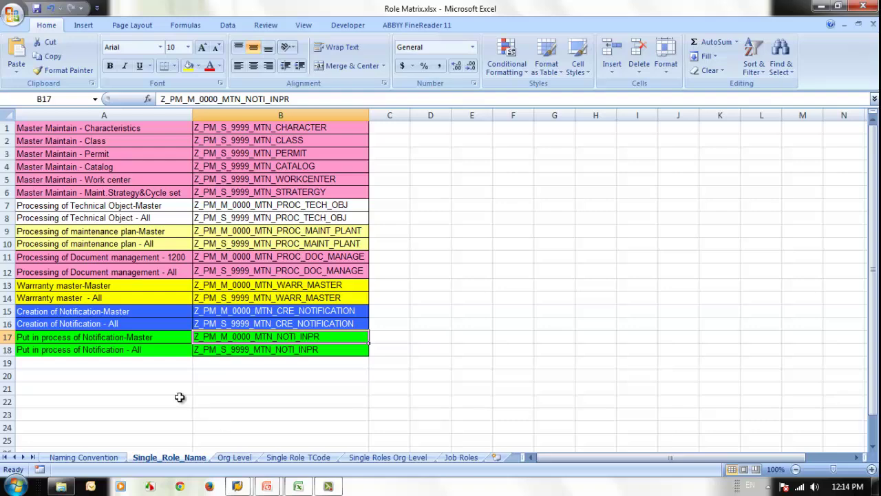
pyautogui.click(77, 457)
pyautogui.click(172, 457)
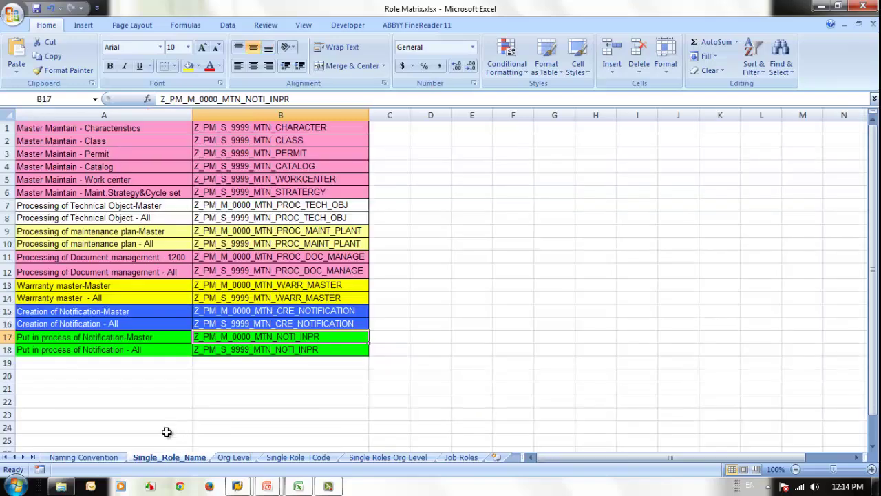
pyautogui.click(124, 179)
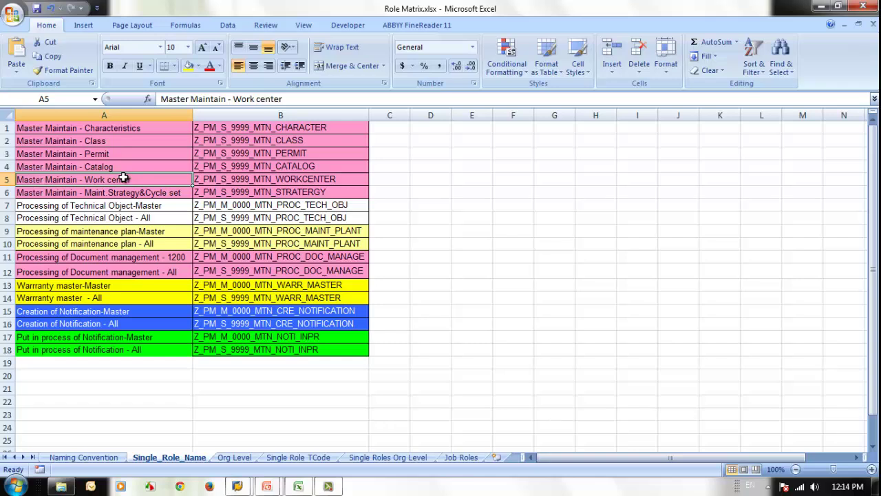
pyautogui.click(123, 144)
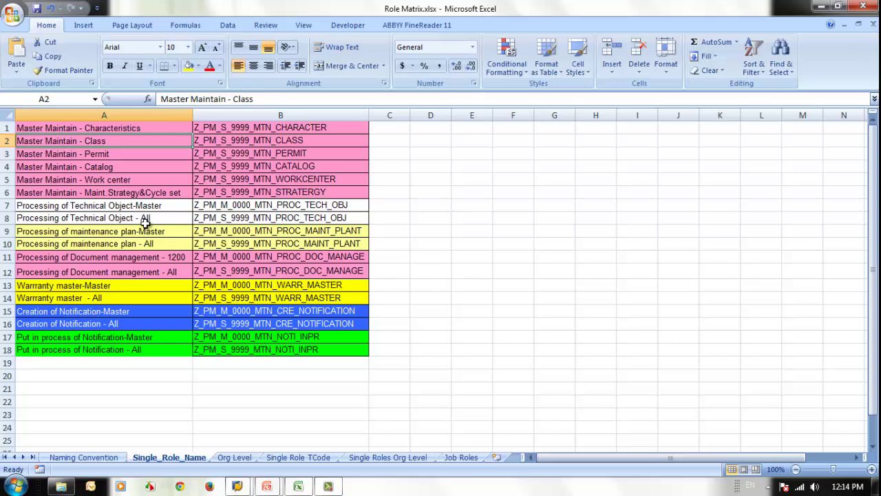
pyautogui.click(89, 129)
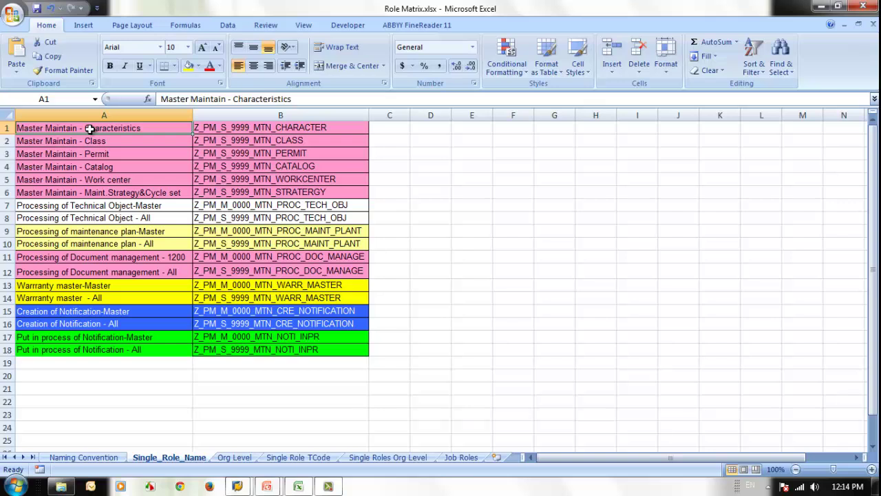
pyautogui.click(237, 129)
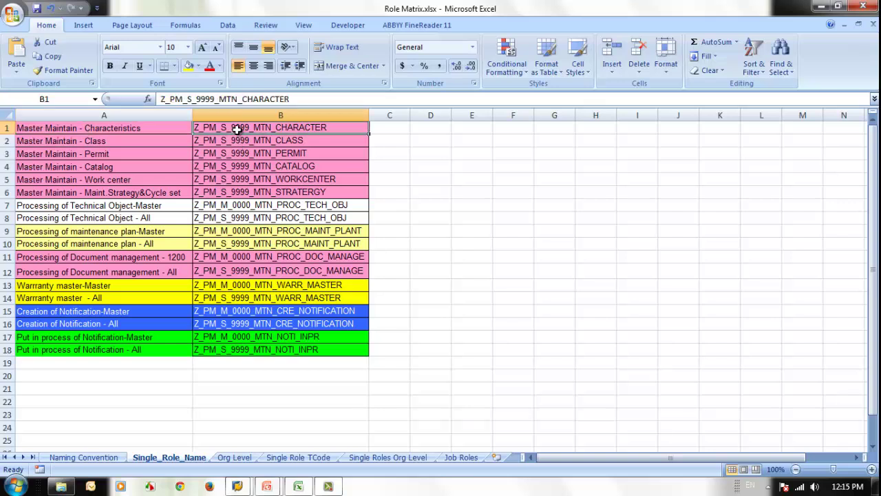
pyautogui.click(71, 132)
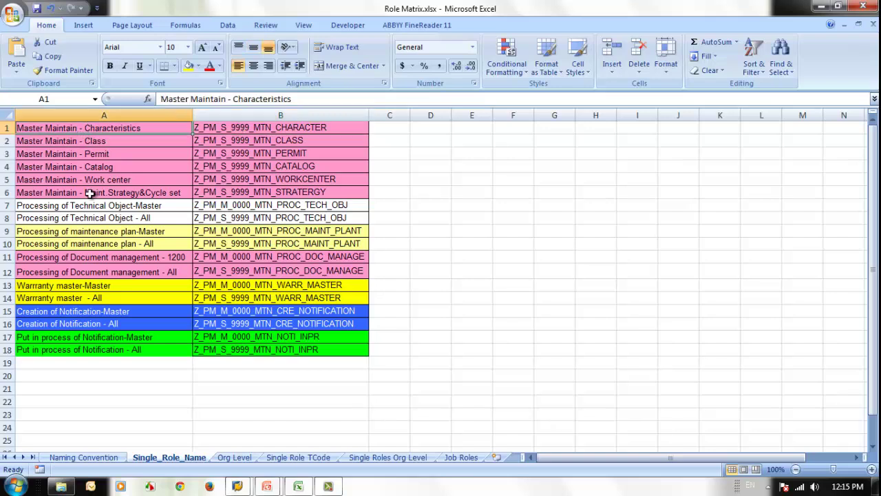
pyautogui.click(278, 129)
pyautogui.moveTo(277, 128); pyautogui.dragTo(292, 351)
pyautogui.click(313, 207)
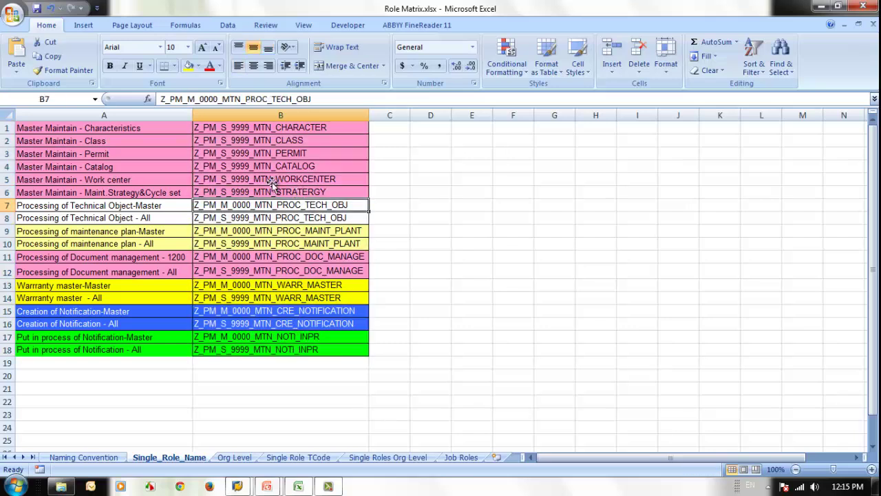
# Step: Check the organization unit codes of the roles in B1 and B7 against the definition in D12 of the Naming Convention sheet
pyautogui.click(86, 128)
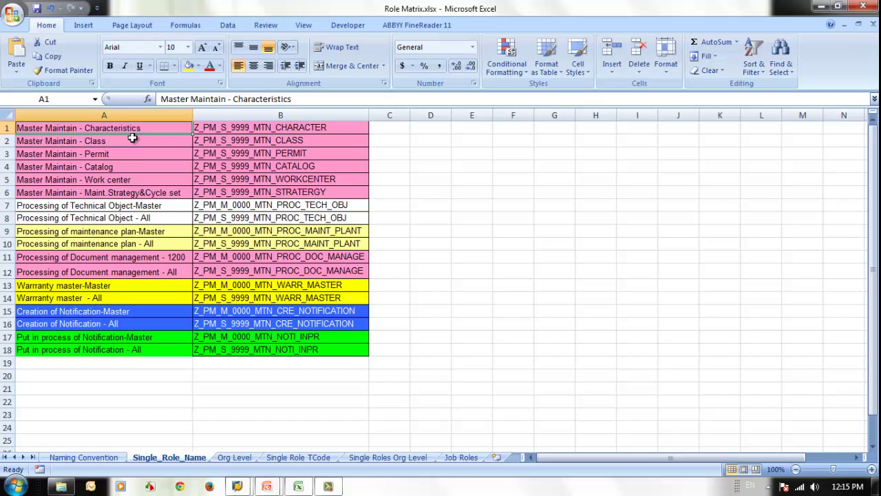
pyautogui.click(206, 131)
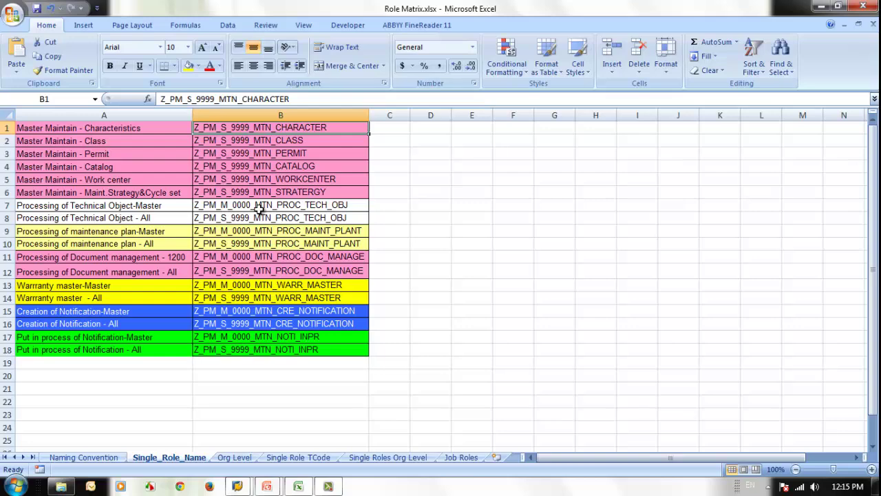
pyautogui.click(97, 459)
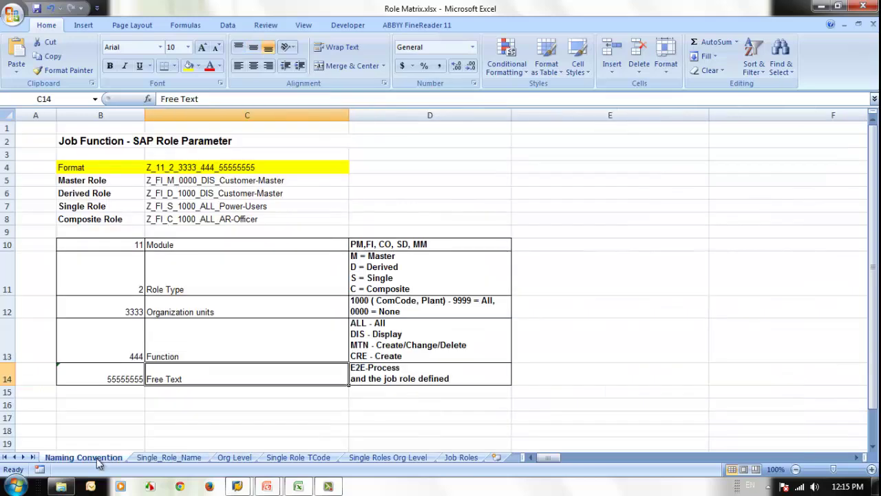
pyautogui.click(427, 309)
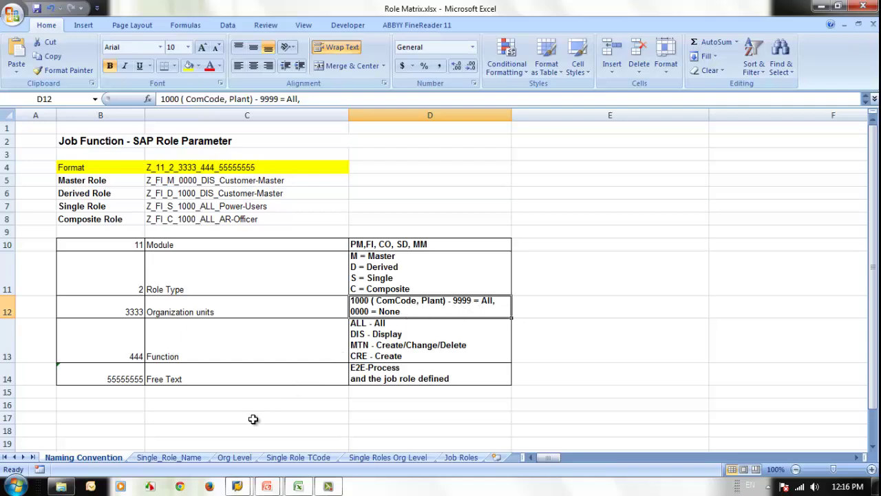
pyautogui.click(160, 458)
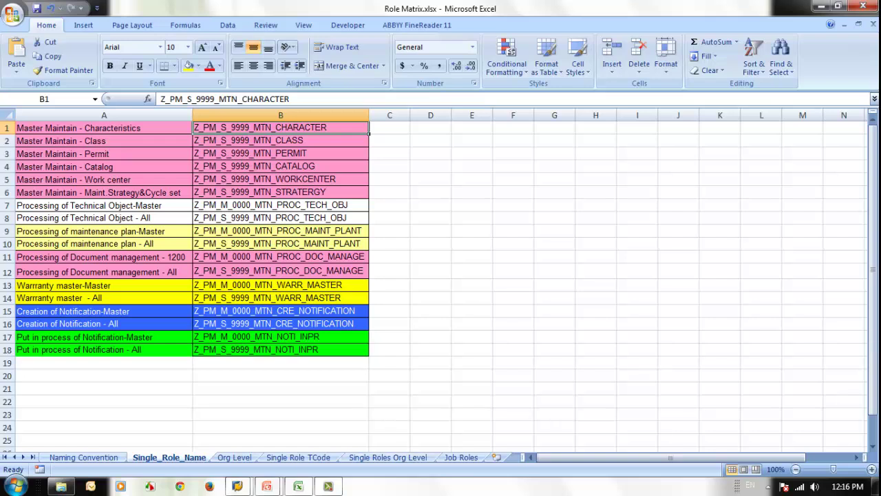
pyautogui.click(215, 202)
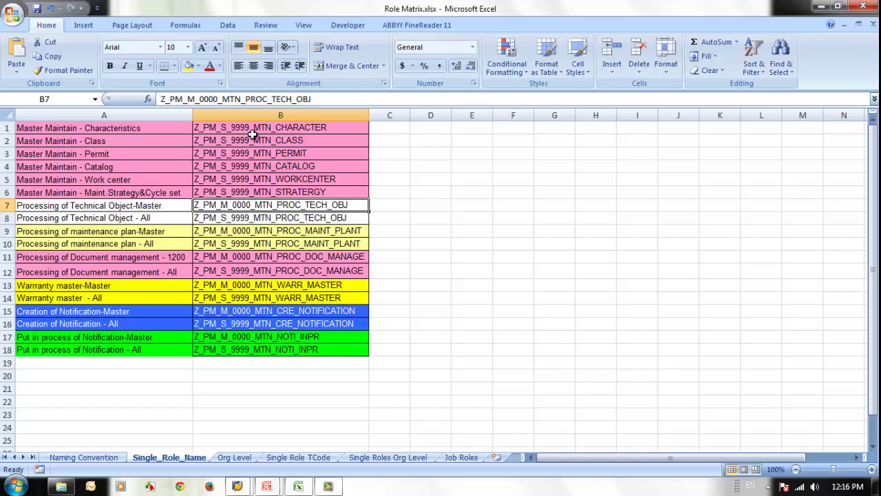
pyautogui.click(213, 131)
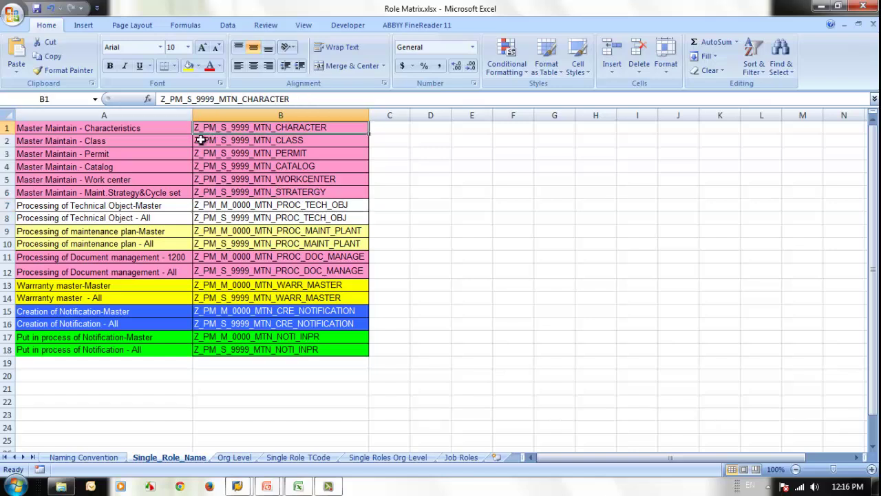
# Step: Examine the six Master Maintain role descriptions in A1:A6 together with their technical names in B1:B6
pyautogui.moveTo(139, 131); pyautogui.dragTo(168, 193)
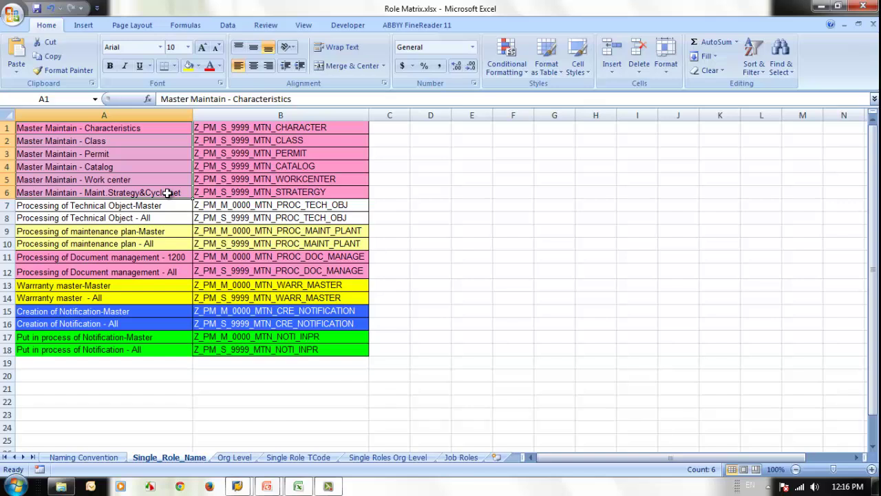
pyautogui.click(149, 168)
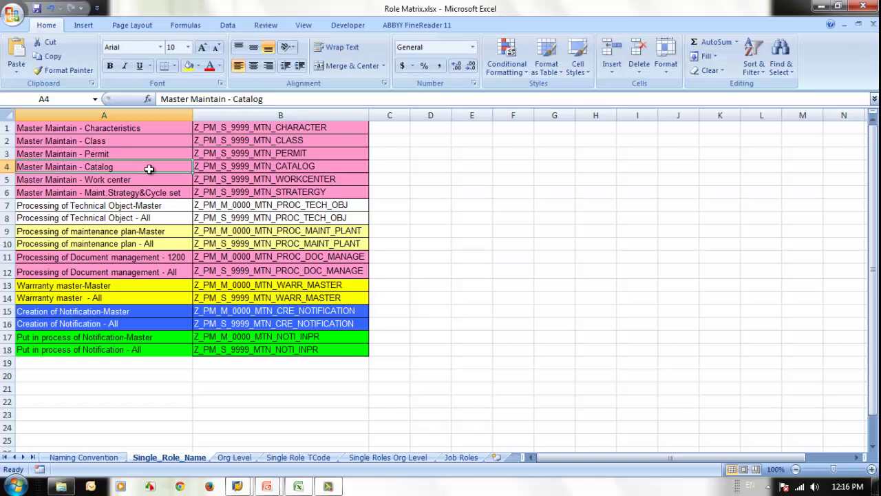
pyautogui.moveTo(150, 131); pyautogui.dragTo(147, 193)
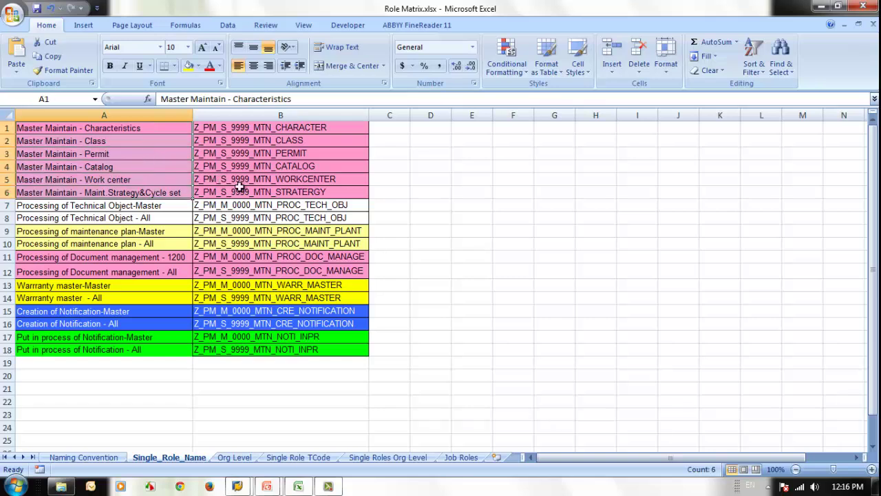
pyautogui.moveTo(248, 193); pyautogui.dragTo(82, 130)
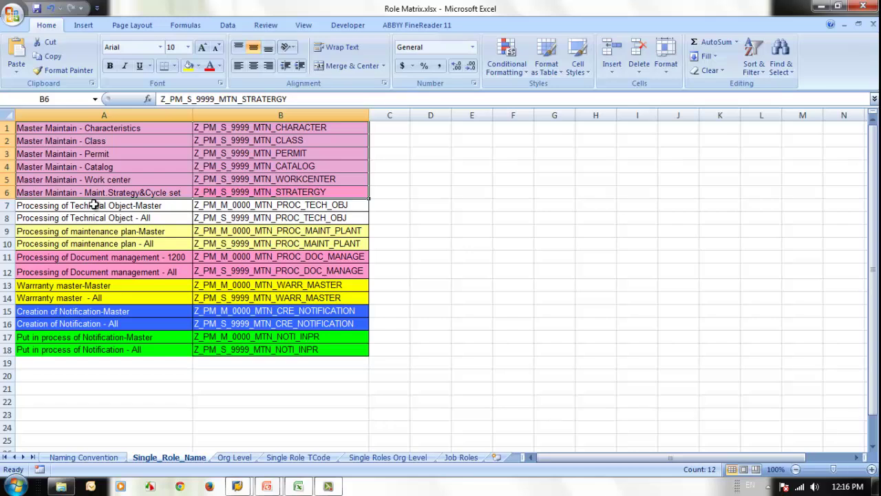
pyautogui.moveTo(94, 195); pyautogui.dragTo(85, 138)
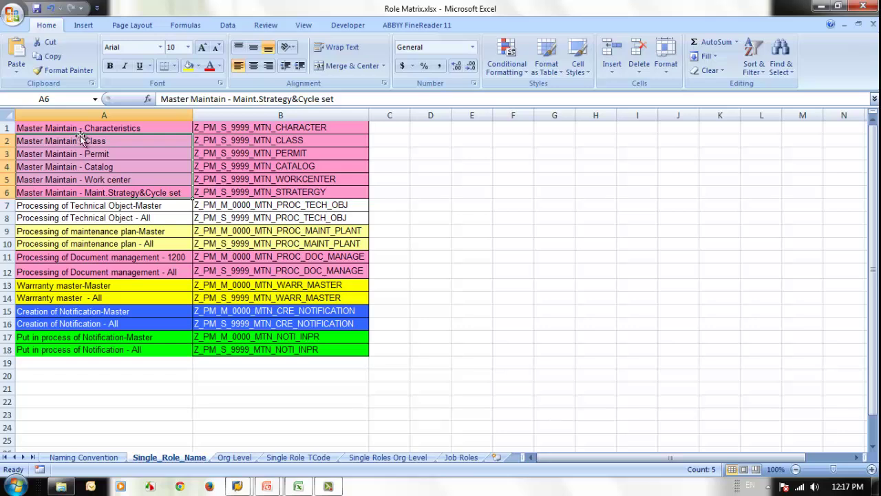
pyautogui.moveTo(85, 129); pyautogui.dragTo(137, 197)
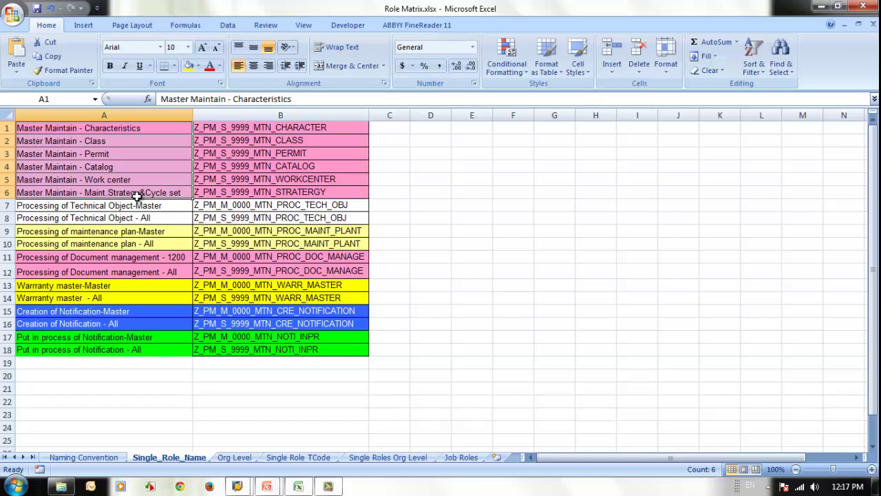
pyautogui.moveTo(259, 193); pyautogui.dragTo(113, 123)
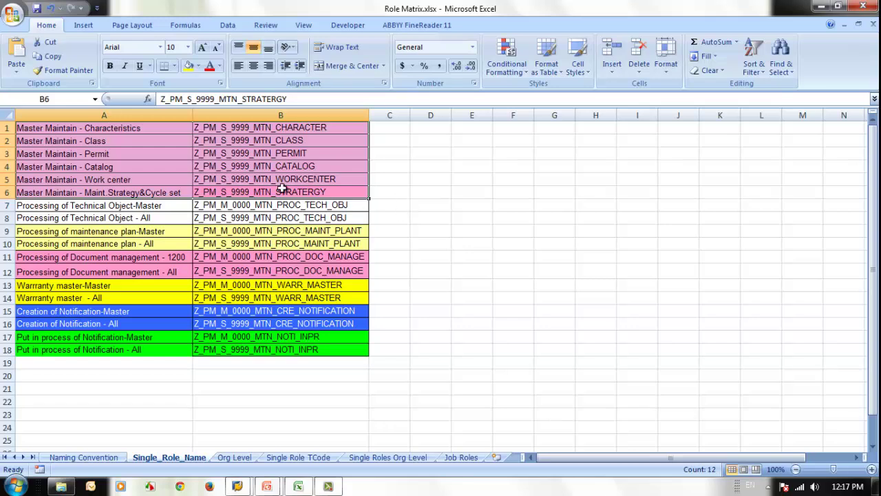
pyautogui.click(128, 157)
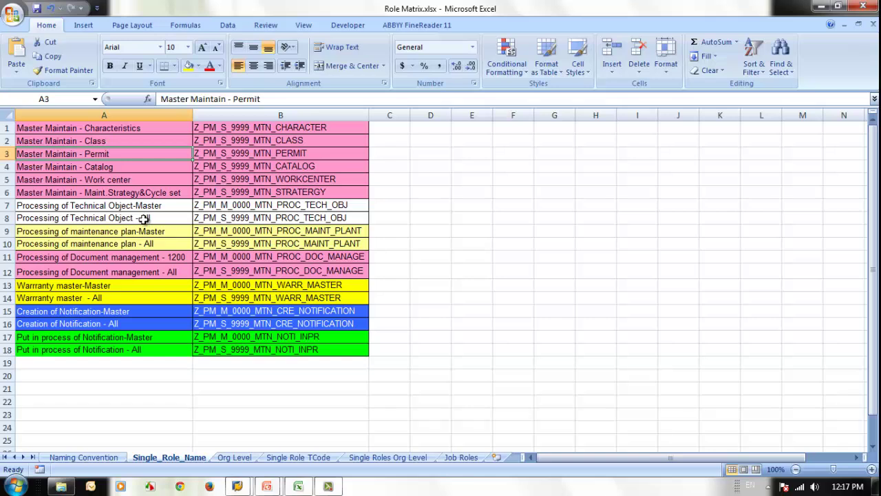
# Step: Compare the Master and All descriptions for Processing of Technical Object in A7 and A8 with their technical names
pyautogui.click(144, 218)
pyautogui.click(141, 205)
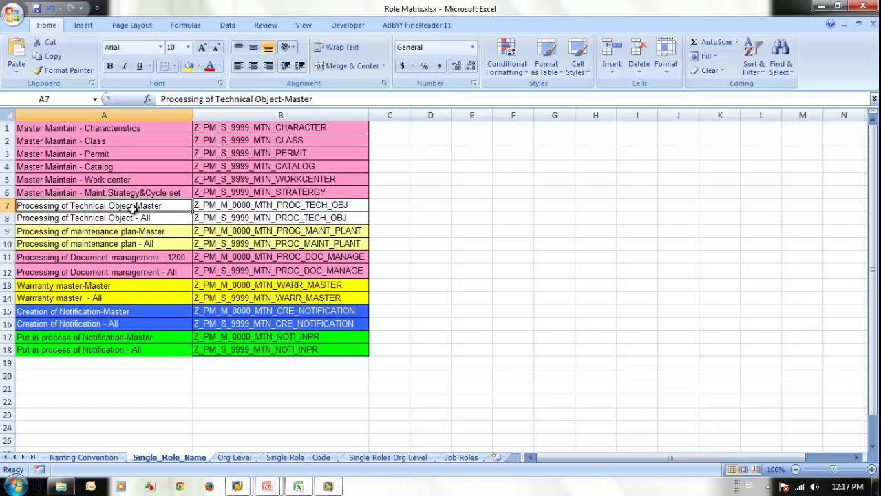
pyautogui.click(241, 205)
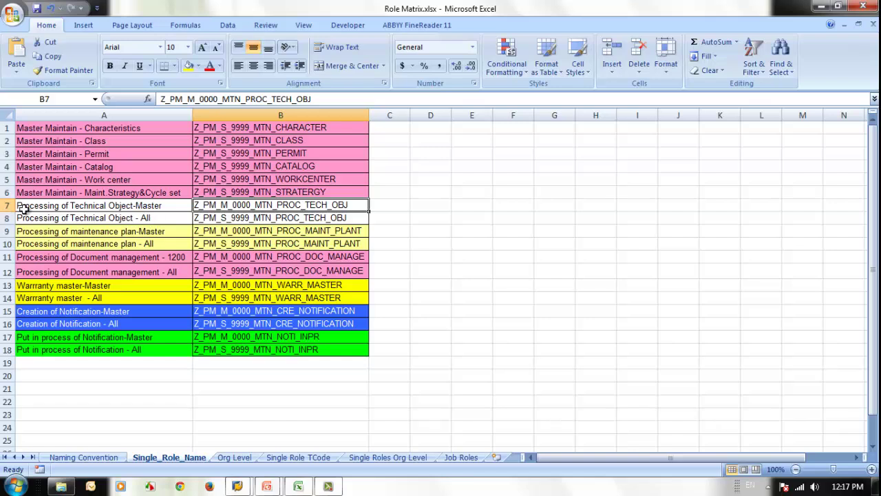
pyautogui.click(81, 219)
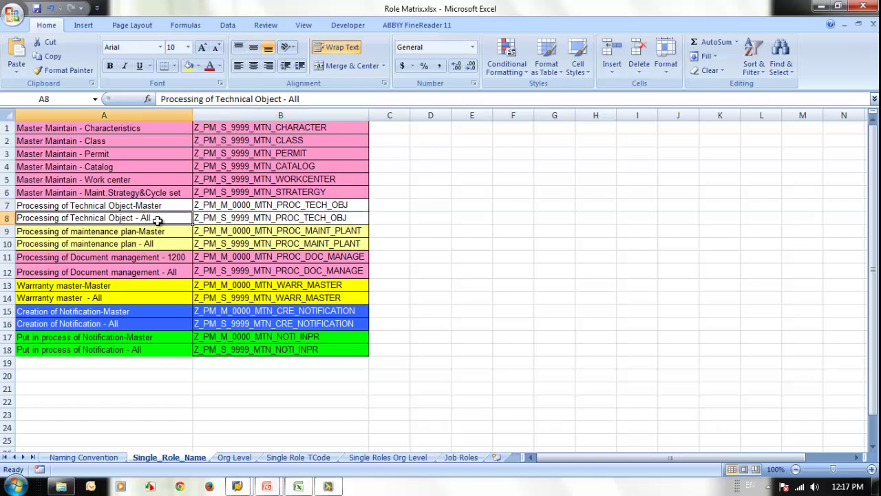
pyautogui.click(237, 205)
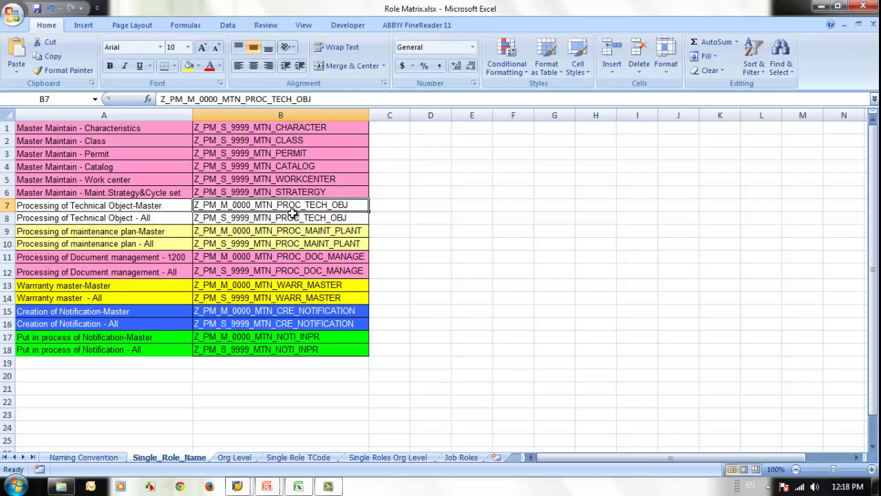
pyautogui.click(134, 221)
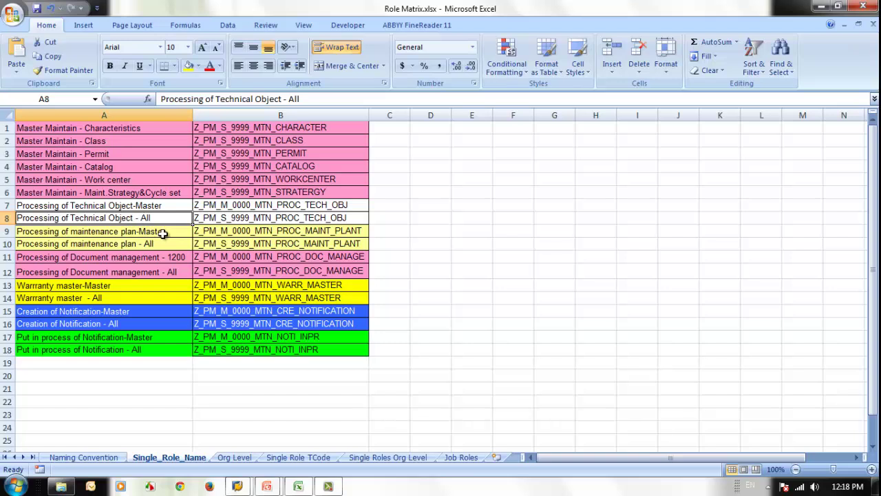
pyautogui.click(248, 219)
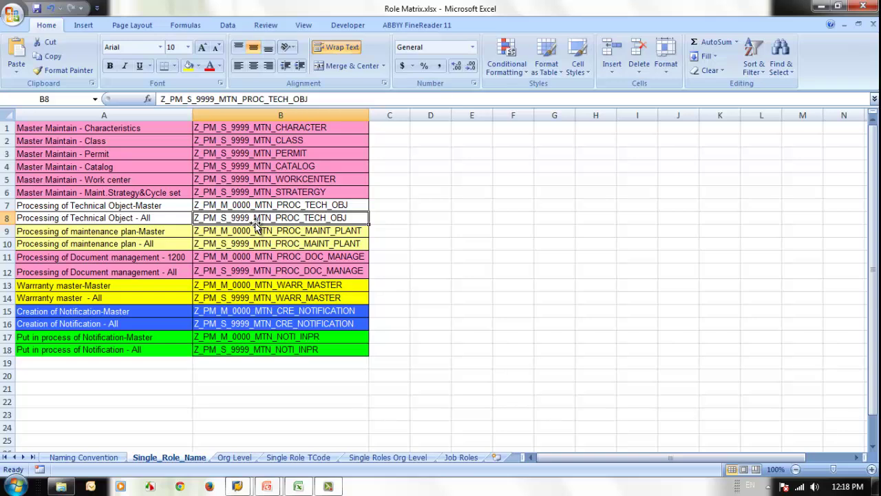
# Step: Compare the technical object role names in B7 and B8 with the maintenance plan role name in B10
pyautogui.click(238, 205)
pyautogui.click(241, 219)
pyautogui.click(237, 206)
pyautogui.click(241, 219)
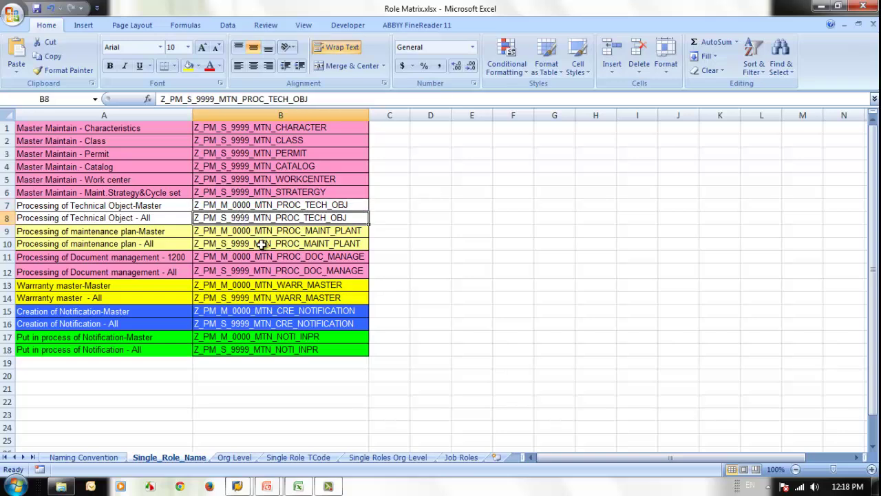
pyautogui.click(238, 206)
pyautogui.click(251, 219)
pyautogui.click(256, 244)
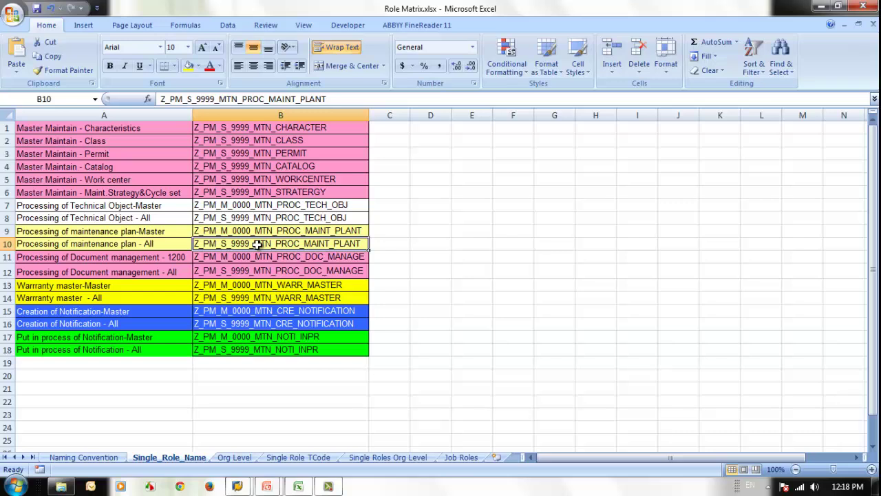
pyautogui.click(229, 219)
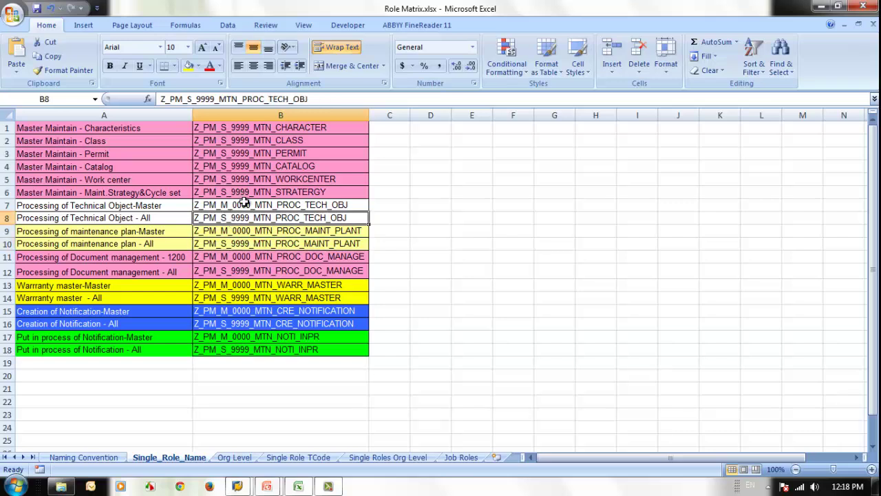
pyautogui.click(244, 205)
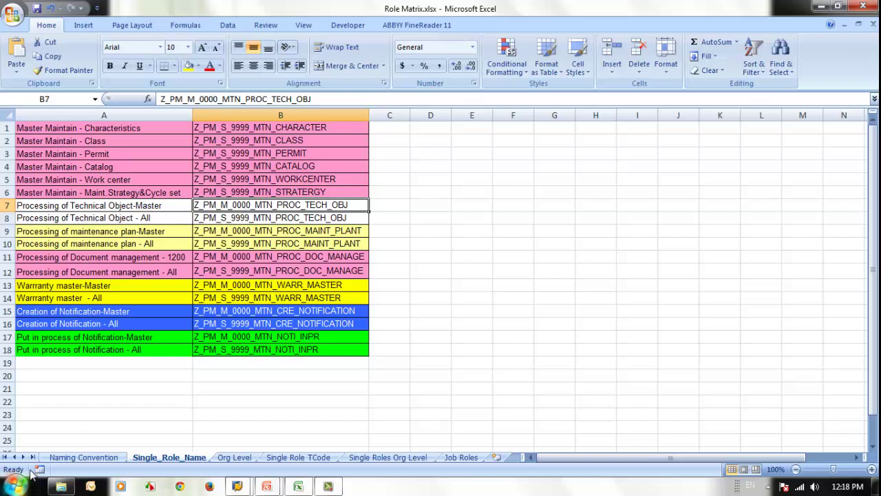
pyautogui.click(244, 246)
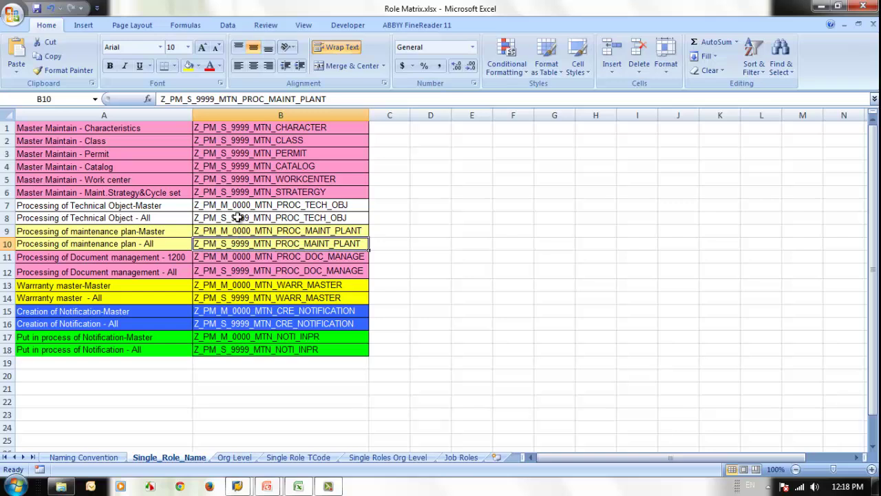
pyautogui.click(238, 217)
pyautogui.click(227, 206)
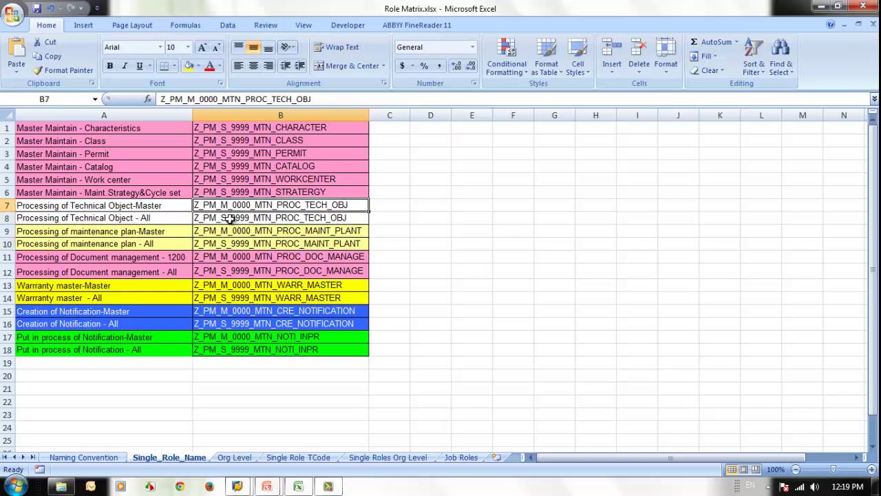
# Step: Compare the role type and organization unit codes between the master role in B7 and the single role in B8
pyautogui.click(231, 217)
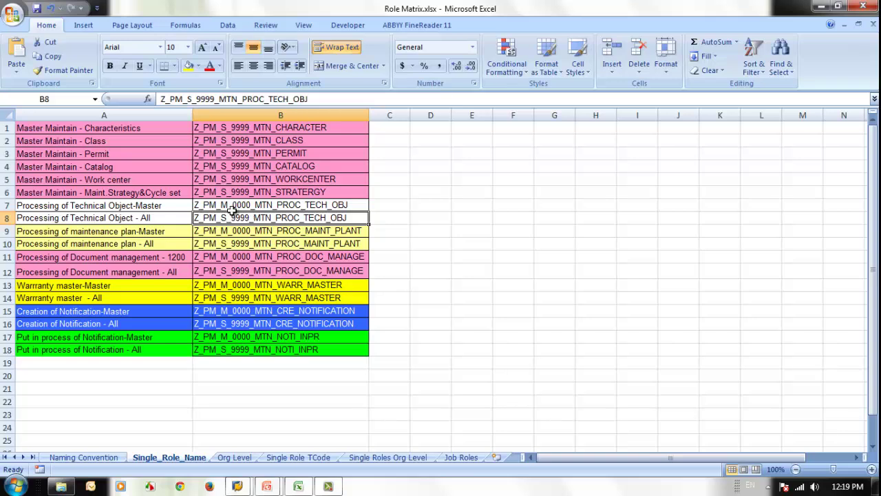
pyautogui.click(227, 204)
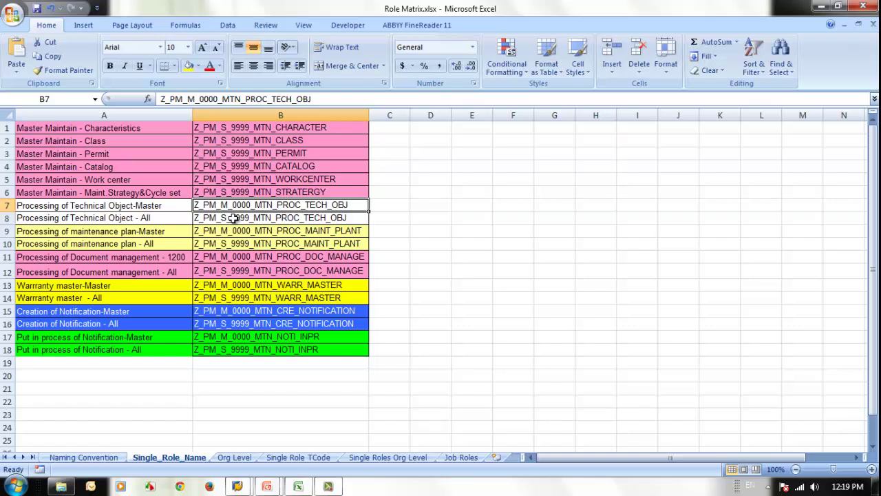
pyautogui.click(234, 217)
pyautogui.click(238, 205)
pyautogui.click(241, 218)
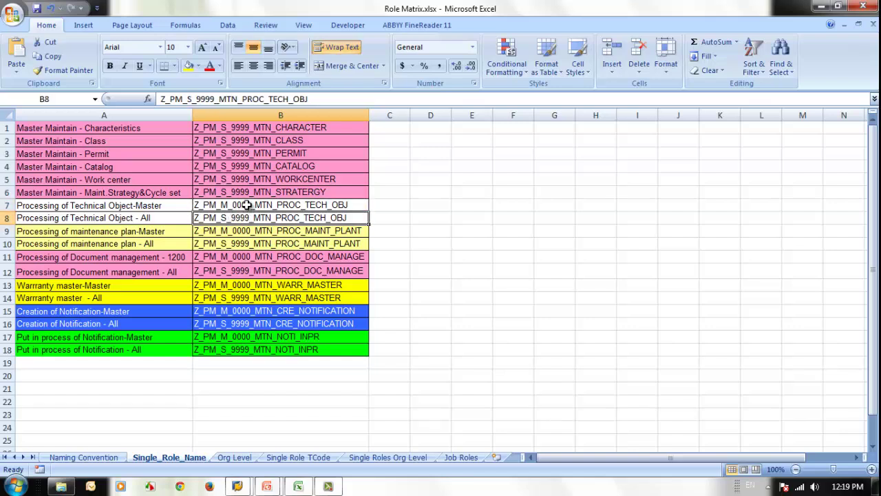
pyautogui.click(246, 206)
pyautogui.click(247, 218)
# Step: Change the ending of the Document management role description in A11 to "-Master", following the maintenance plan pair in A9 and A10
pyautogui.click(146, 231)
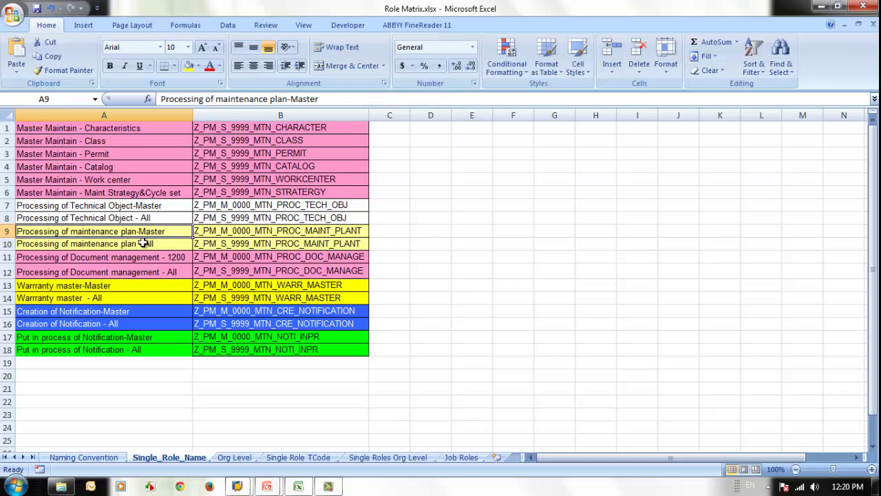
pyautogui.click(143, 243)
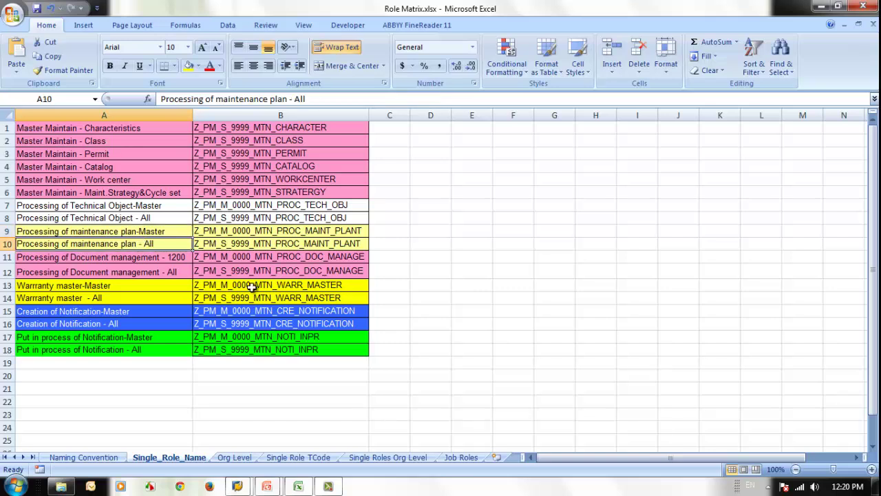
pyautogui.click(107, 259)
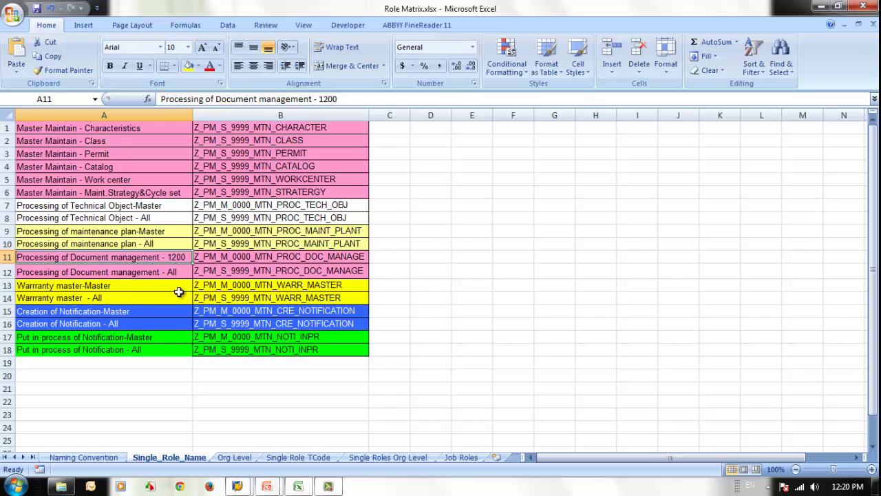
pyautogui.doubleClick(180, 257)
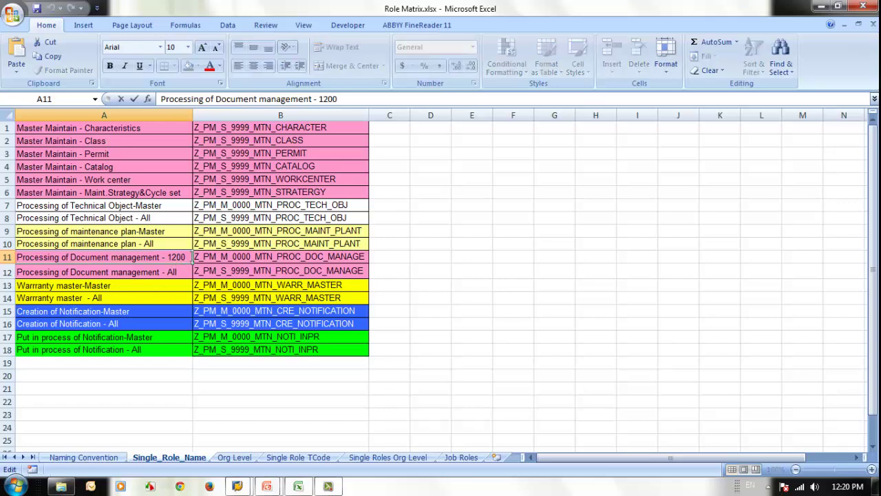
pyautogui.moveTo(186, 257); pyautogui.dragTo(164, 257)
pyautogui.press('BackSpace')
pyautogui.write('-Master')
pyautogui.press('Return')
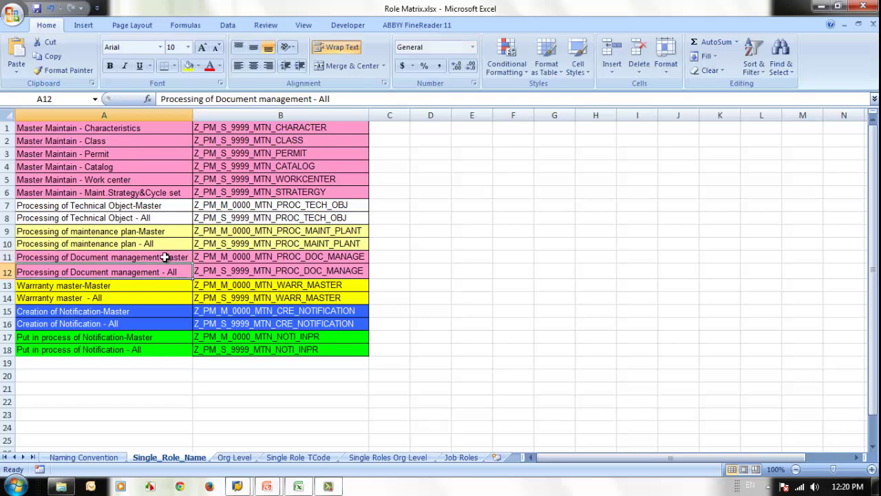
# Step: Review the Master and All descriptions for Warranty master, Creation of Notification and Put in process of Notification in A13 through A17
pyautogui.click(108, 286)
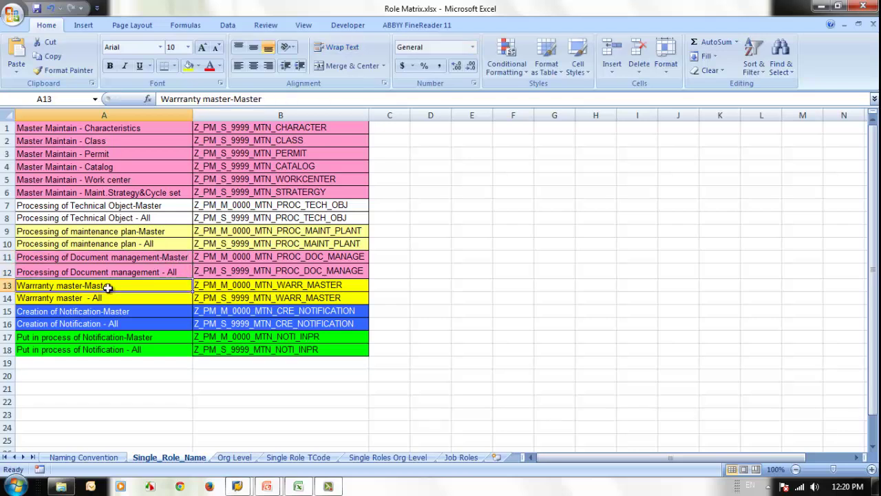
pyautogui.click(146, 300)
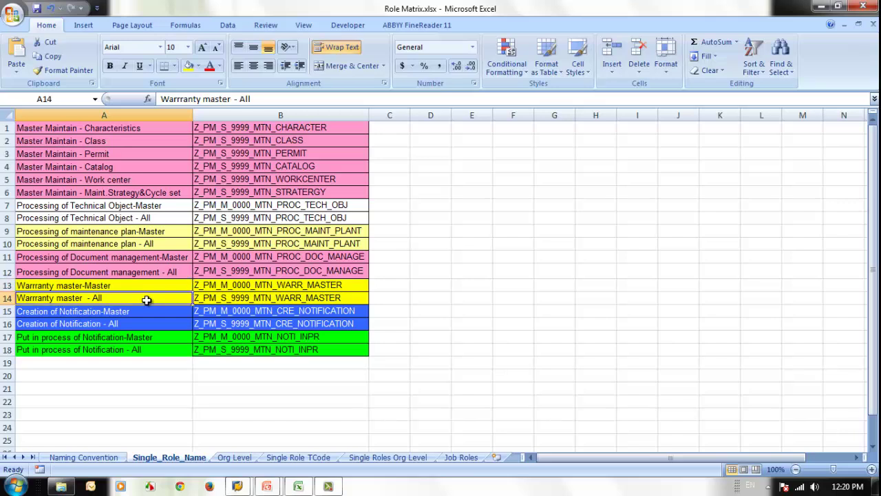
pyautogui.click(139, 287)
pyautogui.click(137, 298)
pyautogui.click(138, 311)
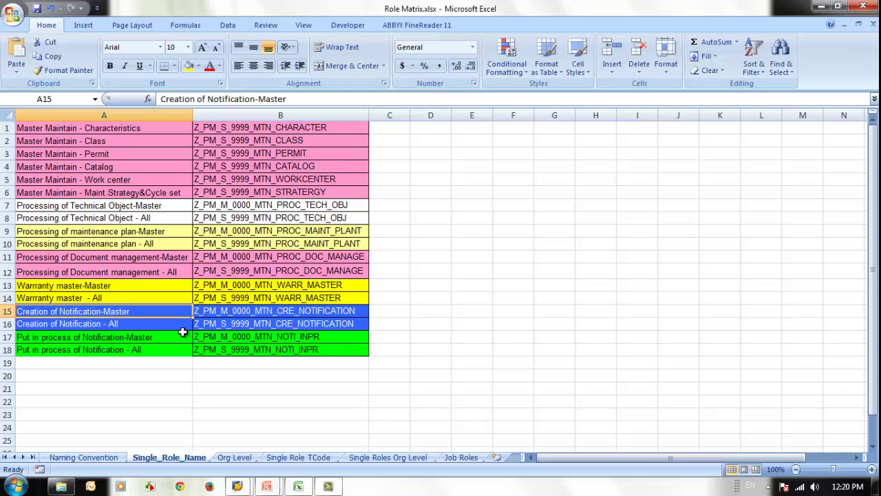
pyautogui.click(167, 339)
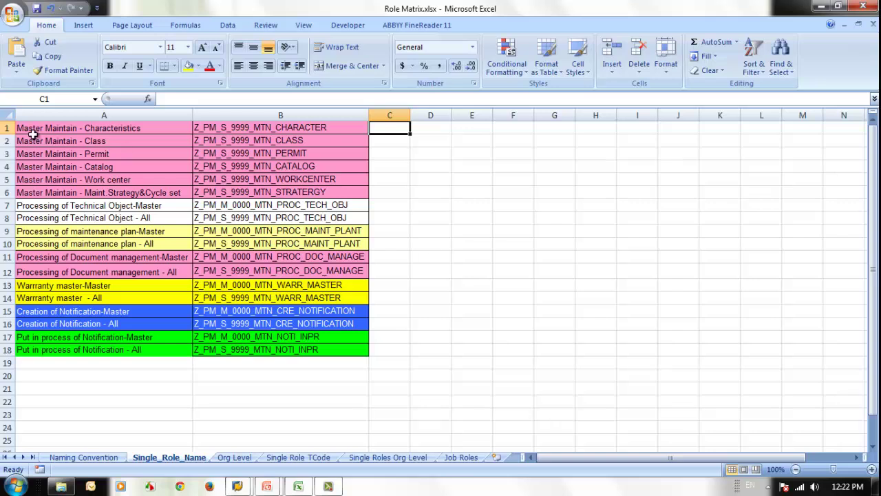
# Step: Look over the role descriptions from A1 down to the Creation of Notification-Master entry in A15
pyautogui.moveTo(52, 129); pyautogui.dragTo(110, 307)
pyautogui.click(122, 310)
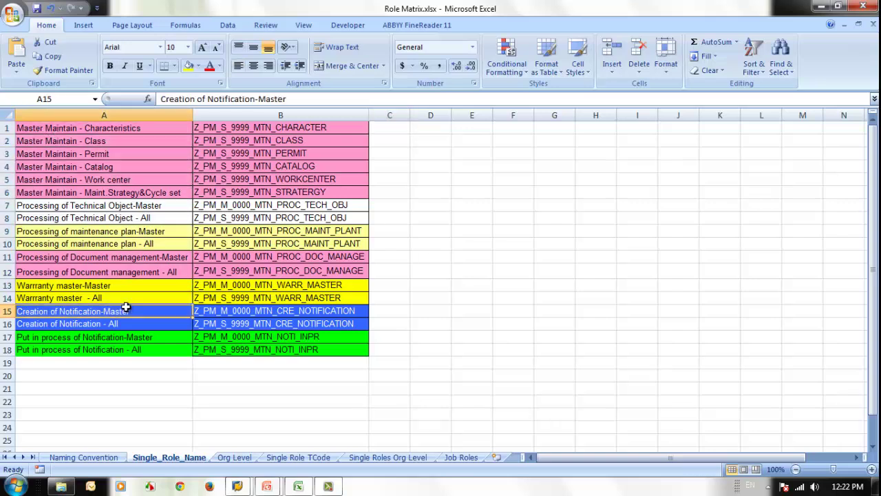
pyautogui.click(137, 298)
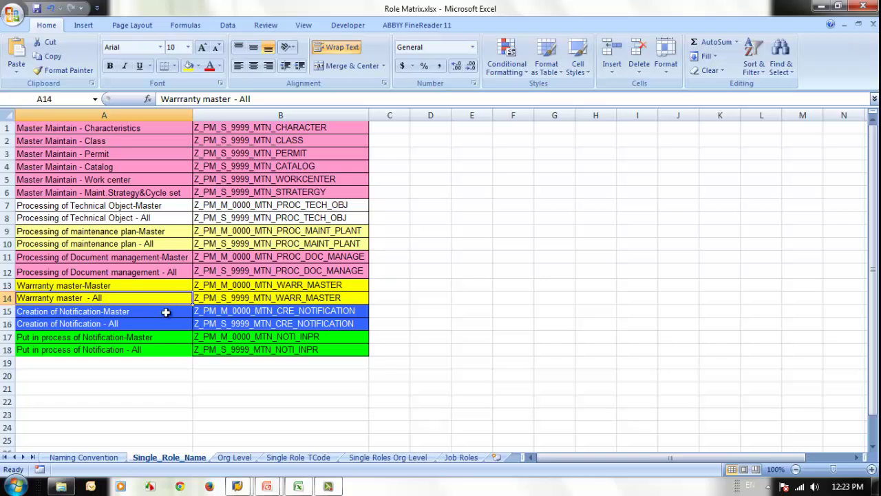
# Step: Open the Org Level sheet and examine the Hamburg and Dresden organization codes in D2 and E2
pyautogui.click(235, 458)
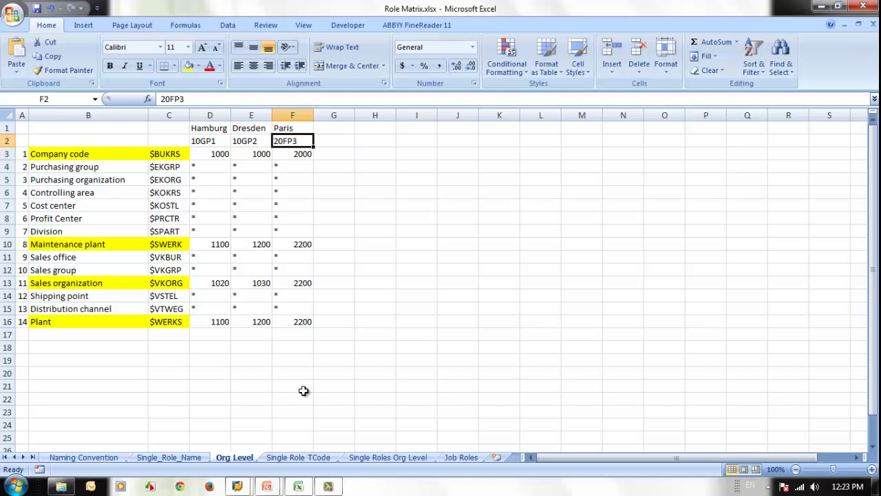
pyautogui.click(226, 143)
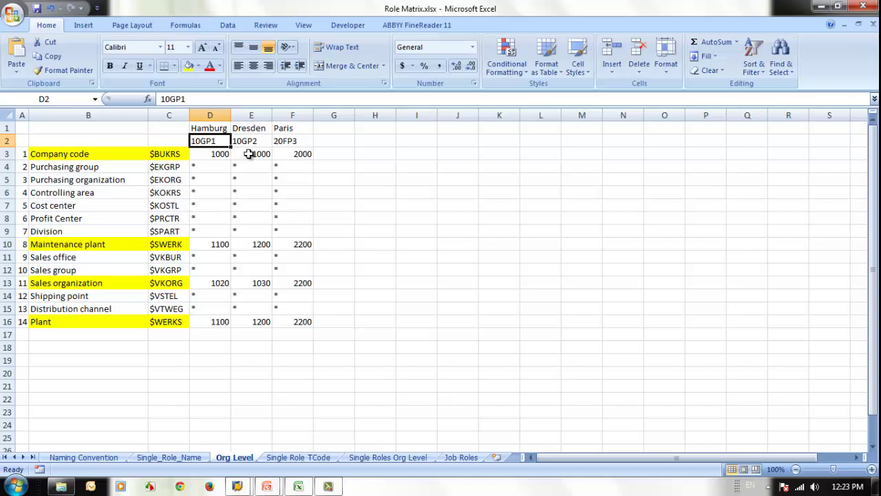
pyautogui.click(266, 141)
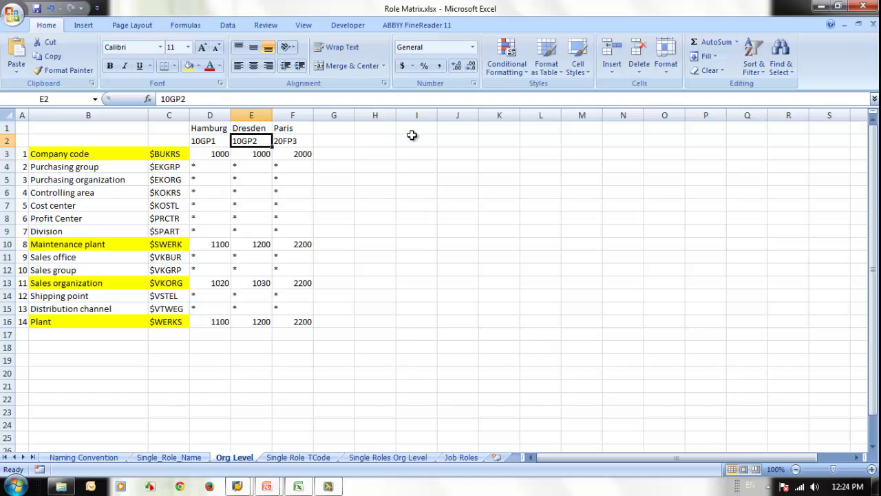
# Step: Draft the example role name Role_1000_1020_1100 in cell I4 and discard the entry
pyautogui.click(442, 247)
pyautogui.click(421, 167)
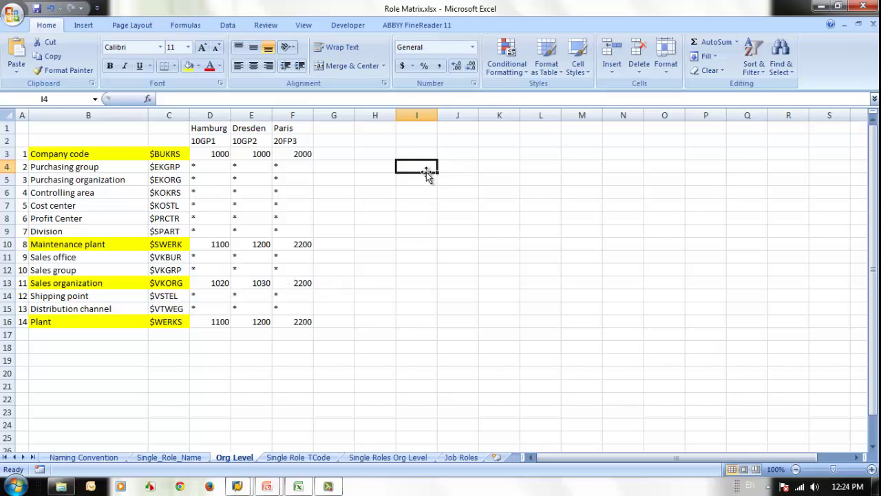
pyautogui.write('Role')
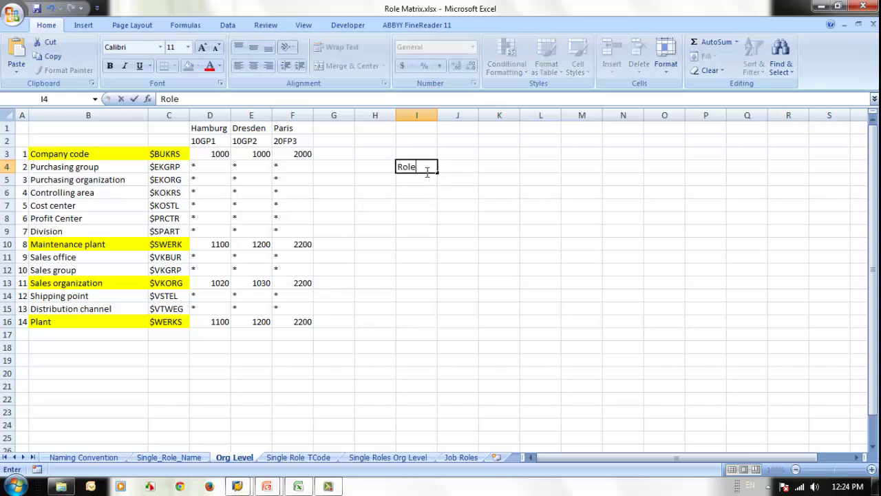
pyautogui.write('_1000_2010')
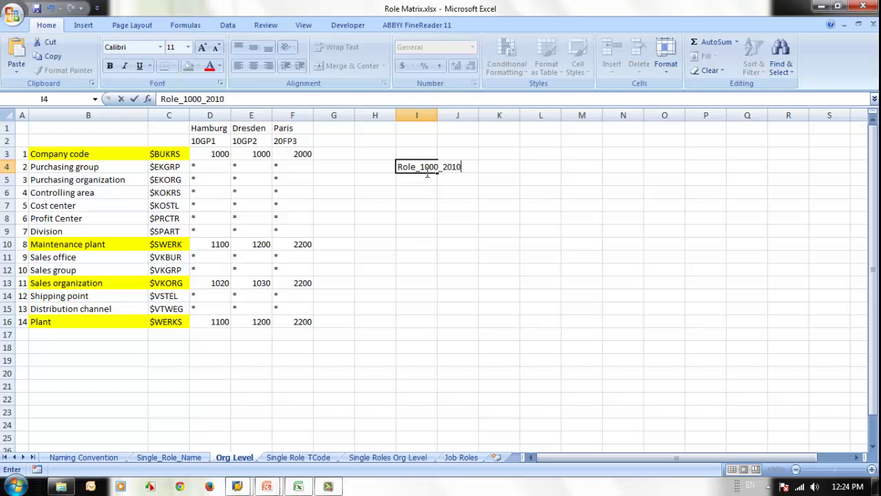
pyautogui.press('BackSpace')
pyautogui.press('BackSpace')
pyautogui.press('BackSpace')
pyautogui.press('BackSpace')
pyautogui.write('1020_1100')
pyautogui.moveTo(419, 167); pyautogui.dragTo(487, 168)
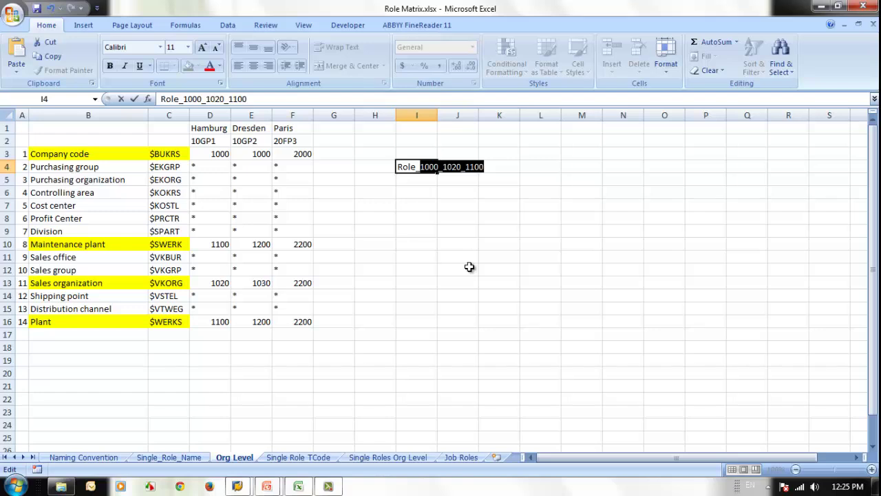
pyautogui.press('Escape')
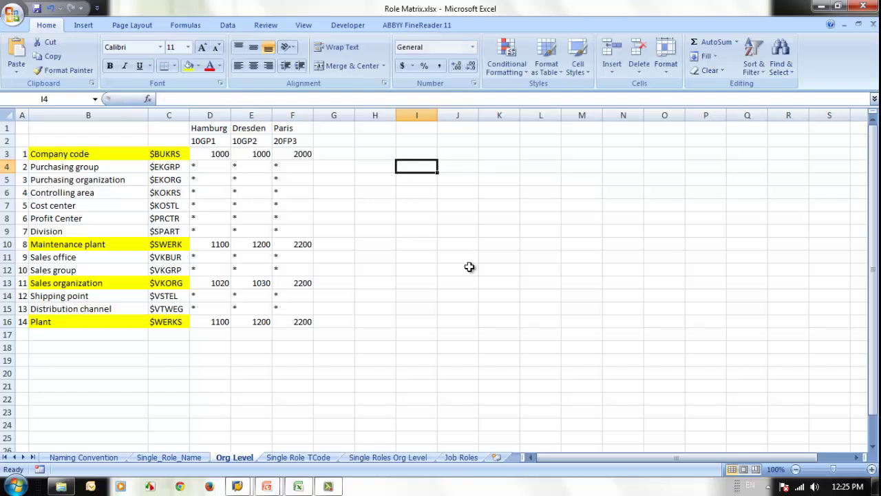
# Step: Compare the Hamburg code in D2 with the organizational values it stands for in D3:D16
pyautogui.click(208, 142)
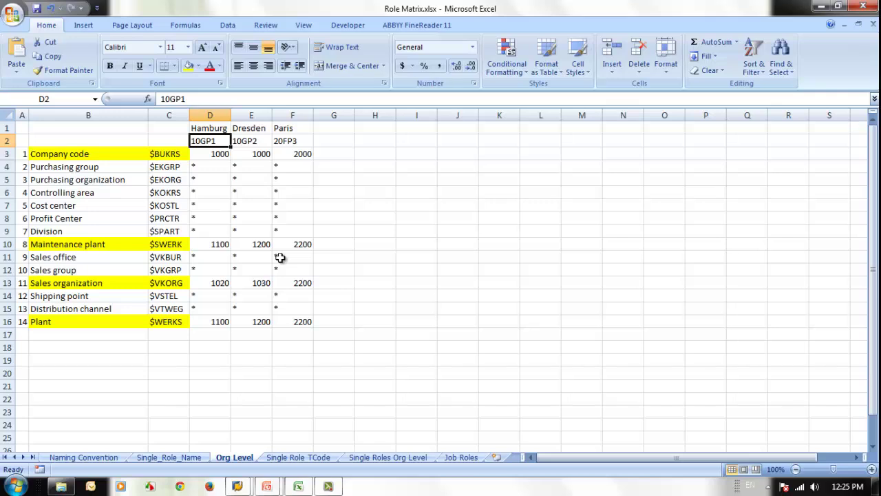
pyautogui.click(216, 156)
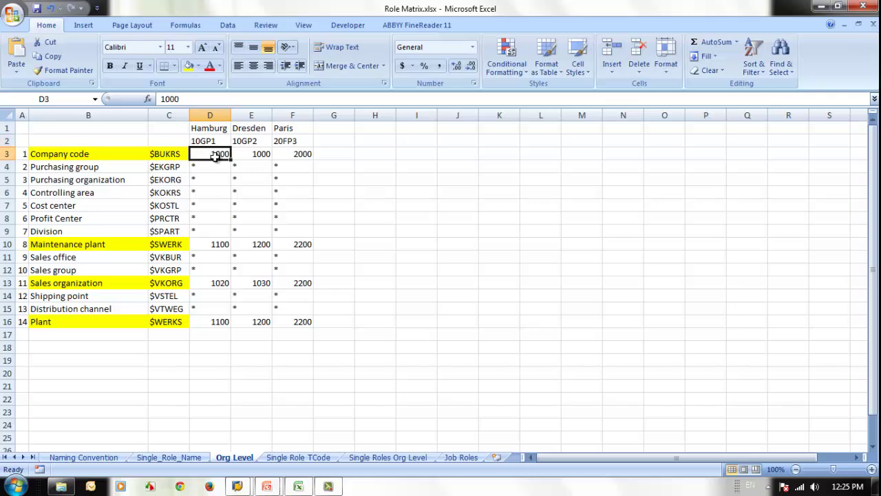
pyautogui.moveTo(216, 155); pyautogui.dragTo(223, 323)
pyautogui.click(216, 140)
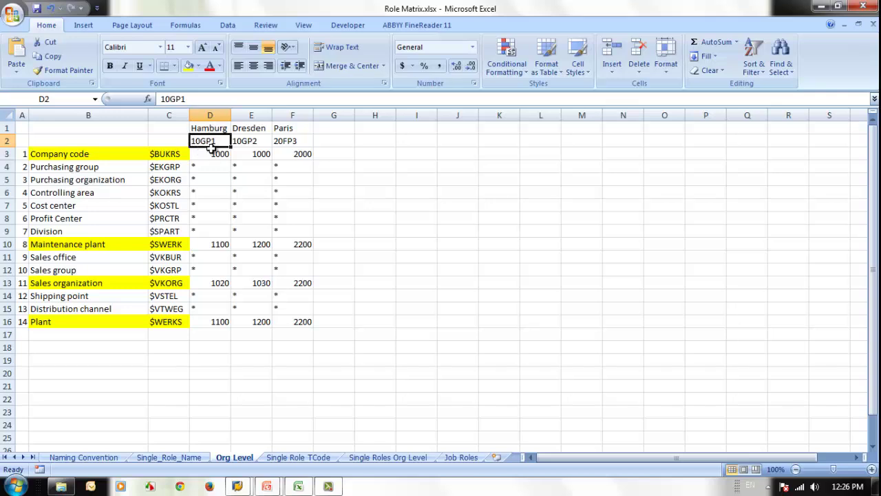
pyautogui.moveTo(215, 152); pyautogui.dragTo(227, 322)
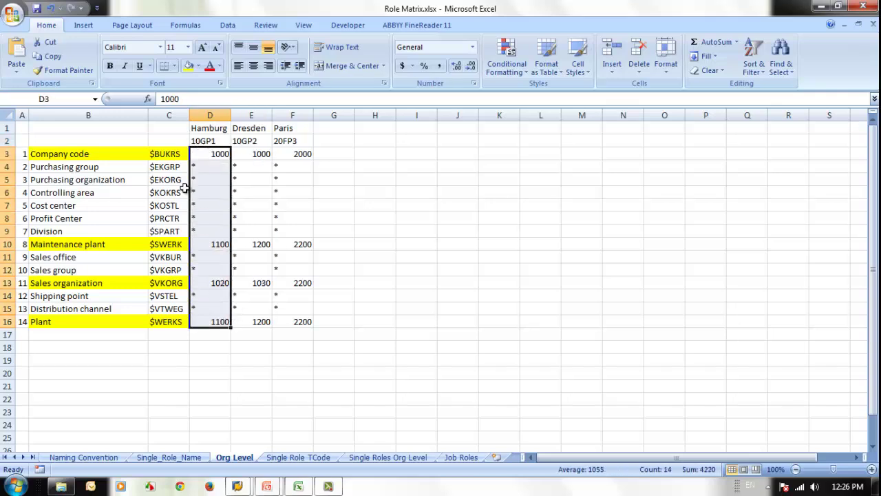
# Step: Compare the Hamburg and Paris codes in D2 and F2 with their company codes in D3 and F3
pyautogui.click(215, 140)
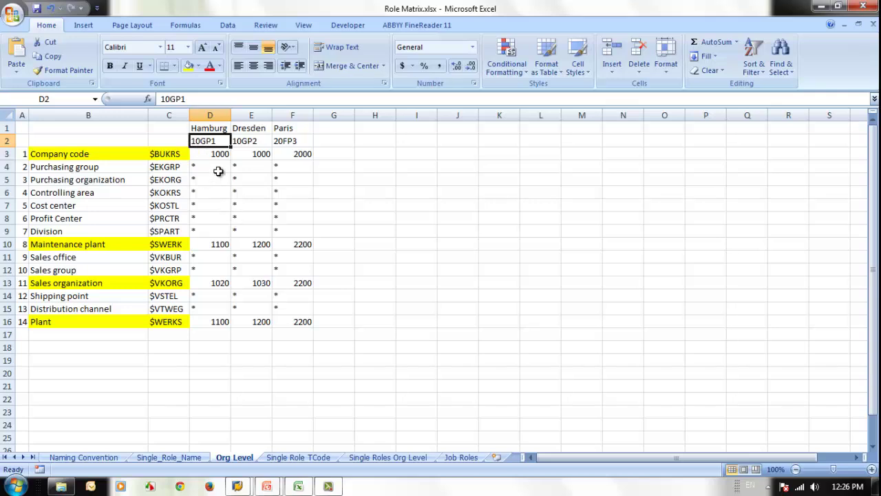
pyautogui.click(219, 158)
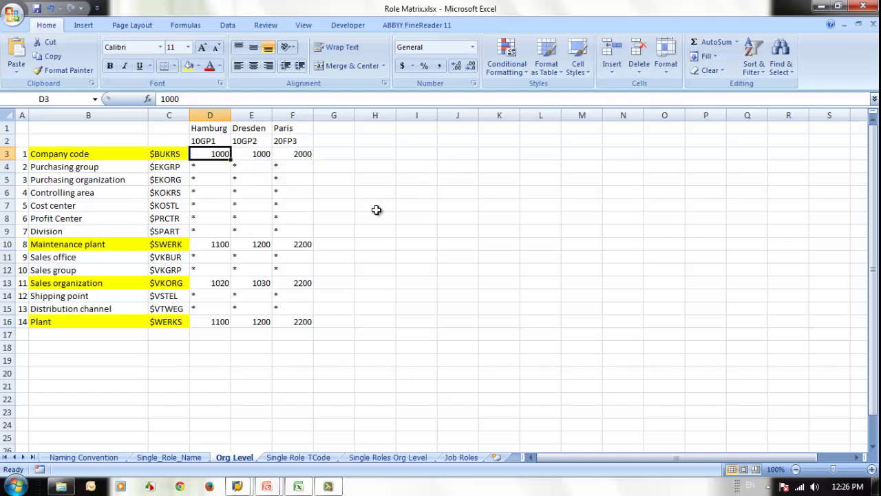
pyautogui.click(201, 141)
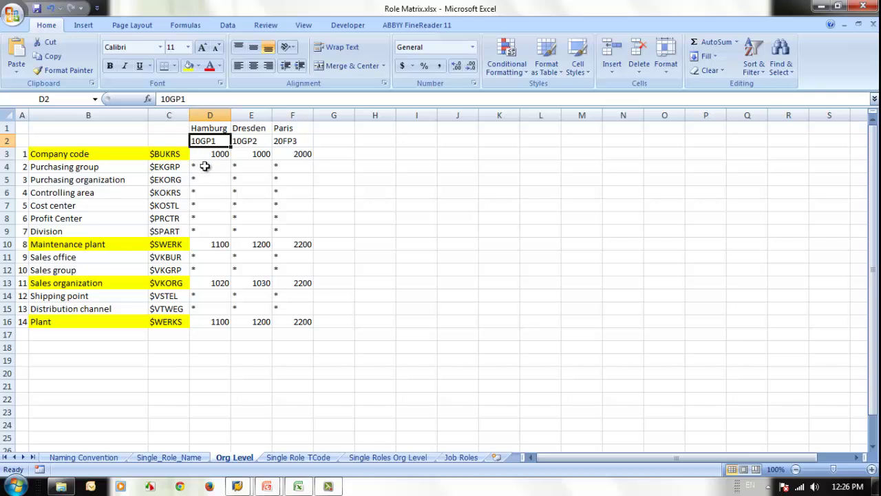
pyautogui.click(215, 153)
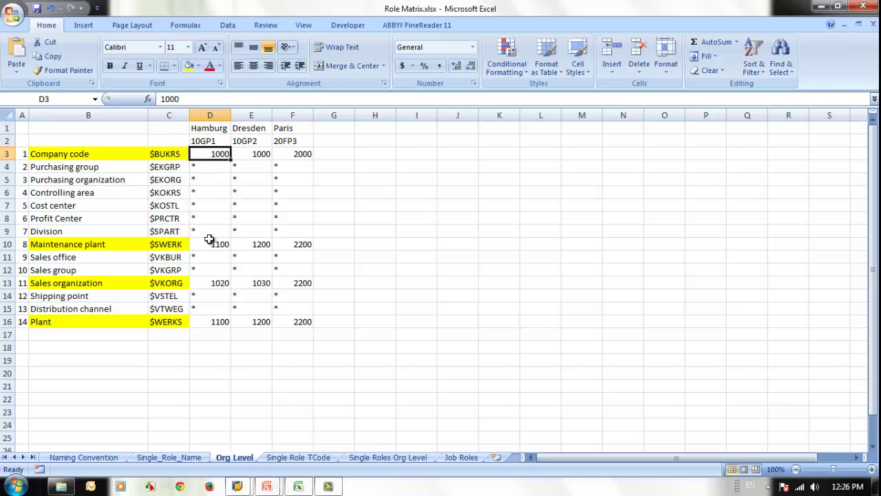
pyautogui.click(303, 155)
pyautogui.click(294, 140)
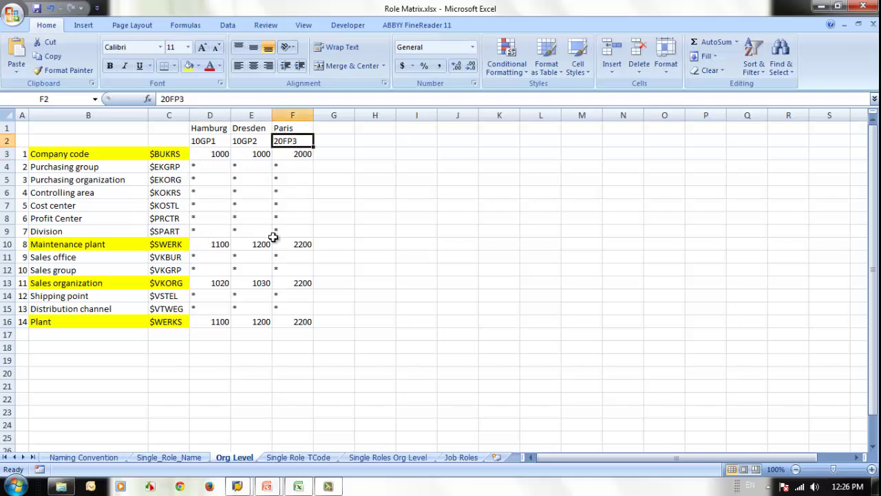
pyautogui.click(306, 156)
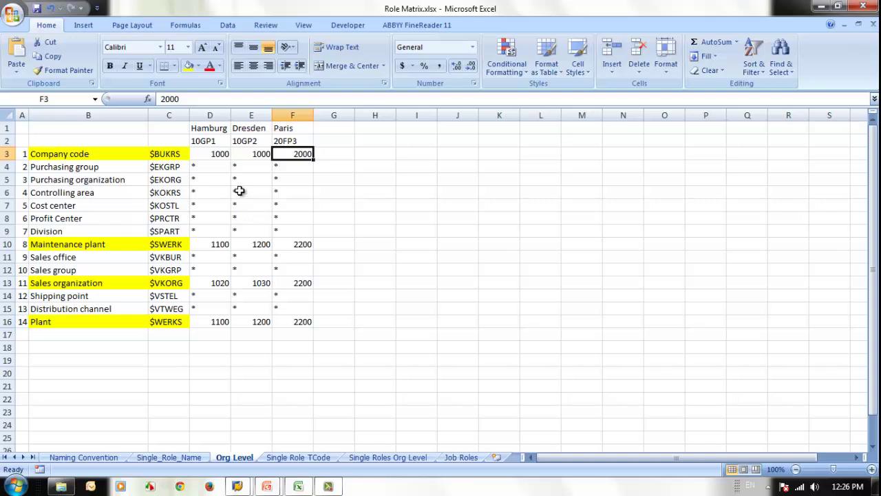
pyautogui.click(210, 154)
# Step: Match the organization codes in D2 and E2 with the city names in D1 and E1
pyautogui.click(210, 141)
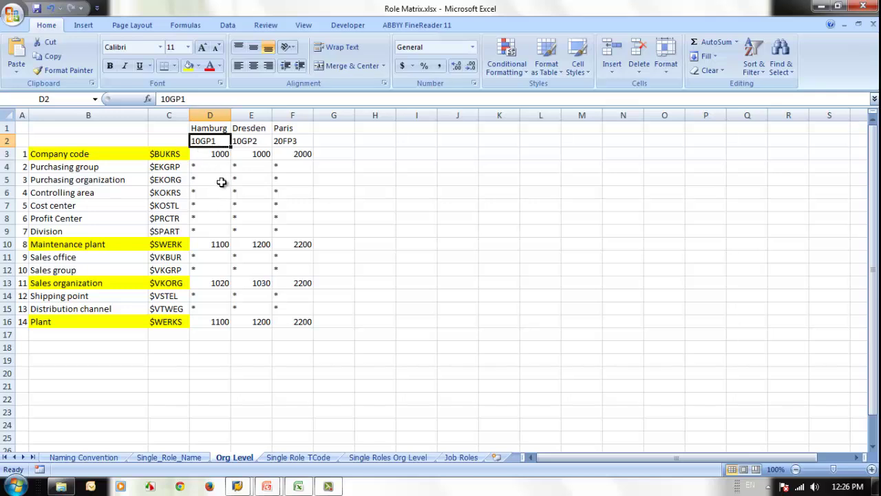
pyautogui.press('Up')
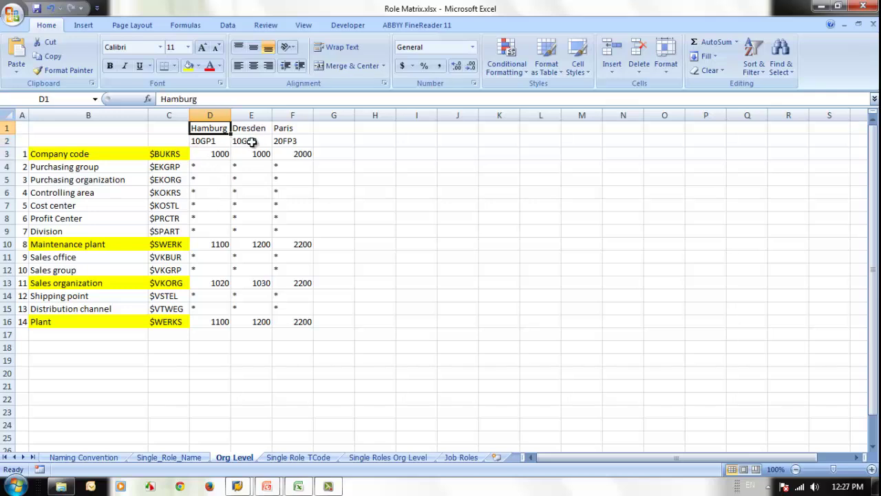
pyautogui.click(249, 143)
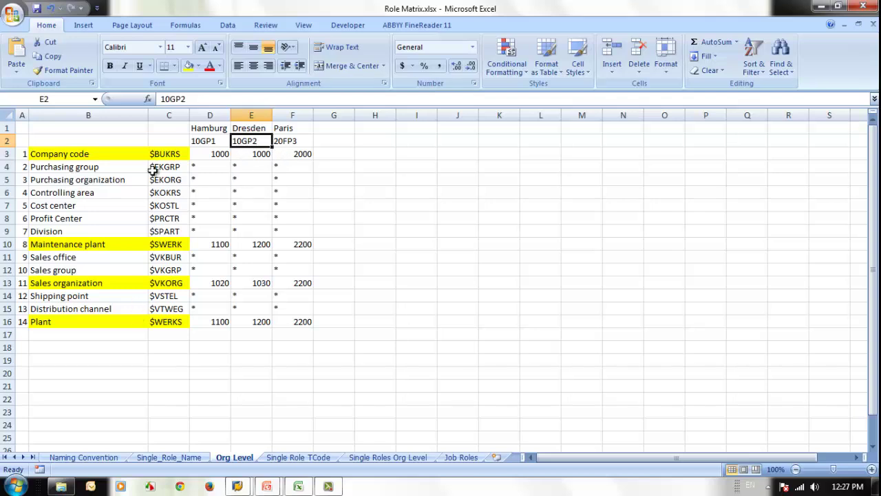
pyautogui.click(252, 127)
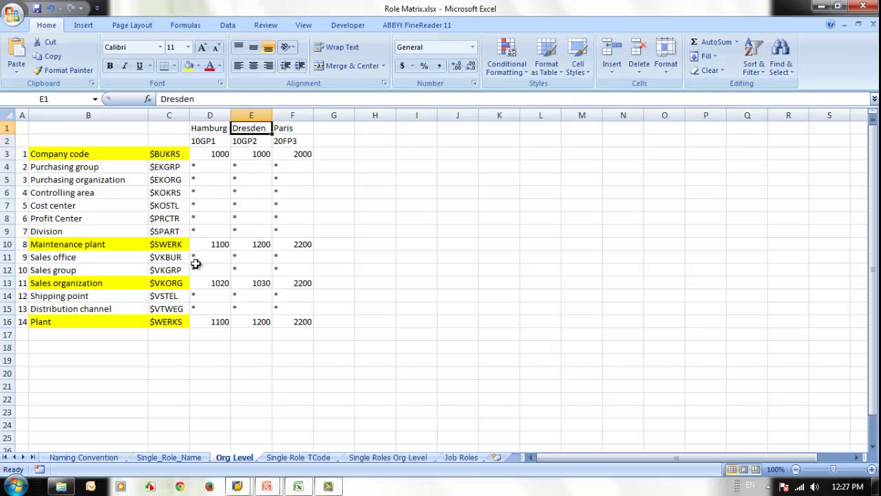
# Step: Check the parts of the Hamburg code in D2 against the maintenance plant in D10 and the values in D3:D16
pyautogui.click(225, 140)
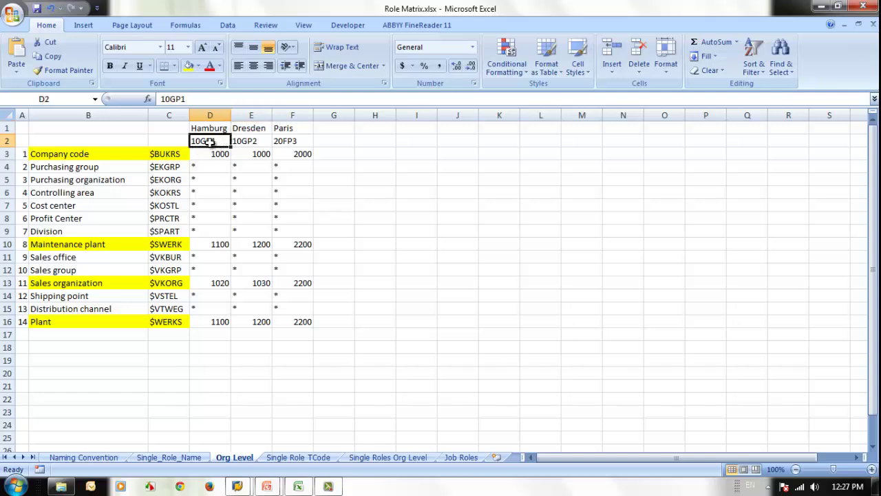
pyautogui.doubleClick(207, 141)
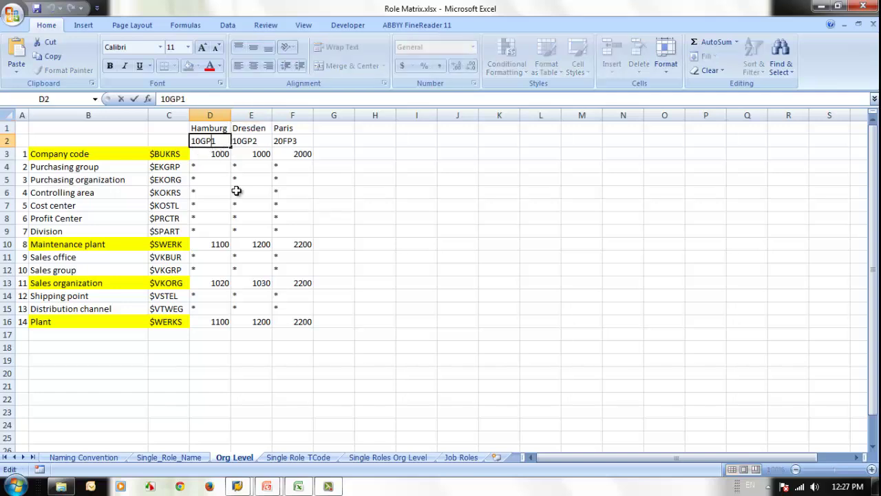
pyautogui.click(222, 245)
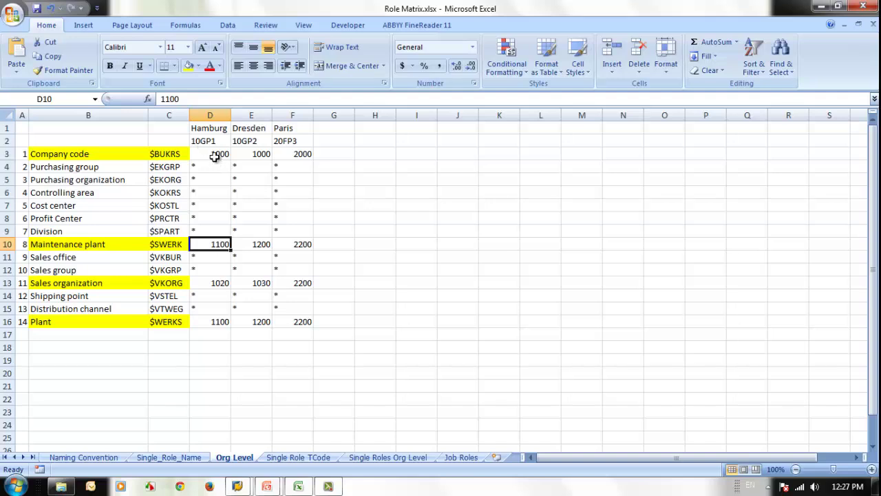
pyautogui.moveTo(214, 157); pyautogui.dragTo(224, 323)
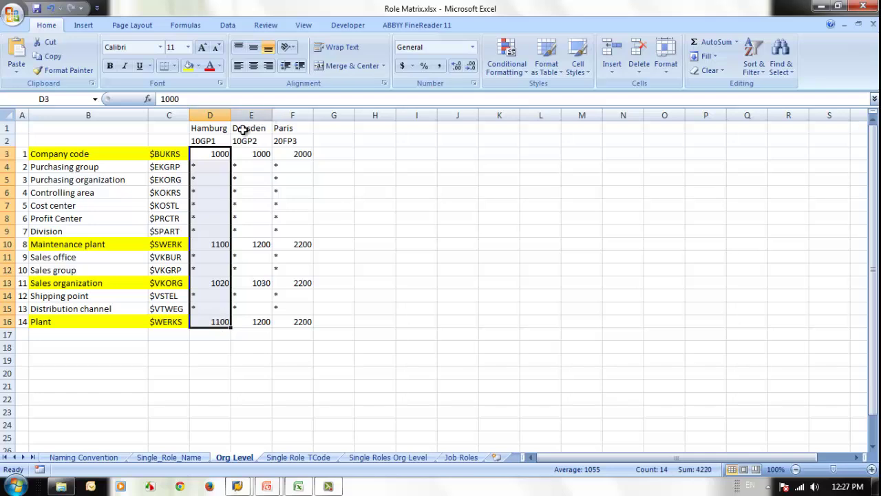
pyautogui.click(207, 140)
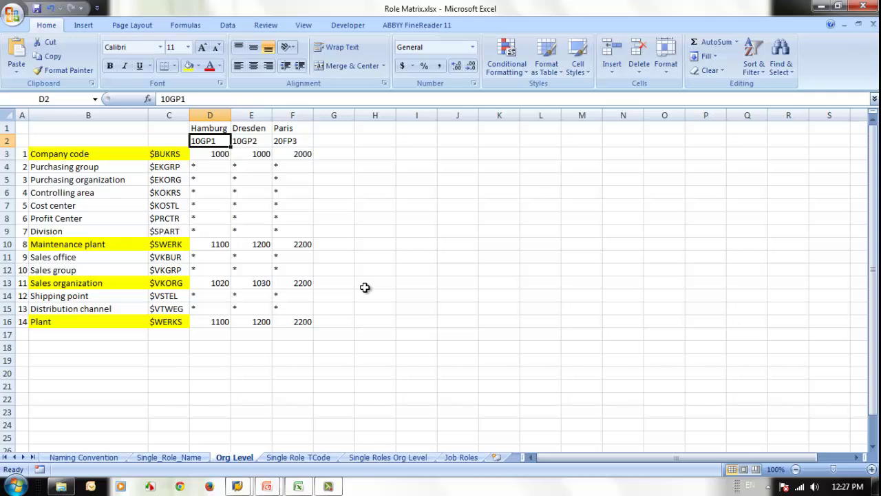
pyautogui.click(224, 194)
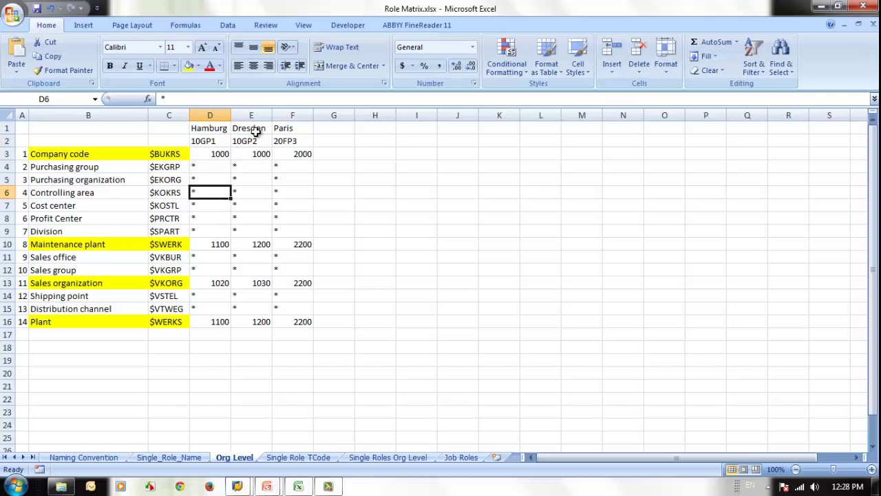
# Step: Compare the Hamburg, Dresden and Paris organization codes across D2, E2 and F2
pyautogui.click(215, 141)
pyautogui.click(241, 141)
pyautogui.click(289, 143)
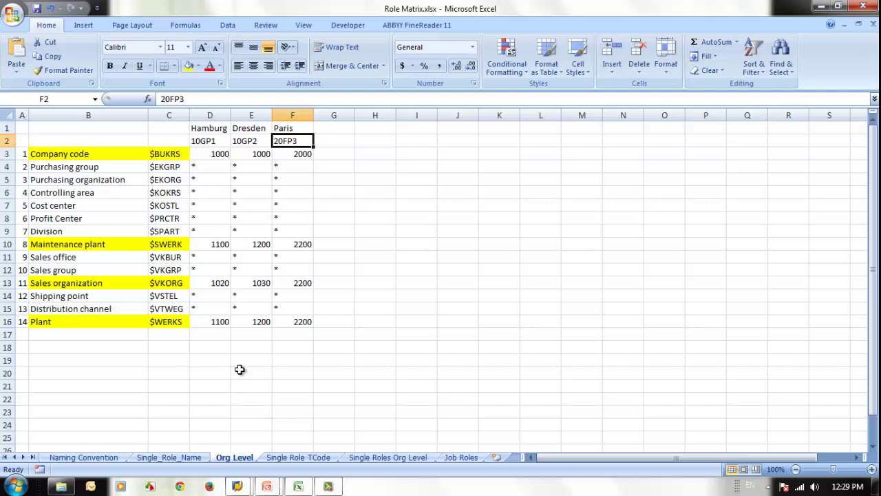
# Step: Check the Dresden plant in E16, the Hamburg maintenance plant in D10 and the Hamburg entries in D4:D9
pyautogui.click(245, 318)
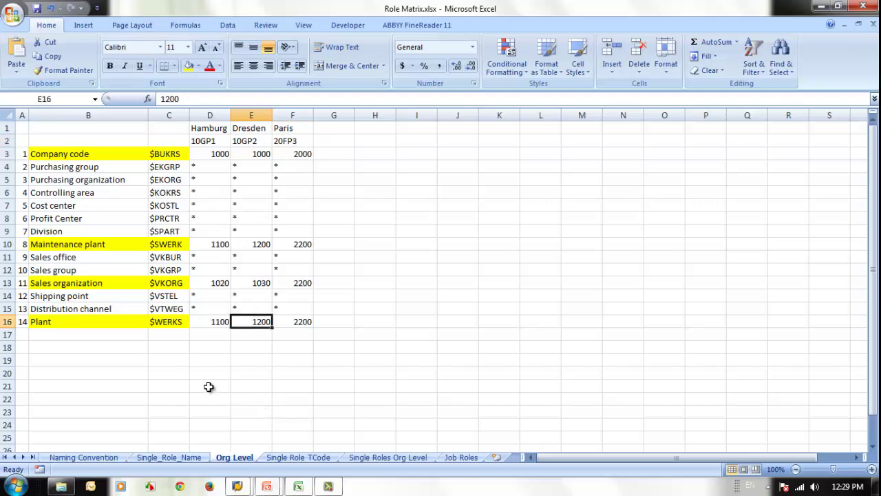
pyautogui.click(201, 246)
pyautogui.moveTo(209, 167); pyautogui.dragTo(214, 225)
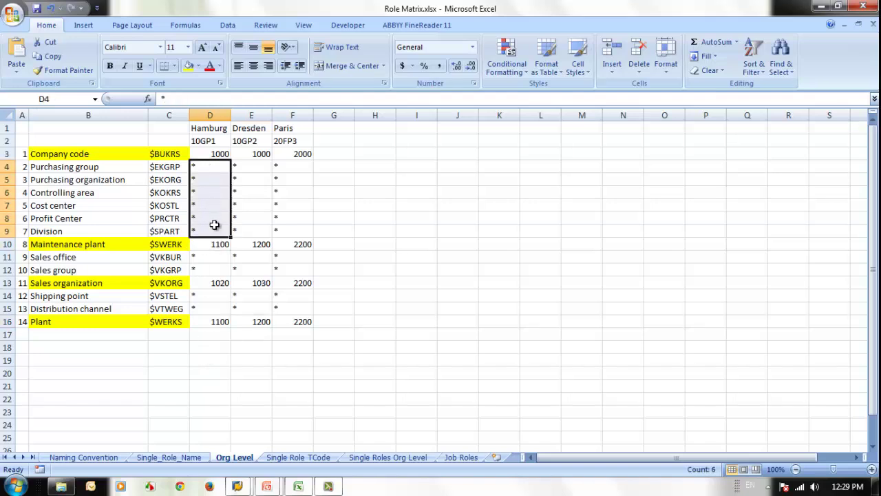
# Step: Match the organization level names in B3:B5 with their technical field codes in column C
pyautogui.click(114, 169)
pyautogui.click(165, 194)
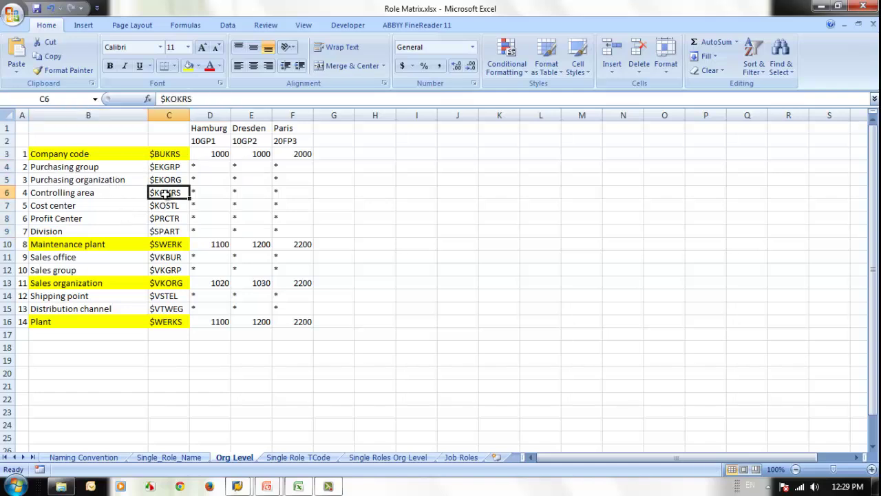
pyautogui.click(127, 181)
pyautogui.click(156, 181)
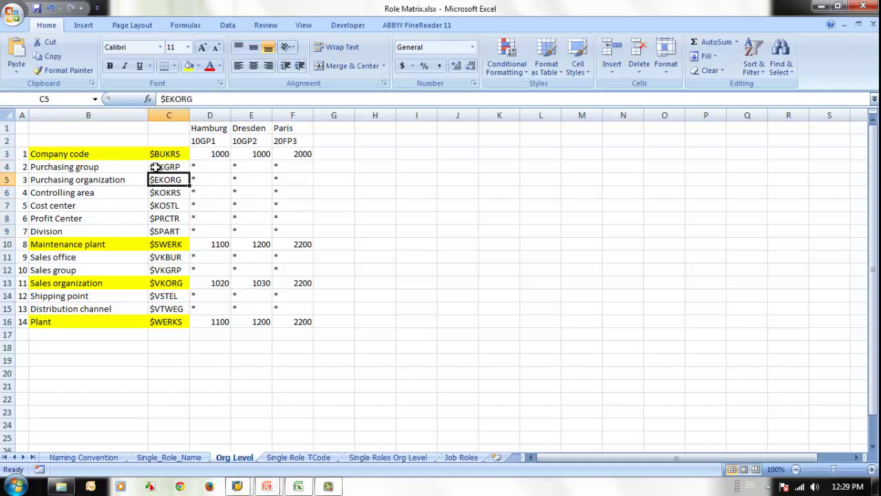
pyautogui.click(164, 152)
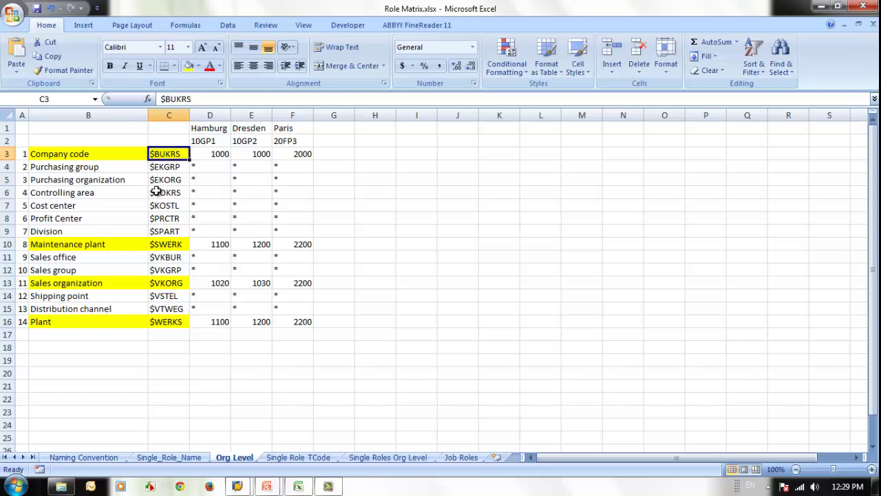
pyautogui.click(100, 164)
pyautogui.click(104, 156)
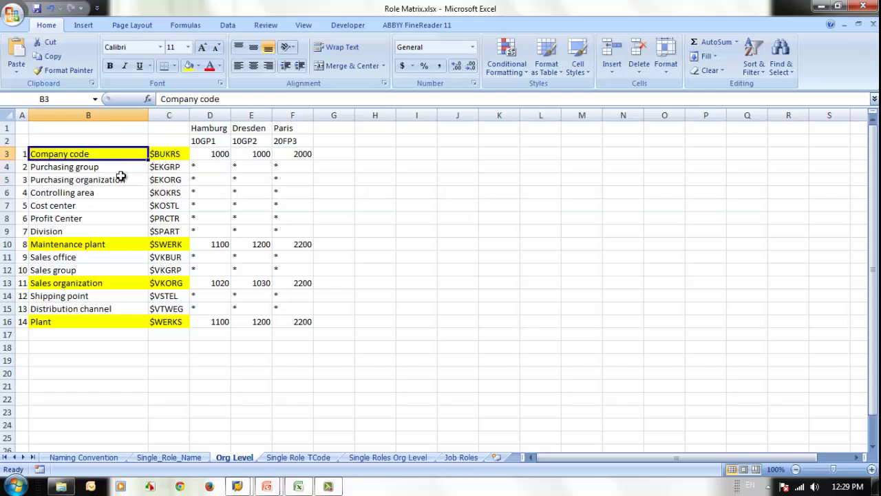
pyautogui.press('Right')
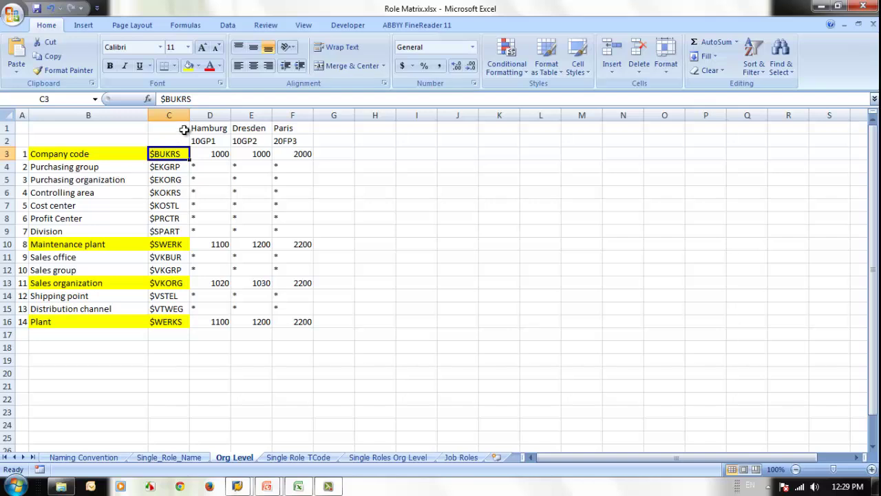
# Step: Go through the organization level field codes in column C from purchasing group to distribution channel
pyautogui.click(165, 167)
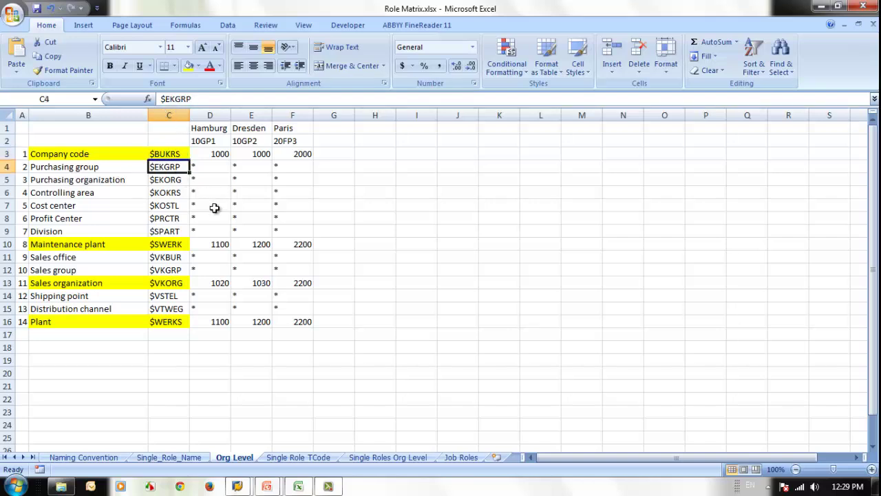
pyautogui.click(103, 167)
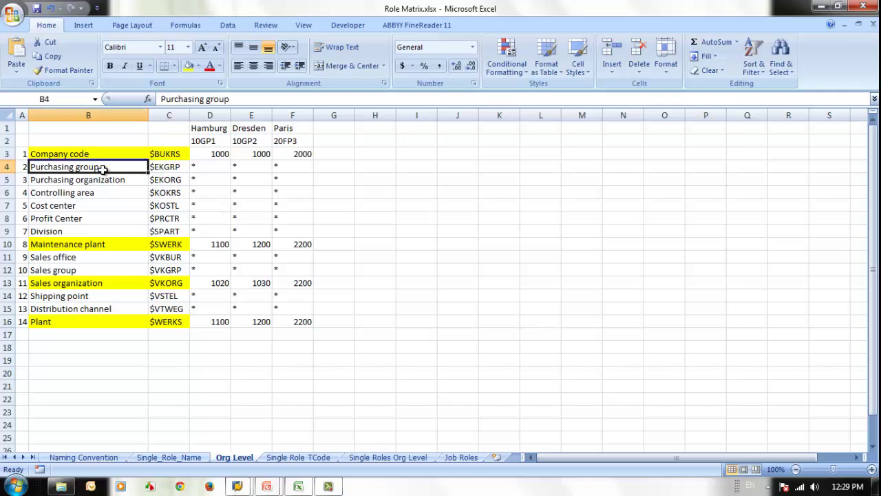
pyautogui.click(171, 184)
pyautogui.click(171, 193)
pyautogui.click(170, 176)
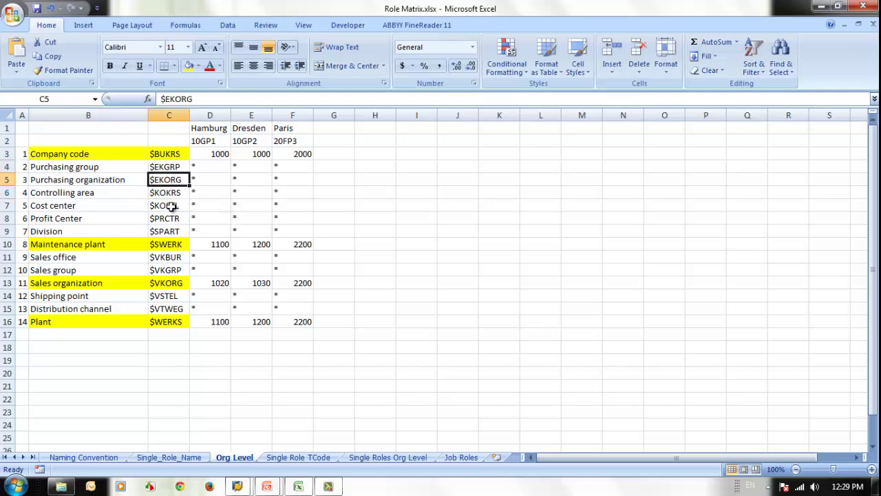
pyautogui.click(172, 206)
pyautogui.click(172, 219)
pyautogui.click(171, 232)
pyautogui.click(171, 257)
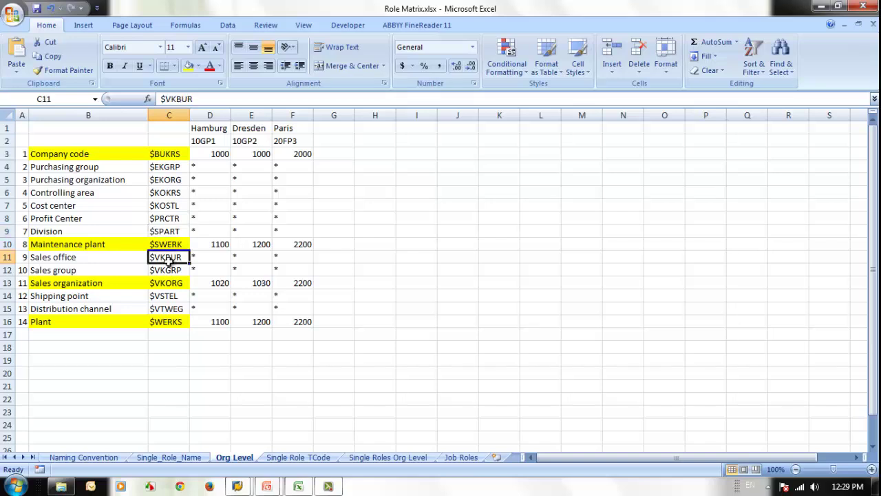
pyautogui.click(171, 283)
pyautogui.click(173, 296)
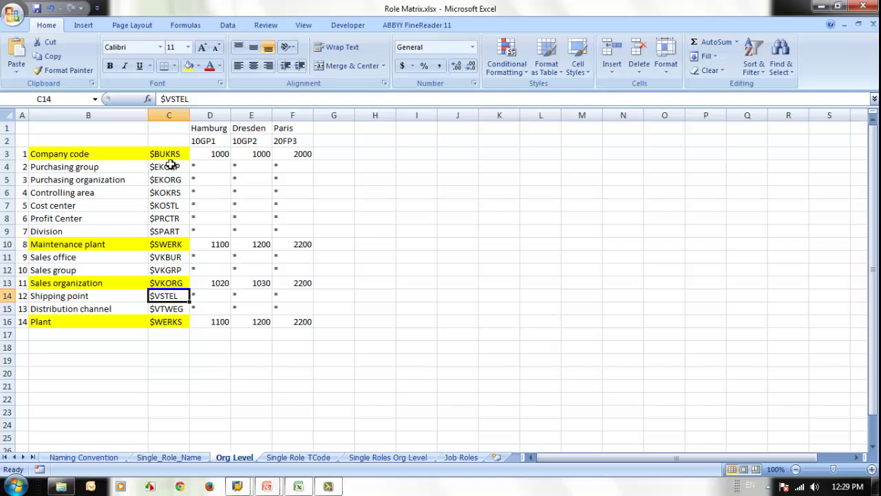
pyautogui.click(166, 311)
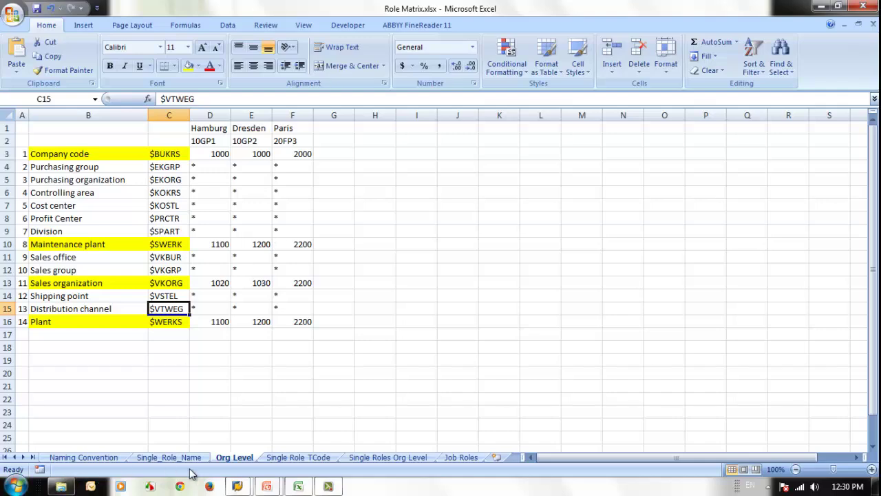
# Step: Review the permit, notification creation and warranty master descriptions on the Single_Role_Name sheet
pyautogui.click(168, 457)
pyautogui.click(100, 153)
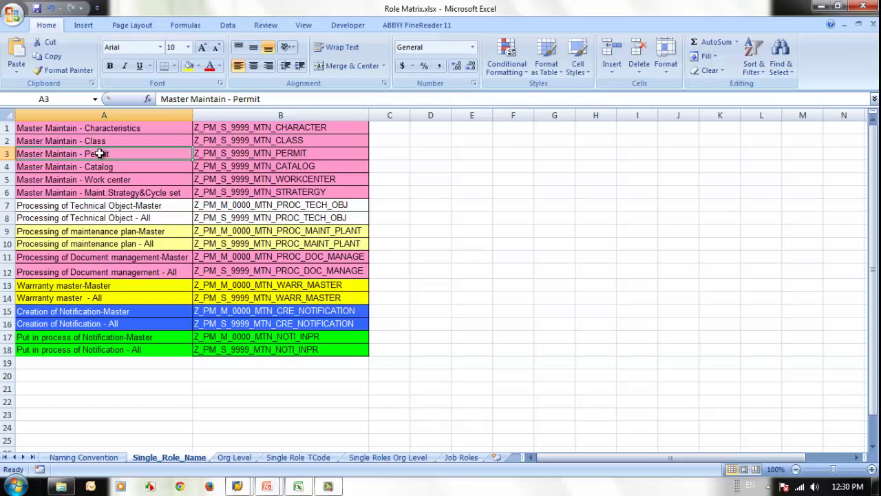
pyautogui.click(100, 311)
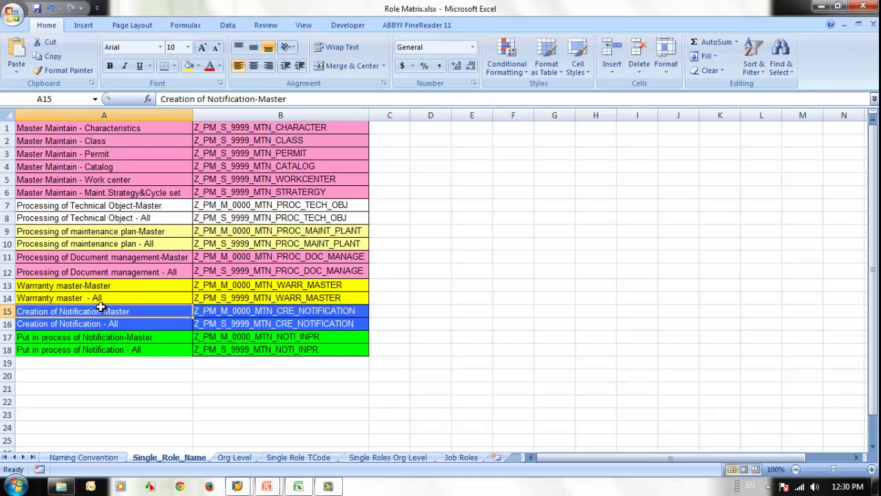
pyautogui.click(101, 289)
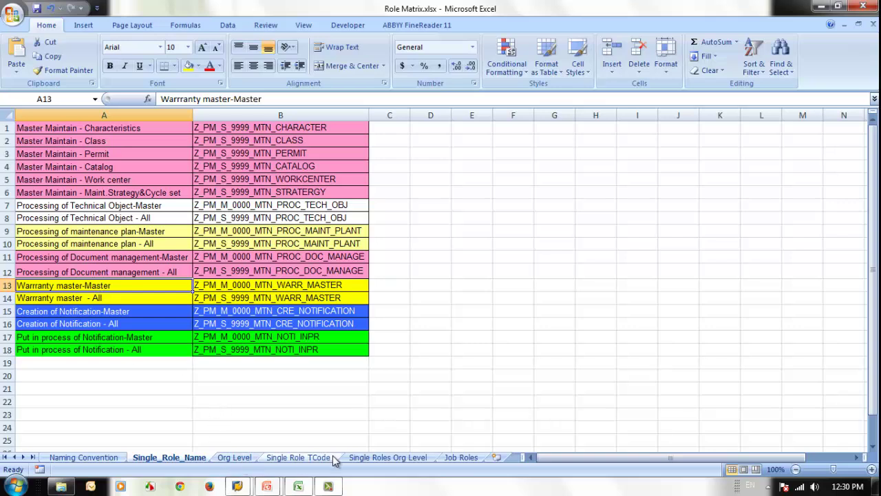
# Step: Open the Single Role TCode sheet and look over the transaction names in B5 and B11
pyautogui.click(298, 457)
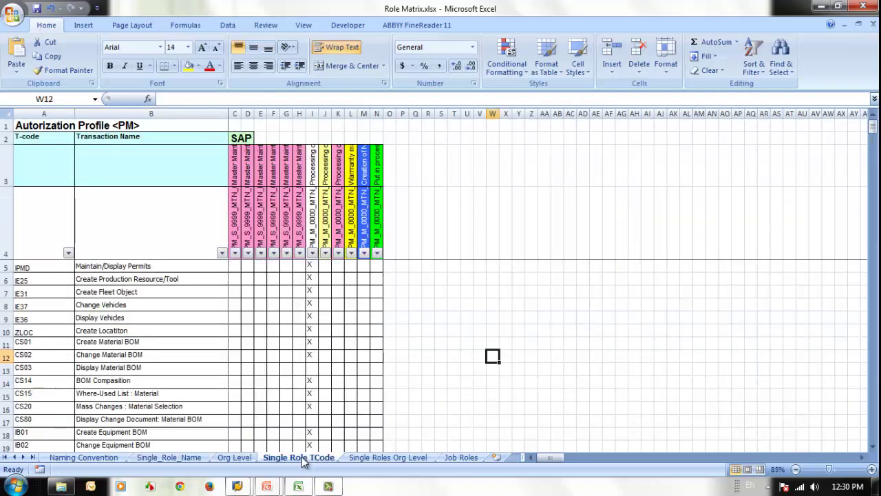
pyautogui.click(172, 343)
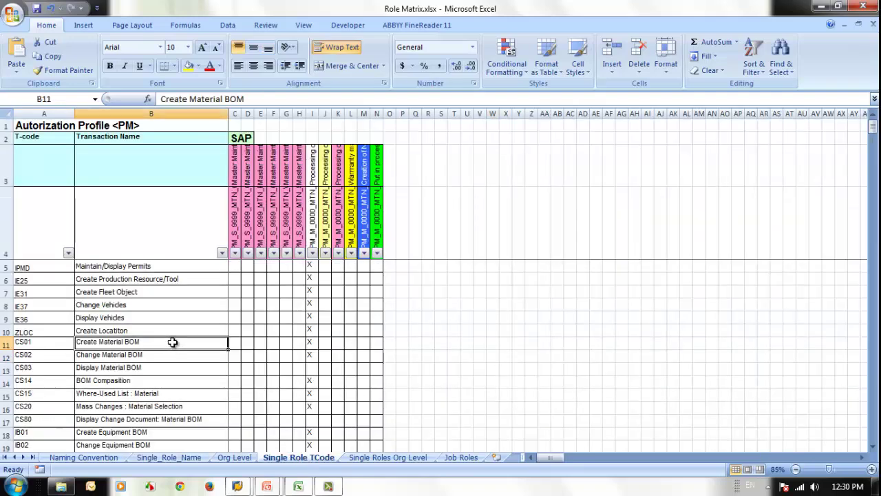
pyautogui.scroll(-3, 172, 342)
pyautogui.scroll(3, 172, 343)
pyautogui.click(158, 265)
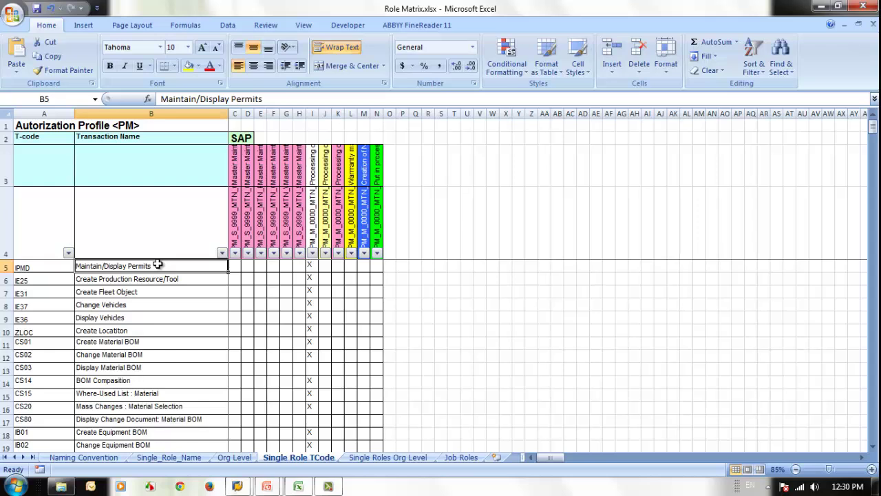
# Step: Examine the first T-codes in column A, from row 5 to row 12, of the authorization profile
pyautogui.click(45, 284)
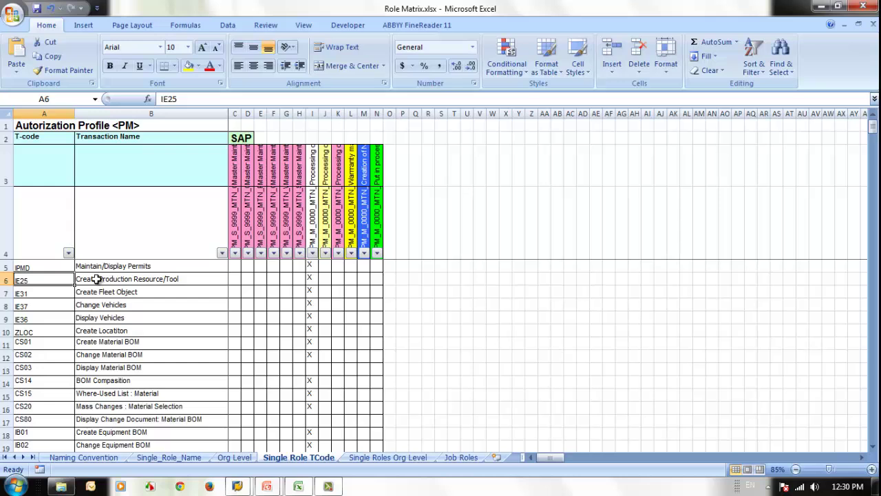
pyautogui.click(50, 293)
pyautogui.click(49, 281)
pyautogui.click(50, 296)
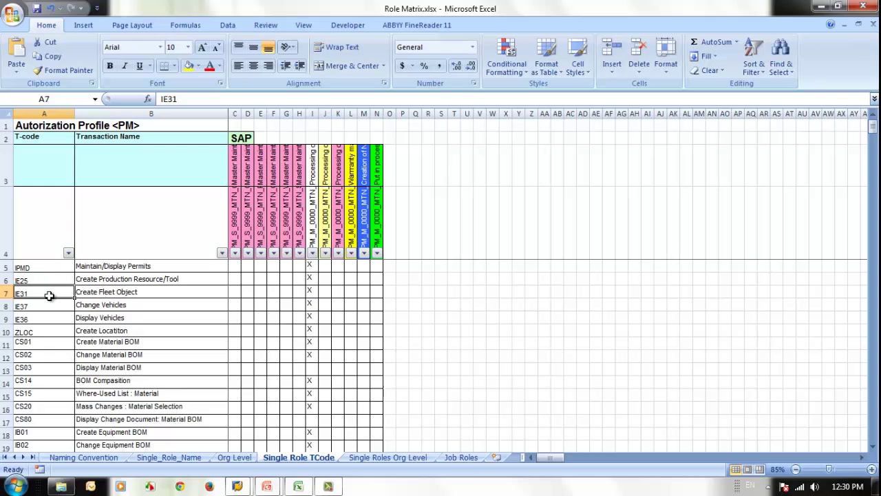
pyautogui.click(48, 267)
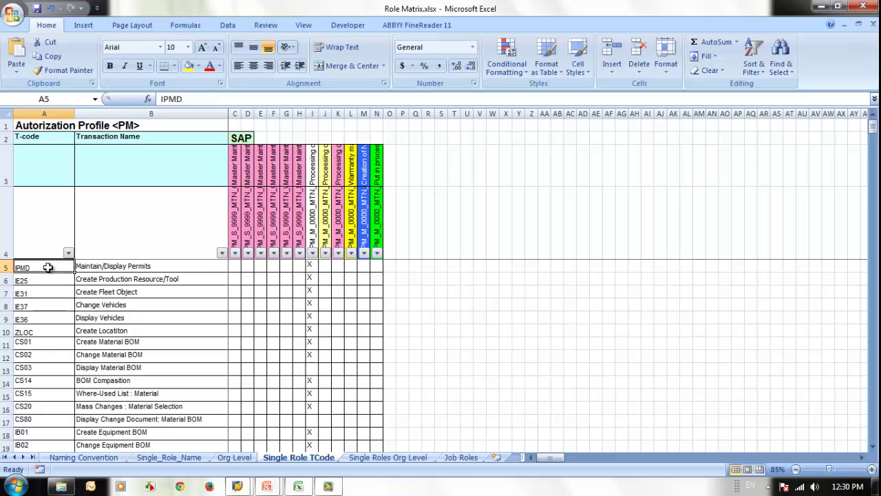
pyautogui.click(48, 281)
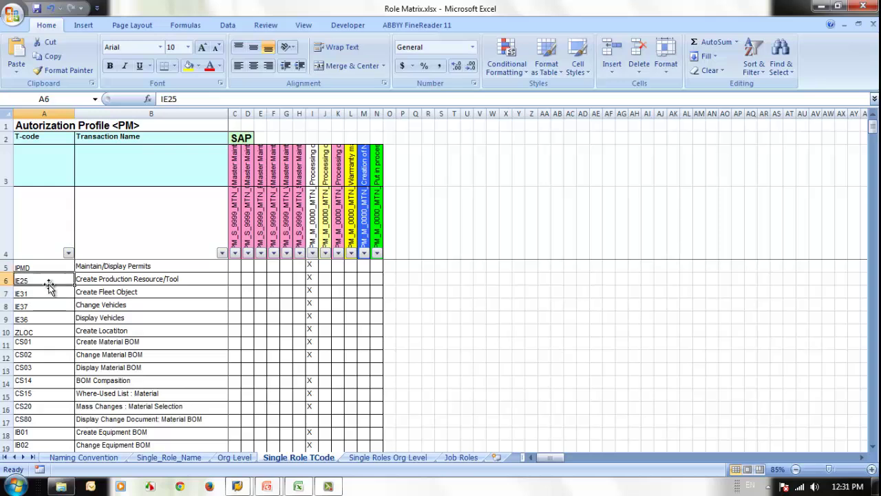
pyautogui.click(48, 294)
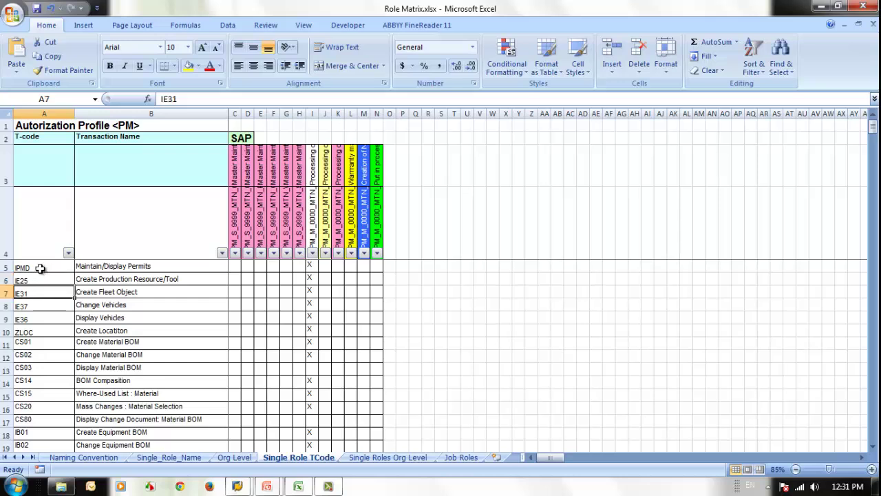
pyautogui.press('Down')
pyautogui.press('Down')
pyautogui.press('Down')
pyautogui.press('Down')
pyautogui.press('Down')
# Step: Read down the T-code list from A5 to A40, following the transactions and their role assignments
pyautogui.click(41, 263)
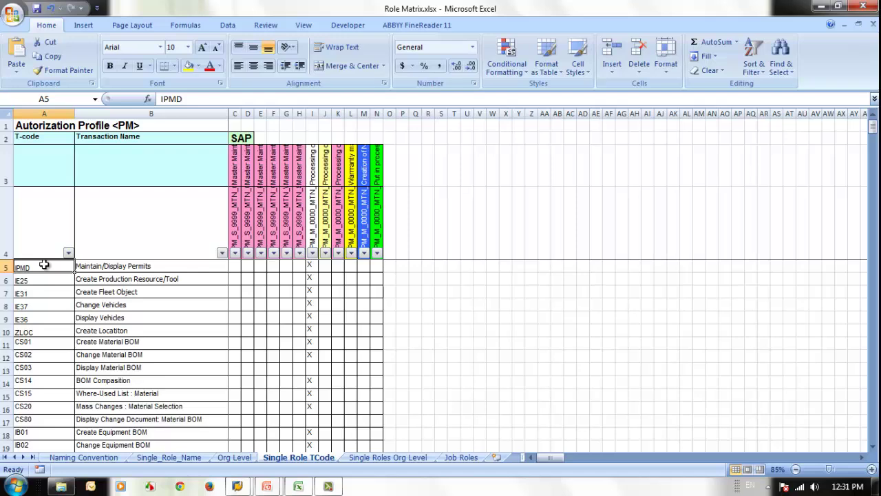
pyautogui.click(42, 276)
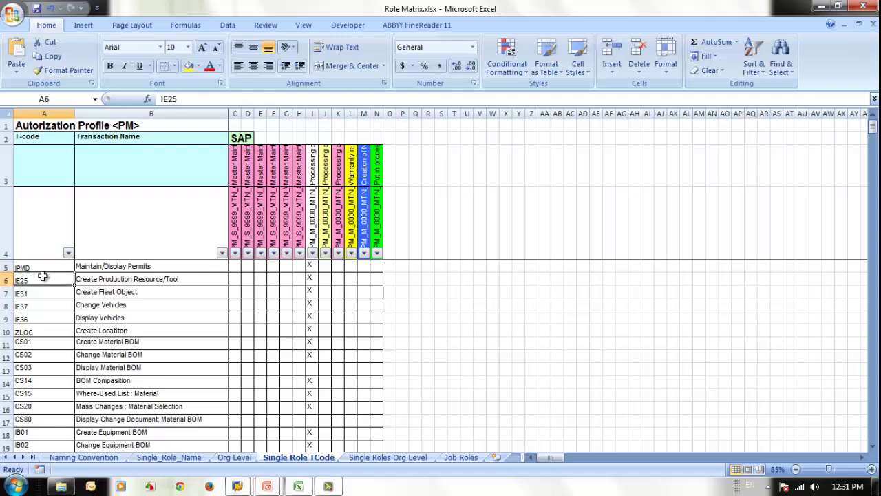
pyautogui.press('Down')
pyautogui.press('Down')
pyautogui.press('Down')
pyautogui.press('Down')
pyautogui.press('Down')
pyautogui.press('Down')
pyautogui.press('Down')
pyautogui.press('Down')
pyautogui.press('Down')
pyautogui.press('Down')
pyautogui.press('Down')
pyautogui.press('Down')
pyautogui.press('Down')
pyautogui.press('Down')
pyautogui.press('Down')
pyautogui.press('Down')
pyautogui.press('Down')
pyautogui.press('Down')
pyautogui.press('Down')
pyautogui.press('Down')
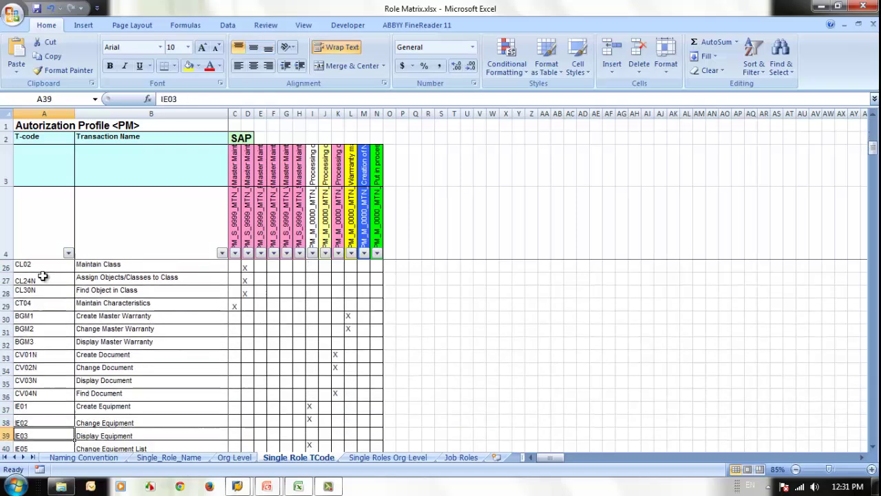
pyautogui.press('Down')
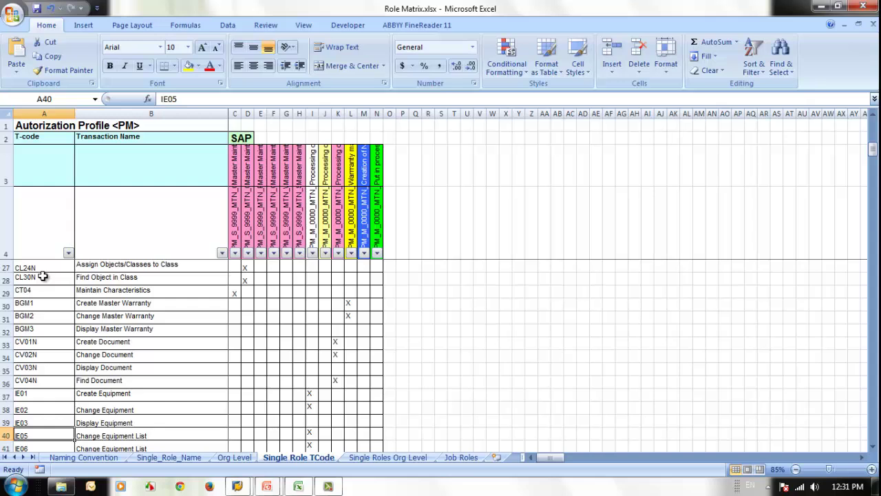
# Step: Browse the remaining T-codes down to the last entry in A181, and look back over the notification transactions
pyautogui.click(63, 404)
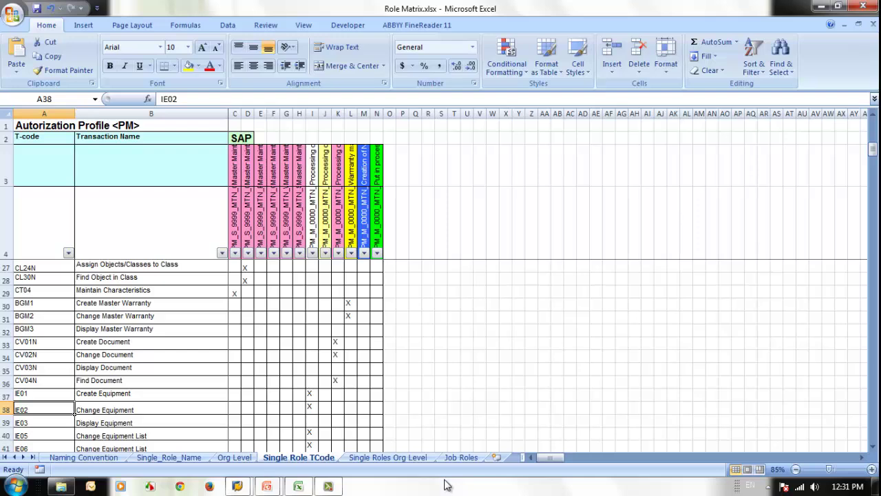
pyautogui.click(41, 352)
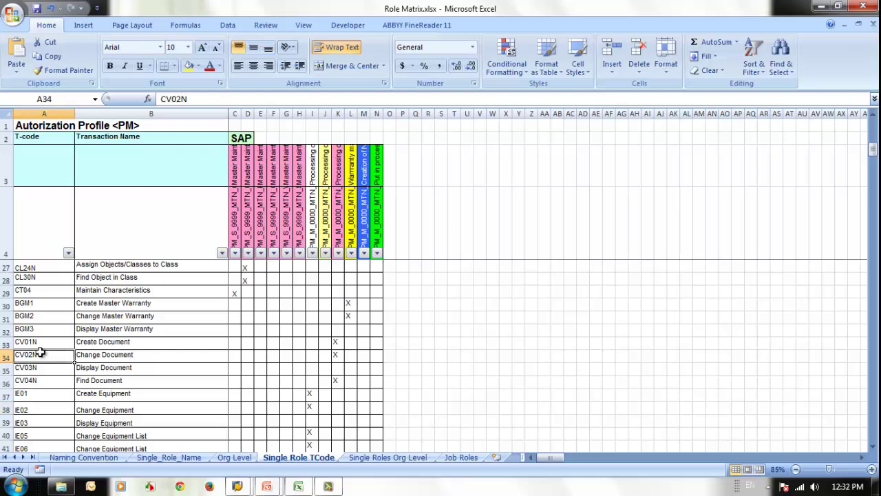
pyautogui.scroll(-7, 42, 353)
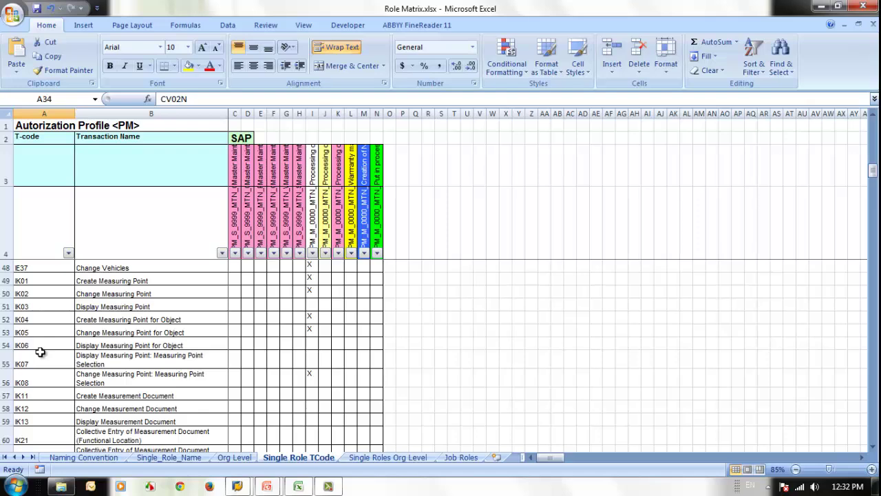
pyautogui.scroll(-20, 41, 352)
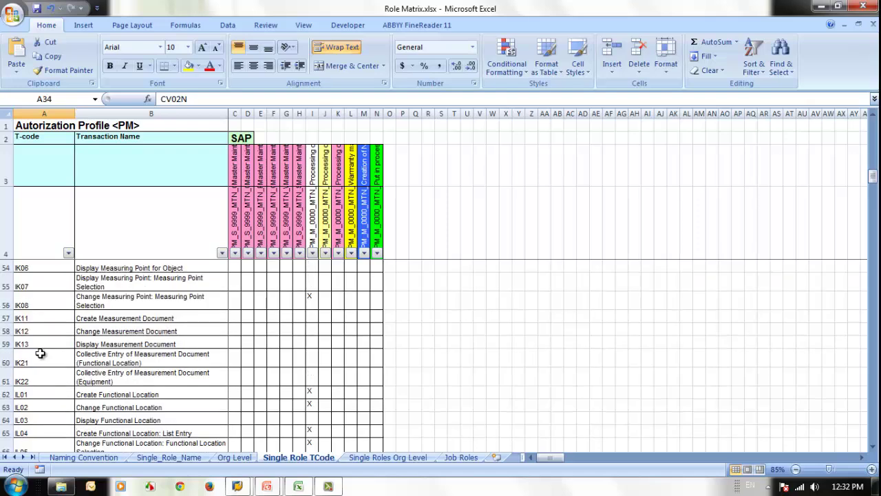
pyautogui.scroll(-20, 41, 356)
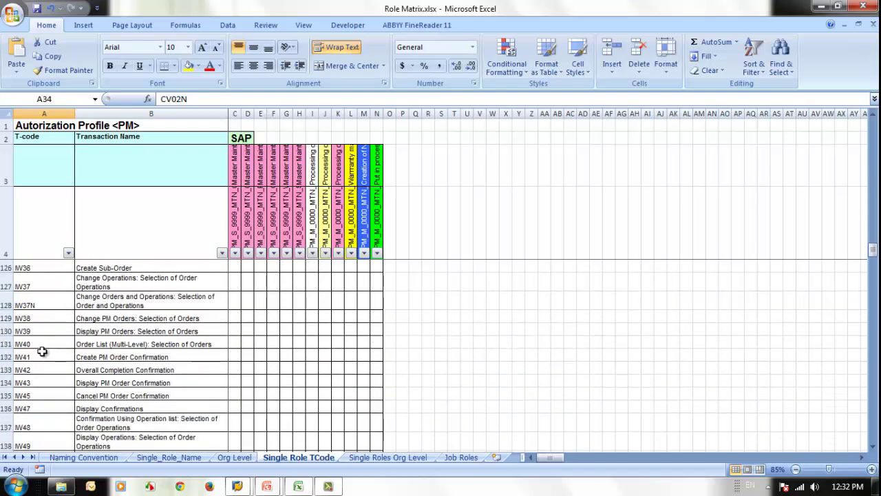
pyautogui.scroll(5, 46, 356)
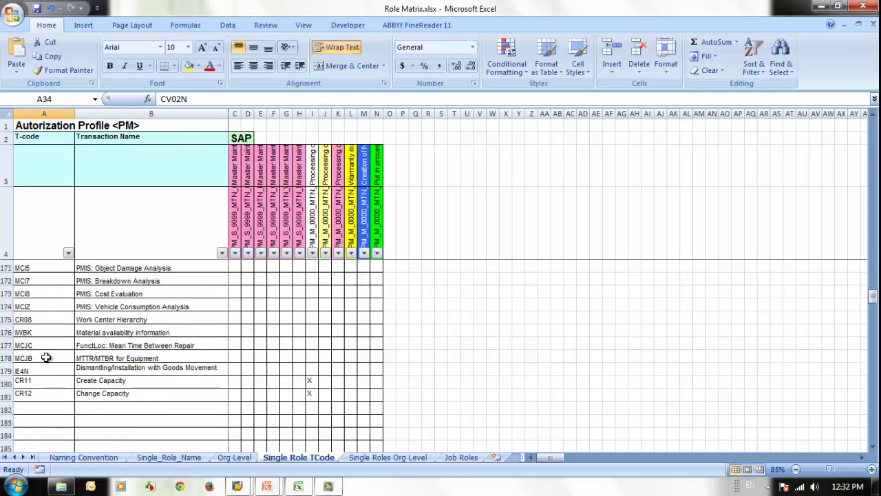
pyautogui.click(47, 394)
pyautogui.scroll(20, 47, 395)
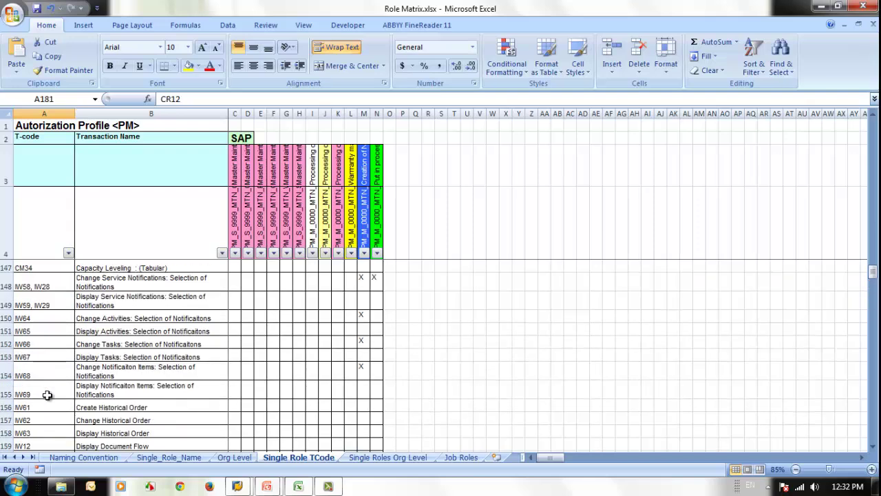
# Step: Return to the start of the T-code list and look over the codes and transaction names in rows 5 to 7
pyautogui.scroll(11, 49, 395)
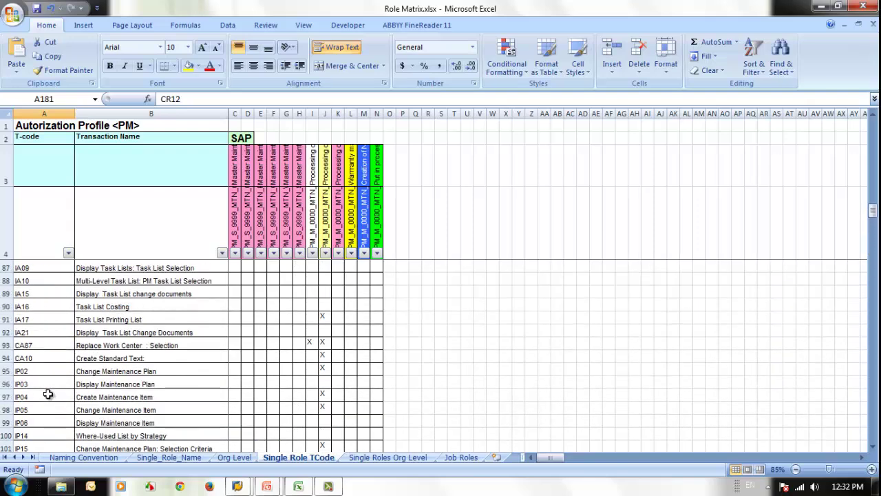
pyautogui.scroll(12, 51, 394)
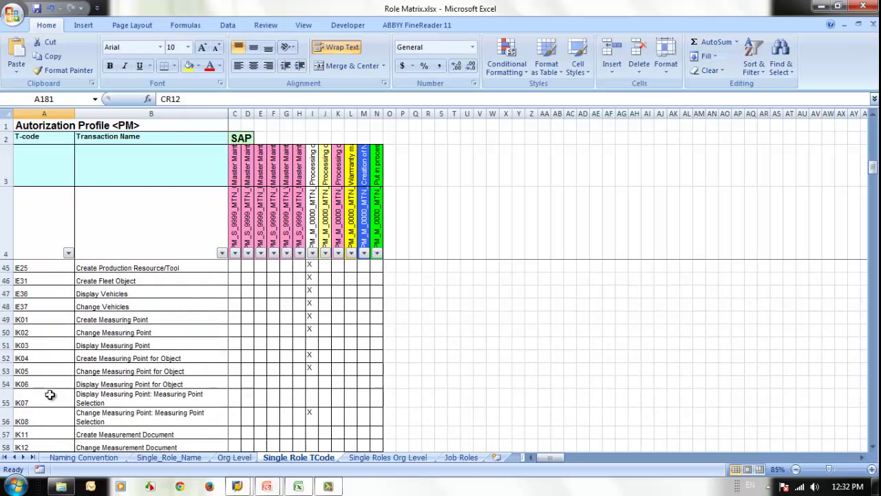
pyautogui.scroll(9, 50, 394)
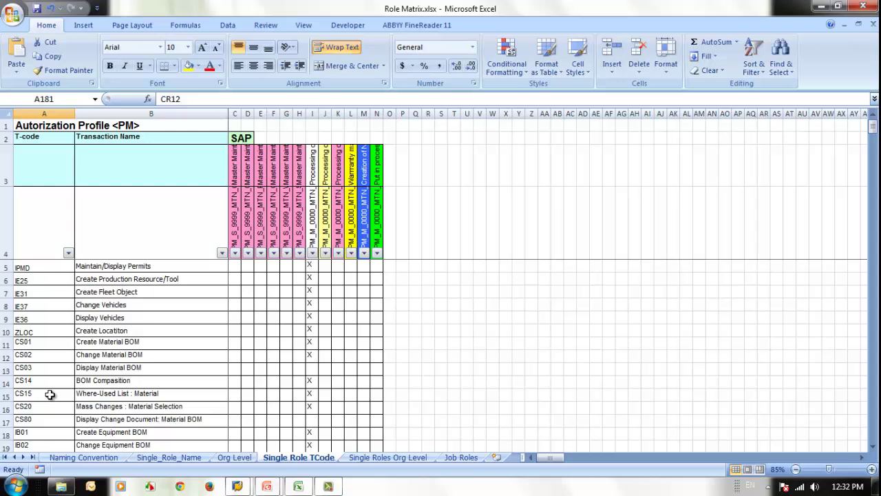
pyautogui.click(47, 289)
pyautogui.click(45, 267)
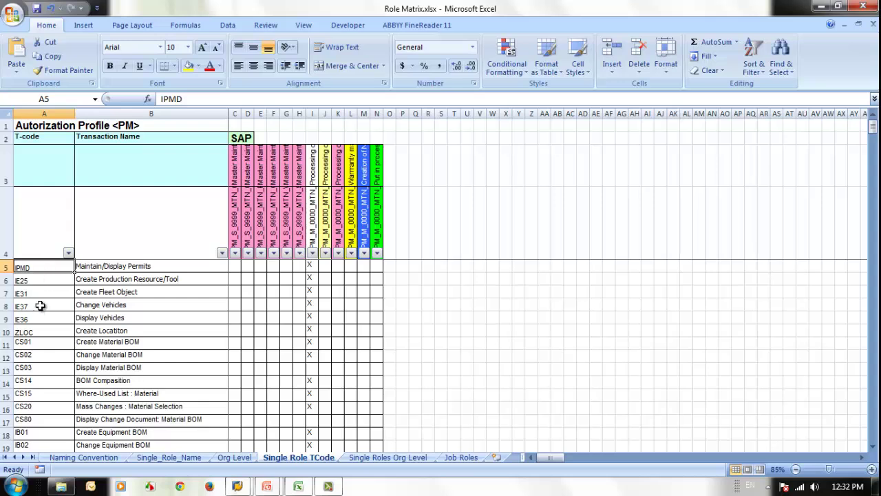
pyautogui.click(36, 292)
pyautogui.click(114, 282)
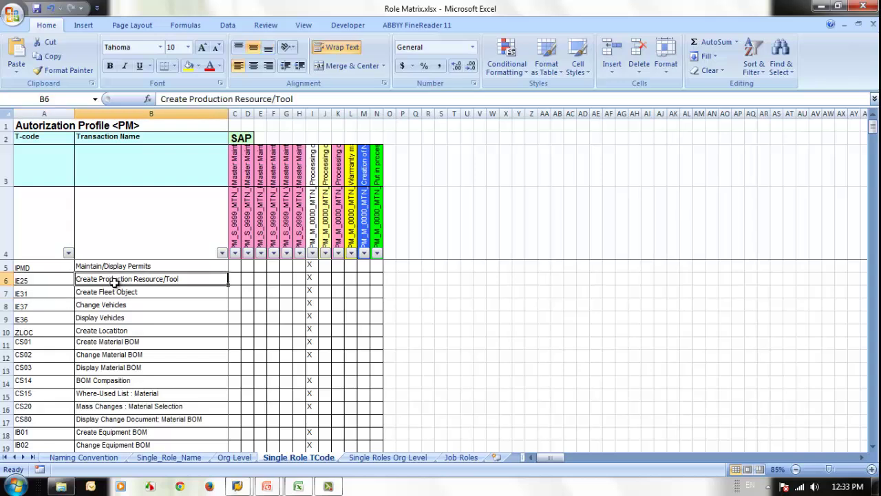
pyautogui.click(52, 269)
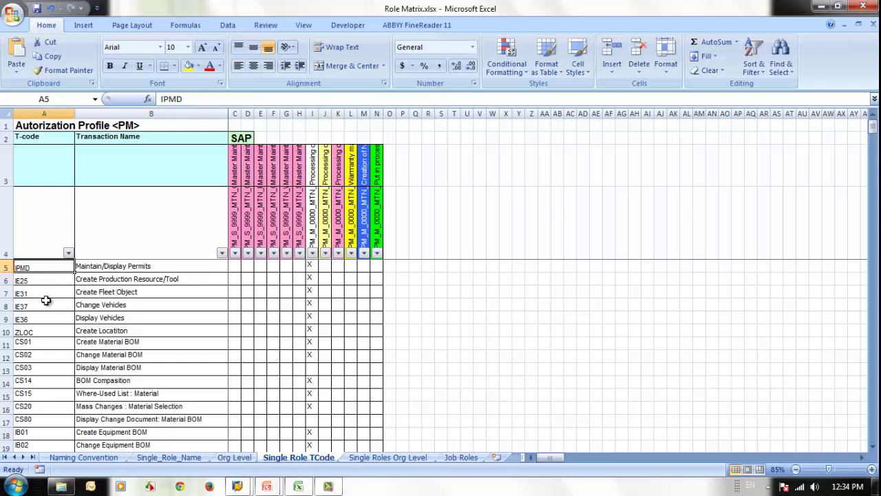
pyautogui.click(121, 270)
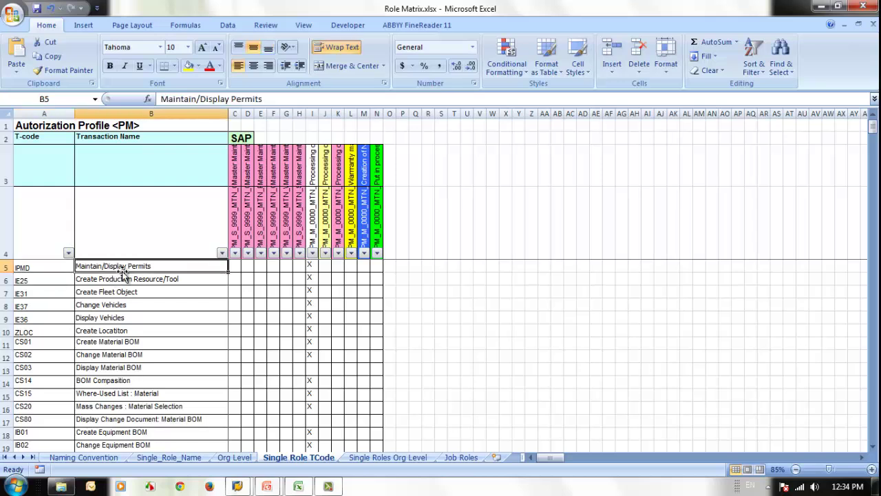
pyautogui.click(47, 269)
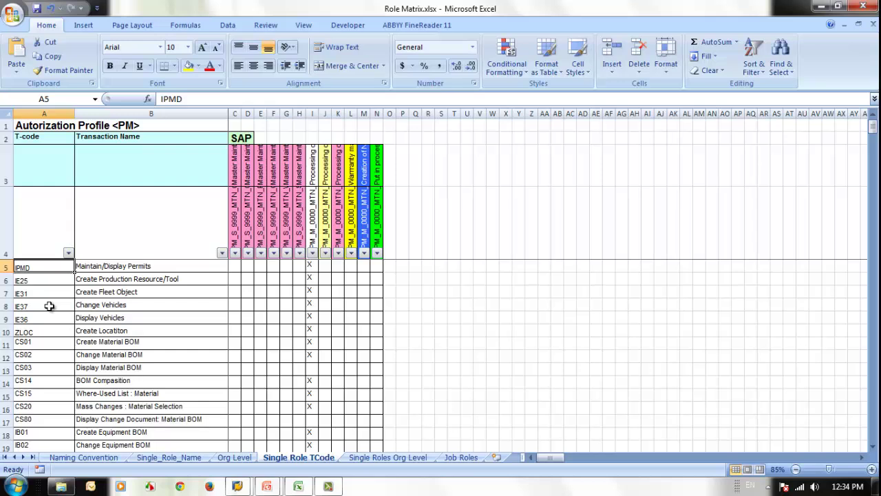
# Step: Examine the T-code IE25 in cell A6 by highlighting its text, leaving the entry as it is
pyautogui.click(39, 282)
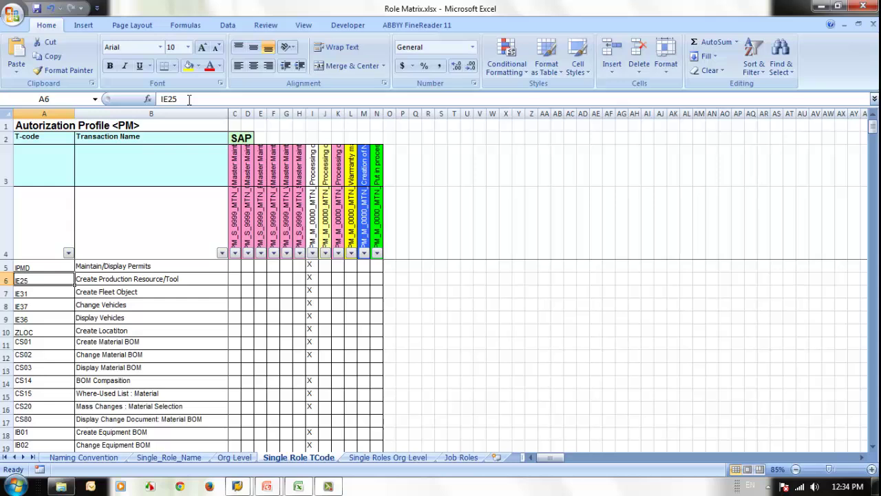
pyautogui.moveTo(189, 99); pyautogui.dragTo(162, 100)
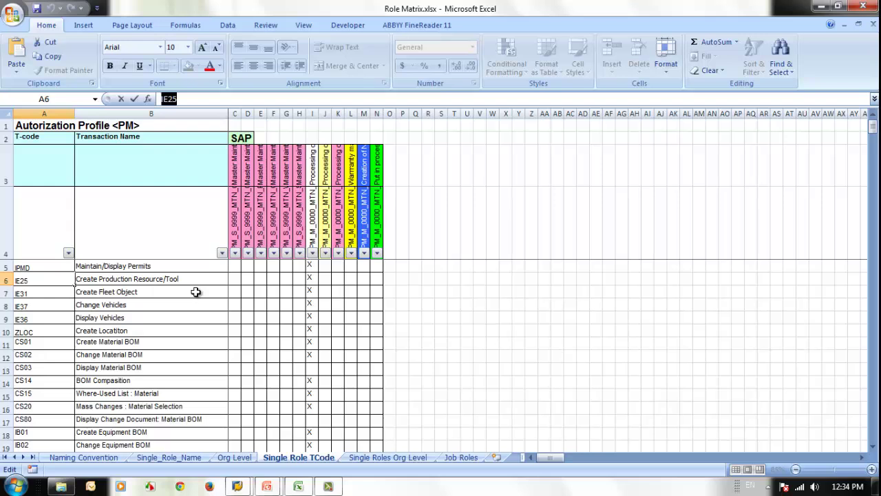
pyautogui.click(36, 280)
pyautogui.doubleClick(36, 280)
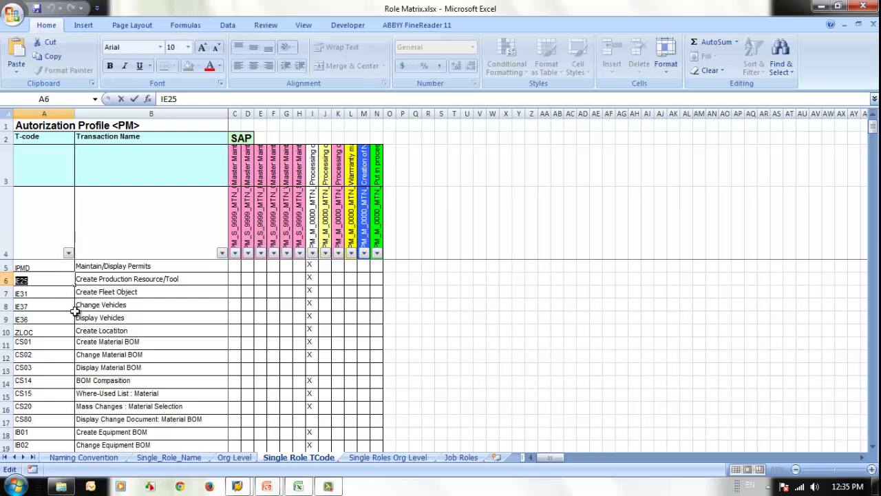
pyautogui.click(71, 296)
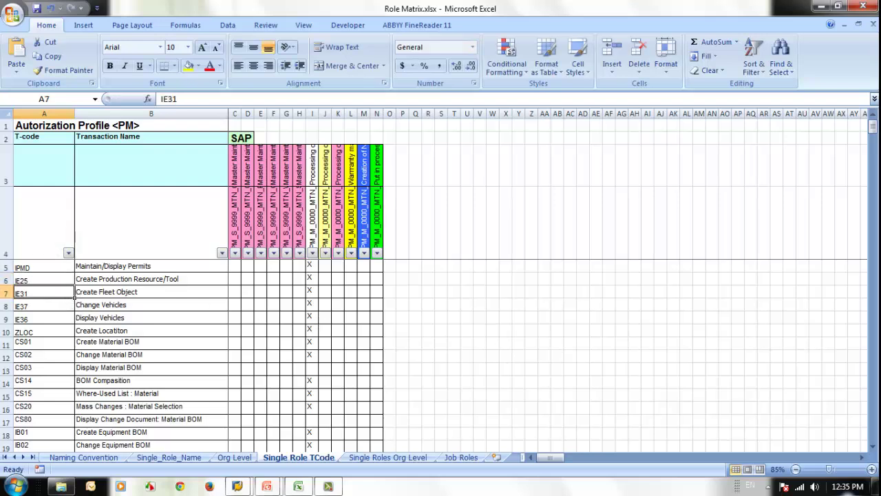
# Step: Switch to SAP Easy Access and open the selection screen of table TSTC with transaction SE16
pyautogui.moveTo(252, 484)
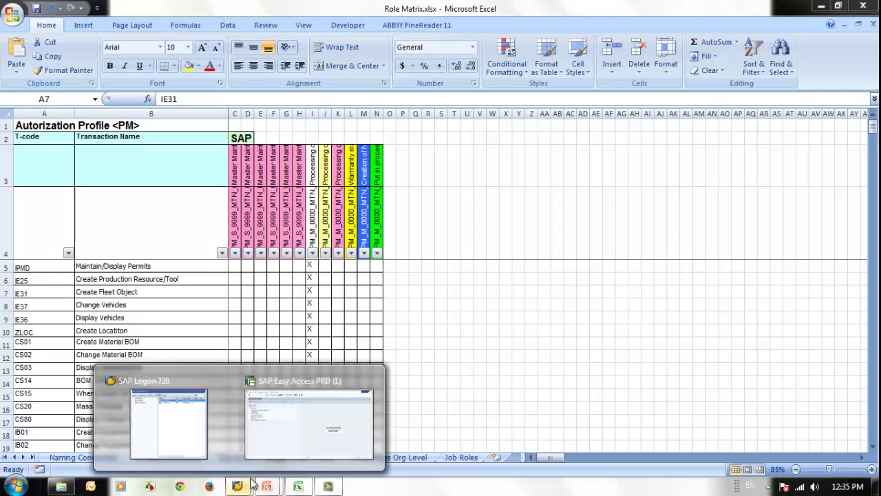
pyautogui.click(291, 448)
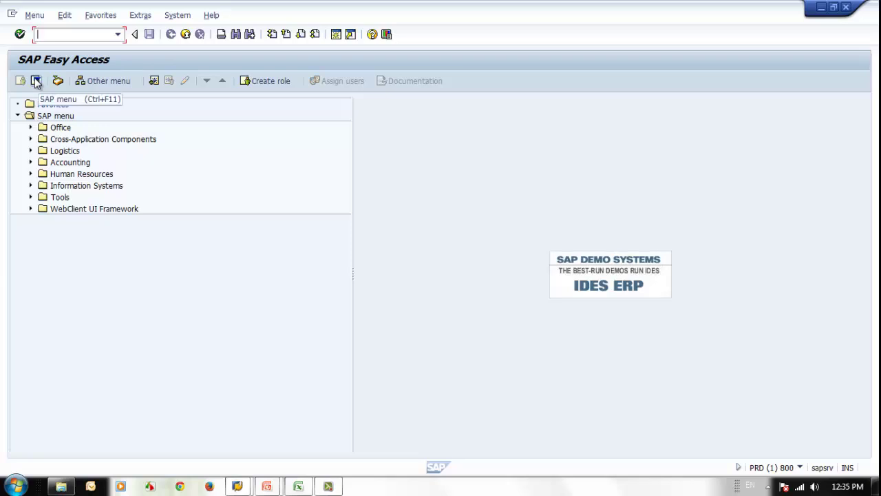
pyautogui.write('se16')
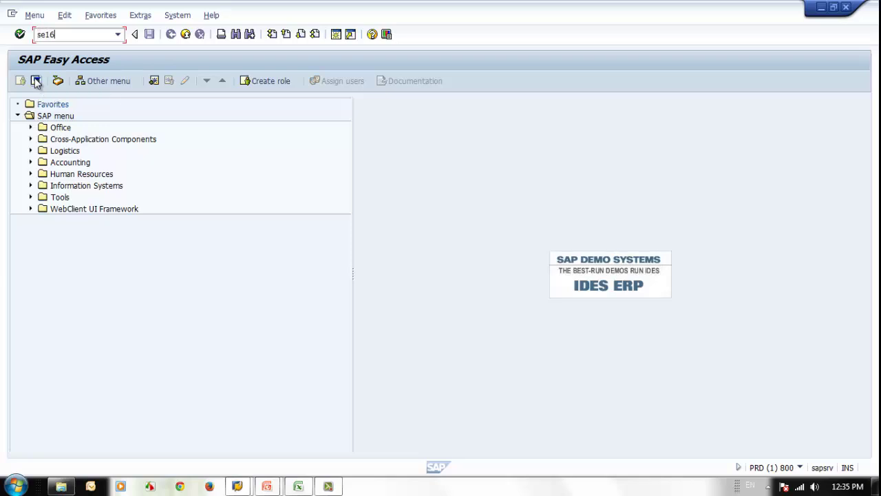
pyautogui.press('Return')
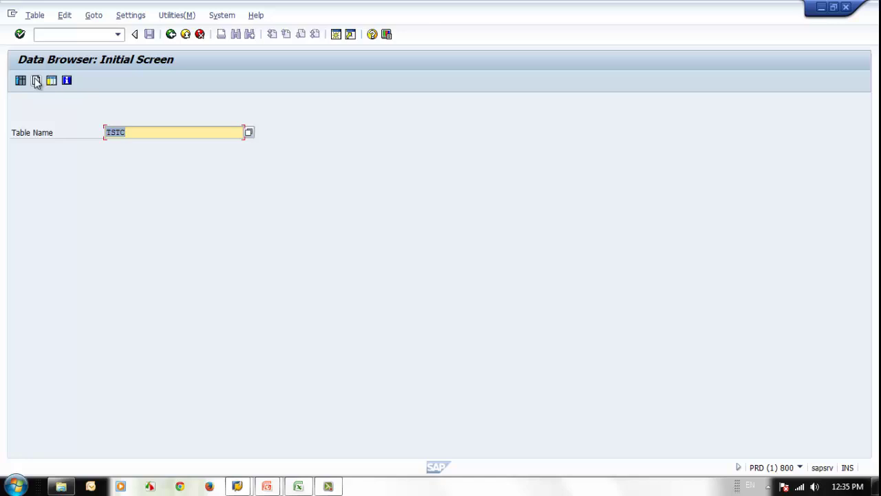
pyautogui.click(37, 80)
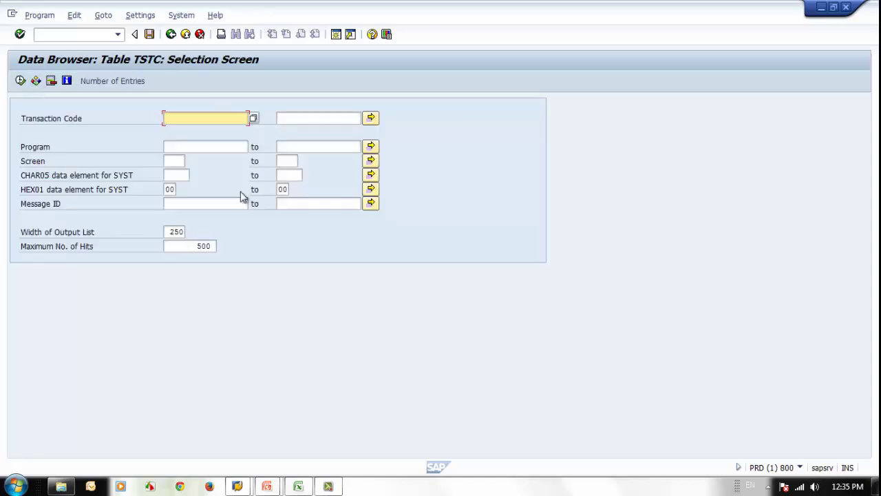
# Step: Look up transaction code IE25 in table TSTC, inspect its program and description, and return to the selection screen
pyautogui.write('IE25')
pyautogui.click(20, 81)
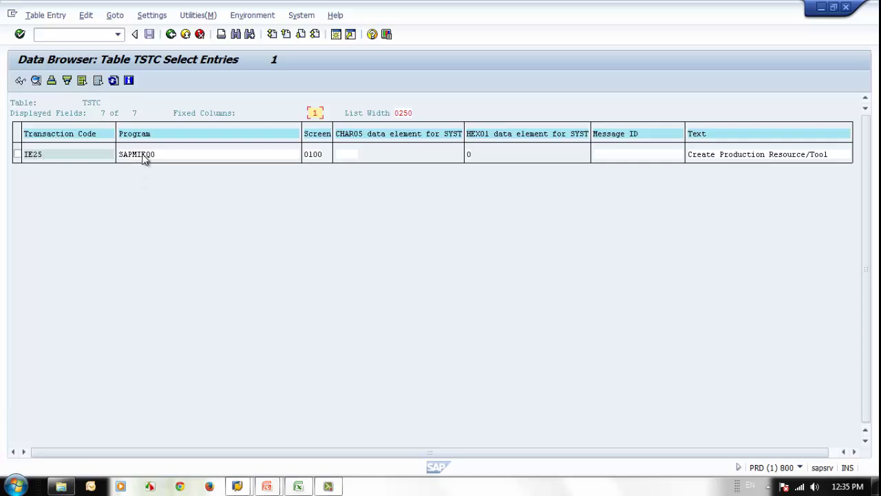
pyautogui.click(143, 157)
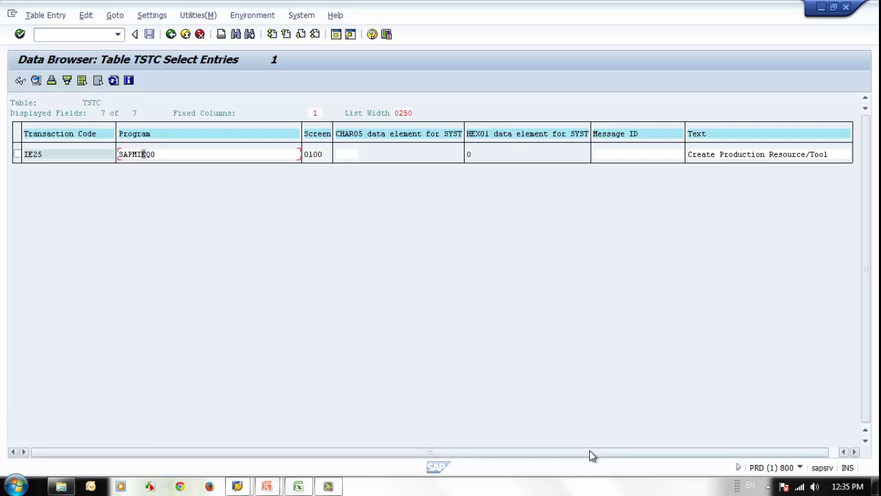
pyautogui.moveTo(588, 453); pyautogui.dragTo(597, 454)
pyautogui.click(723, 154)
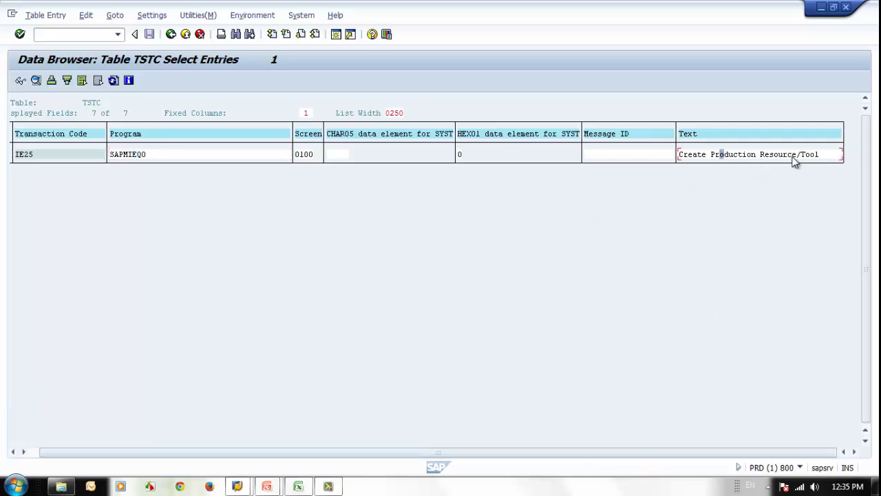
pyautogui.moveTo(459, 454); pyautogui.dragTo(240, 460)
pyautogui.press('F3')
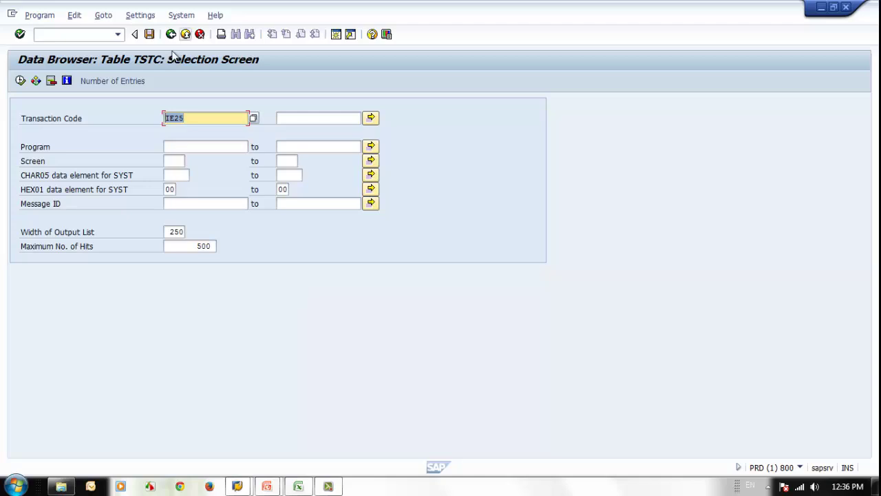
# Step: Look up transaction code SU01 in table TSTC and copy its program name SAPMSUU0
pyautogui.write('su01')
pyautogui.press('Return')
pyautogui.click(20, 81)
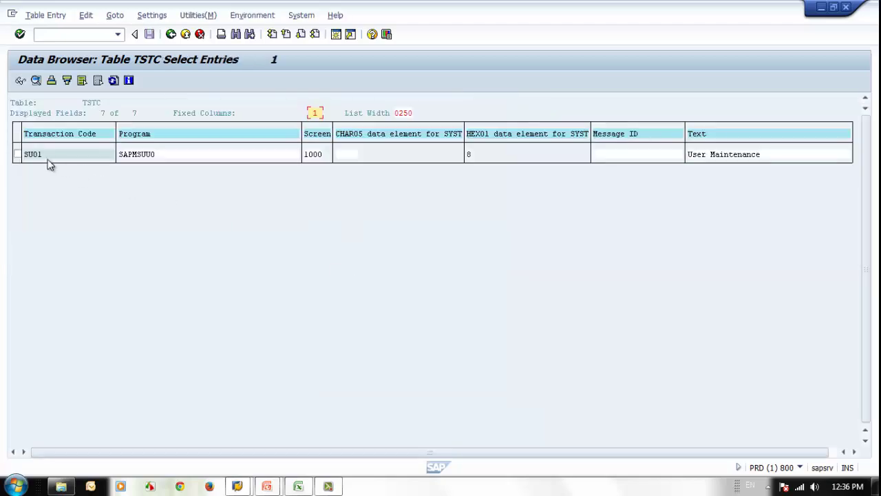
pyautogui.click(131, 159)
pyautogui.hotkey('ctrl', 'y')
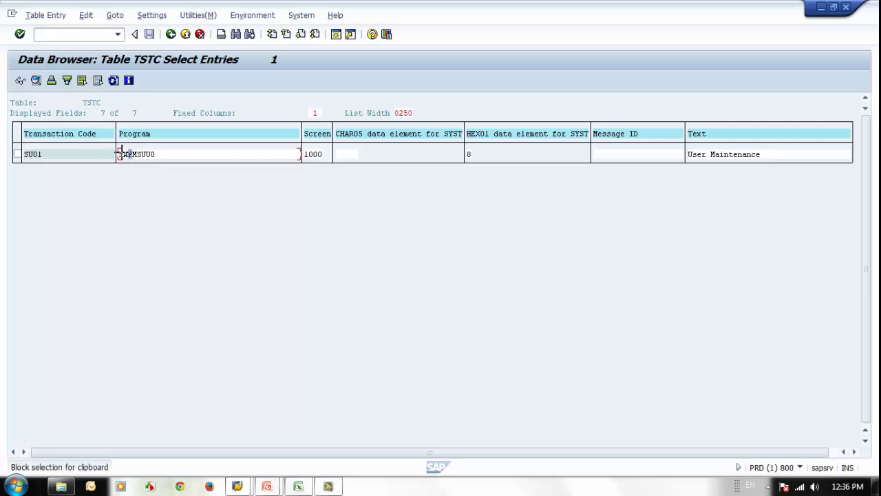
pyautogui.moveTo(119, 153); pyautogui.dragTo(162, 153)
pyautogui.hotkey('ctrl', 'c')
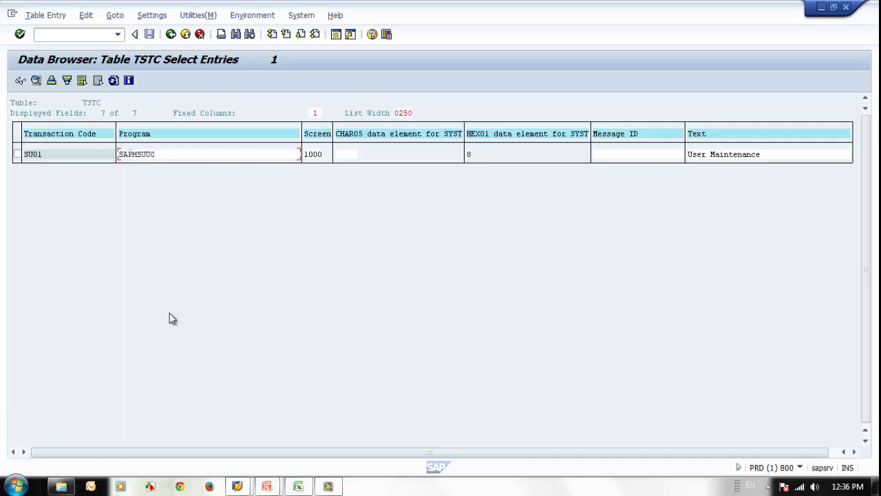
# Step: Leave the data browser and start transaction SE38 for program execution
pyautogui.click(171, 34)
pyautogui.click(171, 35)
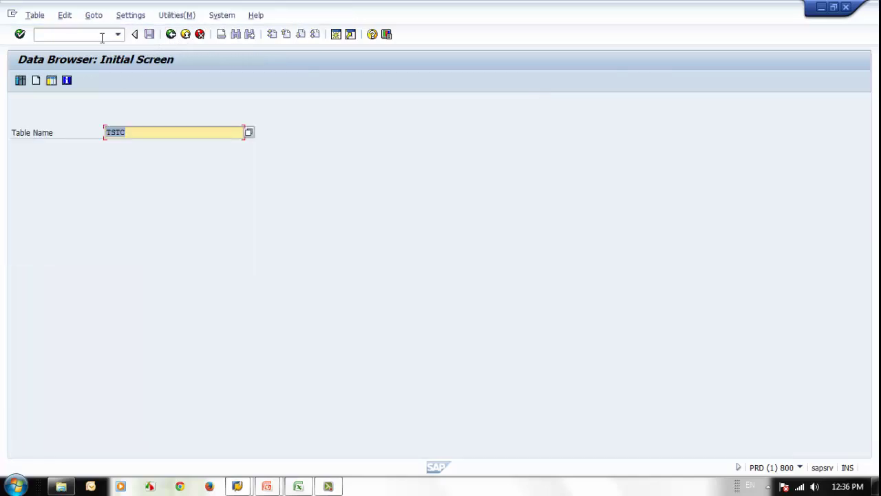
pyautogui.click(171, 34)
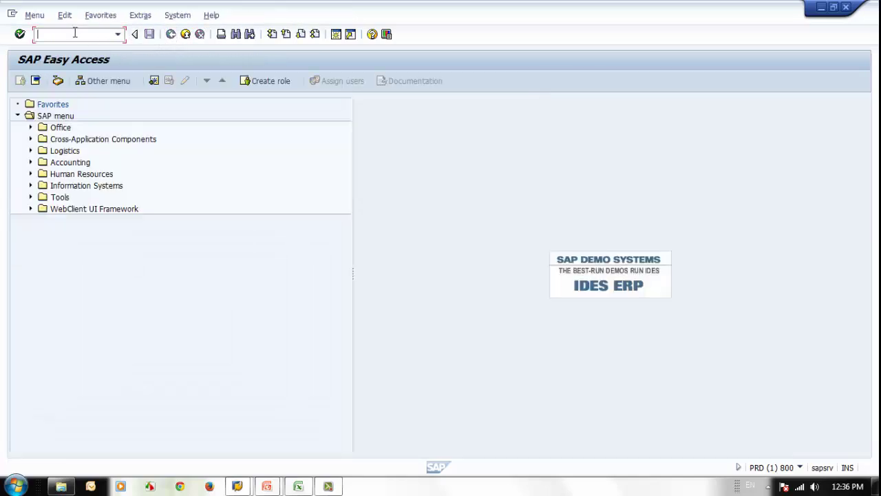
pyautogui.write('se38')
pyautogui.press('BackSpace')
pyautogui.press('BackSpace')
pyautogui.press('BackSpace')
pyautogui.write('e38')
pyautogui.press('Return')
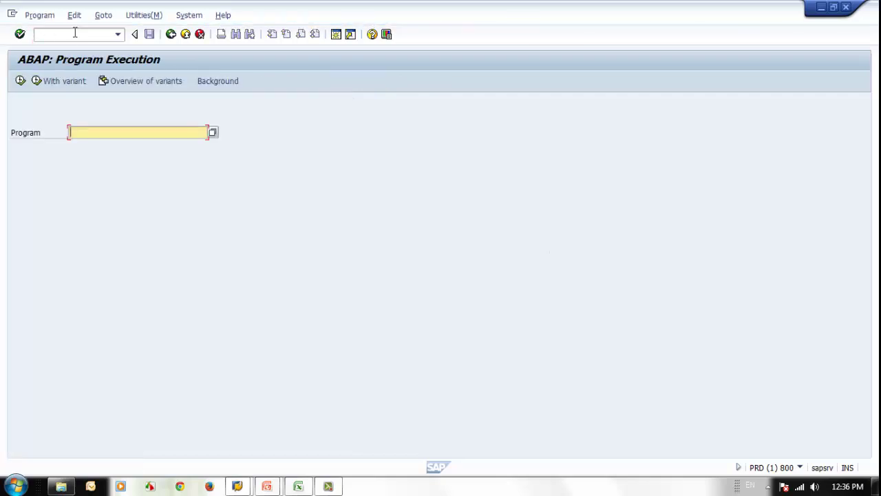
# Step: Execute the copied program SAPMSUU0, view the screen it opens, and return to SAP Easy Access
pyautogui.hotkey('ctrl', 'v')
pyautogui.click(20, 81)
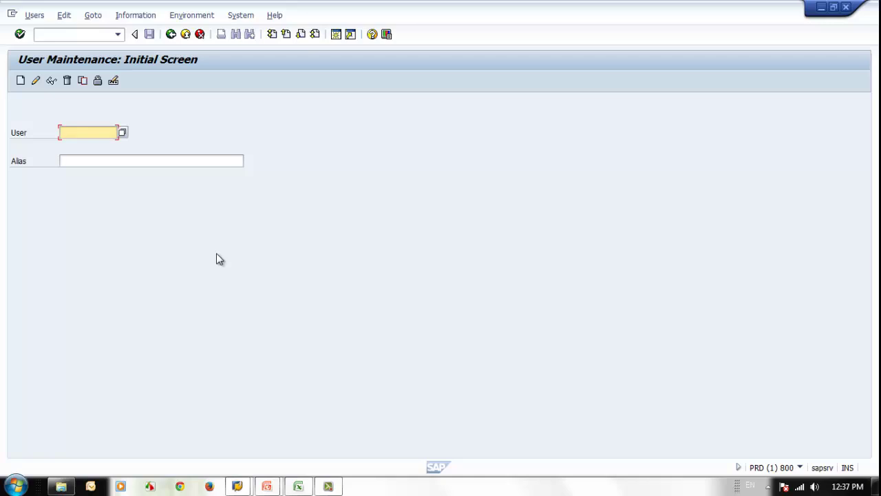
pyautogui.click(171, 35)
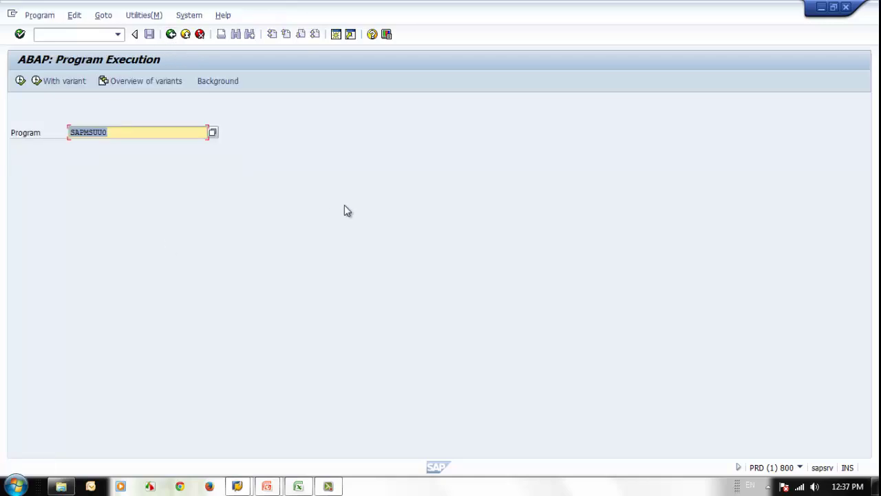
pyautogui.click(171, 34)
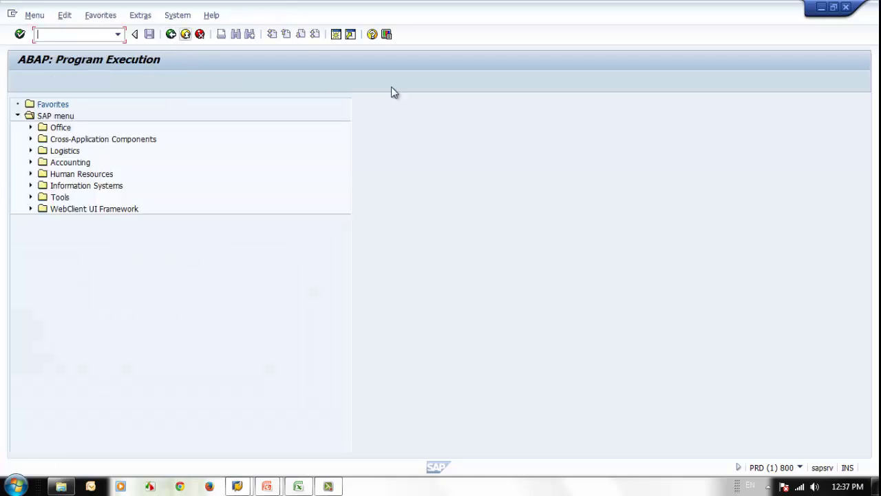
pyautogui.click(822, 6)
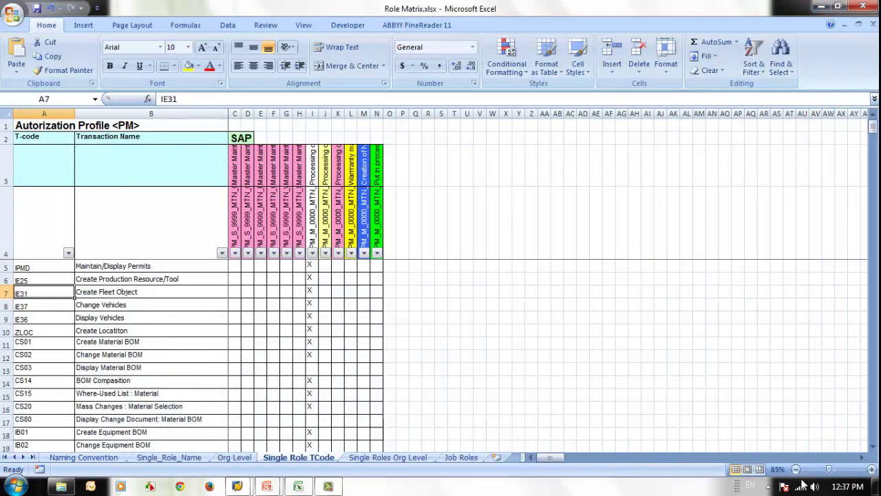
pyautogui.moveTo(237, 486)
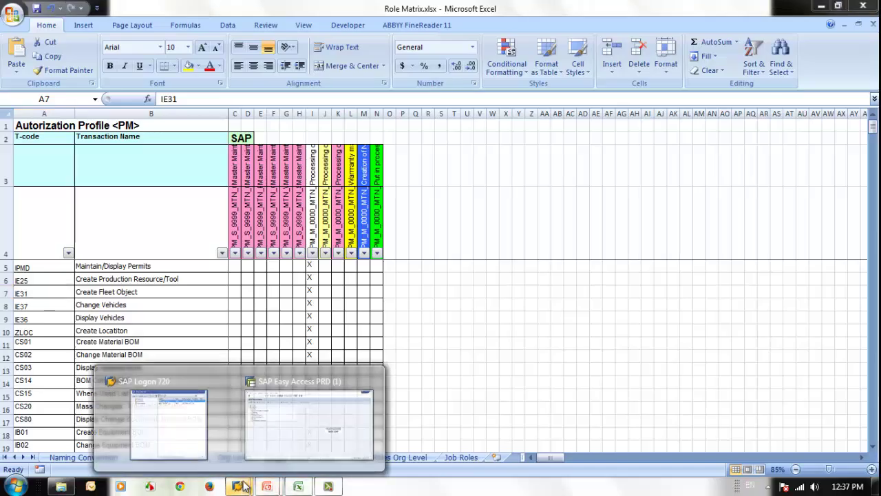
pyautogui.click(319, 437)
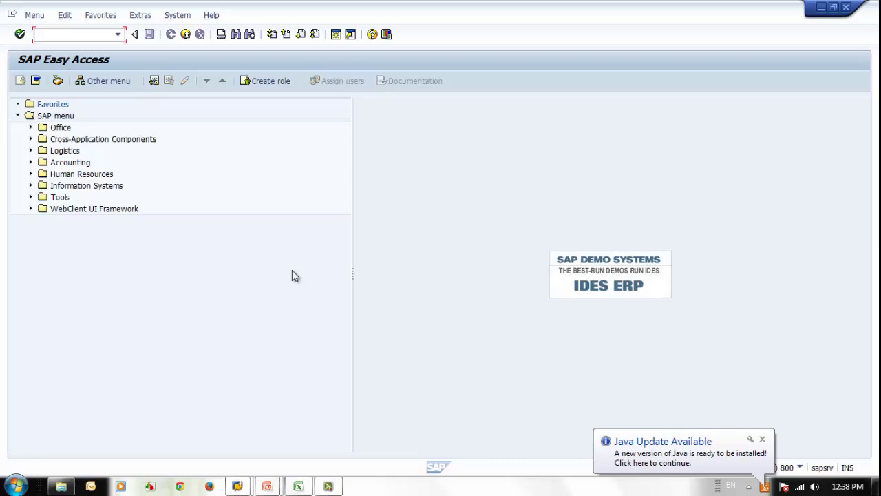
# Step: Dismiss the Java update notification and switch back to the Role Matrix workbook in Excel
pyautogui.click(762, 439)
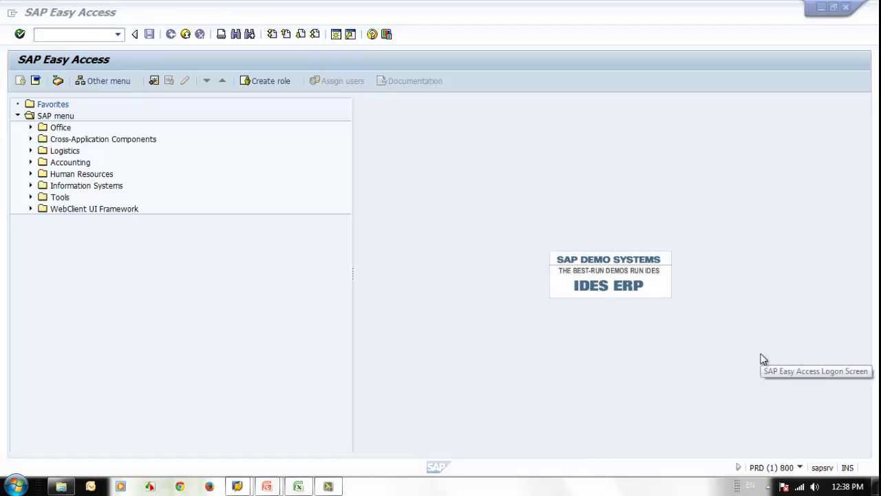
pyautogui.click(298, 486)
pyautogui.click(495, 339)
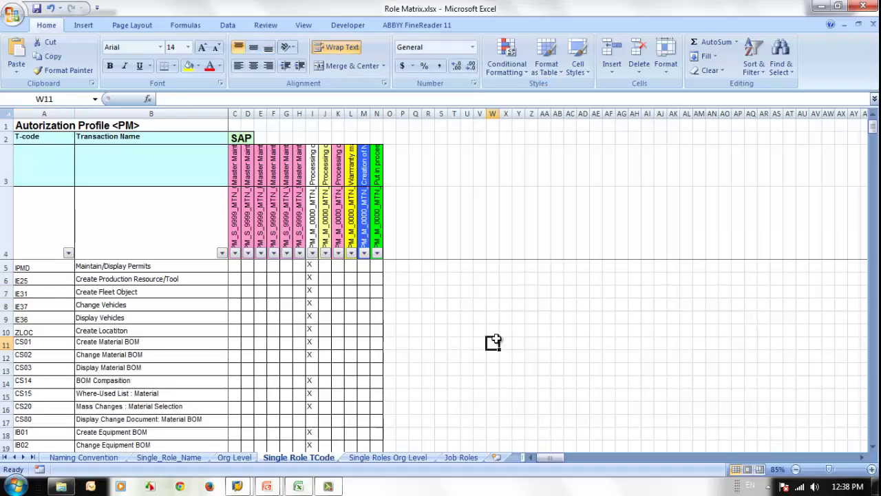
# Step: Check T-codes IE31, IE25 and IPMD and the role assignment marked for IPMD in column I
pyautogui.click(55, 296)
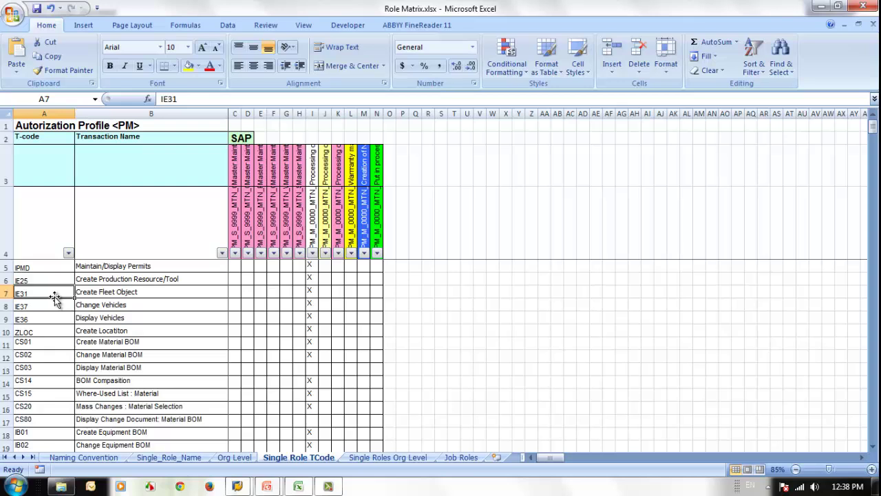
pyautogui.click(39, 278)
pyautogui.click(61, 268)
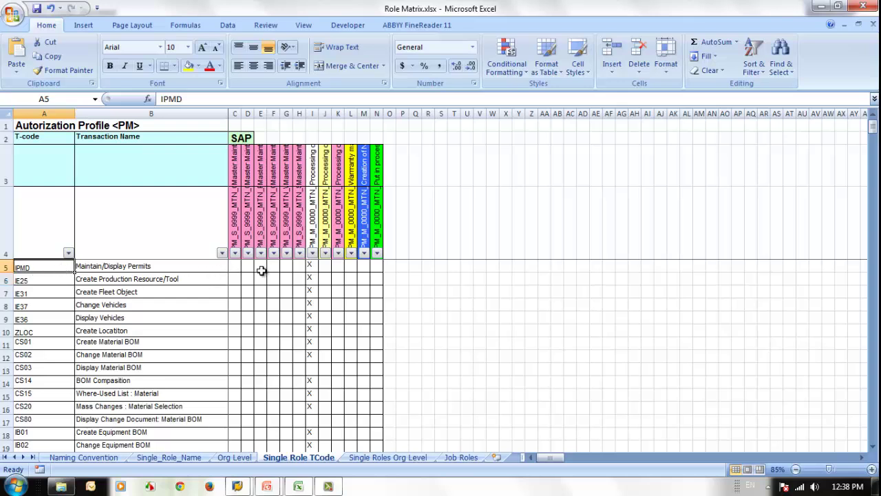
pyautogui.click(311, 267)
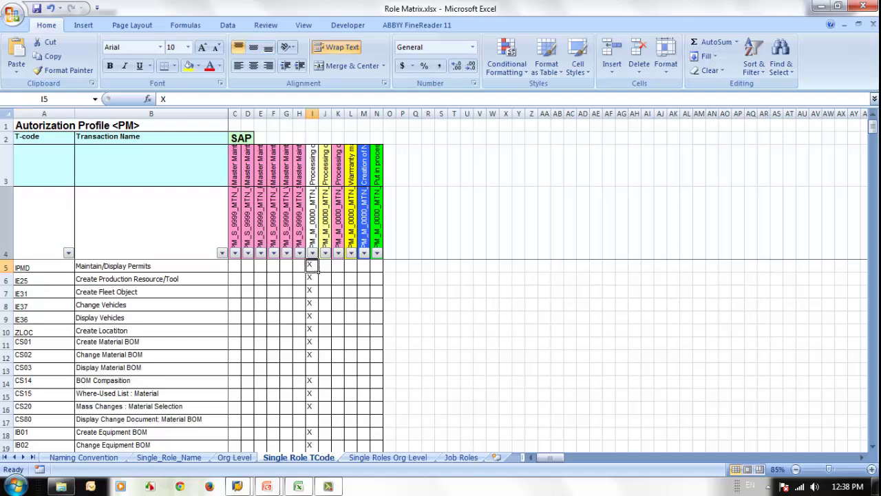
# Step: Autofit the heights of heading rows 4 and 3, and inspect the role names, including the one for Master Maintain - Characteristics
pyautogui.doubleClick(10, 257)
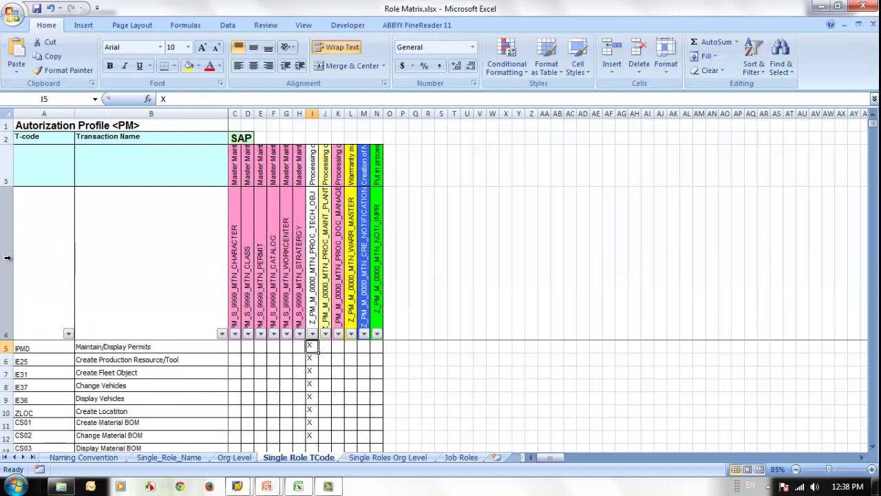
pyautogui.doubleClick(8, 186)
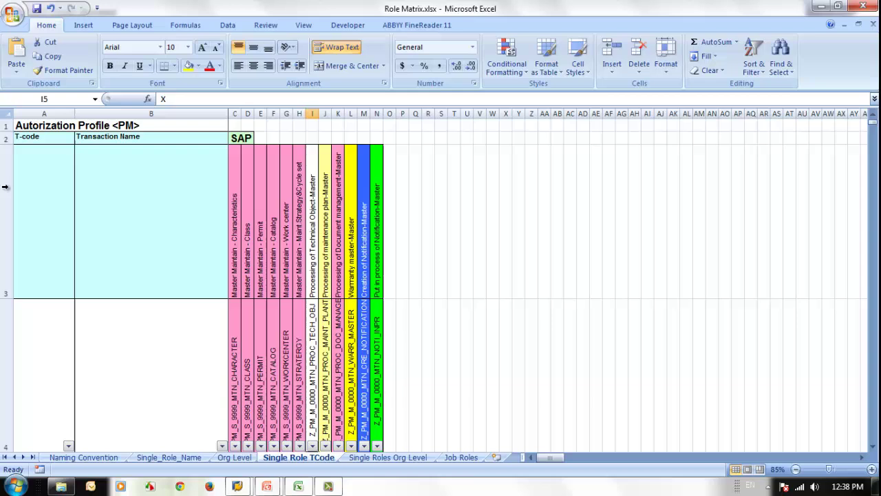
pyautogui.click(390, 247)
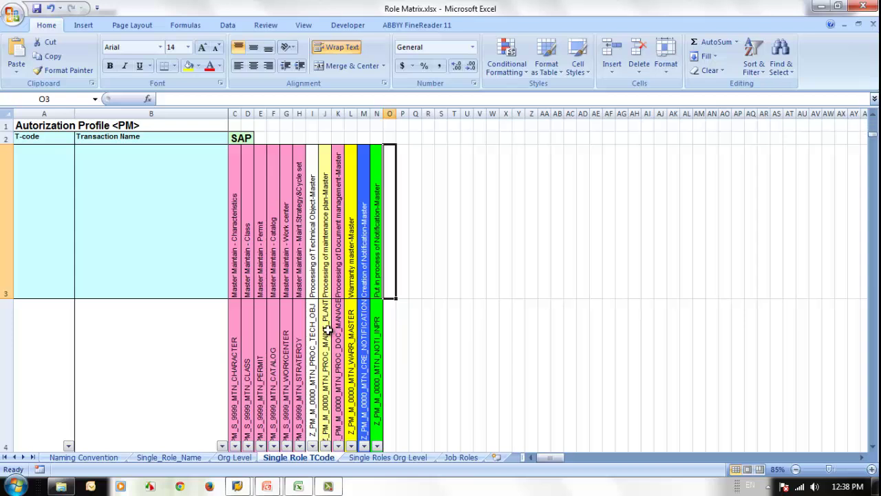
pyautogui.click(256, 351)
pyautogui.click(235, 378)
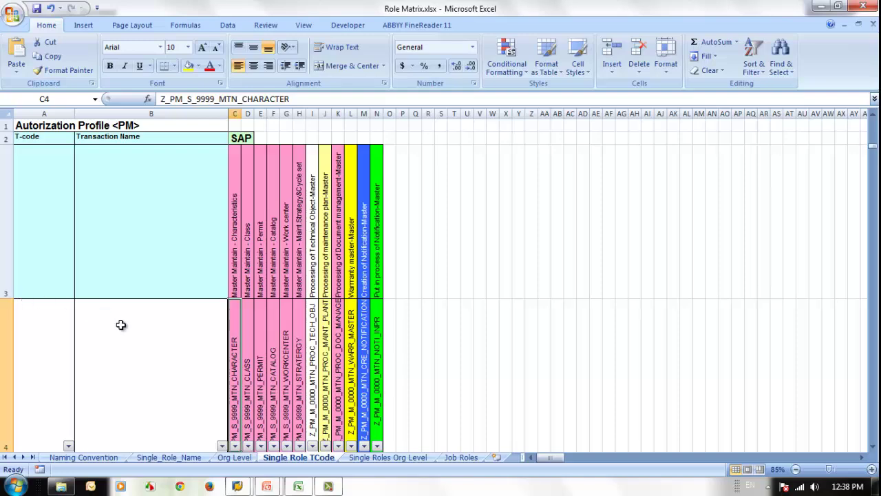
# Step: Zoom the Single Role TCode sheet out to 75% and check the T-code rows beneath the frozen headings
pyautogui.click(306, 27)
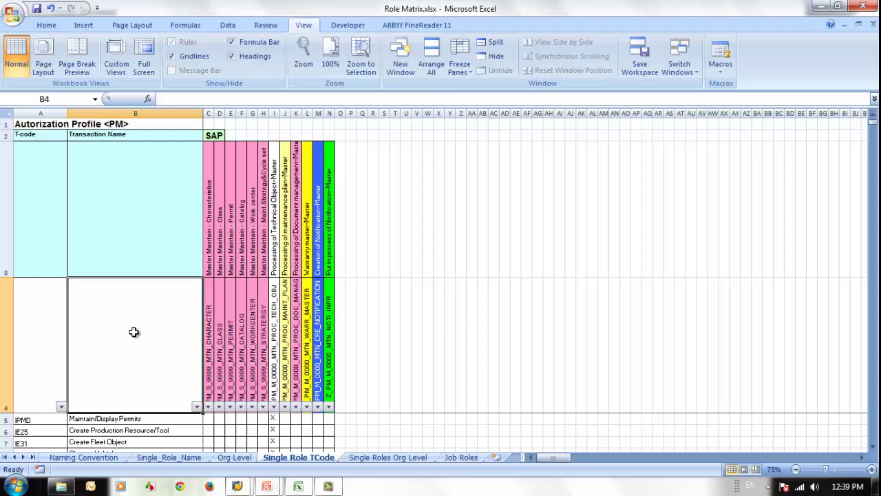
pyautogui.scroll(-1, 134, 336)
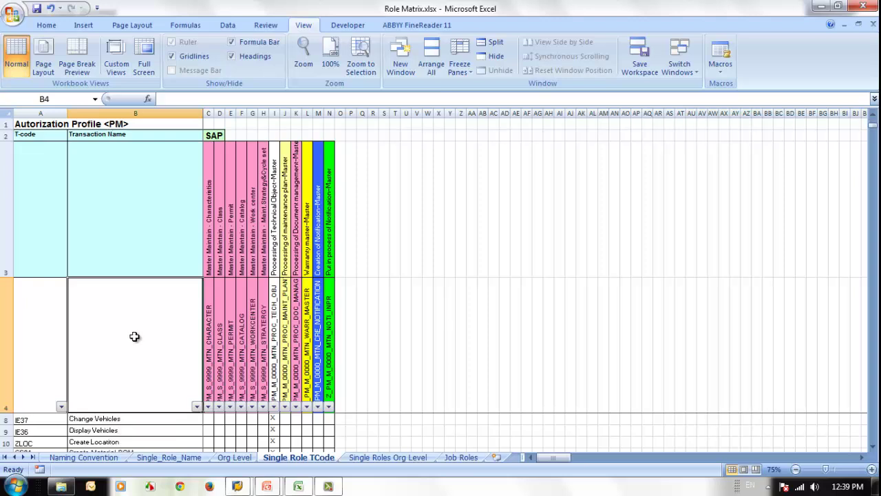
pyautogui.scroll(-1, 135, 336)
pyautogui.scroll(2, 134, 336)
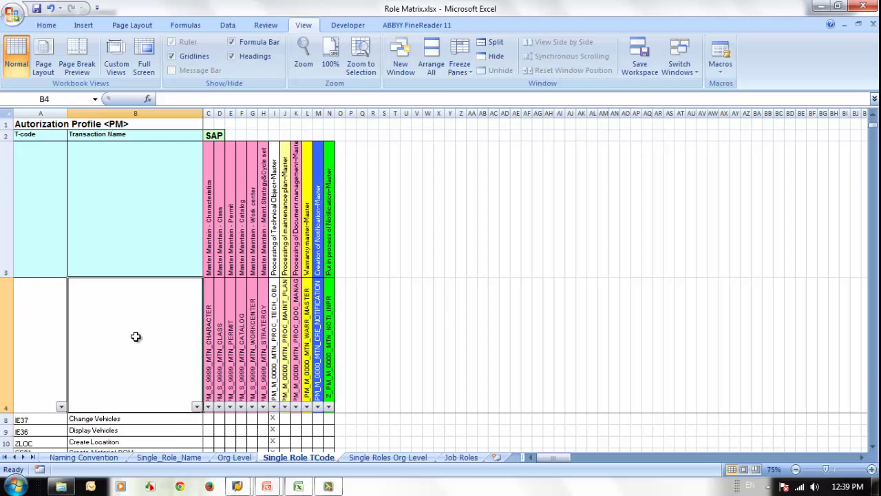
pyautogui.click(14, 308)
pyautogui.rightClick(15, 310)
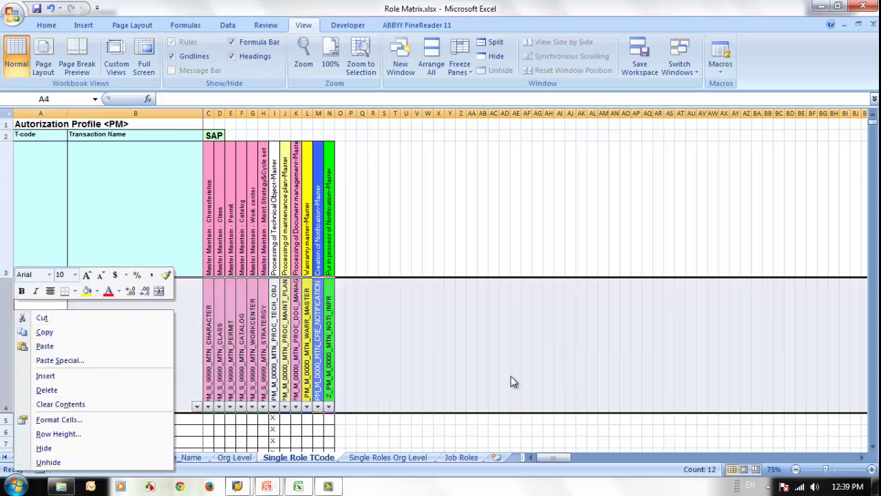
pyautogui.click(429, 382)
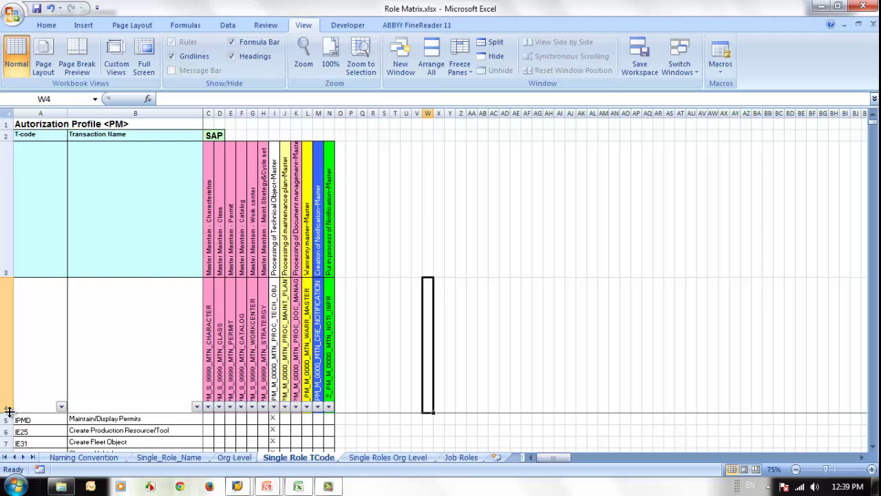
# Step: Reduce the height of row 4 to a narrow strip and shorten row 3 slightly to make room for T-code rows
pyautogui.moveTo(6, 411); pyautogui.dragTo(5, 301)
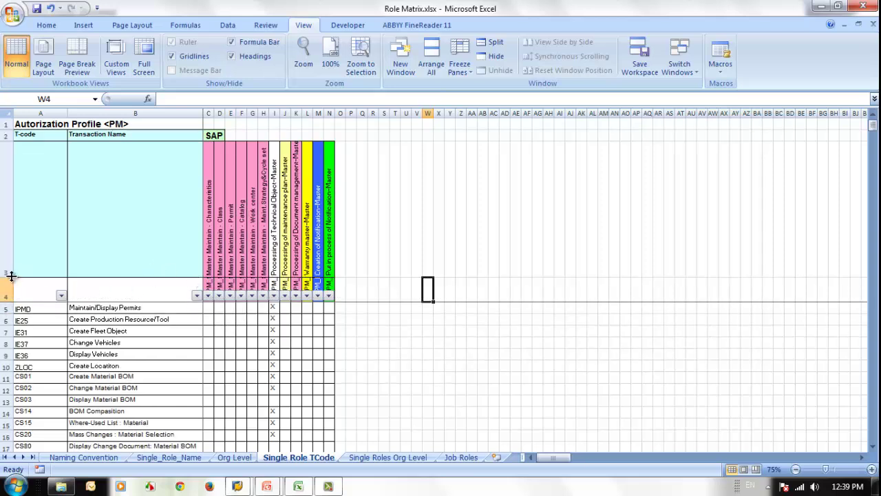
pyautogui.moveTo(9, 276); pyautogui.dragTo(4, 260)
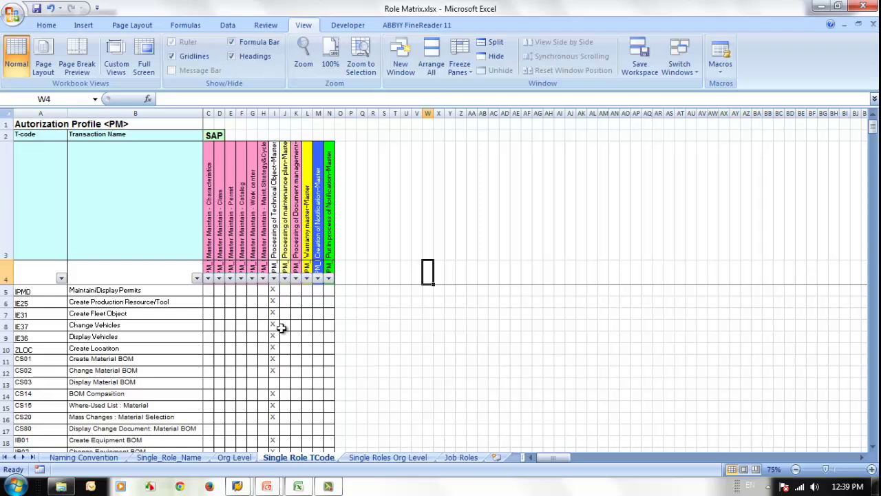
# Step: Trace the IPMD assignment mark in column I up to its role description, Processing of Technical Object-Master
pyautogui.click(268, 302)
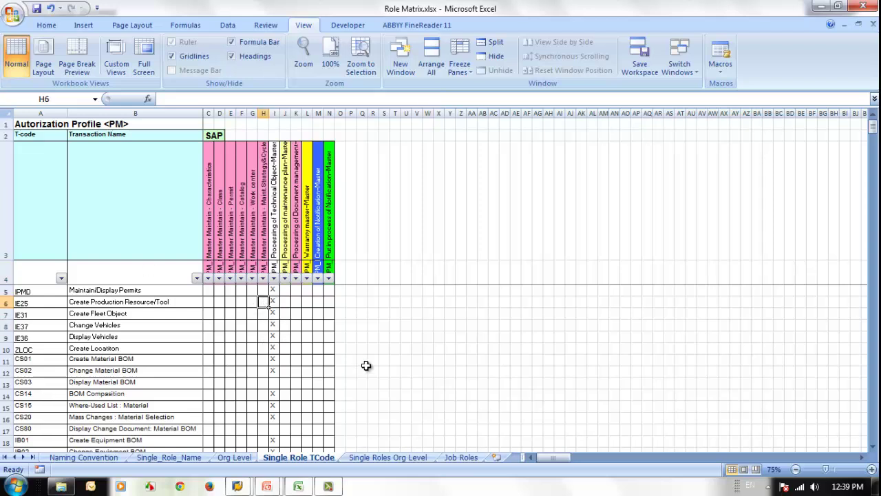
pyautogui.press('Up')
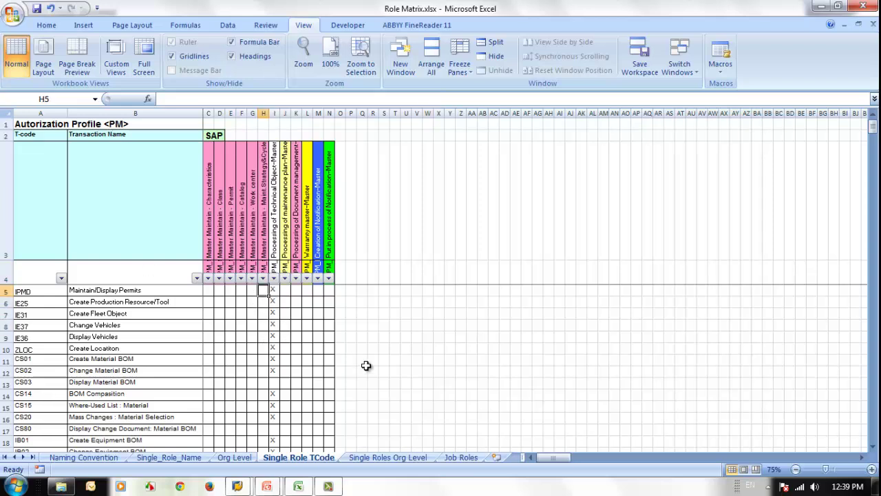
pyautogui.press('Right')
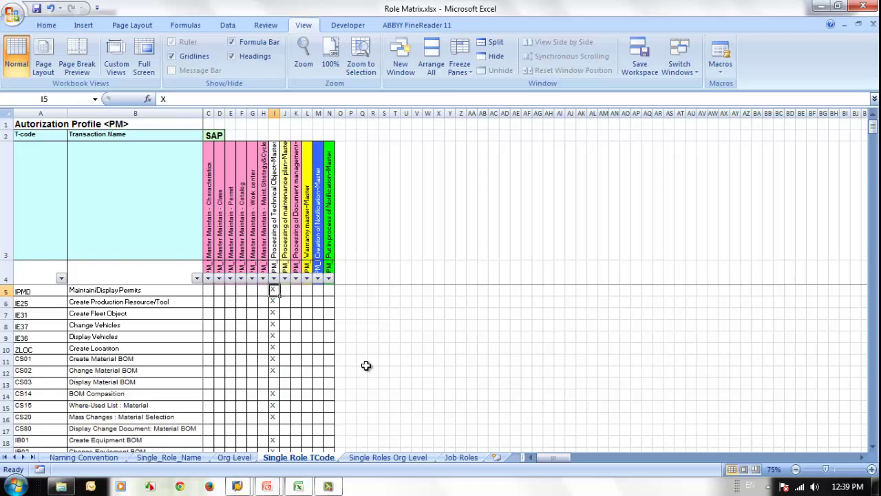
pyautogui.press('Up')
pyautogui.press('Up')
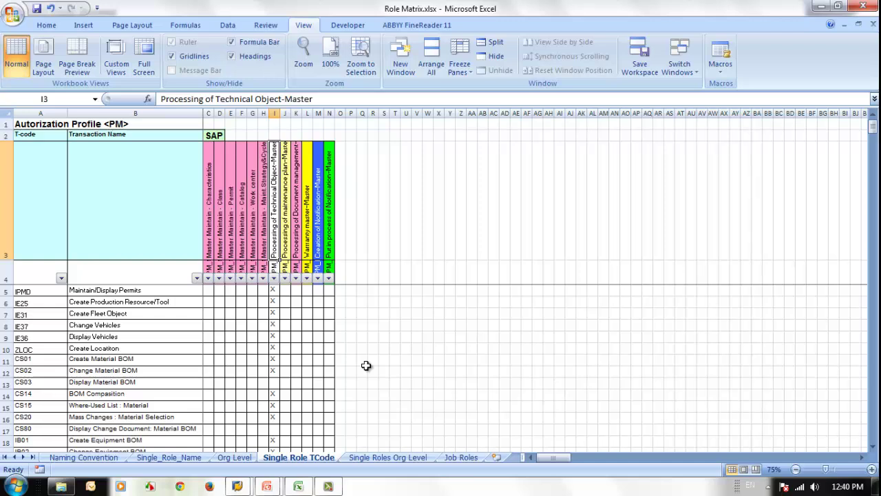
# Step: Review the T-code assignments in the Processing of Technical Object-Master column row by row, down to IB81
pyautogui.press('Down')
pyautogui.press('Down')
pyautogui.press('Down')
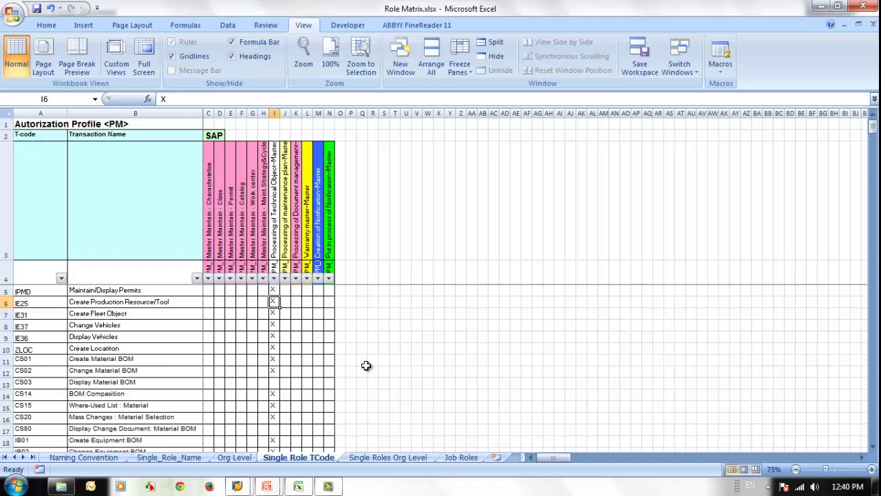
pyautogui.press('Down')
pyautogui.press('Down')
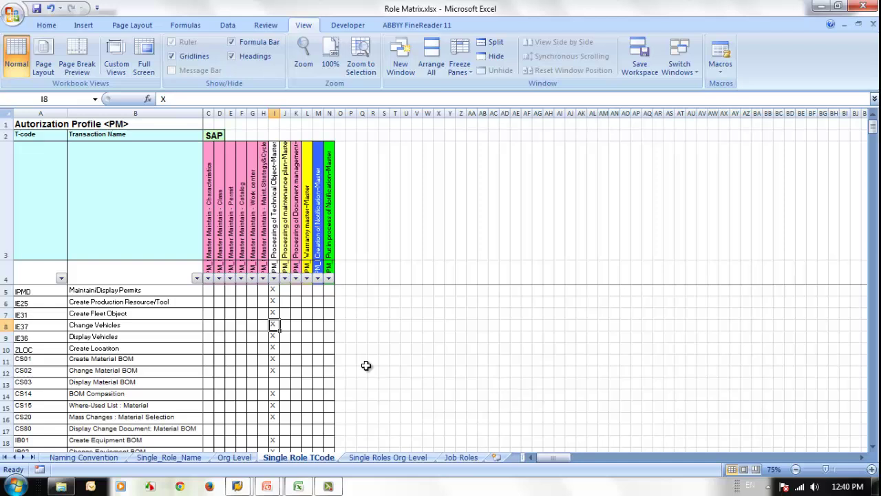
pyautogui.press('Down')
pyautogui.press('Down')
pyautogui.press('Down')
pyautogui.press('Down')
pyautogui.press('Down')
pyautogui.press('Down')
pyautogui.press('Down')
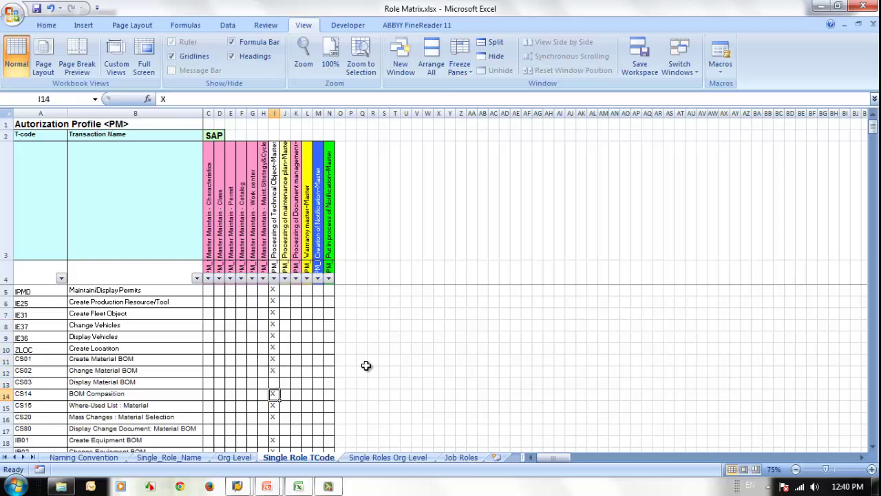
pyautogui.press('Down')
pyautogui.press('Down')
pyautogui.press('Down')
pyautogui.press('Down')
pyautogui.press('Down')
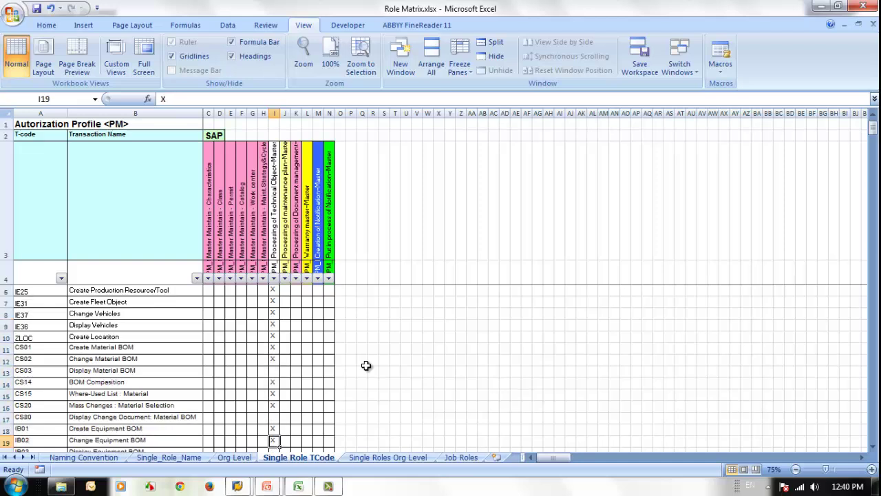
pyautogui.press('Down')
pyautogui.press('Down')
pyautogui.press('Down')
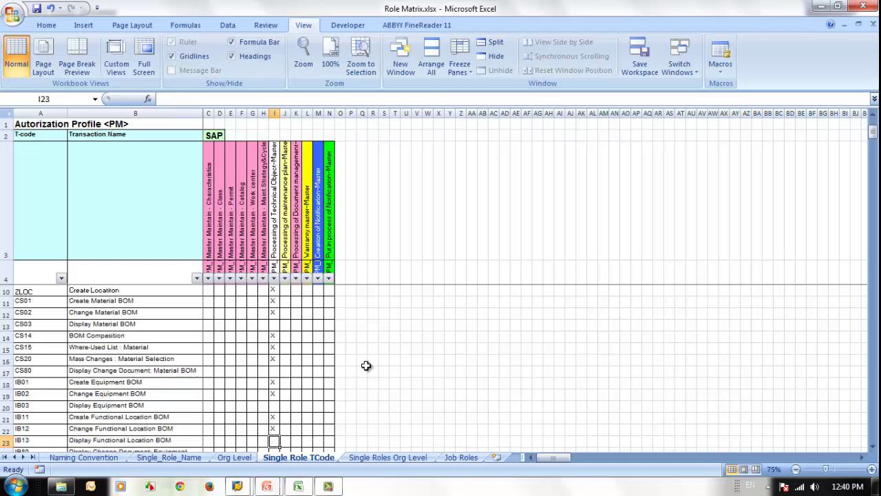
pyautogui.press('Down')
pyautogui.press('Down')
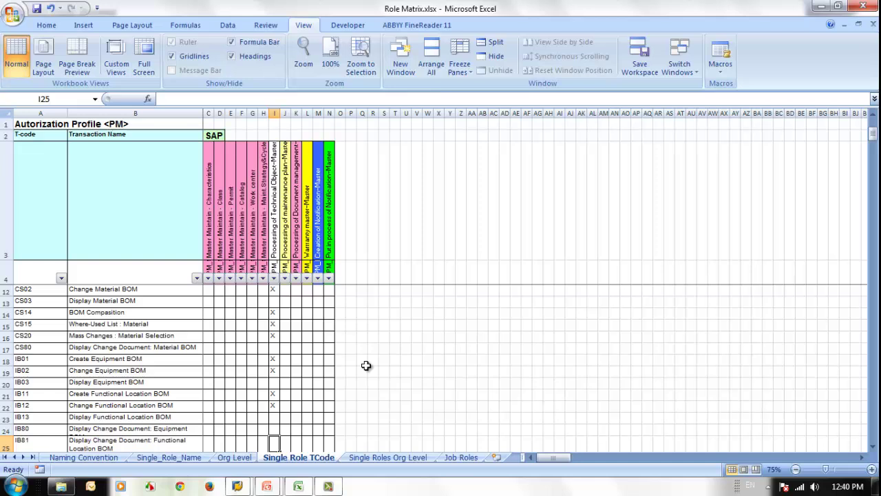
# Step: Examine the Master Maintain - Class column around T-codes IB13 to CL24N, comparing the rows with and without assignment marks
pyautogui.press('Left')
pyautogui.press('Left')
pyautogui.press('Left')
pyautogui.press('Left')
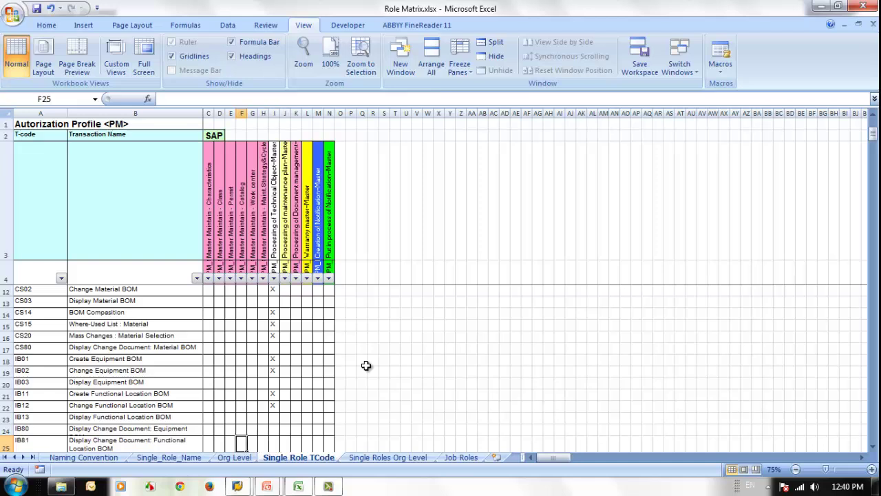
pyautogui.press('Up')
pyautogui.press('Up')
pyautogui.press('Down')
pyautogui.press('Down')
pyautogui.press('Down')
pyautogui.press('Down')
pyautogui.press('Down')
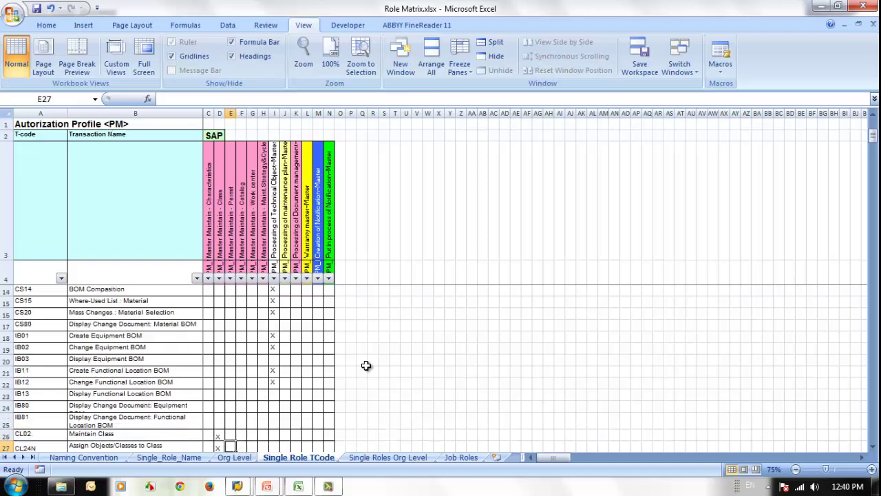
pyautogui.press('Up')
pyautogui.press('Up')
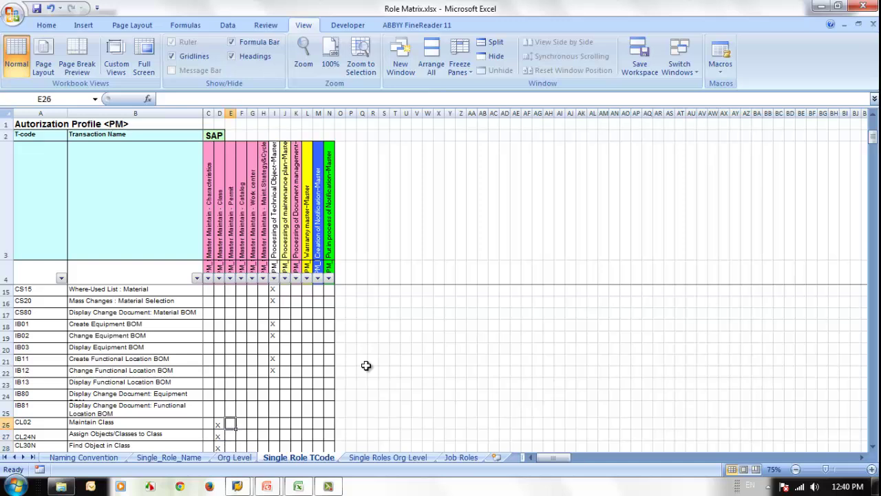
pyautogui.press('Up')
pyautogui.press('Left')
pyautogui.press('Up')
pyautogui.press('Up')
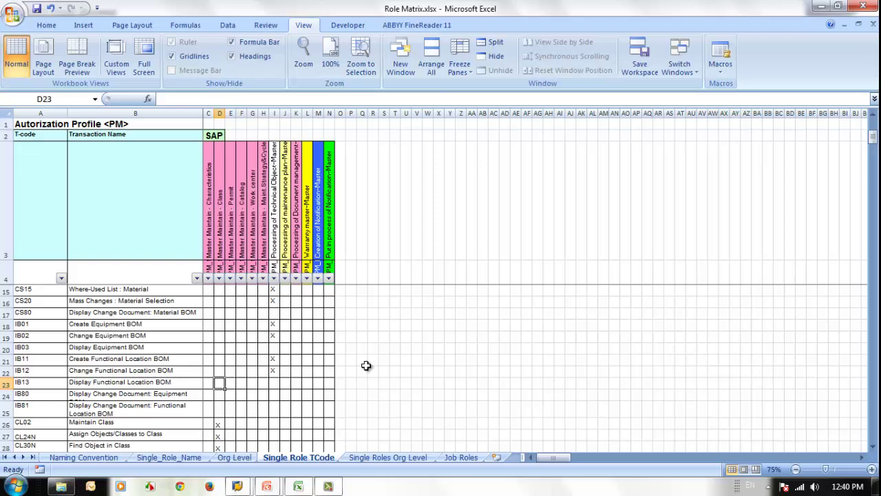
pyautogui.press('Down')
pyautogui.press('Down')
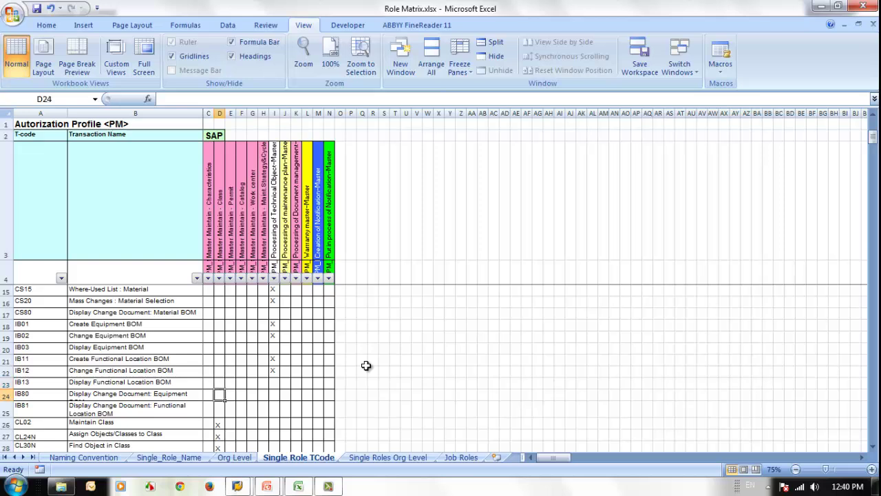
pyautogui.press('Up')
pyautogui.press('Up')
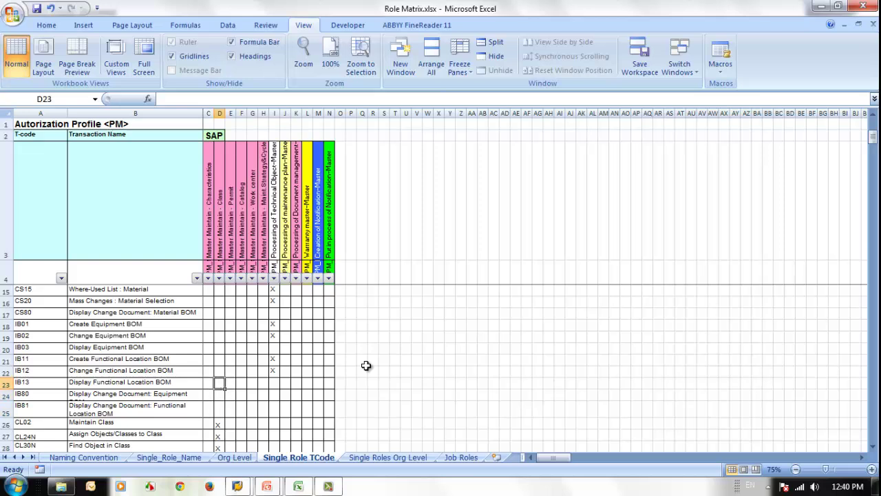
pyautogui.press('Down')
pyautogui.press('Down')
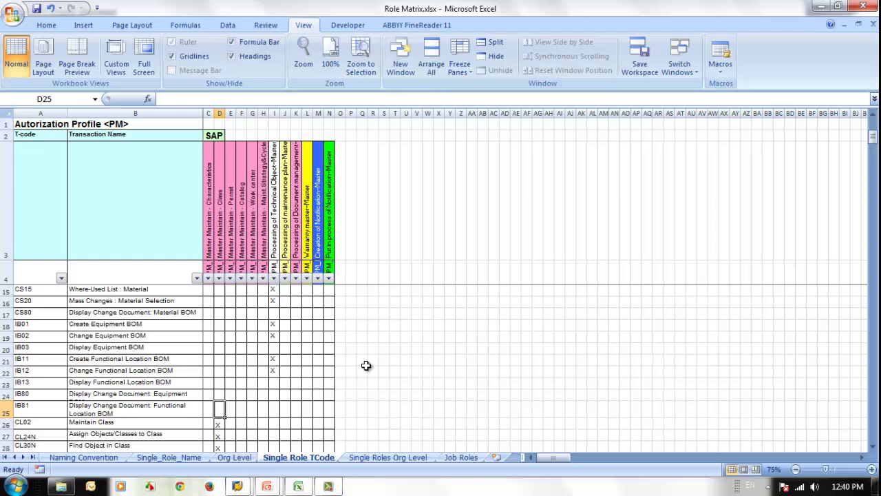
# Step: Check the display T-codes from CS80 to IB81 under Processing of Technical Object-Master, and select the role descriptions in C3:N3
pyautogui.click(184, 307)
pyautogui.click(274, 313)
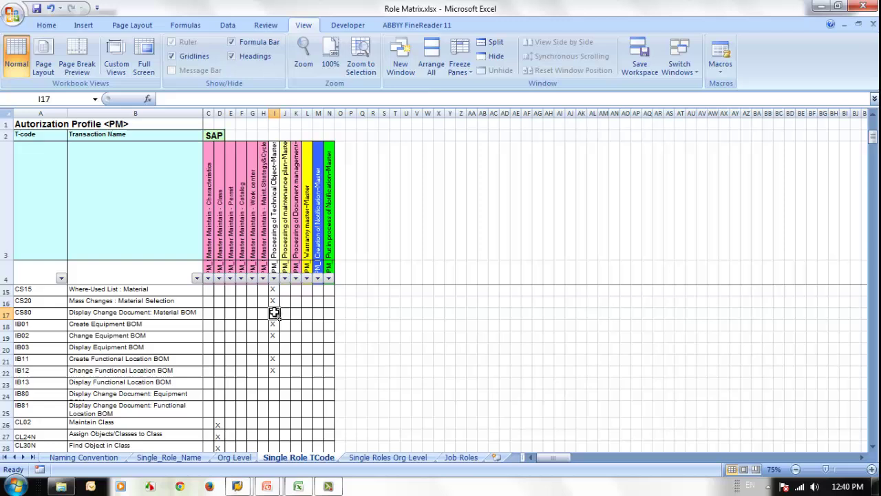
pyautogui.click(275, 348)
pyautogui.click(275, 386)
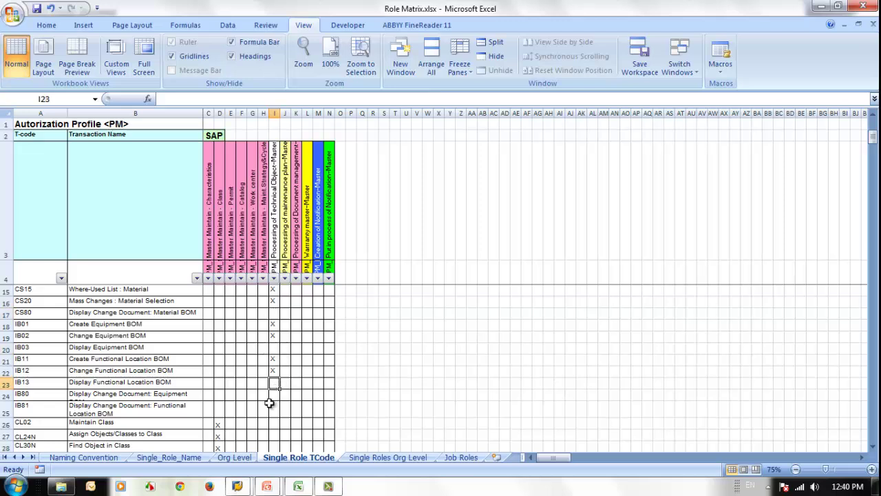
pyautogui.click(274, 396)
pyautogui.click(274, 409)
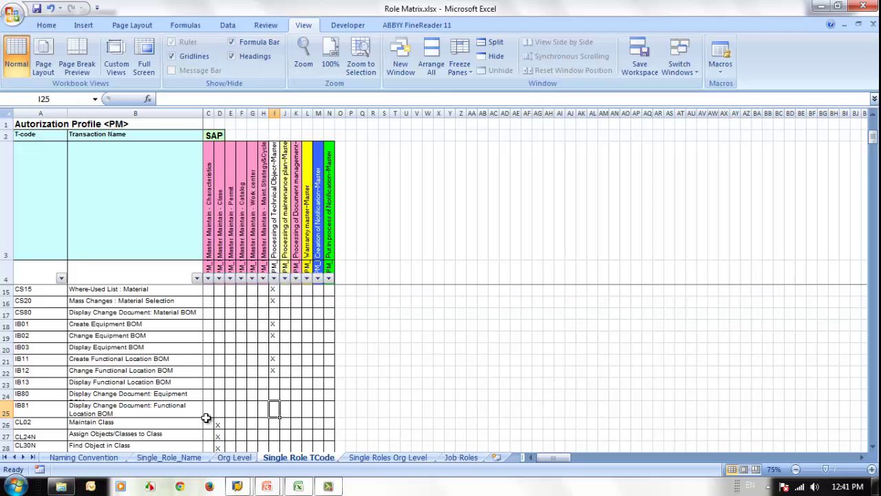
pyautogui.moveTo(209, 232); pyautogui.dragTo(337, 251)
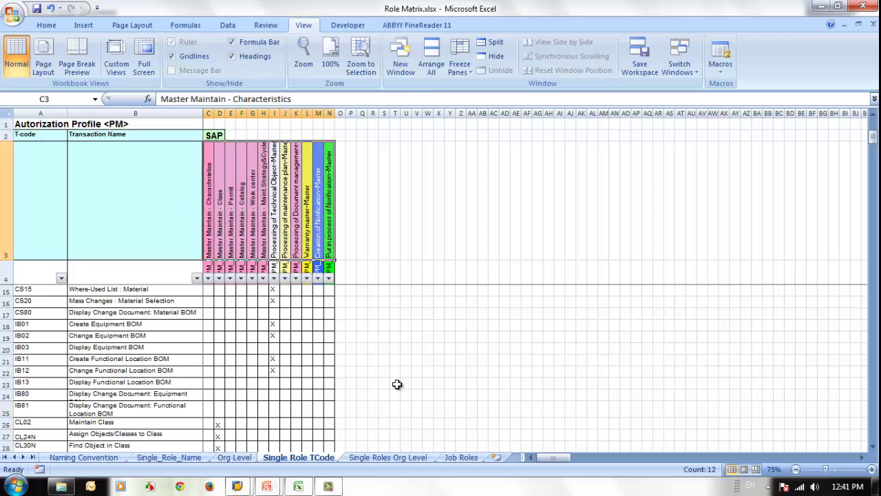
# Step: Check the display T-codes IB81, CS80 and IB13 in the Processing of Technical Object-Master column against the surrounding rows
pyautogui.click(276, 411)
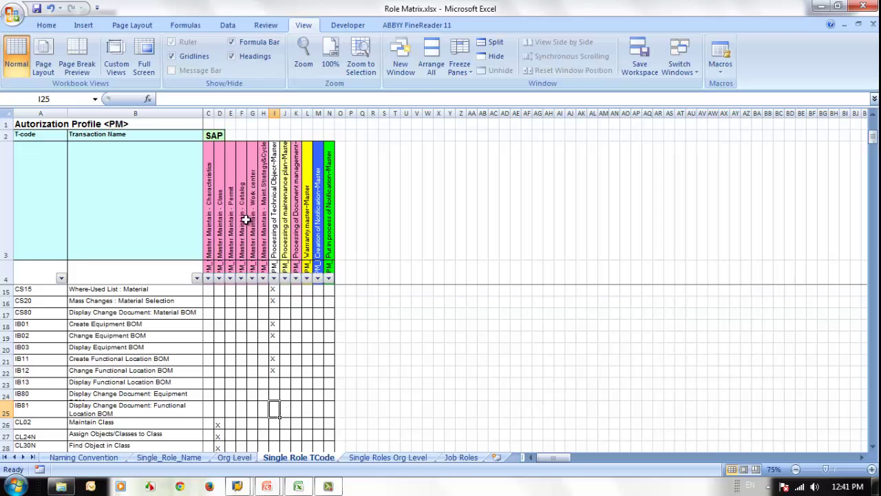
pyautogui.click(274, 313)
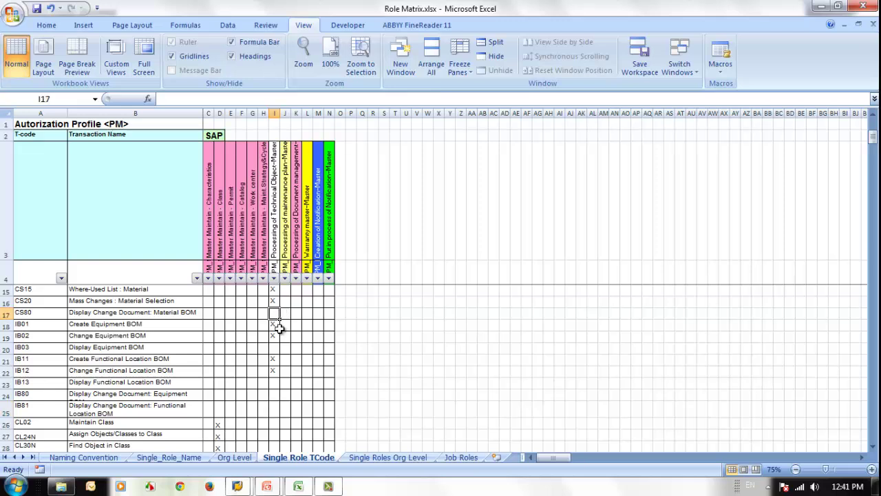
pyautogui.click(273, 383)
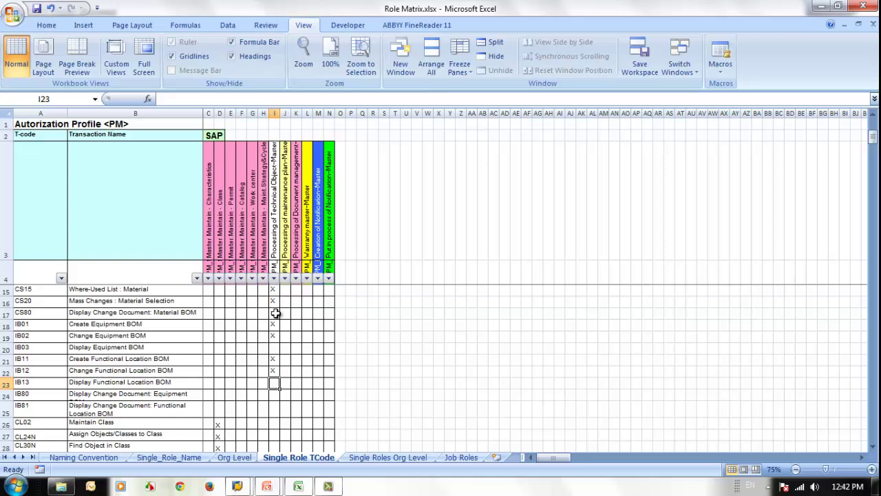
pyautogui.scroll(-5, 298, 350)
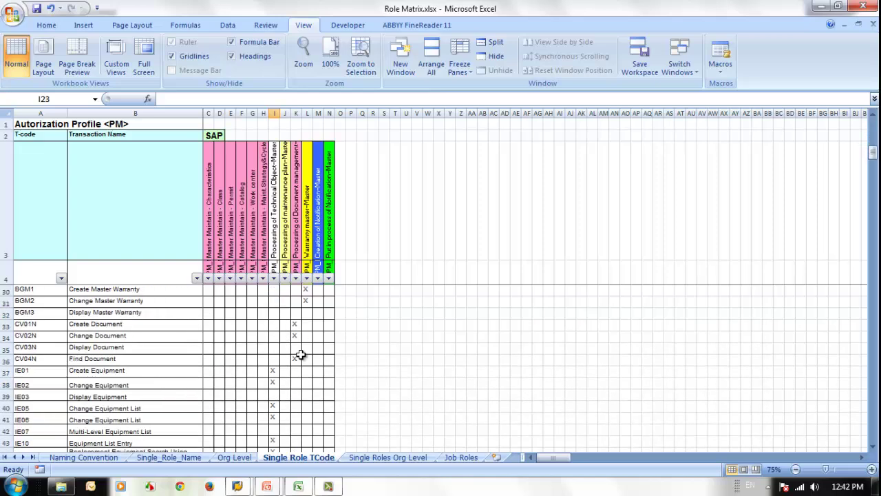
pyautogui.scroll(3, 300, 355)
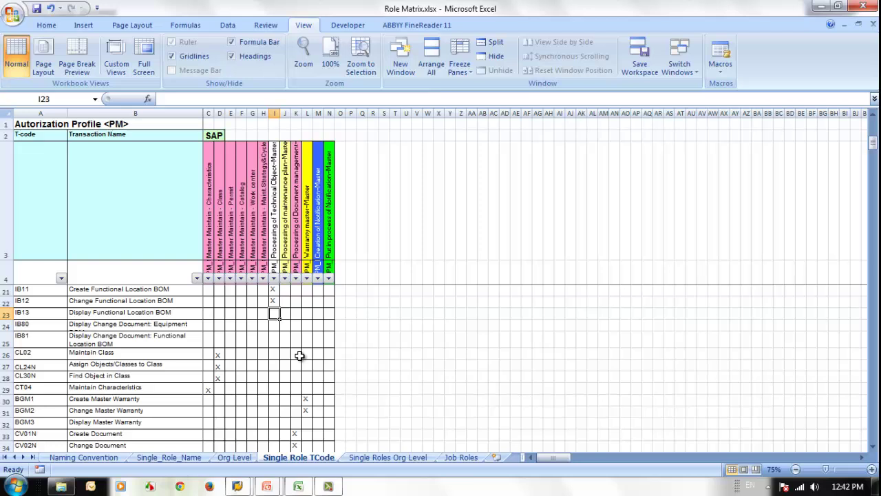
pyautogui.scroll(2, 299, 356)
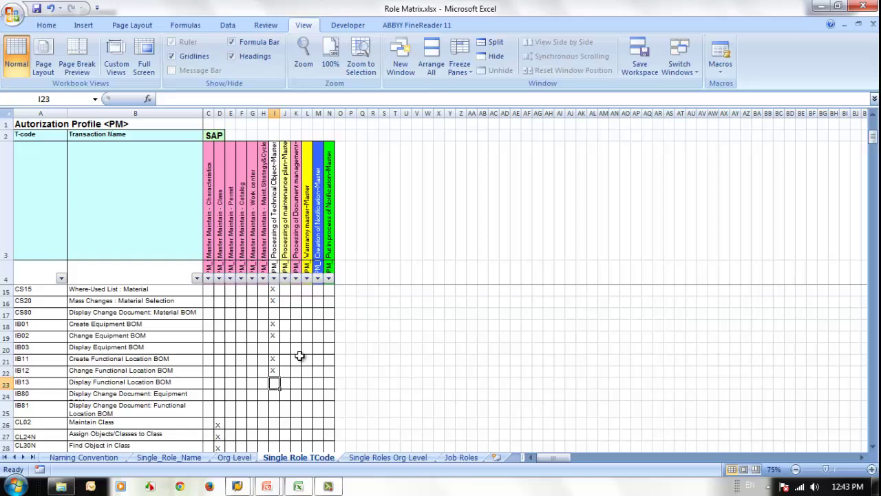
# Step: Scan the T-code assignments down to CR12 at the list's end, and return to the notification and order T-codes from IP30 to IW38
pyautogui.scroll(-6, 358, 329)
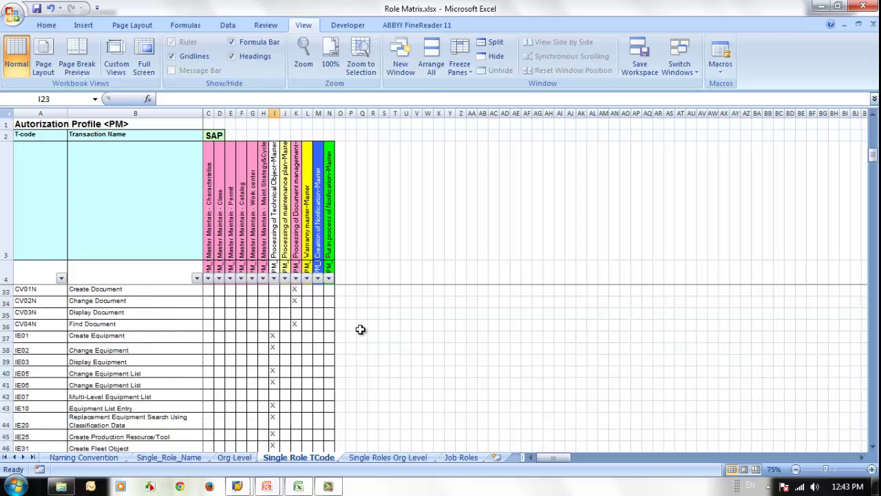
pyautogui.scroll(-15, 360, 329)
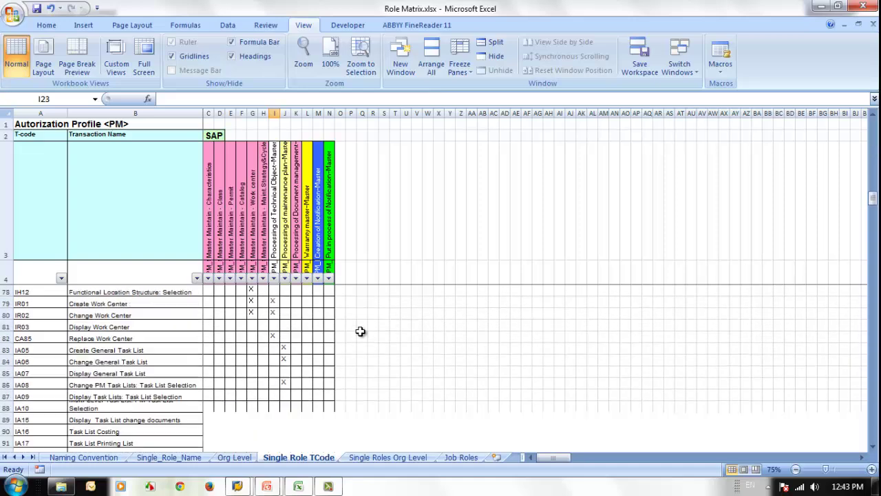
pyautogui.scroll(-16, 360, 331)
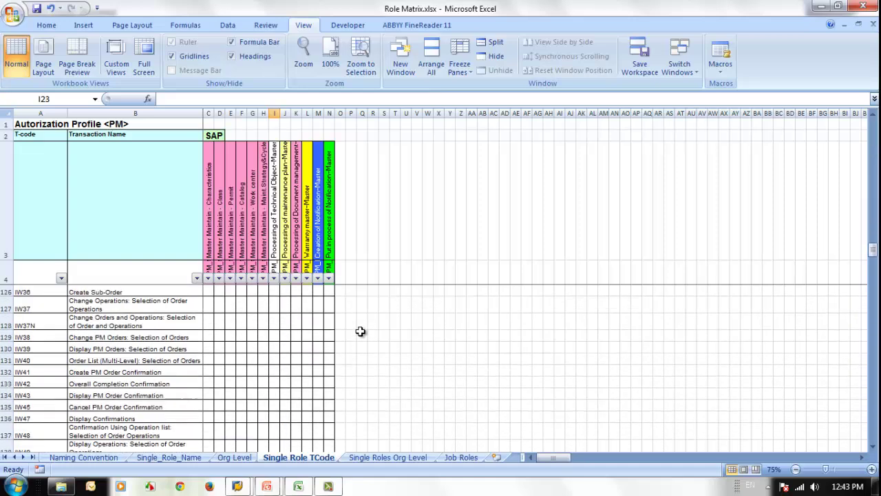
pyautogui.scroll(-18, 360, 332)
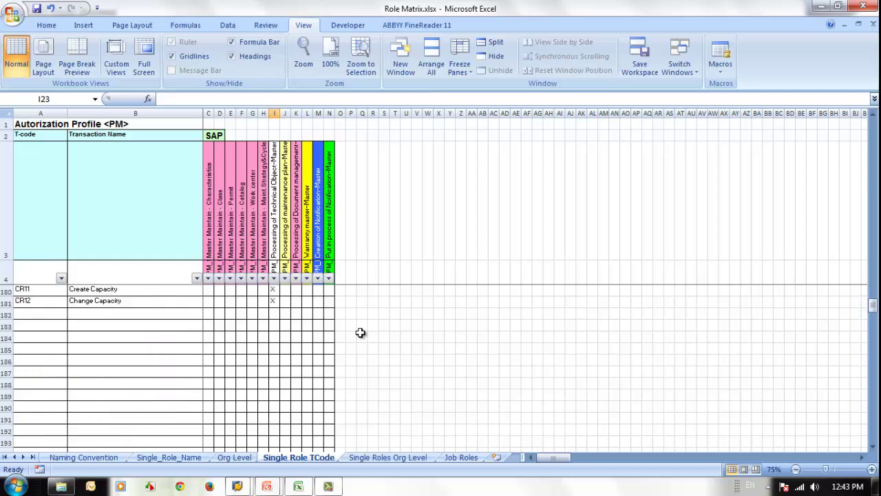
pyautogui.scroll(8, 360, 333)
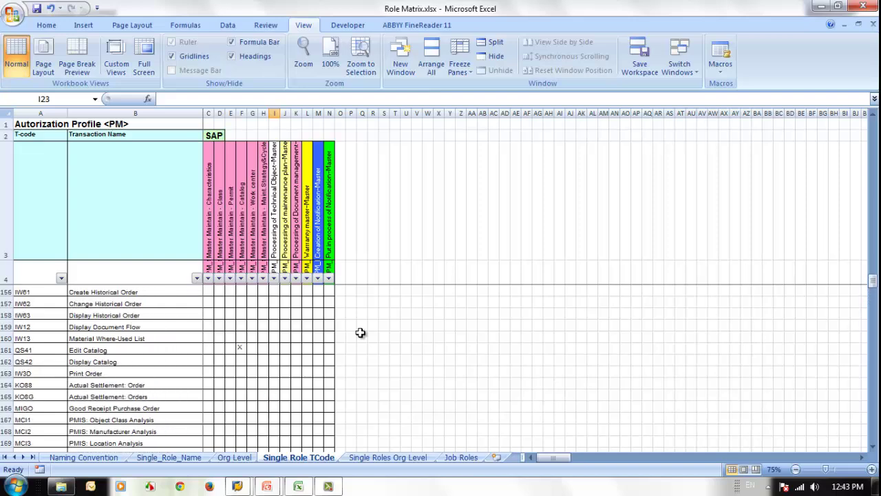
pyautogui.scroll(8, 360, 333)
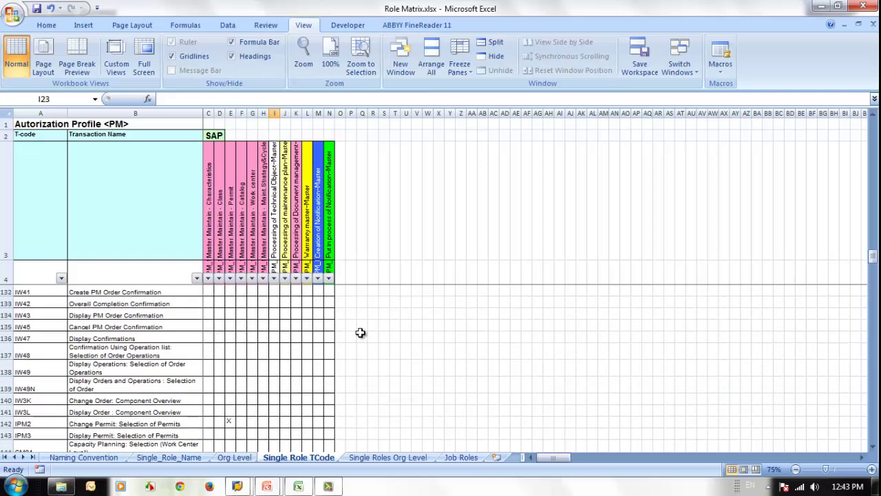
pyautogui.scroll(5, 360, 333)
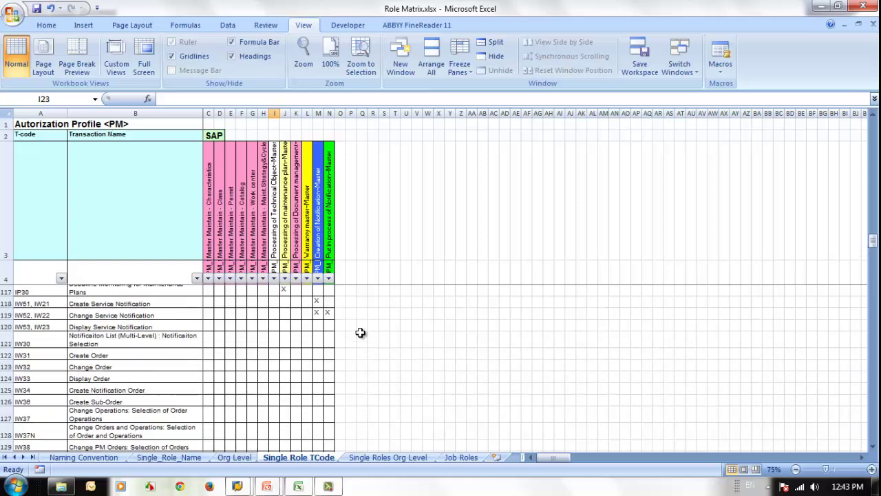
# Step: Compare the order T-codes IW31, IW32 and IW33 with the role descriptions in D3:N3
pyautogui.click(34, 356)
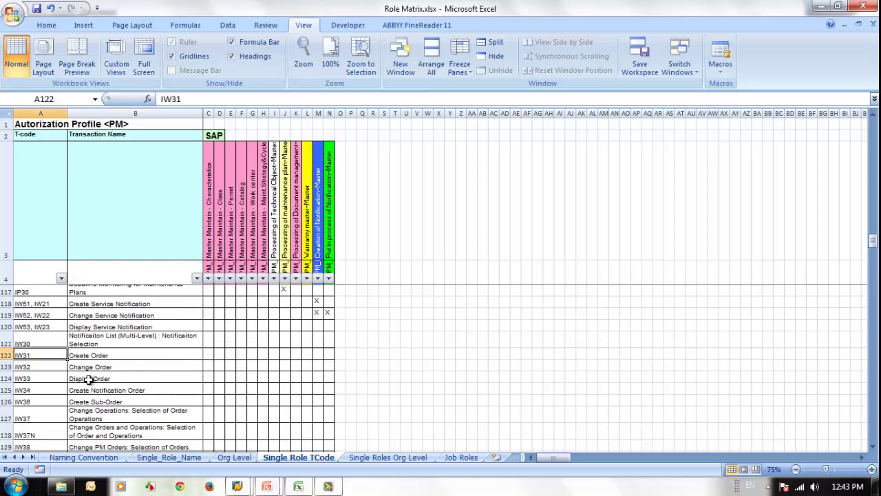
pyautogui.click(101, 357)
pyautogui.click(51, 368)
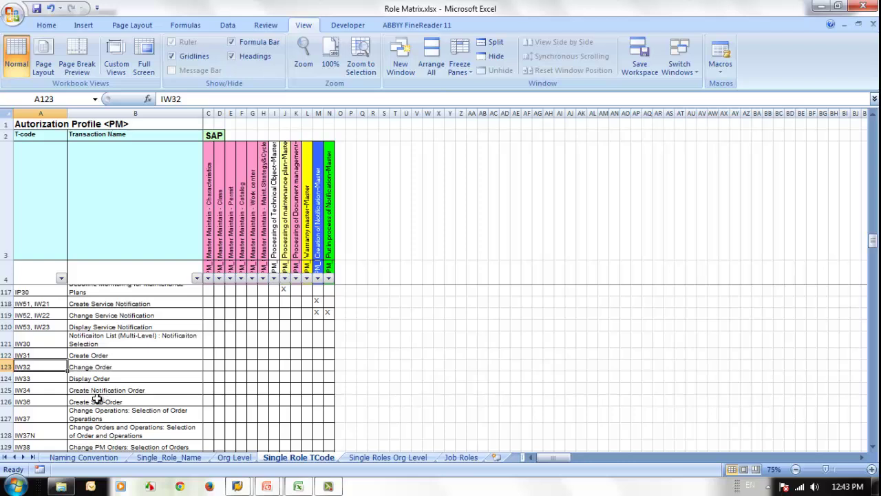
pyautogui.click(42, 379)
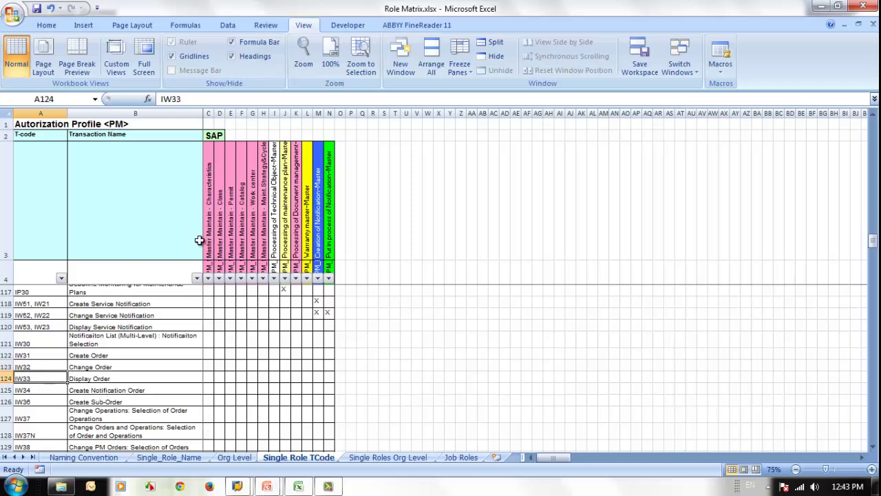
pyautogui.moveTo(221, 231); pyautogui.dragTo(318, 254)
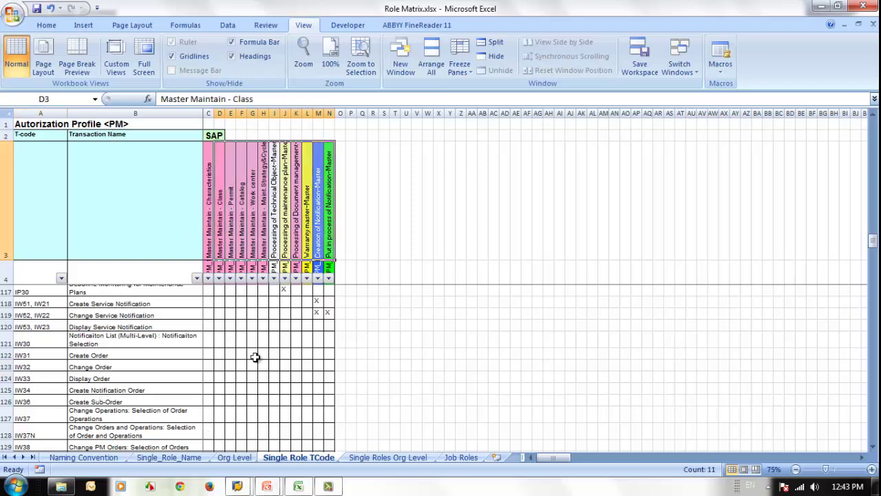
pyautogui.click(253, 353)
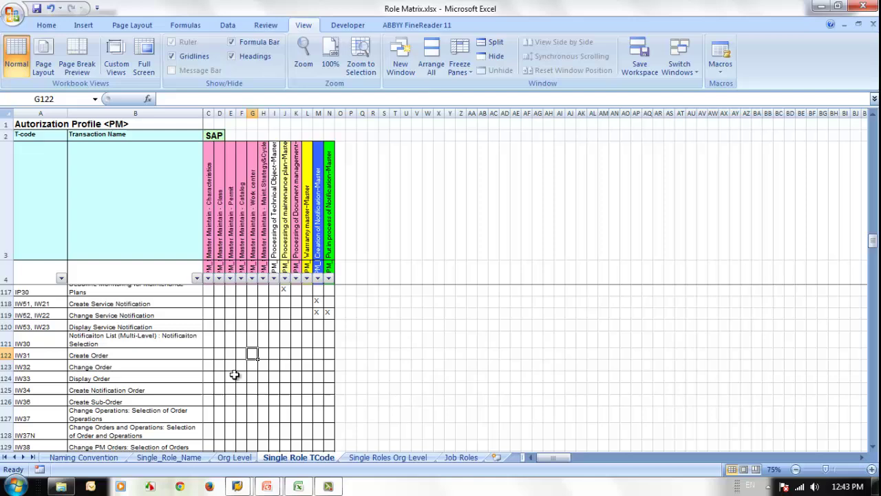
# Step: Look over the single role sheets alongside the Org Level sheet, and check its Hamburg, Dresden and Paris location codes
pyautogui.click(235, 458)
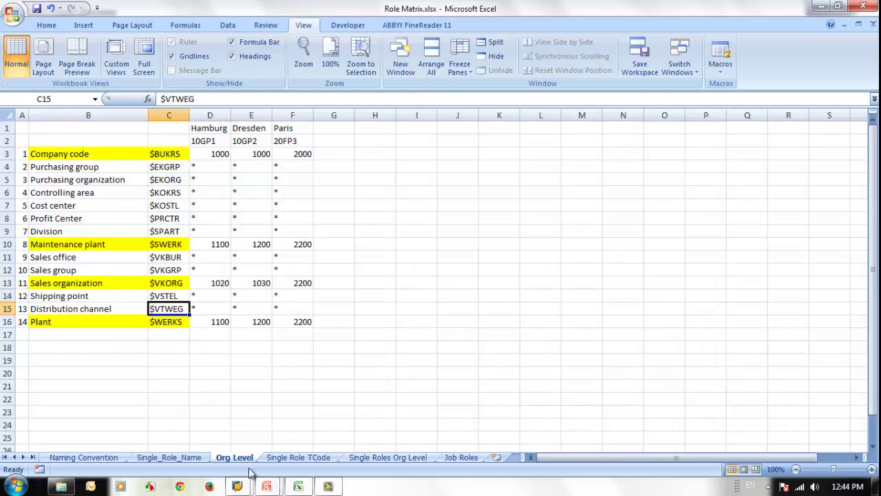
pyautogui.click(287, 459)
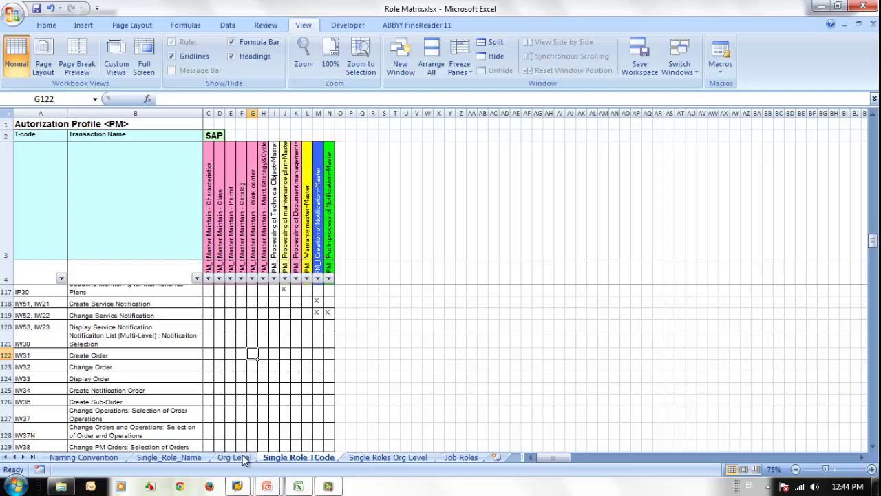
pyautogui.click(381, 460)
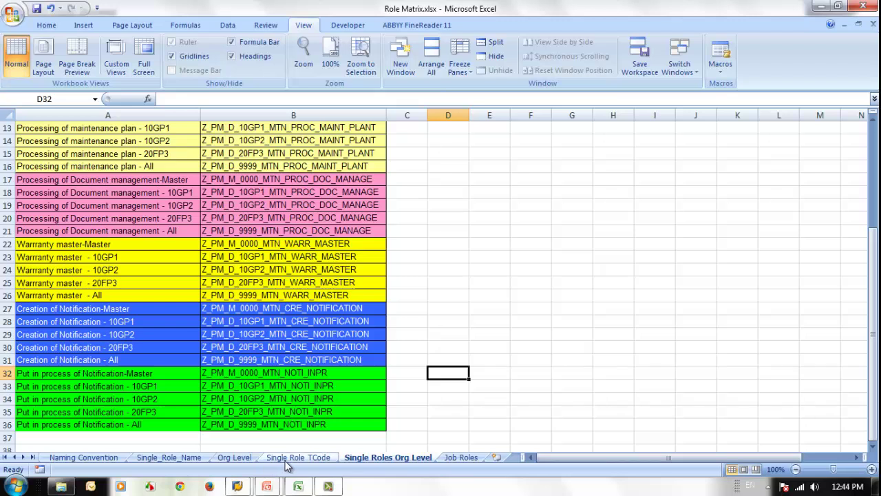
pyautogui.click(232, 457)
pyautogui.click(222, 153)
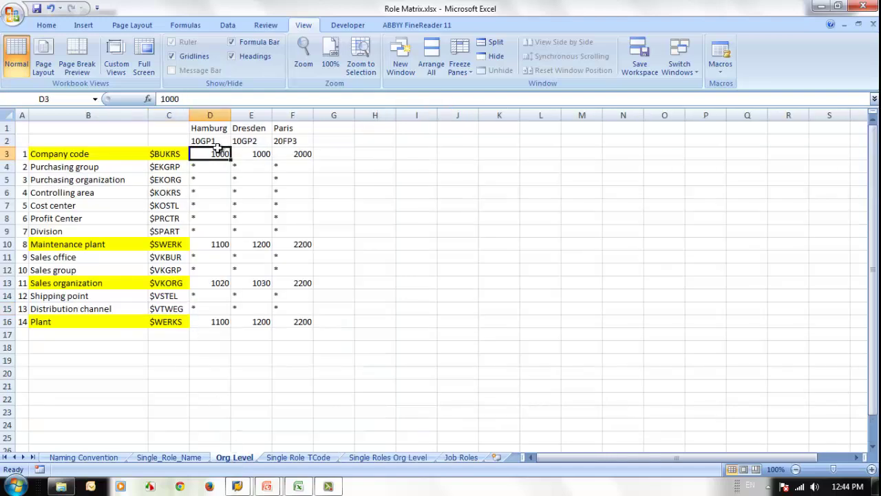
pyautogui.click(241, 143)
pyautogui.click(278, 142)
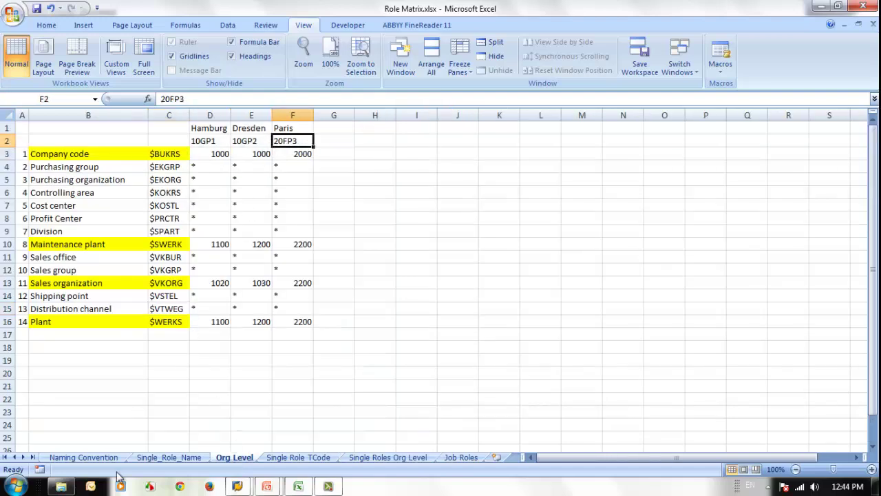
# Step: Compare the technical object master role on the Single_Role_Name sheet with the 9999 roles in B16 and B11 of Single Roles Org Level
pyautogui.click(157, 459)
pyautogui.click(205, 208)
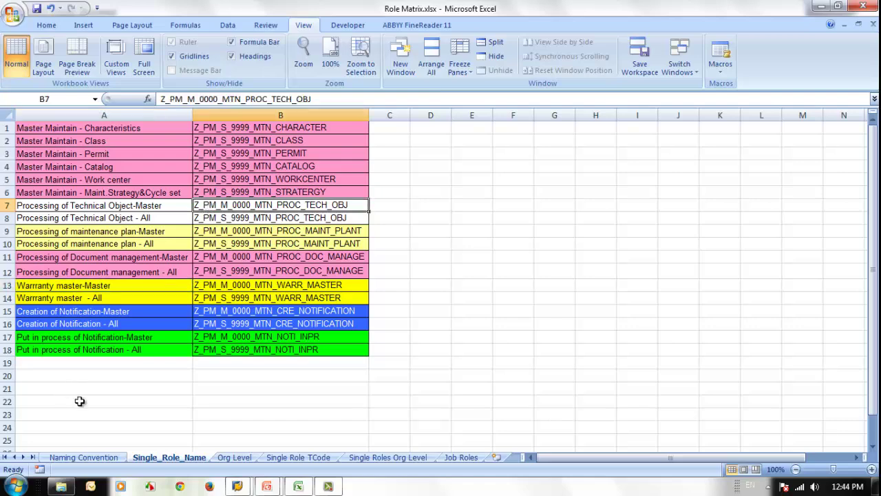
pyautogui.click(252, 460)
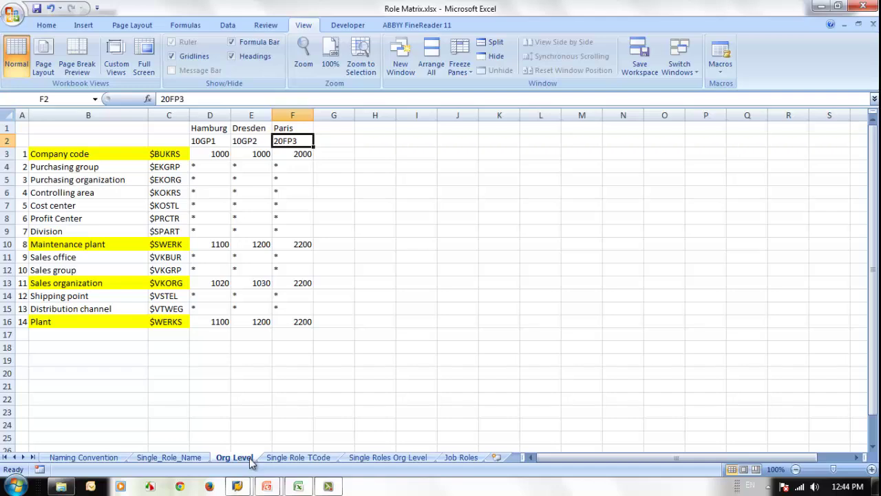
pyautogui.click(358, 460)
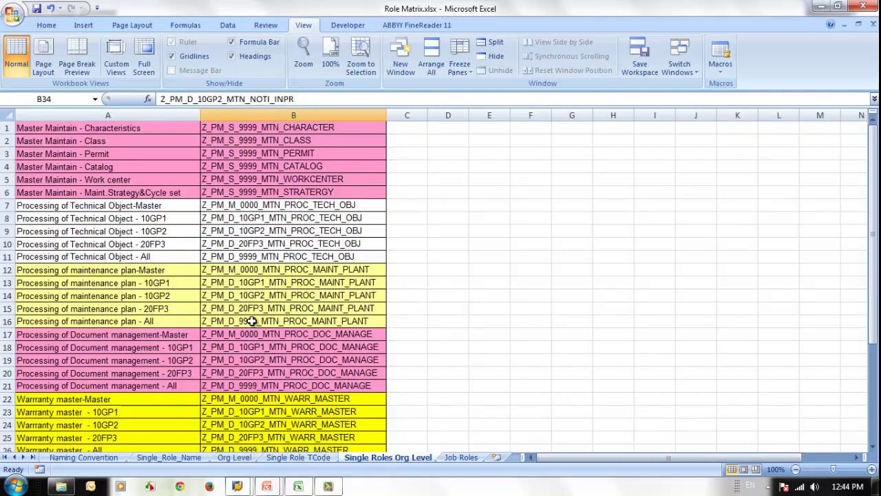
pyautogui.click(252, 321)
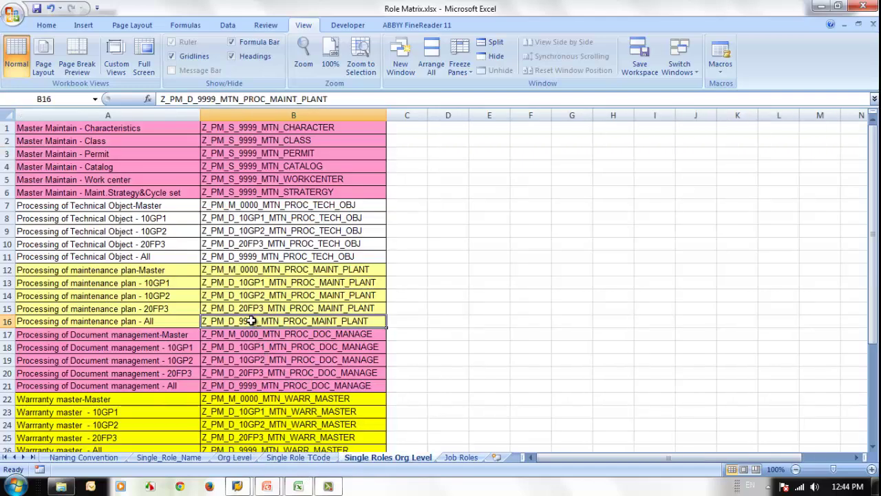
pyautogui.click(252, 256)
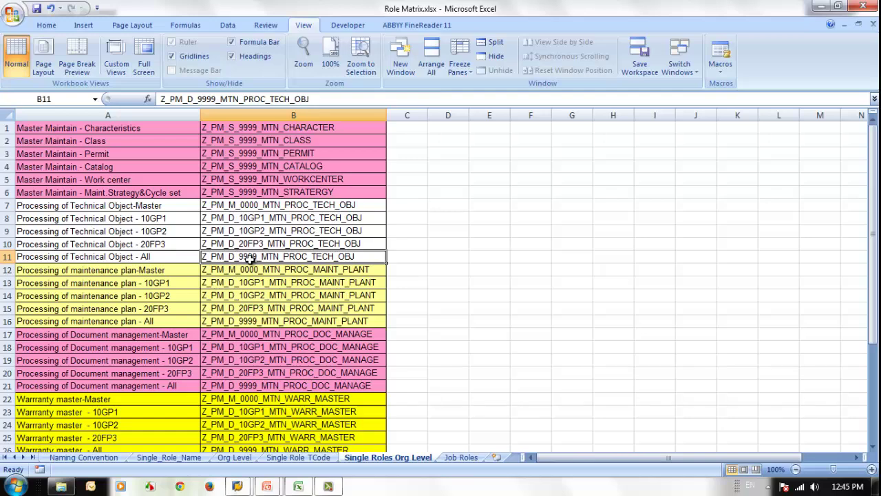
# Step: Compare the Processing of Technical Object master and All role names in B7 and B8 of the Single_Role_Name sheet
pyautogui.click(172, 459)
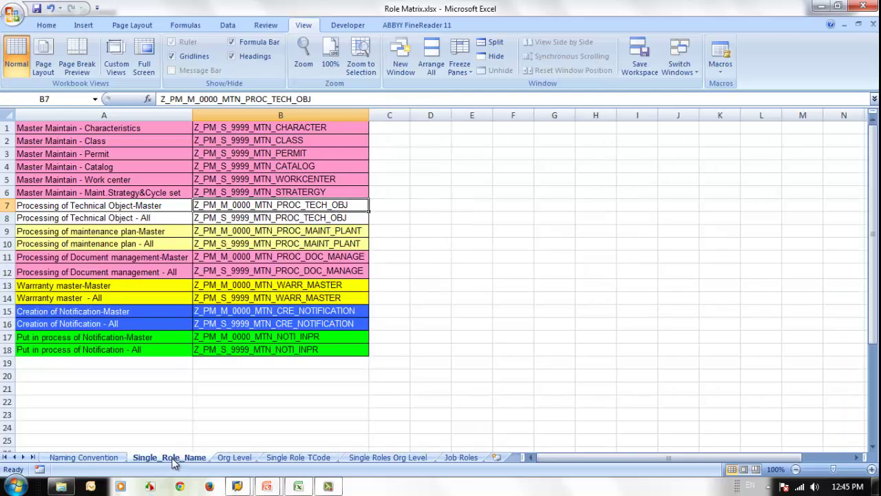
pyautogui.click(254, 219)
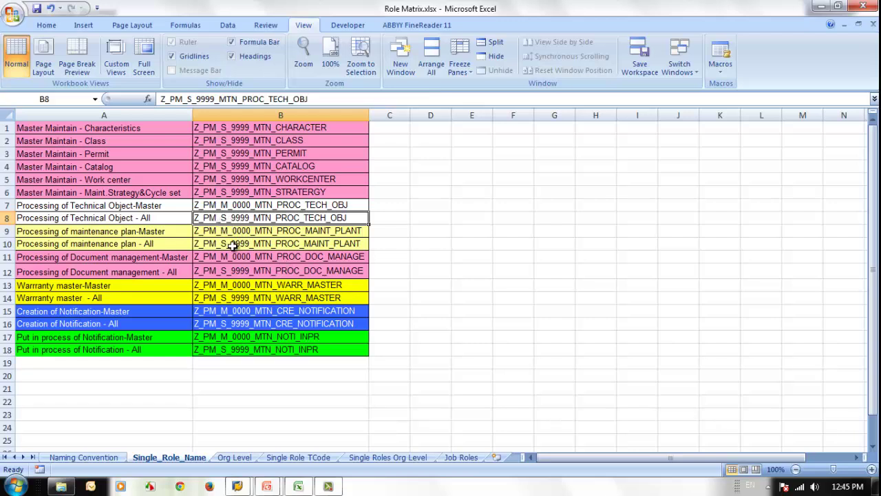
pyautogui.click(233, 204)
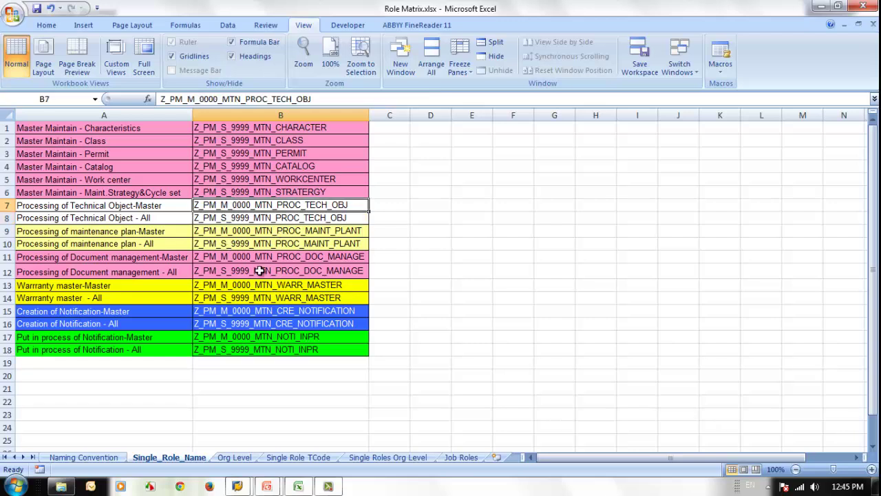
pyautogui.click(252, 217)
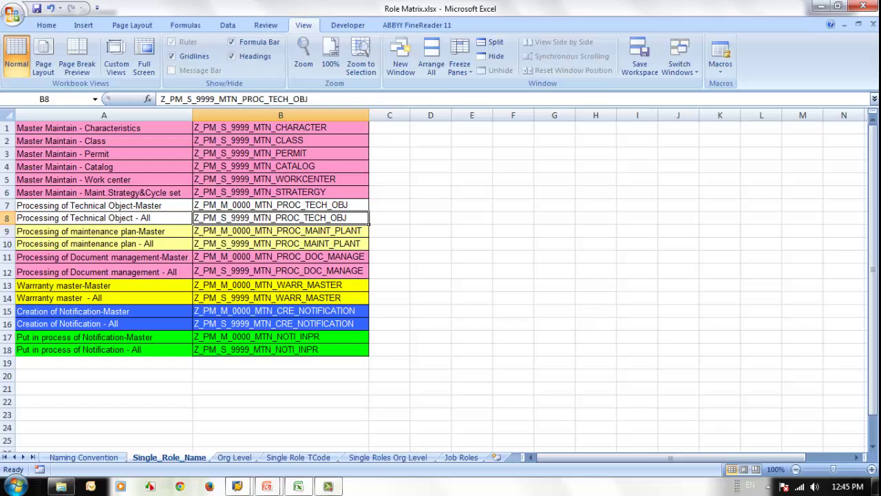
# Step: Check the technical object derived and master roles on the Single Roles Org Level sheet, and return to the Org Level sheet
pyautogui.click(386, 457)
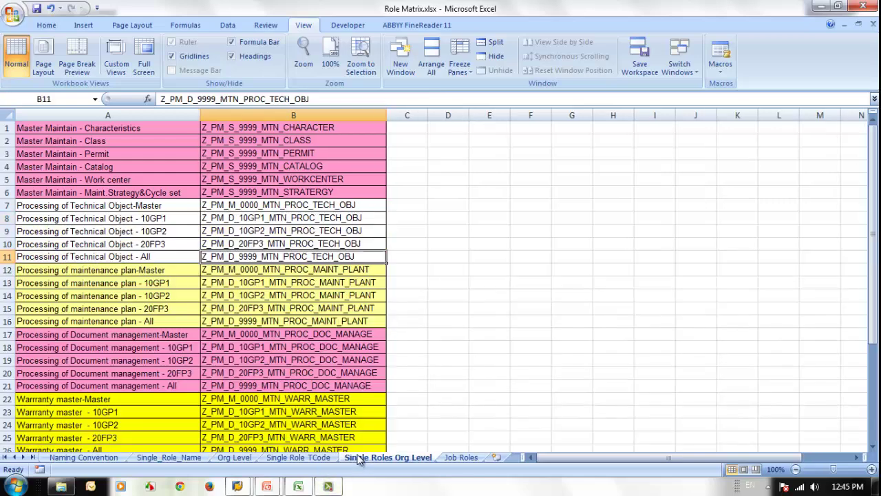
pyautogui.click(252, 233)
pyautogui.click(241, 208)
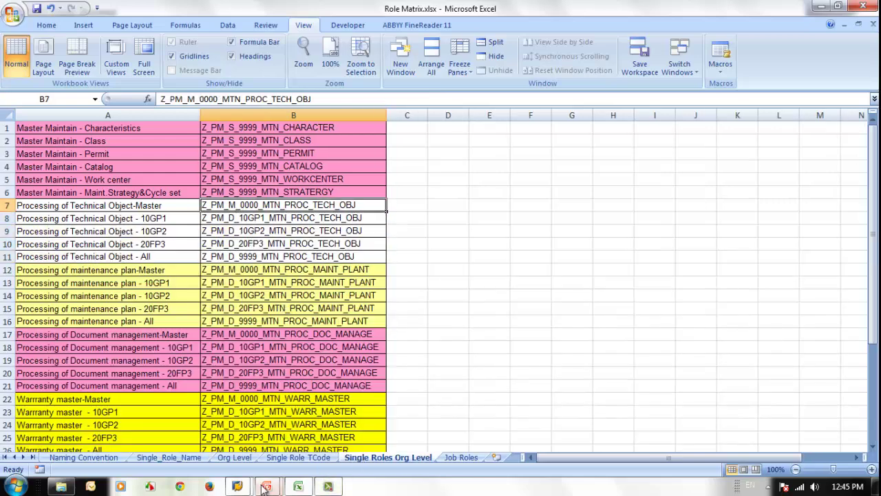
pyautogui.click(234, 457)
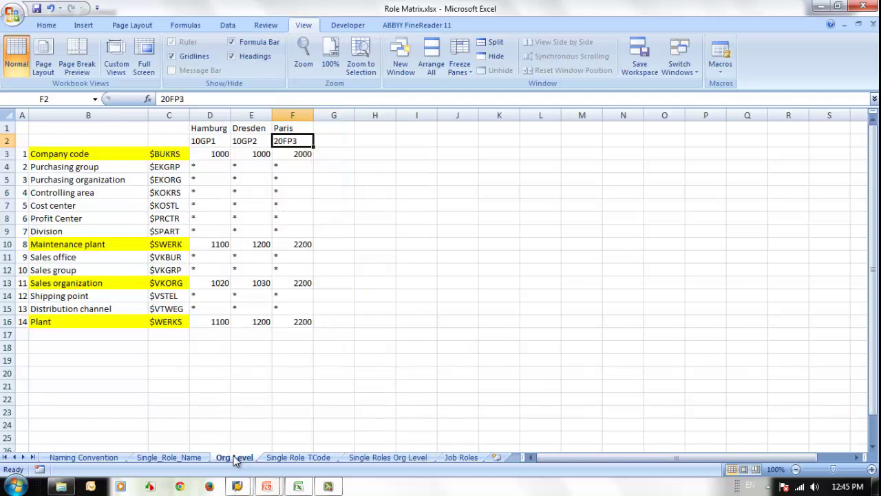
# Step: Compare the Single_Role_Name list with the full list of master and derived roles on the Single Roles Org Level sheet
pyautogui.click(178, 457)
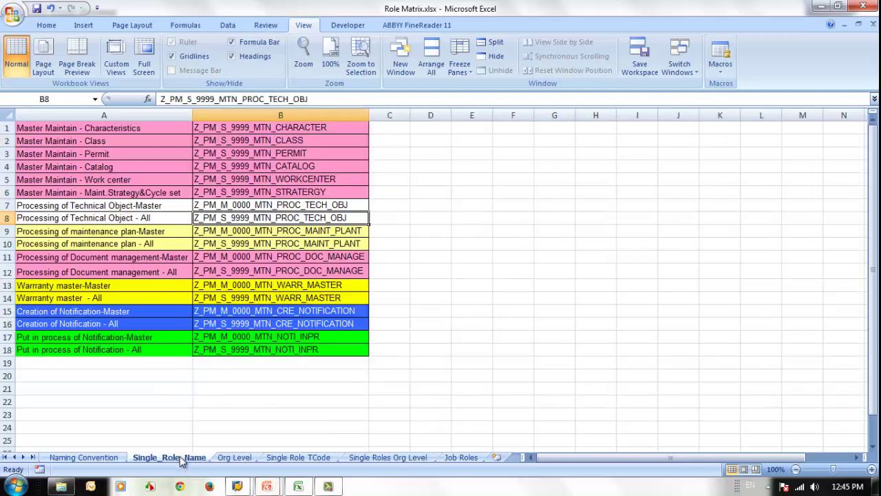
pyautogui.click(371, 456)
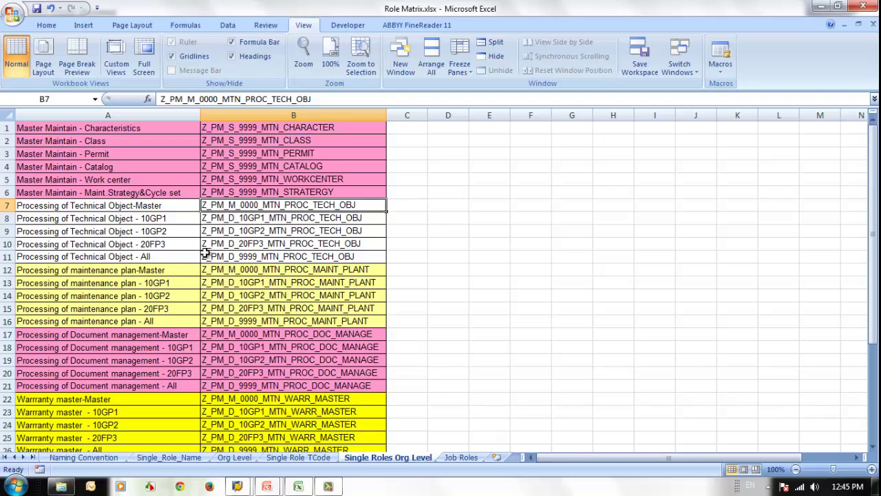
pyautogui.scroll(-4, 206, 254)
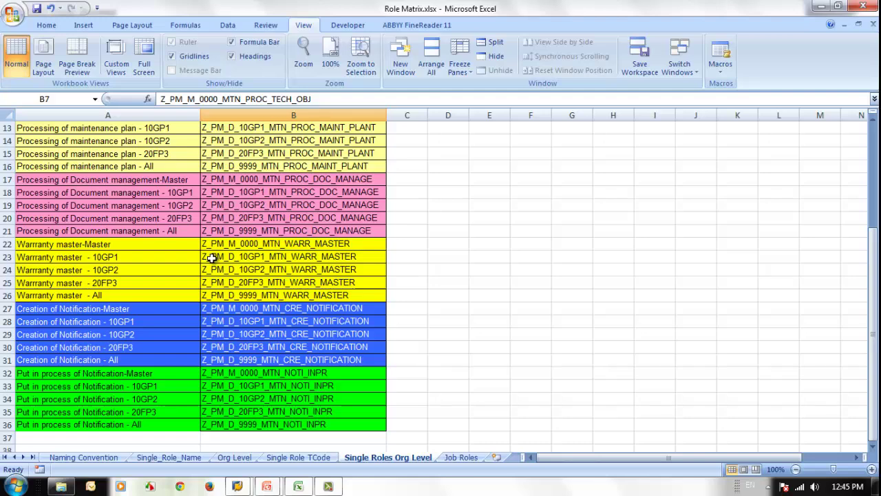
pyautogui.scroll(-3, 212, 258)
pyautogui.scroll(7, 212, 258)
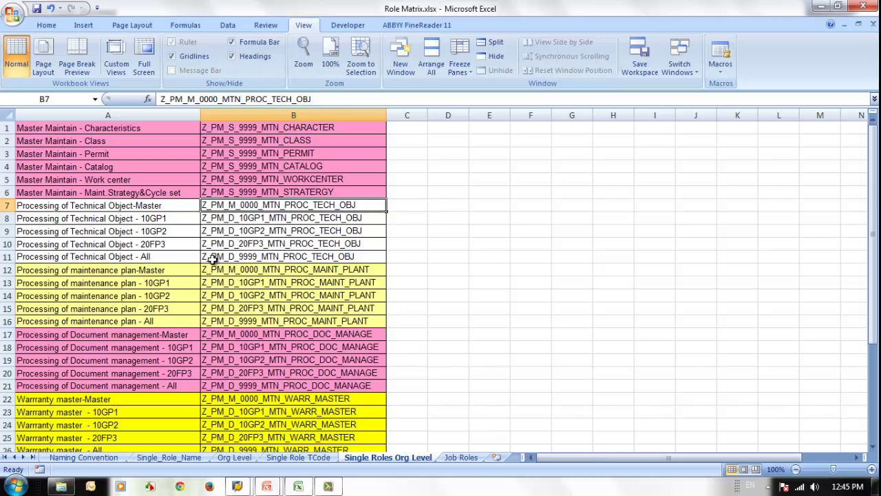
# Step: Check the maintenance plan role in B14 and the derived Processing of Technical Object roles in B11 up to B8
pyautogui.click(242, 295)
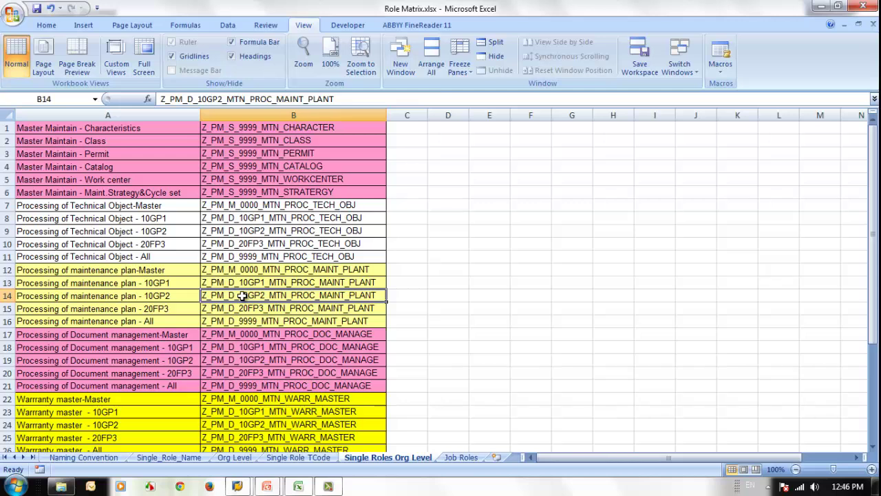
pyautogui.click(257, 255)
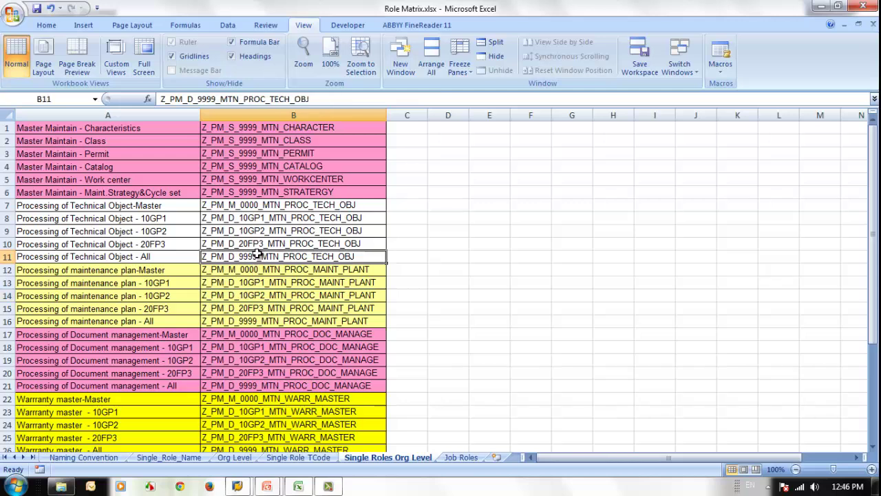
pyautogui.click(260, 244)
pyautogui.click(264, 231)
pyautogui.click(271, 217)
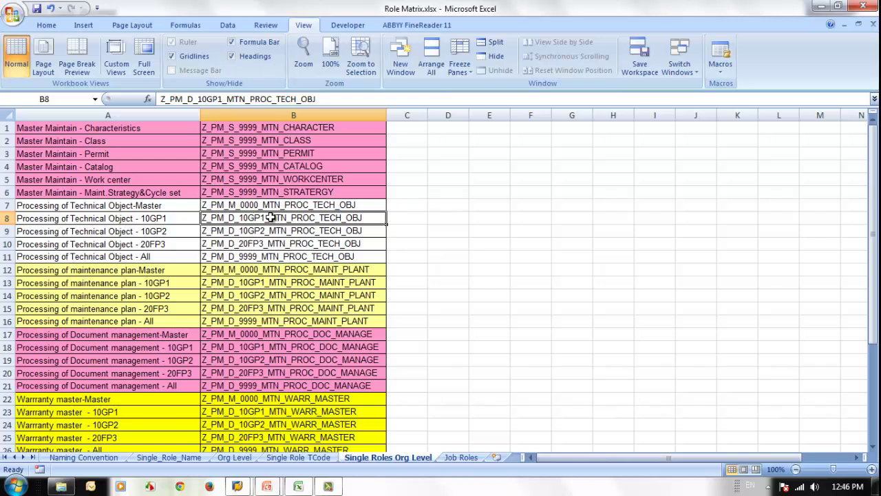
# Step: Recheck the technical object All and 20FP3 roles, and look over the rest of the Single Roles Org Level list
pyautogui.click(259, 256)
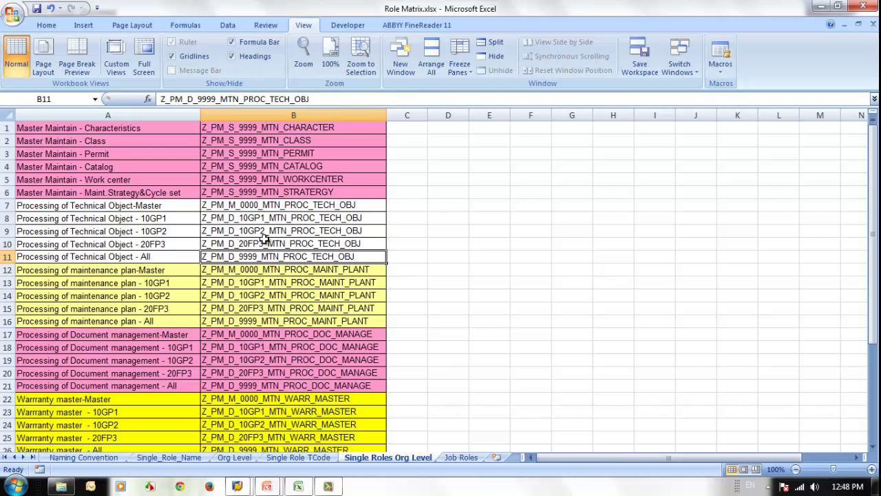
pyautogui.press('Up')
pyautogui.press('Up')
pyautogui.press('Left')
pyautogui.click(245, 245)
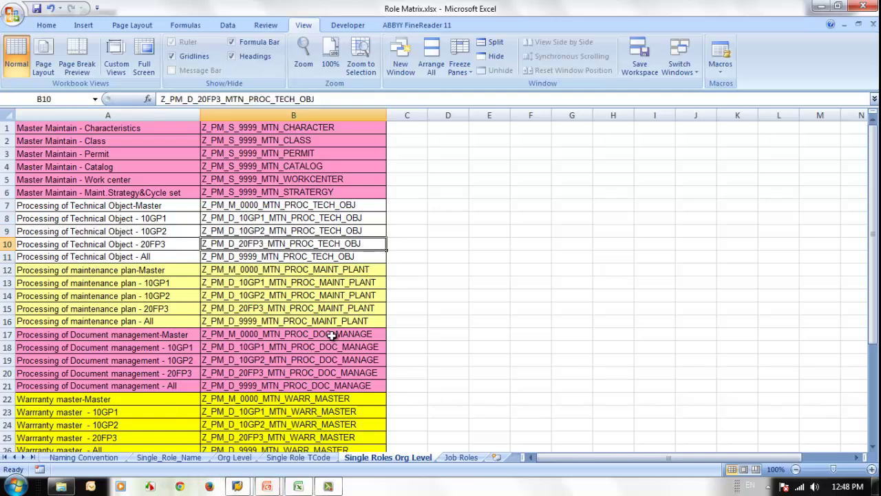
pyautogui.scroll(-6, 332, 336)
pyautogui.scroll(6, 332, 336)
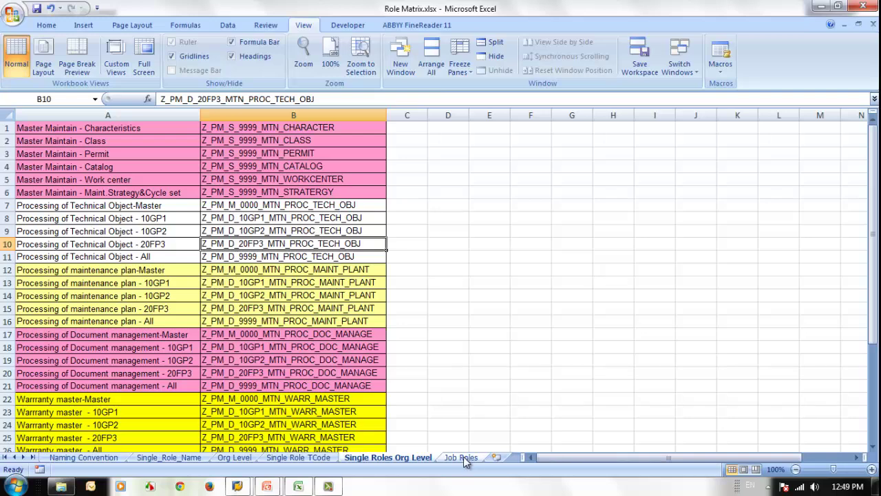
# Step: Examine the job titles in row 2 of the Job Roles sheet, from Service Director - All to Process Owner - 10GP1
pyautogui.click(460, 457)
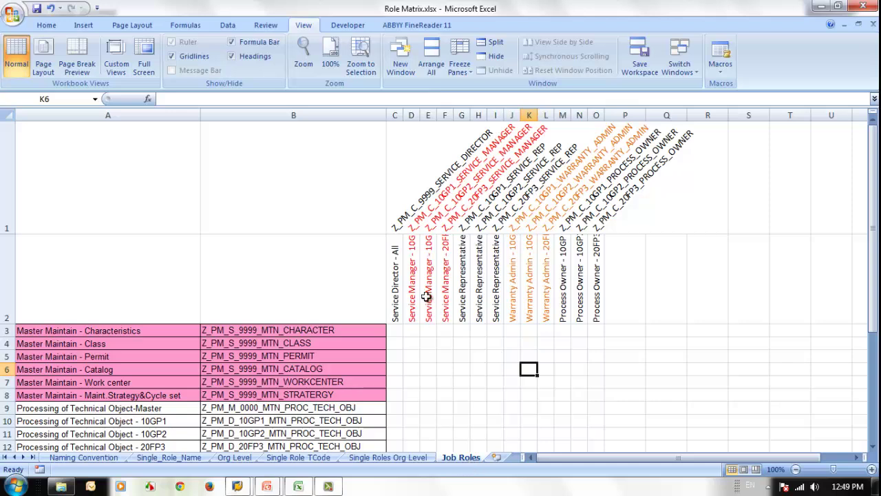
pyautogui.click(396, 296)
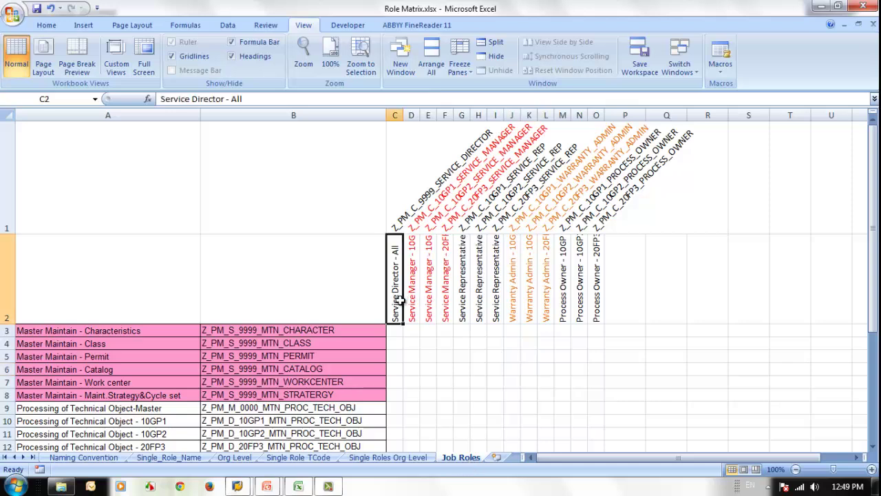
pyautogui.click(412, 294)
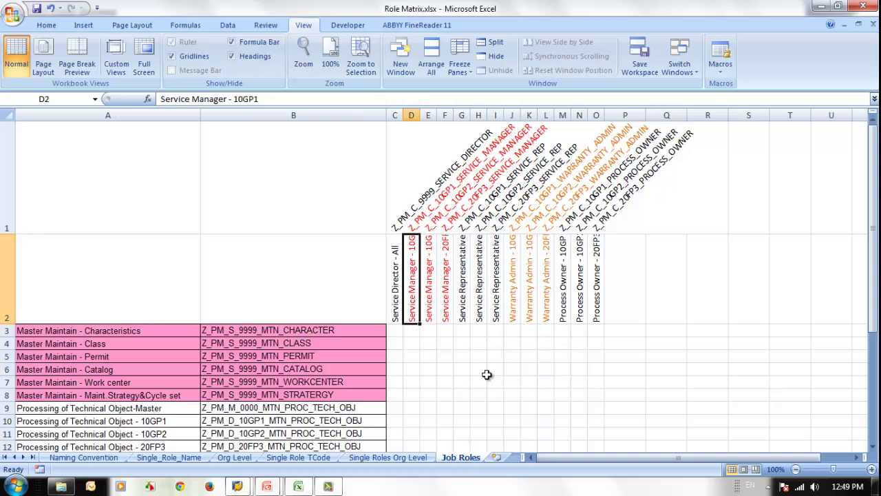
pyautogui.press('Left')
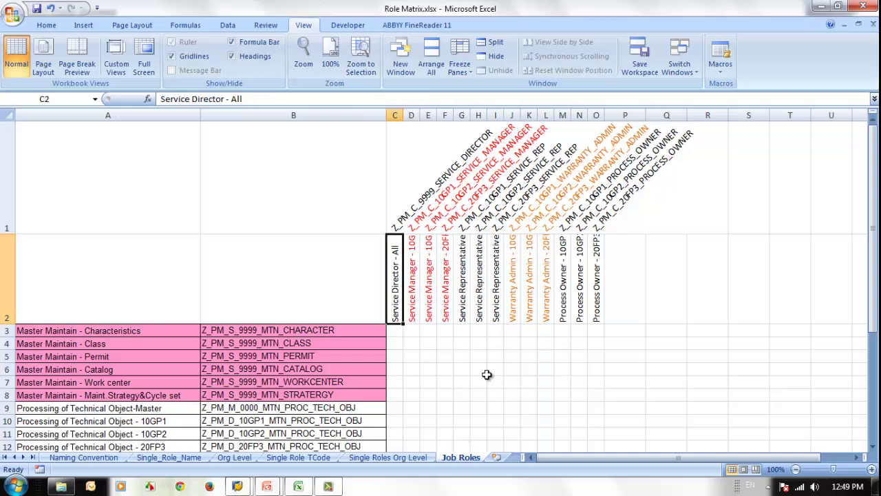
pyautogui.press('Right')
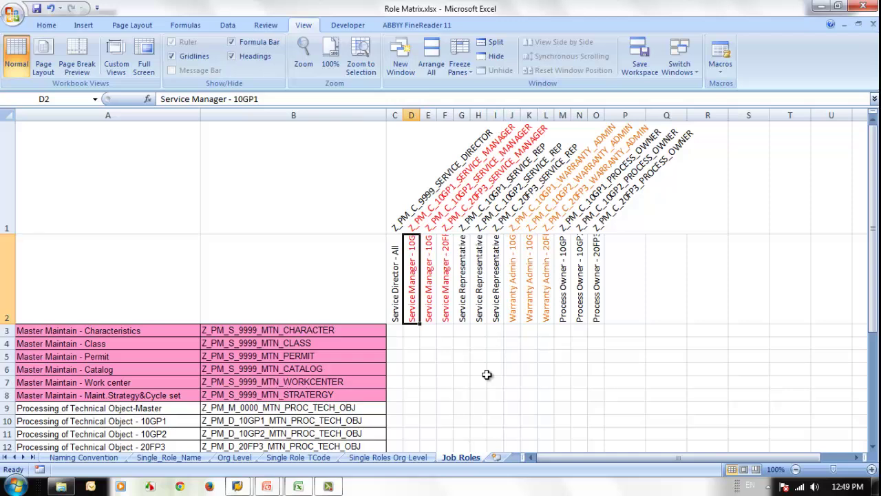
pyautogui.press('Right')
pyautogui.press('Right')
pyautogui.press('Right')
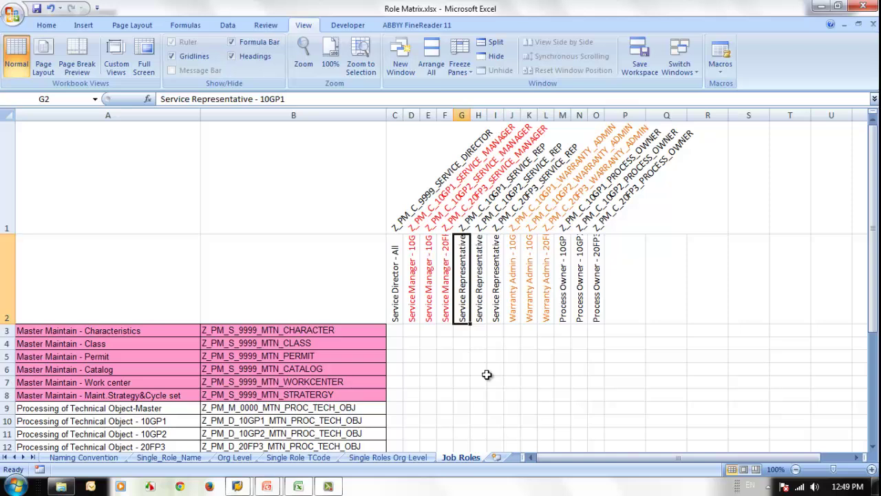
pyautogui.press('Right')
pyautogui.press('Right')
pyautogui.press('Right')
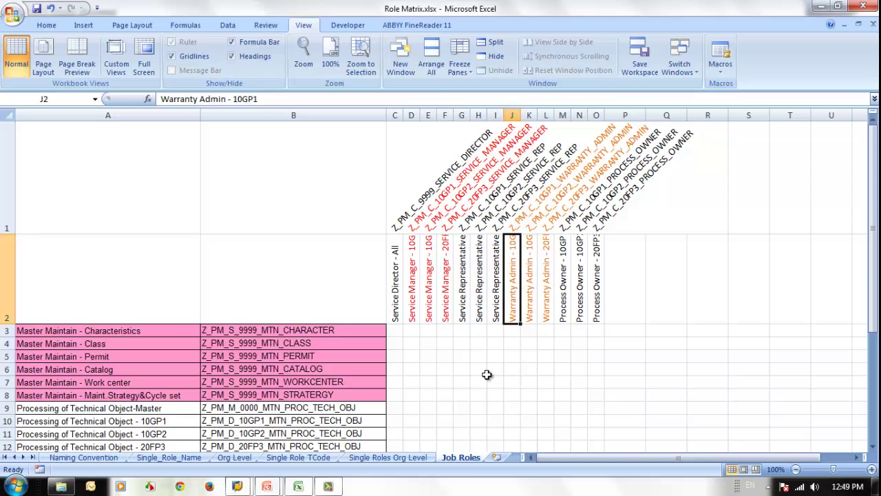
pyautogui.press('Right')
pyautogui.press('Right')
pyautogui.press('Right')
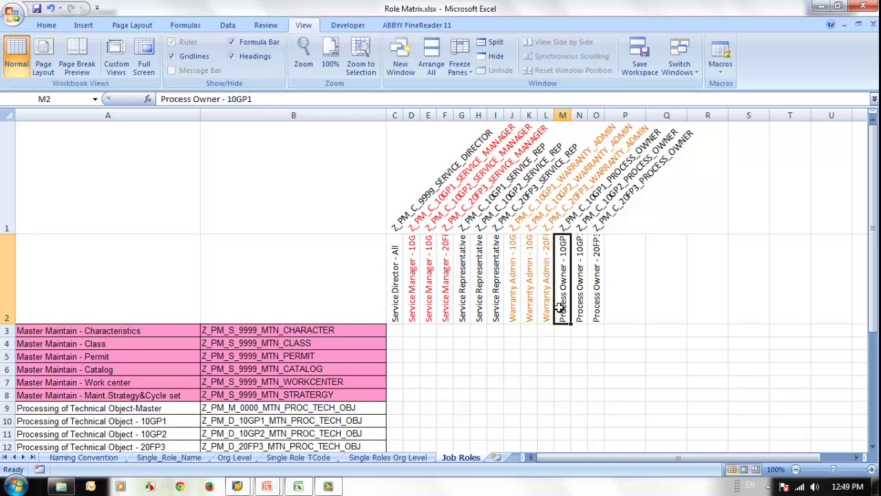
# Step: Examine the 10GP1 location code in the Service Manager composite role name in D1 and its description in D2
pyautogui.click(431, 208)
pyautogui.click(412, 224)
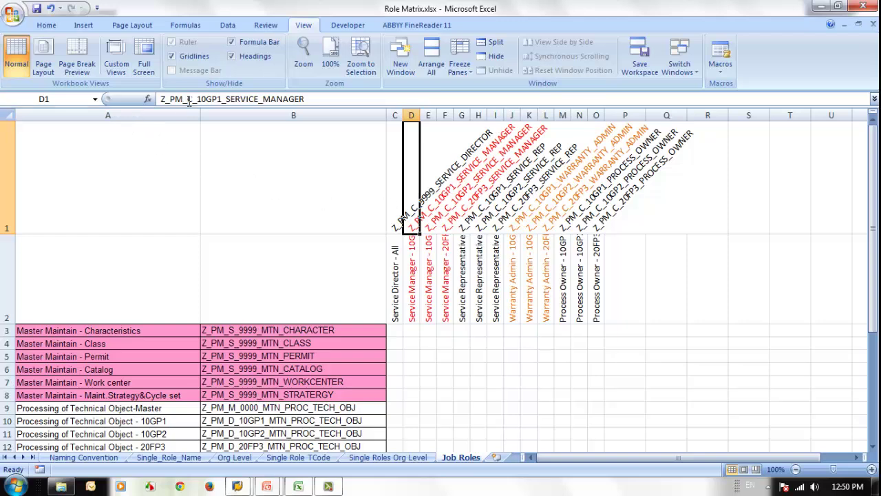
pyautogui.moveTo(221, 100); pyautogui.dragTo(198, 99)
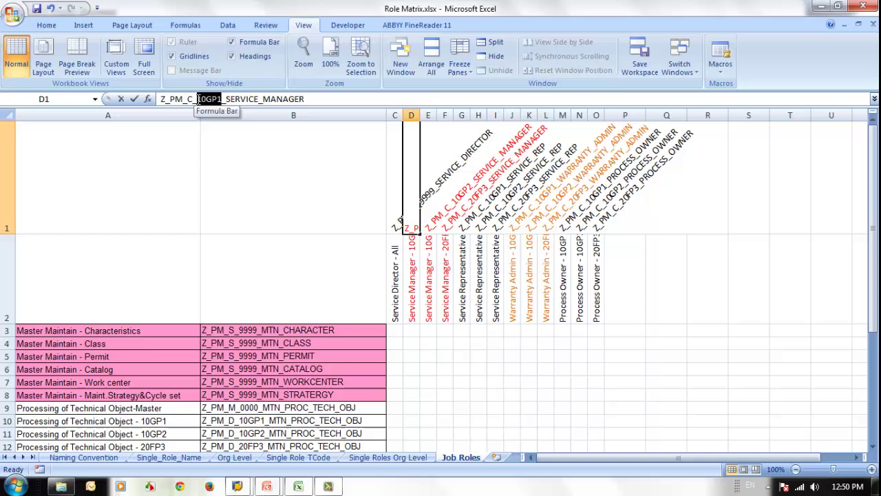
pyautogui.click(413, 316)
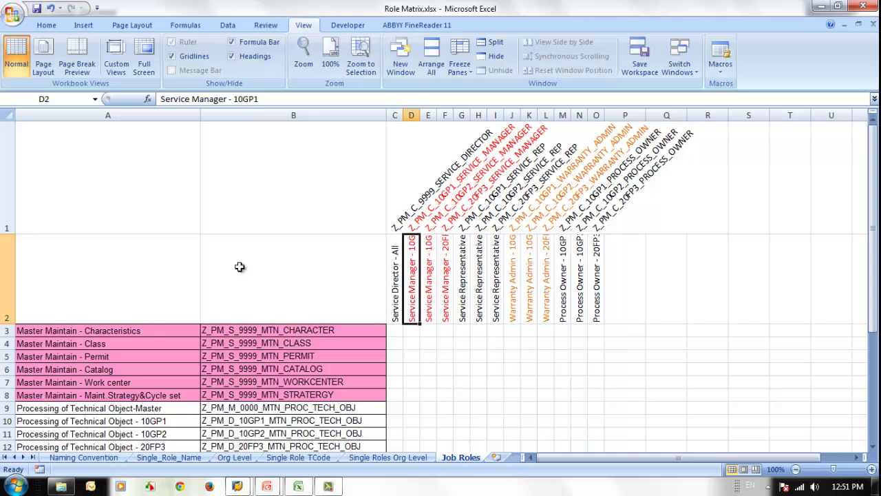
pyautogui.click(244, 98)
pyautogui.doubleClick(245, 98)
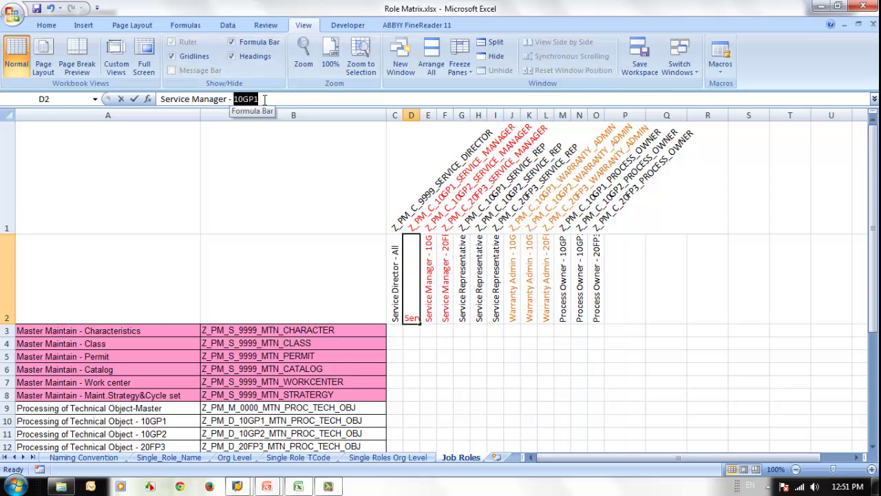
pyautogui.click(412, 334)
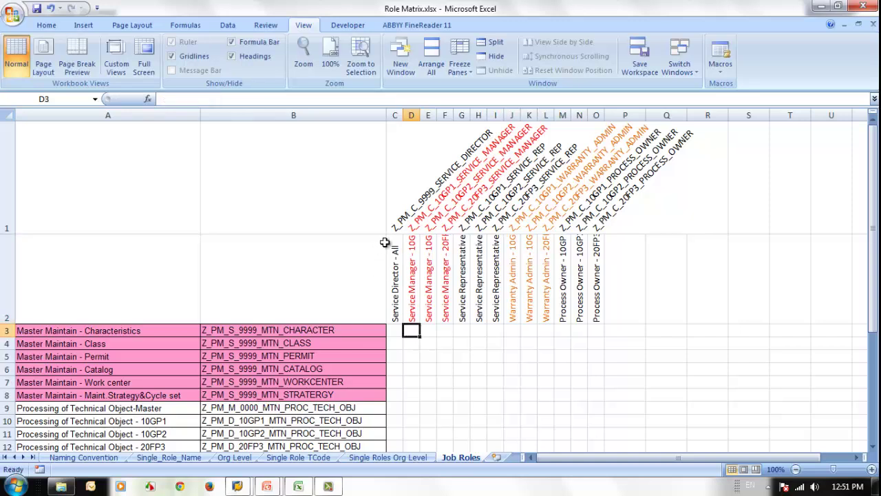
pyautogui.click(422, 225)
pyautogui.click(413, 226)
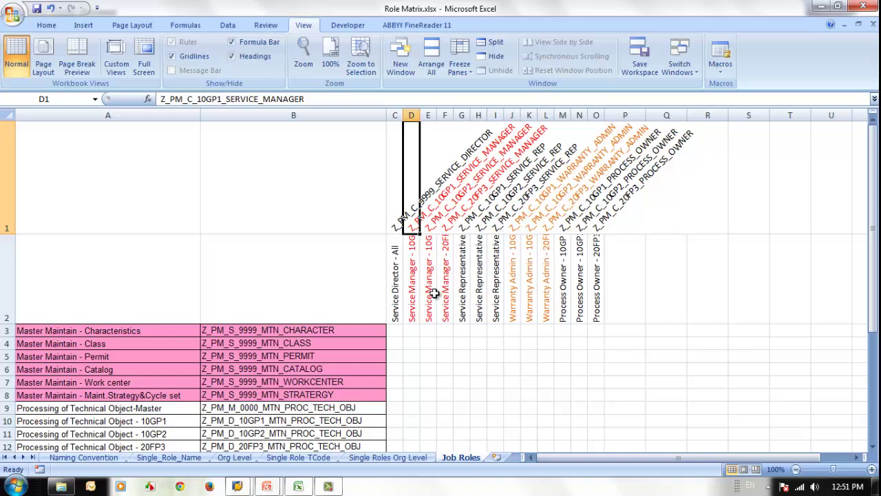
# Step: Assign the six Master Maintain roles to Service Director - All by entering x in C3 to C8
pyautogui.click(413, 332)
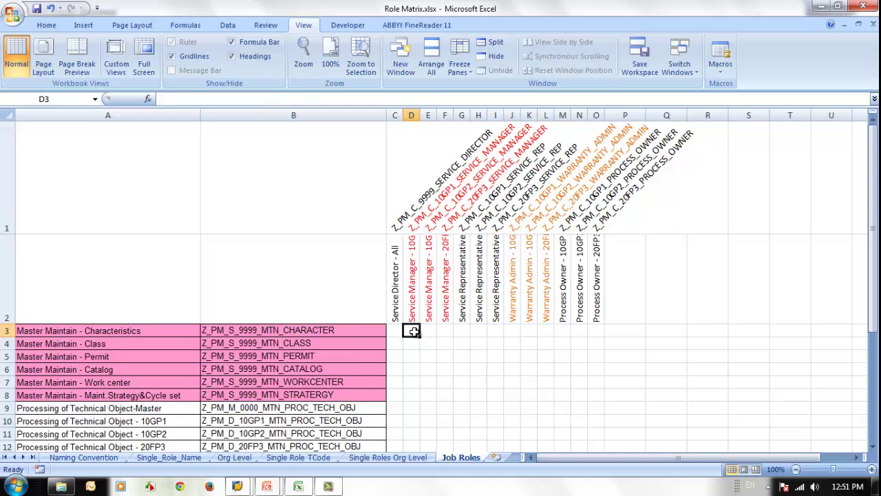
pyautogui.scroll(-5, 519, 379)
pyautogui.scroll(3, 519, 379)
pyautogui.scroll(2, 519, 379)
pyautogui.scroll(-2, 520, 379)
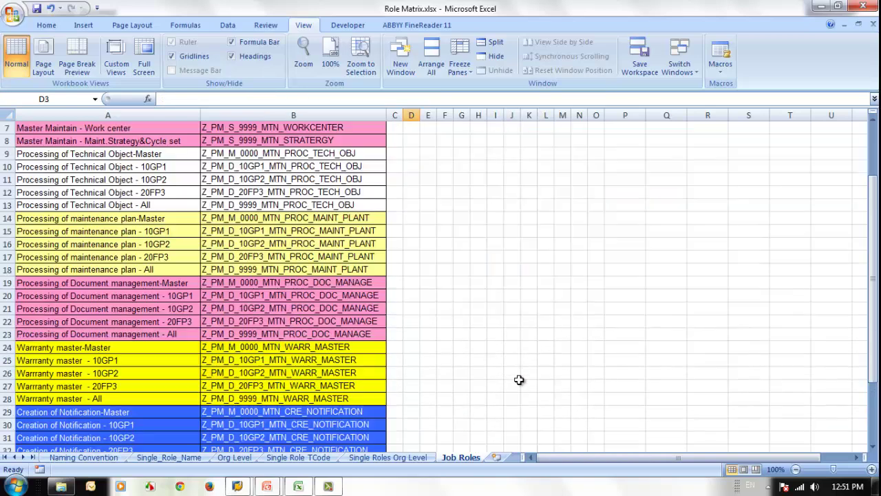
pyautogui.scroll(2, 519, 379)
pyautogui.click(395, 331)
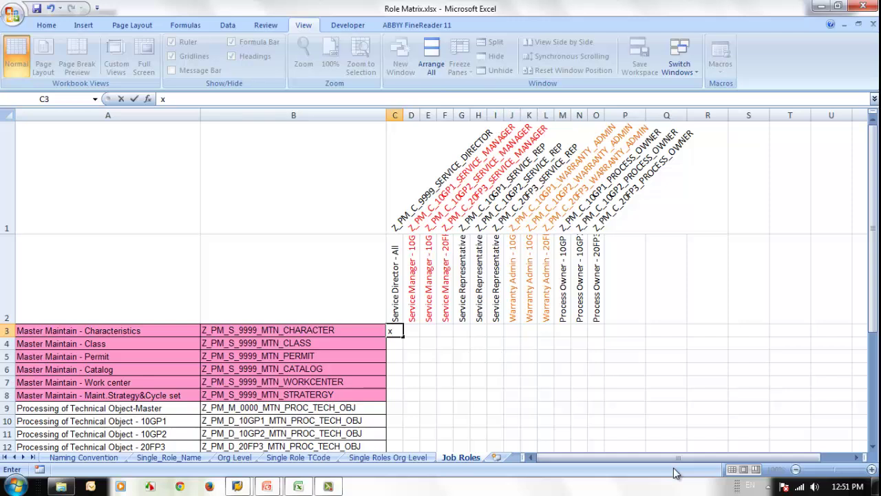
pyautogui.press('Return')
pyautogui.write('x')
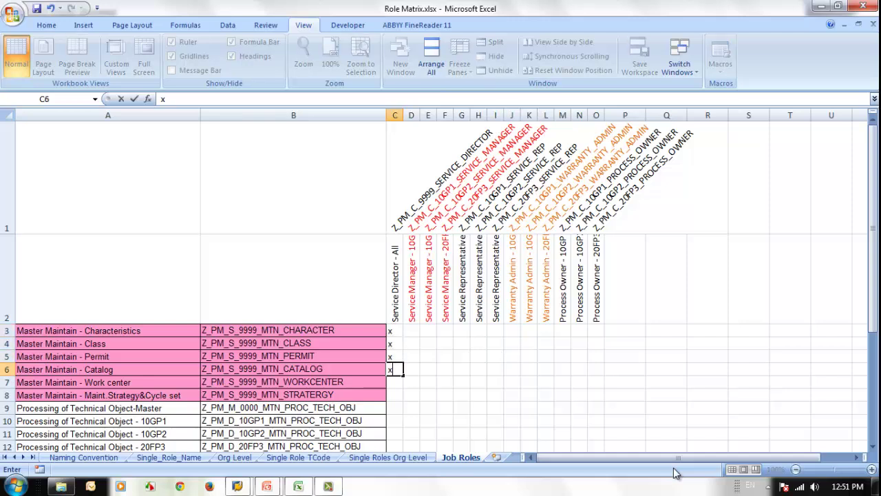
pyautogui.write(' x x x x')
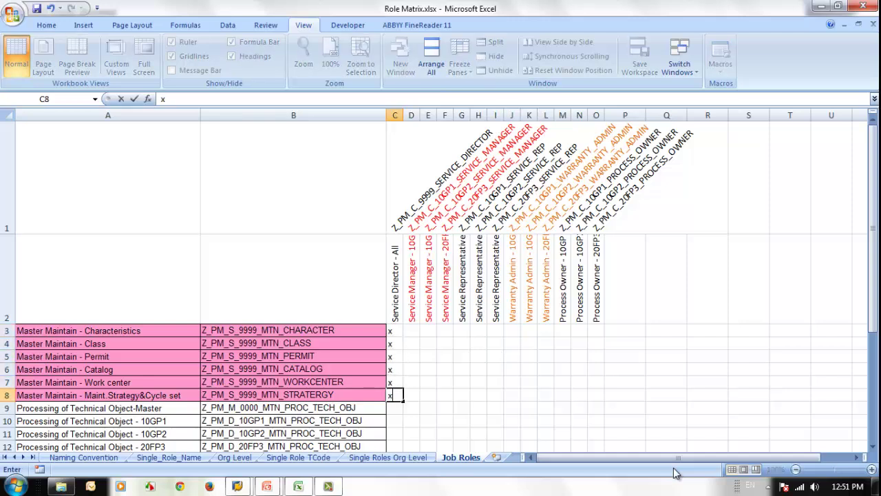
pyautogui.press('Return')
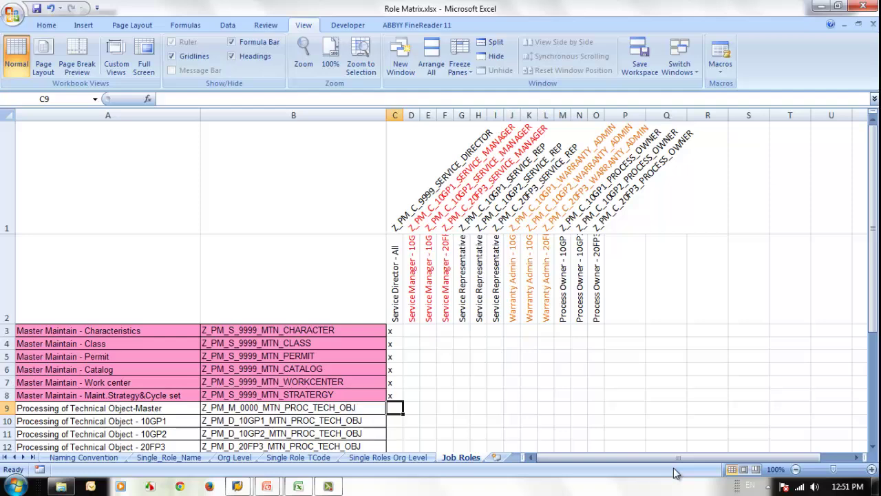
# Step: Mark Processing of Technical Object - All for the Service Director with x in C13
pyautogui.press('Down')
pyautogui.press('Down')
pyautogui.press('Down')
pyautogui.press('Down')
pyautogui.press('Down')
pyautogui.press('Up')
pyautogui.press('Up')
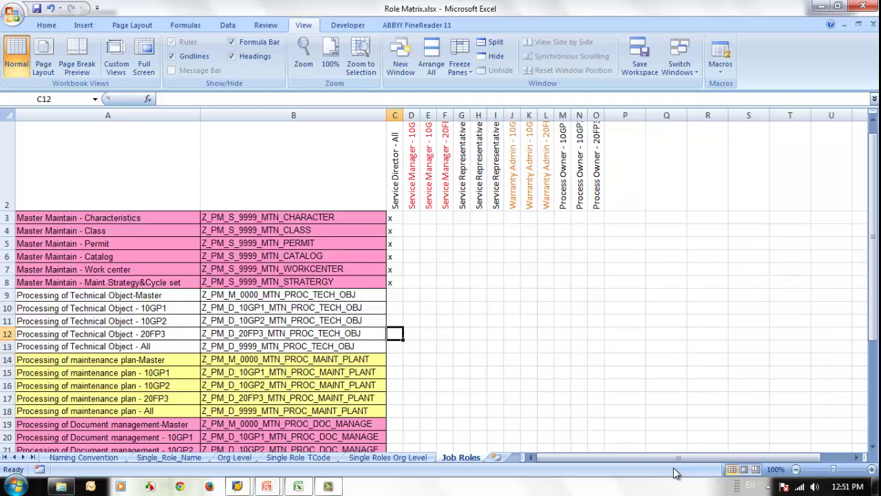
pyautogui.press('Down')
pyautogui.write('x')
pyautogui.press('Return')
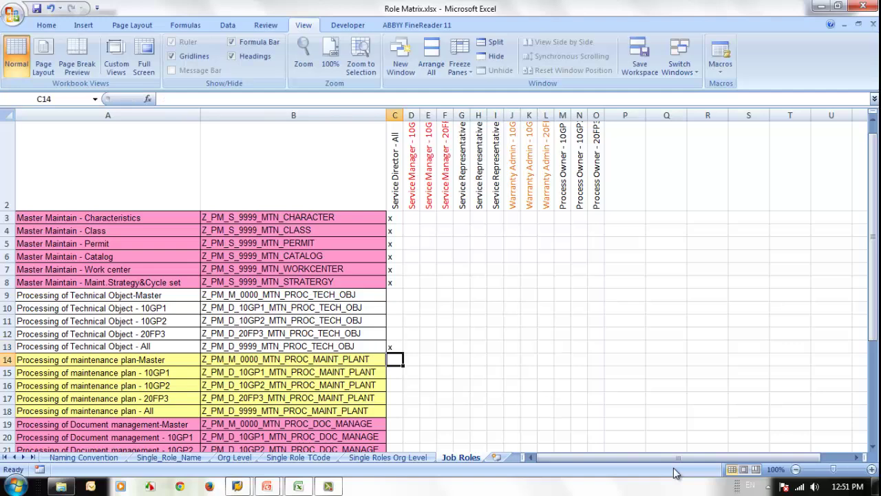
# Step: Mark Processing of maintenance plan - All for the Service Director with x in C18
pyautogui.press('Down')
pyautogui.press('Down')
pyautogui.press('Down')
pyautogui.press('Down')
pyautogui.write('x')
pyautogui.press('Return')
# Step: Mark Processing of Document management - All for the Service Director with x in C23
pyautogui.press('Down')
pyautogui.press('Down')
pyautogui.press('Down')
pyautogui.press('Down')
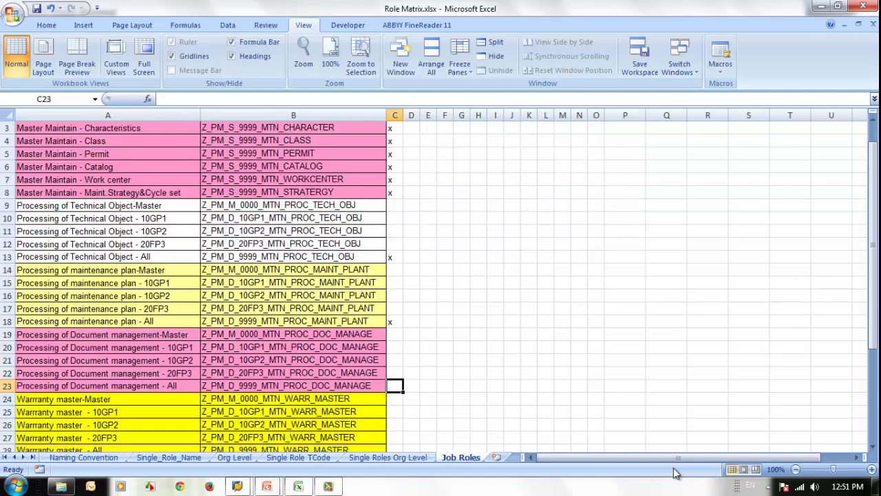
pyautogui.write('x')
pyautogui.press('Return')
# Step: Mark the Warranty master - All role for the Service Director with x in C28
pyautogui.press('Down')
pyautogui.press('Down')
pyautogui.press('Down')
pyautogui.press('Down')
pyautogui.press('Down')
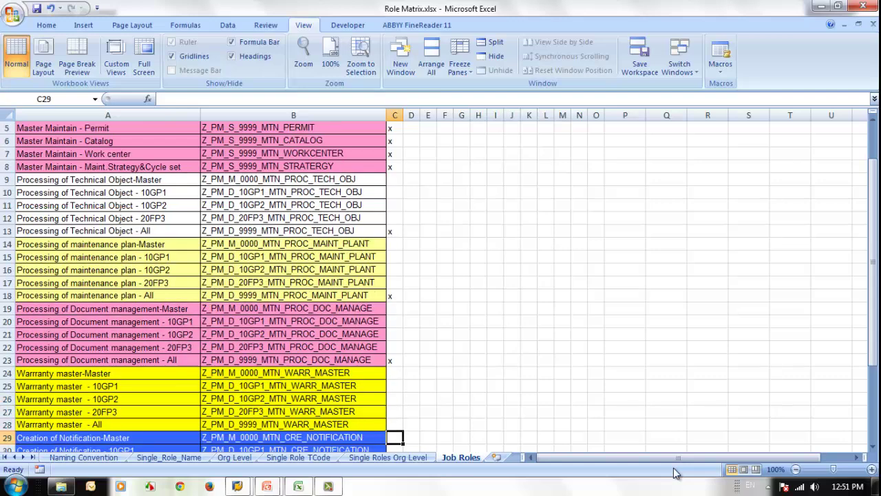
pyautogui.press('Up')
pyautogui.write('x')
pyautogui.press('Return')
# Step: Mark Creation of Notification - All for the Service Director with x in C33
pyautogui.press('Down')
pyautogui.press('Down')
pyautogui.press('Down')
pyautogui.press('Down')
pyautogui.press('Down')
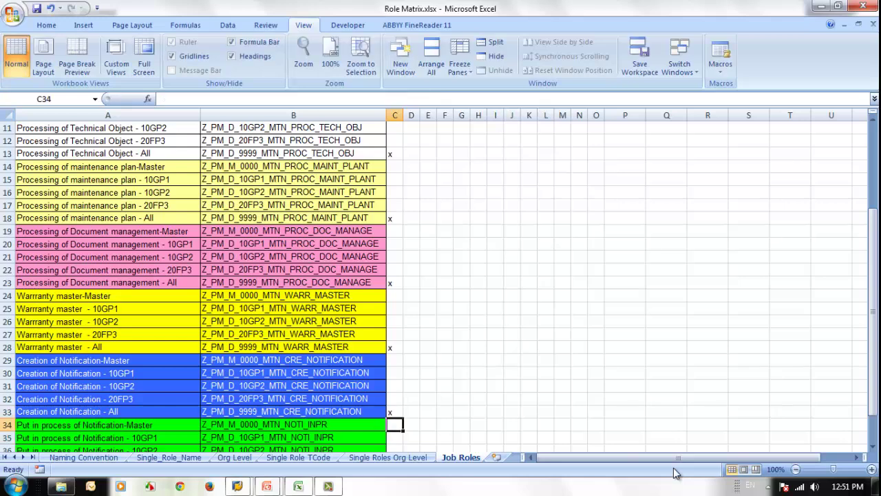
# Step: Mark Put in process of Notification - All for the Service Director with x in C38
pyautogui.press('Down')
pyautogui.press('Down')
pyautogui.press('Down')
pyautogui.press('Down')
pyautogui.press('Down')
pyautogui.press('Down')
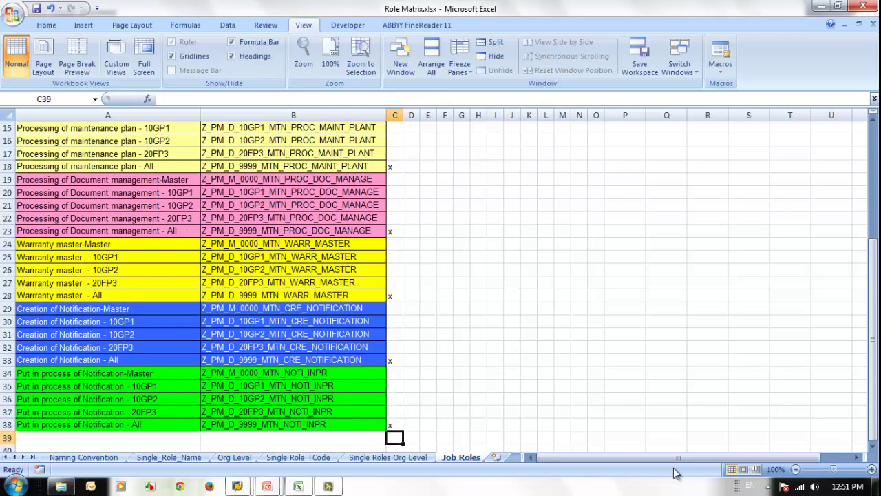
# Step: Review the Service Director's role marks in column C from the notification roles back up to the column heading
pyautogui.press('Up')
pyautogui.press('Up')
pyautogui.press('Up')
pyautogui.press('Up')
pyautogui.press('Up')
pyautogui.press('Up')
pyautogui.press('Up')
pyautogui.press('Up')
pyautogui.press('Up')
pyautogui.press('Up')
pyautogui.press('Up')
pyautogui.press('Up')
pyautogui.press('Up')
pyautogui.press('Up')
pyautogui.press('Up')
pyautogui.press('Up')
pyautogui.press('Up')
pyautogui.press('Up')
pyautogui.press('Up')
pyautogui.press('Up')
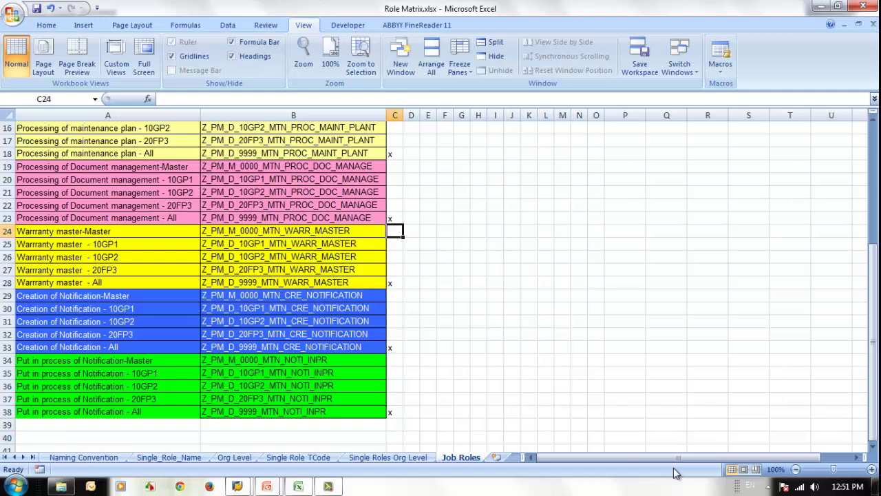
pyautogui.press('Up')
pyautogui.press('Up')
pyautogui.press('Up')
pyautogui.press('Up')
pyautogui.press('Up')
pyautogui.press('Up')
pyautogui.press('Up')
pyautogui.press('Up')
pyautogui.press('Down')
pyautogui.press('Down')
pyautogui.press('Down')
pyautogui.press('Down')
pyautogui.press('Down')
pyautogui.press('Down')
pyautogui.press('Down')
pyautogui.press('Down')
pyautogui.press('Down')
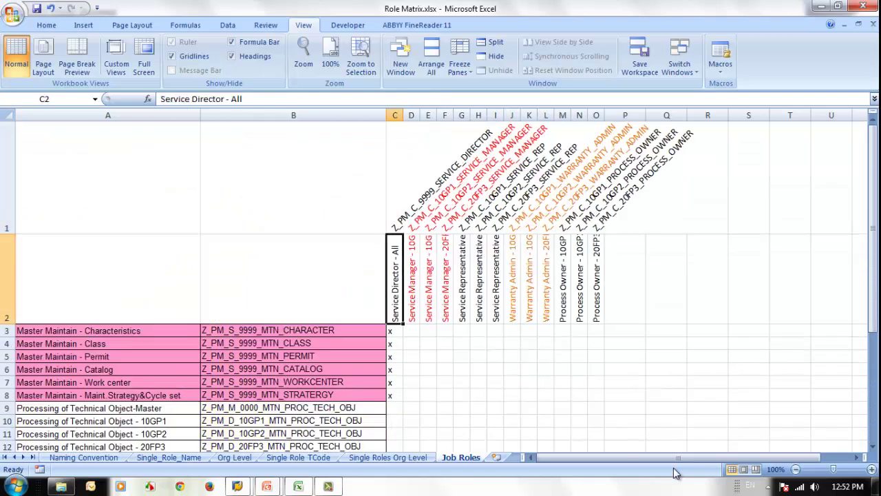
# Step: Look through the Service Manager - 10GP2 column E against the single roles and return to its composite role name
pyautogui.press('Up')
pyautogui.press('Up')
pyautogui.press('Up')
pyautogui.press('Right')
pyautogui.press('Right')
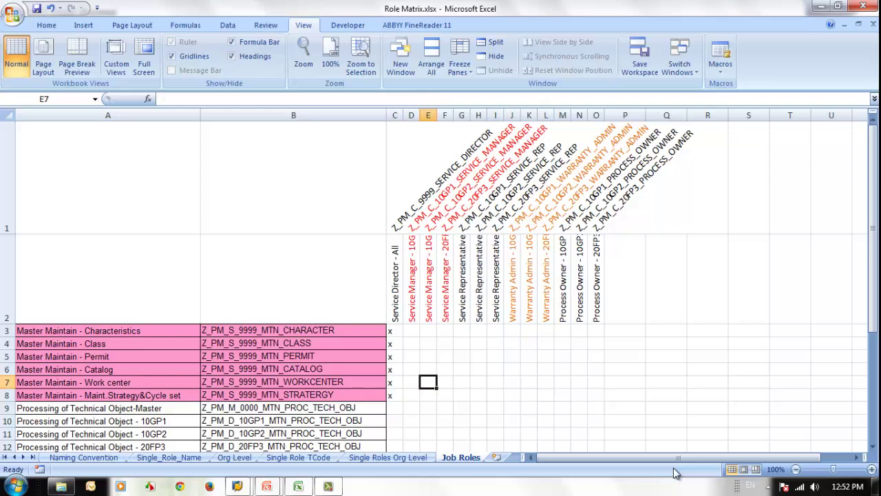
pyautogui.press('Down')
pyautogui.press('Down')
pyautogui.press('Down')
pyautogui.press('Down')
pyautogui.press('Down')
pyautogui.press('Down')
pyautogui.press('Down')
pyautogui.press('Down')
pyautogui.press('Down')
pyautogui.press('Down')
pyautogui.press('Down')
pyautogui.press('Down')
pyautogui.press('Down')
pyautogui.press('Down')
pyautogui.press('Down')
pyautogui.press('Up')
pyautogui.press('Up')
pyautogui.press('Up')
pyautogui.press('Up')
pyautogui.press('Up')
pyautogui.press('Up')
pyautogui.press('Up')
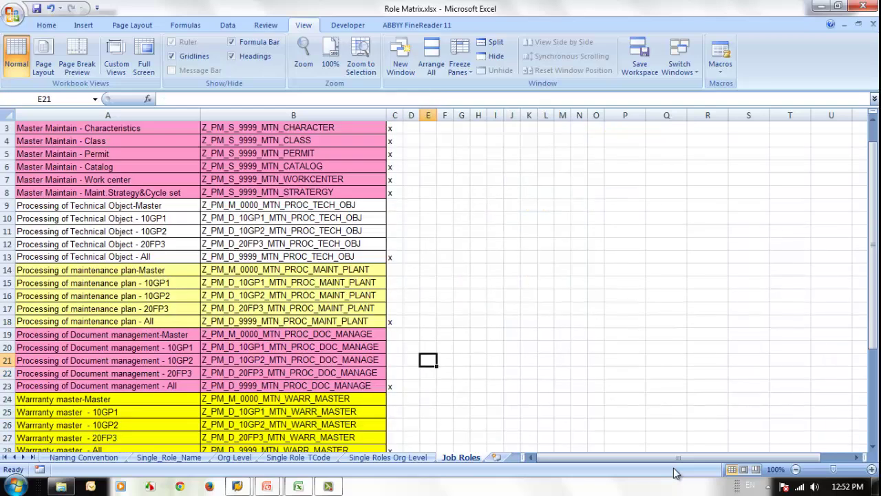
pyautogui.press('Up')
pyautogui.press('Up')
pyautogui.press('Up')
pyautogui.press('Up')
pyautogui.press('Up')
pyautogui.press('Up')
pyautogui.press('Up')
pyautogui.press('Up')
pyautogui.press('Up')
pyautogui.press('Up')
pyautogui.press('Up')
pyautogui.press('Up')
pyautogui.press('Up')
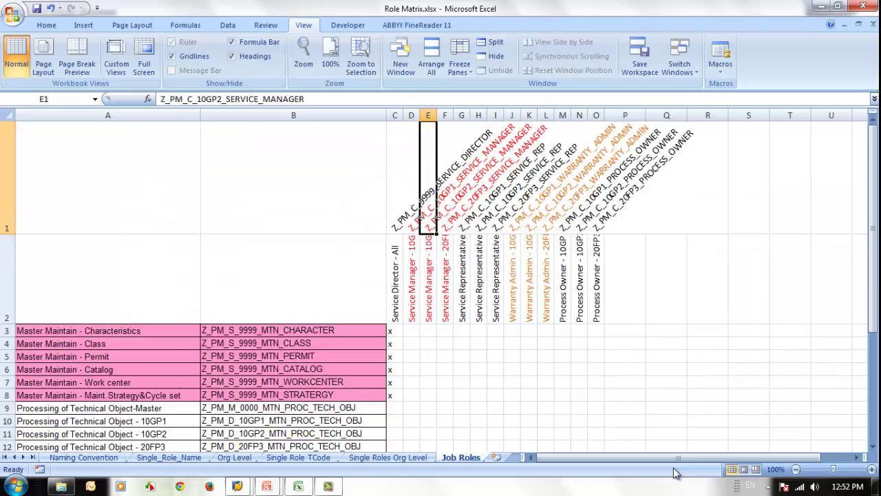
# Step: Examine the Service Manager - 10GP1 column D against the Master Maintain and Processing of Technical Object roles
pyautogui.press('Left')
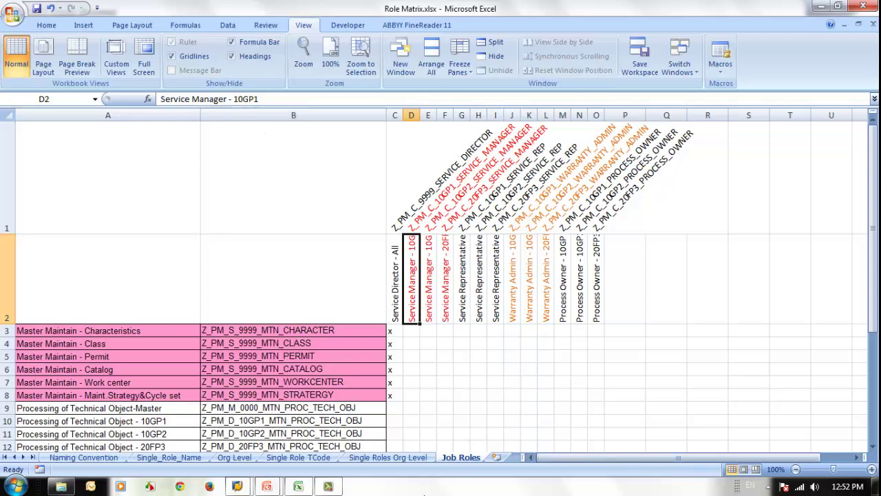
pyautogui.press('Down')
pyautogui.press('Down')
pyautogui.press('Down')
pyautogui.press('Down')
pyautogui.press('Down')
pyautogui.press('Down')
pyautogui.press('Down')
pyautogui.press('Down')
pyautogui.press('Down')
pyautogui.press('Down')
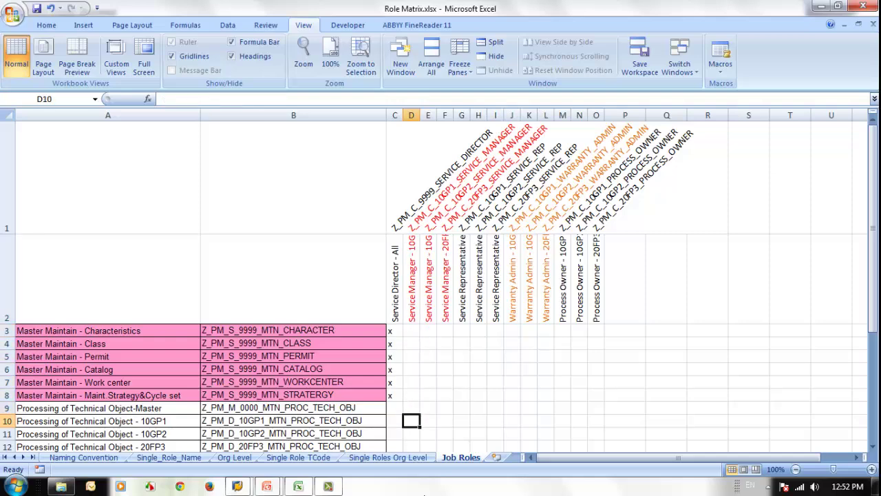
pyautogui.press('Down')
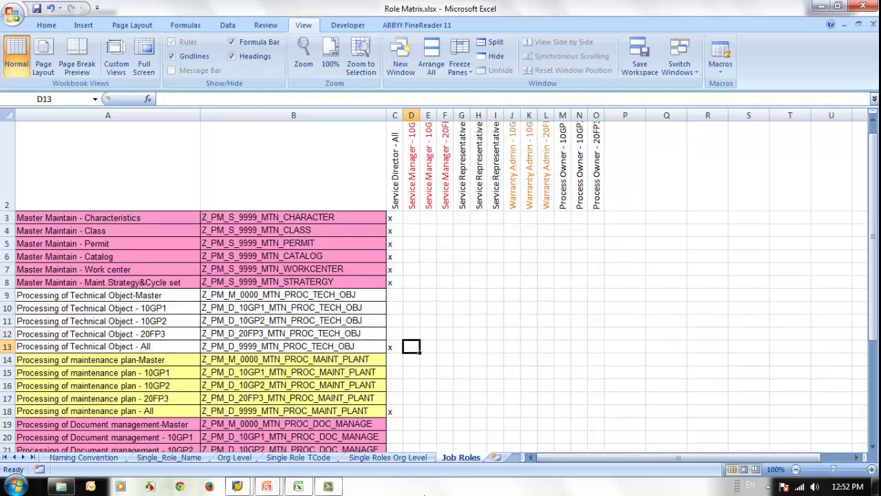
pyautogui.press('Up')
pyautogui.press('Up')
pyautogui.press('Up')
pyautogui.press('Up')
pyautogui.press('Up')
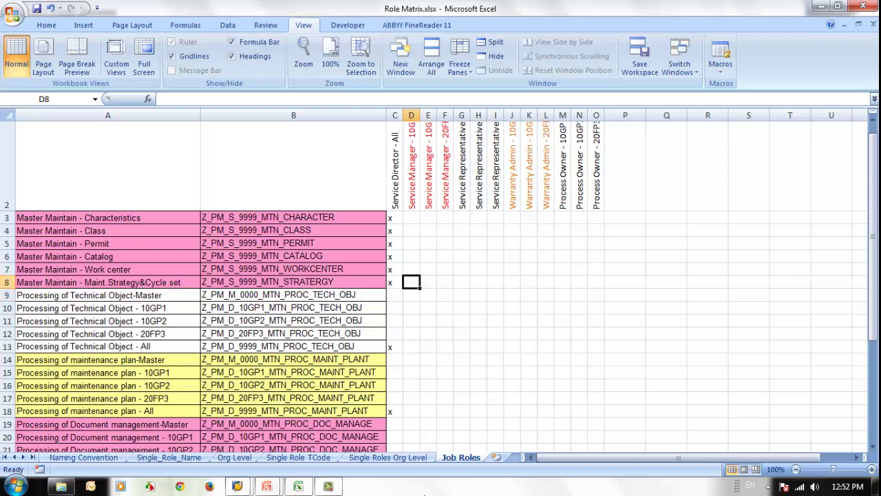
pyautogui.press('Down')
pyautogui.press('Down')
pyautogui.press('Down')
pyautogui.press('Down')
pyautogui.press('Down')
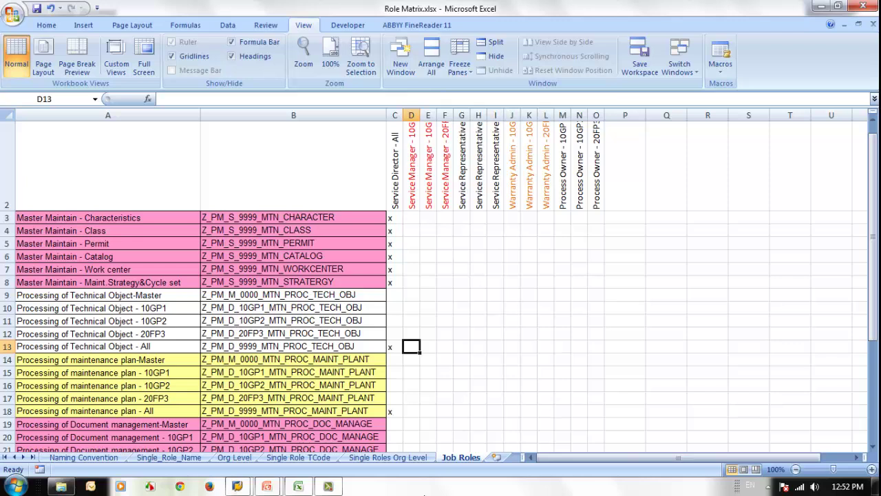
# Step: Mark Processing of Technical Object - 10GP1 for the Service Manager - 10GP1 with x in D10
pyautogui.press('Up')
pyautogui.press('Up')
pyautogui.press('Up')
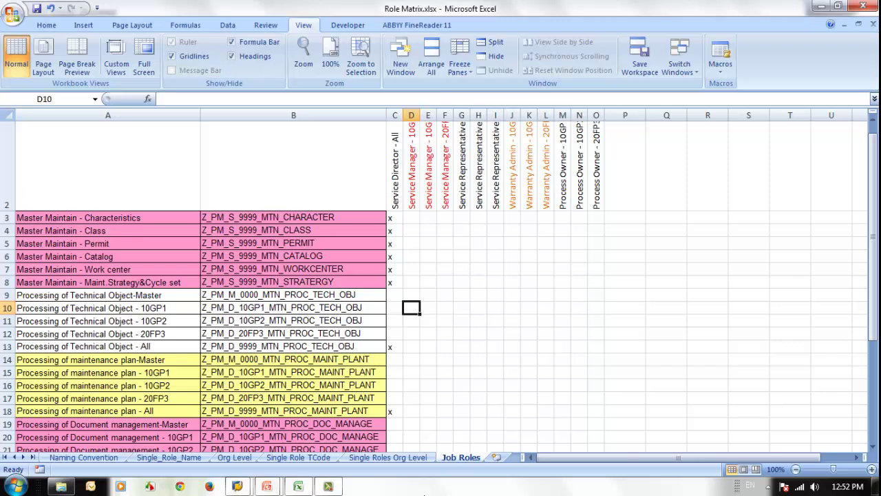
pyautogui.write('x')
pyautogui.press('Down')
# Step: Mark Processing of maintenance plan - 10GP1 for the Service Manager - 10GP1 with x in D15
pyautogui.press('Down')
pyautogui.press('Down')
pyautogui.press('Down')
pyautogui.press('Down')
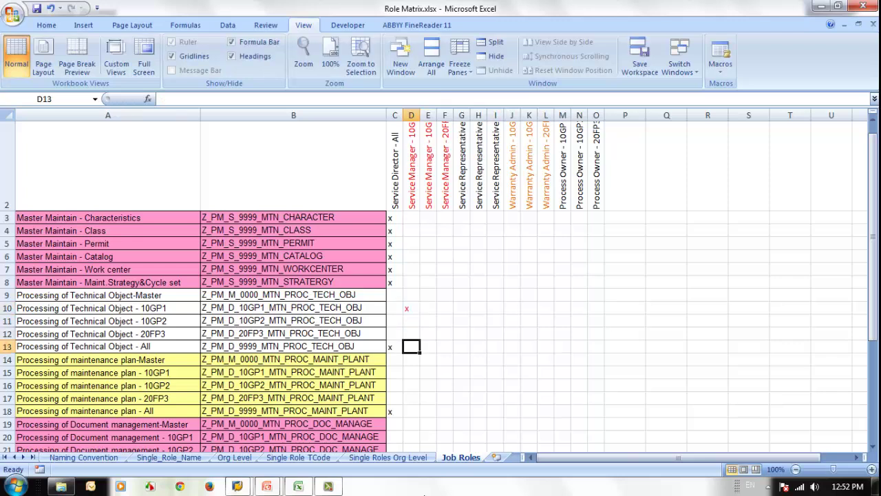
pyautogui.write('x')
pyautogui.press('Down')
# Step: Mark Processing of Document management - 10GP1 for the Service Manager - 10GP1 with x in D20
pyautogui.press('Down')
pyautogui.press('Down')
pyautogui.press('Down')
pyautogui.press('Down')
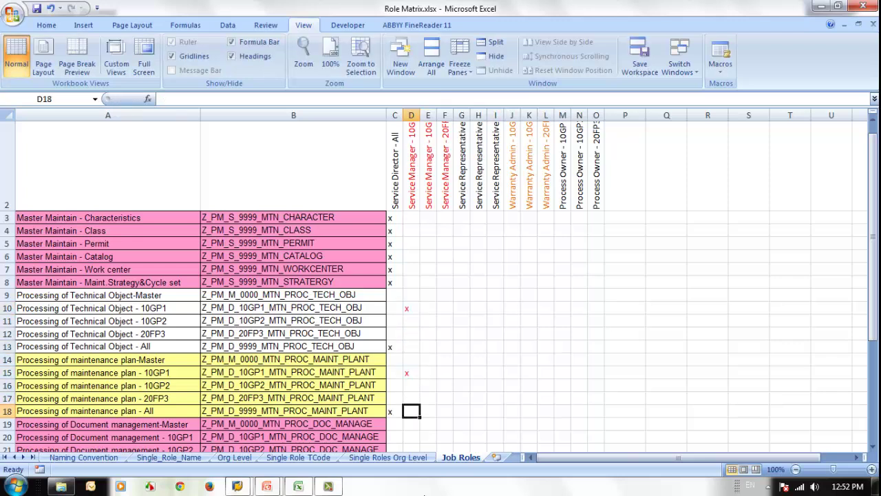
pyautogui.write('x')
pyautogui.press('Down')
# Step: Mark the Warranty master - 10GP1 role for the Service Manager - 10GP1 with x in D25
pyautogui.press('Down')
pyautogui.press('Down')
pyautogui.press('Down')
pyautogui.press('Down')
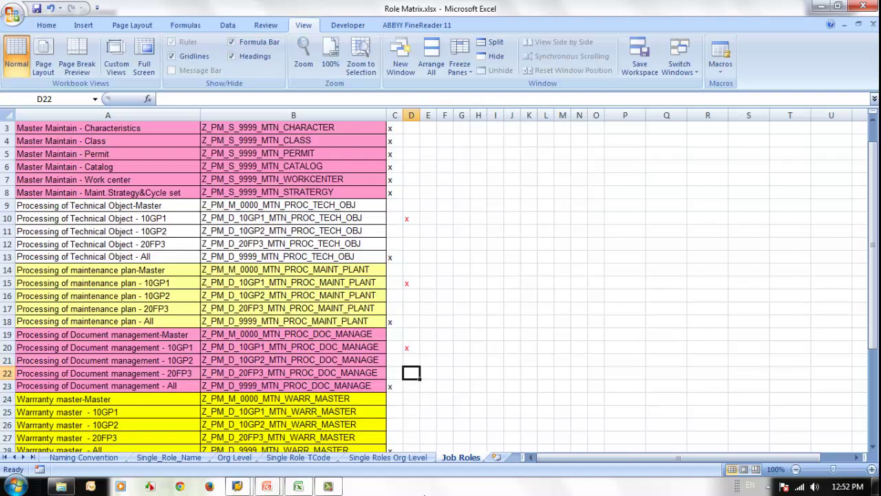
pyautogui.write('x')
pyautogui.press('Down')
# Step: Mark Creation of Notification - 10GP1 for the Service Manager - 10GP1 with x in D30
pyautogui.press('Down')
pyautogui.press('Down')
pyautogui.press('Down')
pyautogui.press('Down')
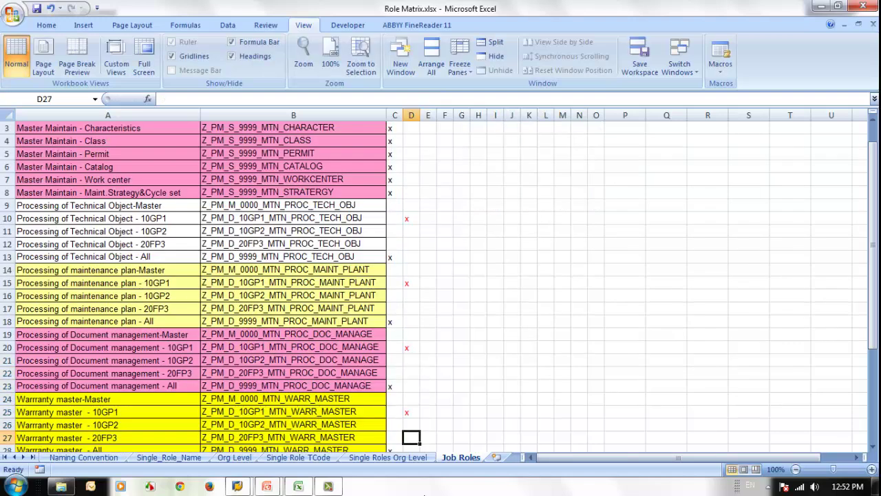
pyautogui.write('x')
pyautogui.press('Down')
# Step: Mark Put in process of Notification - 10GP1 for the Service Manager - 10GP1 with x in D35
pyautogui.press('Down')
pyautogui.press('Down')
pyautogui.press('Down')
pyautogui.press('Down')
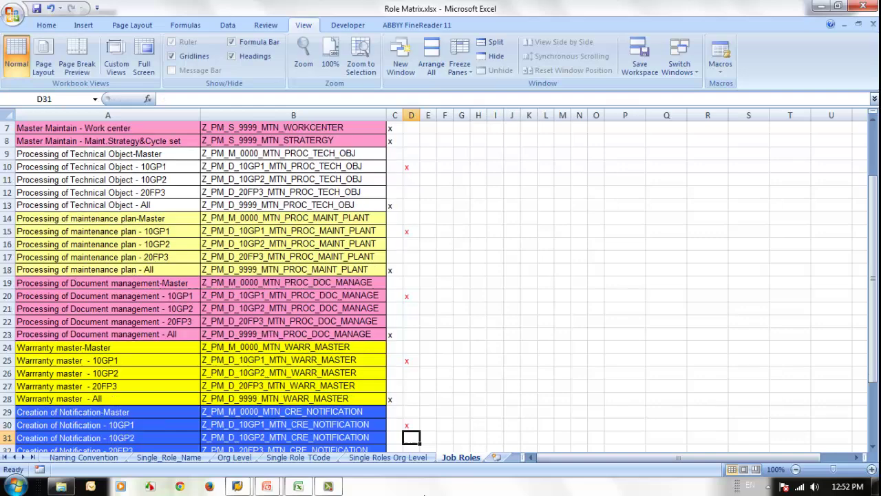
pyautogui.write('x')
pyautogui.press('Down')
pyautogui.press('Down')
pyautogui.press('Down')
pyautogui.press('Down')
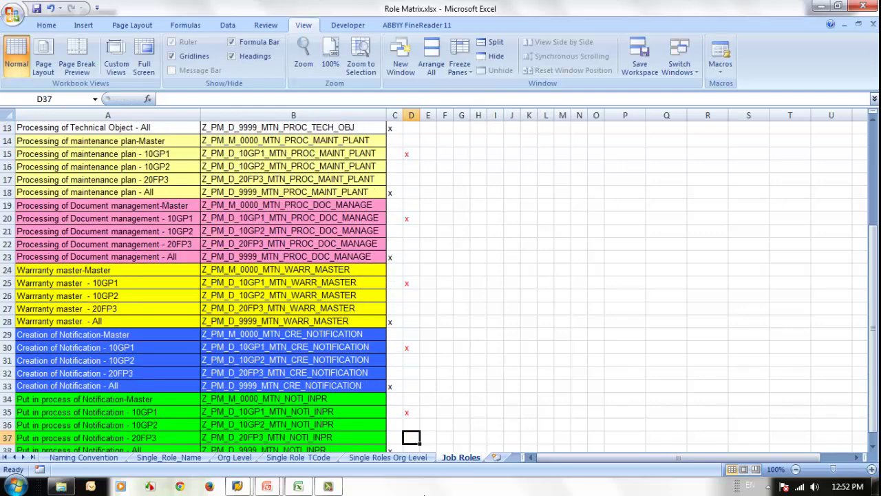
# Step: Mark Processing of Technical Object - 10GP2 for the Service Manager - 10GP2 with x in E11
pyautogui.press('Up')
pyautogui.press('Up')
pyautogui.press('Up')
pyautogui.press('Up')
pyautogui.press('Up')
pyautogui.press('Up')
pyautogui.press('Up')
pyautogui.press('Up')
pyautogui.press('Up')
pyautogui.press('Up')
pyautogui.press('Up')
pyautogui.press('Up')
pyautogui.press('Up')
pyautogui.press('Up')
pyautogui.press('Up')
pyautogui.press('Up')
pyautogui.press('Up')
pyautogui.press('Up')
pyautogui.press('Up')
pyautogui.press('Up')
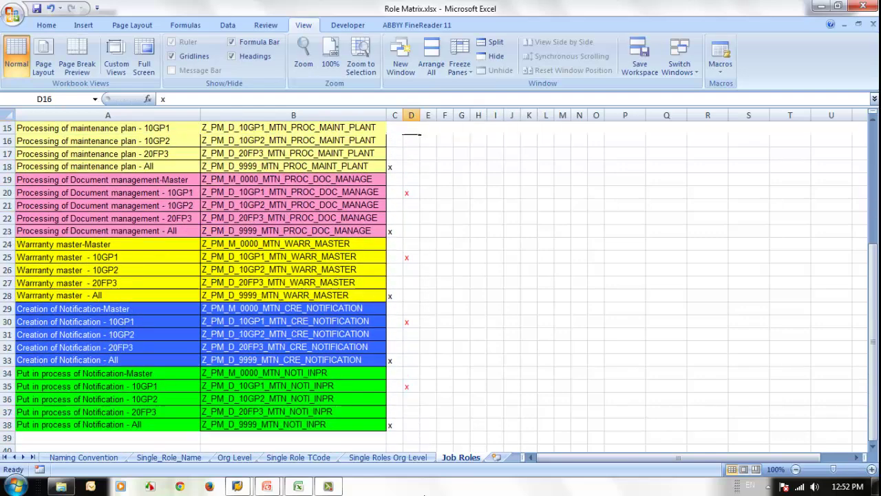
pyautogui.press('Down')
pyautogui.press('Right')
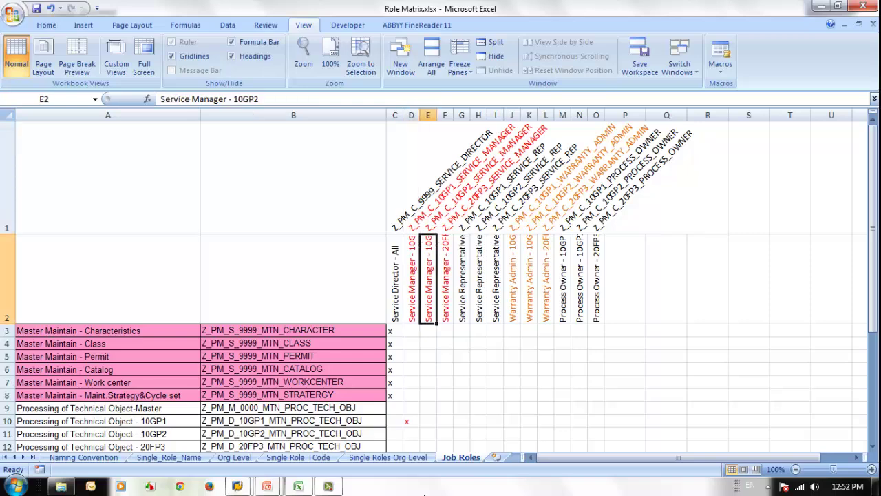
pyautogui.press('Down')
pyautogui.press('Down')
pyautogui.press('Down')
pyautogui.press('Down')
pyautogui.press('Down')
pyautogui.press('Down')
pyautogui.press('Down')
pyautogui.press('Down')
pyautogui.press('Down')
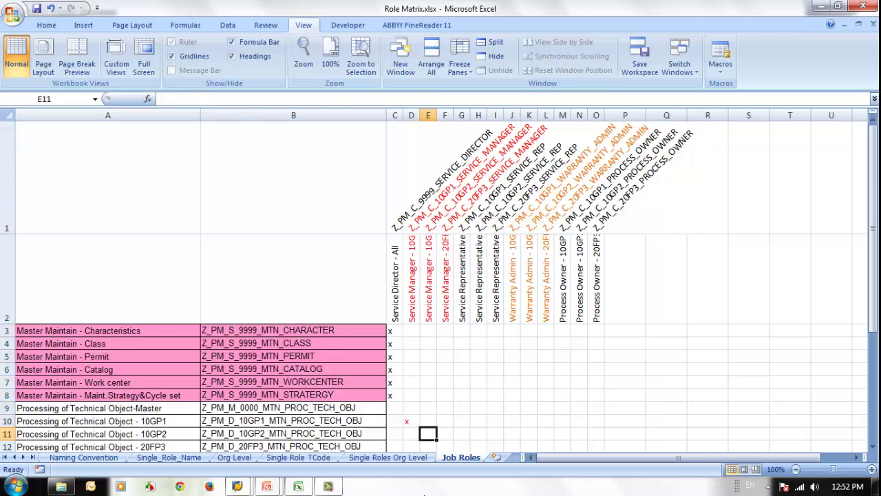
pyautogui.write('x')
# Step: Mark Processing of maintenance plan - 10GP2 for the Service Manager - 10GP2 with x in E16
pyautogui.press('Down')
pyautogui.press('Down')
pyautogui.press('Down')
pyautogui.press('Down')
pyautogui.press('Down')
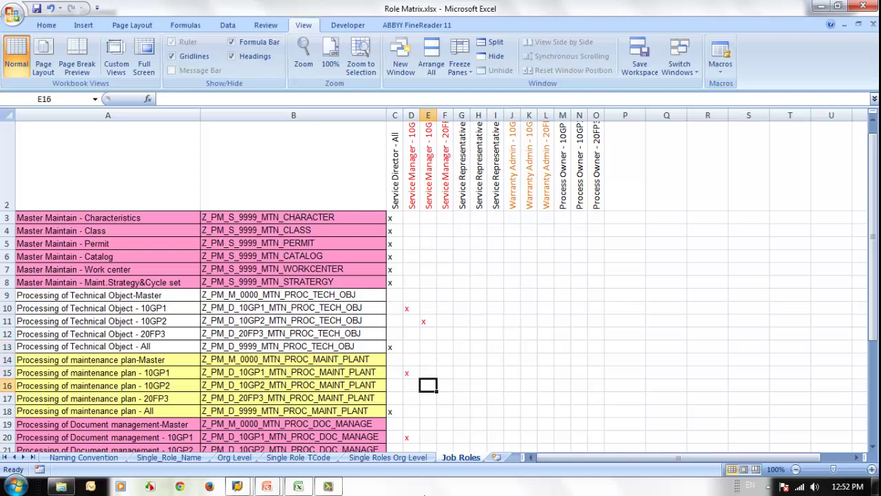
pyautogui.write('x')
# Step: Mark Processing of Document management - 10GP2 for the Service Manager - 10GP2 with x in E21
pyautogui.press('Down')
pyautogui.press('Down')
pyautogui.press('Down')
pyautogui.press('Down')
pyautogui.press('Down')
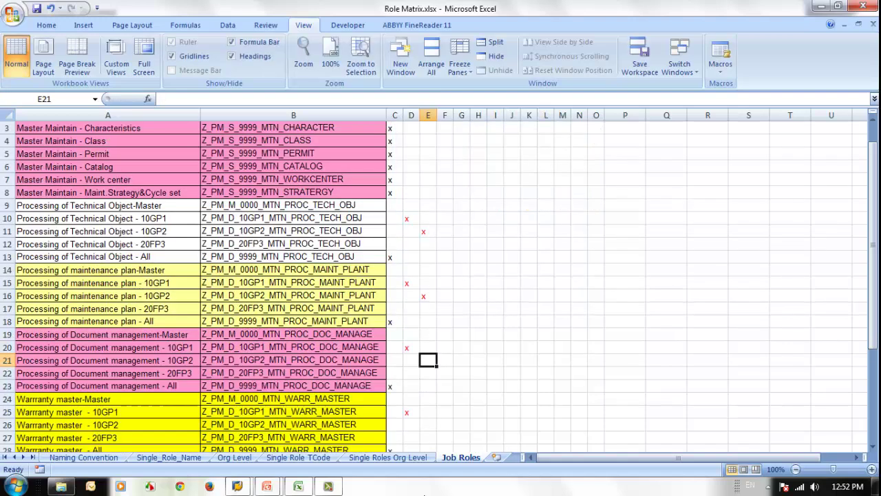
pyautogui.write('x')
# Step: Mark the Warranty master - 10GP2 role for the Service Manager - 10GP2 with x in E26
pyautogui.press('Down')
pyautogui.press('Down')
pyautogui.press('Down')
pyautogui.press('Down')
pyautogui.press('Down')
pyautogui.write('x')
# Step: Mark Creation of Notification - 10GP2 for the Service Manager - 10GP2 with x in E31
pyautogui.press('Down')
pyautogui.press('Down')
pyautogui.press('Down')
pyautogui.press('Down')
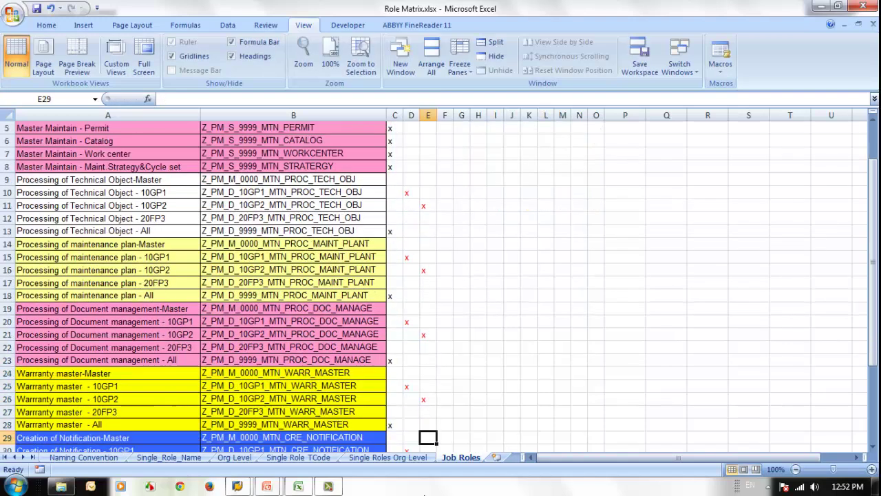
# Step: Mark the 10GP2 roles for Creation of Notification and Put in process of Notification with x in column E (E31, E36)
pyautogui.press('Down')
pyautogui.write('x')
pyautogui.press('Down')
pyautogui.press('Down')
pyautogui.press('Down')
pyautogui.press('Down')
pyautogui.press('Down')
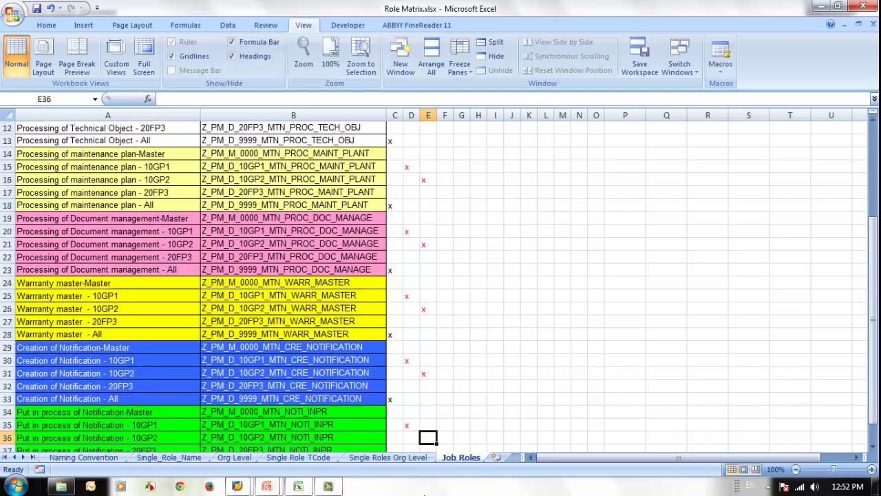
pyautogui.write('x')
pyautogui.press('Down')
pyautogui.press('Down')
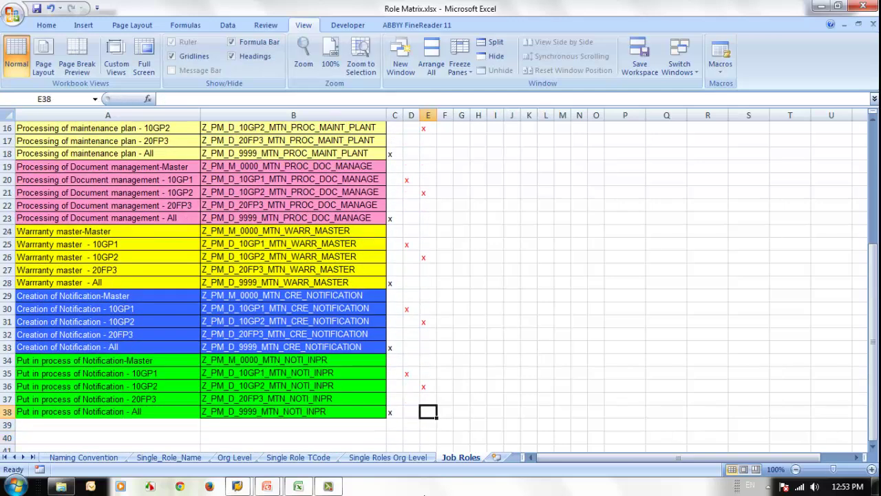
# Step: Mark the 20FP3 roles for Put in process of Notification and Creation of Notification with x in column F (F37, F32)
pyautogui.press('Up')
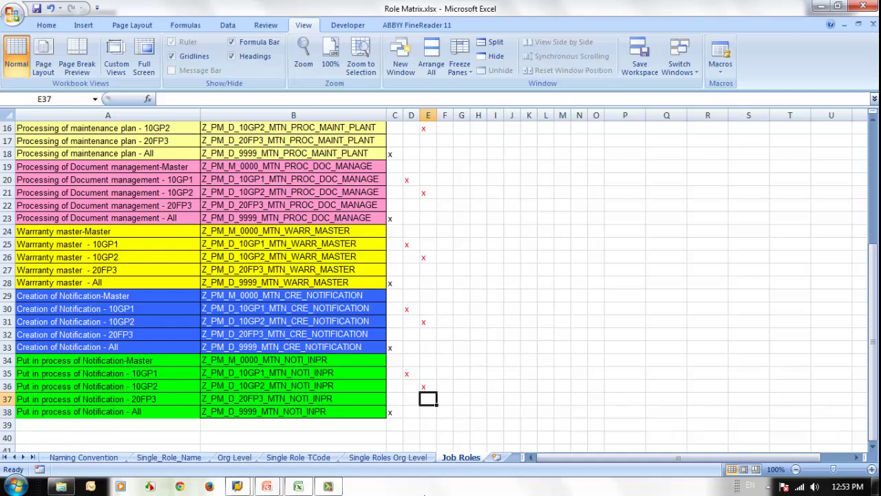
pyautogui.press('Right')
pyautogui.write('x')
pyautogui.press('Up')
pyautogui.press('Up')
pyautogui.press('Up')
pyautogui.press('Up')
pyautogui.press('Up')
pyautogui.write('x')
# Step: Mark the 20FP3 roles for Warranty master and Processing of Document management with x in column F (F27, F22)
pyautogui.press('Up')
pyautogui.press('Up')
pyautogui.press('Up')
pyautogui.press('Up')
pyautogui.press('Up')
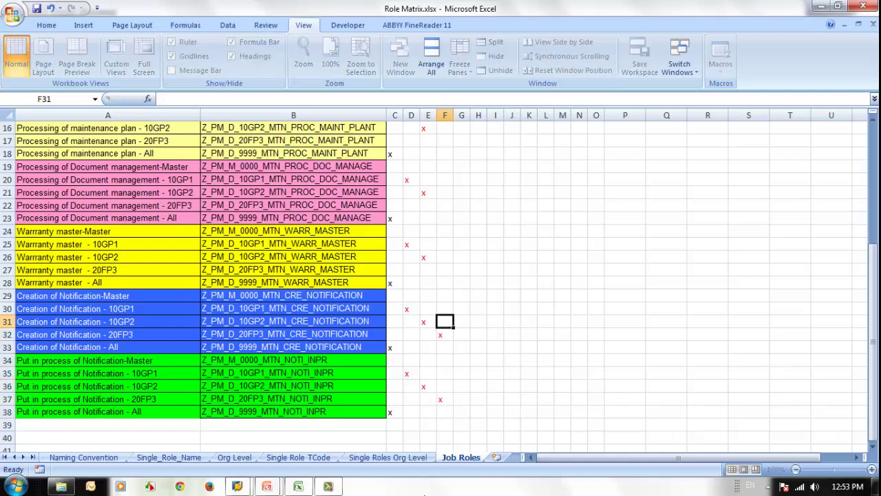
pyautogui.write('x')
pyautogui.press('Up')
pyautogui.press('Up')
pyautogui.press('Up')
pyautogui.press('Up')
pyautogui.press('Up')
pyautogui.write('x')
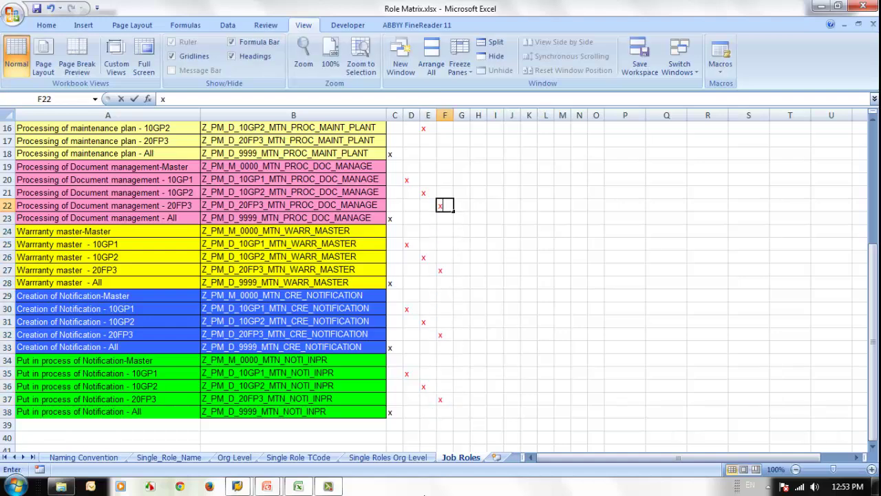
# Step: Mark the 20FP3 roles for Processing of maintenance plan and Processing of Technical Object with x in column F (F17, F12)
pyautogui.press('Up')
pyautogui.press('Up')
pyautogui.press('Up')
pyautogui.press('Up')
pyautogui.press('Up')
pyautogui.write('x')
pyautogui.press('Up')
pyautogui.press('Up')
pyautogui.press('Up')
pyautogui.press('Up')
pyautogui.press('Up')
pyautogui.press('Up')
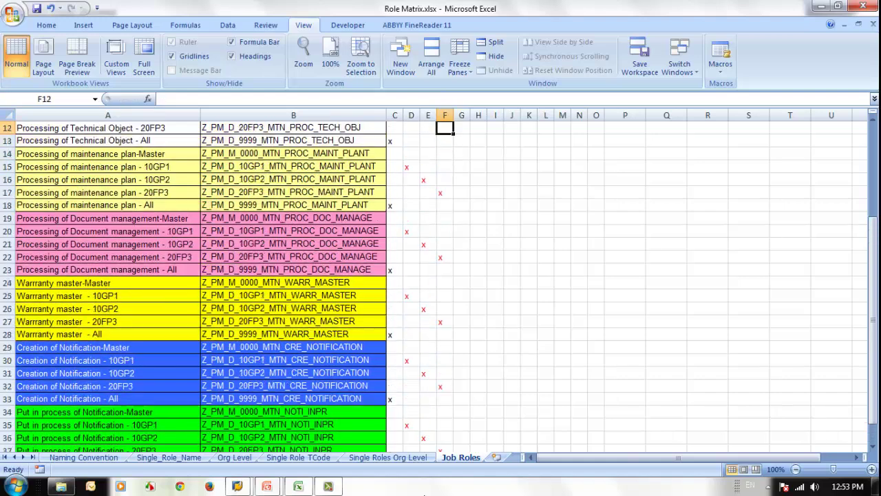
pyautogui.press('Down')
pyautogui.write('x')
# Step: Check the header rows for the Service Manager - 20FP3 and Service Representative - 10GP1 job roles
pyautogui.press('Up')
pyautogui.press('Up')
pyautogui.press('Up')
pyautogui.press('Up')
pyautogui.press('Up')
pyautogui.press('Up')
pyautogui.press('Up')
pyautogui.press('Up')
pyautogui.press('Up')
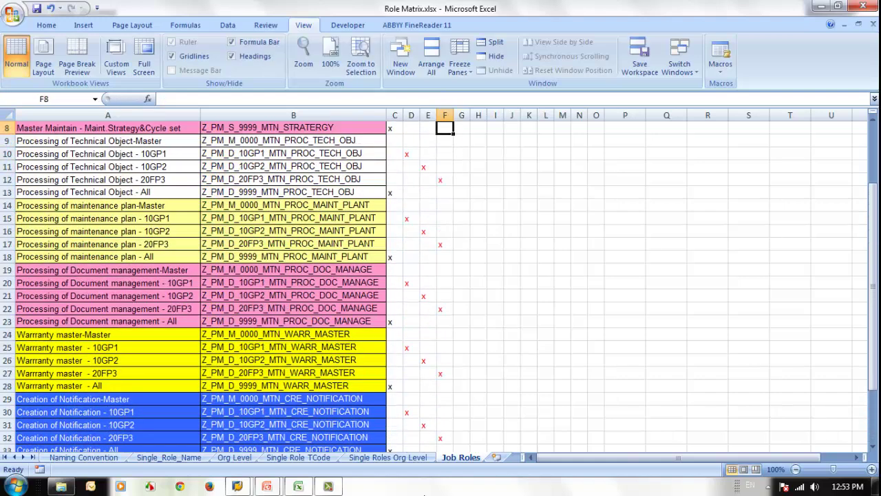
pyautogui.press('Up')
pyautogui.press('Up')
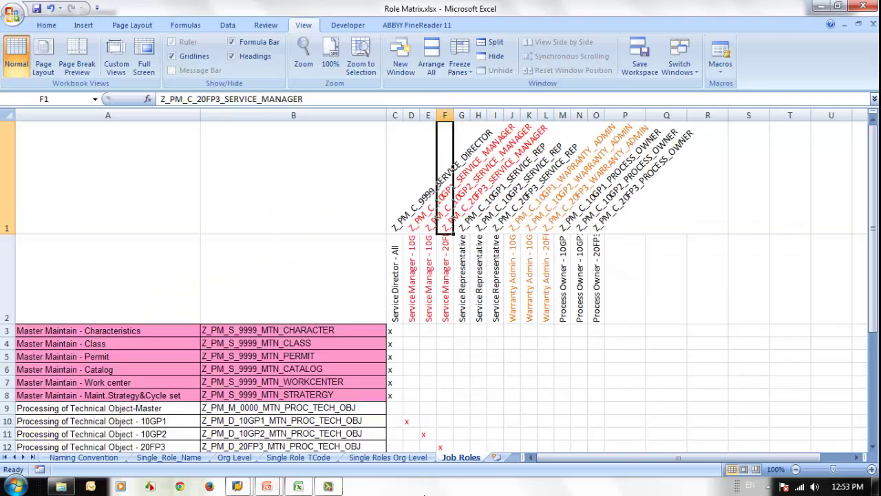
pyautogui.press('Down')
pyautogui.press('Down')
pyautogui.press('Up')
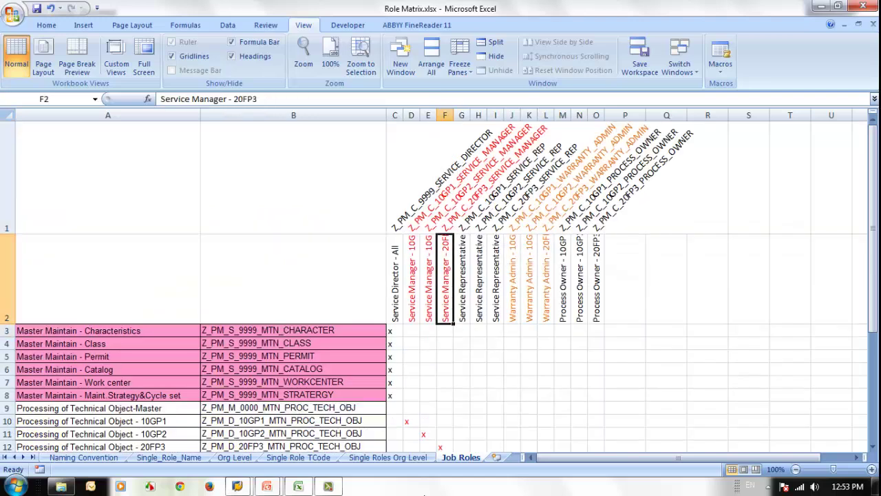
pyautogui.press('Down')
pyautogui.press('Down')
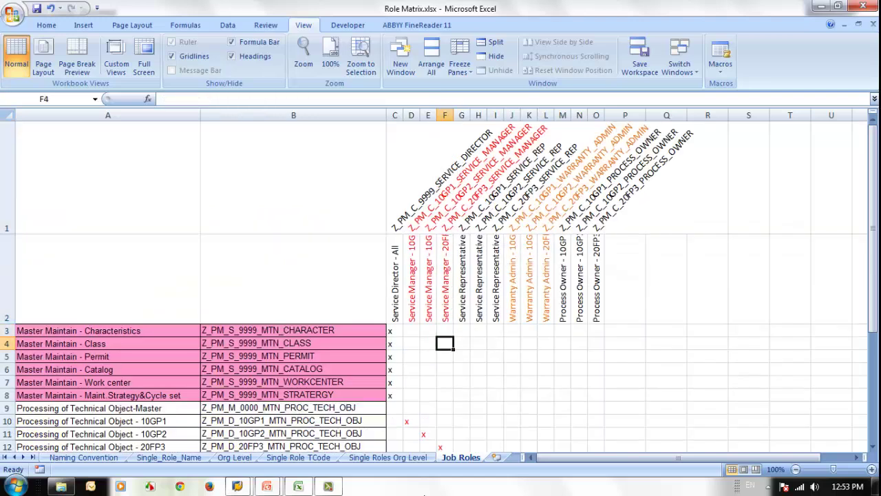
pyautogui.press('Up')
pyautogui.press('Up')
pyautogui.press('Right')
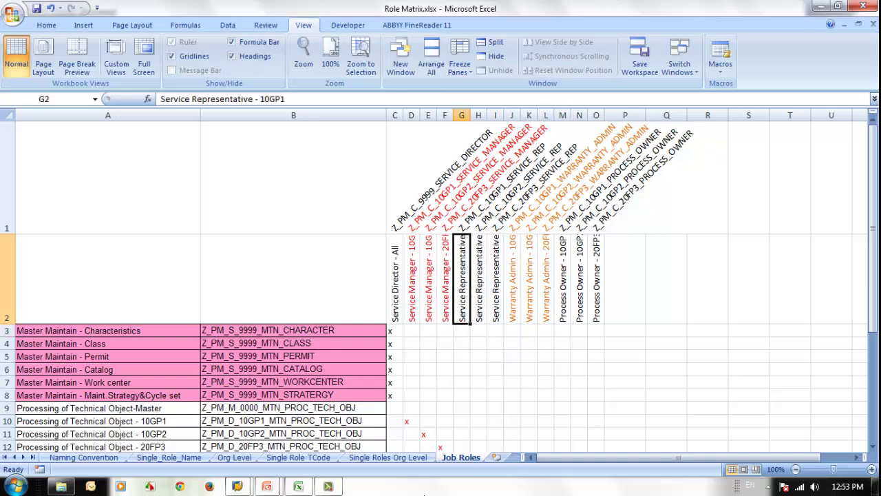
# Step: Assign Creation of Notification - 10GP1 to the Service Representative - 10GP1 job role with an x in G30
pyautogui.press('Down')
pyautogui.press('Down')
pyautogui.press('Down')
pyautogui.press('Down')
pyautogui.press('Down')
pyautogui.press('Down')
pyautogui.press('Down')
pyautogui.press('Down')
pyautogui.press('Down')
pyautogui.press('Down')
pyautogui.press('Down')
pyautogui.press('Down')
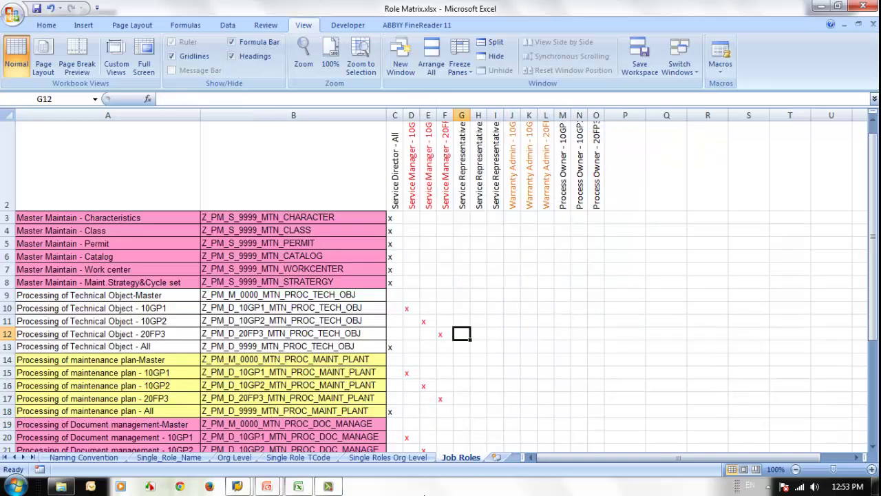
pyautogui.press('Down')
pyautogui.press('Down')
pyautogui.press('Down')
pyautogui.press('Down')
pyautogui.press('Down')
pyautogui.press('Down')
pyautogui.press('Down')
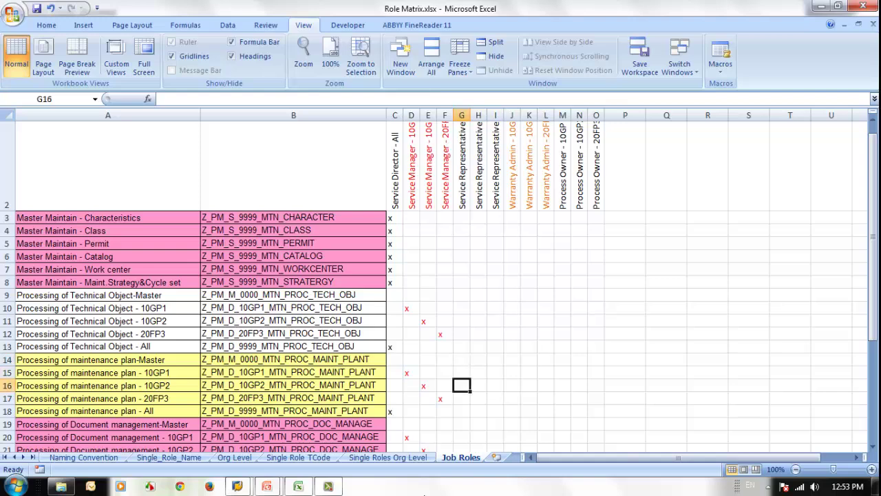
pyautogui.press('Down')
pyautogui.press('Down')
pyautogui.press('Down')
pyautogui.press('Down')
pyautogui.press('Down')
pyautogui.press('Down')
pyautogui.press('Down')
pyautogui.press('Down')
pyautogui.press('Down')
pyautogui.press('Down')
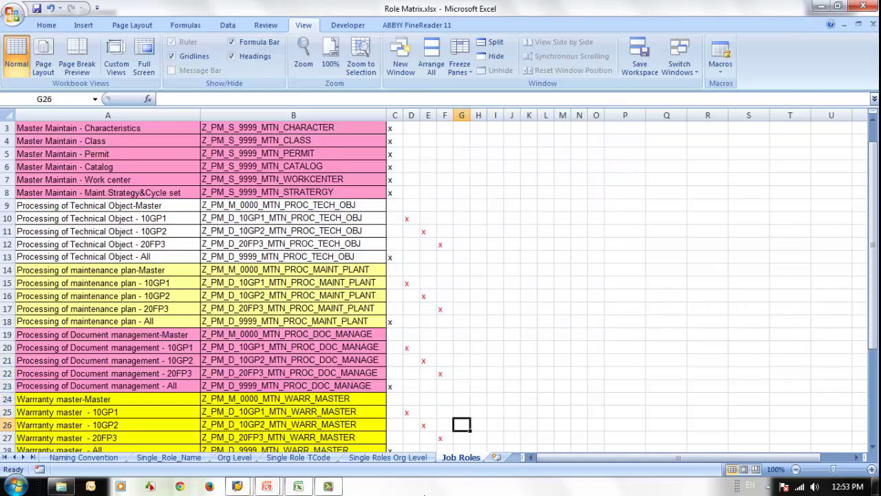
pyautogui.press('Down')
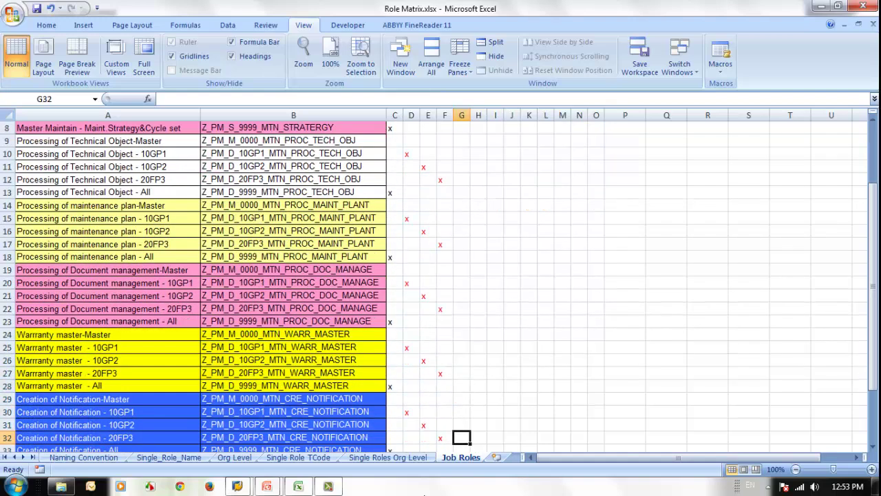
pyautogui.press('Down')
pyautogui.press('Up')
pyautogui.press('Up')
pyautogui.press('Up')
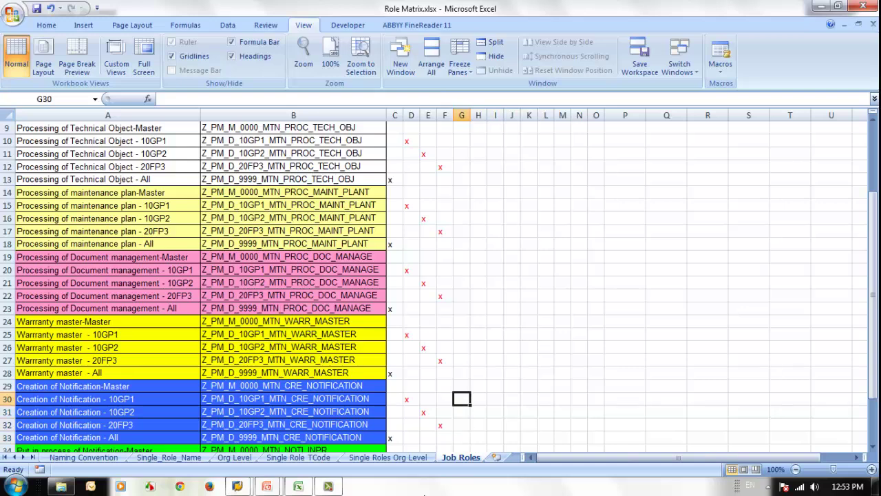
pyautogui.write('z')
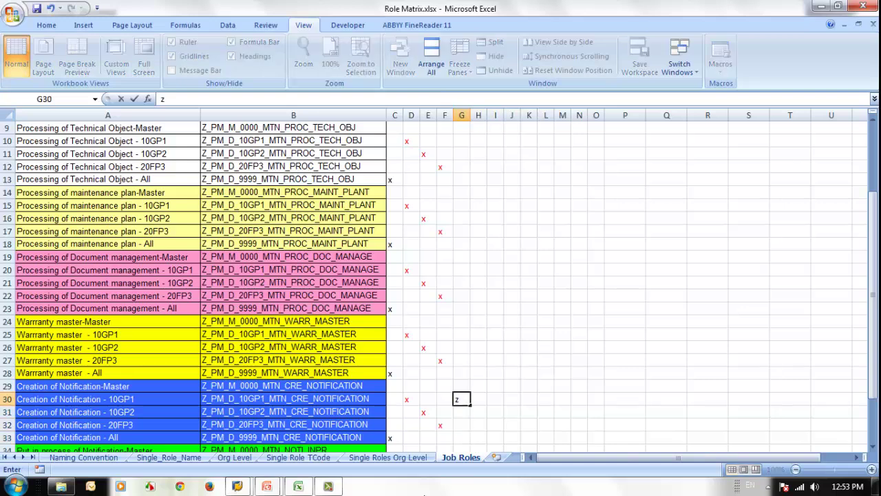
pyautogui.press('BackSpace')
pyautogui.write('x')
pyautogui.press('Tab')
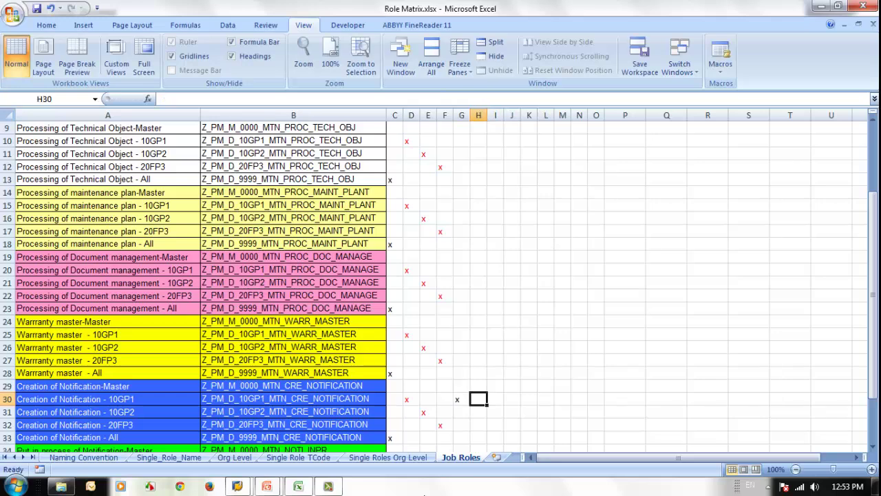
# Step: Assign Creation of Notification - 10GP2 to the 10GP2 Service Representative job role with an x in H31
pyautogui.press('Up')
pyautogui.press('Up')
pyautogui.press('Up')
pyautogui.press('Up')
pyautogui.press('Up')
pyautogui.press('Up')
pyautogui.press('Up')
pyautogui.press('Up')
pyautogui.press('Up')
pyautogui.press('Up')
pyautogui.press('Up')
pyautogui.press('Up')
pyautogui.press('Up')
pyautogui.press('Up')
pyautogui.press('Up')
pyautogui.press('Up')
pyautogui.press('Up')
pyautogui.press('Up')
pyautogui.press('Up')
pyautogui.press('Up')
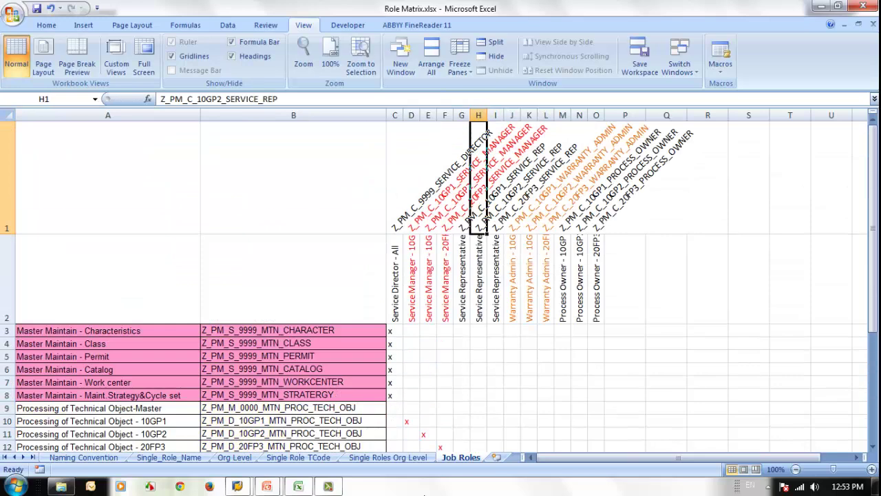
pyautogui.press('Down')
pyautogui.press('Down')
pyautogui.press('Down')
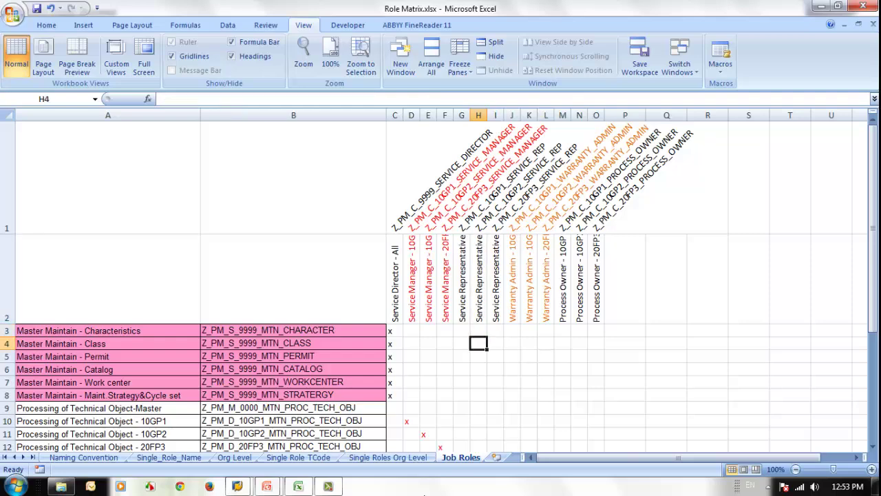
pyautogui.press('Down')
pyautogui.press('Down')
pyautogui.press('Down')
pyautogui.press('Down')
pyautogui.press('Down')
pyautogui.press('Down')
pyautogui.press('Down')
pyautogui.press('Down')
pyautogui.press('Down')
pyautogui.press('Down')
pyautogui.press('Down')
pyautogui.press('Down')
pyautogui.press('Down')
pyautogui.press('Down')
pyautogui.press('Down')
pyautogui.press('Down')
pyautogui.press('Down')
pyautogui.press('Down')
pyautogui.press('Down')
pyautogui.press('Down')
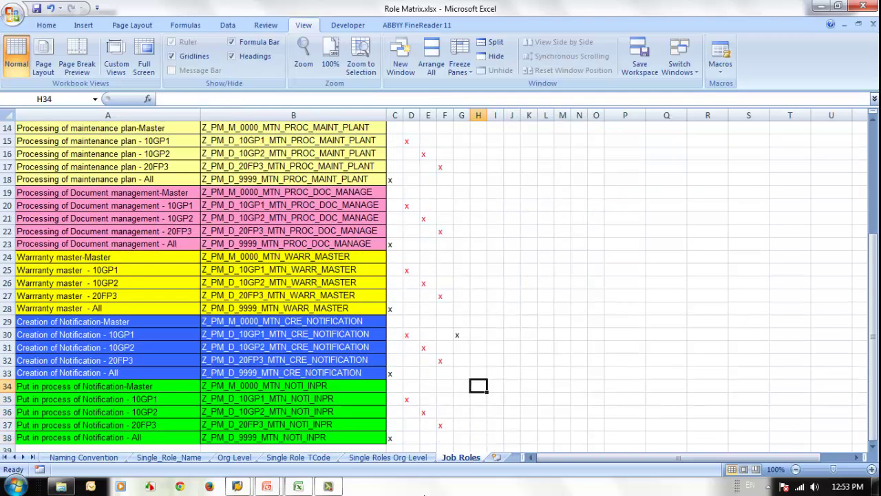
pyautogui.press('Up')
pyautogui.press('Up')
pyautogui.press('Up')
pyautogui.write('x')
pyautogui.press('Return')
# Step: Assign Creation of Notification - 20FP3 to the 20FP3 Service Representative job role with an x in I32
pyautogui.press('Right')
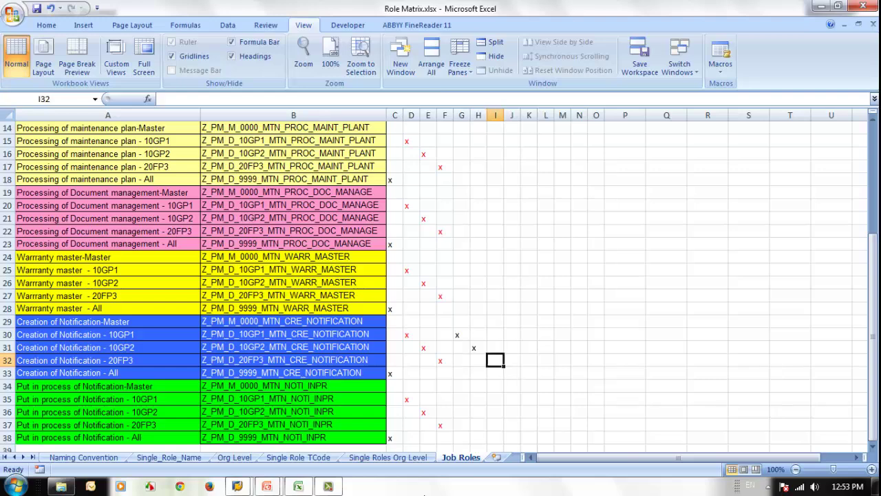
pyautogui.write('x')
pyautogui.press('End')
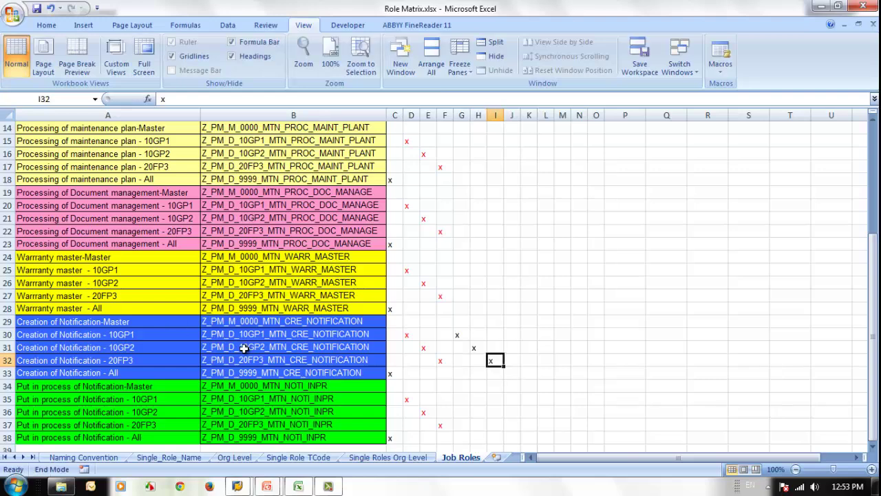
# Step: Check the header rows for the Warranty Admin job roles in columns J to L
pyautogui.press('Up')
pyautogui.press('Right')
pyautogui.press('Down')
pyautogui.press('Down')
pyautogui.press('Down')
pyautogui.press('Down')
pyautogui.press('Down')
pyautogui.press('Down')
pyautogui.press('Down')
pyautogui.press('Down')
pyautogui.press('Down')
pyautogui.press('Down')
pyautogui.press('Down')
pyautogui.press('Down')
pyautogui.press('Down')
pyautogui.press('Down')
pyautogui.press('Down')
pyautogui.press('Down')
pyautogui.press('Down')
pyautogui.press('Down')
pyautogui.press('Down')
pyautogui.press('Down')
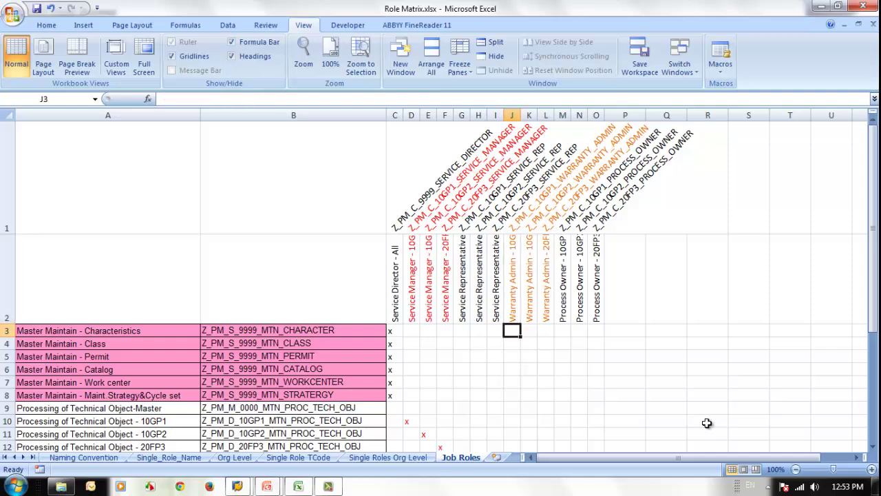
# Step: Assign the Warranty master 10GP1, 10GP2 and 20FP3 roles to the matching Warranty Admin job roles with an x in J25, K26 and L27
pyautogui.press('Down')
pyautogui.press('Down')
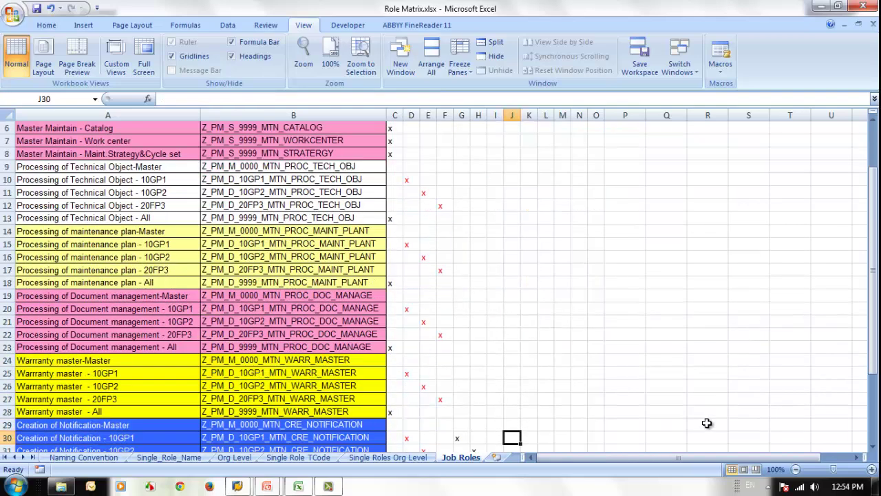
pyautogui.press('Up')
pyautogui.press('Up')
pyautogui.press('Up')
pyautogui.press('Up')
pyautogui.press('Up')
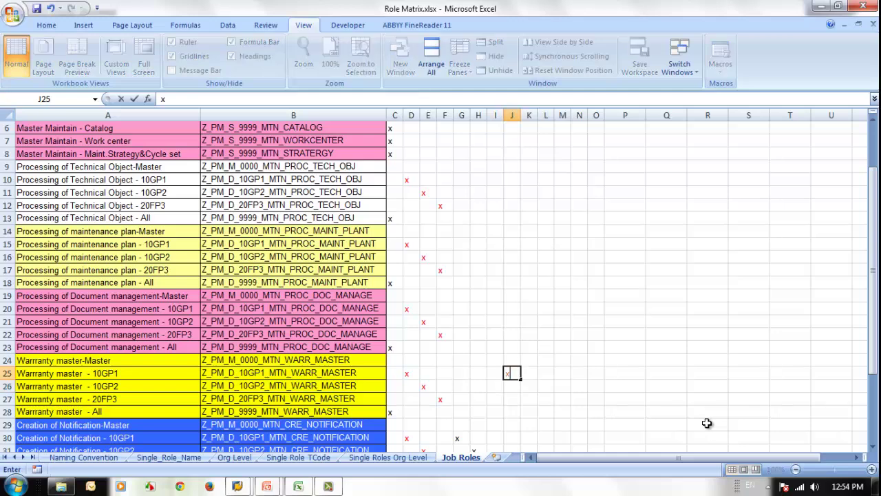
pyautogui.write('x')
pyautogui.press('Return')
pyautogui.press('Right')
pyautogui.write('x')
pyautogui.press('Return')
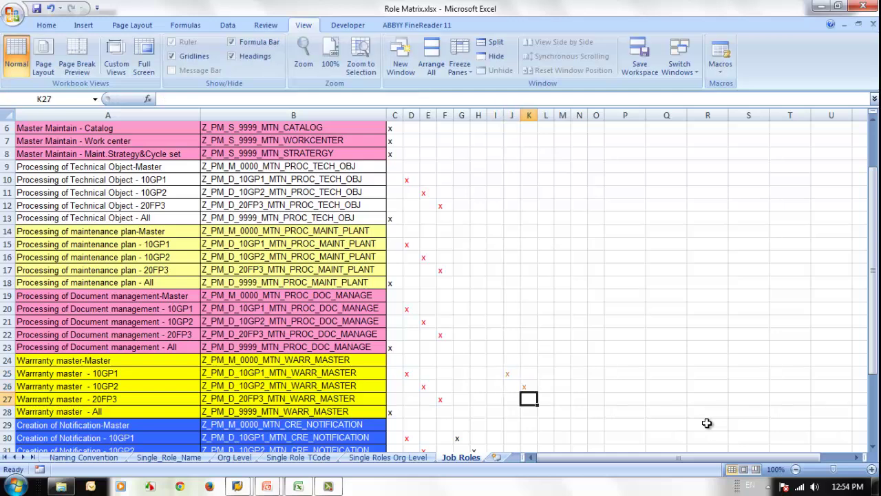
pyautogui.write('x')
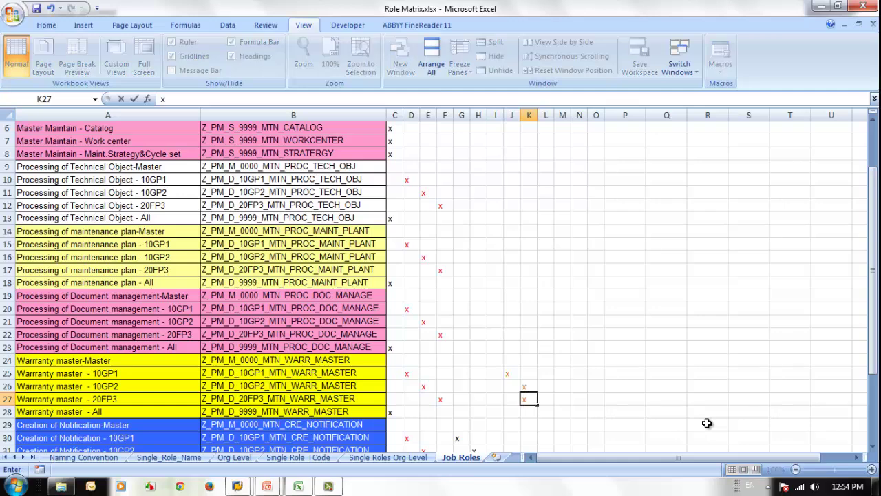
pyautogui.press('Right')
pyautogui.scroll(-2, 707, 423)
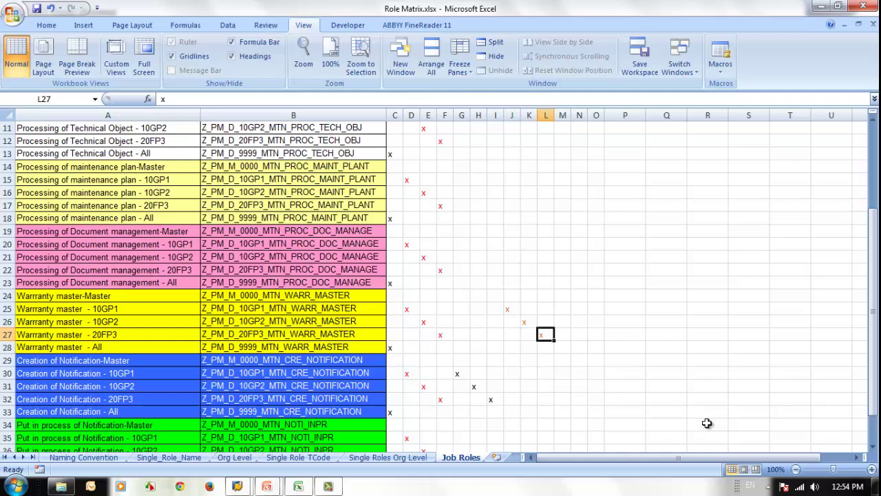
# Step: Assign Put in process of Notification - 10GP1 to the 10GP1 Warranty Admin job role with an x in J35
pyautogui.press('Down')
pyautogui.press('Down')
pyautogui.press('Down')
pyautogui.press('Down')
pyautogui.press('Down')
pyautogui.press('Down')
pyautogui.press('Down')
pyautogui.press('Down')
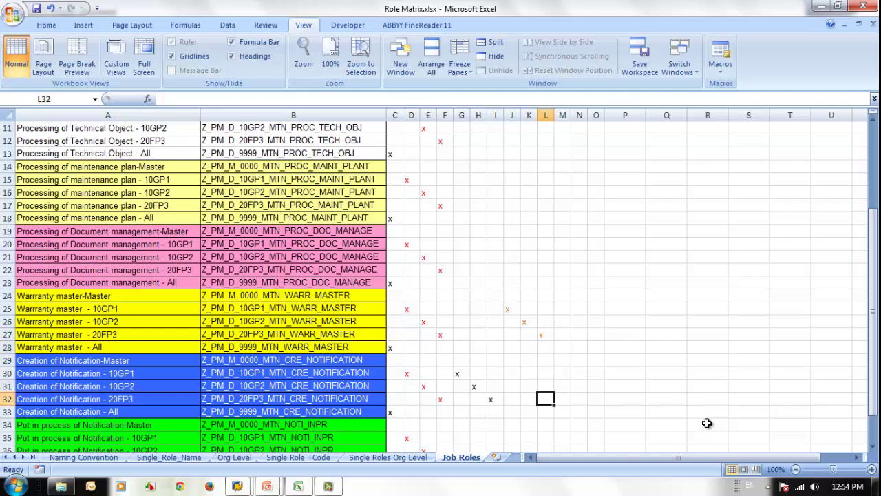
pyautogui.press('Up')
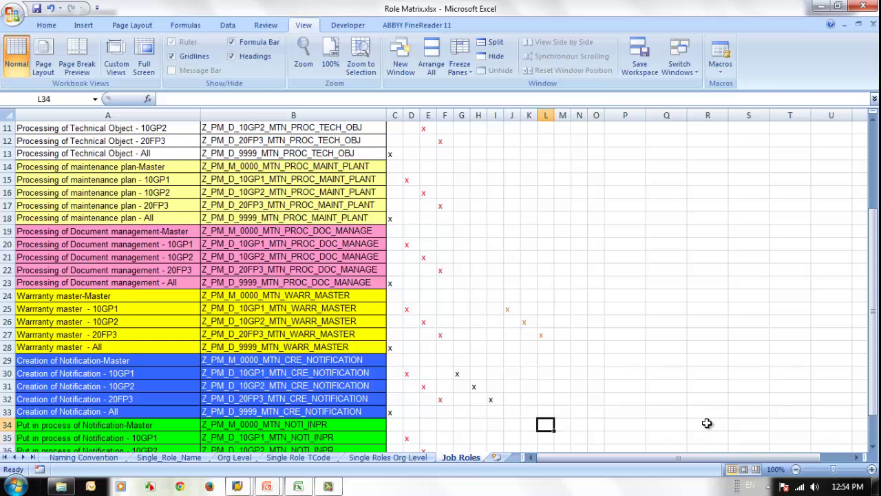
pyautogui.press('Down')
pyautogui.press('Left')
pyautogui.press('Left')
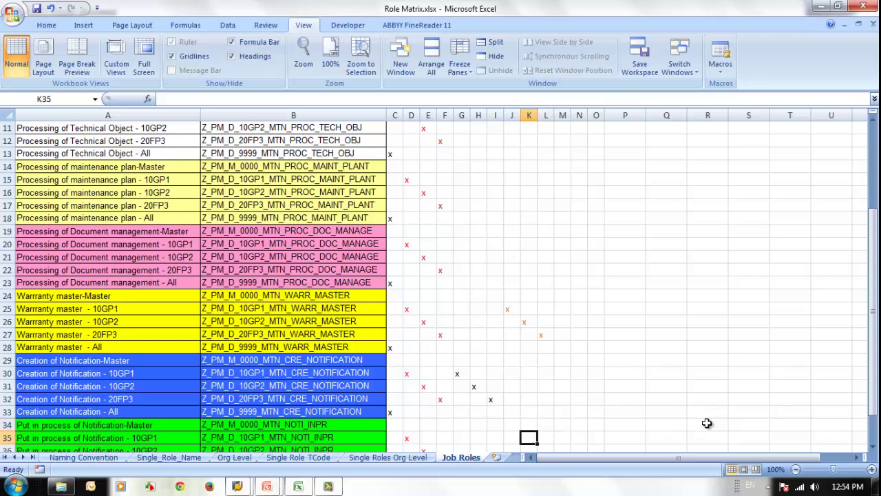
pyautogui.write('x')
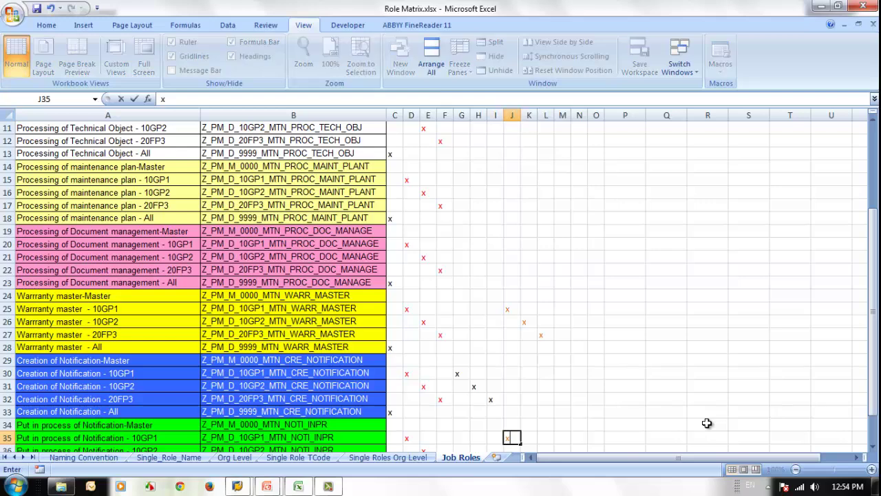
pyautogui.press('Return')
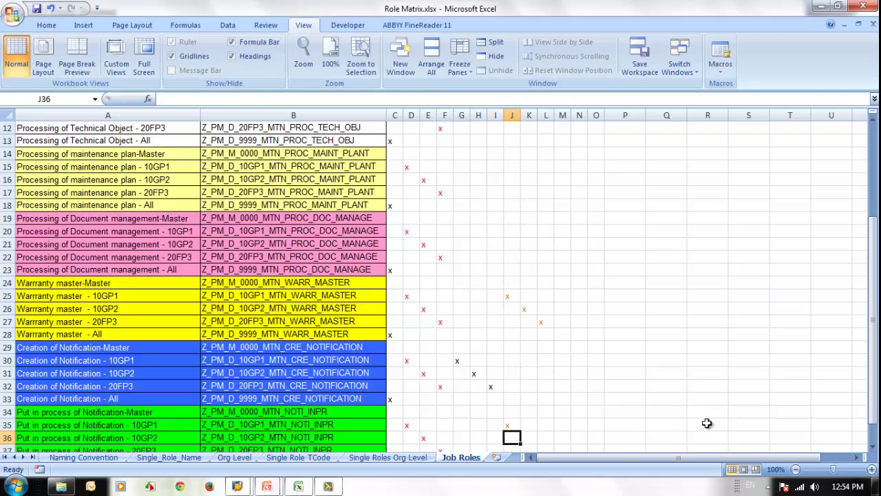
# Step: Assign Put in process of Notification 10GP2 and 20FP3 to the matching Warranty Admin job roles with an x in K36 and L37
pyautogui.press('Right')
pyautogui.write('x')
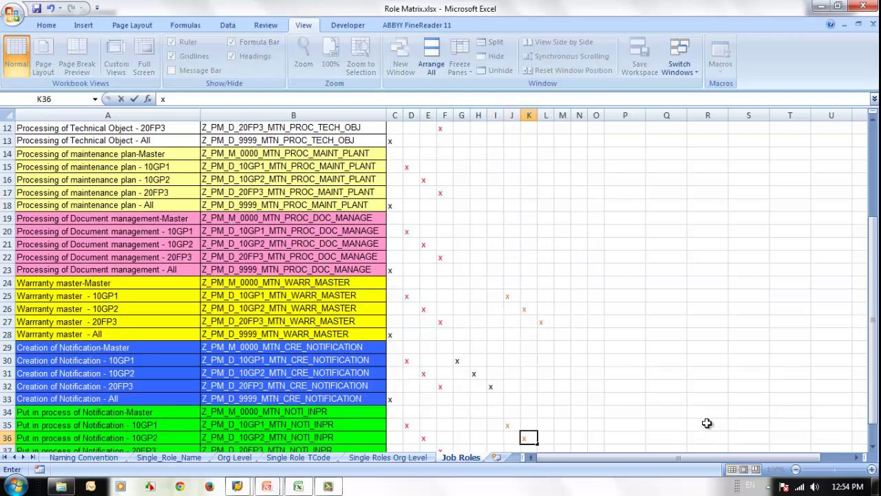
pyautogui.press('Return')
pyautogui.press('Right')
pyautogui.write('x')
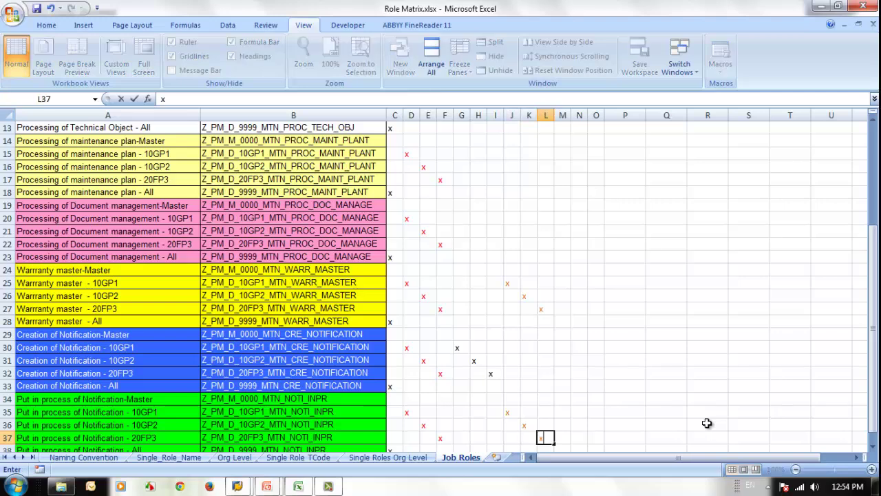
pyautogui.press('Return')
# Step: Review the Warranty Admin assignments for Put in process of Notification in J35, K36 and L37
pyautogui.press('Up')
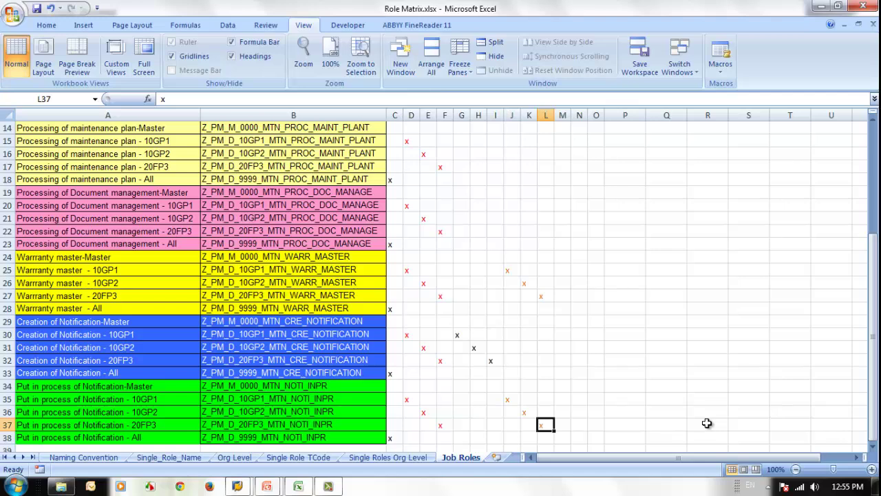
pyautogui.press('Left')
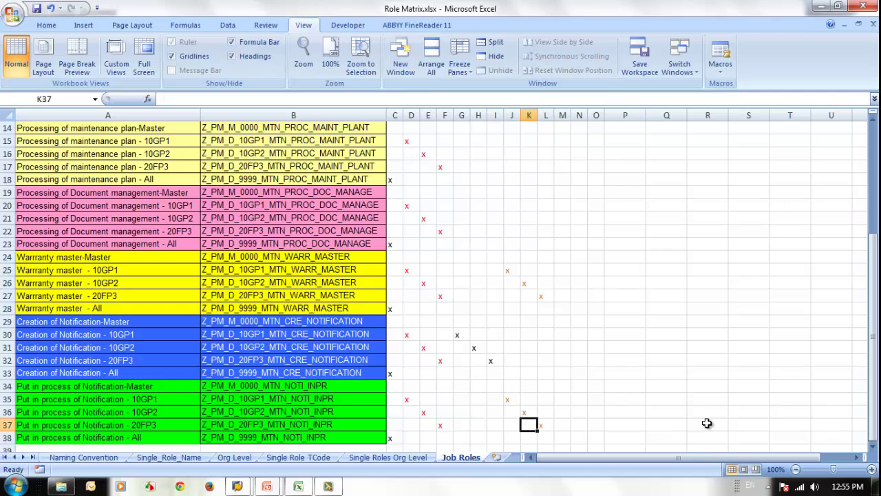
pyautogui.press('Left')
pyautogui.press('Up')
pyautogui.press('Up')
pyautogui.press('Down')
pyautogui.press('Right')
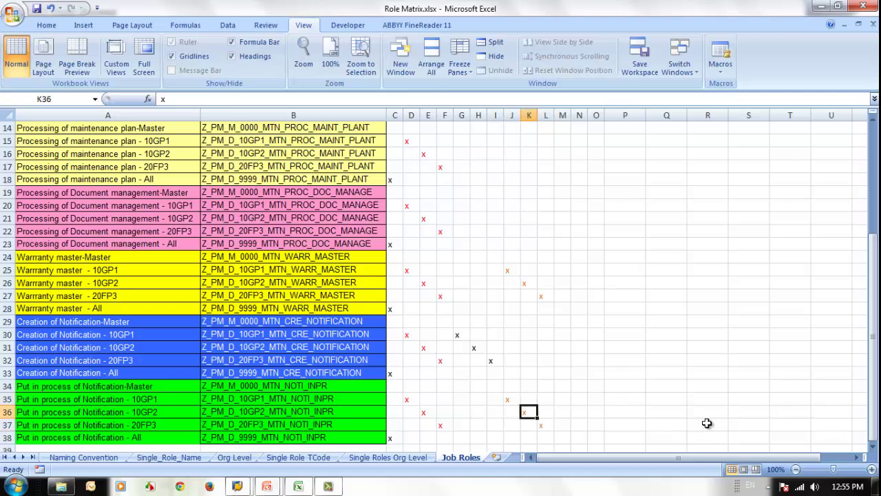
pyautogui.press('Down')
pyautogui.press('Right')
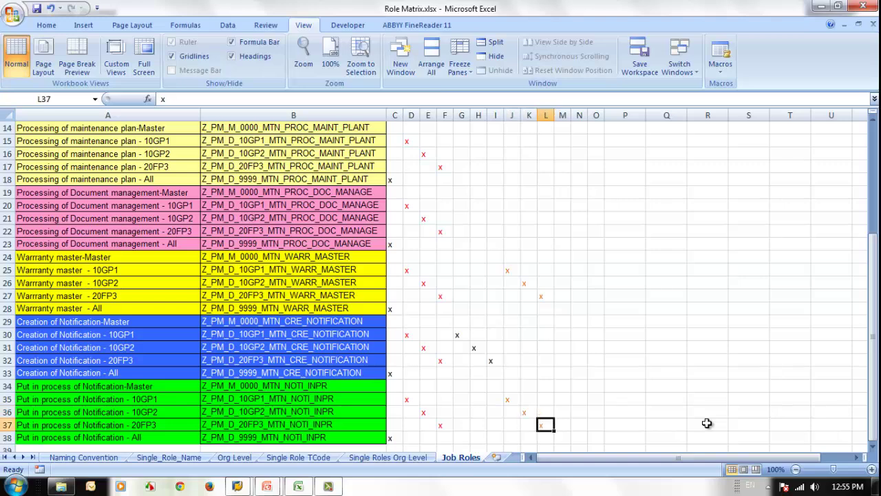
pyautogui.press('Up')
pyautogui.press('Left')
pyautogui.press('Up')
pyautogui.press('Left')
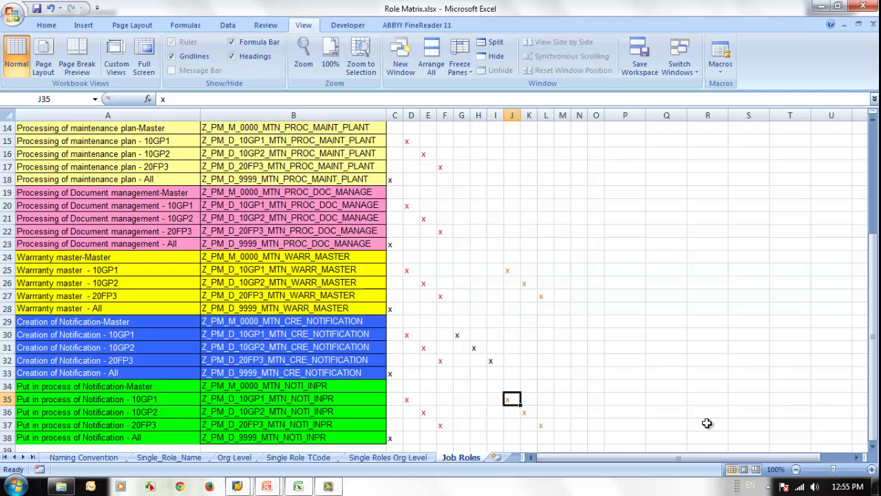
# Step: Check the header rows for the Warranty Admin and Process Owner job roles
pyautogui.press('Up')
pyautogui.press('Up')
pyautogui.press('Up')
pyautogui.press('Up')
pyautogui.press('Up')
pyautogui.press('Up')
pyautogui.press('Up')
pyautogui.press('Up')
pyautogui.press('Up')
pyautogui.press('Up')
pyautogui.press('Up')
pyautogui.press('Up')
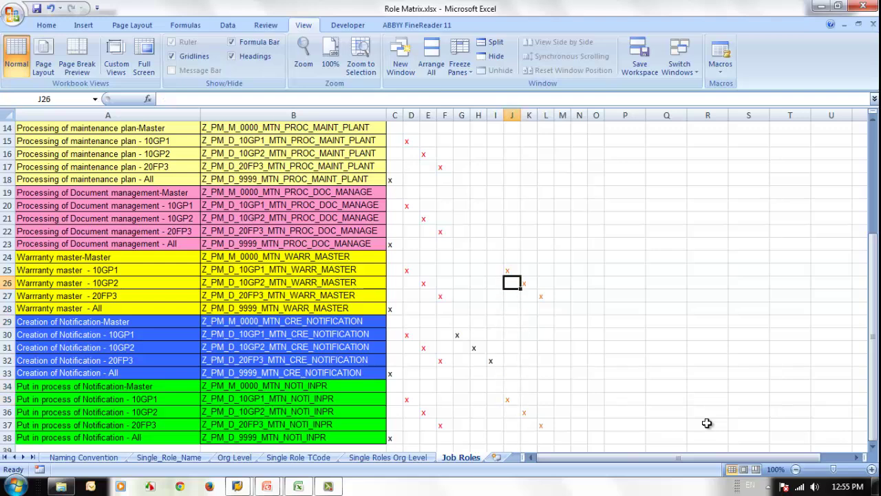
pyautogui.press('Up')
pyautogui.press('Up')
pyautogui.press('Up')
pyautogui.press('Up')
pyautogui.press('Up')
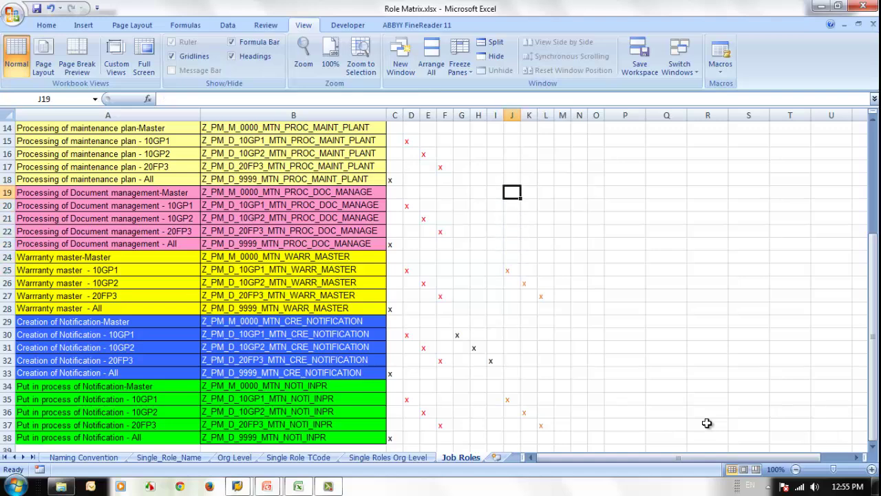
pyautogui.press('Up')
pyautogui.press('Up')
pyautogui.press('Up')
pyautogui.press('Up')
pyautogui.press('Up')
pyautogui.press('Up')
pyautogui.press('Up')
pyautogui.press('Up')
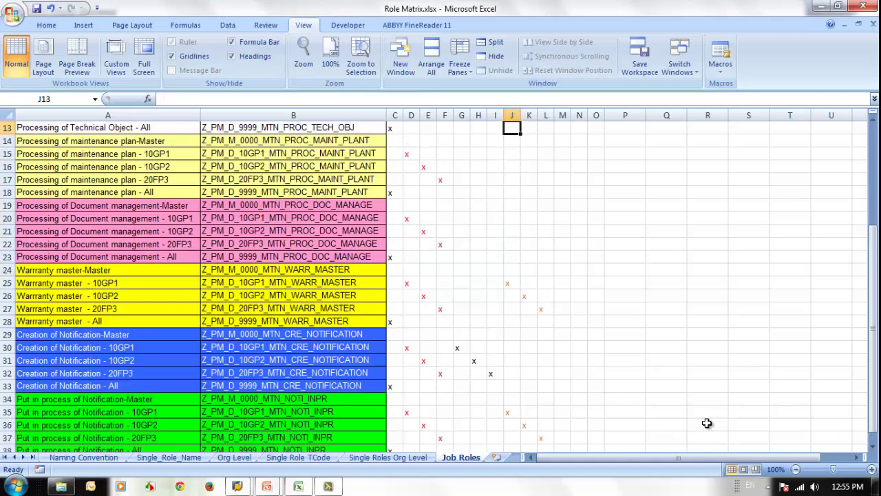
pyautogui.press('Up')
pyautogui.press('Up')
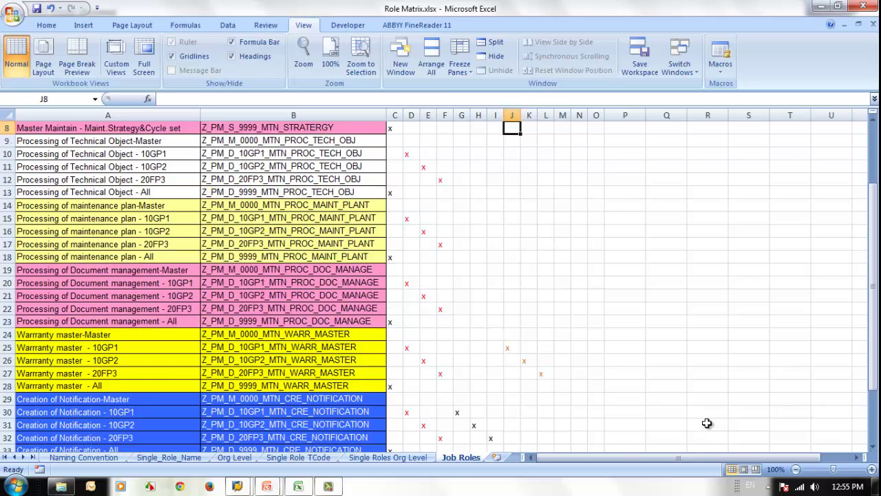
pyautogui.press('Up')
pyautogui.press('Up')
pyautogui.press('Up')
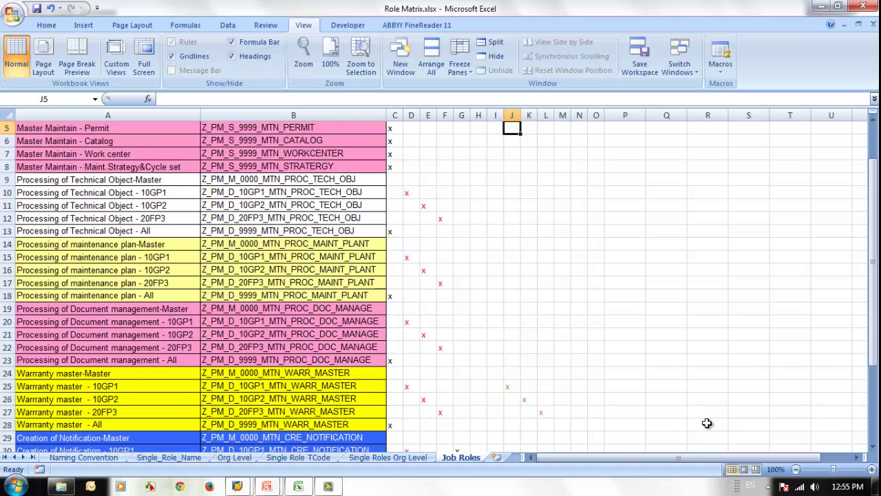
pyautogui.press('Up')
pyautogui.press('Up')
pyautogui.press('Up')
pyautogui.press('Up')
pyautogui.press('Down')
pyautogui.press('Down')
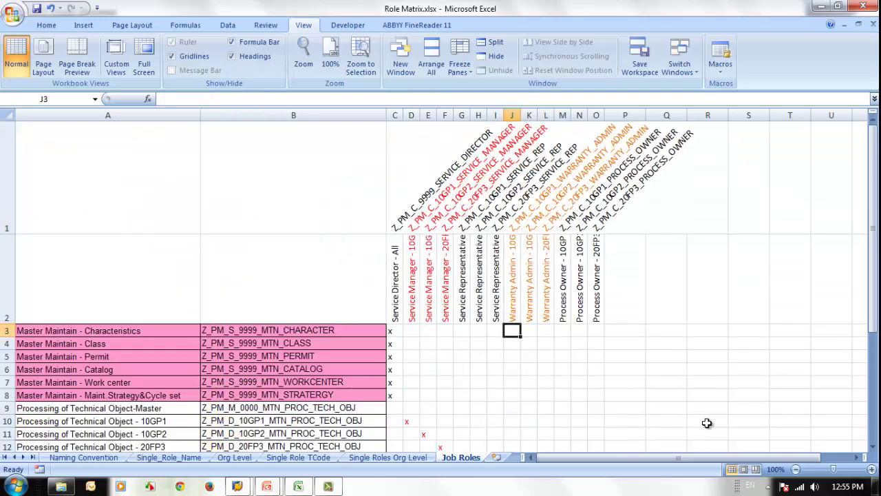
pyautogui.press('Up')
pyautogui.press('Right')
pyautogui.press('Right')
pyautogui.press('Right')
pyautogui.press('Down')
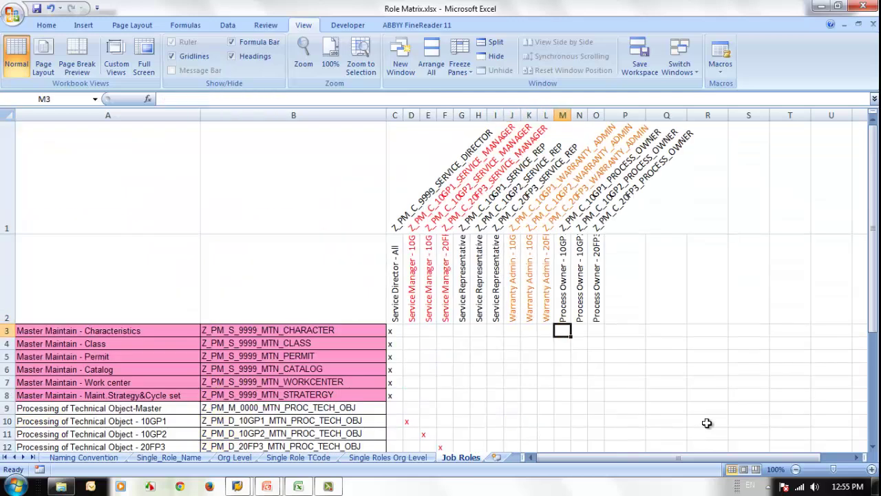
# Step: Assign Processing of Technical Object - 10GP1 to the 10GP1 Process Owner job role with an x in M10
pyautogui.press('Down')
pyautogui.press('Down')
pyautogui.press('Down')
pyautogui.press('Down')
pyautogui.press('Down')
pyautogui.press('Down')
pyautogui.press('Down')
pyautogui.press('Down')
pyautogui.press('Down')
pyautogui.press('Up')
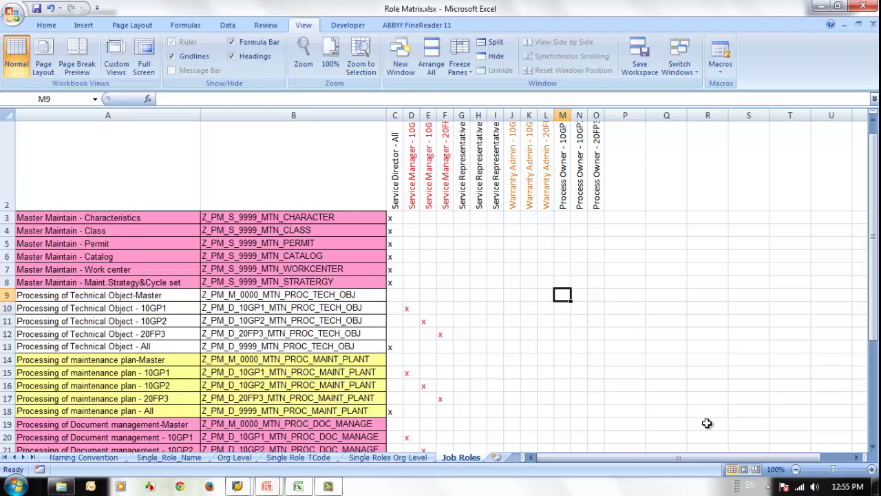
pyautogui.press('Down')
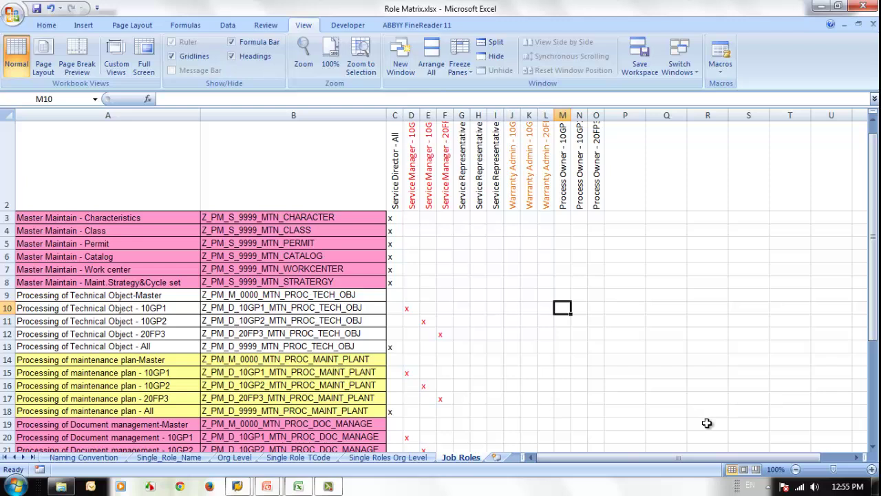
pyautogui.write('x')
pyautogui.press('Return')
# Step: Assign Processing of Technical Object 10GP2 and 20FP3 to the matching Process Owner job roles with an x in N11 and O12
pyautogui.press('Right')
pyautogui.write('x')
pyautogui.press('Return')
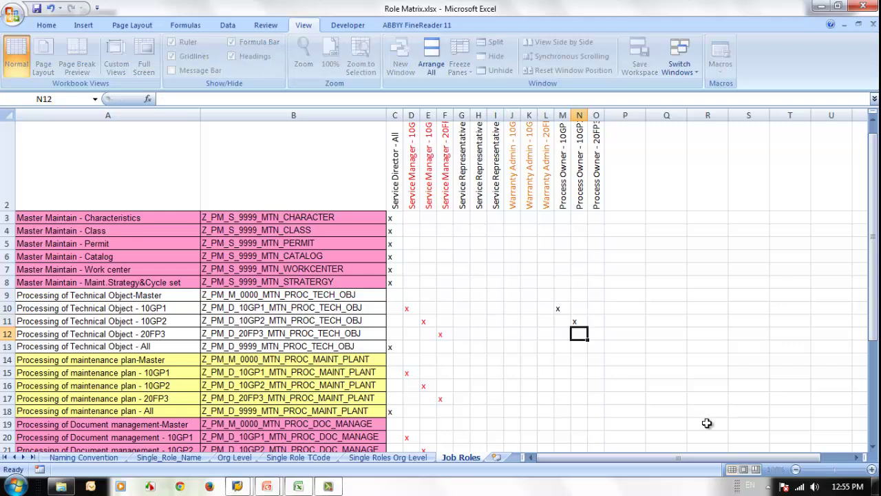
pyautogui.press('Right')
pyautogui.write('x')
pyautogui.press('Return')
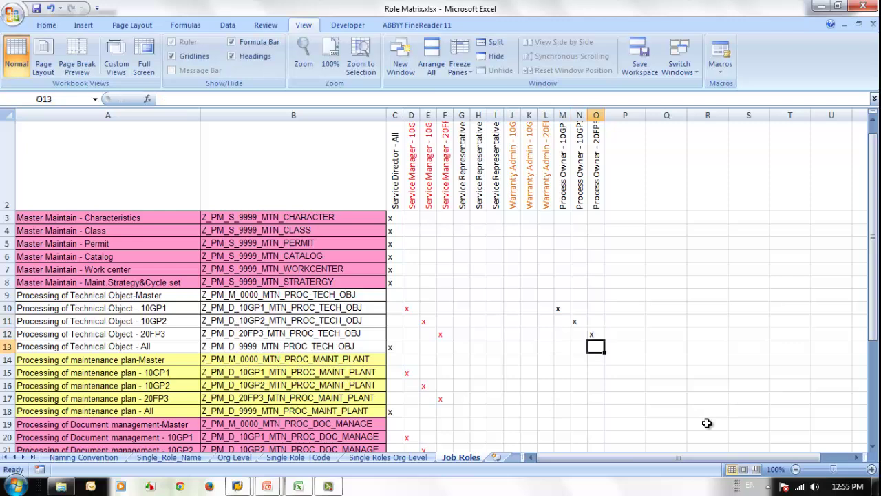
# Step: Assign the Processing of maintenance plan 10GP1, 10GP2 and 20FP3 roles to the matching Process Owner job roles with an x in M15, N16 and O17
pyautogui.press('Down')
pyautogui.press('Down')
pyautogui.press('Down')
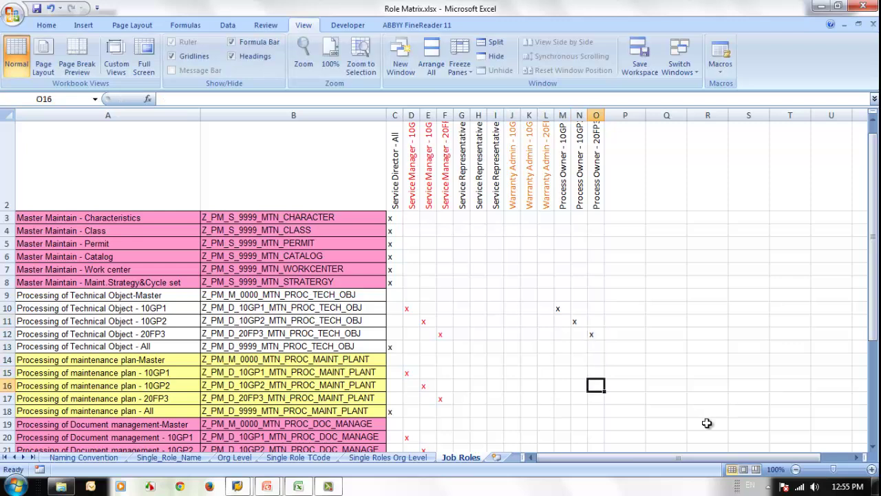
pyautogui.press('Left')
pyautogui.press('Left')
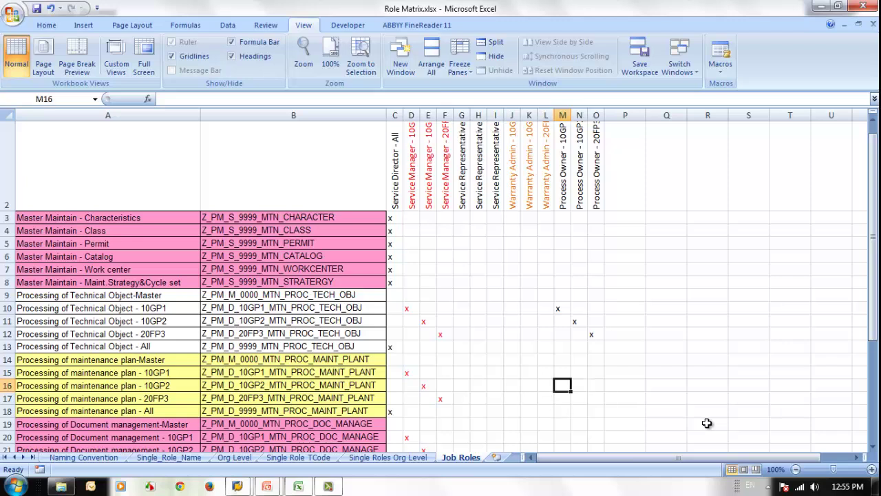
pyautogui.press('Up')
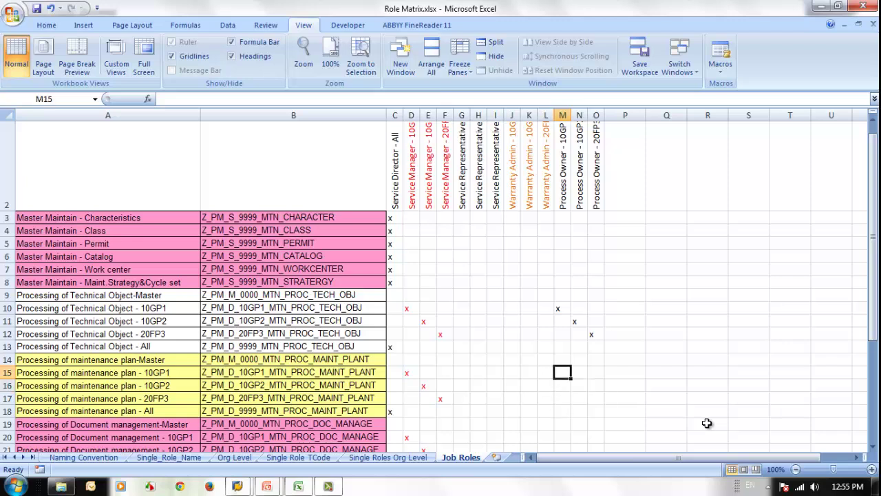
pyautogui.write('x')
pyautogui.press('Right')
pyautogui.press('Down')
pyautogui.write('x')
pyautogui.press('Right')
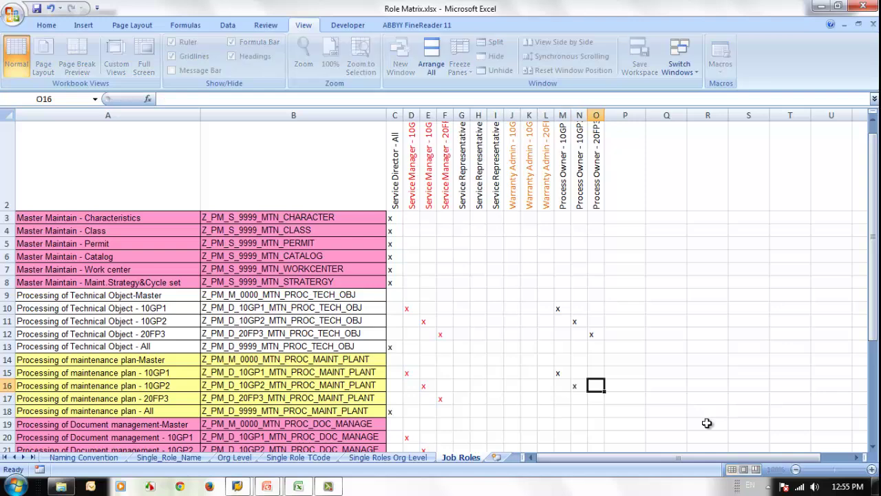
pyautogui.press('Down')
pyautogui.write('x')
pyautogui.press('Down')
# Step: Assign the Processing of Document management 10GP1, 10GP2 and 20FP3 roles to the matching Process Owner job roles with an x in M20, N21 and O22
pyautogui.press('Down')
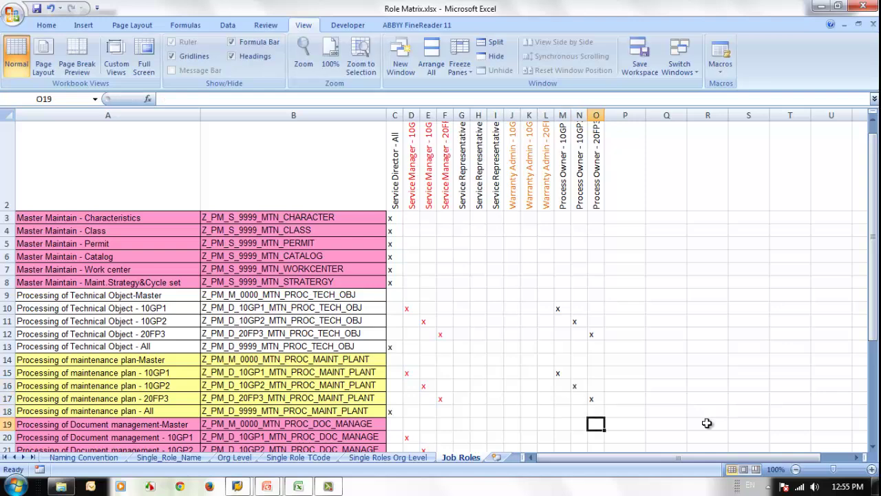
pyautogui.press('Down')
pyautogui.press('Left')
pyautogui.press('Left')
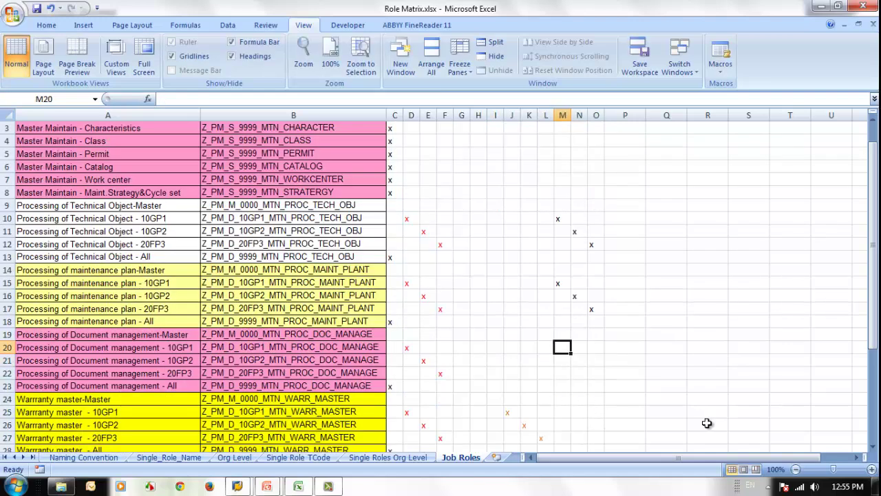
pyautogui.write('x')
pyautogui.press('Down')
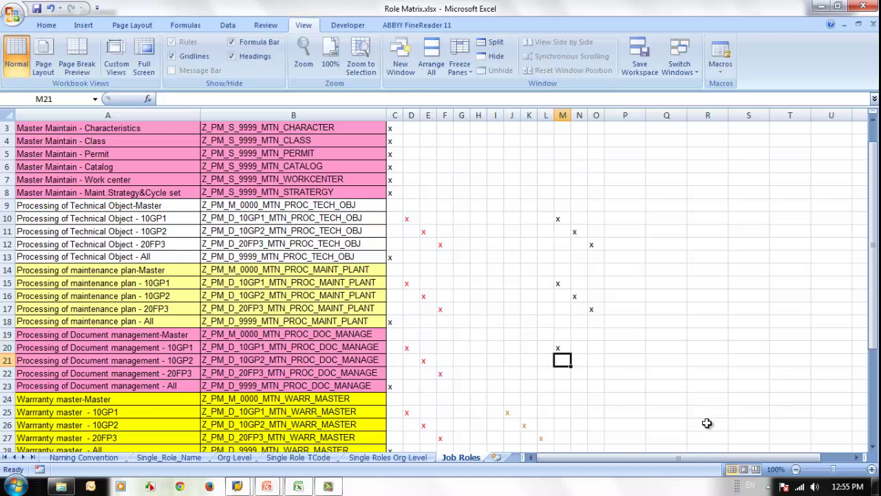
pyautogui.press('Right')
pyautogui.write('x')
pyautogui.press('Down')
pyautogui.press('Right')
pyautogui.write('x')
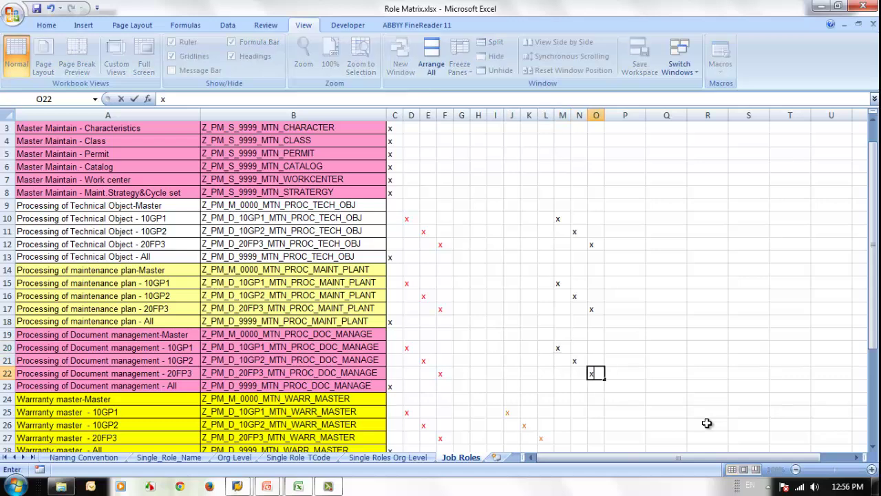
pyautogui.press('Down')
# Step: Review the Technical Object, maintenance plan and Document management single roles in column A against the Process Owner assignments
pyautogui.press('Up')
pyautogui.press('Up')
pyautogui.press('Up')
pyautogui.press('Up')
pyautogui.press('Up')
pyautogui.press('Up')
pyautogui.press('Up')
pyautogui.press('Up')
pyautogui.press('Up')
pyautogui.press('Up')
pyautogui.press('Up')
pyautogui.press('Up')
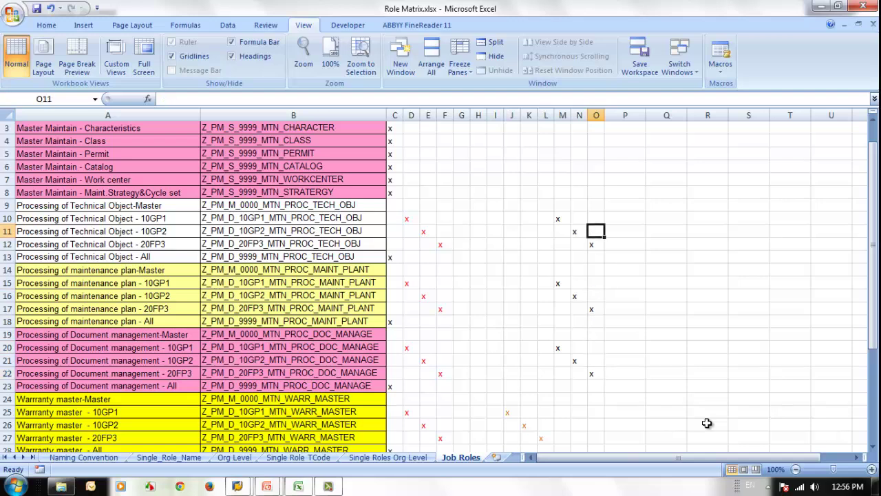
pyautogui.press('Left')
pyautogui.press('Up')
pyautogui.press('Left')
pyautogui.press('Left')
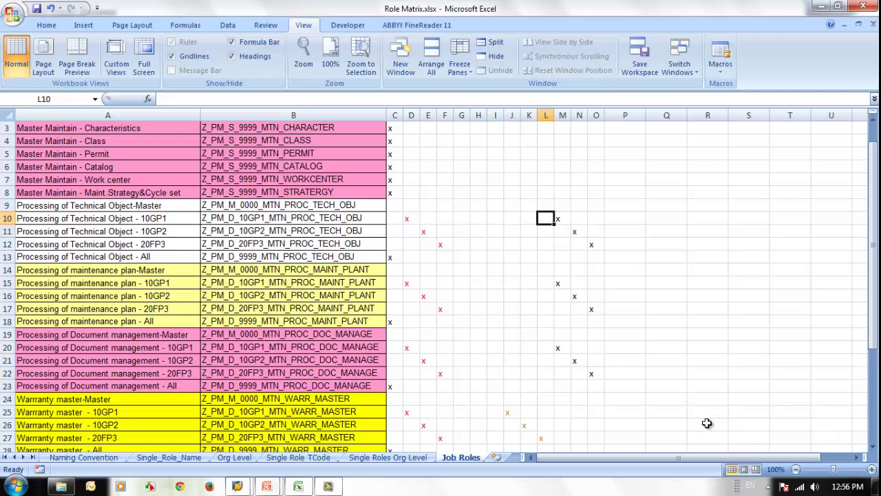
pyautogui.press('Left')
pyautogui.press('Left')
pyautogui.press('Left')
pyautogui.press('Left')
pyautogui.press('Left')
pyautogui.press('Left')
pyautogui.press('Left')
pyautogui.press('Left')
pyautogui.press('Left')
pyautogui.press('Left')
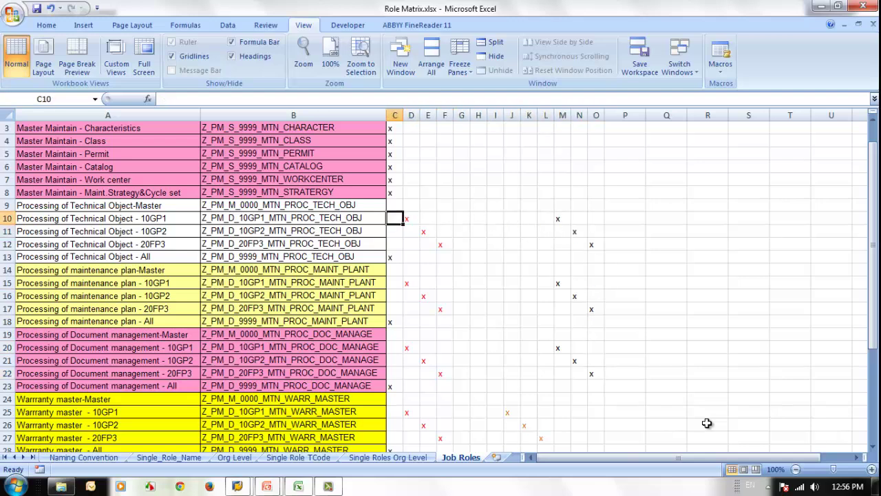
pyautogui.press('Left')
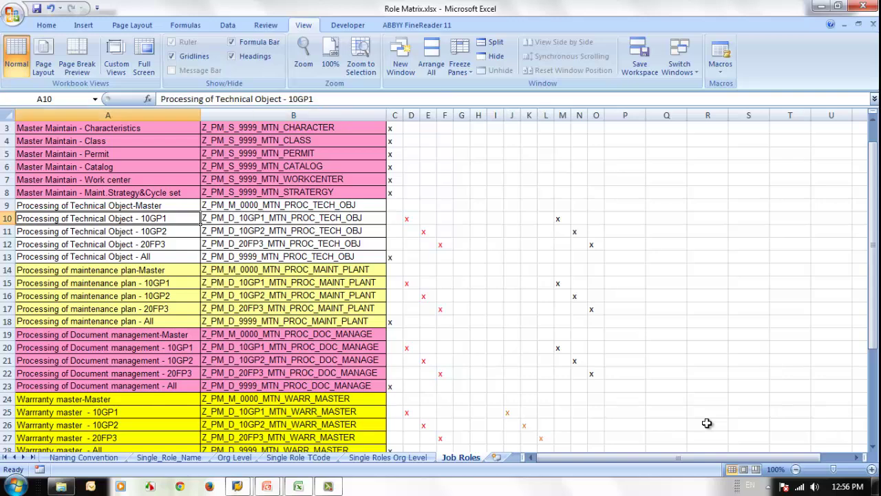
pyautogui.press('Down')
pyautogui.press('Down')
pyautogui.press('Down')
pyautogui.press('Down')
pyautogui.press('Down')
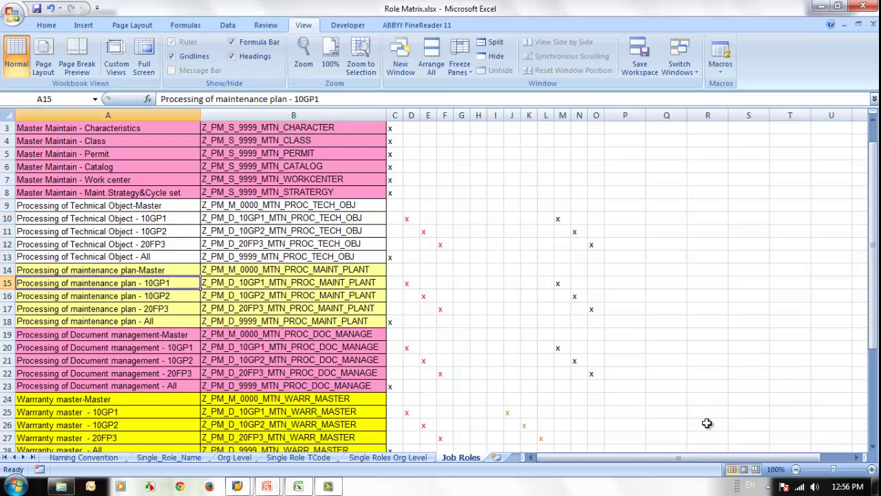
pyautogui.press('Down')
pyautogui.press('Down')
pyautogui.press('Down')
pyautogui.press('Down')
pyautogui.press('Down')
pyautogui.press('Down')
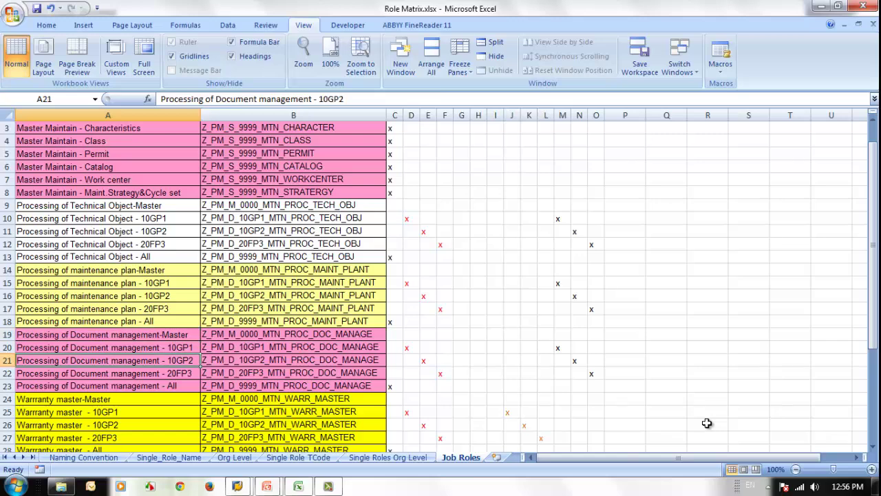
pyautogui.press('Up')
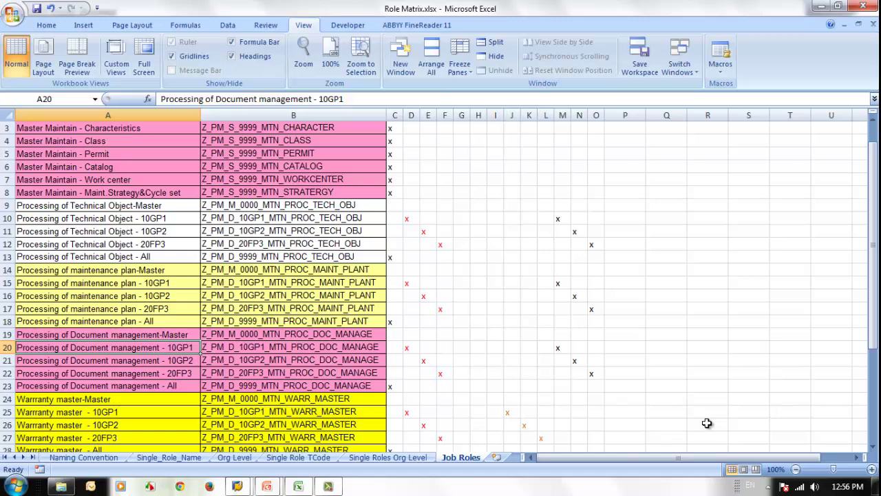
# Step: Check the composite role headers in rows 1 and 2, ending at the Service Director job role in C2
pyautogui.press('Up')
pyautogui.press('Up')
pyautogui.press('Up')
pyautogui.press('Up')
pyautogui.press('Up')
pyautogui.press('Up')
pyautogui.press('Up')
pyautogui.press('Up')
pyautogui.press('Up')
pyautogui.press('Up')
pyautogui.press('Up')
pyautogui.press('Up')
pyautogui.press('Up')
pyautogui.press('Up')
pyautogui.press('Up')
pyautogui.press('Up')
pyautogui.press('Up')
pyautogui.press('Up')
pyautogui.press('Up')
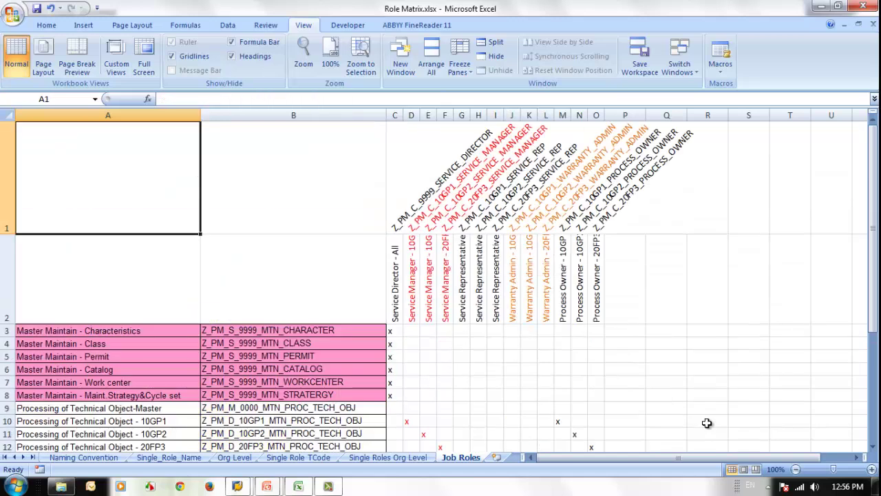
pyautogui.press('Down')
pyautogui.press('Down')
pyautogui.press('Right')
pyautogui.press('Right')
pyautogui.press('Right')
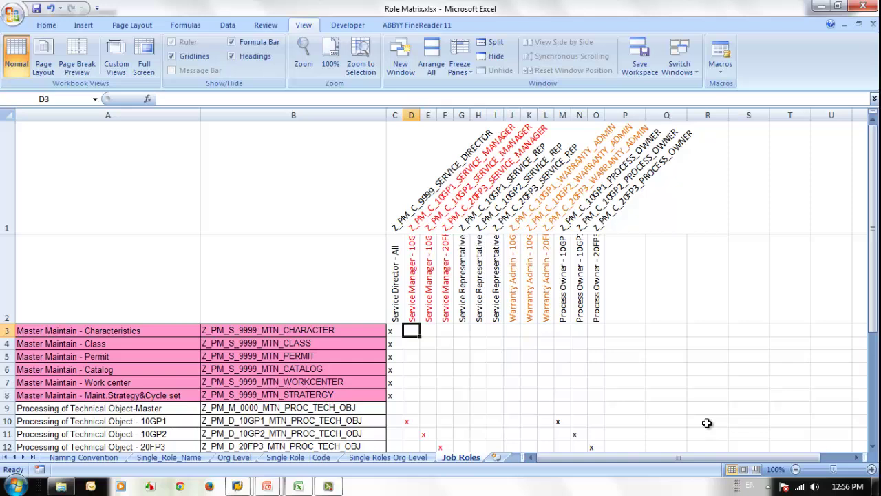
pyautogui.press('Left')
pyautogui.press('Up')
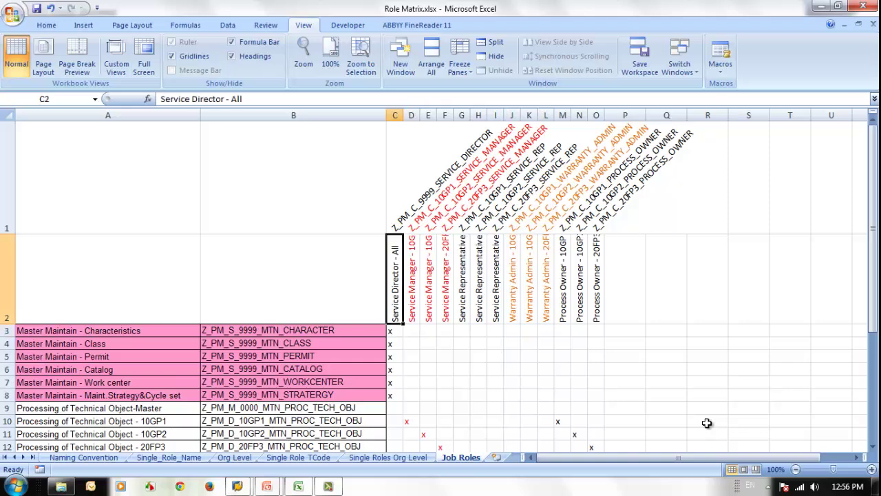
# Step: Save the workbook and adjust the header row heights on the Single Role TCode sheet to show the technical role names in row 4
pyautogui.click(36, 8)
pyautogui.click(299, 457)
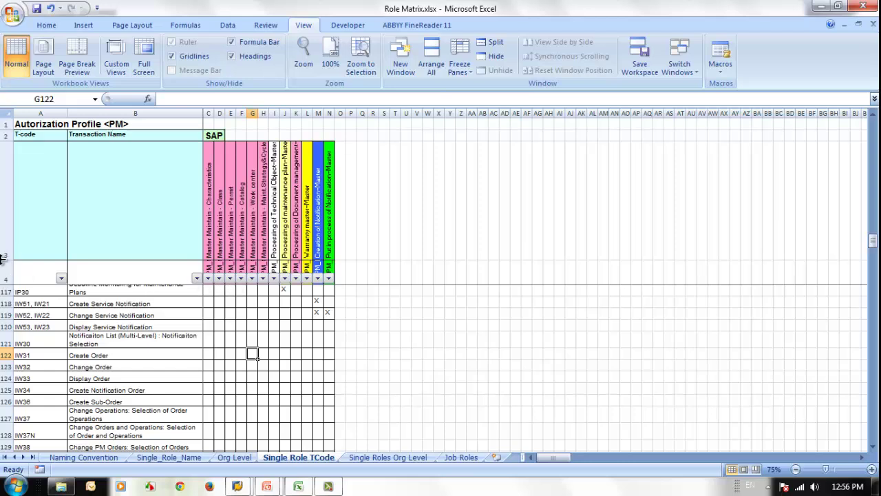
pyautogui.moveTo(3, 258)
pyautogui.mouseDown()
pyautogui.moveTo(5, 201)
pyautogui.moveTo(9, 272)
pyautogui.mouseUp()
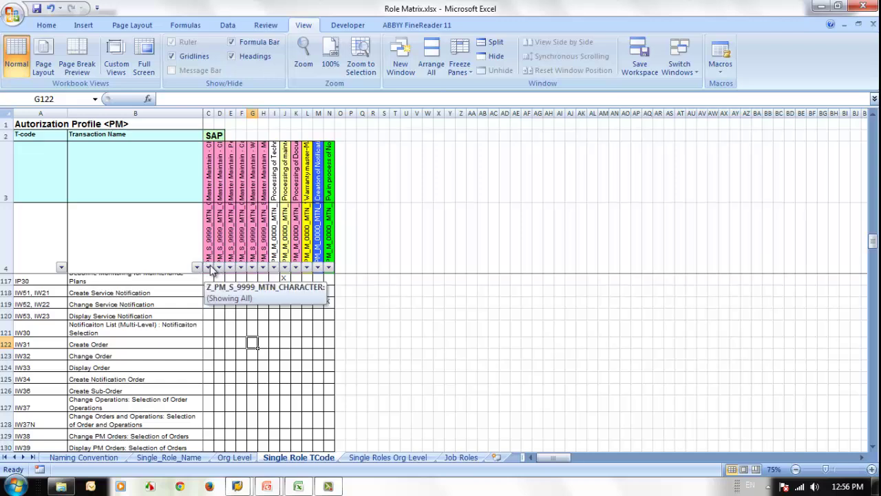
# Step: Filter the Z_PM_S_9999_MTN_CHARACTER column to show only the transactions marked X
pyautogui.click(208, 267)
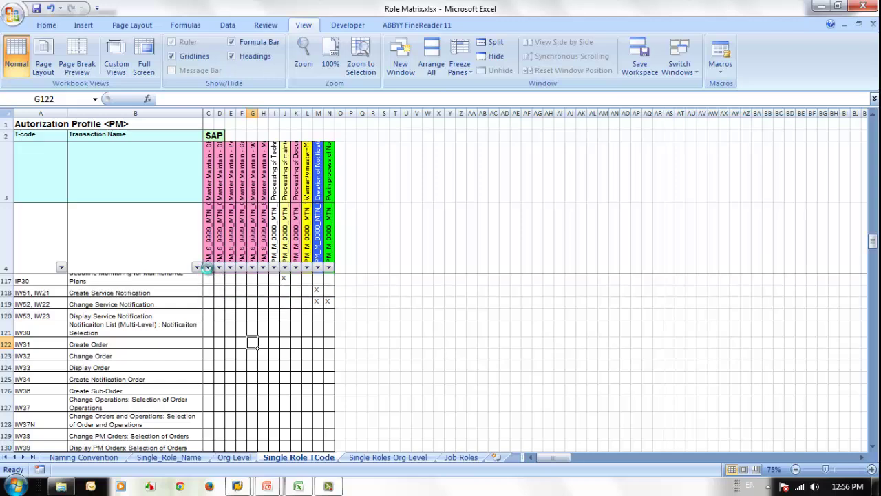
pyautogui.click(79, 130)
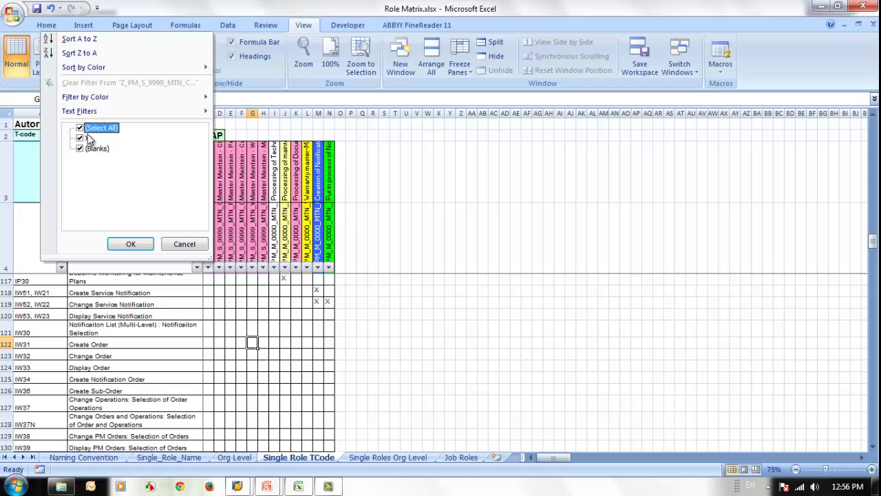
pyautogui.click(79, 128)
pyautogui.click(80, 137)
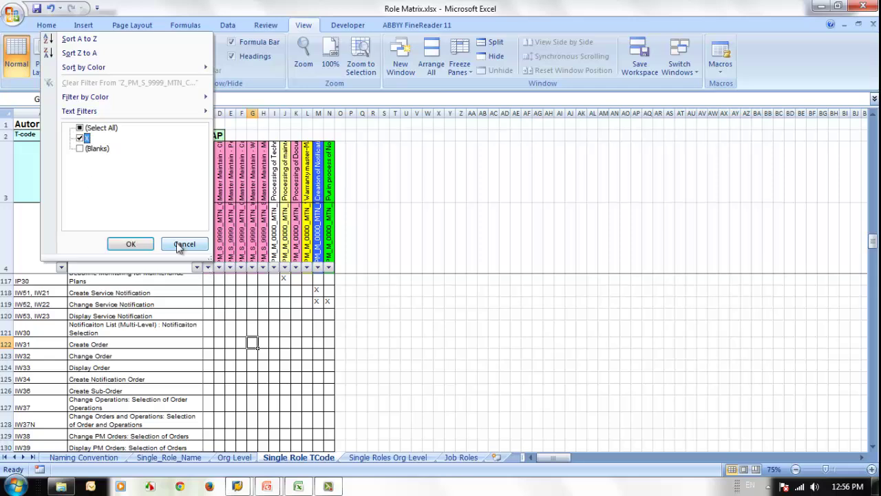
pyautogui.click(131, 244)
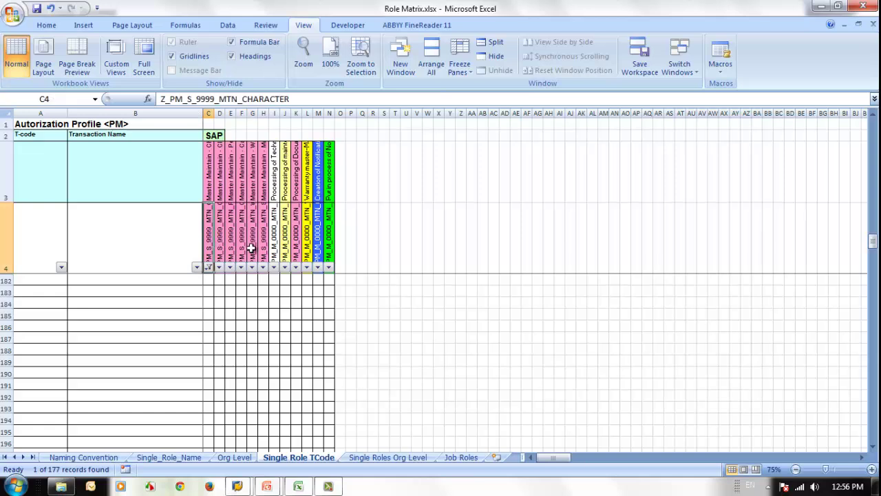
# Step: Copy the technical role name from C4 and start transaction pfcg in the SAP Easy Access window
pyautogui.click(301, 98)
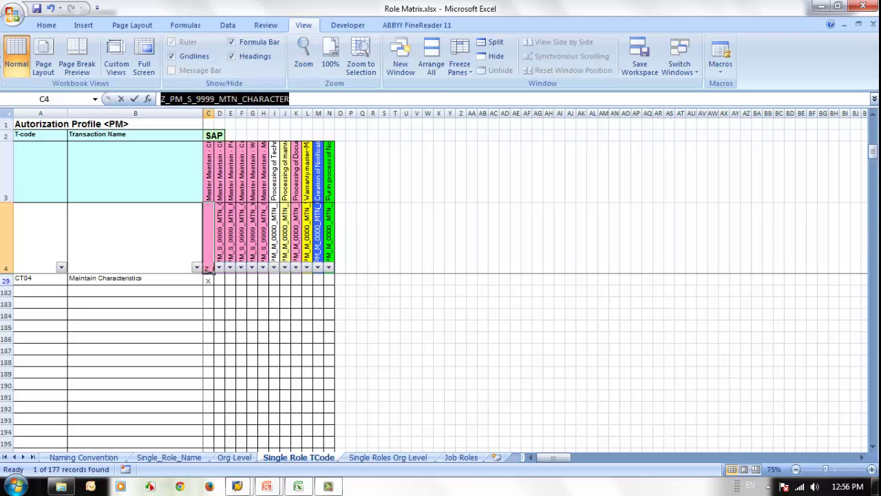
pyautogui.moveTo(237, 486)
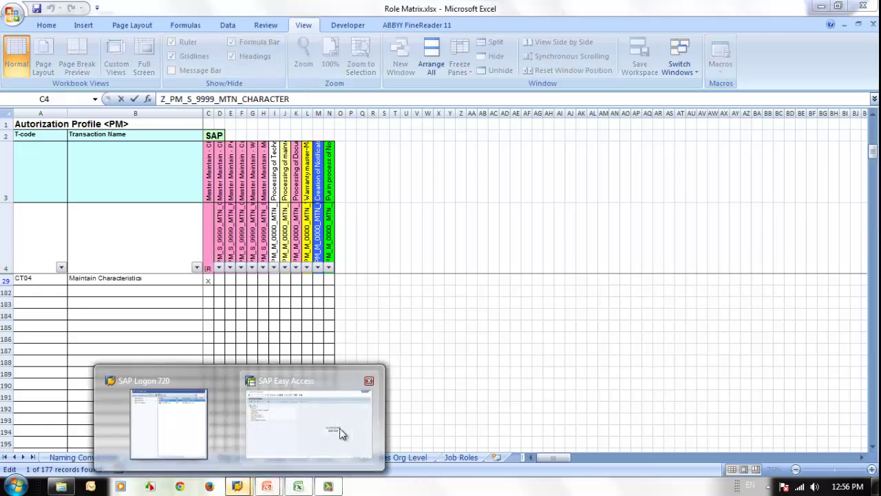
pyautogui.click(338, 433)
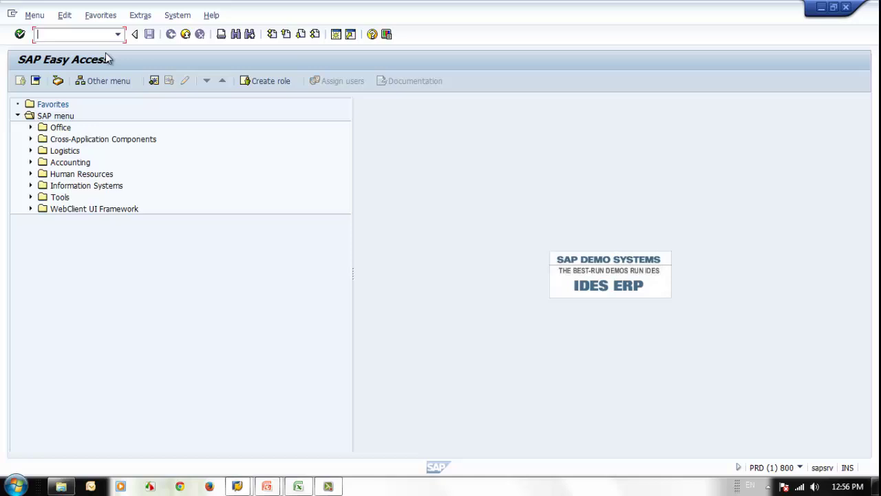
pyautogui.click(64, 35)
pyautogui.write('pfcg')
pyautogui.press('Return')
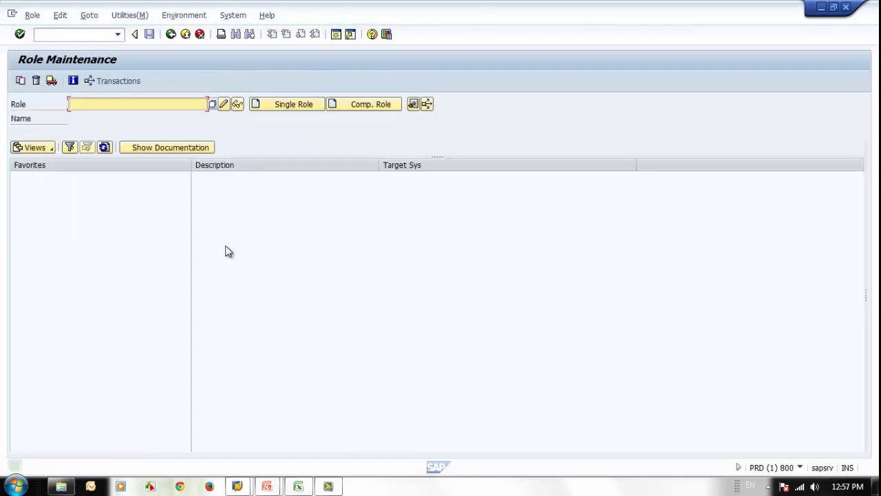
# Step: Start creating a single role named Z_PM_S_9999_MTN_CHARACTER
pyautogui.write('Z_PM_S_9999_MTN_CHARACTER')
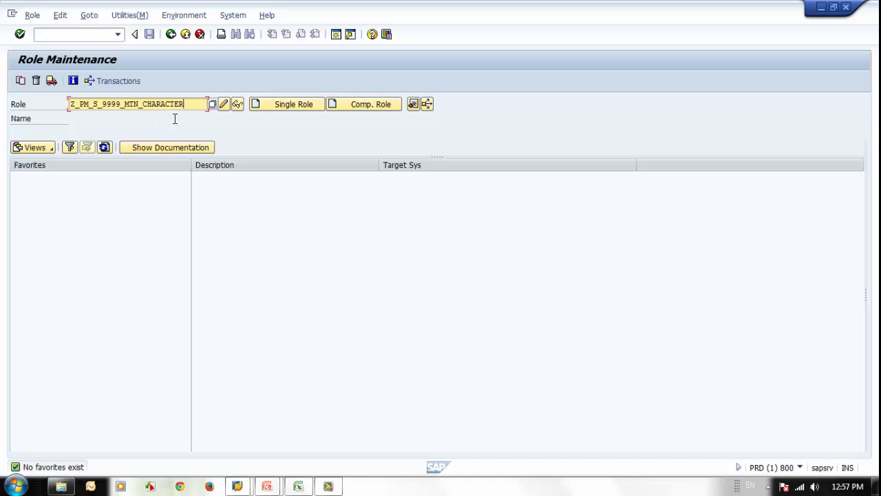
pyautogui.click(225, 104)
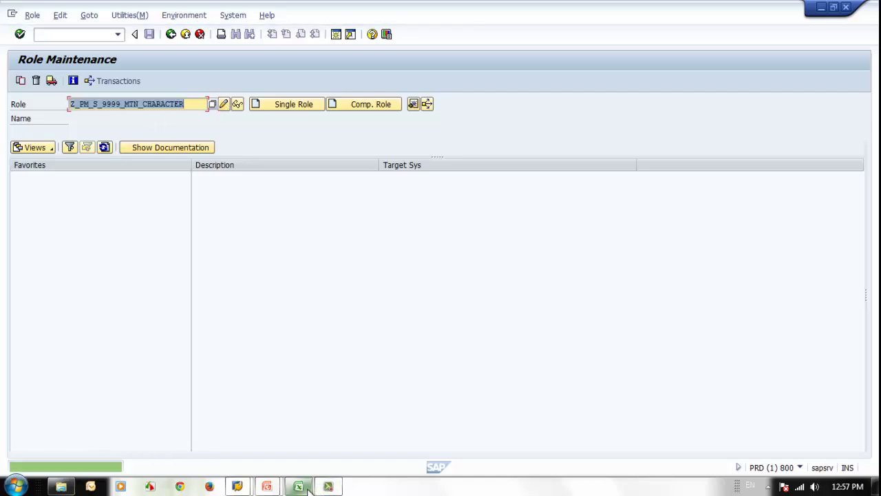
pyautogui.click(286, 104)
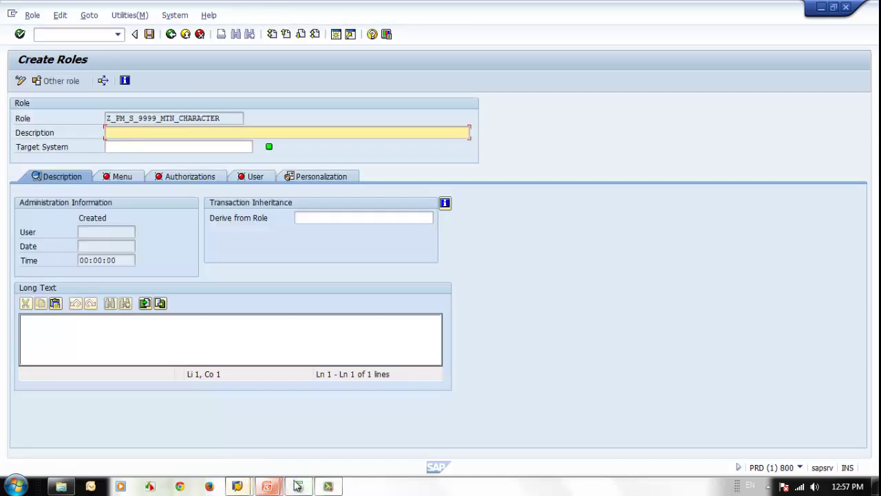
# Step: Copy Master Maintain - Characteristics from C3 of the Excel role matrix into the new SAP role's description
pyautogui.click(298, 486)
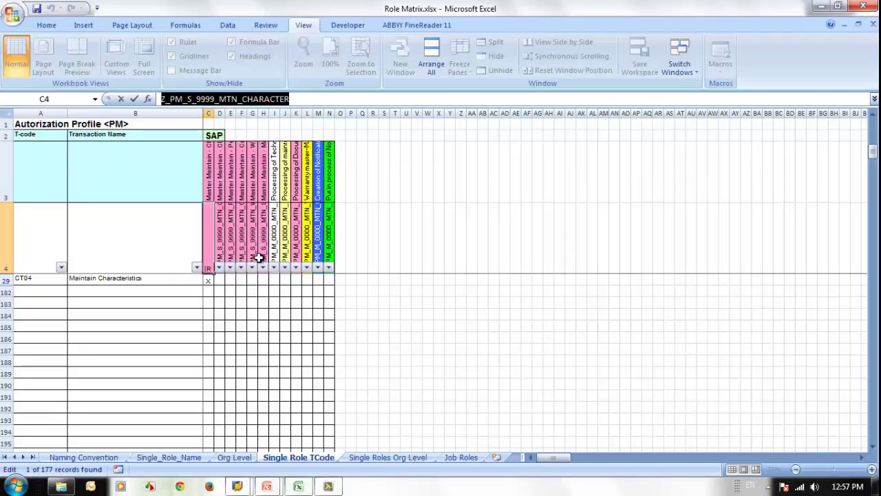
pyautogui.click(208, 181)
pyautogui.moveTo(310, 100); pyautogui.dragTo(160, 100)
pyautogui.hotkey('ctrl', 'c')
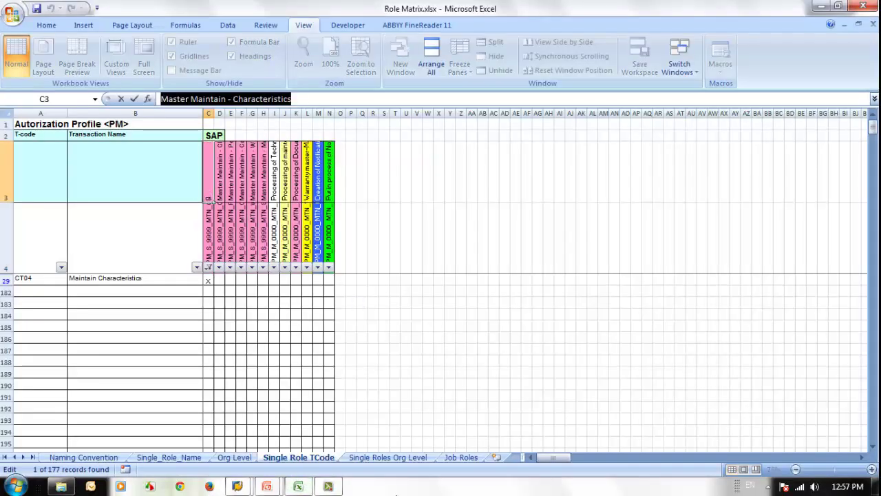
pyautogui.click(236, 486)
pyautogui.click(285, 458)
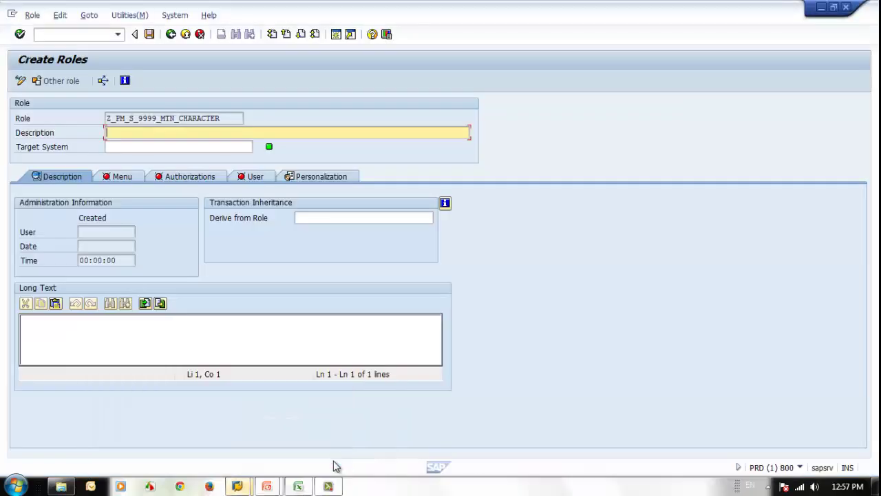
pyautogui.hotkey('ctrl', 'v')
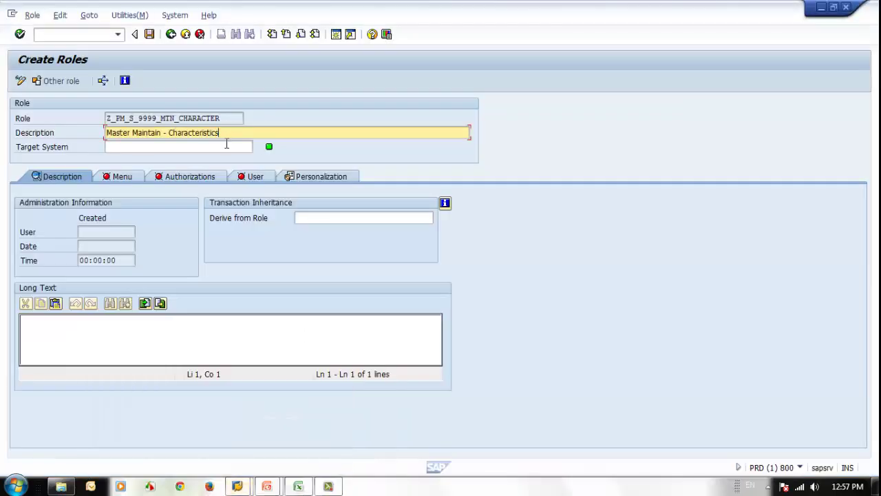
# Step: Open the SAP role's menu, saving the role first, and select its T-code CT04 in A29 of the Excel role matrix
pyautogui.click(118, 177)
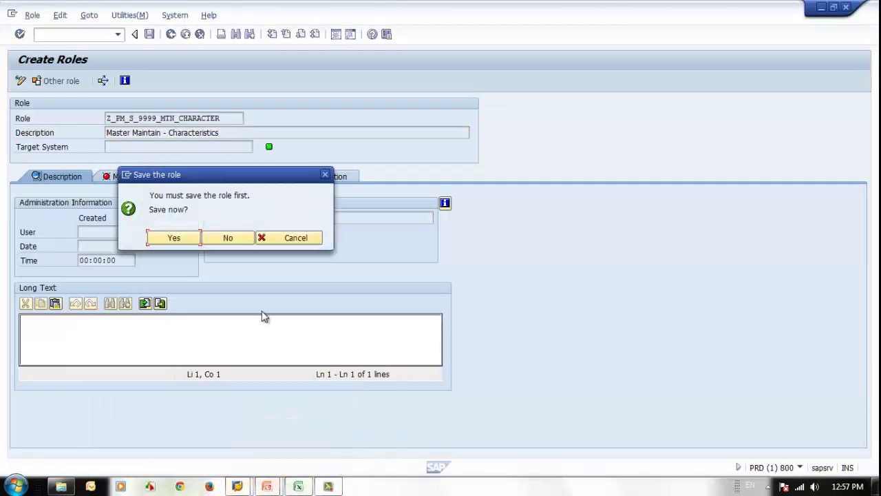
pyautogui.click(298, 486)
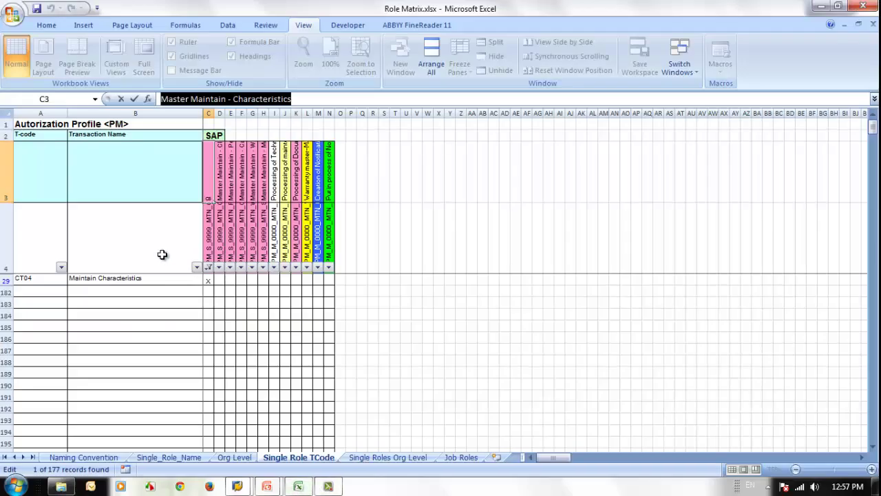
pyautogui.click(139, 275)
pyautogui.click(29, 279)
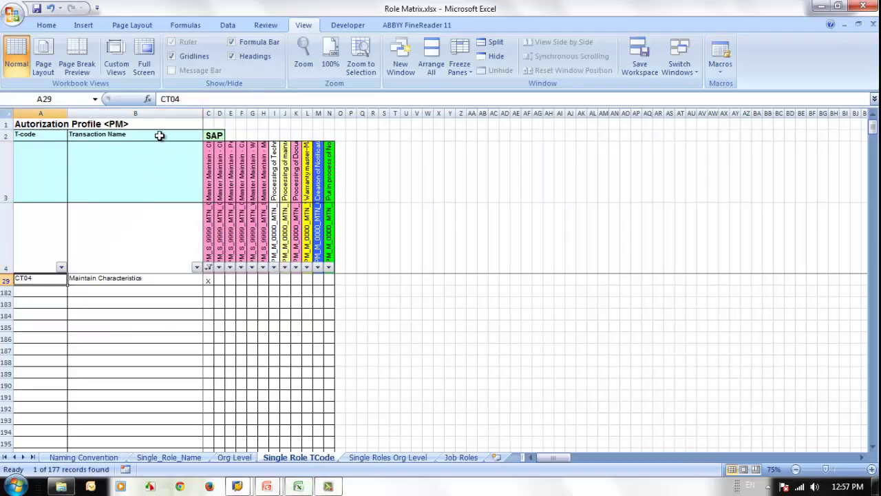
pyautogui.click(328, 486)
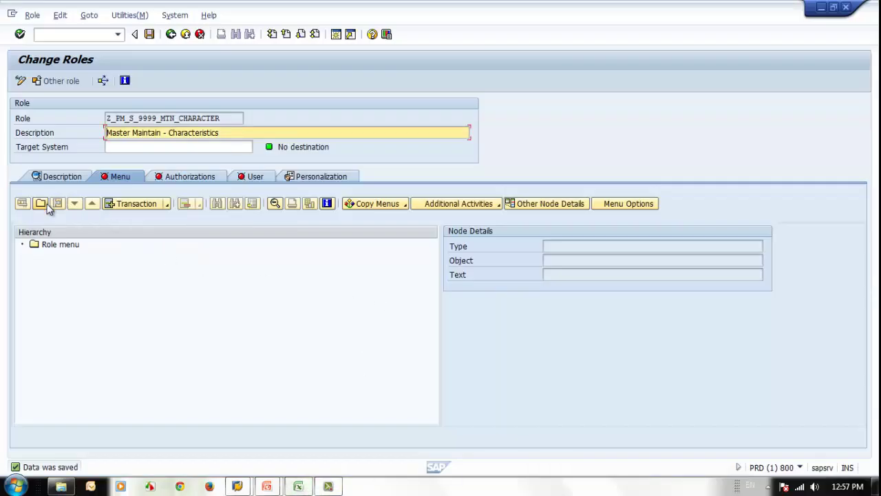
# Step: Assign transaction CT04 to the role's menu and open its authorization data for change, saving the role
pyautogui.click(143, 204)
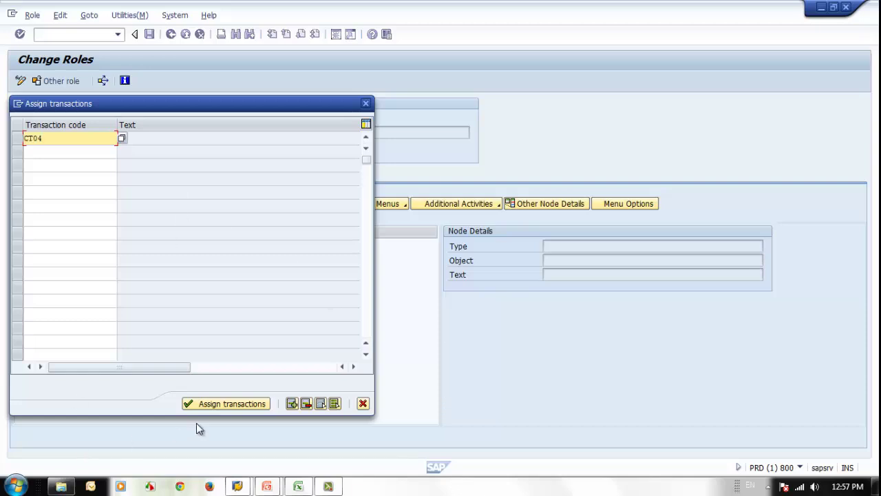
pyautogui.click(211, 406)
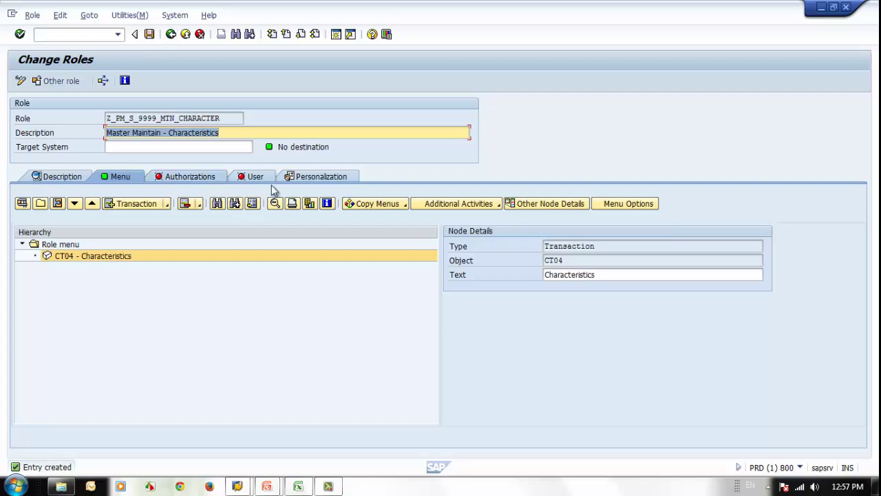
pyautogui.click(190, 177)
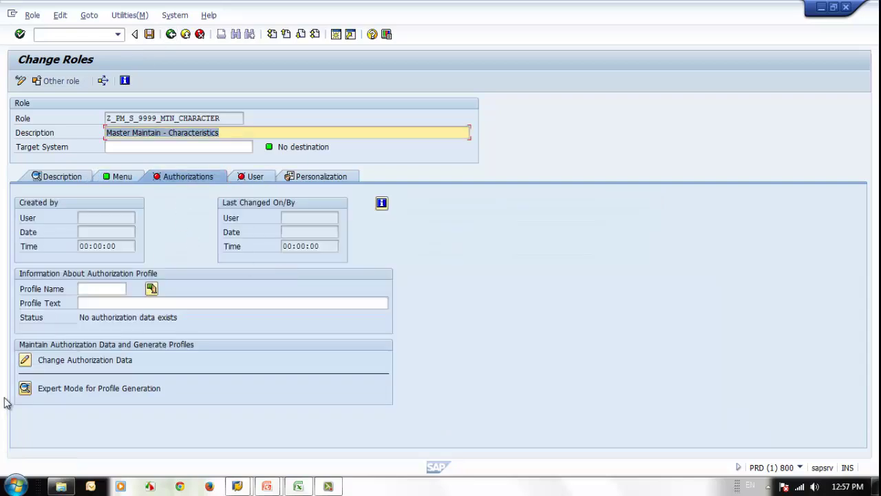
pyautogui.click(25, 361)
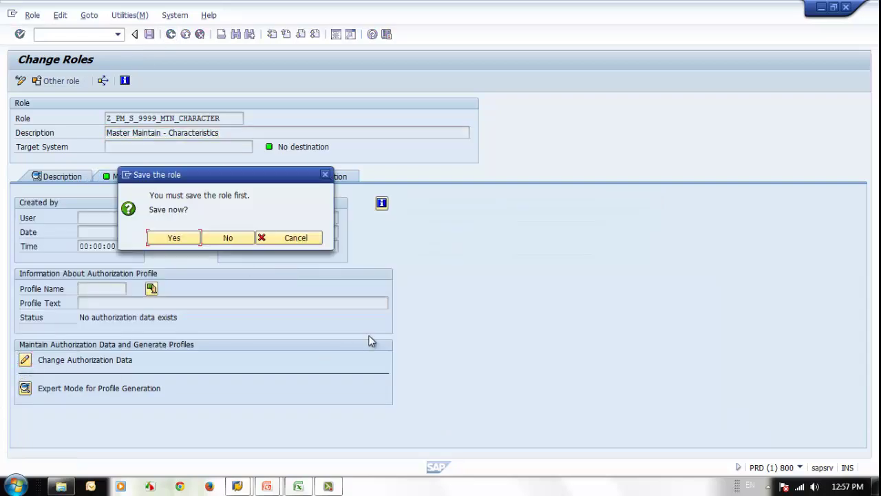
pyautogui.press('Return')
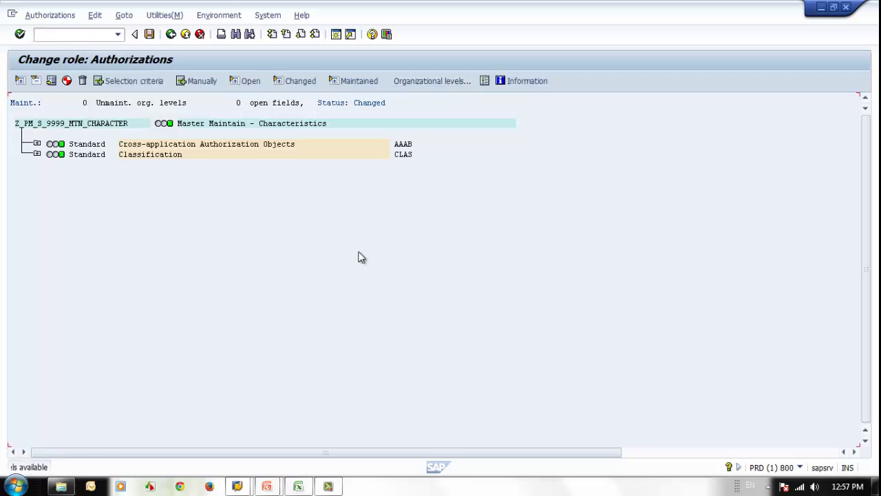
pyautogui.click(36, 144)
pyautogui.click(36, 143)
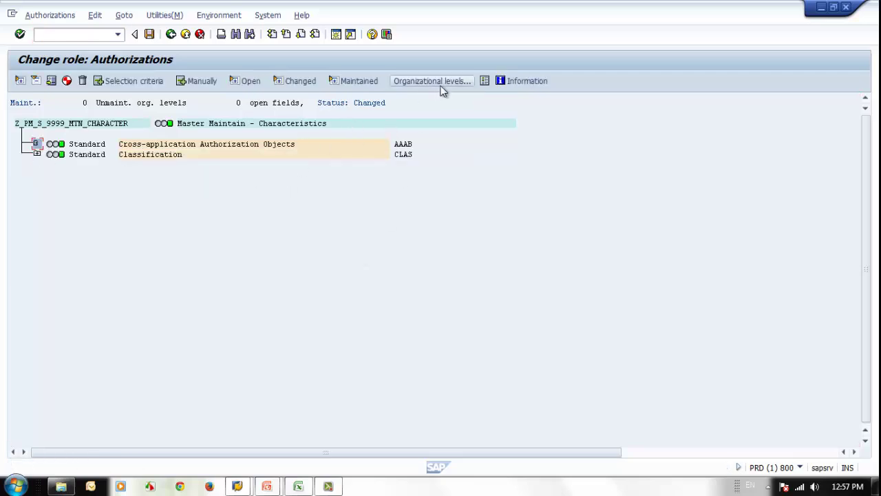
# Step: Save the authorizations under the default profile name, generate the profile and return to Role Maintenance
pyautogui.click(149, 33)
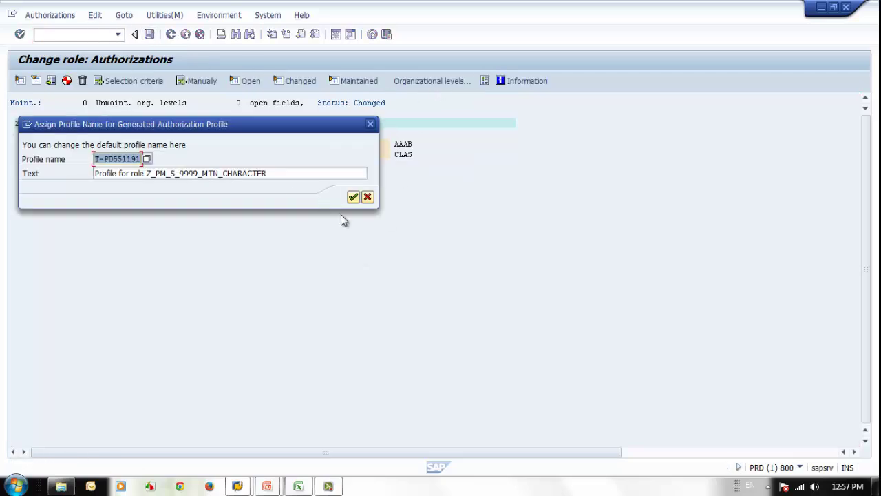
pyautogui.click(353, 197)
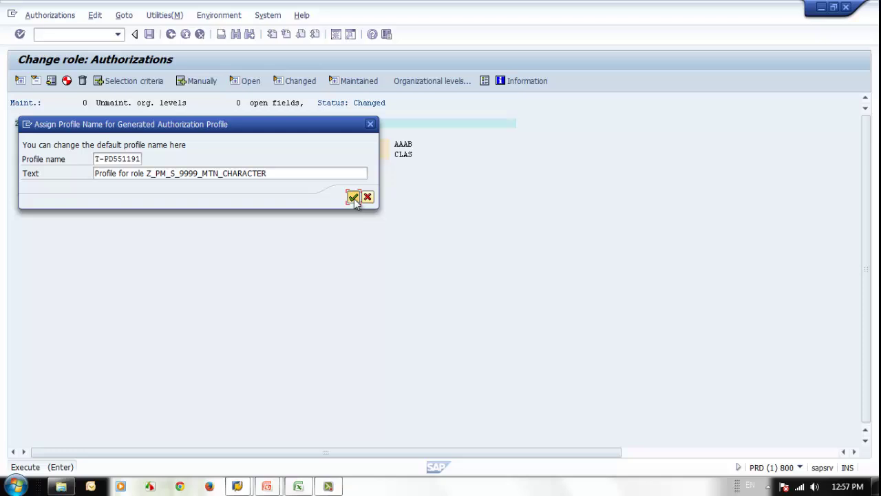
pyautogui.click(70, 82)
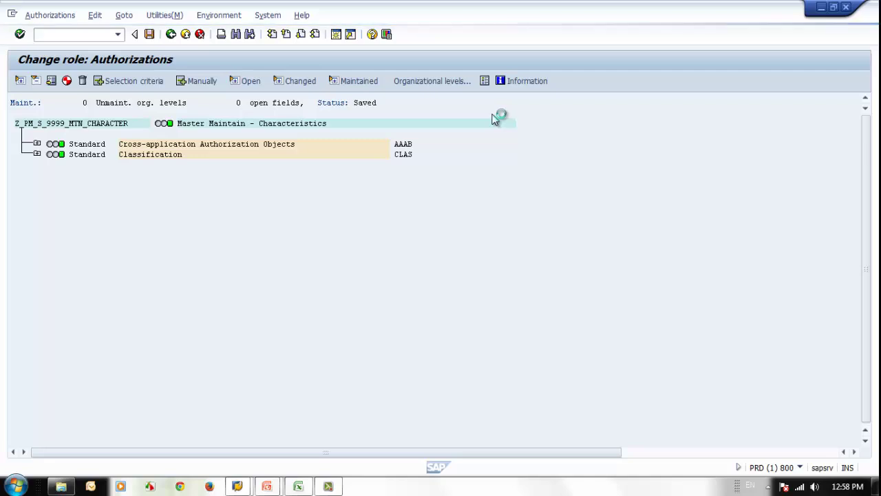
pyautogui.click(170, 35)
pyautogui.click(171, 34)
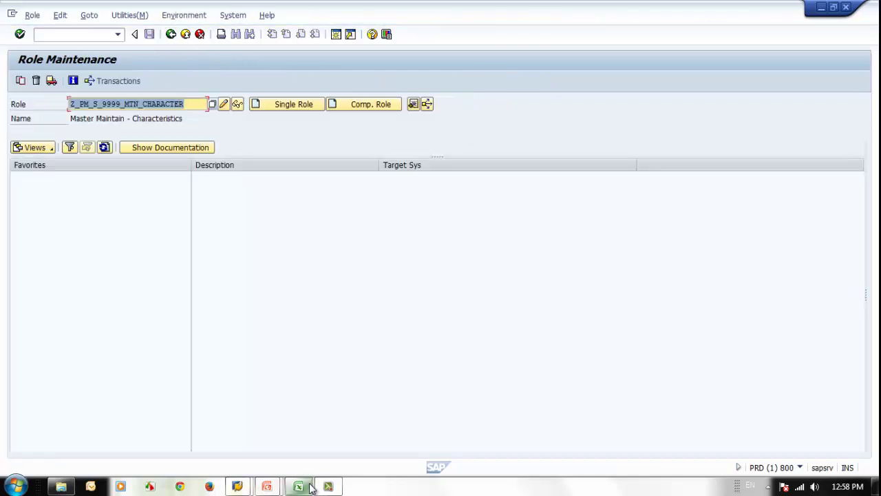
# Step: In the Excel role matrix, clear the filter on column C and filter column D (Z_PM_S_9999_MTN_CLASS) to rows marked X
pyautogui.click(307, 486)
pyautogui.click(216, 247)
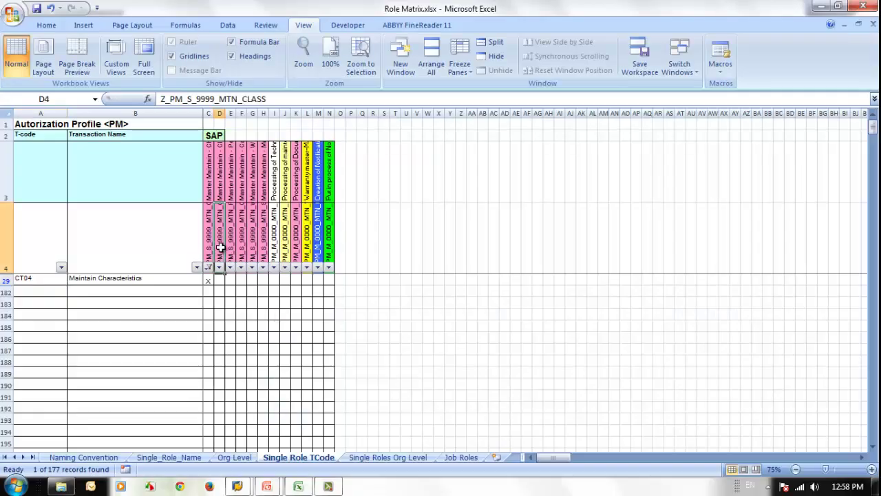
pyautogui.doubleClick(283, 100)
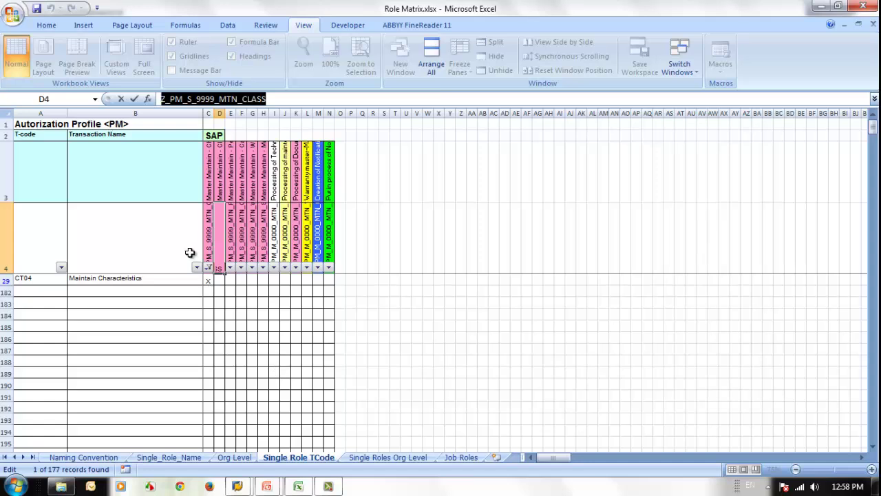
pyautogui.click(208, 267)
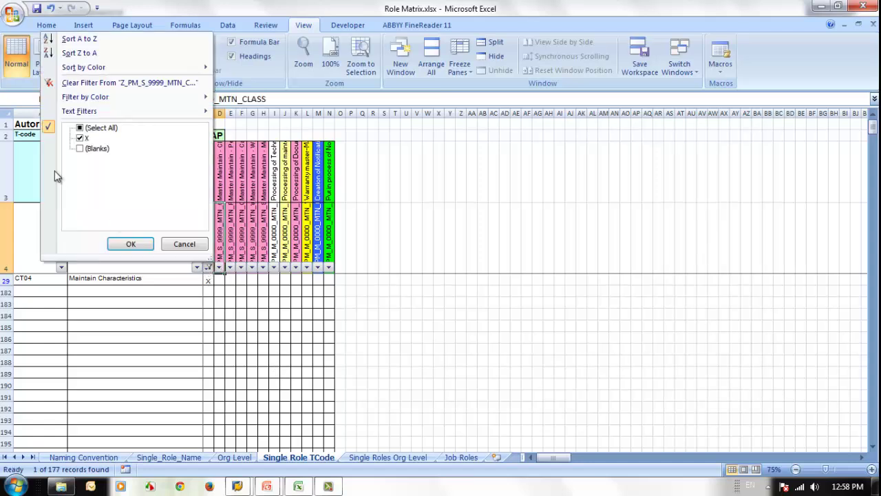
pyautogui.click(80, 128)
pyautogui.click(131, 244)
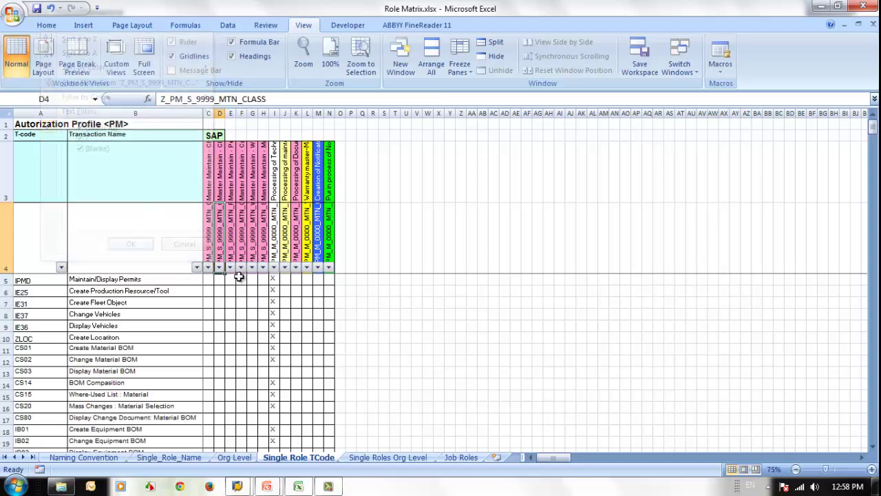
pyautogui.click(219, 267)
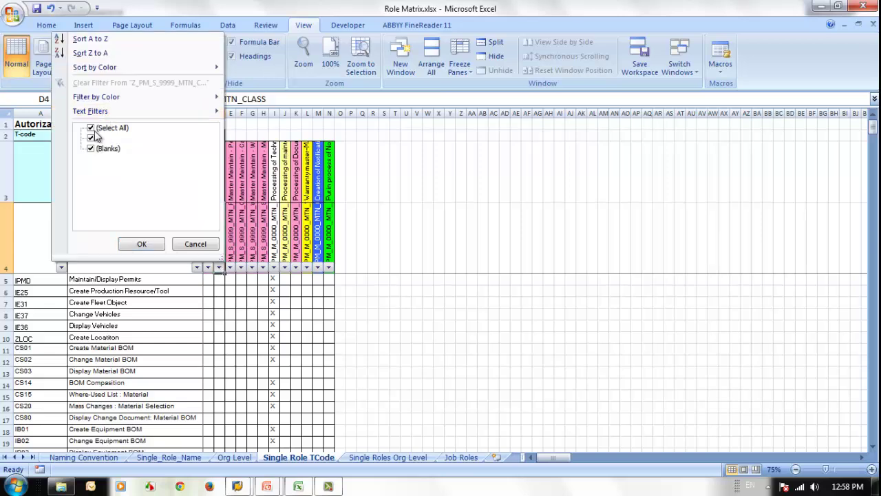
pyautogui.click(92, 127)
pyautogui.click(91, 138)
pyautogui.click(144, 244)
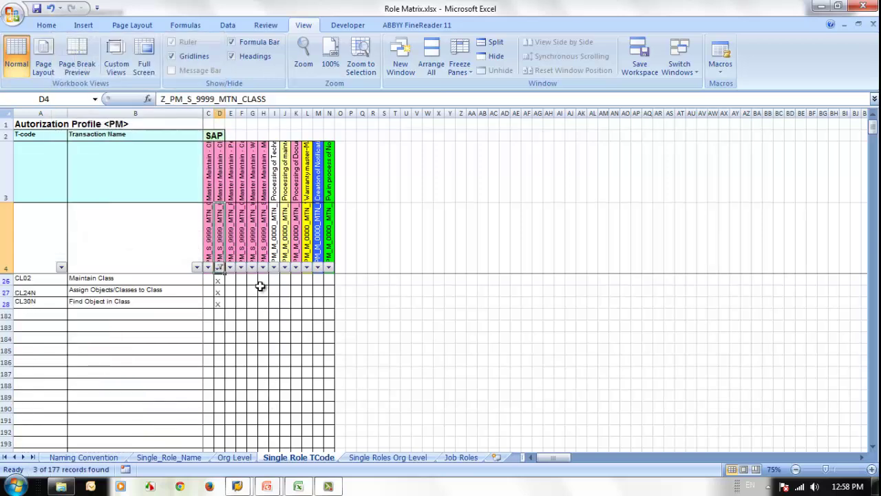
# Step: Copy the technical name Z_PM_S_9999_MTN_CLASS from D4 into the Role field of SAP Role Maintenance
pyautogui.moveTo(283, 99); pyautogui.dragTo(162, 99)
pyautogui.hotkey('ctrl', 'c')
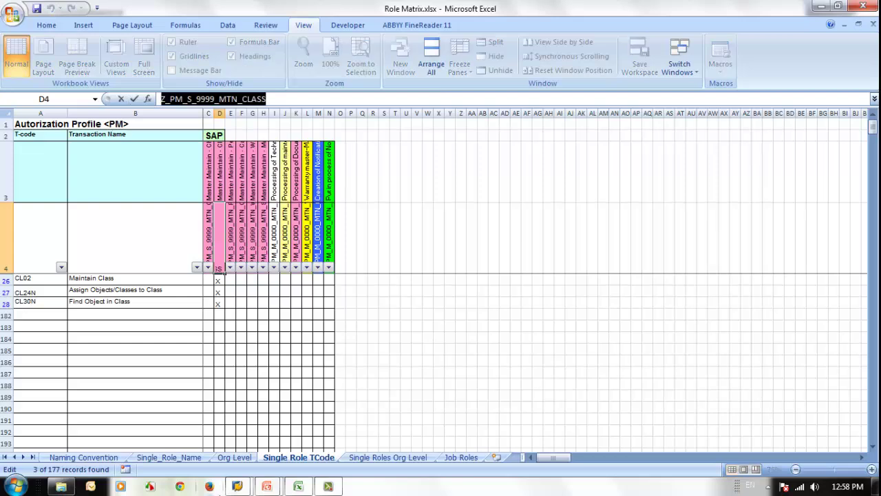
pyautogui.moveTo(240, 487)
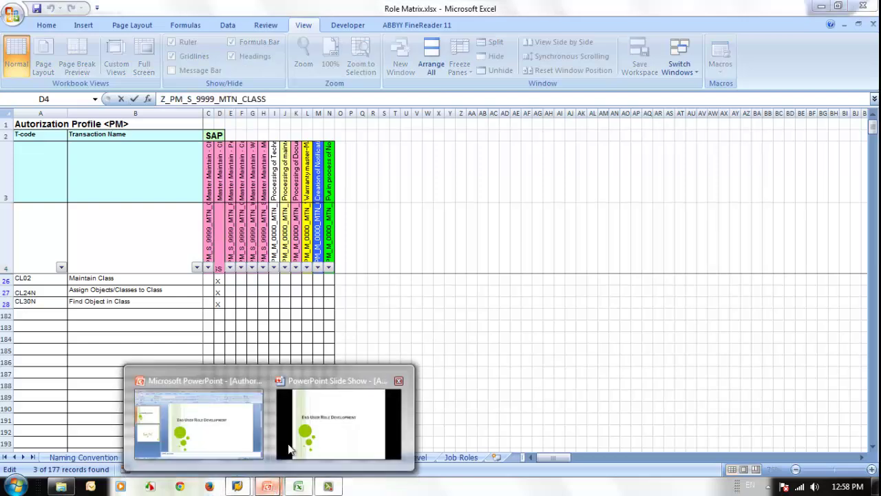
pyautogui.click(309, 429)
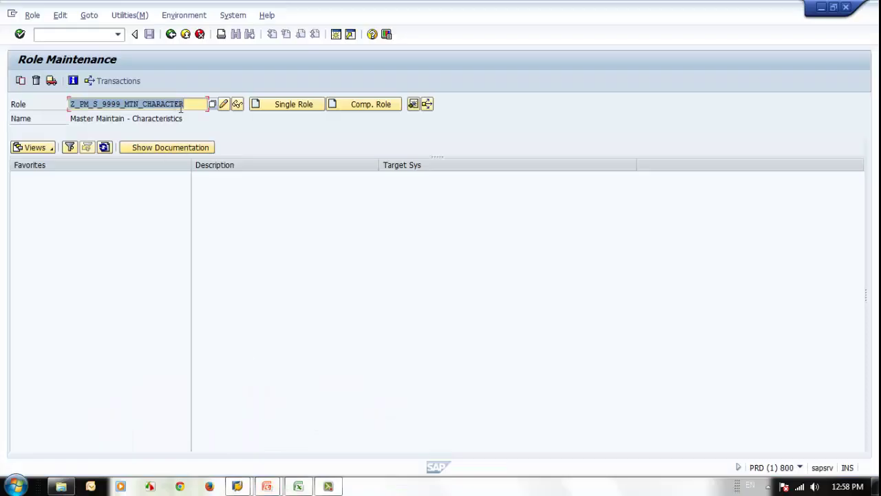
pyautogui.hotkey('ctrl', 'v')
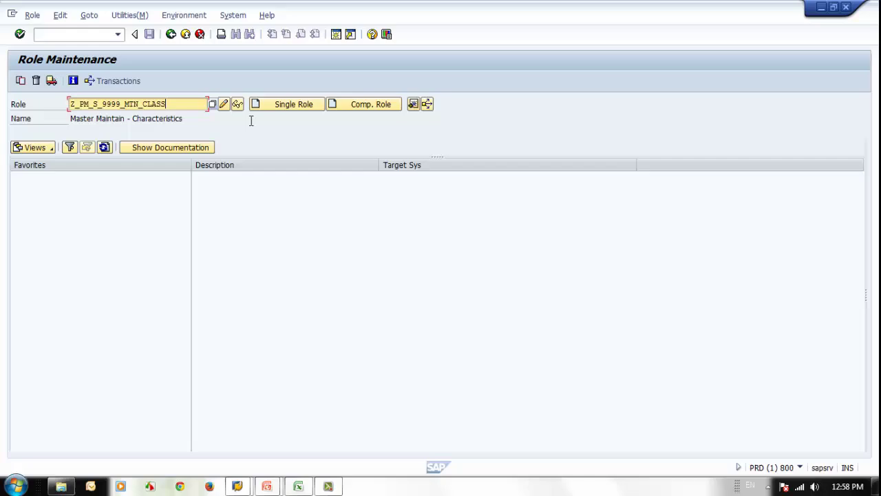
# Step: Resize and arrange the SAP and Excel windows side by side, with SAP on the left and the role matrix on the right
pyautogui.doubleClick(389, 14)
pyautogui.click(790, 290)
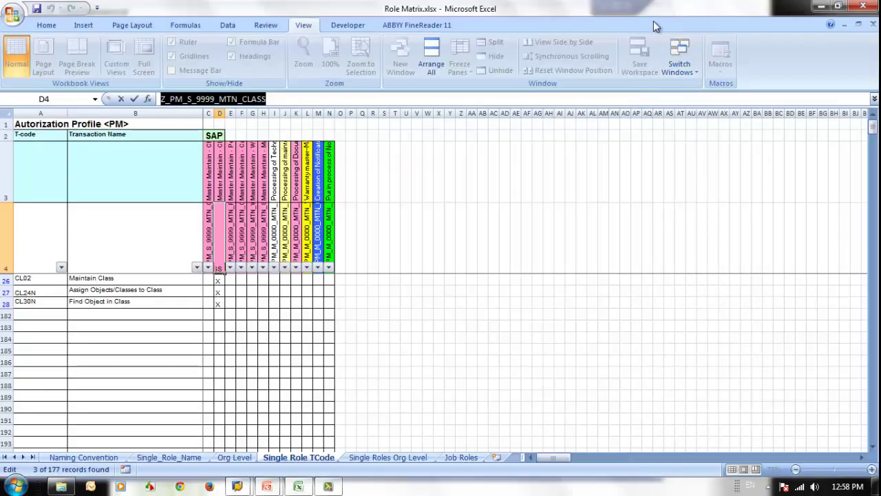
pyautogui.doubleClick(582, 7)
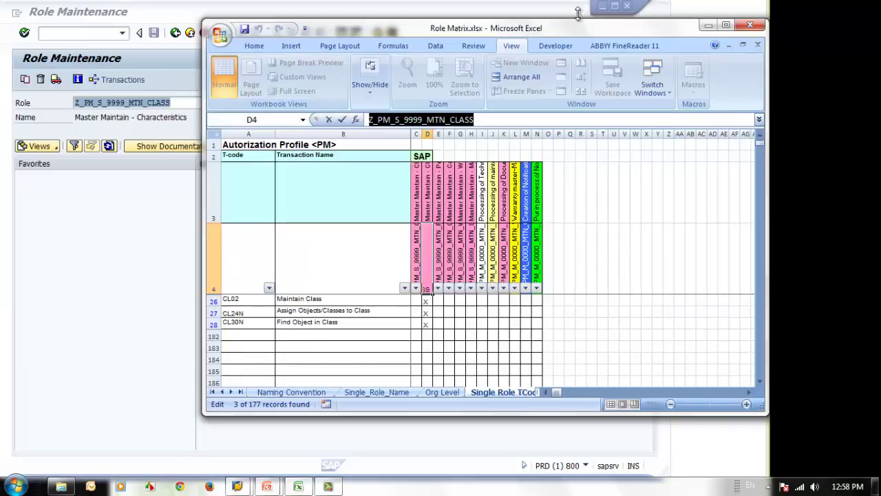
pyautogui.moveTo(687, 31); pyautogui.dragTo(842, 33)
pyautogui.click(275, 238)
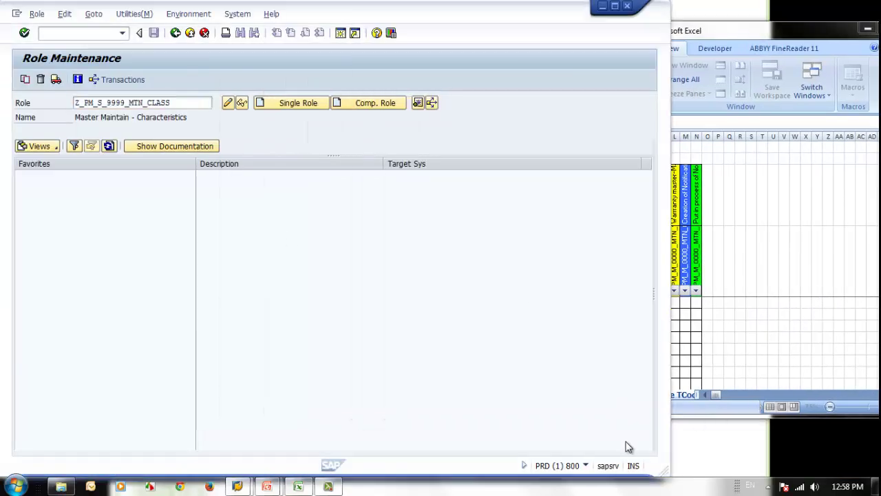
pyautogui.moveTo(671, 447); pyautogui.dragTo(522, 446)
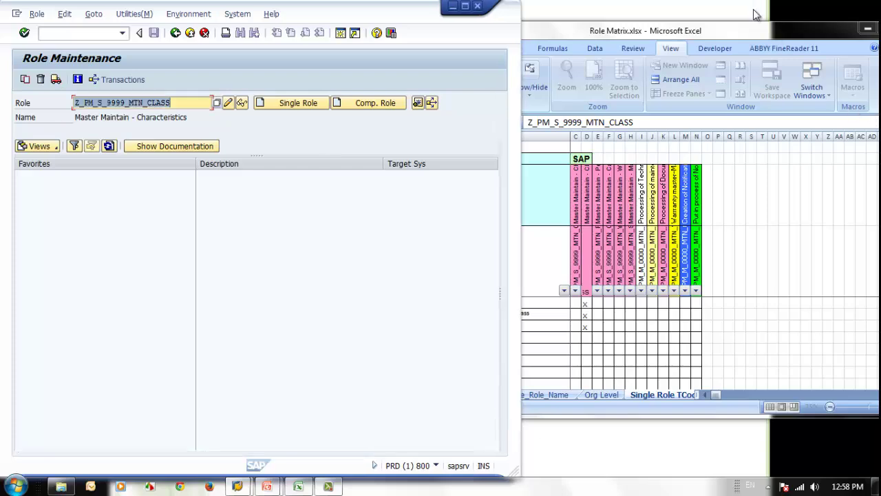
pyautogui.moveTo(732, 33); pyautogui.dragTo(880, 43)
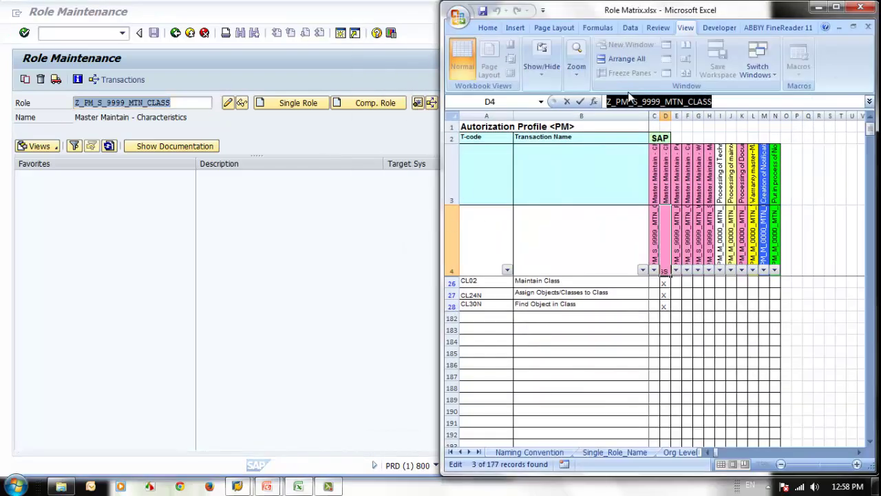
pyautogui.click(270, 253)
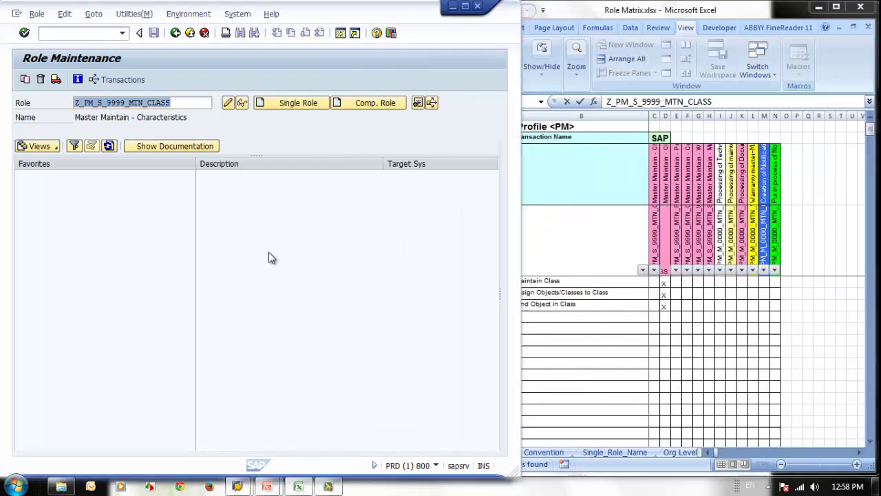
# Step: Create single role Z_PM_S_9999_MTN_CLASS and copy the description Master Maintain - Class into it from D3 of the matrix
pyautogui.click(178, 103)
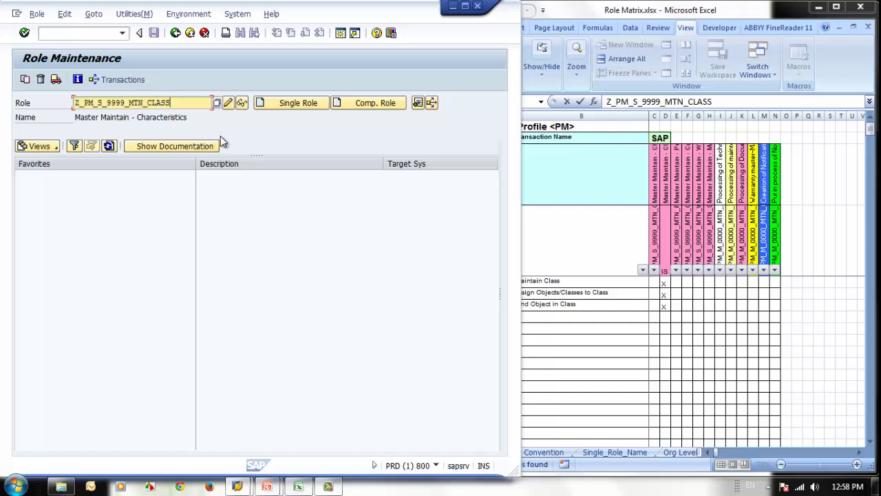
pyautogui.click(297, 104)
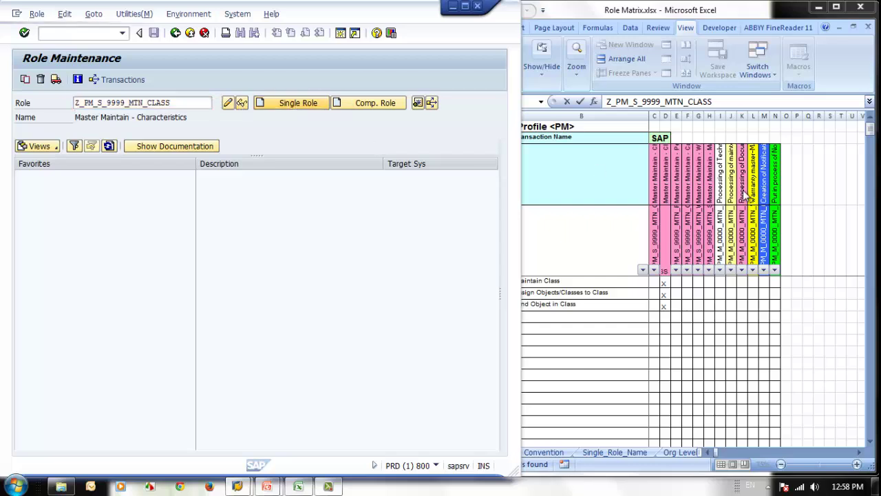
pyautogui.click(666, 188)
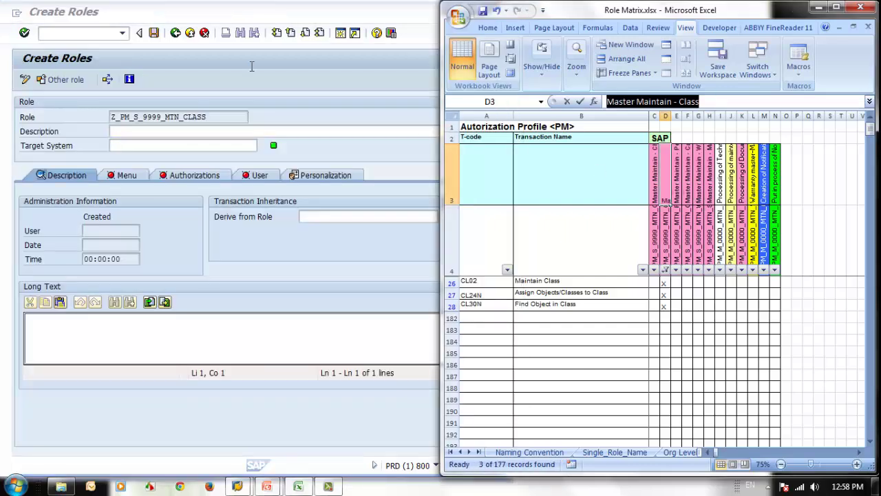
pyautogui.click(168, 132)
pyautogui.write('Master Maintain - Class')
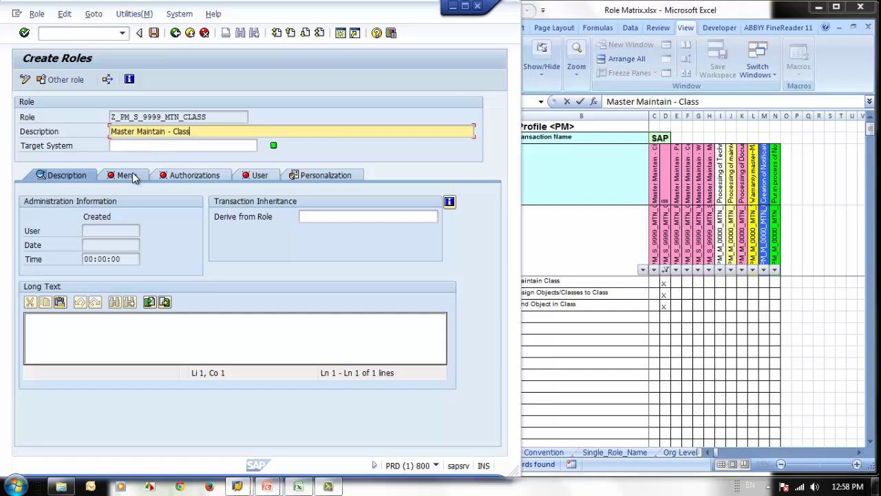
# Step: Save the role and assign T-codes CL02, CL24N and CL30N to its menu, copied from A26:A28 of the matrix
pyautogui.click(127, 175)
pyautogui.moveTo(495, 280); pyautogui.dragTo(500, 304)
pyautogui.hotkey('ctrl', 'c')
pyautogui.click(187, 236)
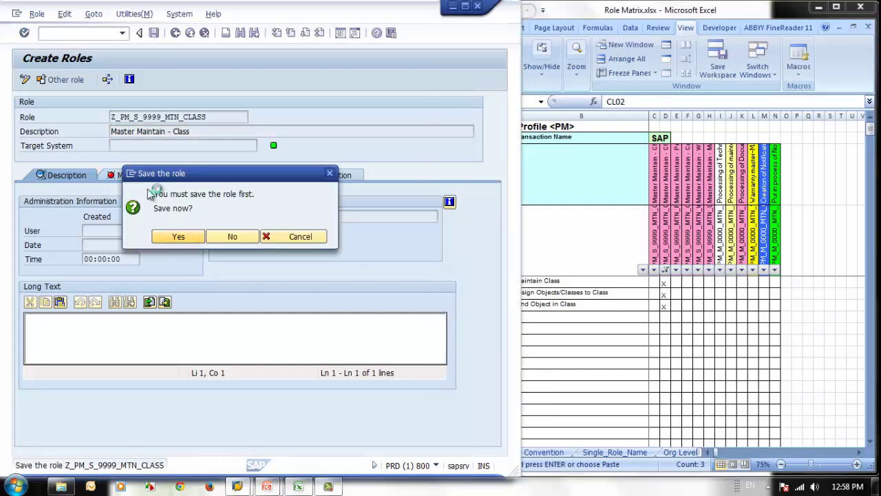
pyautogui.click(136, 206)
pyautogui.hotkey('ctrl', 'v')
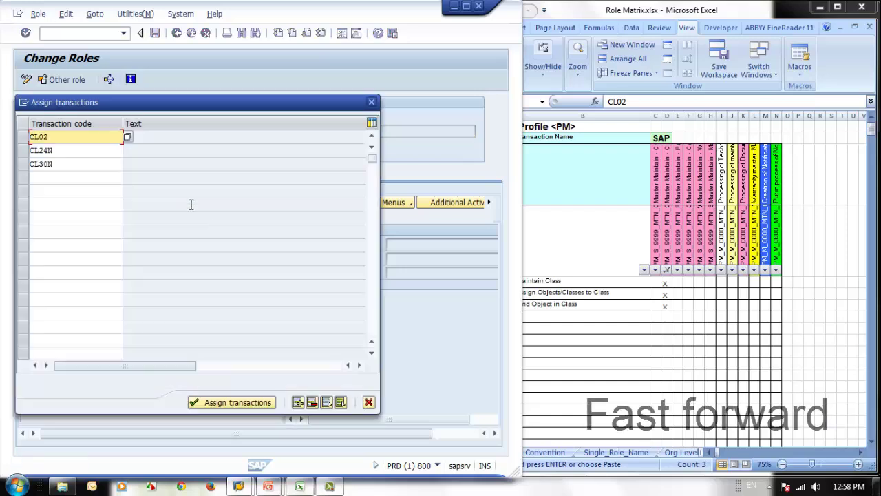
pyautogui.press('Return')
pyautogui.press('Return')
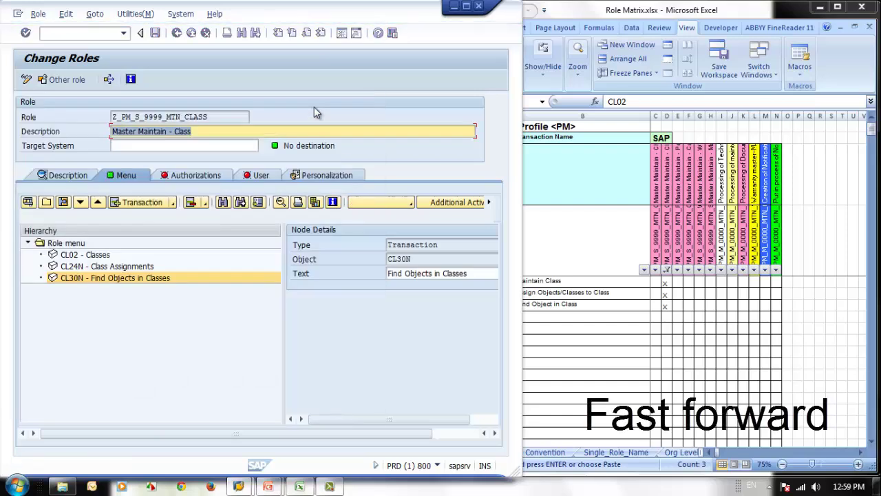
# Step: Open the authorization data of Z_PM_S_9999_MTN_CLASS for change, saving the role first
pyautogui.click(202, 177)
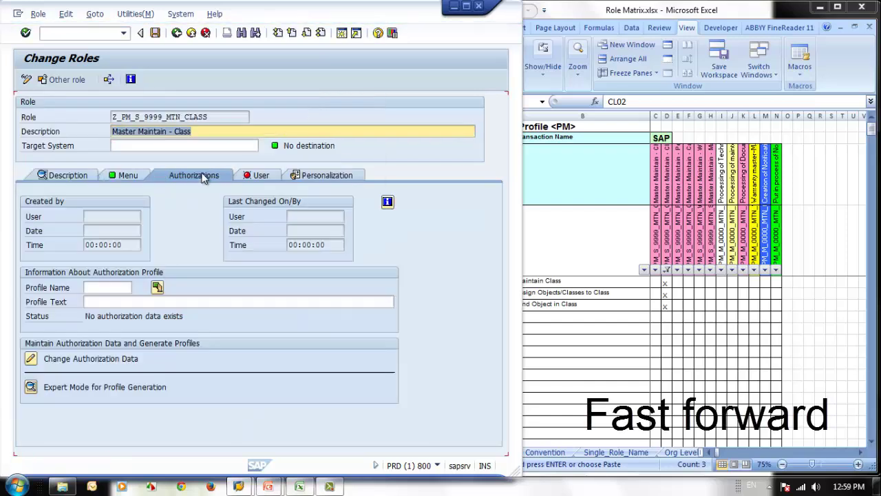
pyautogui.click(31, 359)
pyautogui.press('Return')
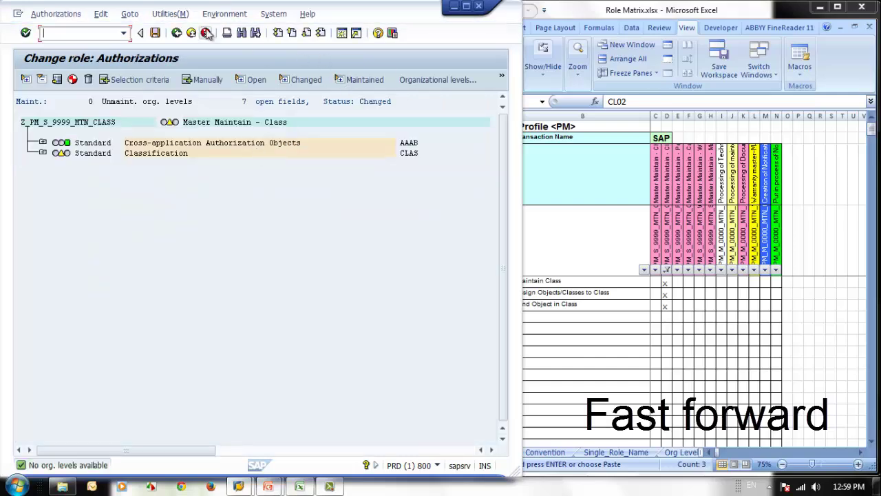
# Step: Give full authorization (*) to the open fields of Authorization for Classification, Class Maintenance and Finding Objects
pyautogui.click(42, 153)
pyautogui.click(60, 174)
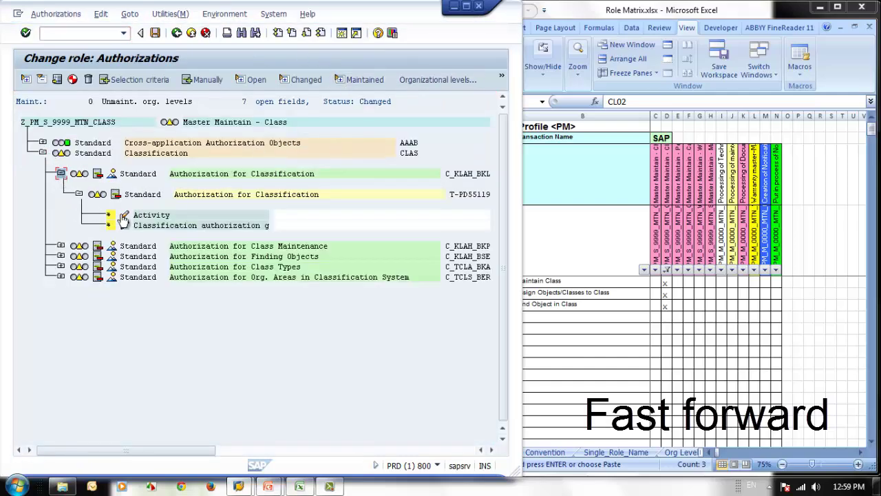
pyautogui.click(110, 218)
pyautogui.click(60, 246)
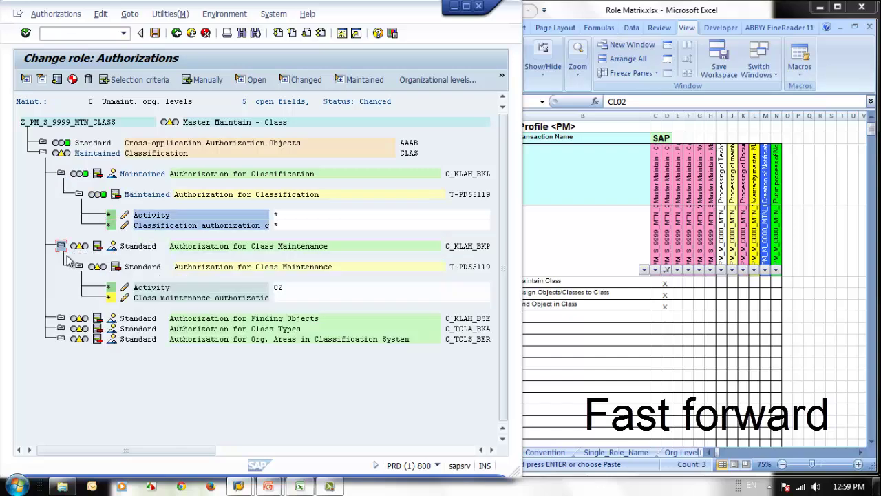
pyautogui.click(110, 298)
pyautogui.click(61, 319)
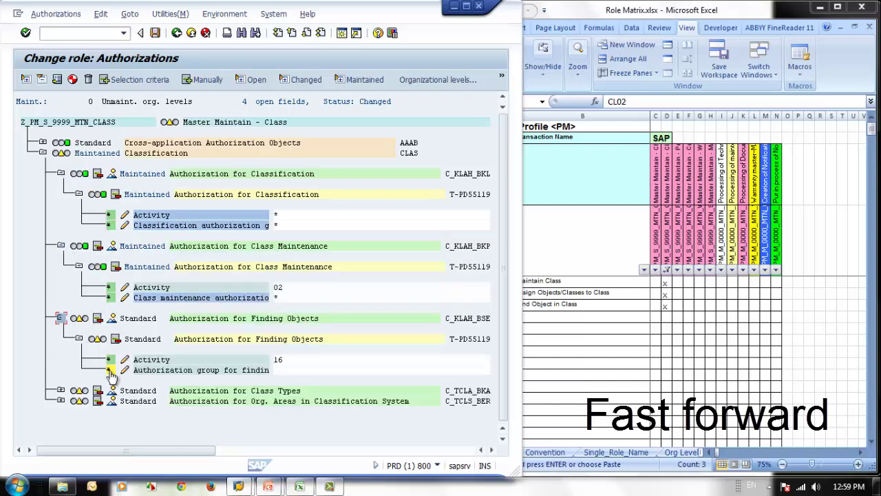
pyautogui.click(110, 370)
# Step: Give full authorization (*) to the open fields of Authorization for Class Types and Org. Areas in Classification System
pyautogui.click(61, 390)
pyautogui.click(110, 421)
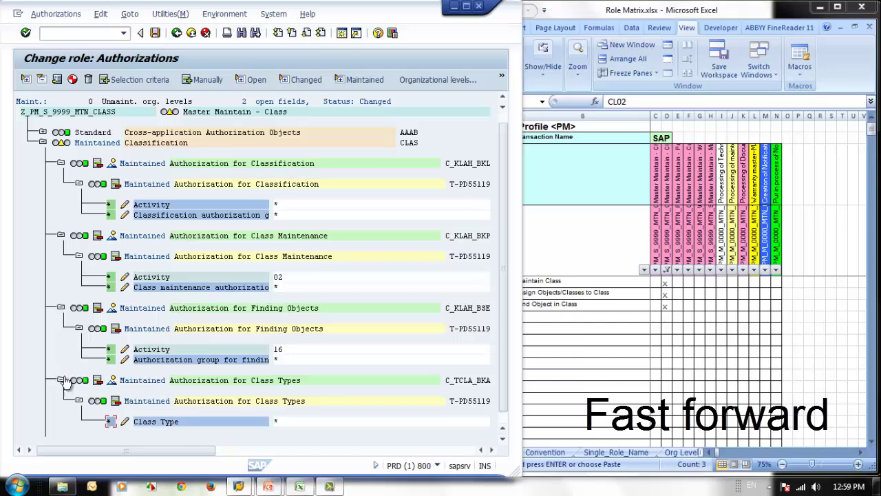
pyautogui.click(61, 379)
pyautogui.click(60, 390)
pyautogui.click(110, 417)
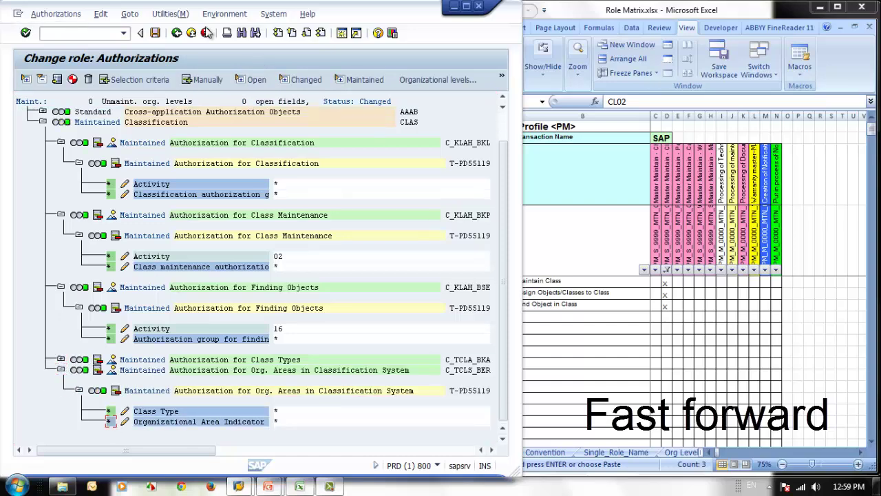
# Step: Save and generate the authorization profile of Z_PM_S_9999_MTN_CLASS with the default profile name, and return to the initial Role Maintenance screen
pyautogui.click(155, 33)
pyautogui.click(80, 185)
pyautogui.click(359, 195)
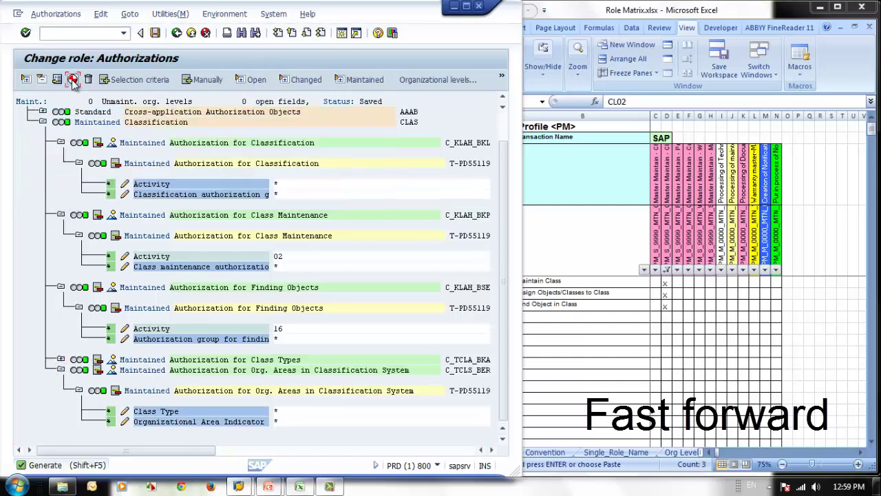
pyautogui.click(177, 33)
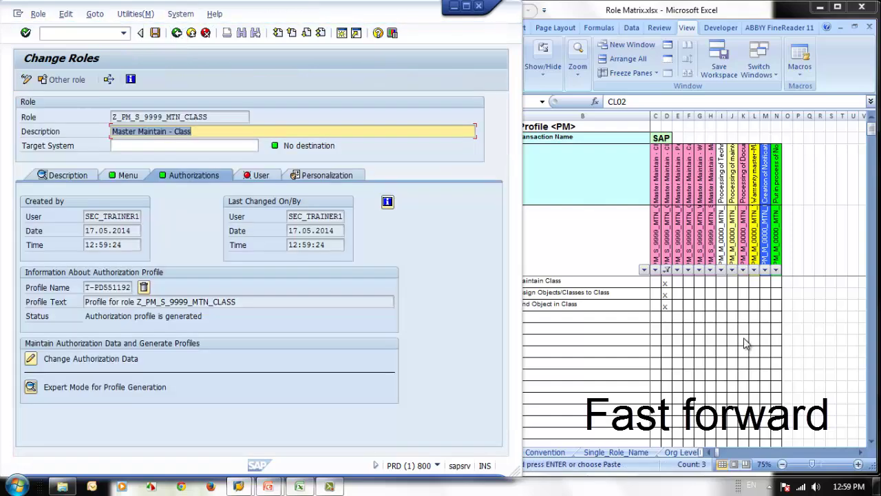
pyautogui.click(177, 33)
# Step: Copy the role name Z_PM_S_9999_MTN_PERMIT from E4 of the Excel role matrix and create it as a single role in SAP
pyautogui.click(654, 10)
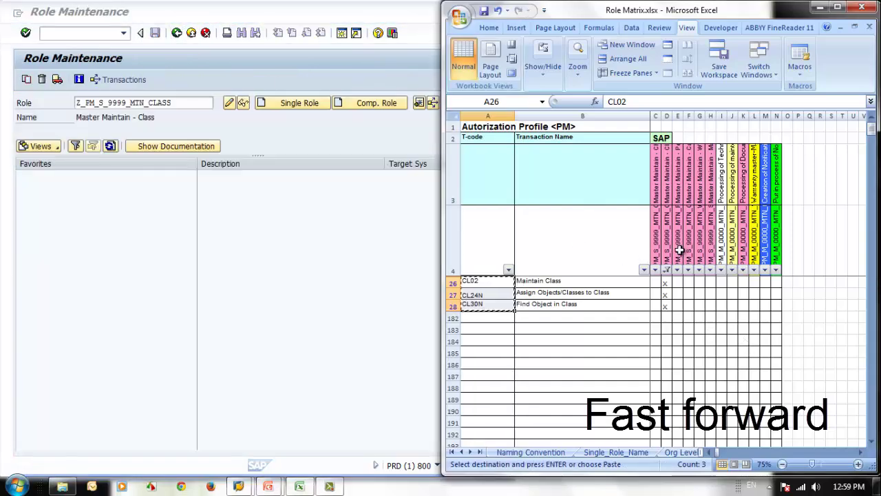
pyautogui.click(678, 248)
pyautogui.moveTo(719, 103); pyautogui.dragTo(606, 104)
pyautogui.hotkey('ctrl', 'c')
pyautogui.moveTo(77, 104); pyautogui.dragTo(267, 119)
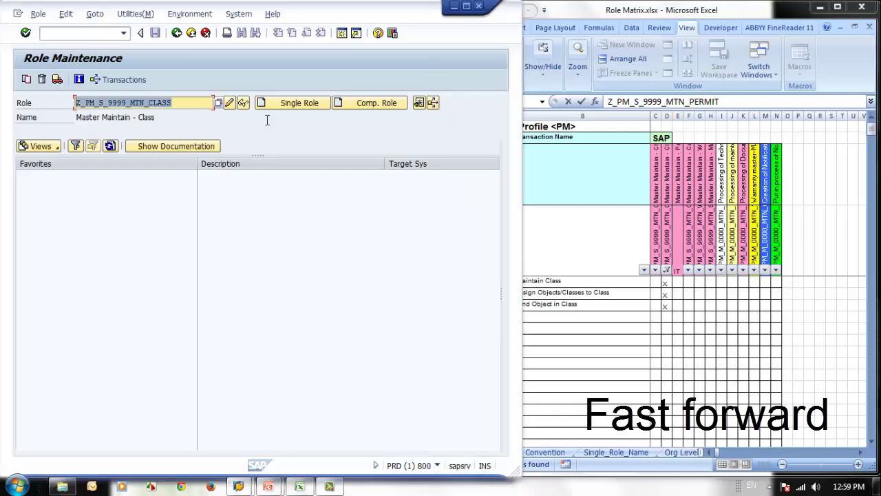
pyautogui.hotkey('ctrl', 'v')
pyautogui.click(269, 105)
# Step: Copy the description Master Maintain - Permit from E3 of the matrix into the role, and save it to open its menu
pyautogui.click(676, 170)
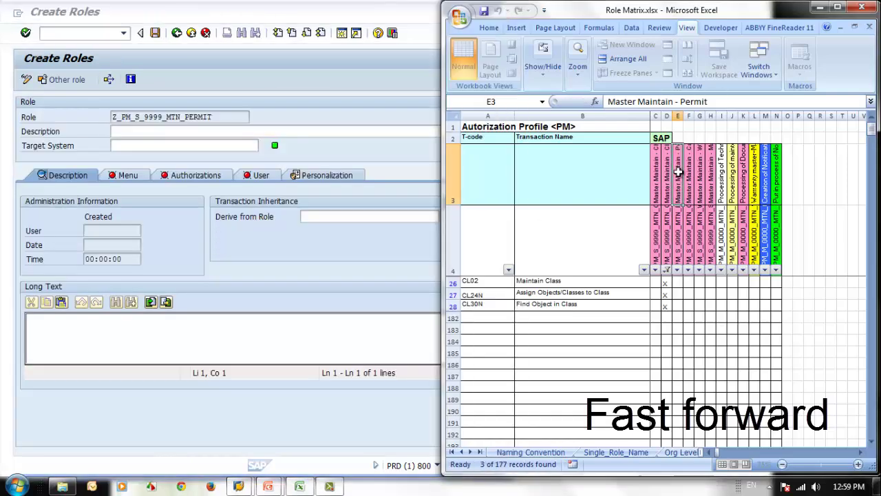
pyautogui.moveTo(716, 101); pyautogui.dragTo(607, 101)
pyautogui.hotkey('ctrl', 'c')
pyautogui.click(165, 131)
pyautogui.hotkey('ctrl', 'v')
pyautogui.click(123, 175)
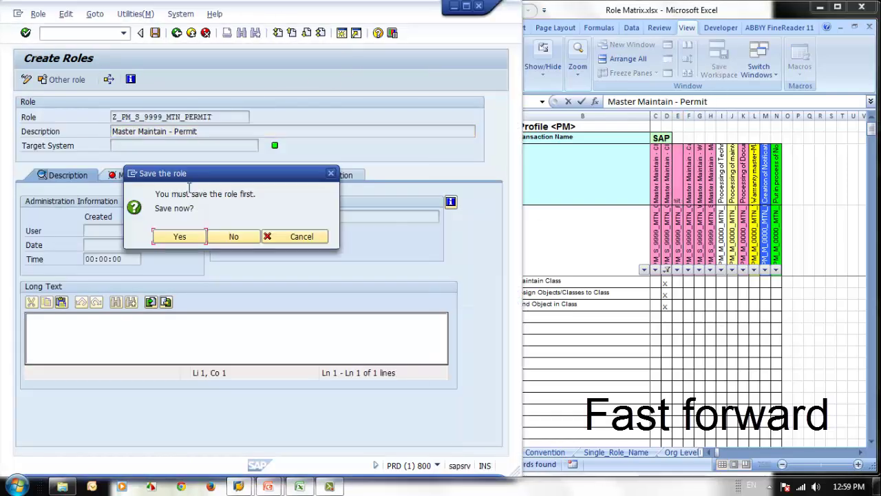
pyautogui.click(196, 236)
# Step: Show all values again in the matrix's Z_PM_S_9999_MTN_CLASS column and filter the Z_PM_S_9999_MTN_PERMIT column to X only
pyautogui.click(681, 275)
pyautogui.click(667, 270)
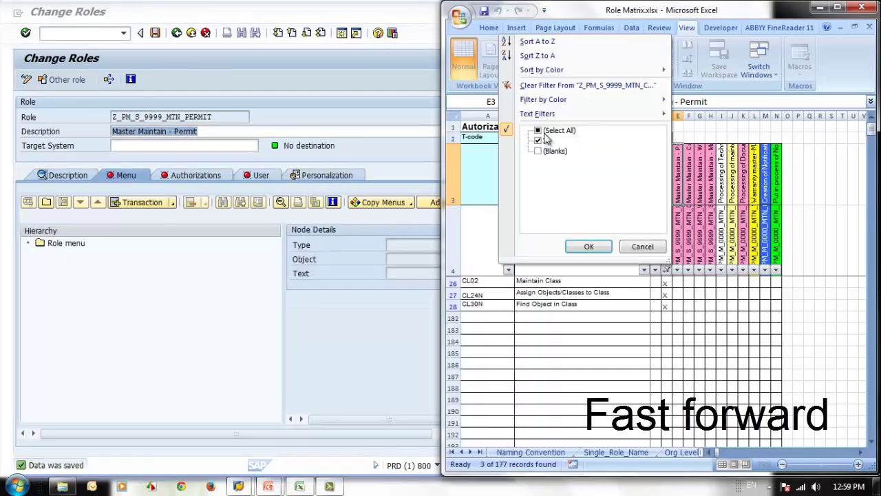
pyautogui.click(540, 131)
pyautogui.click(589, 247)
pyautogui.click(679, 270)
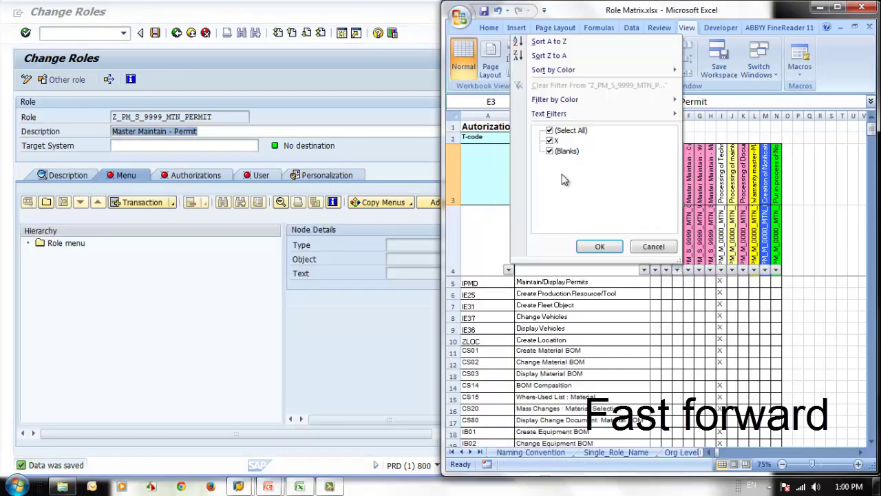
pyautogui.click(557, 154)
pyautogui.click(596, 247)
# Step: Copy T-code IPM2 from A142 of the matrix and assign it to the menu of Z_PM_S_9999_MTN_PERMIT in SAP
pyautogui.click(489, 284)
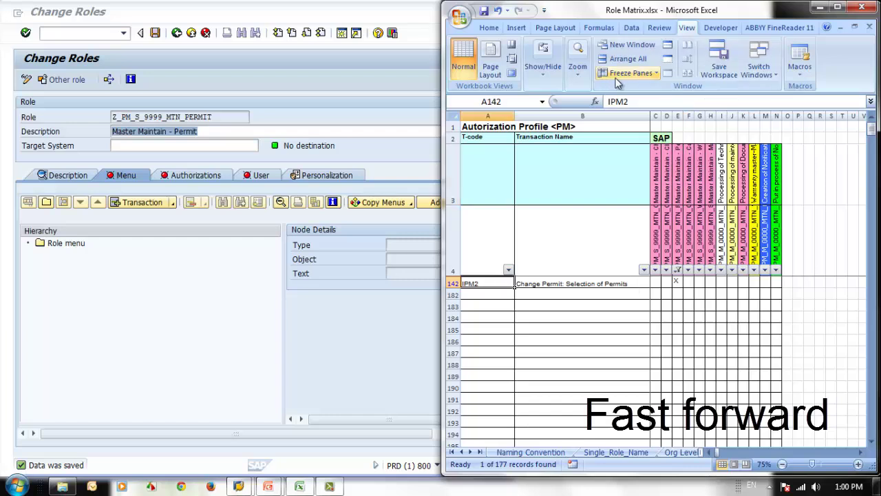
pyautogui.doubleClick(617, 101)
pyautogui.click(222, 250)
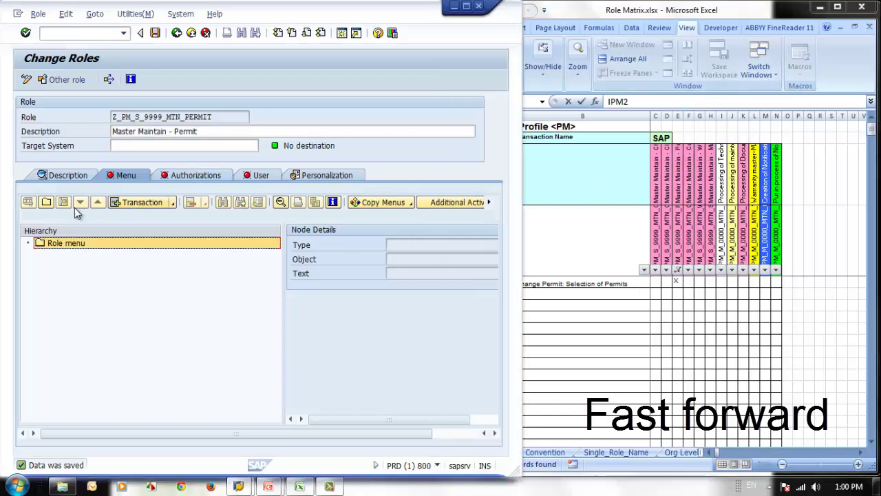
pyautogui.click(137, 201)
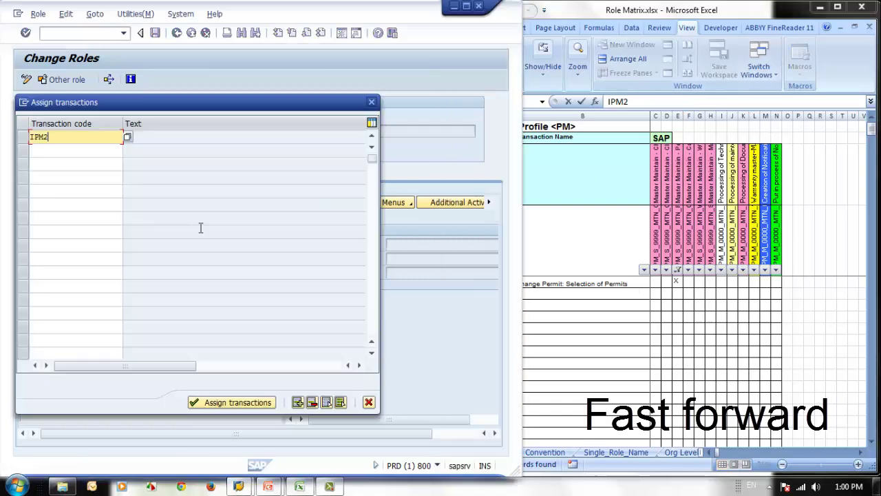
pyautogui.press('Return')
pyautogui.click(241, 403)
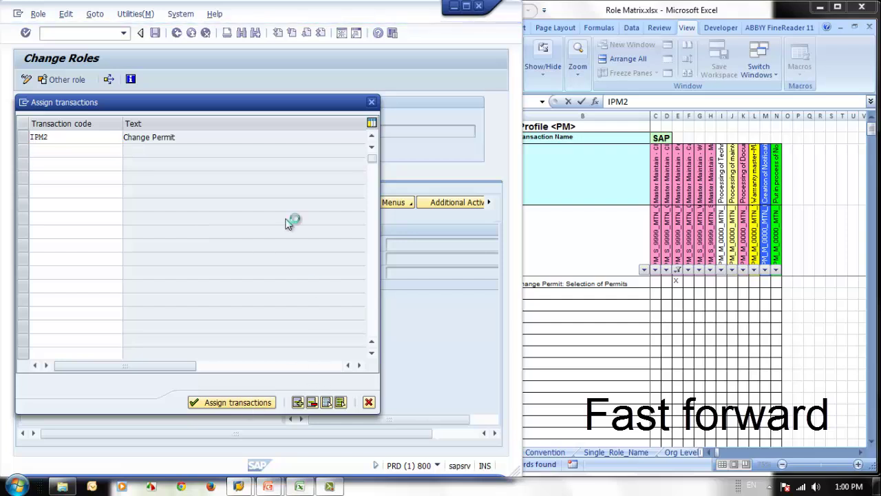
# Step: Open the role's authorization data for change, saving the role first, and assign full authorization to its organizational levels
pyautogui.click(197, 176)
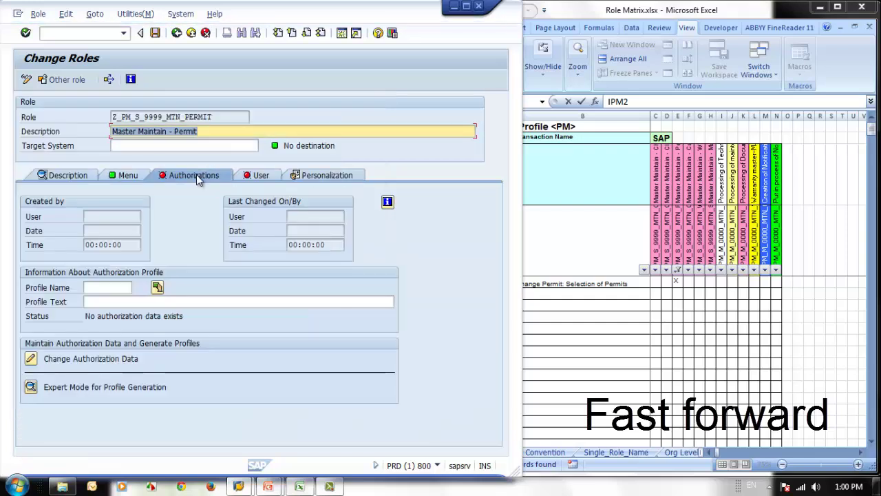
pyautogui.click(31, 358)
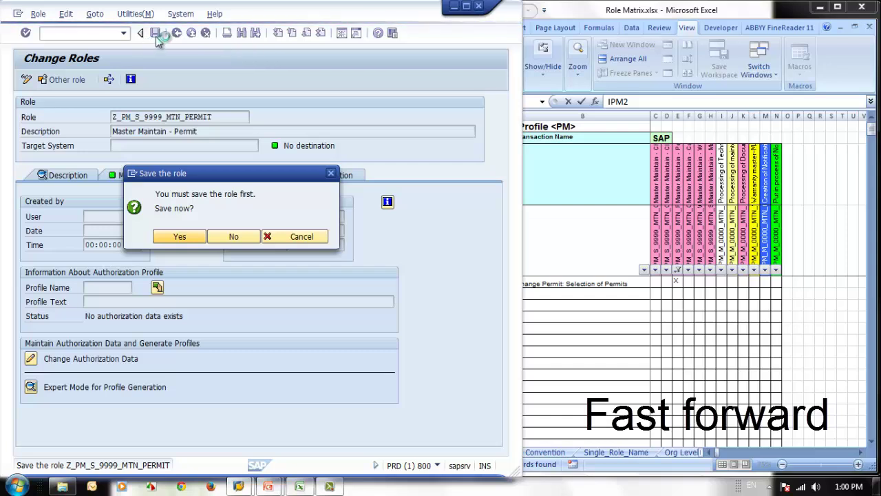
pyautogui.press('Return')
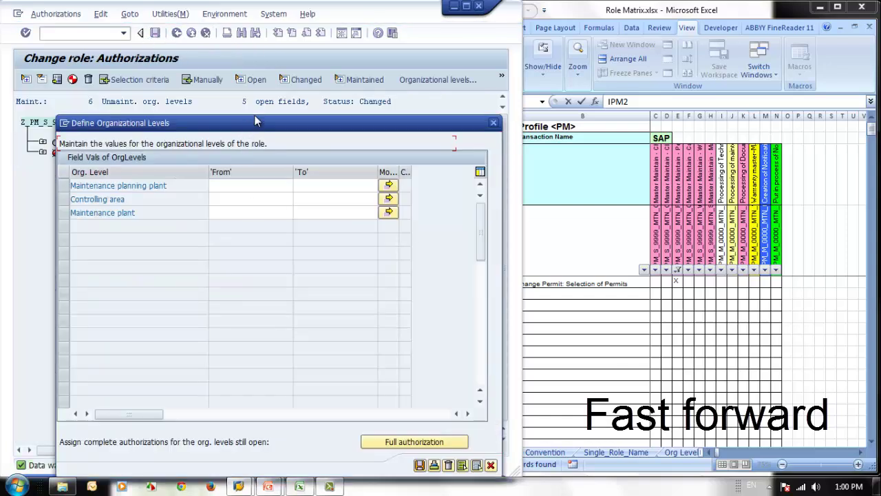
pyautogui.click(544, 392)
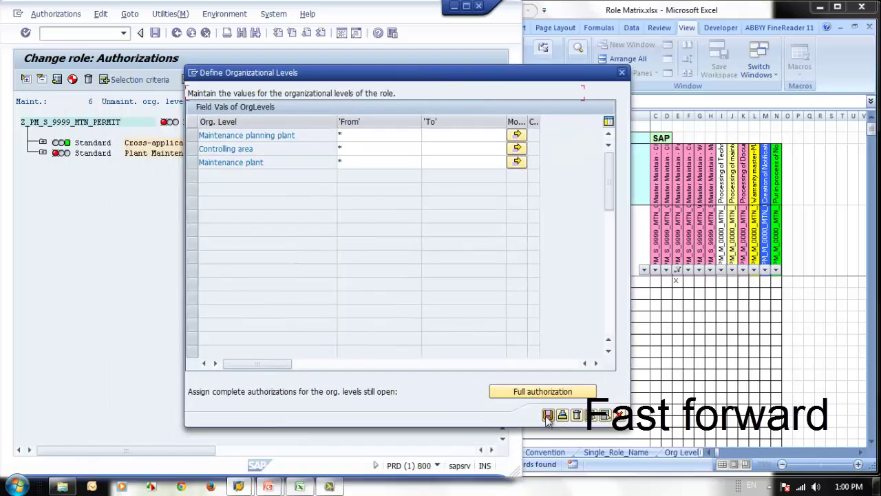
pyautogui.click(547, 415)
# Step: Give full authorization (*) to the open fields of PM: Order Type, Authorization Group and Maintenance Planner Group
pyautogui.click(42, 153)
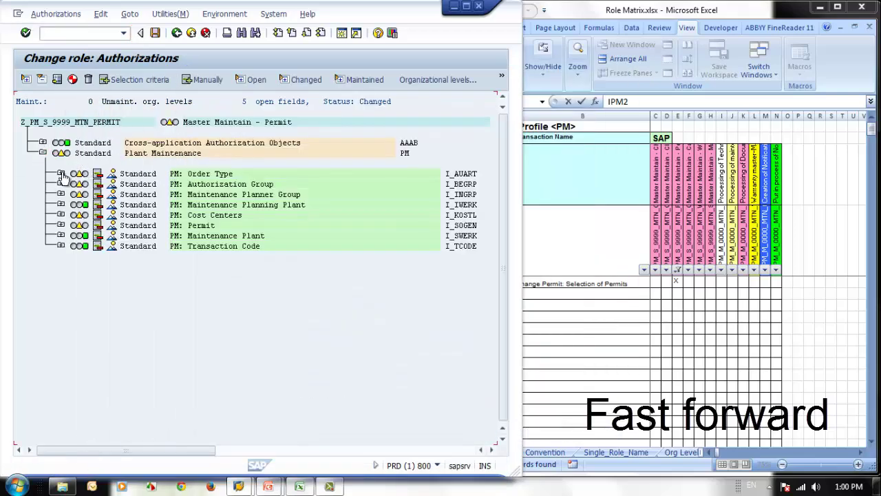
pyautogui.click(60, 173)
pyautogui.click(61, 245)
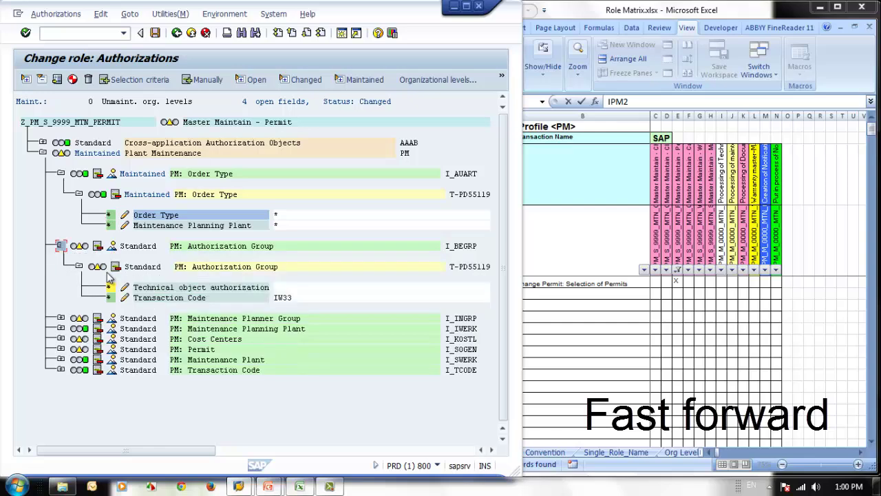
pyautogui.click(109, 288)
pyautogui.click(61, 319)
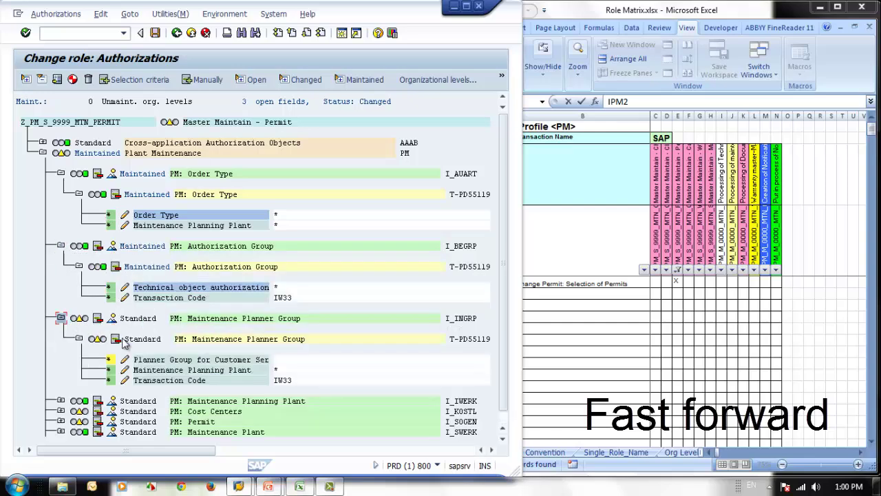
pyautogui.click(110, 360)
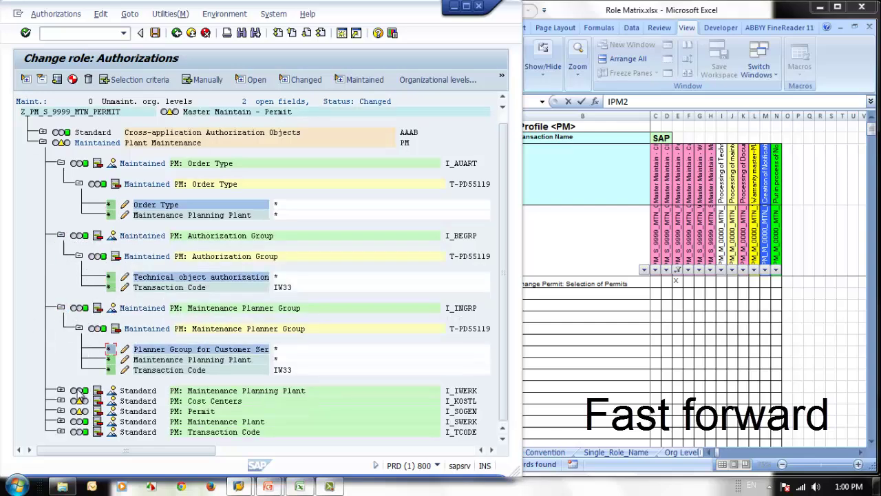
# Step: Give full authorization (*) to the Cost Center field of PM: Cost Centers and the Permit Key field of PM: Permit
pyautogui.click(60, 411)
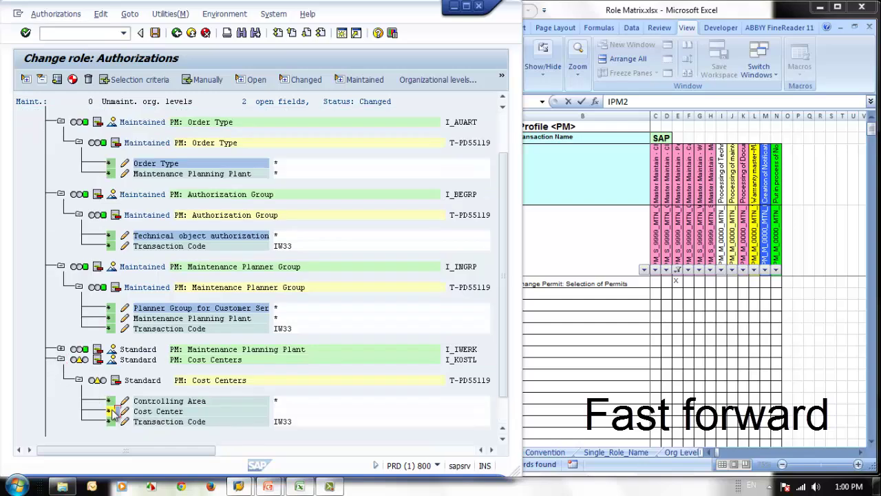
pyautogui.click(110, 411)
pyautogui.click(61, 359)
pyautogui.click(60, 370)
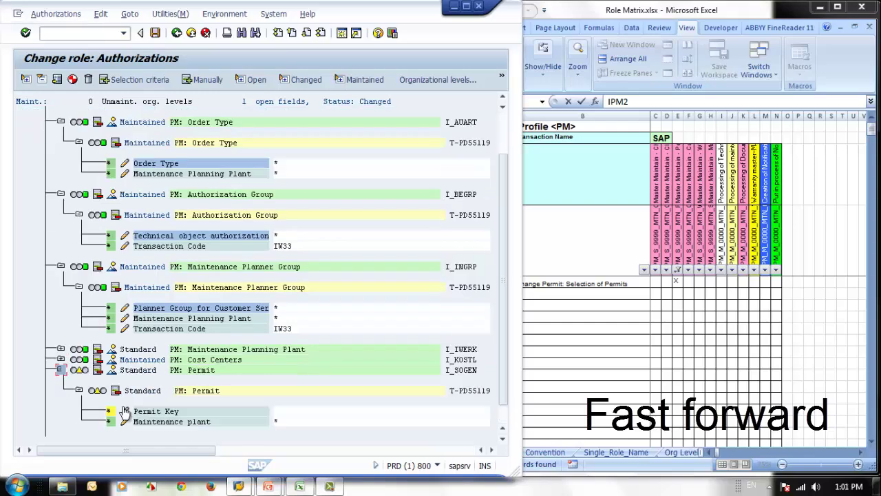
pyautogui.click(110, 411)
# Step: Generate the authorization profile of Z_PM_S_9999_MTN_PERMIT with the default profile name and go back to the role
pyautogui.click(73, 79)
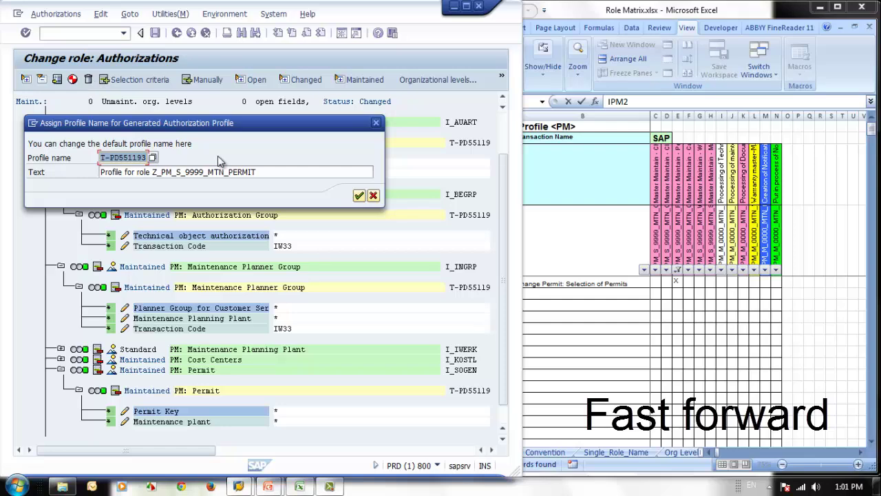
pyautogui.click(358, 195)
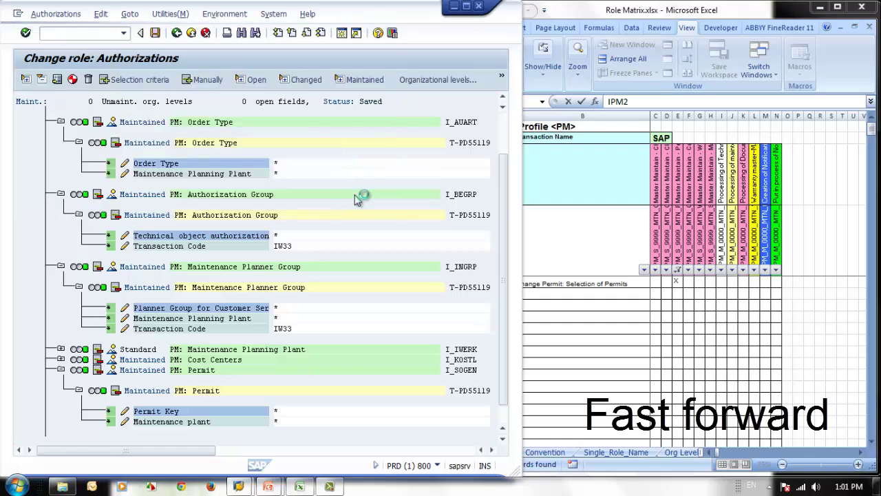
pyautogui.click(177, 33)
# Step: In the Excel matrix, show all values again in the Z_PM_S_9999_MTN_PERMIT column and filter column F to X only
pyautogui.click(760, 330)
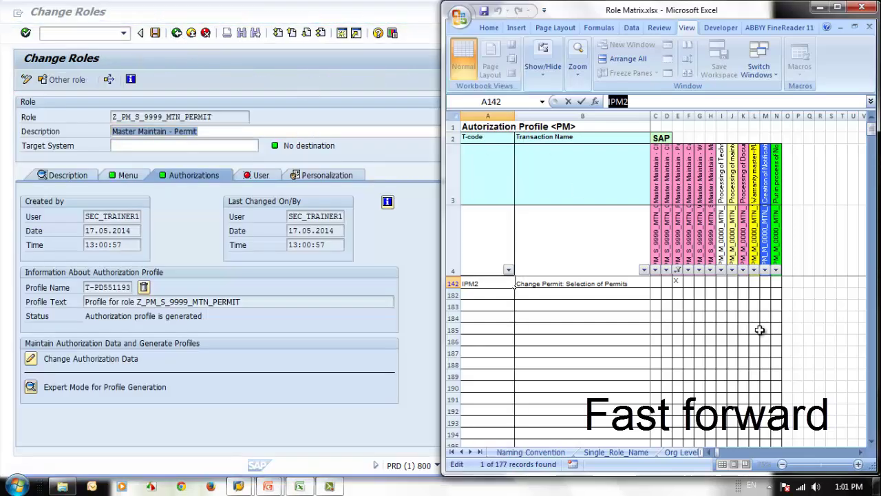
pyautogui.click(677, 269)
pyautogui.click(550, 151)
pyautogui.click(600, 247)
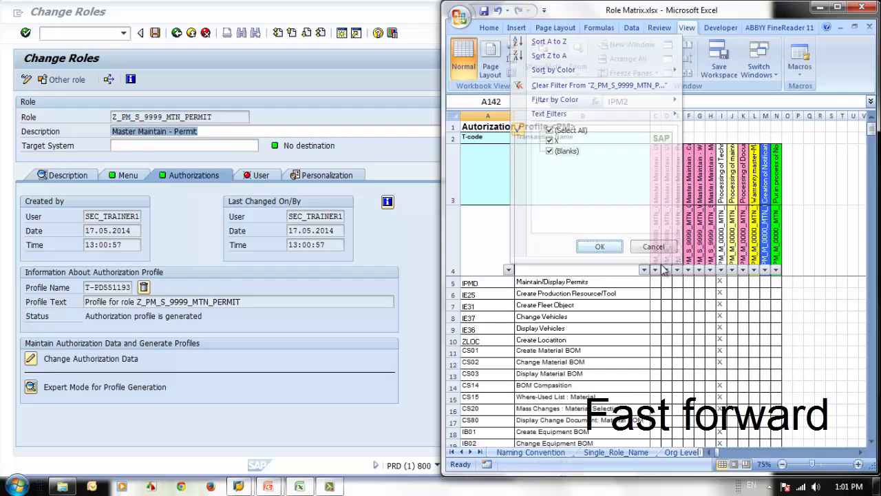
pyautogui.click(688, 269)
pyautogui.click(560, 151)
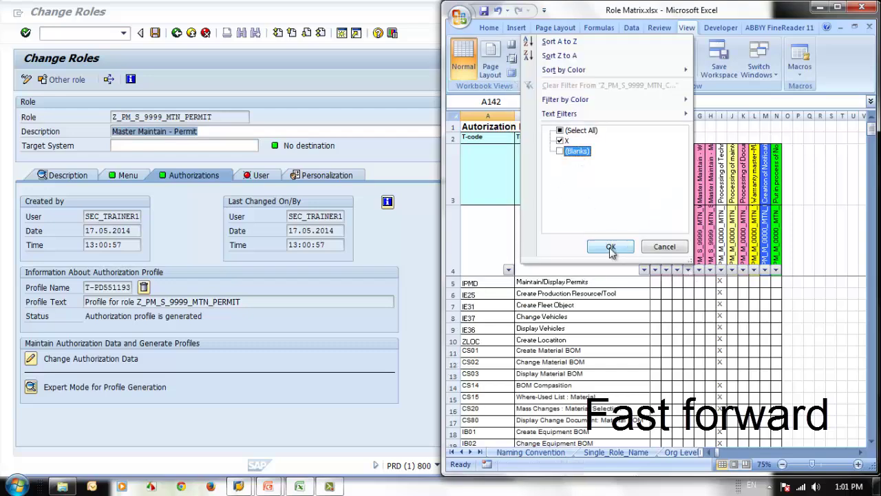
pyautogui.click(612, 248)
# Step: Copy the role name Z_PM_S_9999_MTN_CATALOG from F4 of the matrix and create it as a single role in SAP
pyautogui.click(688, 230)
pyautogui.moveTo(738, 102); pyautogui.dragTo(609, 102)
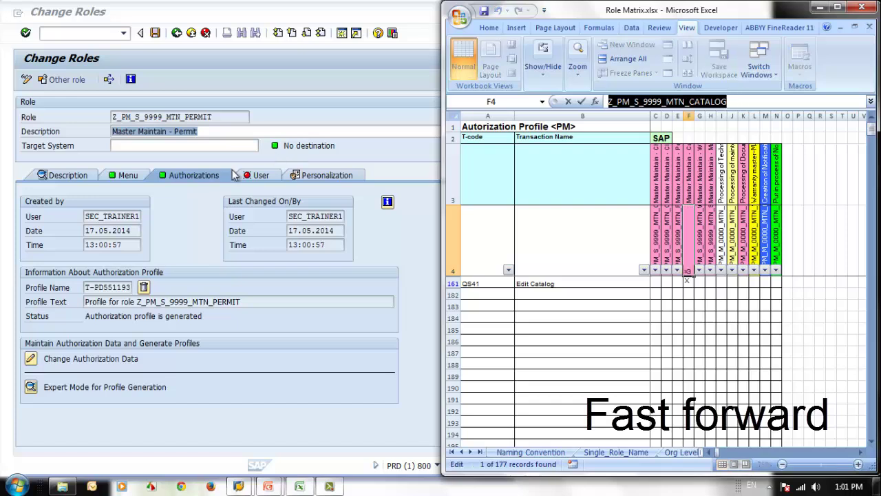
pyautogui.click(223, 119)
pyautogui.click(177, 33)
pyautogui.moveTo(196, 105); pyautogui.dragTo(76, 103)
pyautogui.hotkey('ctrl', 'v')
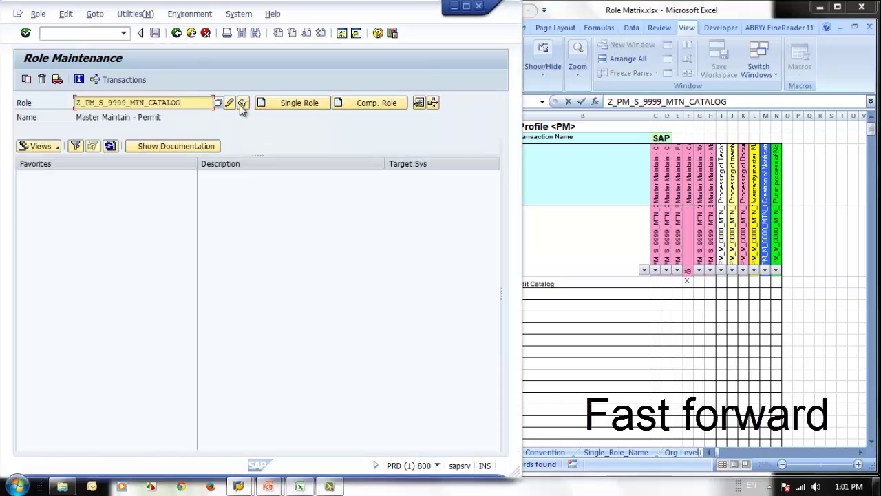
pyautogui.click(290, 107)
# Step: Copy the description "Master Maintain - Catalog" from F3 of the matrix into the new role's description and save the role
pyautogui.click(689, 186)
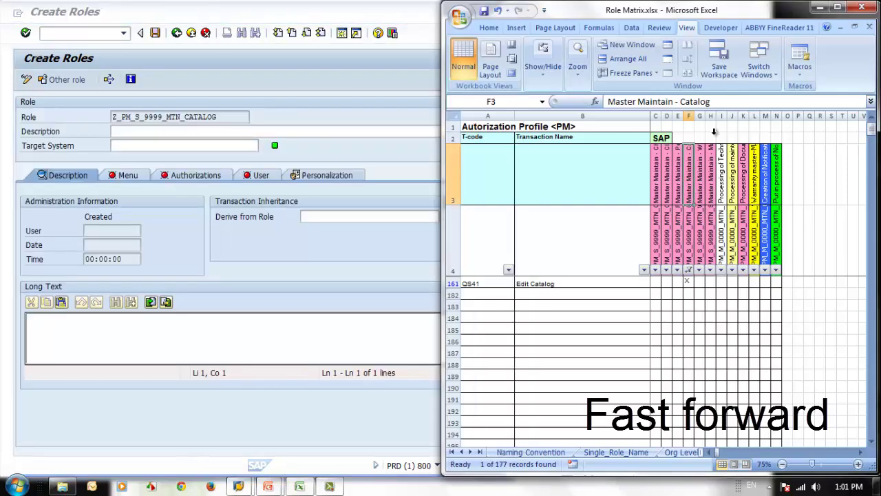
pyautogui.moveTo(727, 103); pyautogui.dragTo(314, 73)
pyautogui.hotkey('ctrl', 'c')
pyautogui.click(161, 132)
pyautogui.hotkey('ctrl', 'v')
pyautogui.click(128, 176)
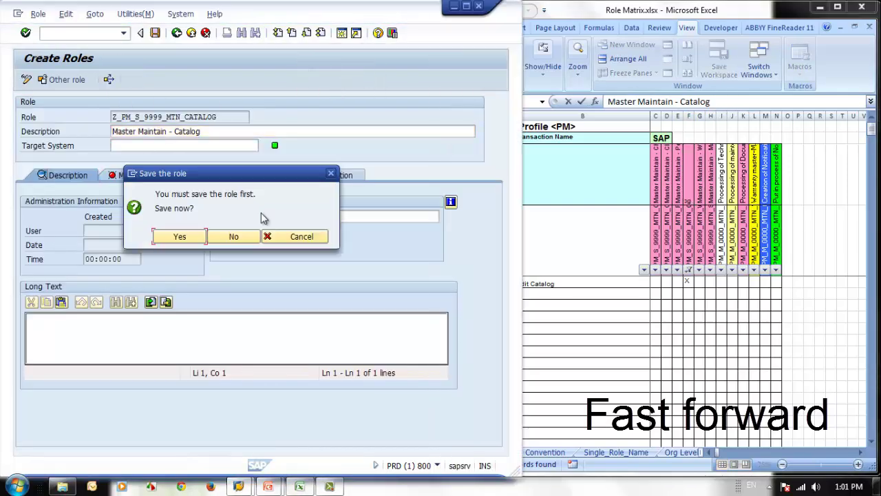
pyautogui.click(160, 237)
# Step: Copy the T-code QS41 from A161 of the matrix and assign it to the role menu of Z_PM_S_9999_MTN_CATALOG
pyautogui.click(544, 296)
pyautogui.click(480, 296)
pyautogui.click(482, 284)
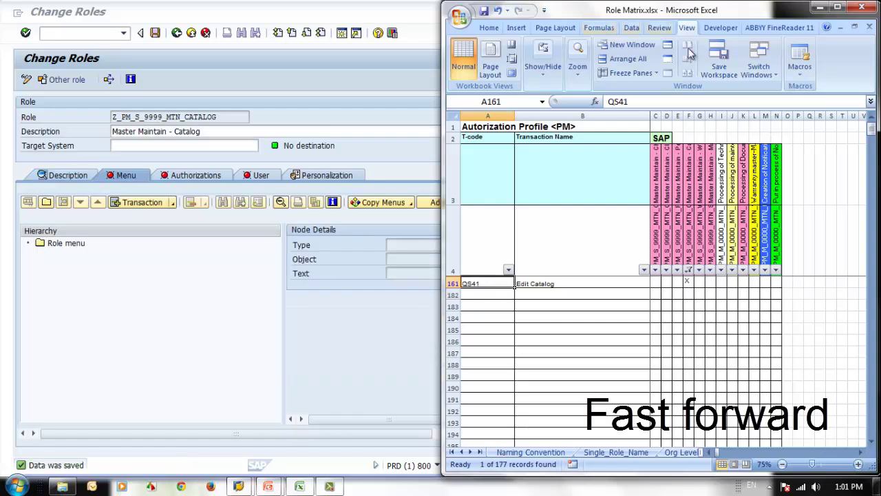
pyautogui.doubleClick(617, 101)
pyautogui.hotkey('ctrl', 'c')
pyautogui.click(66, 243)
pyautogui.click(143, 201)
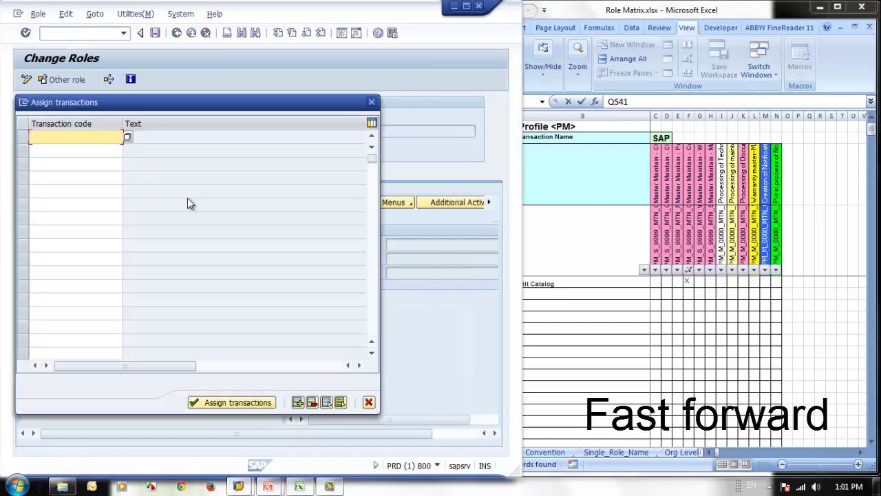
pyautogui.click(238, 399)
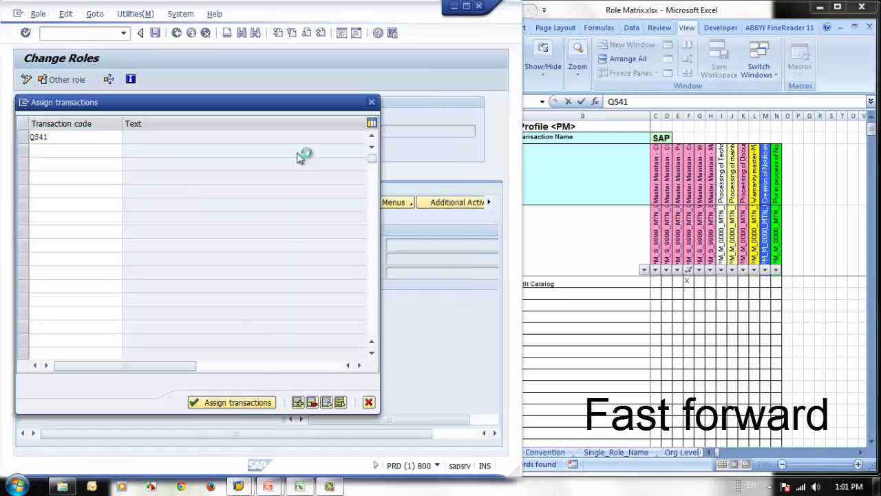
# Step: Save the role, open its authorization data in expert mode for profile generation, and accept the default profile name
pyautogui.click(186, 174)
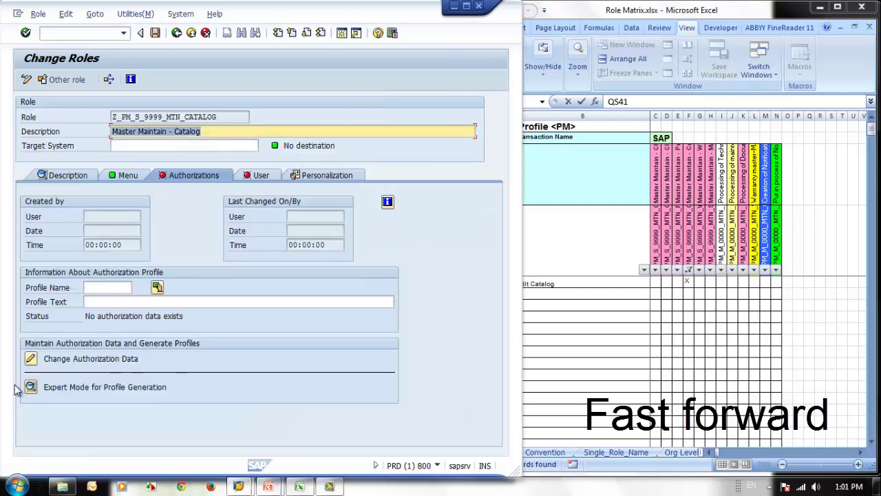
pyautogui.click(30, 386)
pyautogui.click(184, 236)
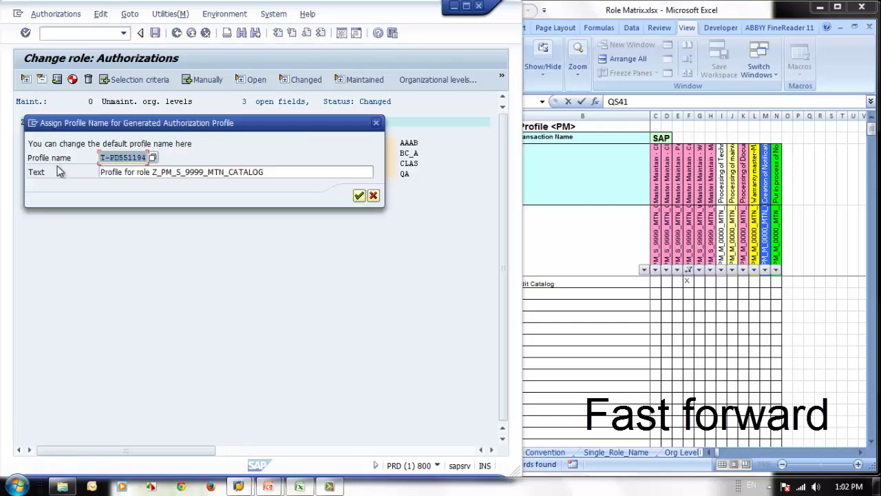
pyautogui.click(359, 197)
# Step: Give full authorization (*) to Code Group, Catalog and Code Group Status of Catalog Maintenance of Group Codes and Codes
pyautogui.click(43, 173)
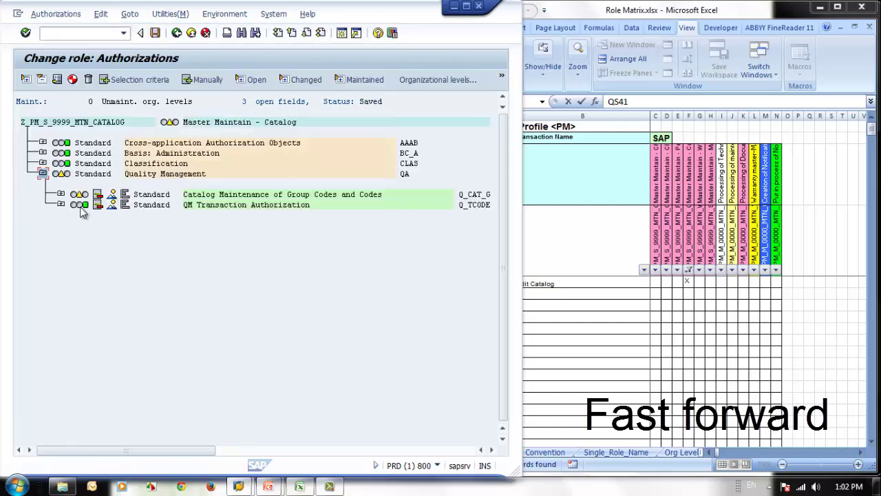
pyautogui.click(60, 195)
pyautogui.click(110, 237)
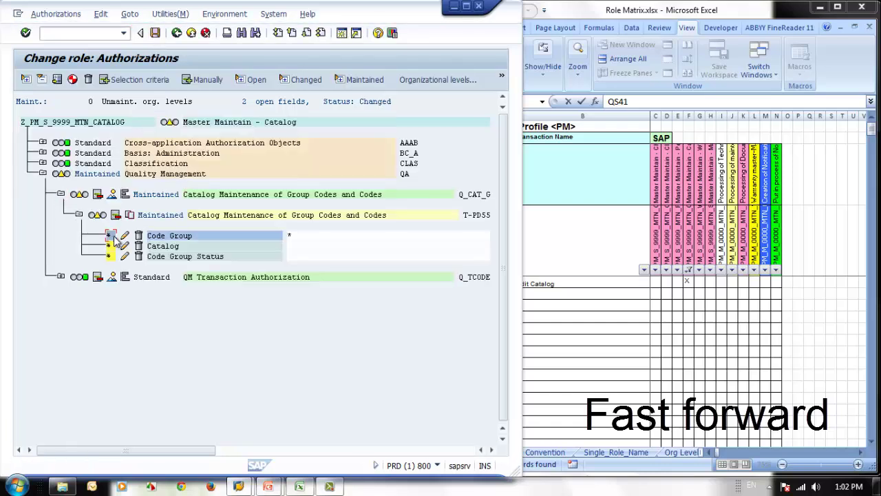
pyautogui.click(110, 246)
pyautogui.click(110, 256)
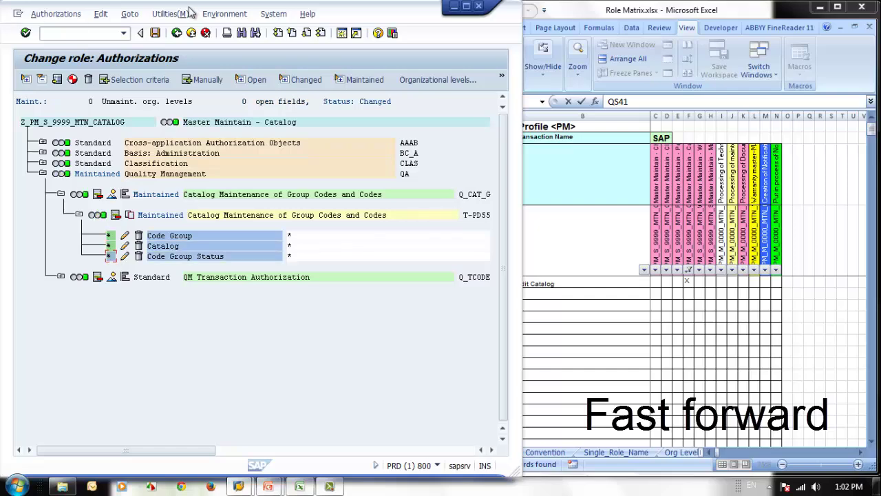
# Step: Save and generate the authorization profile of Z_PM_S_9999_MTN_CATALOG and go back to the initial Role Maintenance screen
pyautogui.click(155, 33)
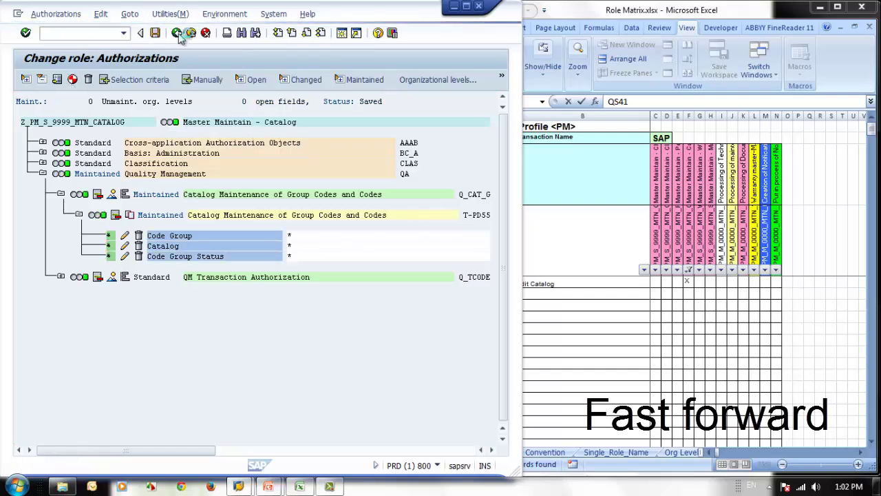
pyautogui.click(177, 33)
pyautogui.click(178, 34)
# Step: In the Excel matrix, show all values again in the Z_PM_S_9999_MTN_CATALOG column and filter column G to X only
pyautogui.click(691, 248)
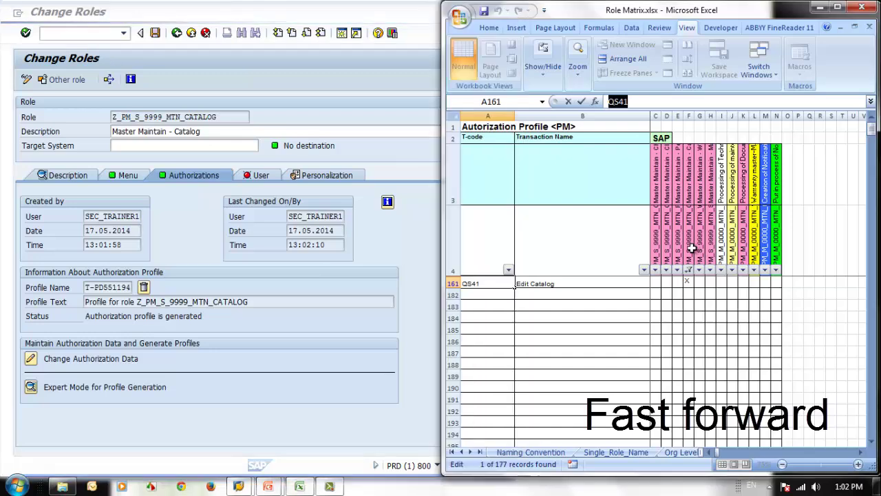
pyautogui.click(688, 270)
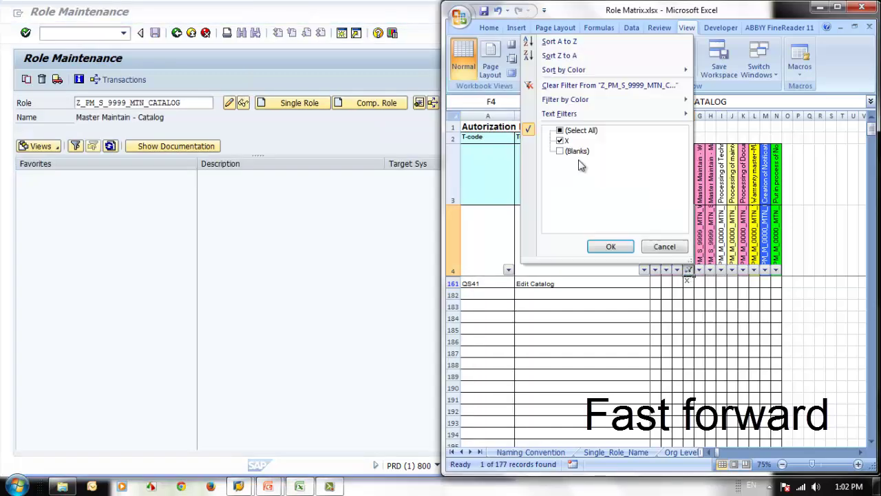
pyautogui.click(575, 151)
pyautogui.click(610, 246)
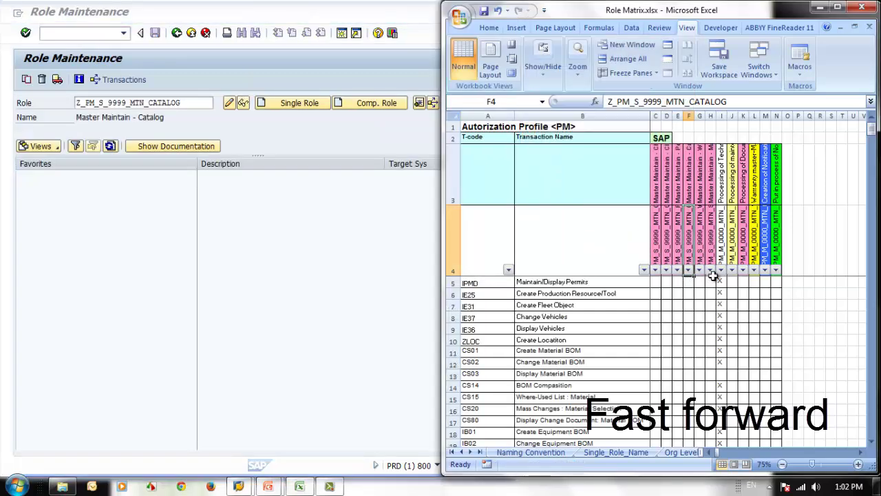
pyautogui.click(699, 270)
pyautogui.click(588, 130)
pyautogui.click(575, 142)
pyautogui.click(622, 247)
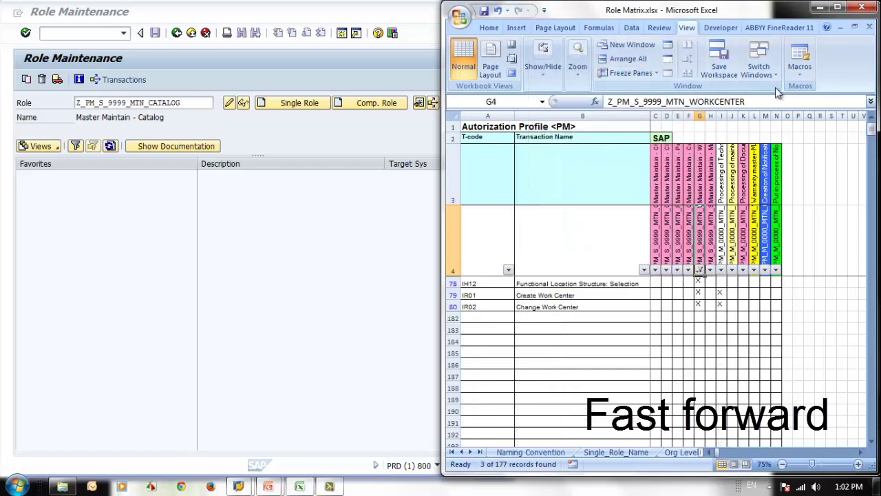
# Step: Copy the role name Z_PM_S_9999_MTN_WORKCENTER from G4 of the matrix and create it as a single role in SAP
pyautogui.moveTo(767, 101); pyautogui.dragTo(607, 101)
pyautogui.moveTo(197, 103); pyautogui.dragTo(75, 102)
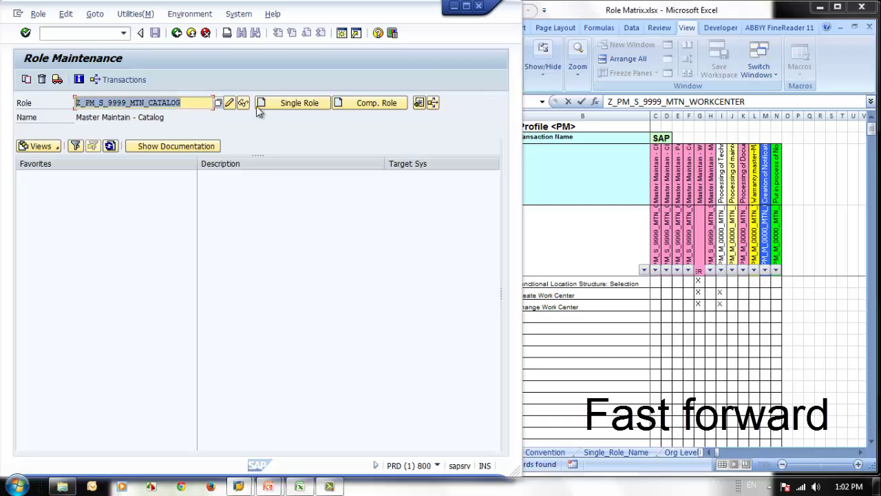
pyautogui.hotkey('ctrl', 'v')
pyautogui.click(300, 103)
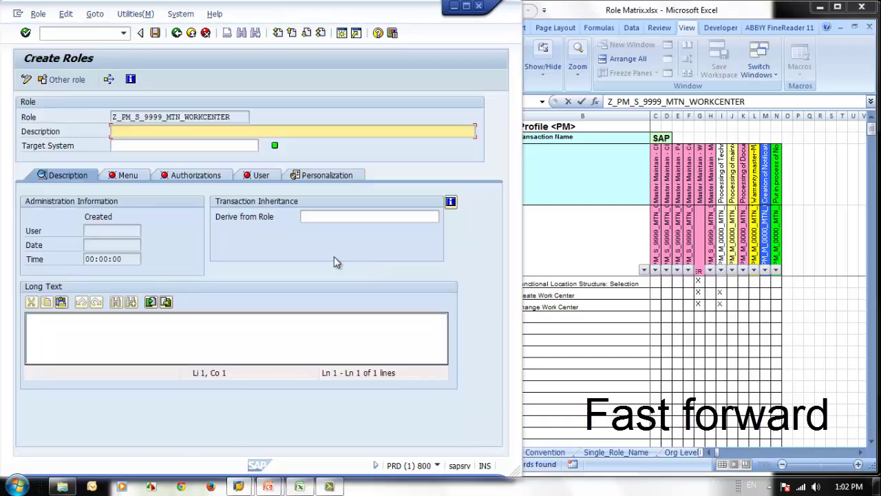
# Step: Copy the description "Master Maintain - Work center" from G3 of the matrix into the new role and save it
pyautogui.click(634, 307)
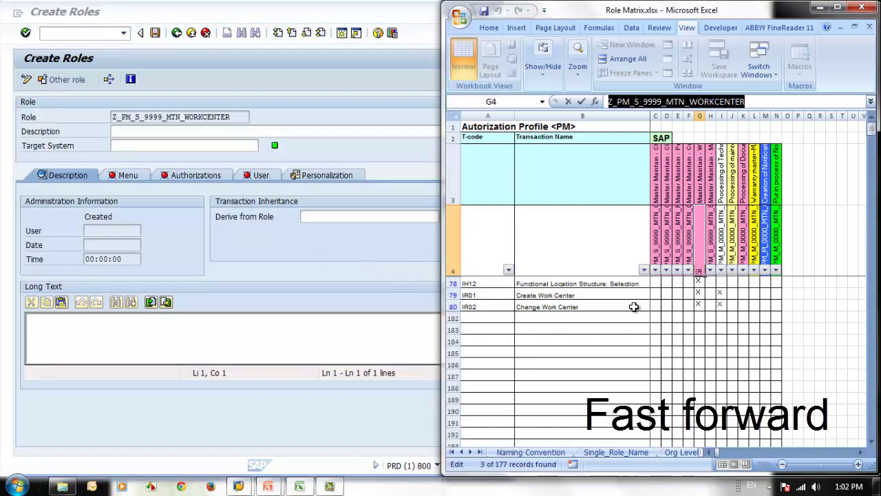
pyautogui.click(701, 179)
pyautogui.moveTo(731, 102); pyautogui.dragTo(607, 101)
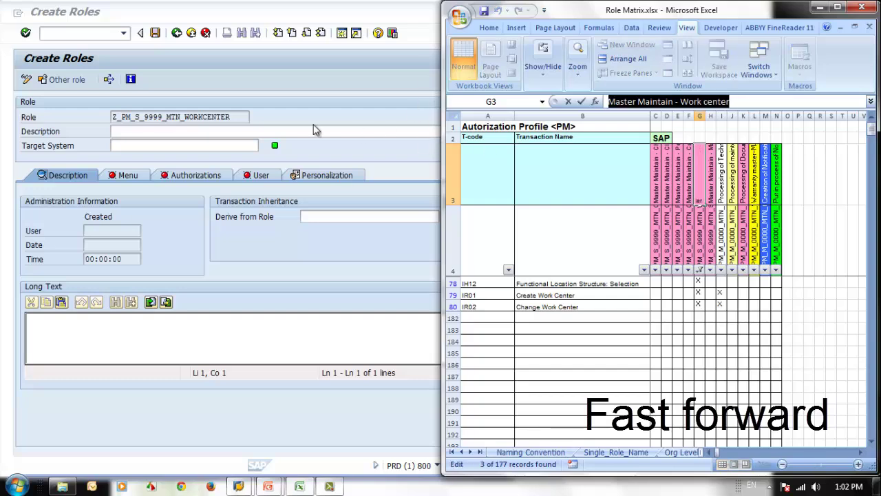
pyautogui.click(164, 125)
pyautogui.hotkey('ctrl', 'v')
pyautogui.click(128, 175)
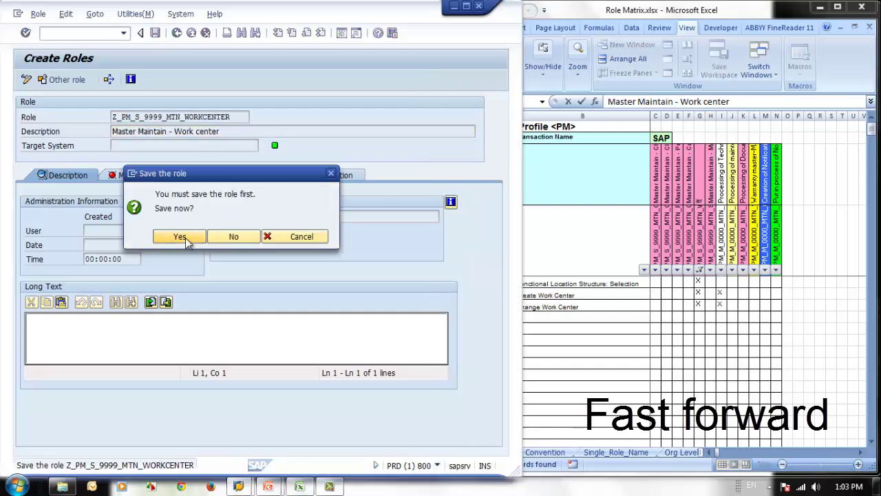
# Step: Copy the T-codes IH12, IR01 and IR02 from A78:A80 of the matrix and assign them to the role menu
pyautogui.click(625, 312)
pyautogui.moveTo(478, 283); pyautogui.dragTo(493, 308)
pyautogui.hotkey('ctrl', 'c')
pyautogui.click(116, 212)
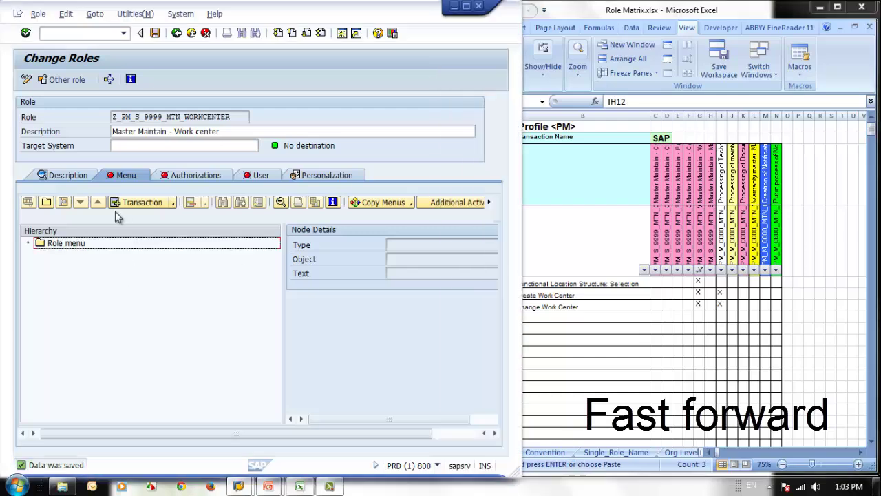
pyautogui.click(141, 203)
pyautogui.hotkey('ctrl', 'v')
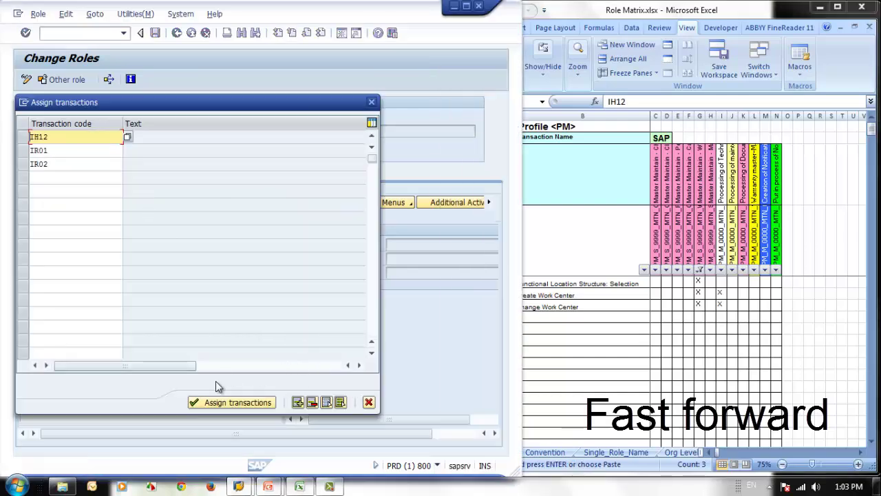
pyautogui.click(237, 402)
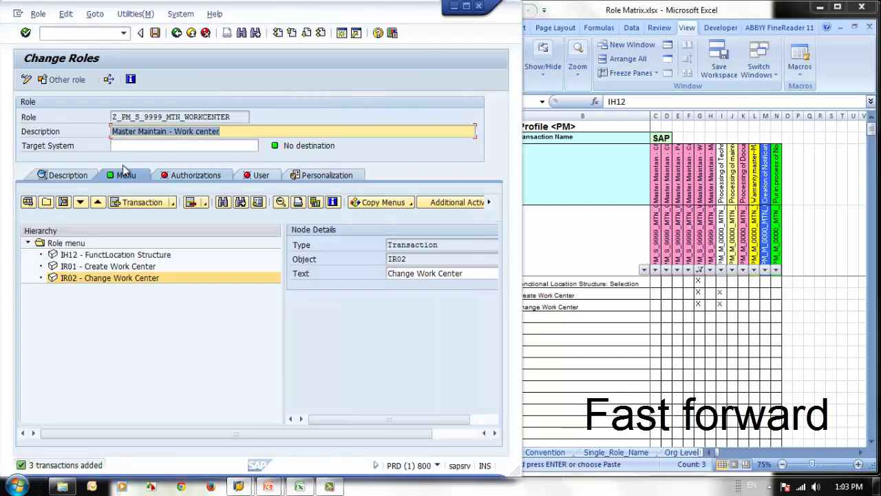
# Step: Save the role, open its authorization data for change, and save full authorization for all organizational levels
pyautogui.click(204, 177)
pyautogui.click(48, 359)
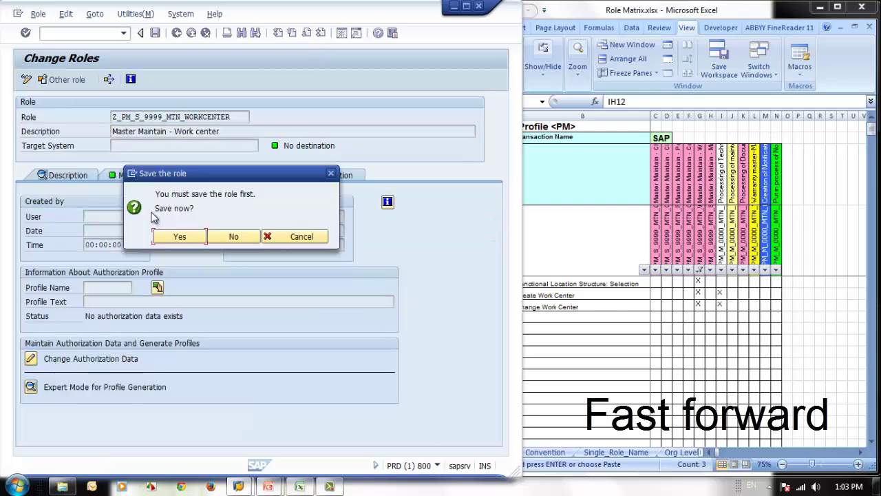
pyautogui.click(179, 237)
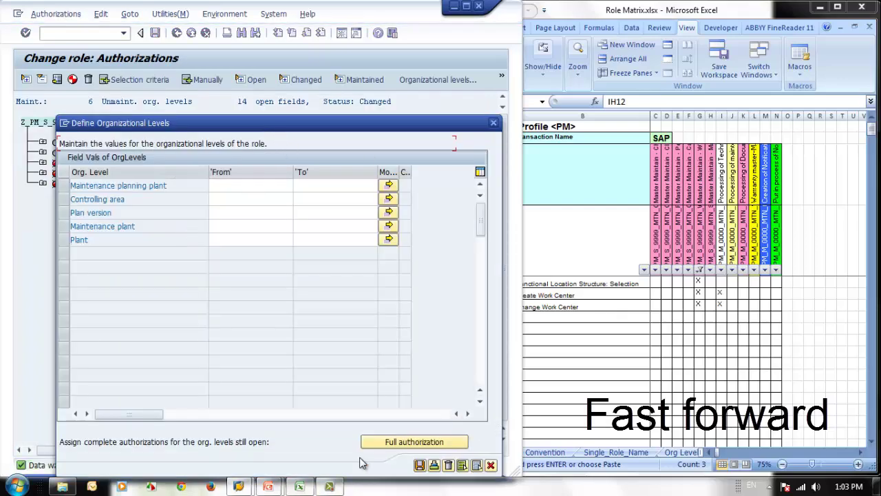
pyautogui.click(420, 466)
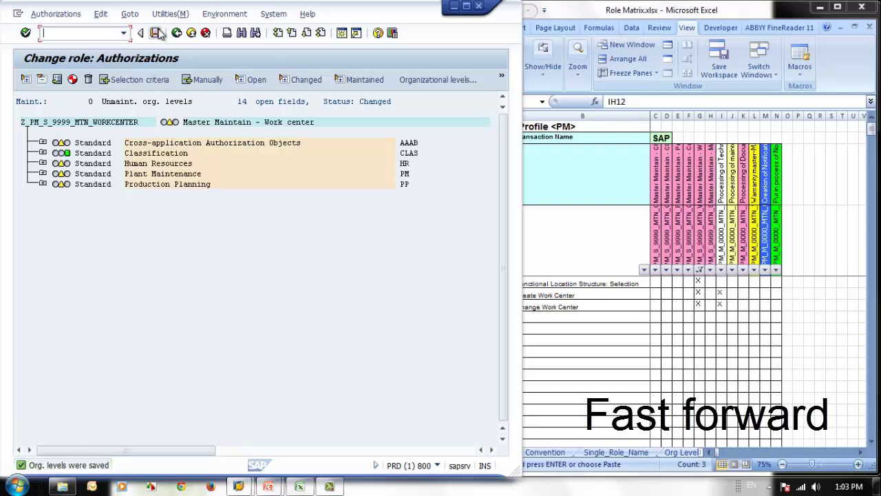
# Step: Give full authorization (*) to Activity, Authorization key, Object Category and Status Profile of Status Management: Set/Delete User Status
pyautogui.click(42, 143)
pyautogui.click(60, 163)
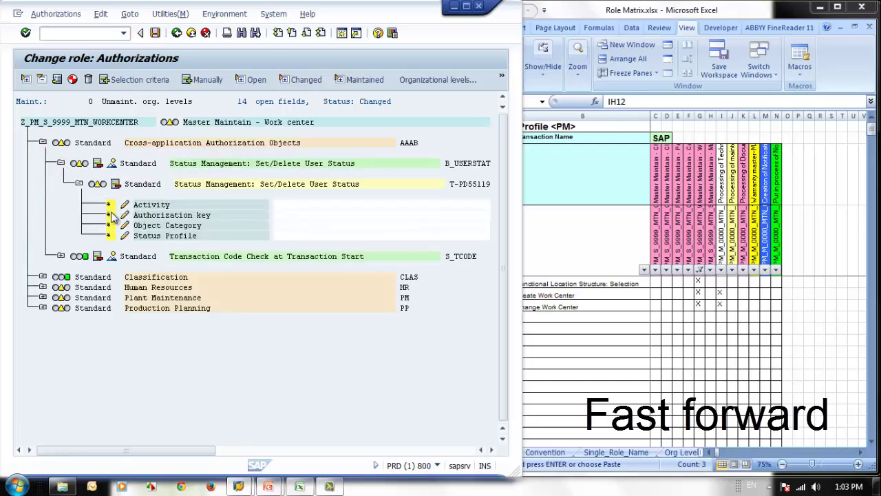
pyautogui.click(109, 205)
pyautogui.click(110, 215)
pyautogui.click(110, 225)
pyautogui.click(110, 235)
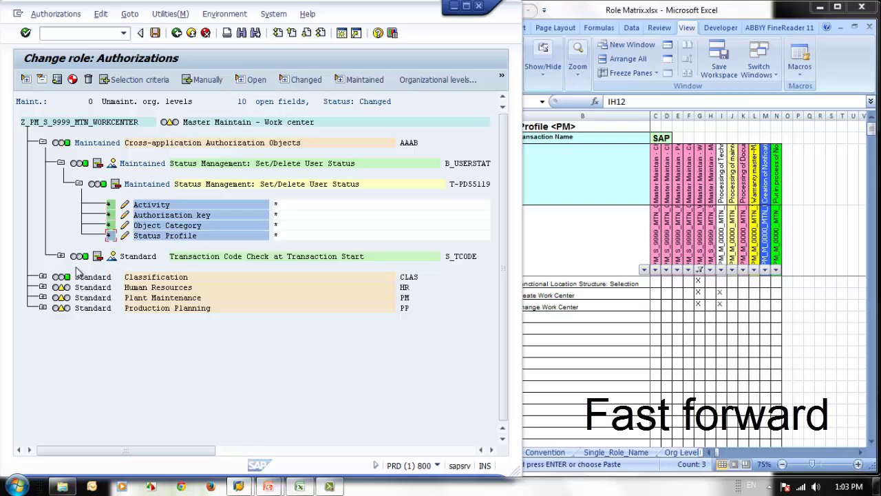
# Step: Give full authorization (*) to the Function Code field of Personnel Planning under Human Resources
pyautogui.click(42, 287)
pyautogui.click(61, 308)
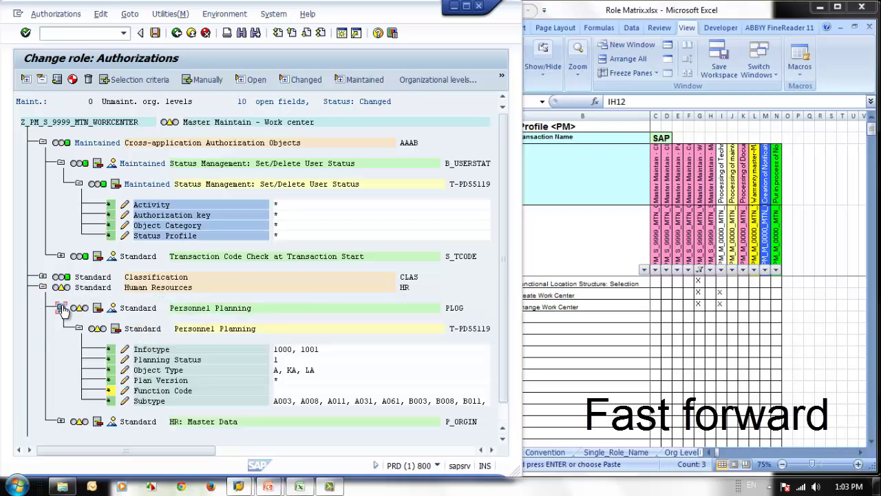
pyautogui.click(109, 390)
# Step: Give full authorization (*) to Personnel Area, Employee Group, Employee Subgroup, Subtype and Organizational Key of HR: Master Data
pyautogui.click(60, 421)
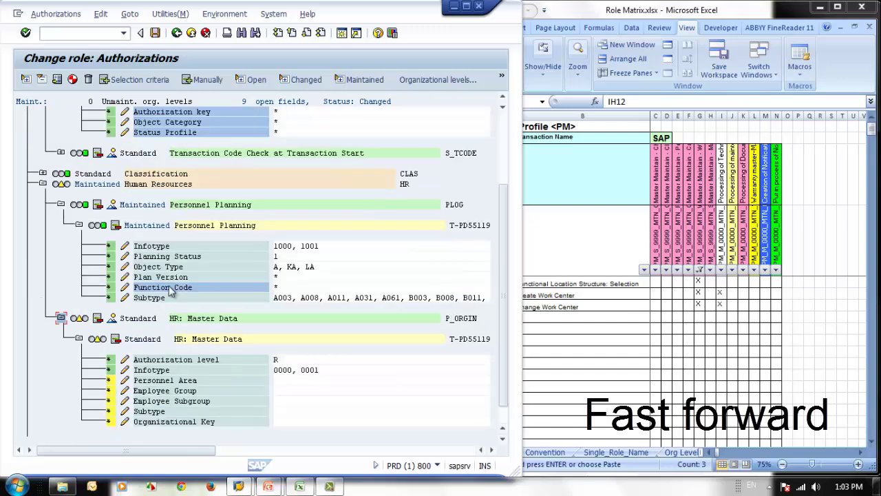
pyautogui.click(109, 359)
pyautogui.click(109, 370)
pyautogui.click(109, 380)
pyautogui.click(108, 390)
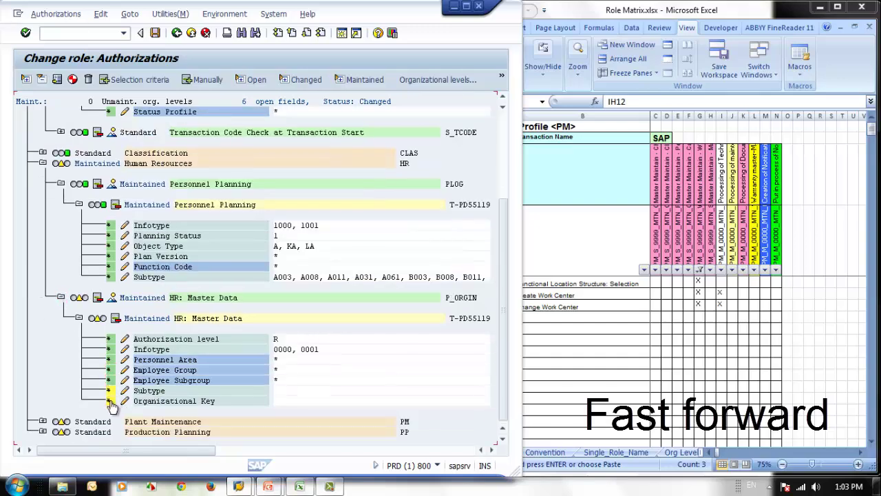
pyautogui.click(109, 401)
pyautogui.click(43, 163)
# Step: Give full authorization (*) to the technical object field of PM: Authorization Group and the planner group field of PM: Maintenance Planner Group
pyautogui.click(43, 173)
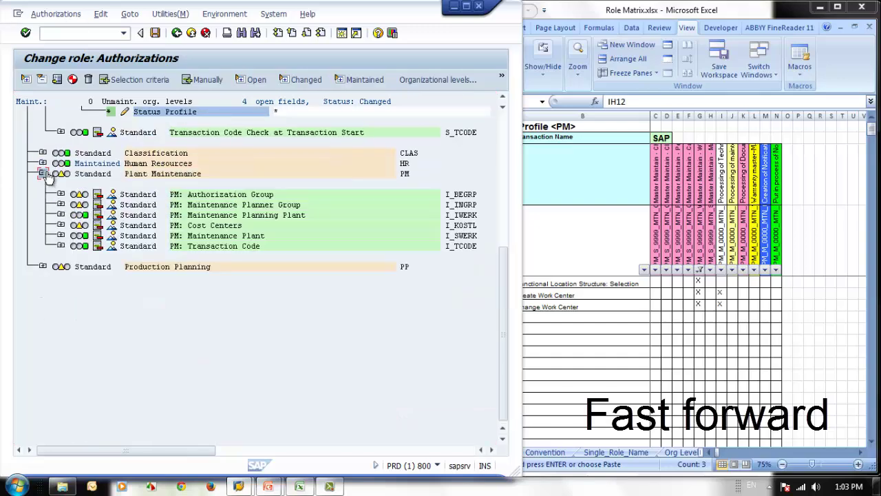
pyautogui.click(61, 195)
pyautogui.click(109, 236)
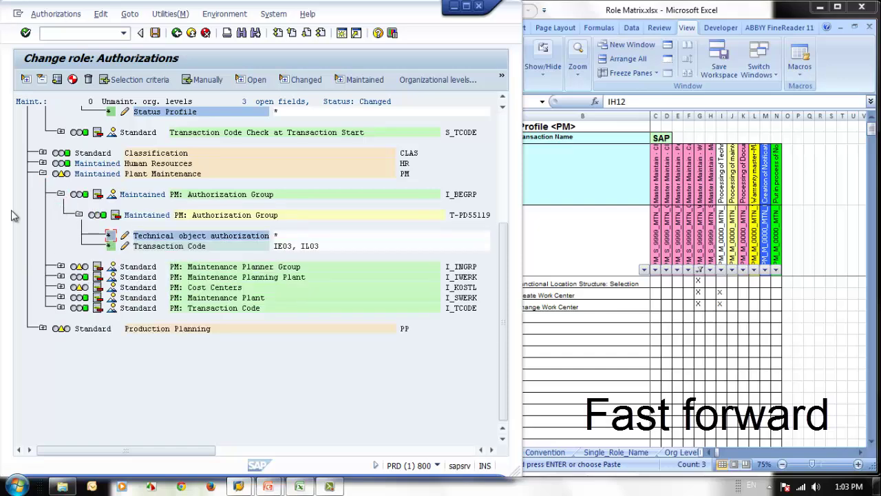
pyautogui.click(60, 194)
pyautogui.click(60, 205)
pyautogui.click(108, 246)
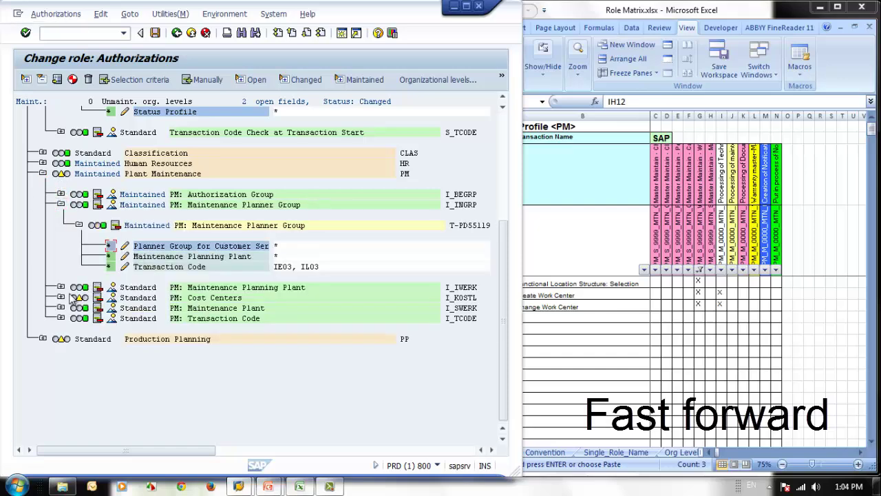
# Step: Give full authorization (*) to the open field of PM: Cost Centers and collapse the Plant Maintenance node
pyautogui.click(61, 298)
pyautogui.click(109, 349)
pyautogui.click(42, 173)
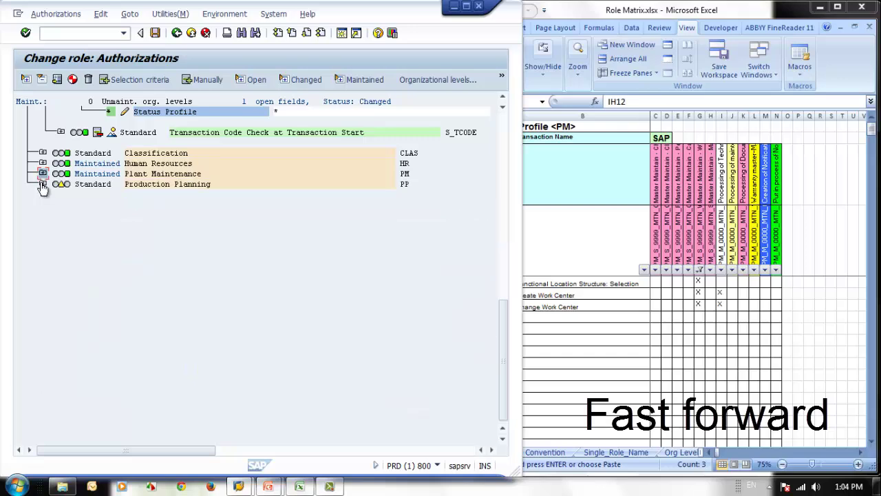
# Step: Give full authorization (*) to the Work center cat. field of CIM: Work center category under Production Planning
pyautogui.click(43, 184)
pyautogui.click(61, 204)
pyautogui.click(109, 246)
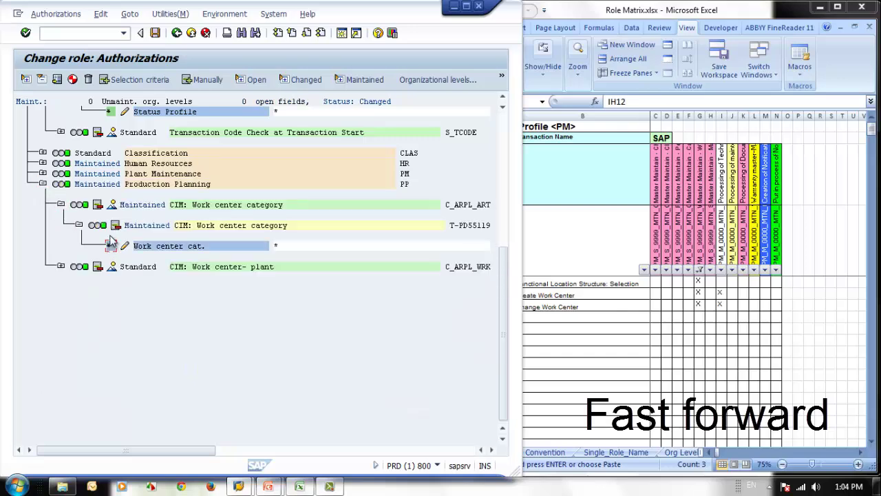
# Step: Save the authorization data, generate the authorization profile for the work center role and return to the role's main screen
pyautogui.click(155, 34)
pyautogui.click(359, 197)
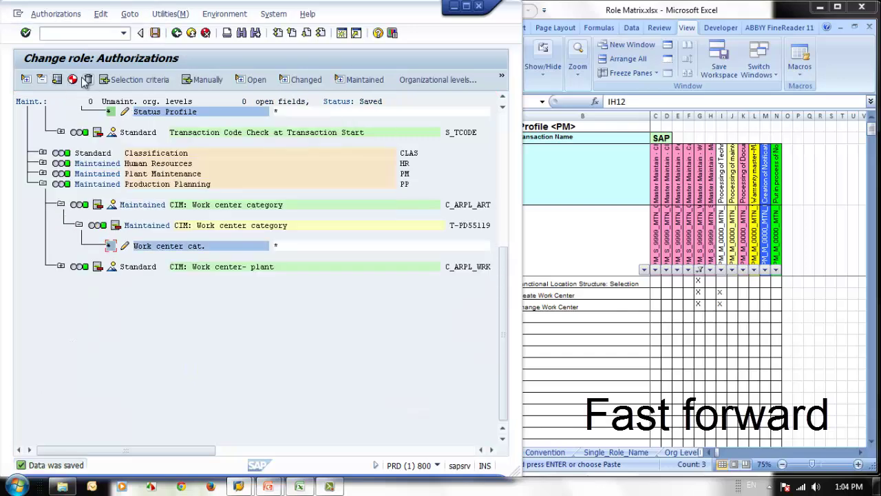
pyautogui.click(72, 80)
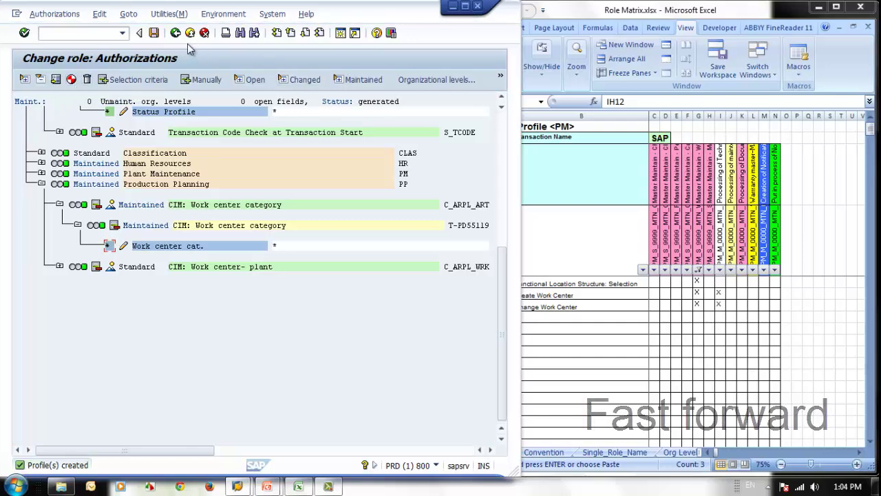
pyautogui.click(177, 33)
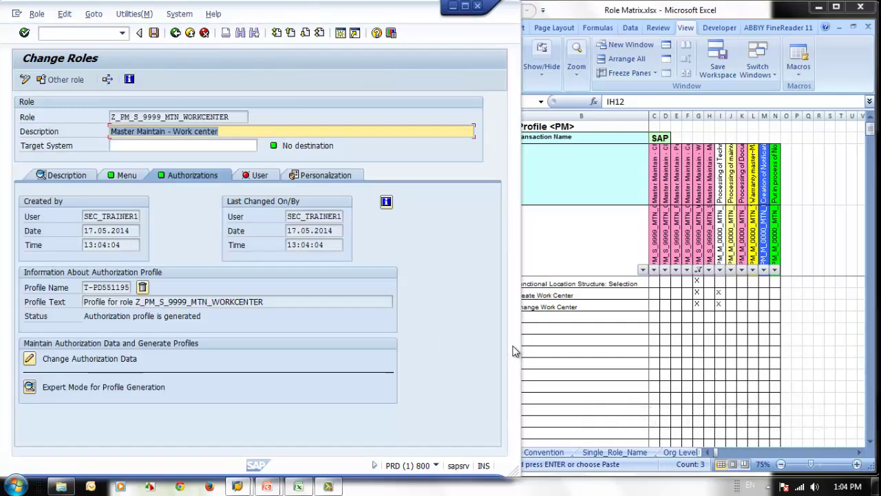
pyautogui.click(536, 350)
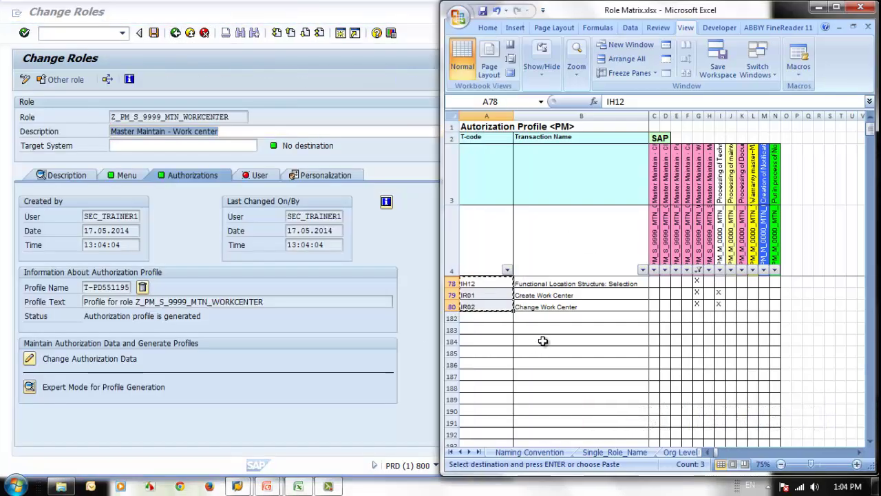
pyautogui.click(583, 296)
pyautogui.press('Escape')
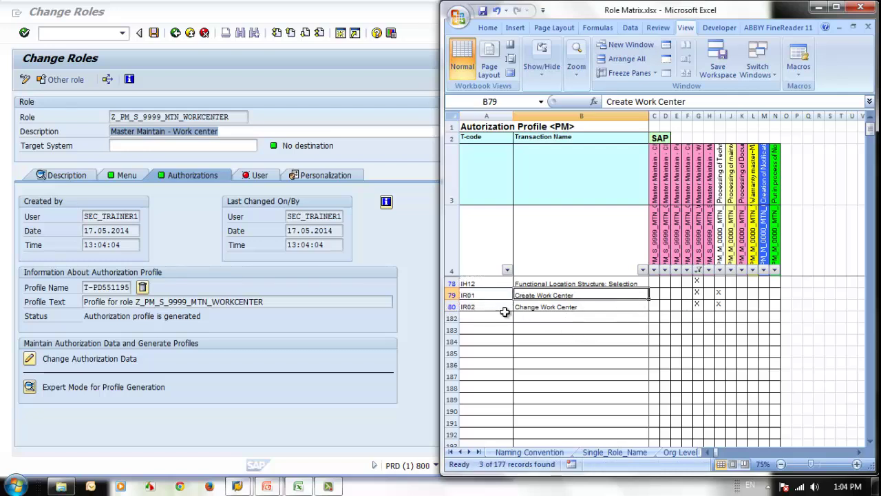
pyautogui.click(484, 296)
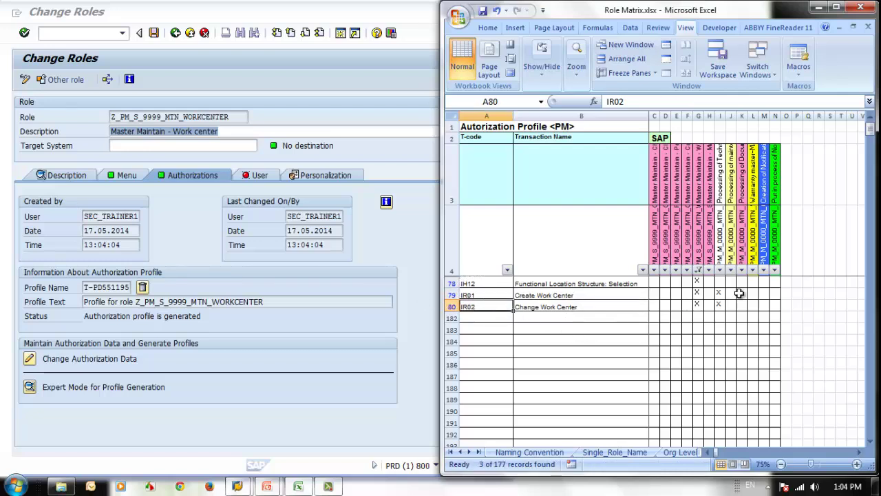
pyautogui.click(721, 255)
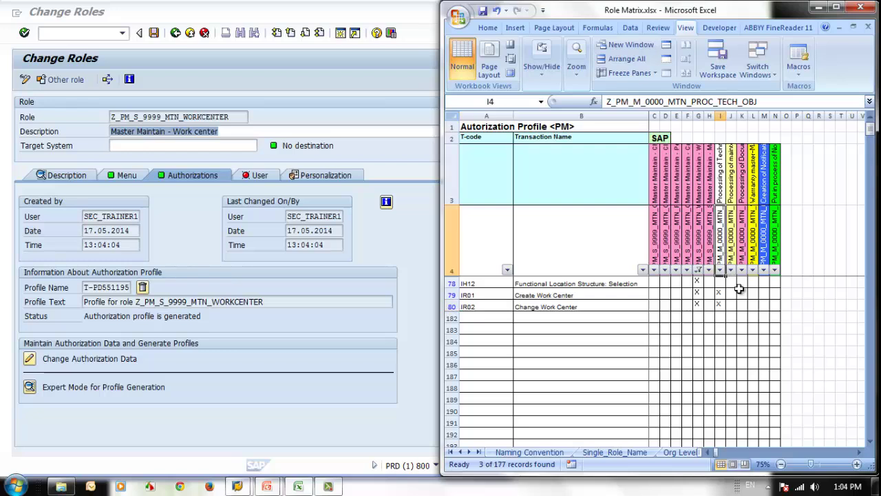
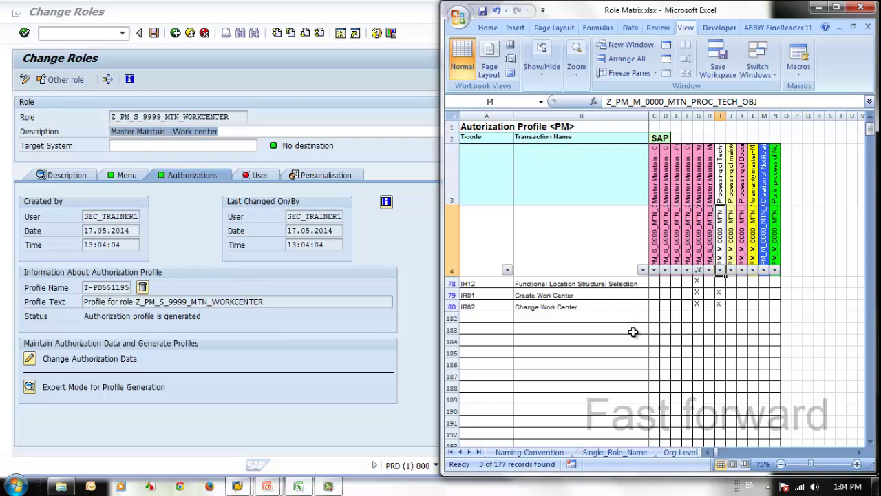
# Step: In the Excel role matrix, clear the work center column's filter and filter the Z_PM_S_9999_MTN_STRATERGY column to rows marked X
pyautogui.click(700, 271)
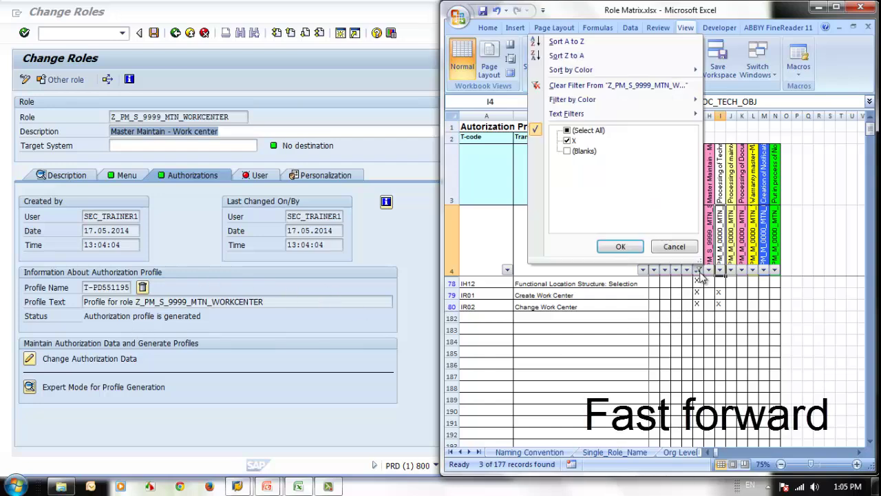
pyautogui.click(567, 151)
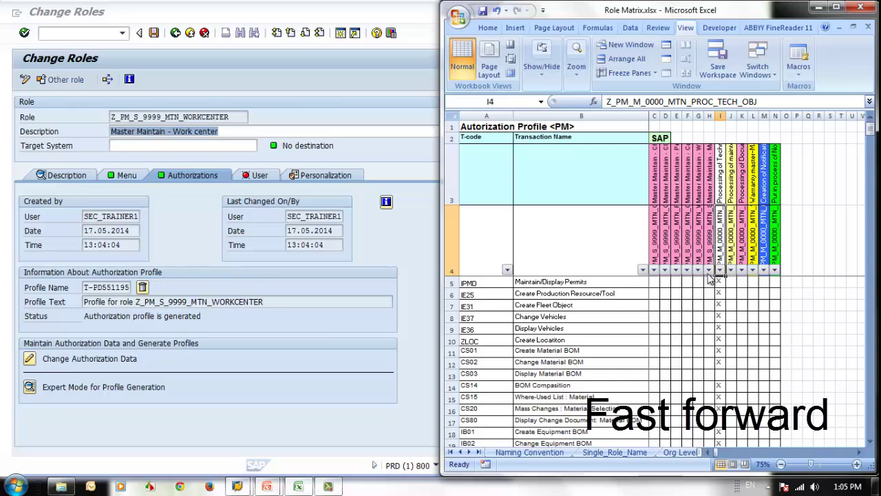
pyautogui.click(719, 269)
pyautogui.click(596, 151)
pyautogui.click(634, 251)
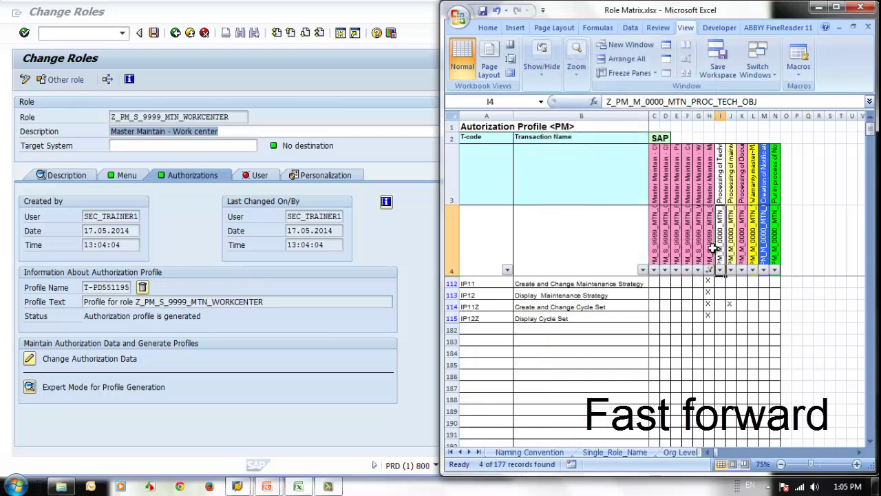
# Step: Copy the role name Z_PM_S_9999_MTN_STRATERGY from the matrix and create a single role with it in SAP Role Maintenance
pyautogui.click(712, 250)
pyautogui.moveTo(744, 102); pyautogui.dragTo(521, 100)
pyautogui.hotkey('ctrl', 'c')
pyautogui.click(214, 51)
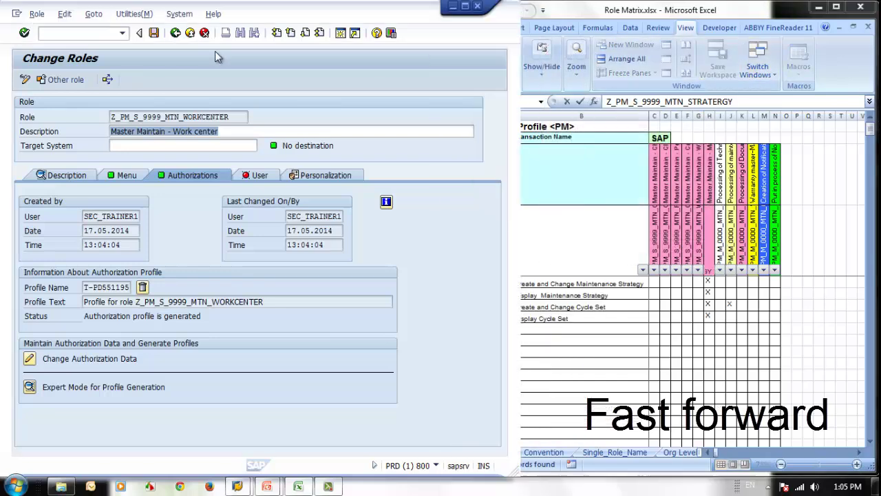
pyautogui.click(178, 35)
pyautogui.hotkey('ctrl', 'v')
pyautogui.click(288, 108)
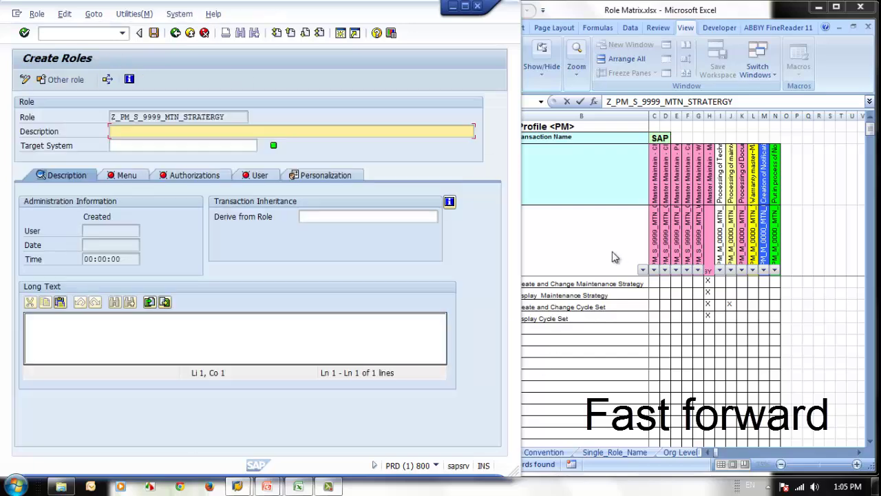
# Step: Copy the description "Master Maintain - Maint.Strategy&Cycle set" from the matrix into the new role and save the role
pyautogui.click(717, 210)
pyautogui.click(712, 185)
pyautogui.moveTo(796, 102); pyautogui.dragTo(606, 102)
pyautogui.hotkey('ctrl', 'c')
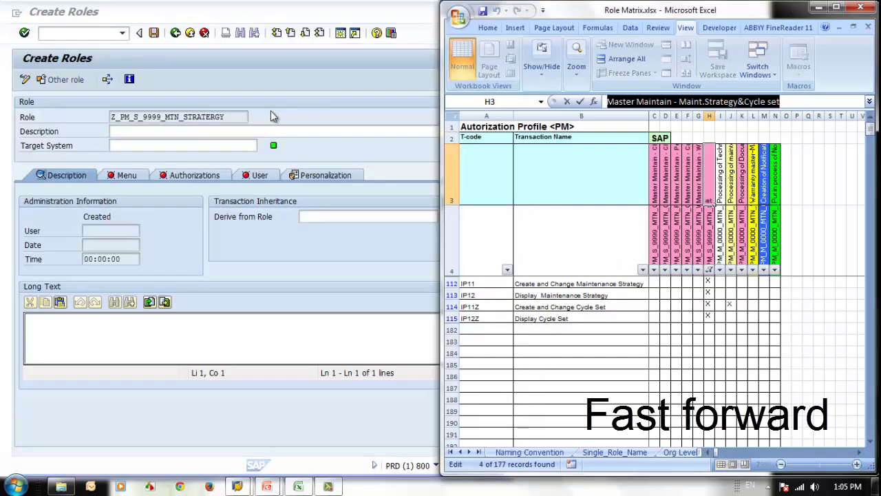
pyautogui.click(243, 131)
pyautogui.hotkey('ctrl', 'v')
pyautogui.click(127, 175)
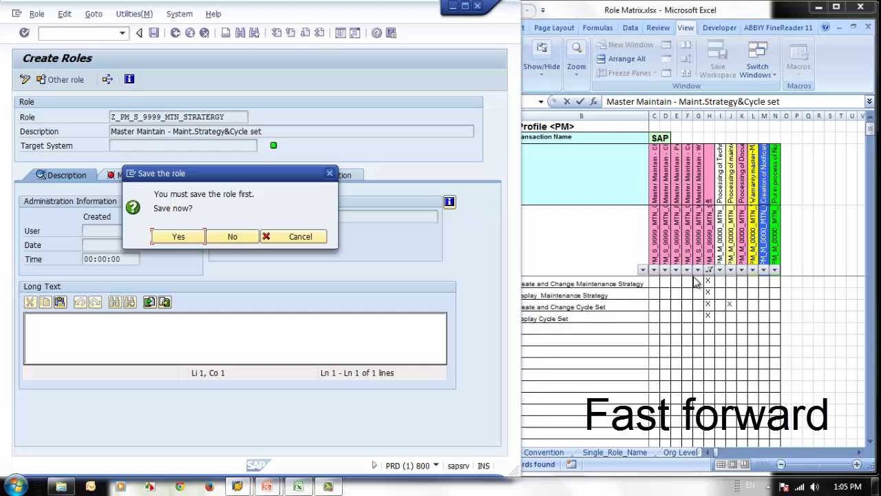
pyautogui.click(184, 237)
# Step: Copy T-codes IP11, IP12, IP11Z and IP12Z from the matrix and assign them to the role menu
pyautogui.click(484, 287)
pyautogui.moveTo(484, 288); pyautogui.dragTo(484, 318)
pyautogui.hotkey('ctrl', 'c')
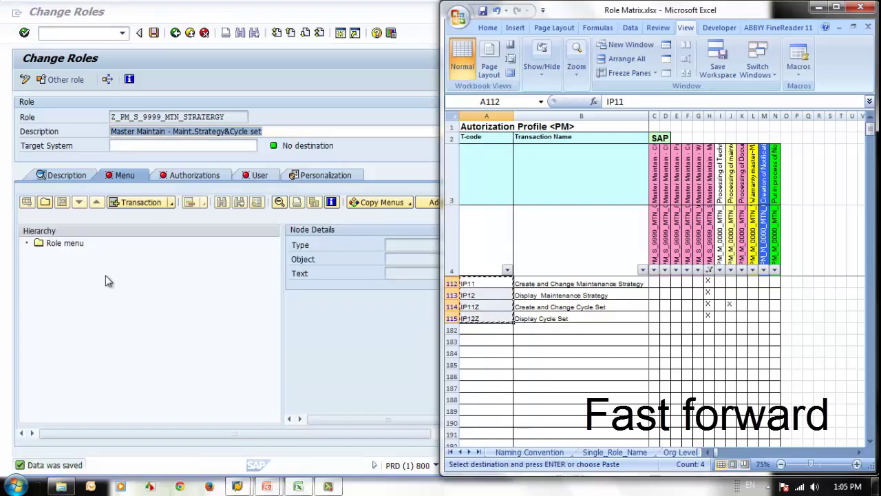
pyautogui.click(106, 280)
pyautogui.click(141, 201)
pyautogui.hotkey('ctrl', 'v')
pyautogui.press('Return')
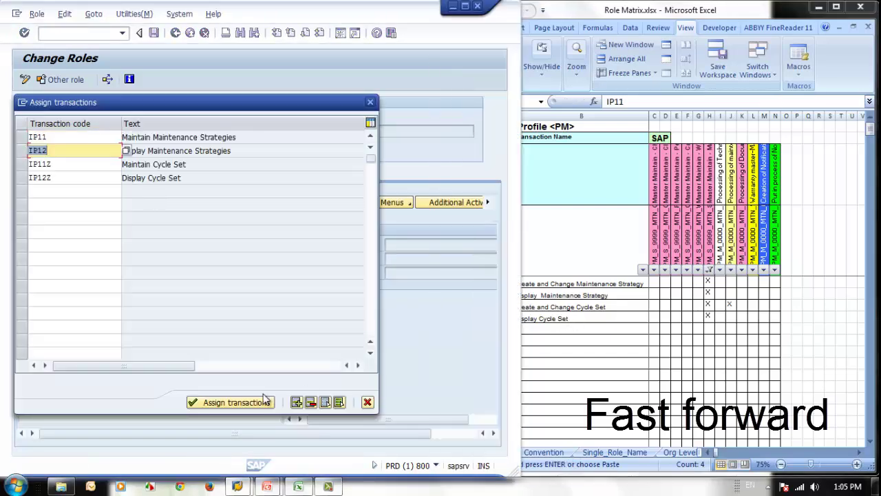
pyautogui.click(234, 402)
# Step: Open the role's authorization data and give full authorization (*) to the Table Authorization Group field under Basis: Administration
pyautogui.click(197, 176)
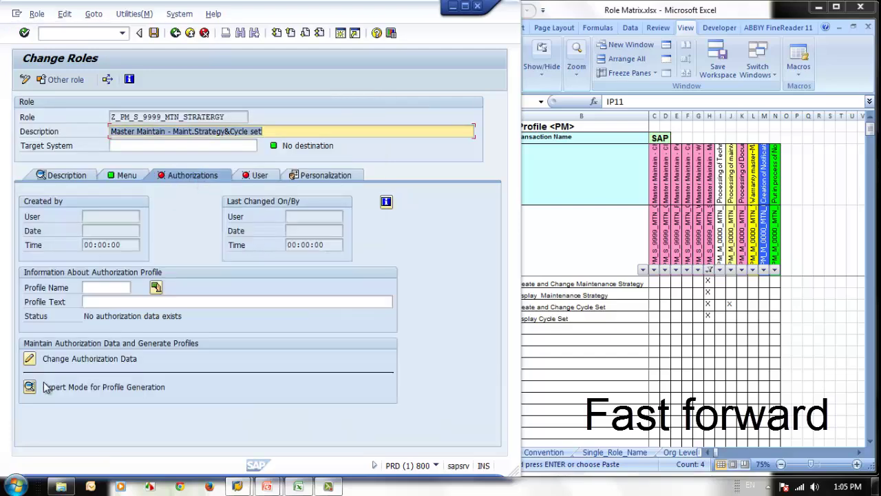
pyautogui.click(126, 366)
pyautogui.press('Return')
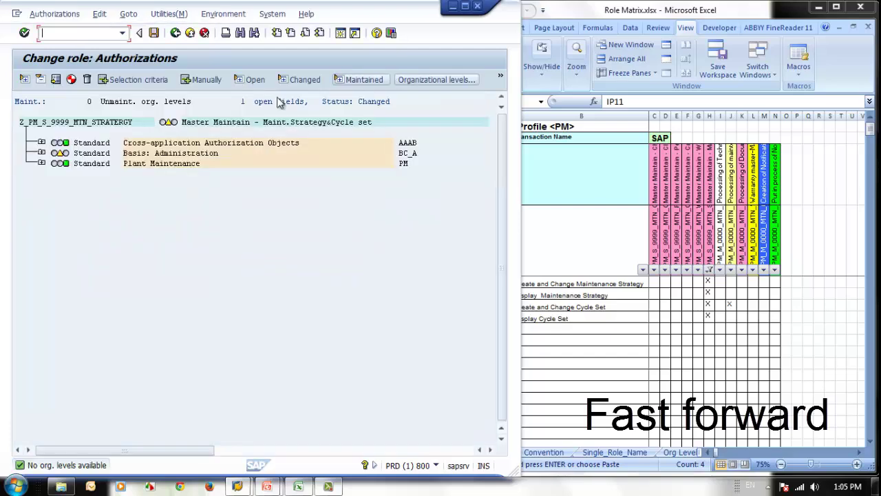
pyautogui.click(41, 153)
pyautogui.click(61, 174)
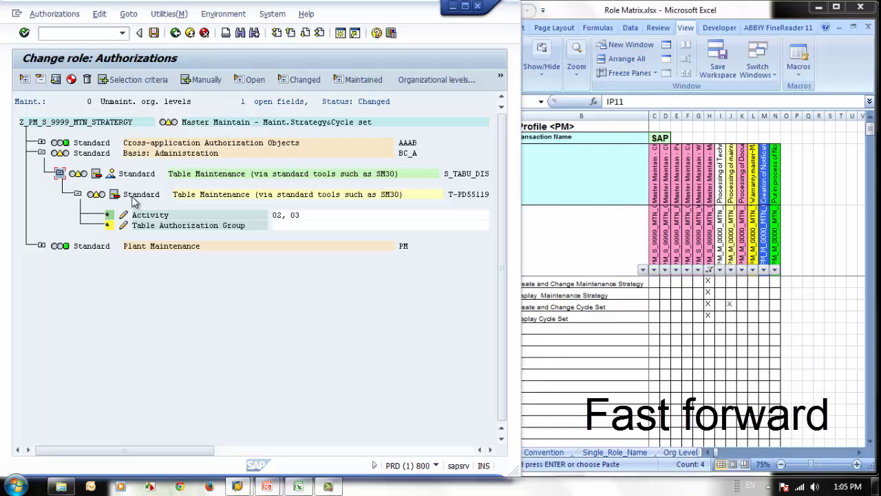
pyautogui.click(106, 226)
# Step: Generate the authorization profile under its default name and return to the Role Maintenance start screen
pyautogui.hotkey('shift', 'F5')
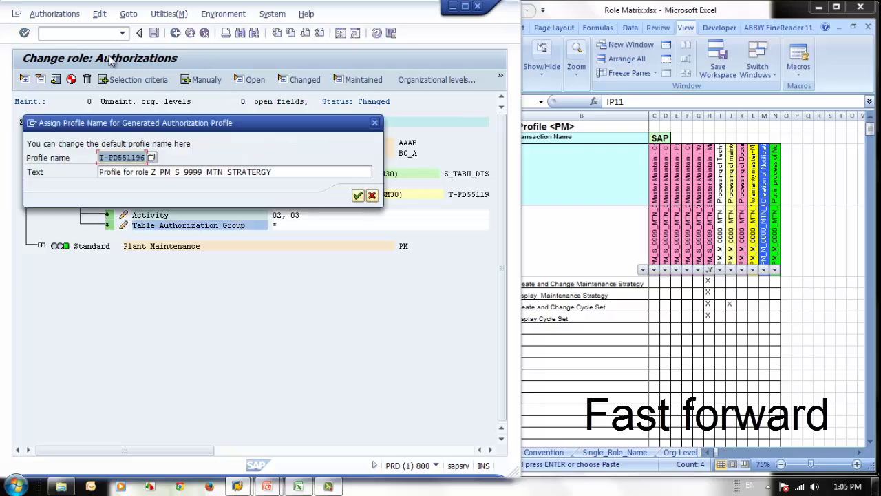
pyautogui.press('Return')
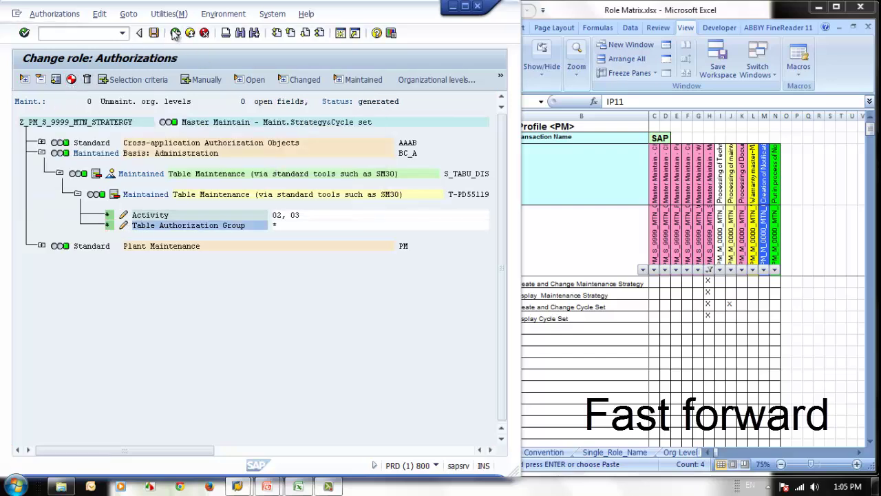
pyautogui.click(175, 34)
pyautogui.click(176, 34)
# Step: In the Excel role matrix, clear the strategy column's filter and filter the Z_PM_M_0000_MTN_PROC_TECH_OBJ column to rows marked X
pyautogui.click(720, 282)
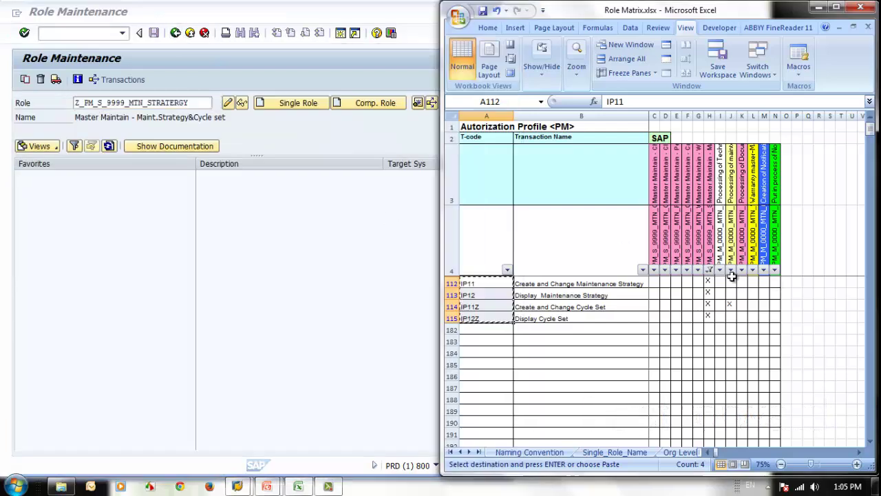
pyautogui.click(709, 270)
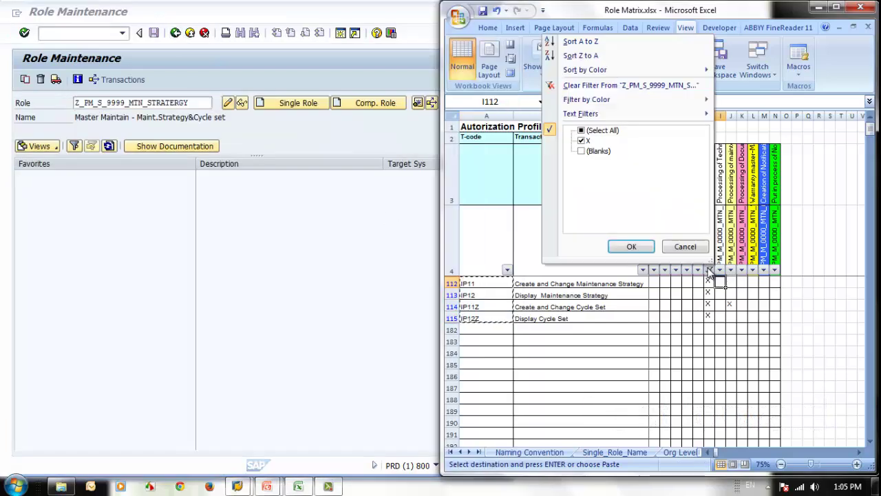
pyautogui.click(593, 151)
pyautogui.click(639, 244)
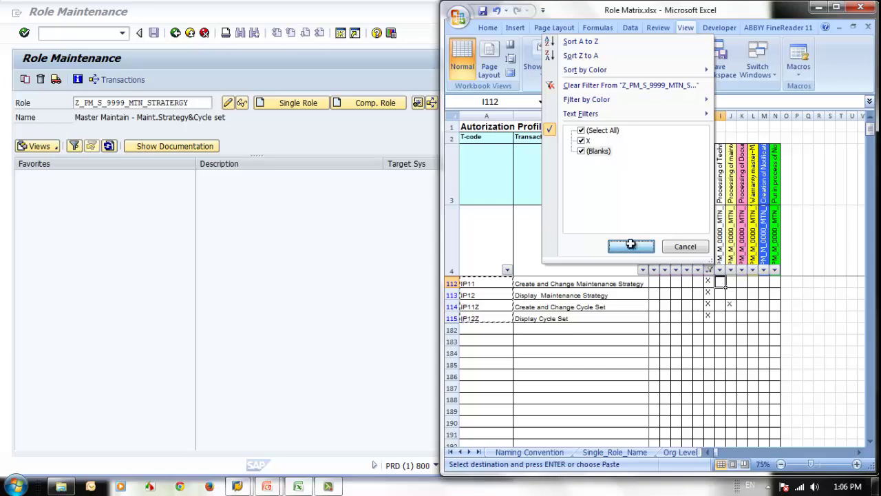
pyautogui.click(732, 305)
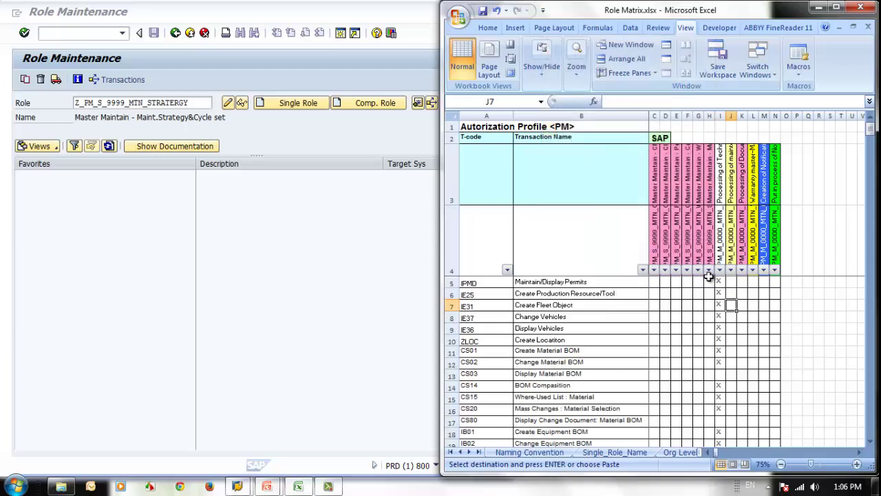
pyautogui.click(720, 271)
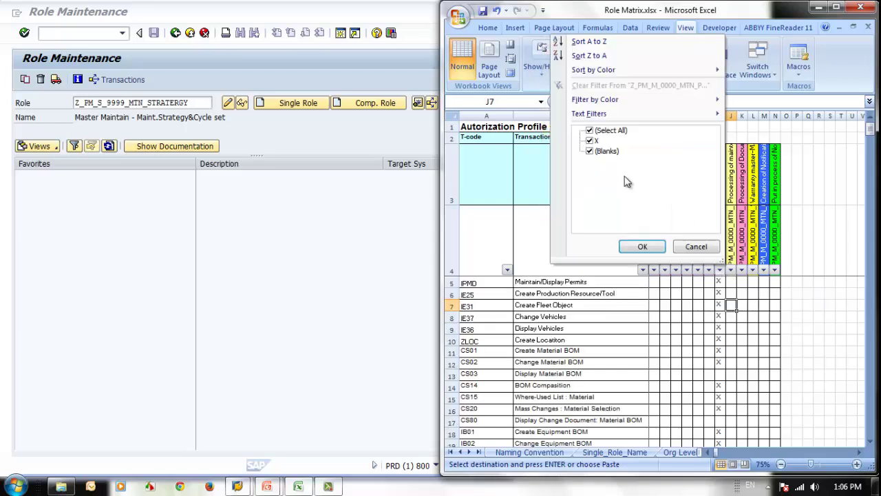
pyautogui.click(608, 152)
pyautogui.click(656, 246)
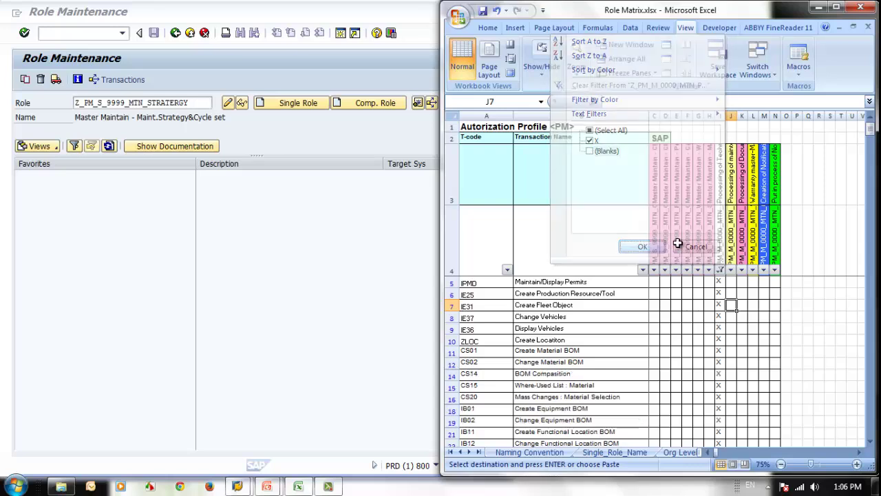
# Step: Copy the role name Z_PM_M_0000_MTN_PROC_TECH_OBJ from the matrix and create a single role with it in SAP Role Maintenance
pyautogui.doubleClick(763, 101)
pyautogui.click(189, 140)
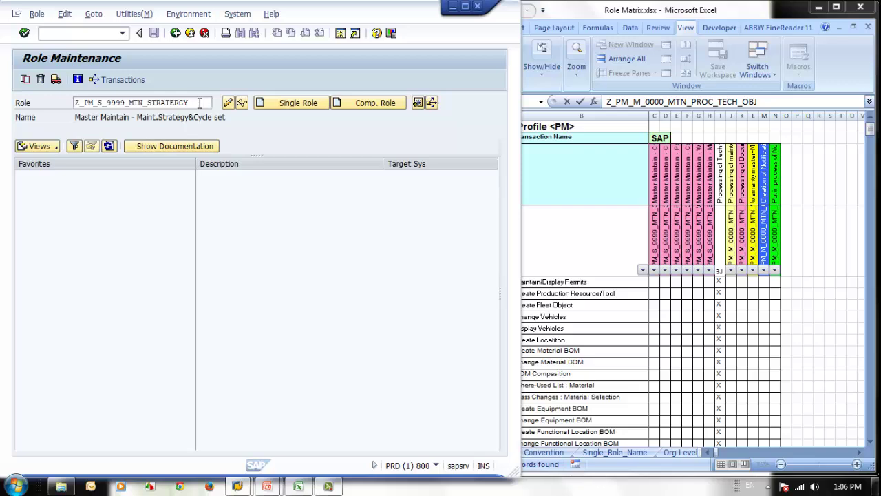
pyautogui.doubleClick(200, 103)
pyautogui.hotkey('ctrl', 'v')
pyautogui.click(282, 105)
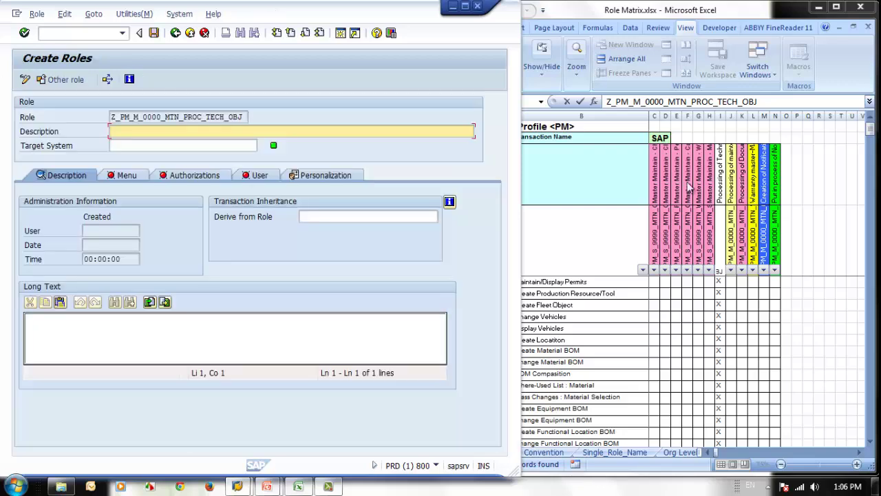
# Step: Copy the role description "Processing of Technical Object-Master" from the Excel matrix into the SAP role's description and save the role
pyautogui.click(721, 192)
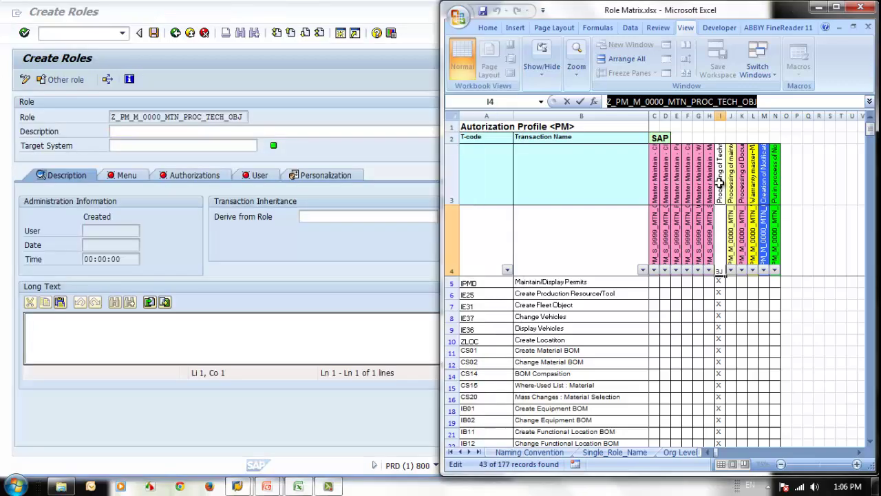
pyautogui.tripleClick(774, 101)
pyautogui.click(129, 132)
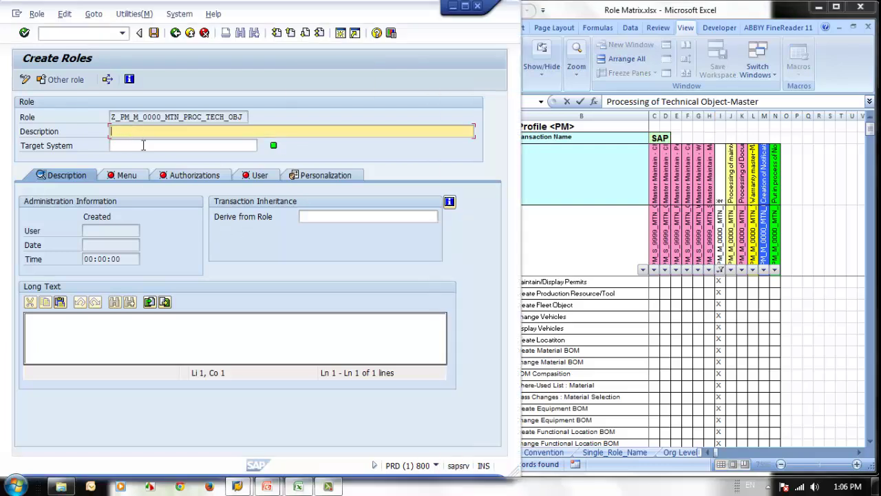
pyautogui.hotkey('ctrl', 'v')
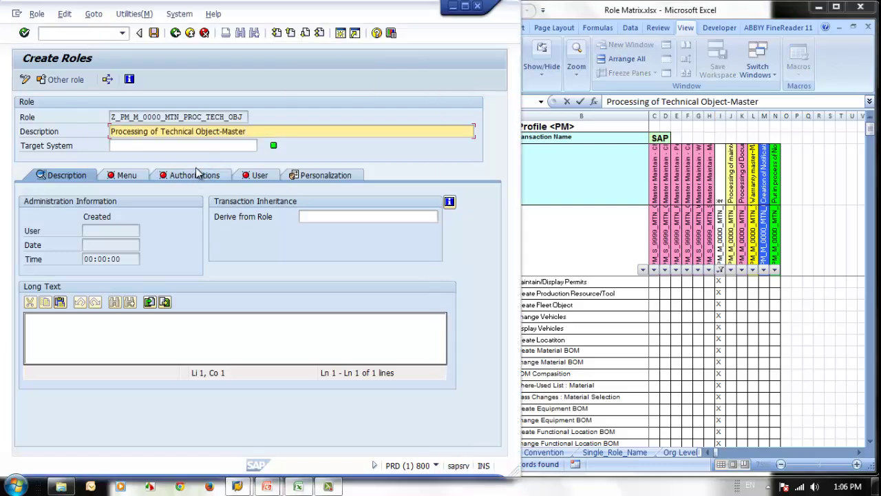
pyautogui.click(198, 173)
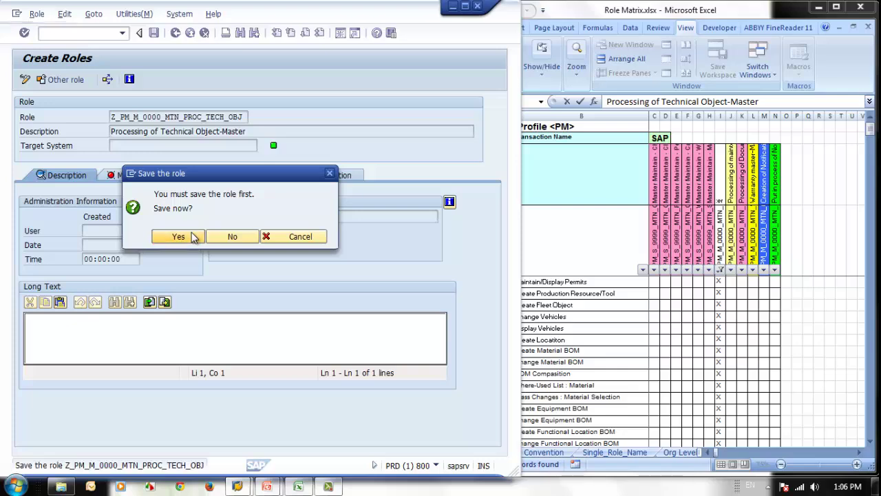
pyautogui.click(179, 236)
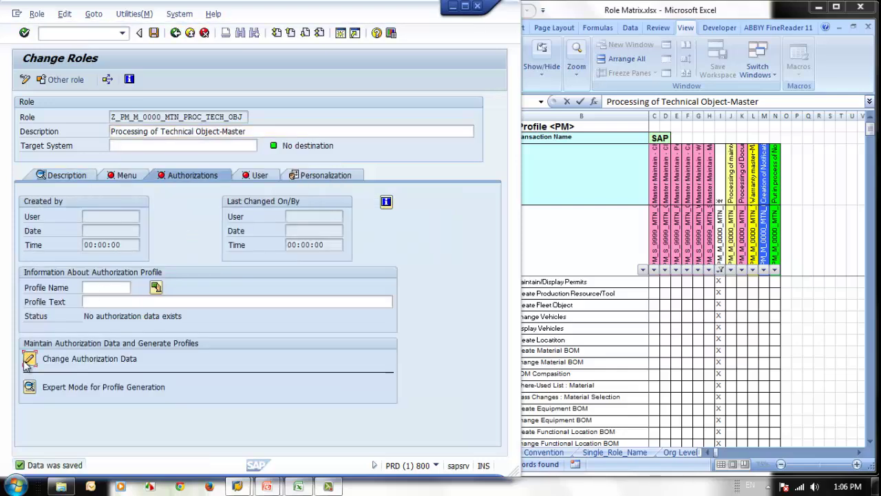
pyautogui.click(29, 360)
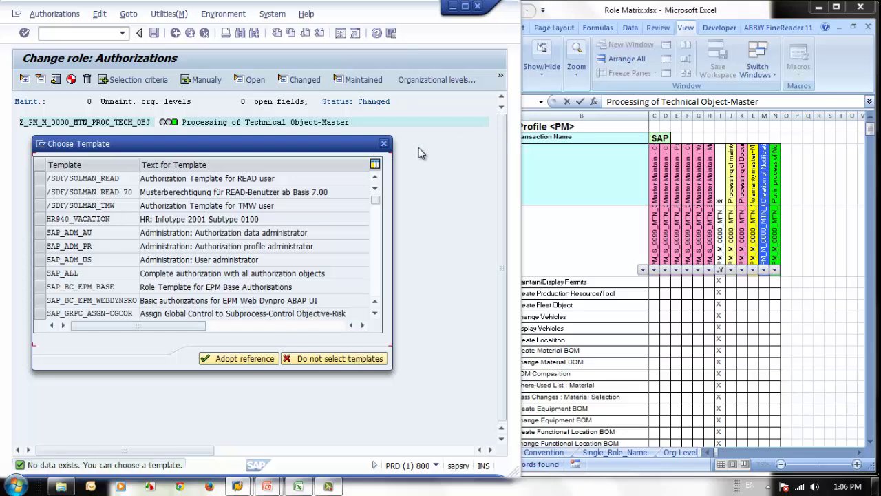
pyautogui.click(383, 144)
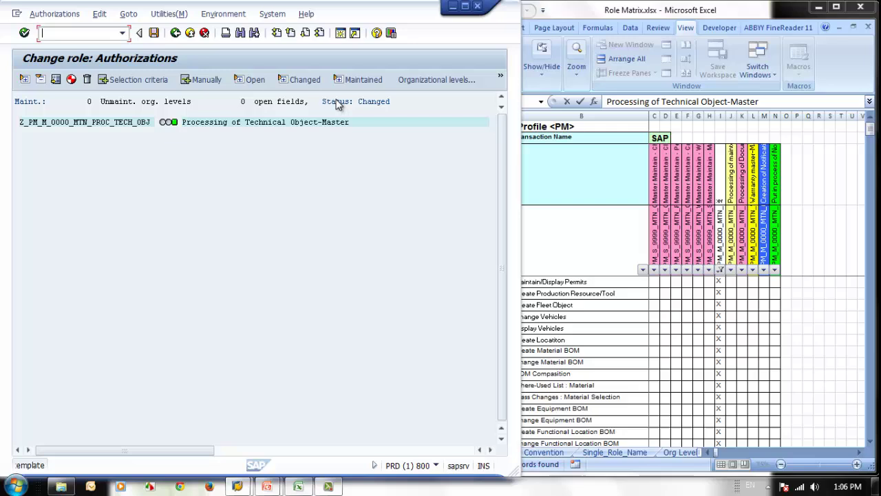
pyautogui.click(176, 33)
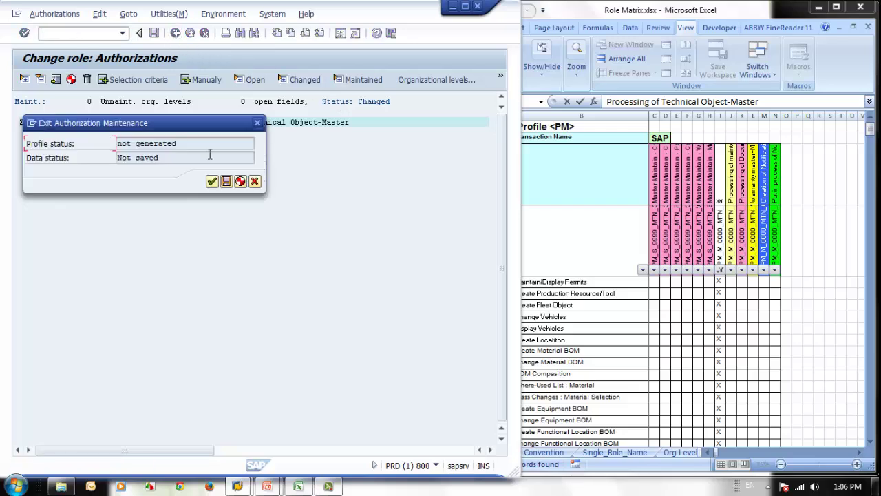
pyautogui.click(254, 181)
pyautogui.click(176, 33)
pyautogui.click(211, 181)
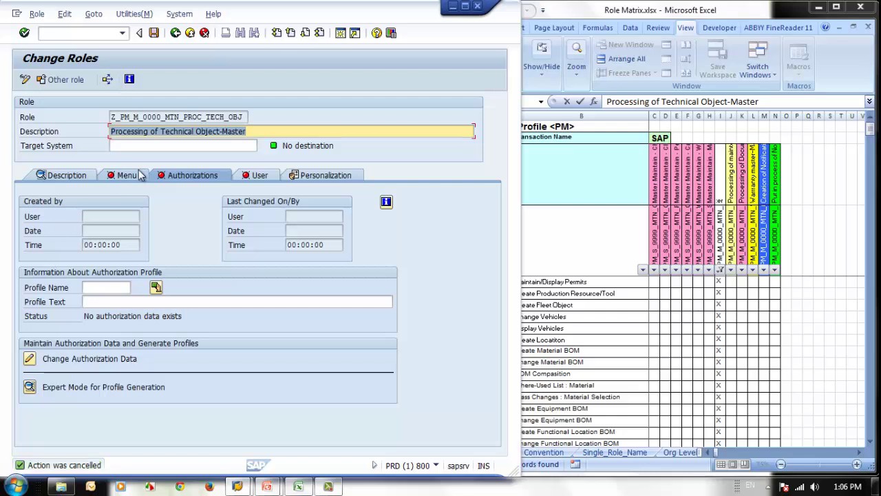
# Step: Copy the filtered T-codes from IPMD to CR12 in the matrix and paste them into the transaction assignment list of the role's menu
pyautogui.click(140, 175)
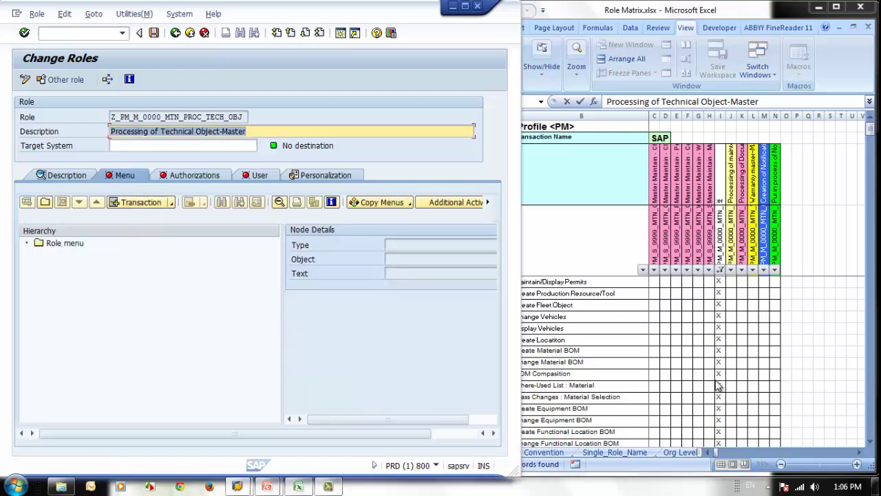
pyautogui.click(486, 317)
pyautogui.moveTo(478, 283); pyautogui.dragTo(483, 429)
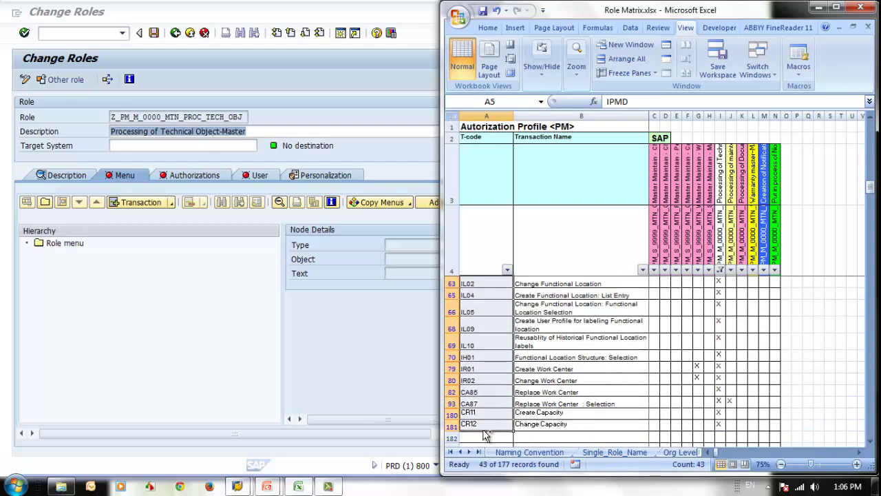
pyautogui.hotkey('ctrl', 'c')
pyautogui.click(169, 282)
pyautogui.click(161, 196)
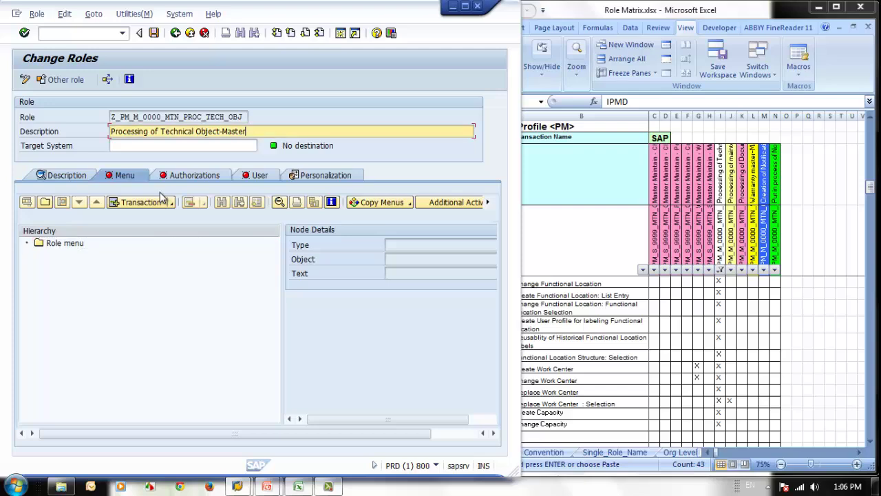
pyautogui.click(151, 205)
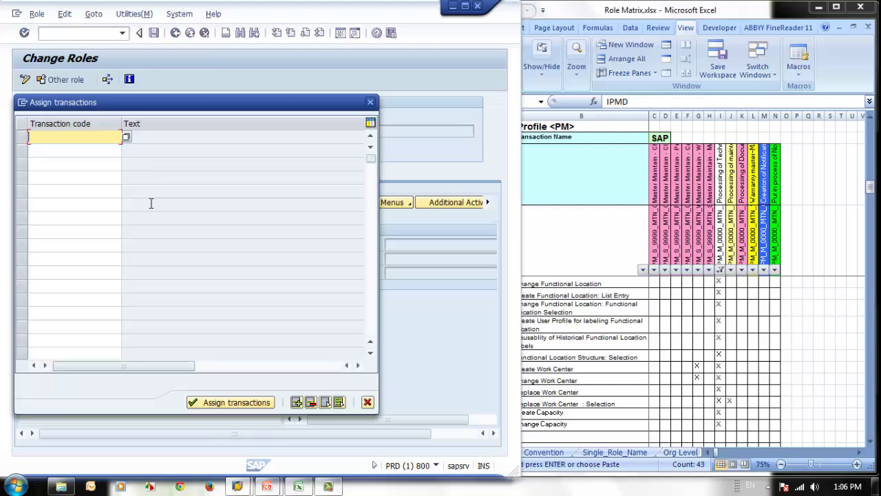
pyautogui.hotkey('ctrl', 'v')
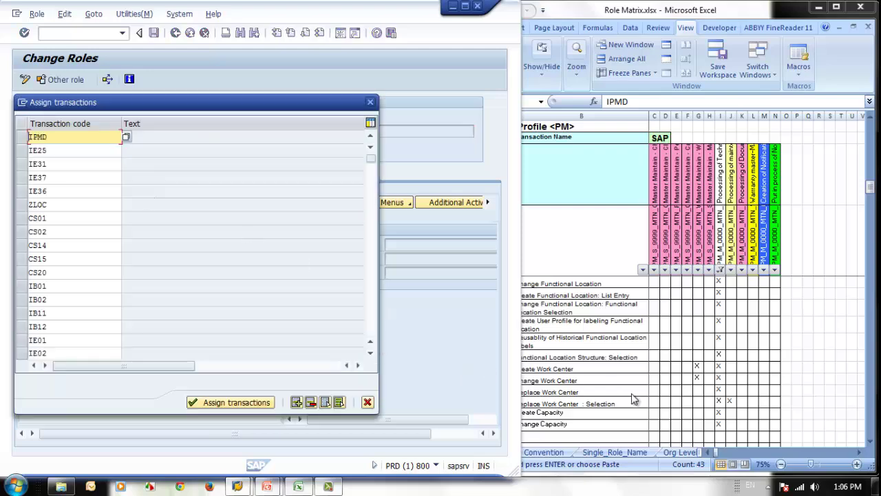
# Step: In the Excel matrix, copy the remaining T-codes from IE05 down to CR12
pyautogui.click(560, 365)
pyautogui.scroll(5, 555, 368)
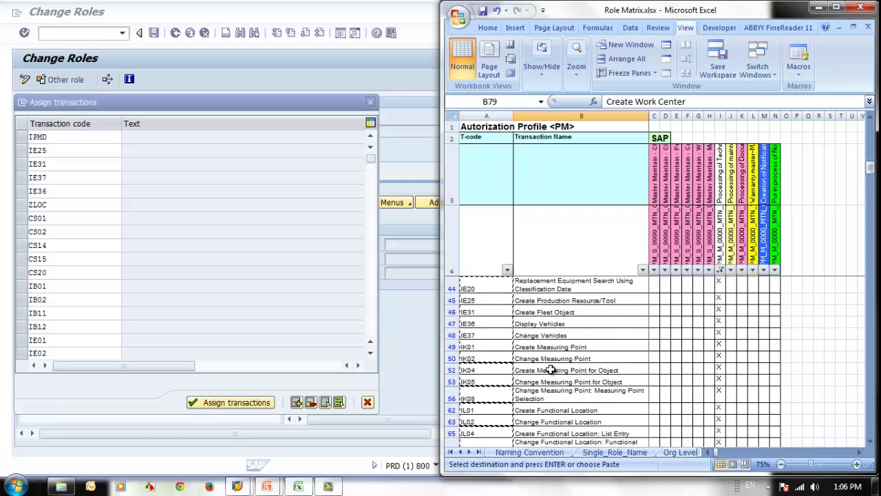
pyautogui.click(488, 312)
pyautogui.click(492, 301)
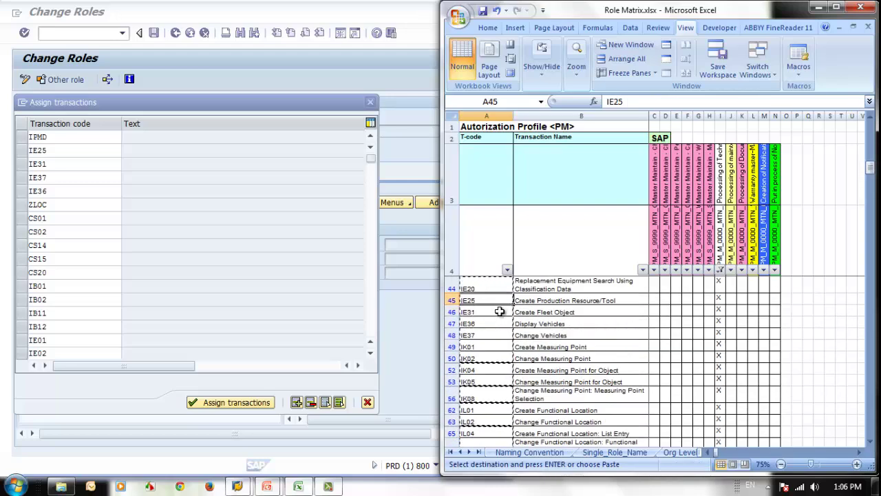
pyautogui.scroll(3, 495, 310)
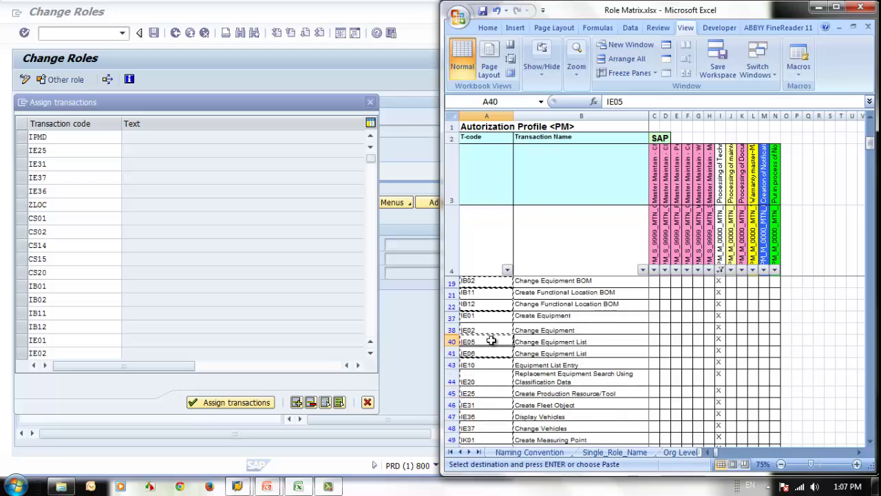
pyautogui.moveTo(492, 341); pyautogui.dragTo(478, 438)
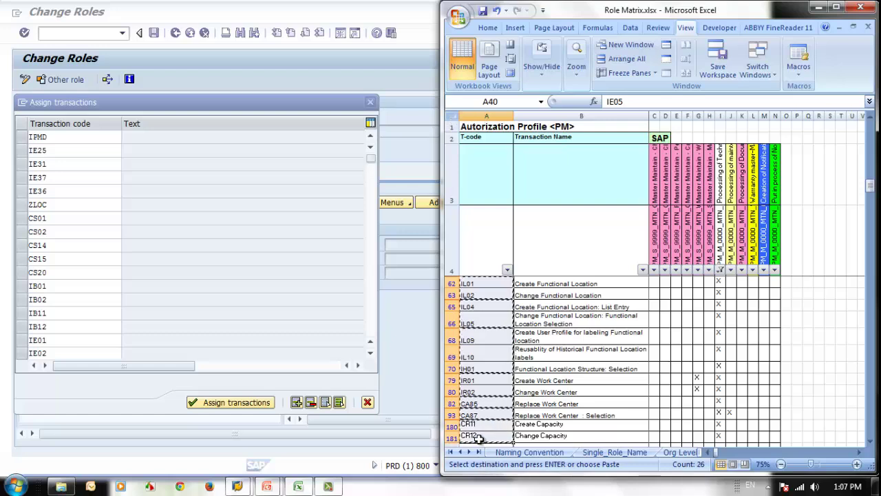
# Step: Remove the transaction code ZLOC from the SAP assignment list and validate the other entries
pyautogui.click(372, 319)
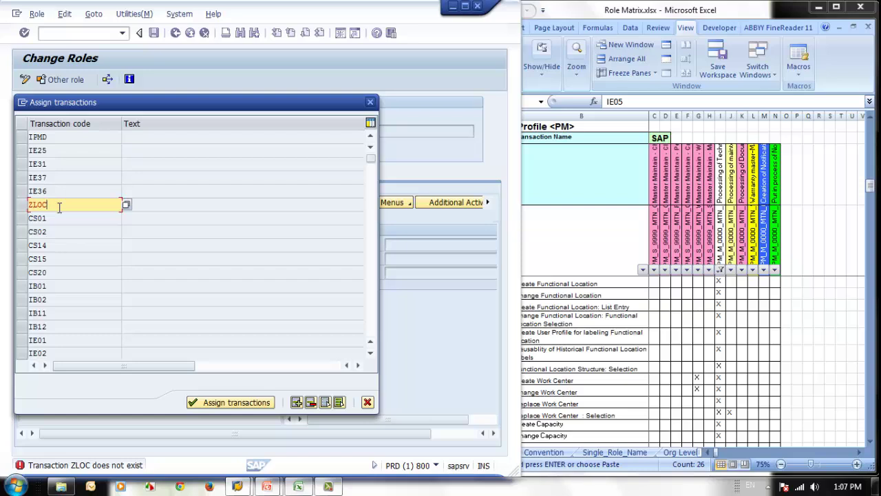
pyautogui.press('BackSpace')
pyautogui.press('BackSpace')
pyautogui.press('BackSpace')
pyautogui.press('BackSpace')
pyautogui.press('Return')
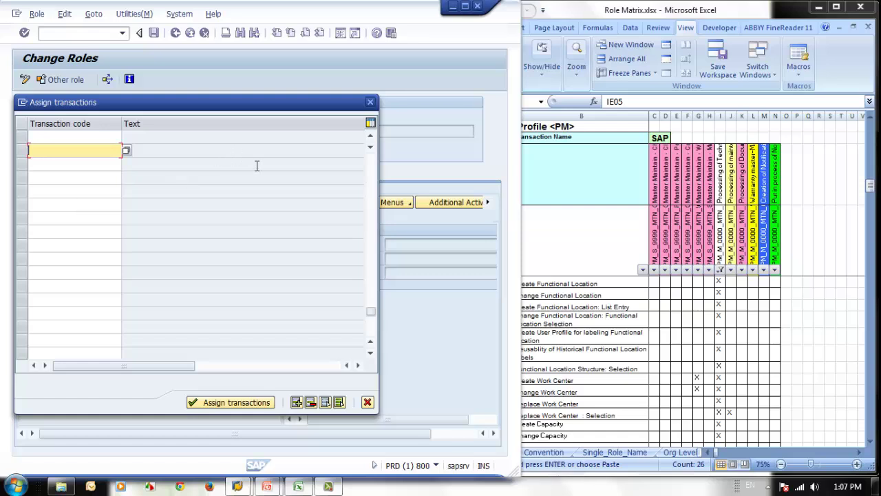
# Step: Paste the copied T-codes starting with IE05 into the empty rows of the transaction assignment list and validate them
pyautogui.click(372, 179)
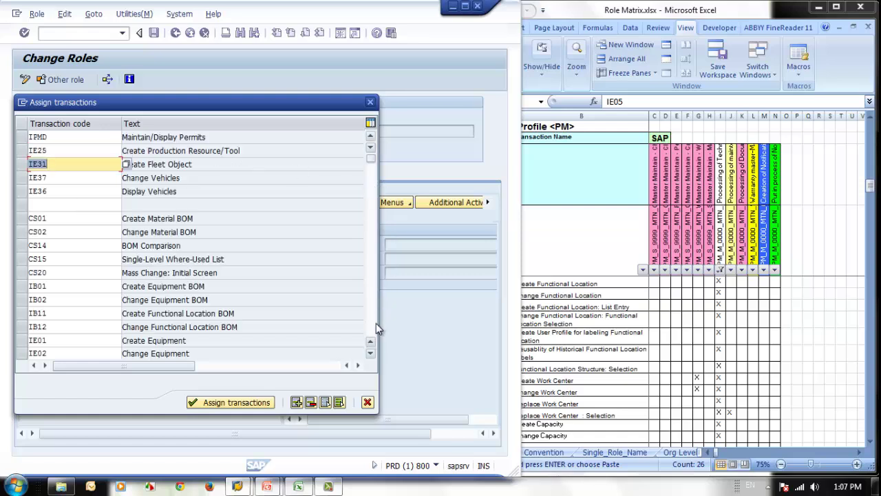
pyautogui.click(371, 323)
pyautogui.click(58, 137)
pyautogui.hotkey('ctrl', 'v')
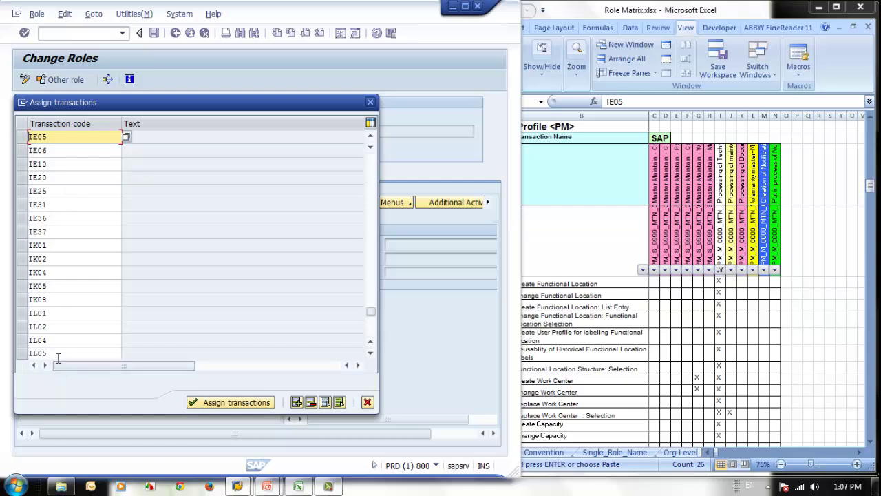
pyautogui.press('Return')
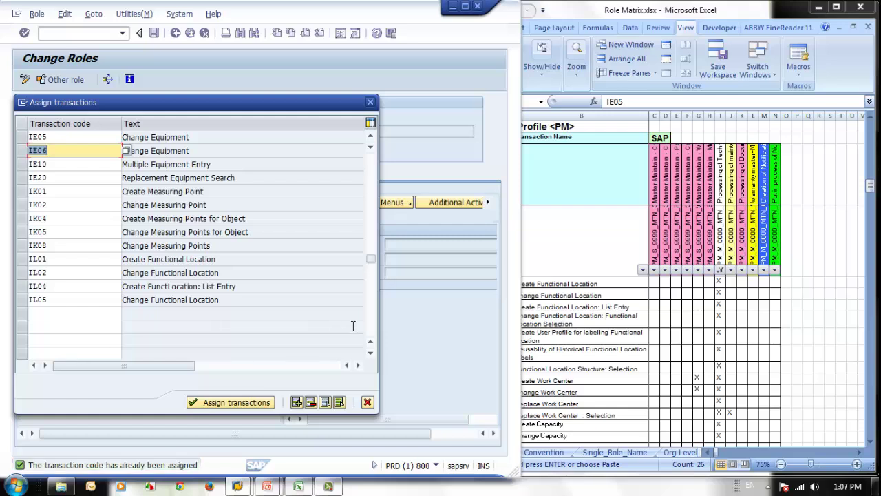
# Step: Copy the T-codes IL09 to CR12 from the matrix, paste them below IL05 in the assignment list and validate them
pyautogui.click(632, 379)
pyautogui.click(486, 421)
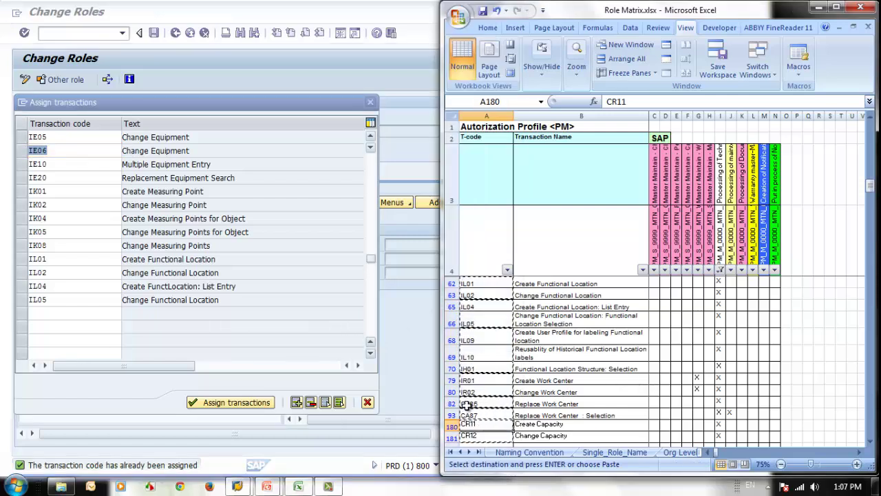
pyautogui.click(488, 340)
pyautogui.moveTo(488, 347); pyautogui.dragTo(491, 430)
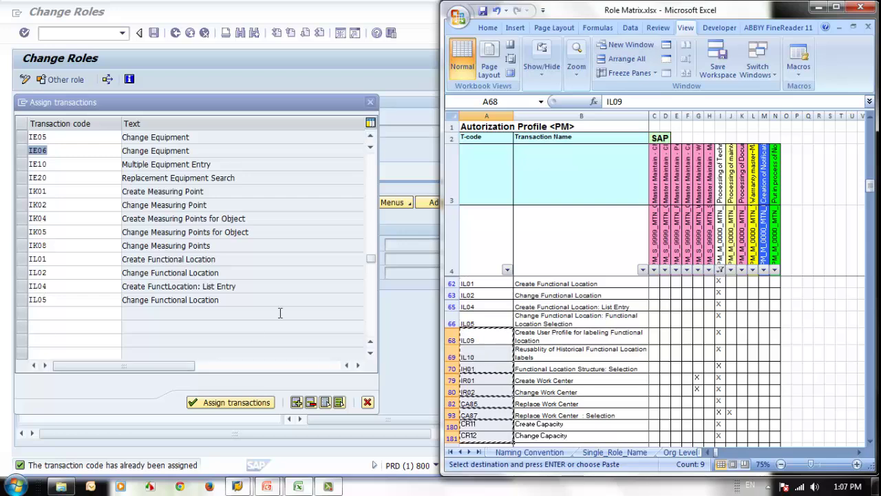
pyautogui.click(371, 321)
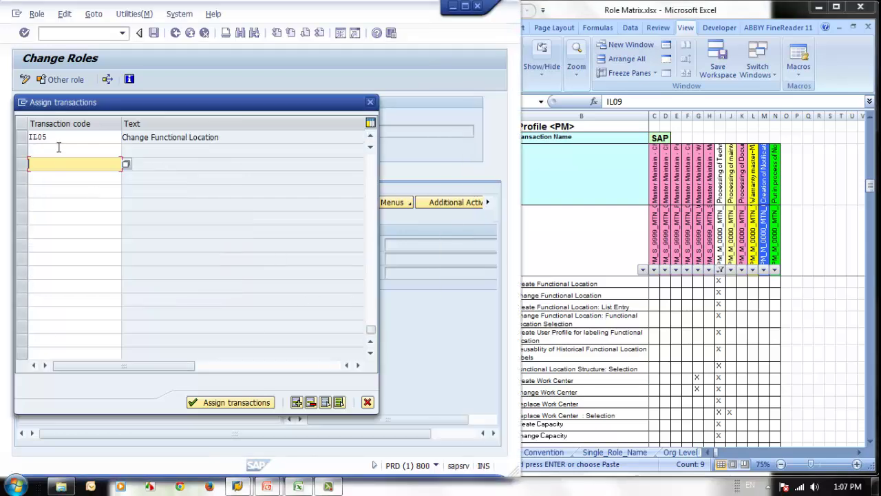
pyautogui.hotkey('ctrl', 'v')
pyautogui.press('Return')
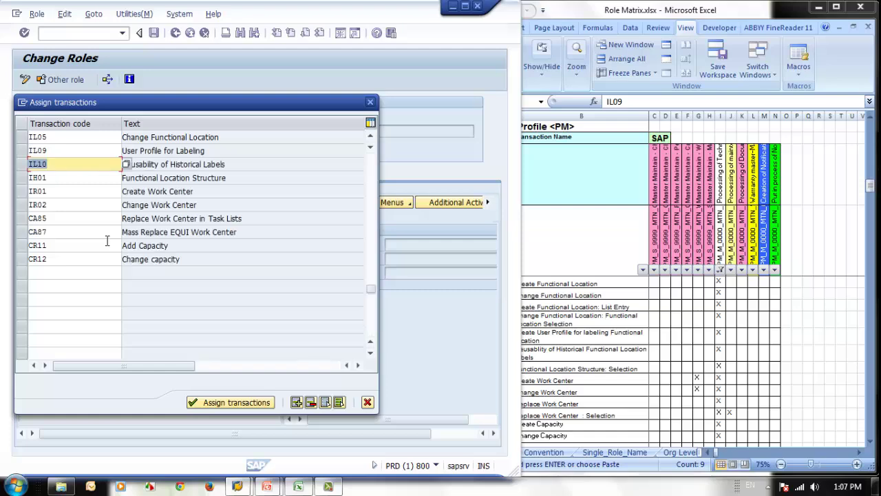
# Step: Review the completed transaction list against the matrix and assign the transactions to the role menu
pyautogui.click(373, 164)
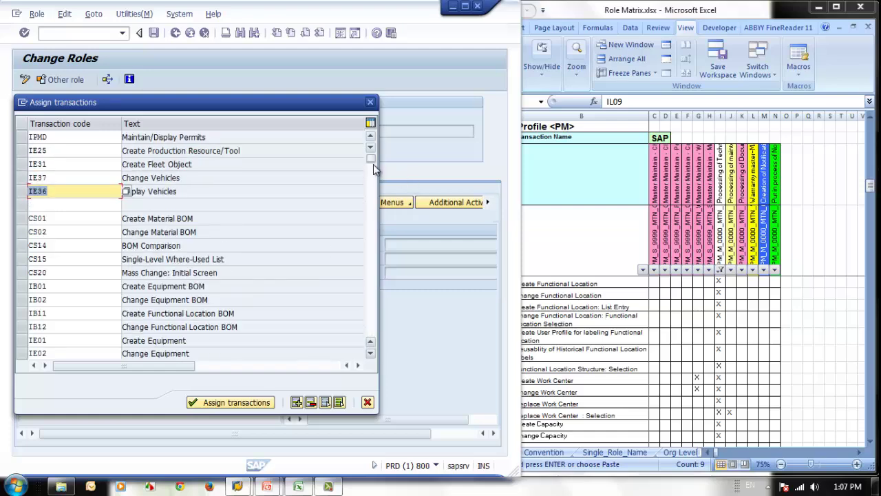
pyautogui.moveTo(373, 164); pyautogui.dragTo(370, 227)
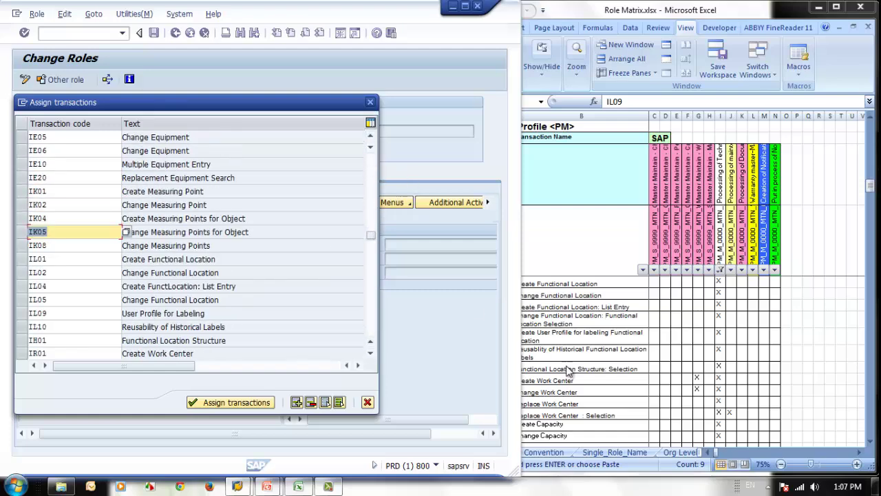
pyautogui.click(611, 351)
pyautogui.click(236, 404)
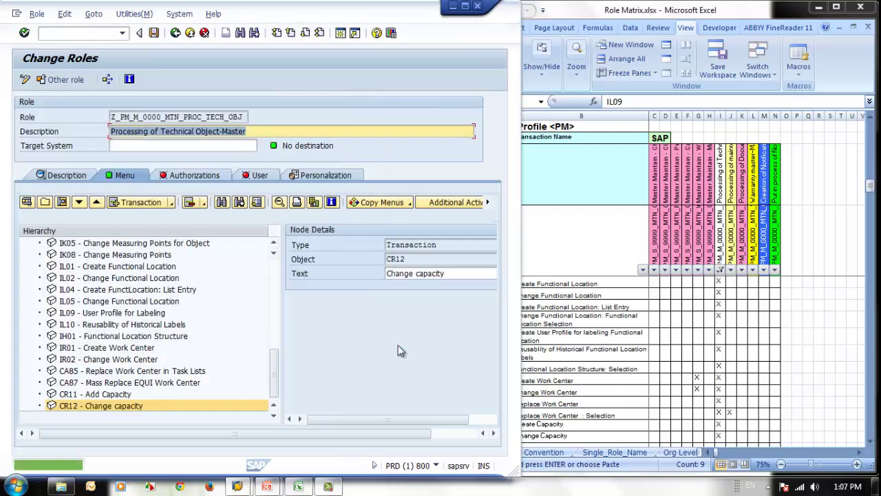
# Step: Open the role's authorization data and save the organizational levels without entering any values
pyautogui.click(191, 174)
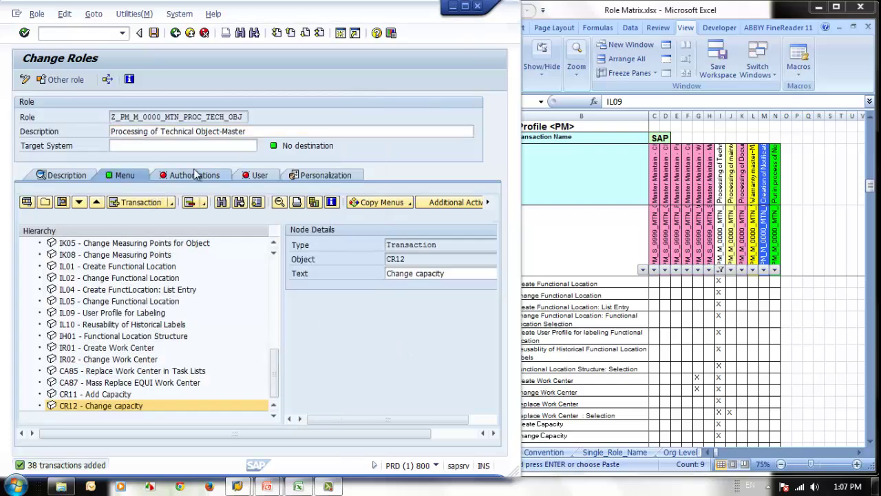
pyautogui.click(30, 358)
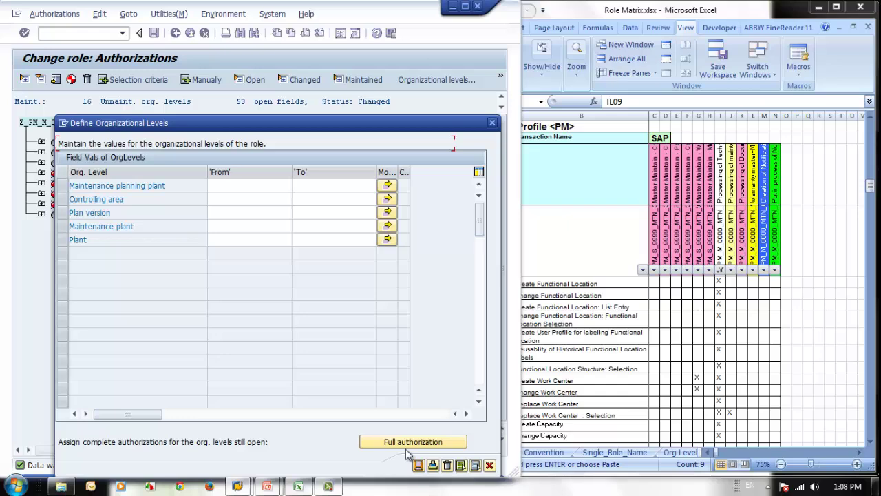
pyautogui.click(418, 465)
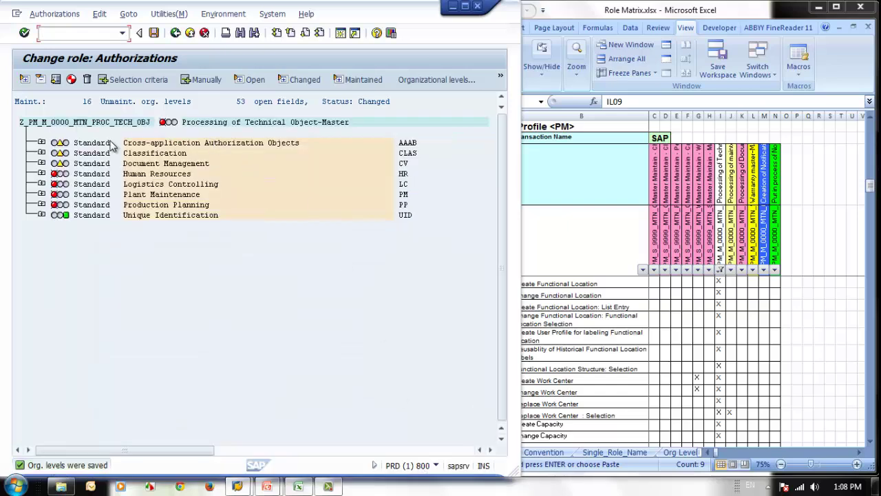
# Step: Grant full authorization (*) for Activity, Authorization key, Object Category and Status Profile in Status Management: Set/Delete User Status
pyautogui.click(42, 143)
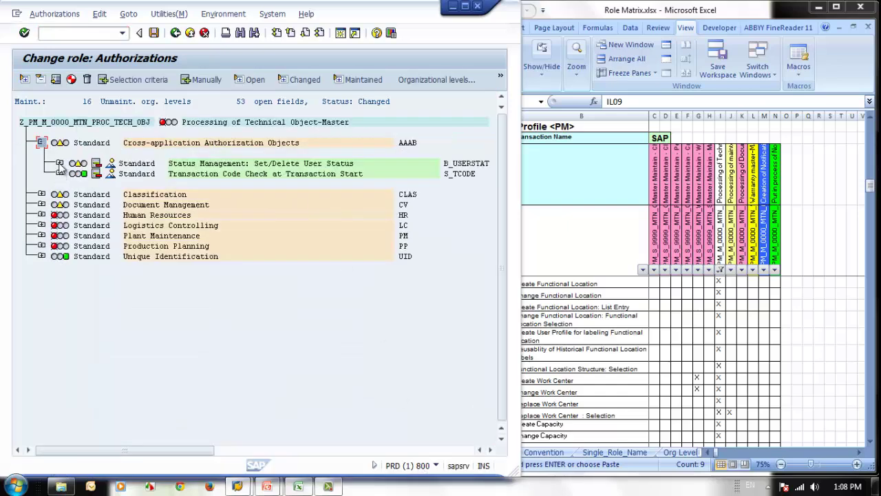
pyautogui.click(60, 164)
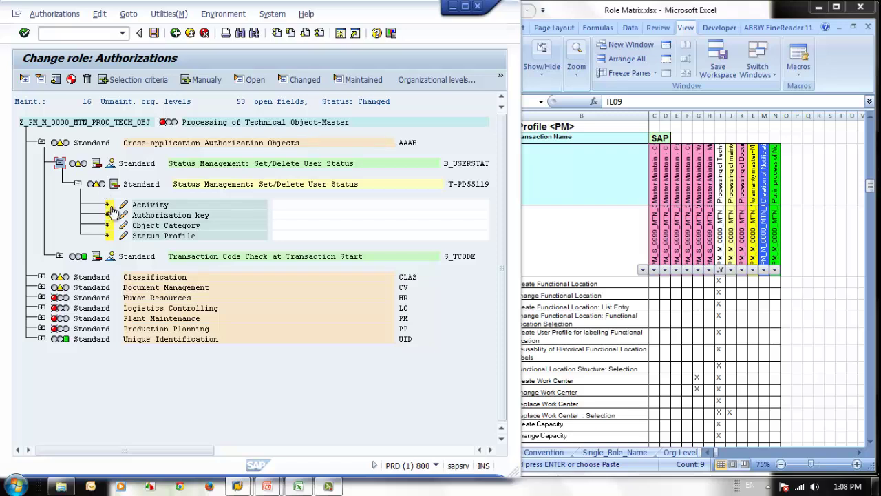
pyautogui.click(107, 205)
pyautogui.click(107, 215)
pyautogui.click(107, 225)
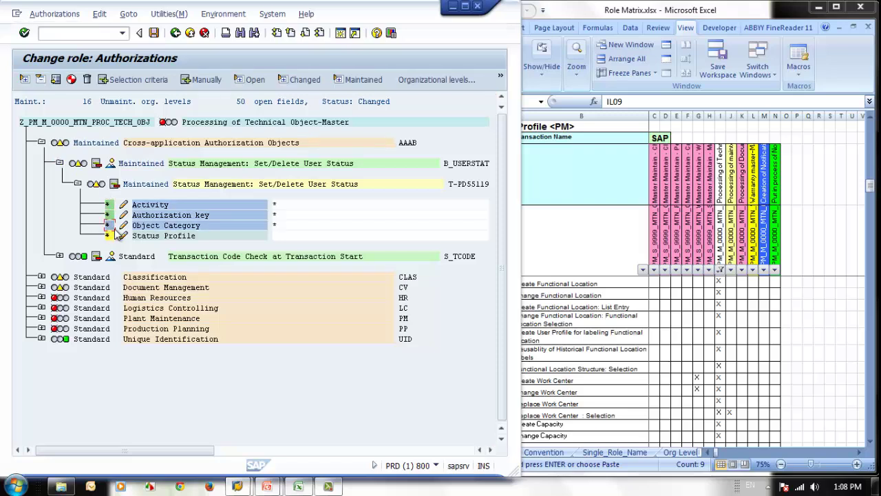
pyautogui.click(107, 236)
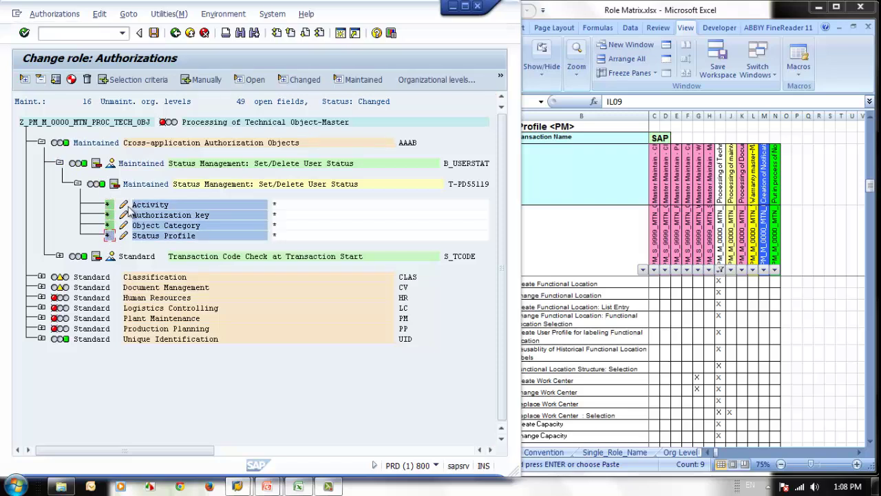
# Step: Grant full authorization under Classification for the classification authorization group and the empty Class Type field
pyautogui.click(41, 276)
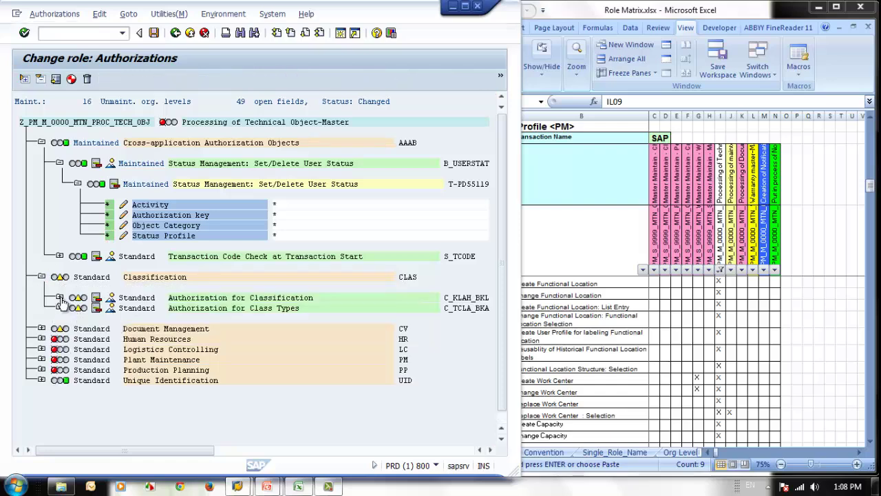
pyautogui.click(59, 298)
pyautogui.click(108, 349)
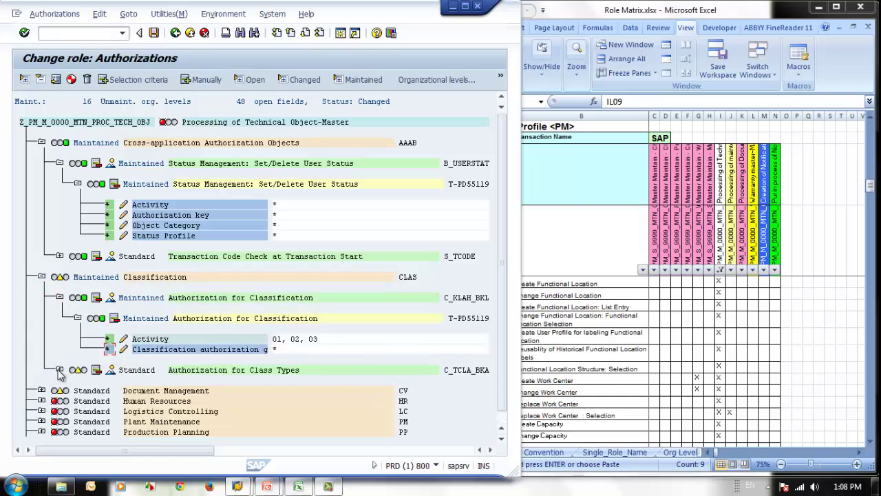
pyautogui.click(60, 370)
pyautogui.scroll(-2, 320, 351)
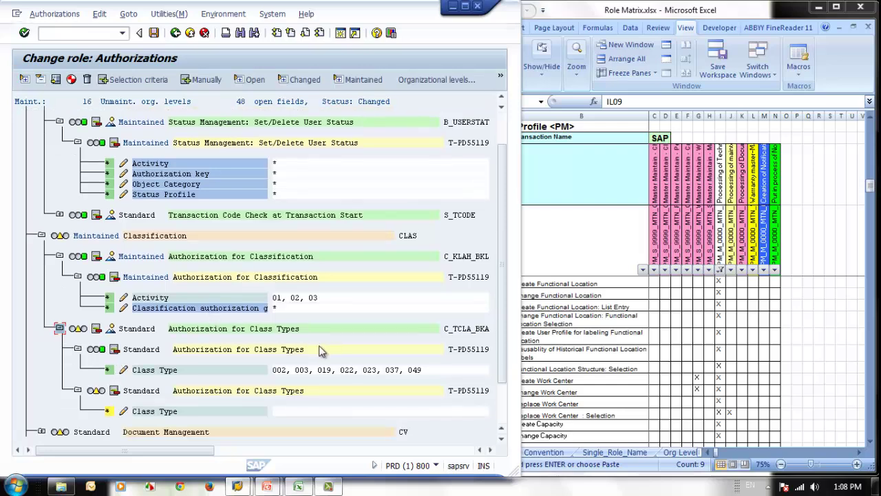
pyautogui.click(111, 412)
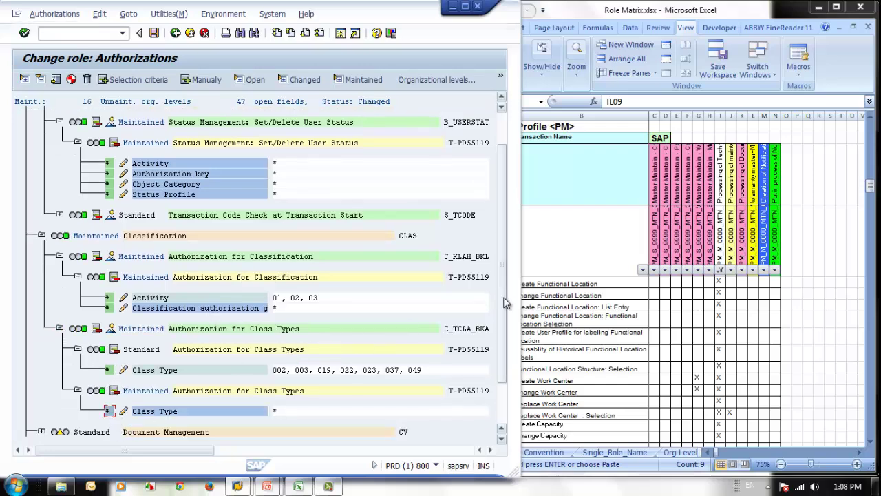
# Step: Grant full authorization for Activity, Document Type and Document Status in the Document Management object link authorization
pyautogui.scroll(-2, 148, 363)
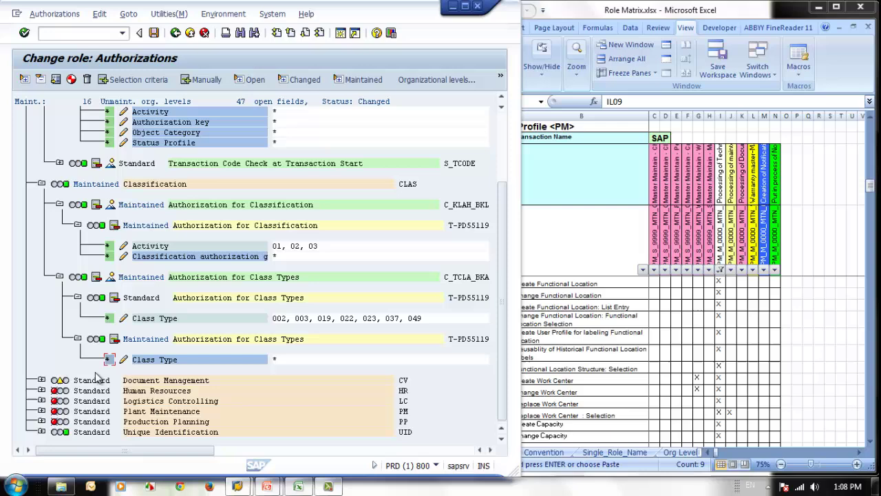
pyautogui.click(41, 380)
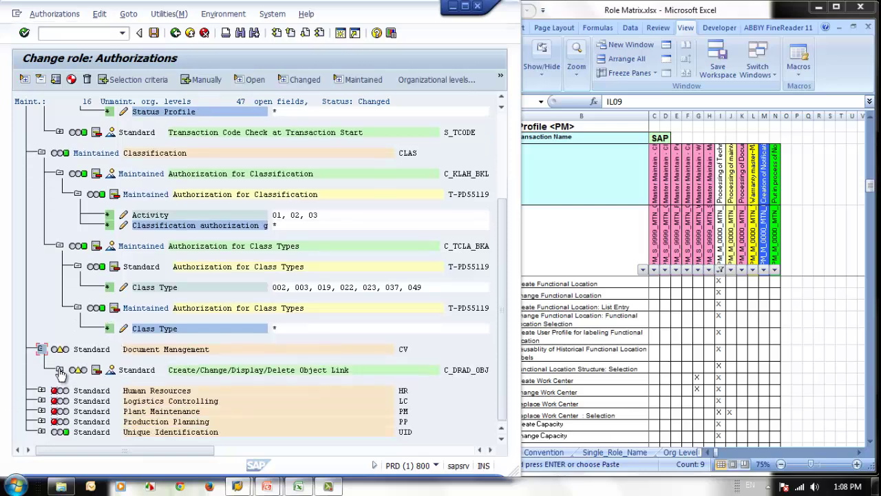
pyautogui.click(60, 370)
pyautogui.click(109, 390)
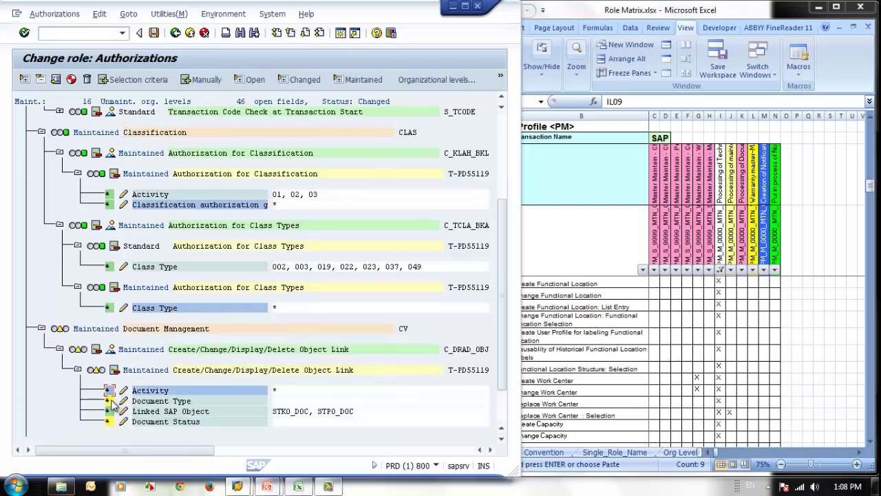
pyautogui.click(109, 400)
pyautogui.click(108, 421)
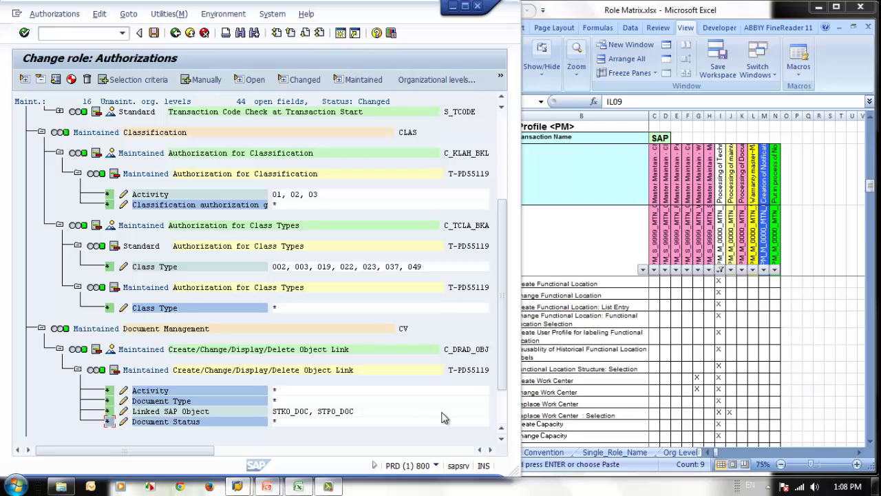
# Step: Grant full authorization for Personnel Area, Employee Group, Employee Subgroup, Subtype and Organizational Key in HR: Master Data
pyautogui.click(504, 418)
pyautogui.scroll(2, 90, 186)
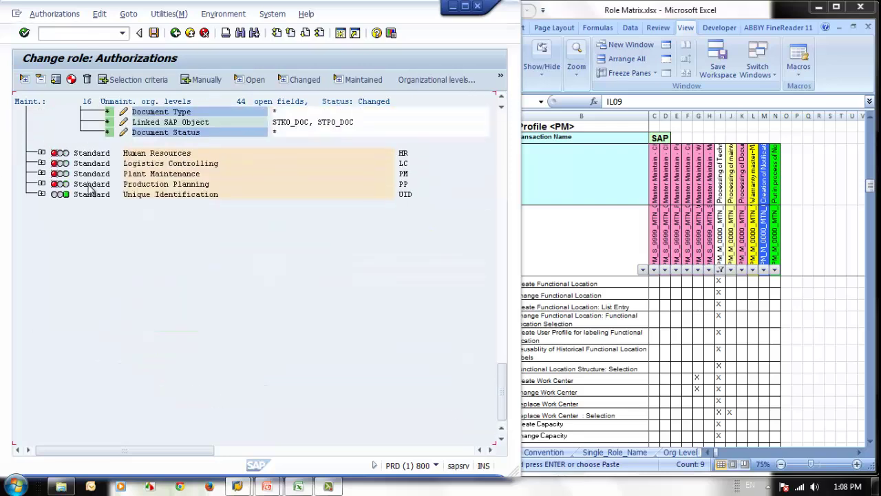
pyautogui.click(41, 174)
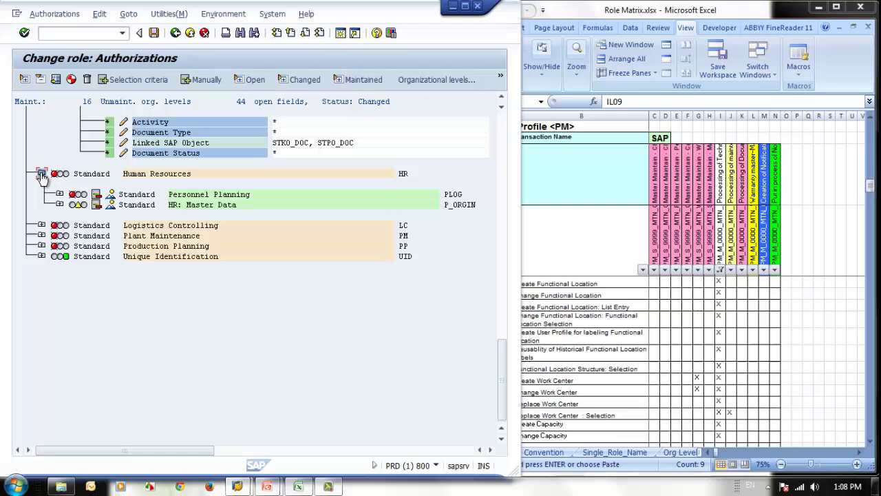
pyautogui.click(60, 206)
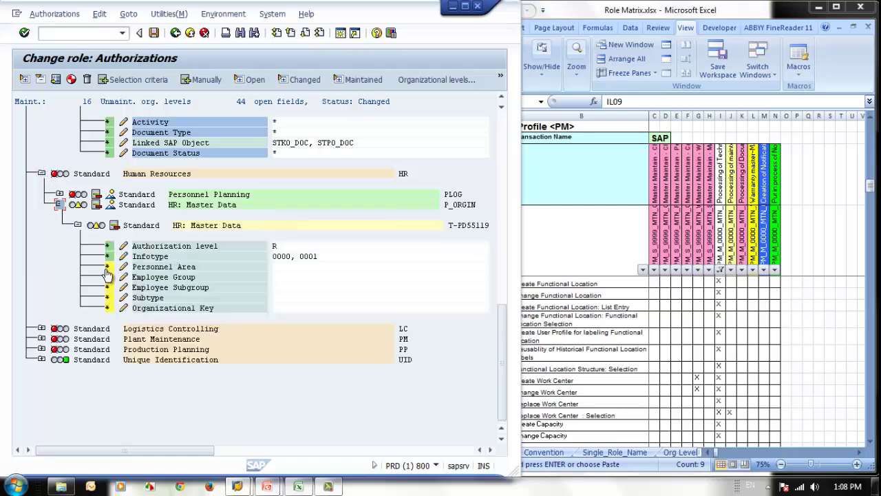
pyautogui.click(106, 268)
pyautogui.click(107, 287)
pyautogui.click(107, 298)
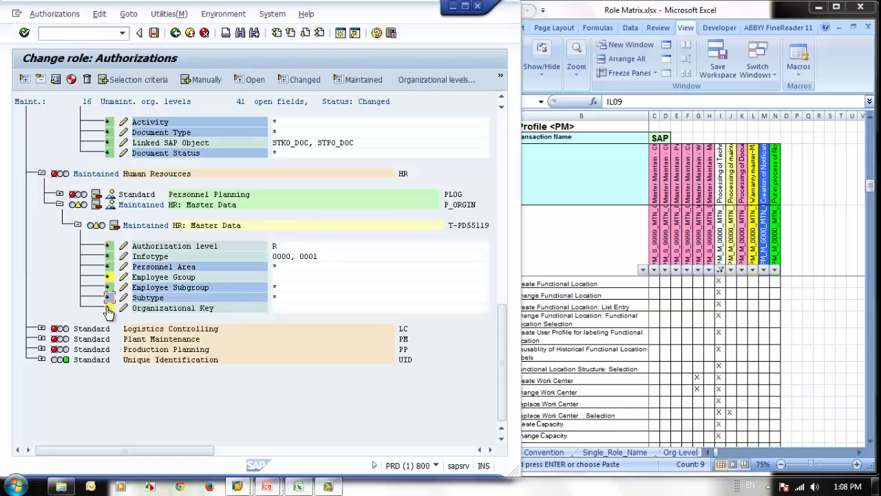
pyautogui.click(107, 307)
pyautogui.click(123, 266)
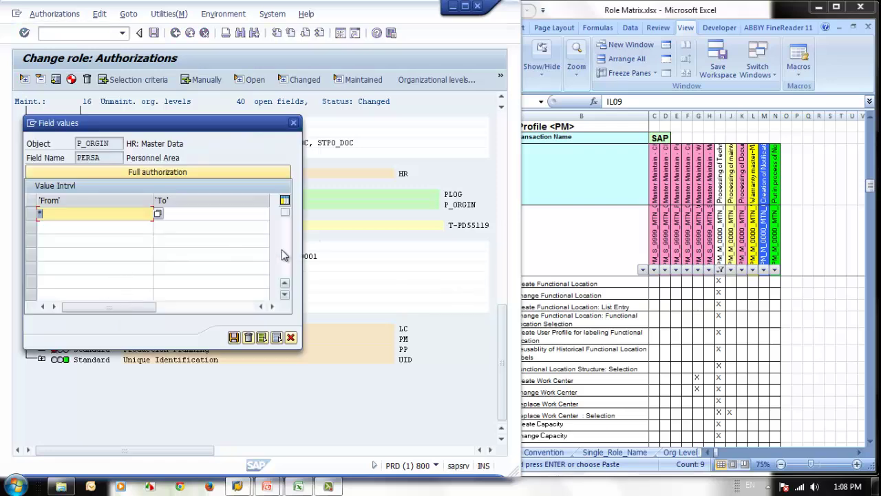
pyautogui.click(291, 336)
pyautogui.click(107, 276)
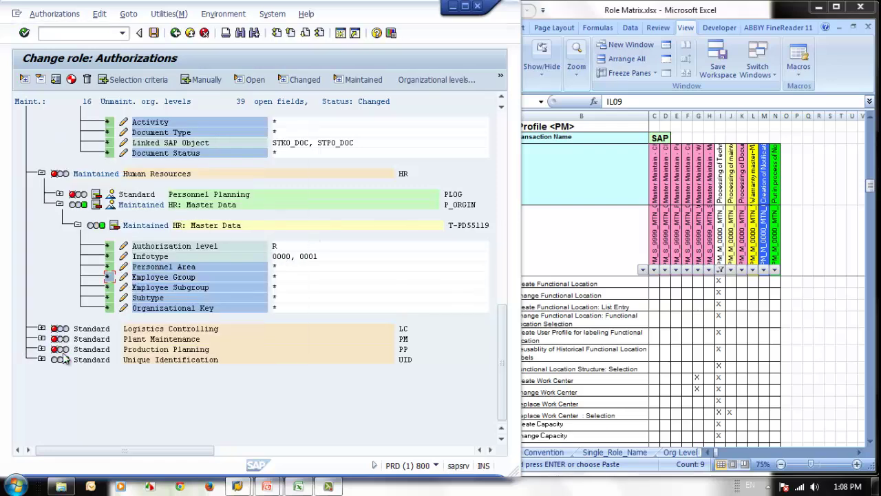
# Step: Fill the open field of the LIS key figure authorization and grant full technical object authorization in PM: Authorization Group
pyautogui.click(41, 328)
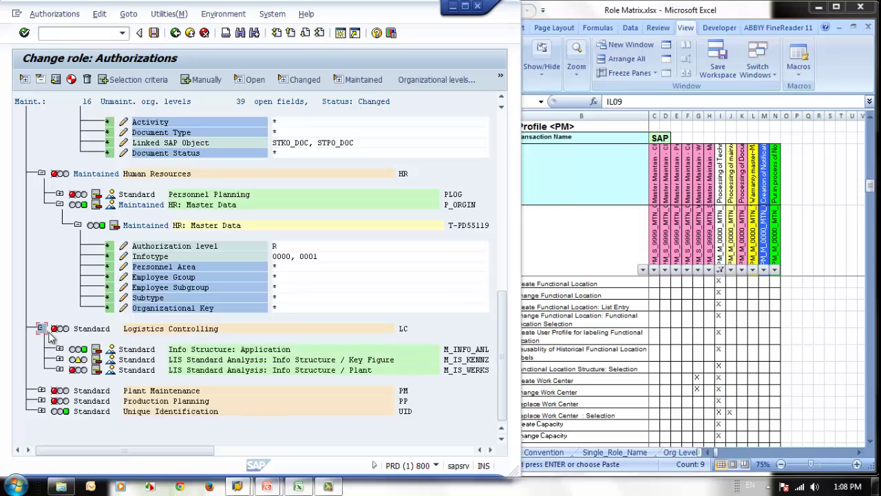
pyautogui.click(59, 359)
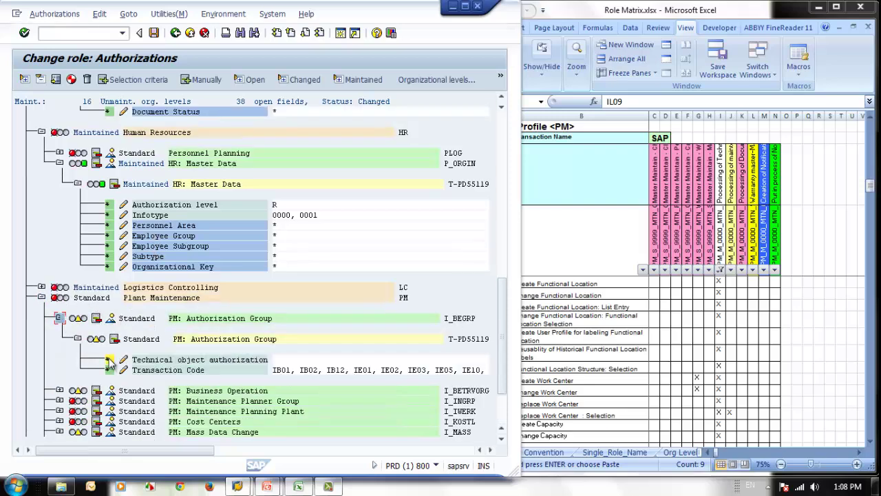
pyautogui.click(108, 360)
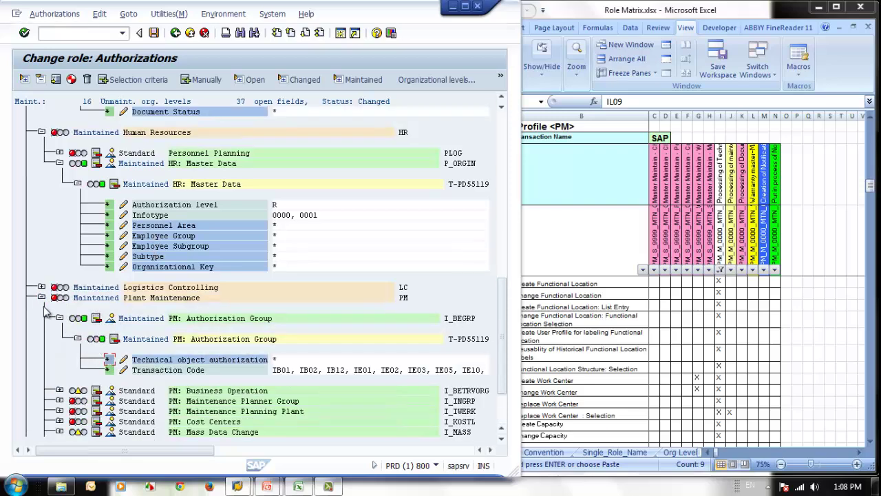
pyautogui.click(59, 318)
# Step: Grant full authorization for Business Transaction in PM: Business Operation and for the open planner group and transaction code fields in PM: Maintenance Planner Group
pyautogui.click(59, 328)
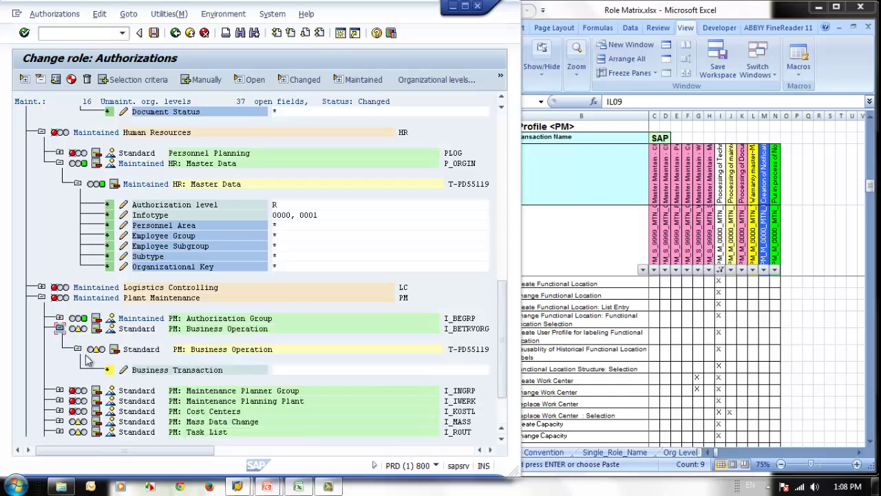
pyautogui.click(108, 370)
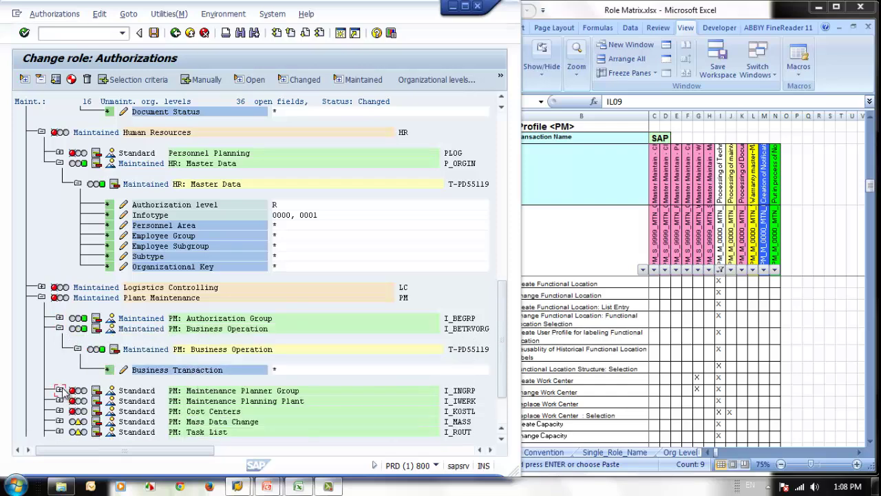
pyautogui.click(59, 391)
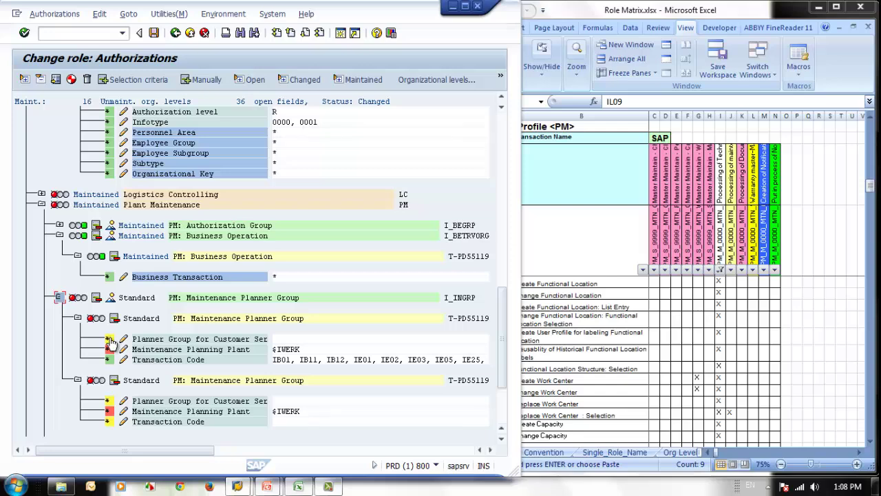
pyautogui.click(109, 339)
pyautogui.click(108, 401)
pyautogui.click(108, 421)
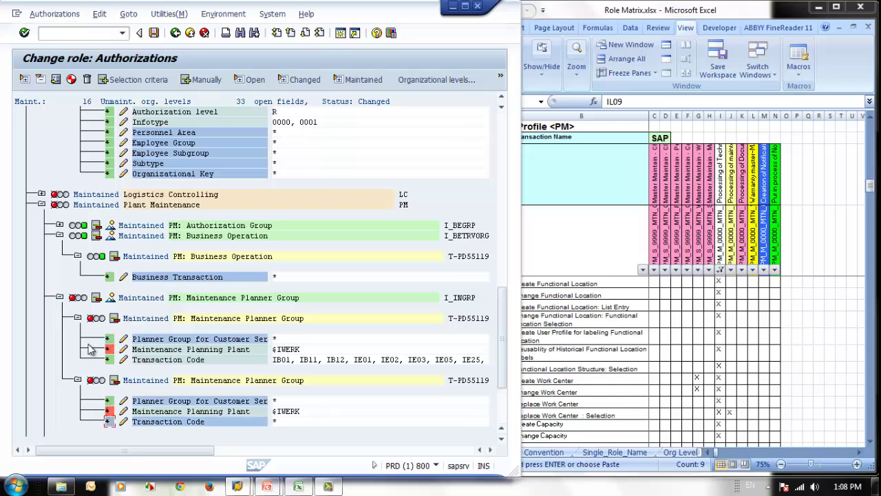
pyautogui.click(60, 297)
# Step: Grant full authorization for the empty Transaction Code in PM: Maintenance Planning Plant and both Cost Center fields in PM: Cost Centers
pyautogui.click(60, 308)
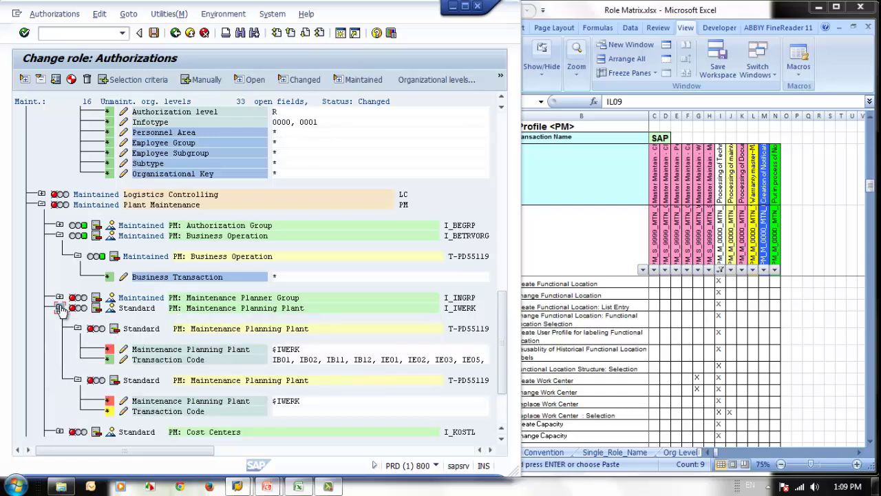
pyautogui.click(108, 411)
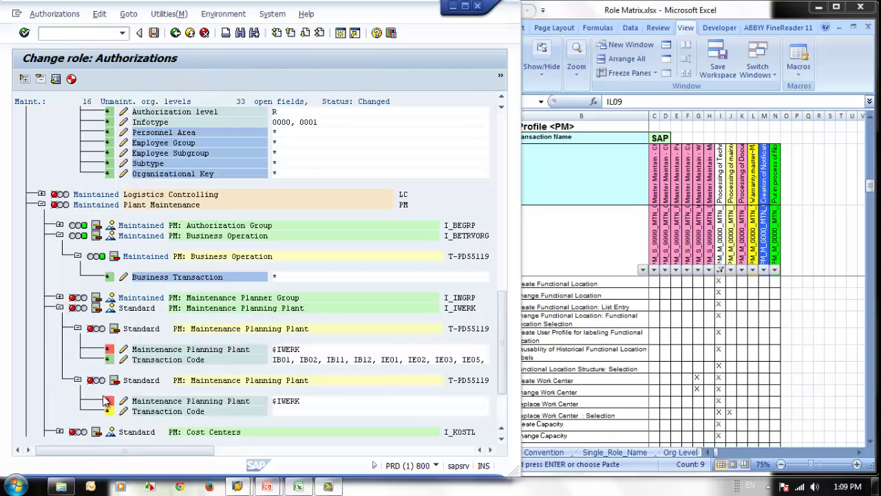
pyautogui.click(60, 308)
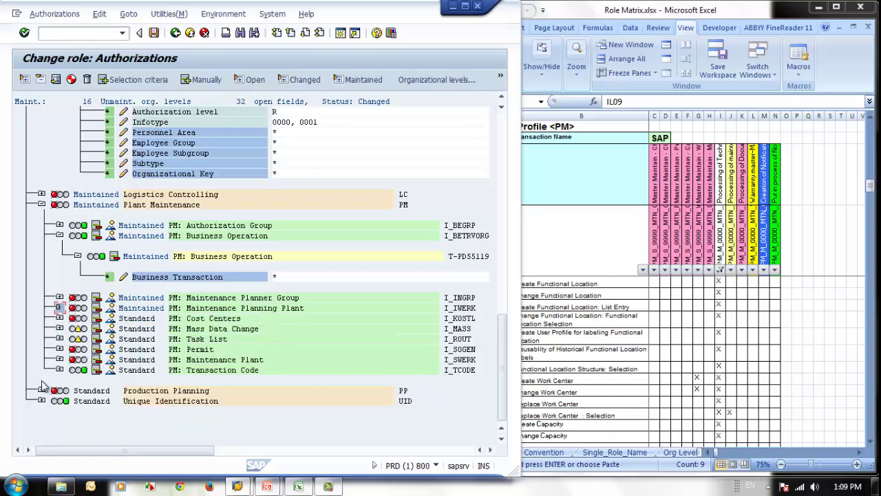
pyautogui.click(60, 318)
pyautogui.click(107, 370)
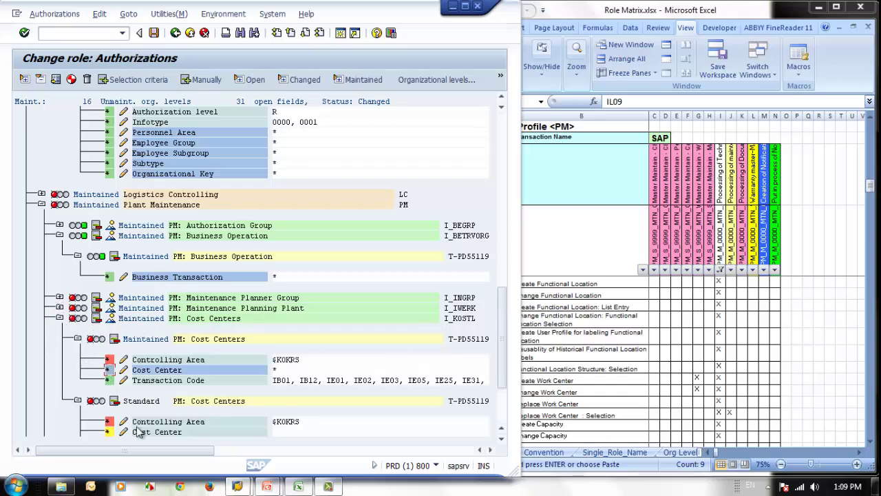
pyautogui.click(108, 431)
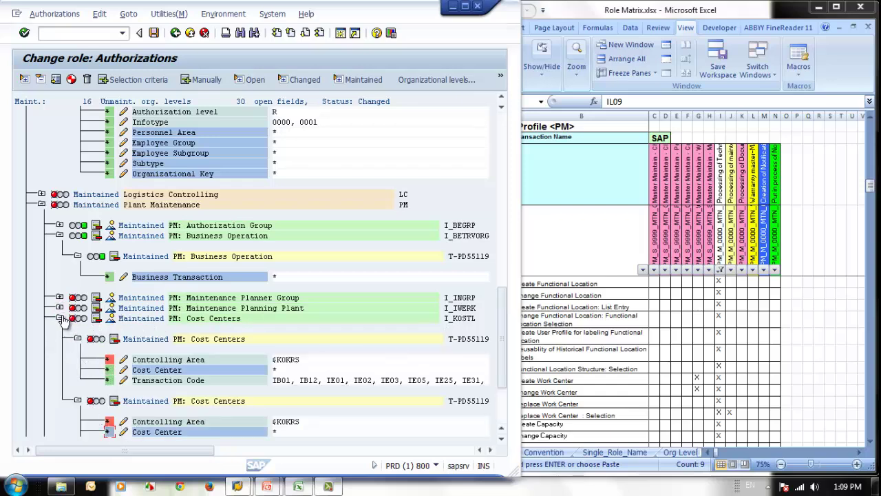
pyautogui.click(60, 318)
# Step: Grant full authorization for the empty object type in PM: Mass Data Change and the empty Activity in PM: Task List
pyautogui.click(60, 328)
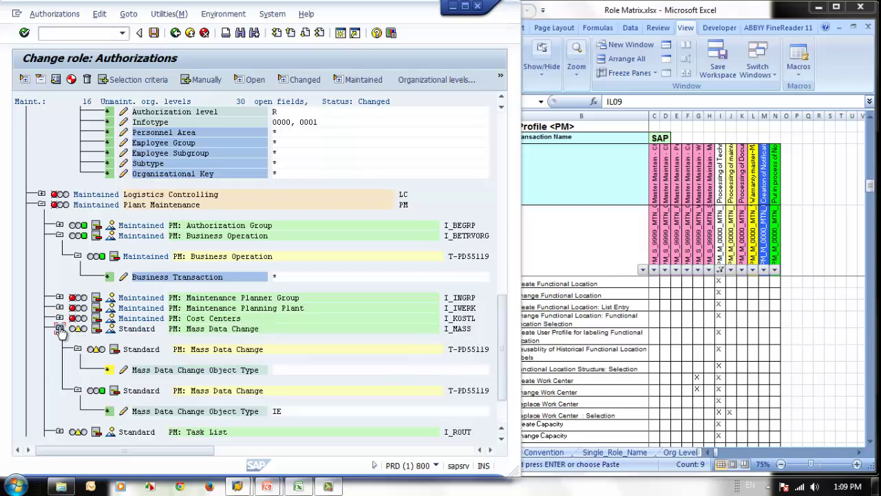
pyautogui.click(108, 371)
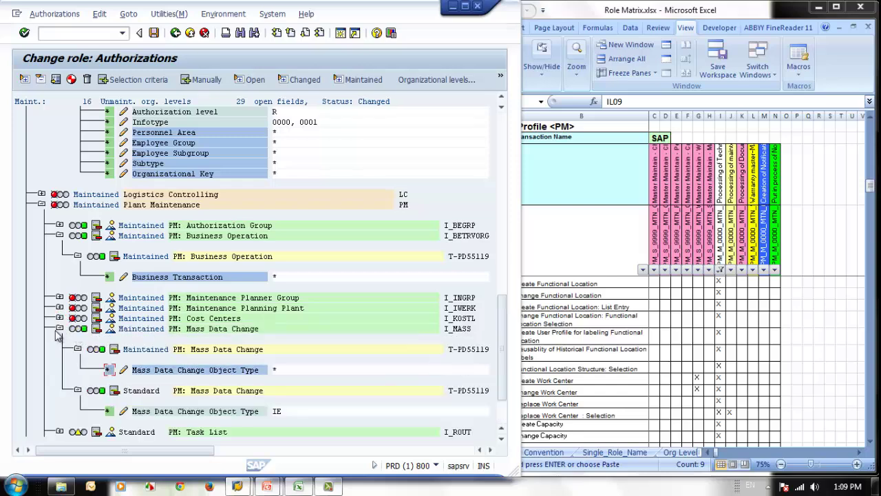
pyautogui.click(60, 328)
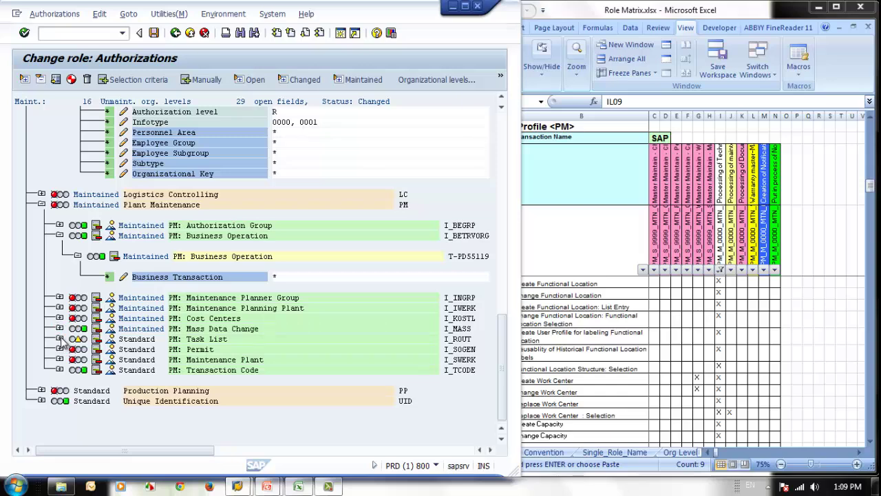
pyautogui.click(60, 339)
pyautogui.click(109, 421)
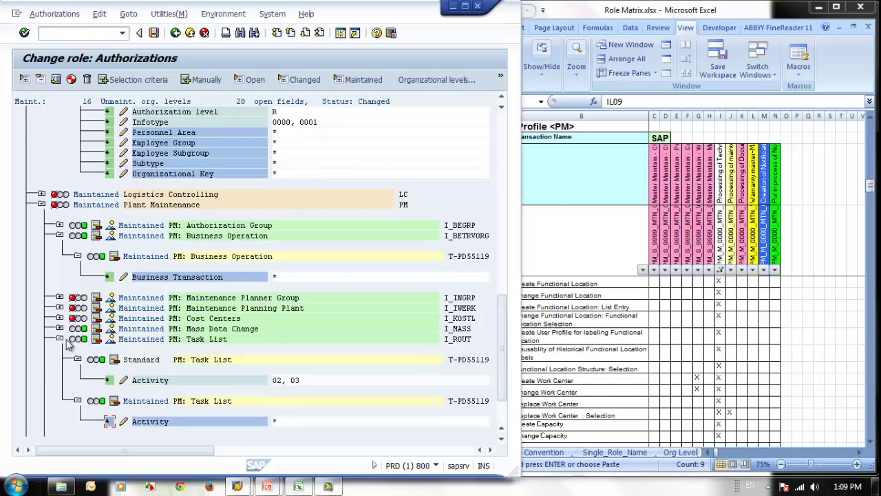
pyautogui.click(60, 339)
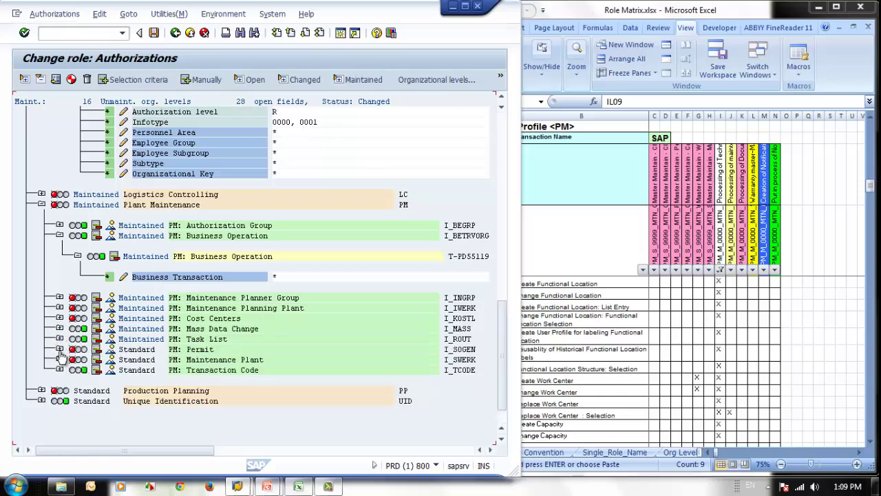
# Step: Grant full authorization for the Permit Key in PM: Permit and the empty Transaction Code in PM: Maintenance Plant
pyautogui.click(60, 349)
pyautogui.click(109, 390)
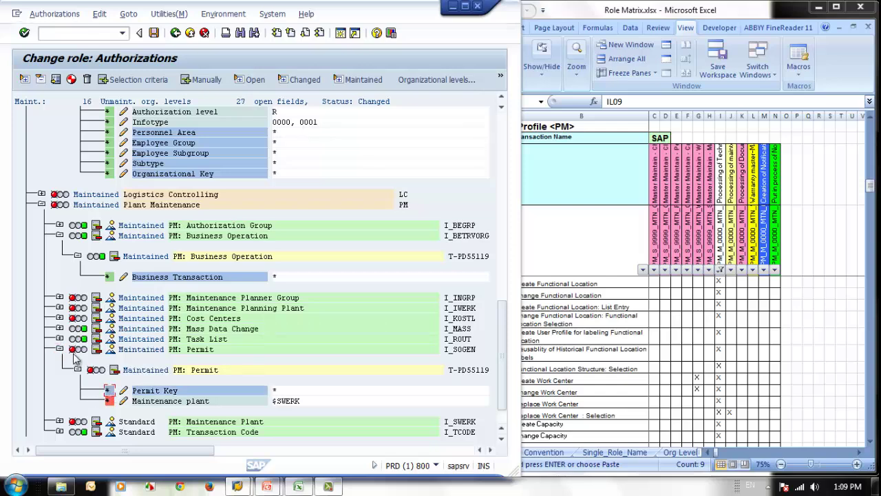
pyautogui.click(60, 349)
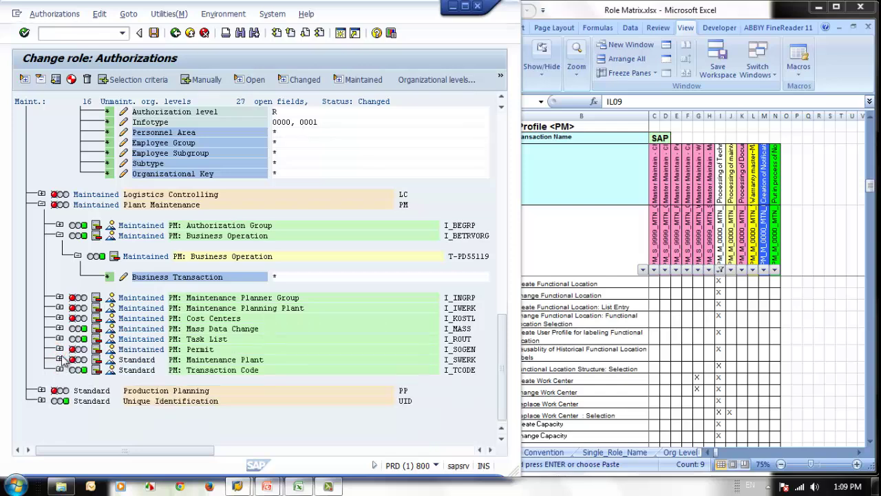
pyautogui.click(60, 359)
pyautogui.scroll(-3, 120, 375)
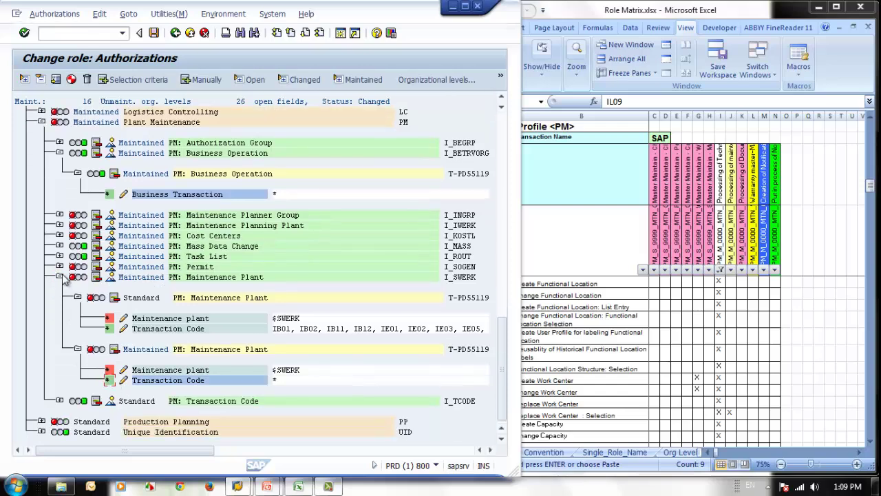
pyautogui.click(60, 276)
pyautogui.click(60, 287)
pyautogui.click(60, 288)
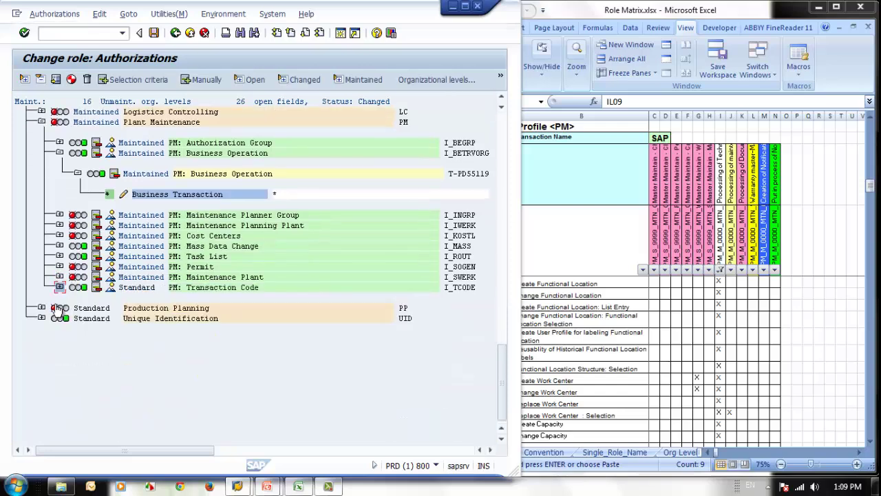
# Step: Grant full authorization for the Authorization Group field in CC Change Master - Authorization Group under Production Planning
pyautogui.click(41, 308)
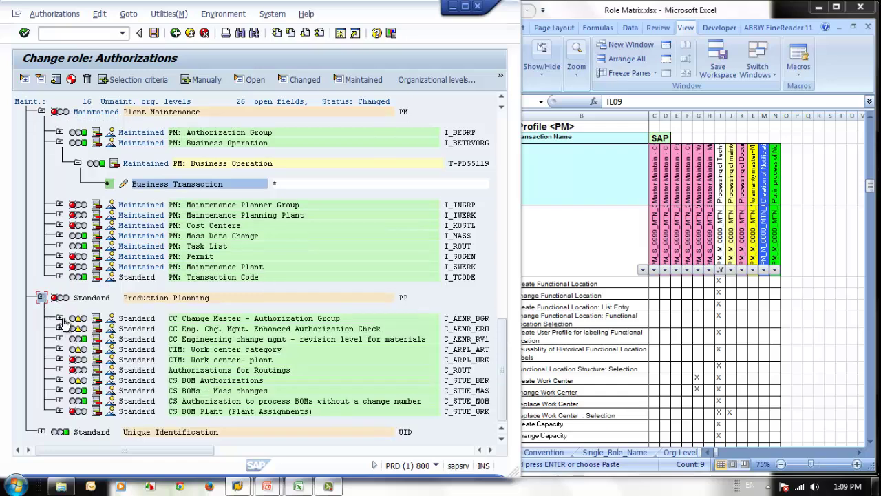
pyautogui.click(60, 318)
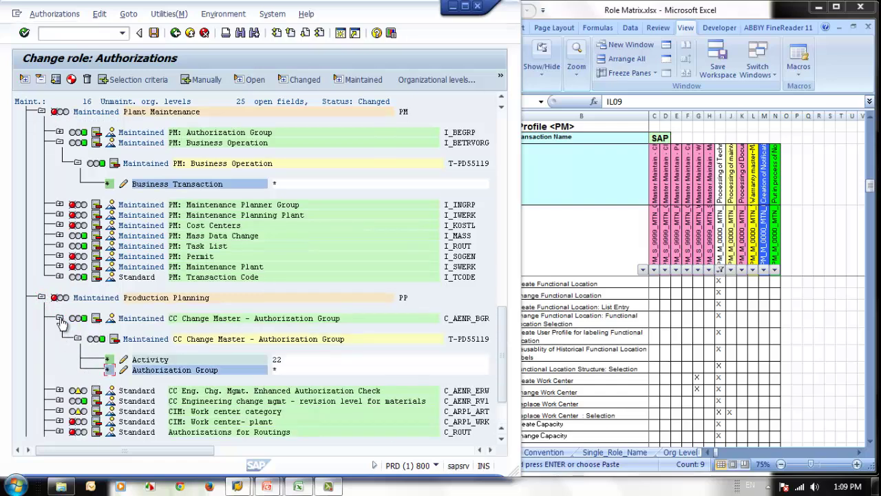
pyautogui.click(60, 318)
# Step: Grant full authorization for Activity, Change number function and Authorization Group in the first CC Eng. Chg. Mgmt. Enhanced Authorization Check
pyautogui.click(60, 328)
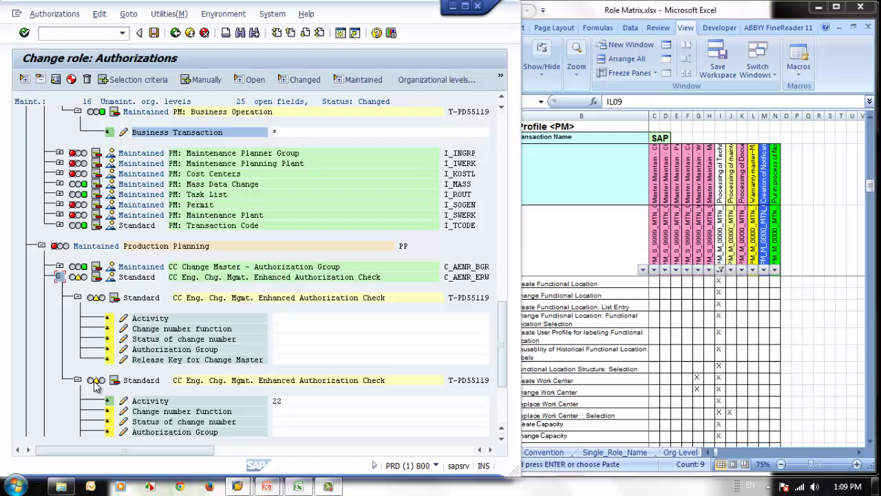
pyautogui.click(108, 319)
pyautogui.click(109, 329)
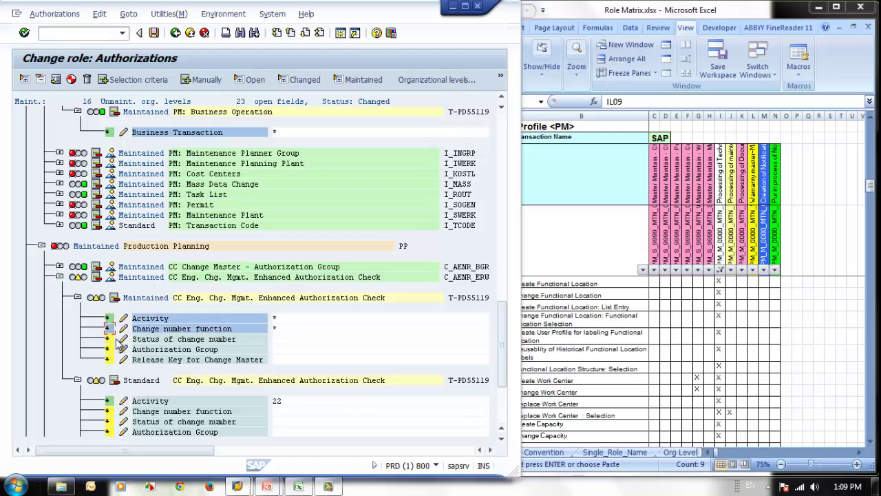
pyautogui.click(108, 349)
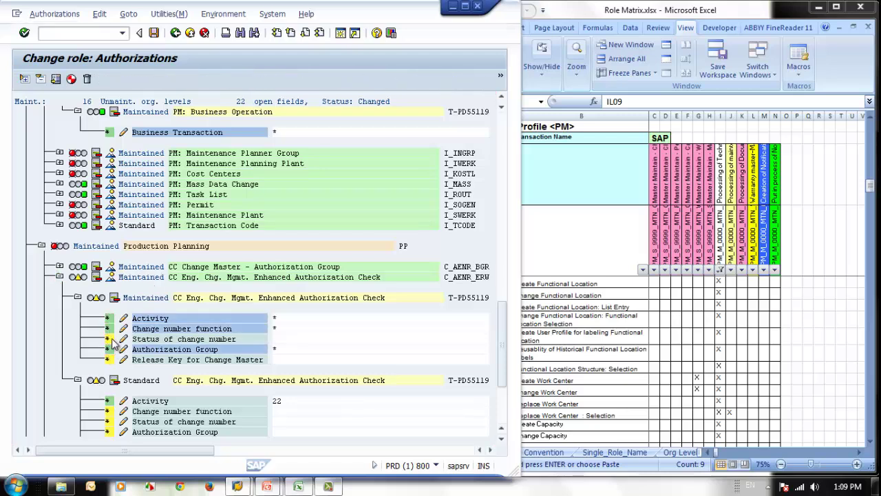
# Step: Assign full authorization (*) to the open fields of both CC Eng. Chg. Mgmt. Enhanced Authorization Check entries and the CIM work center category
pyautogui.click(108, 339)
pyautogui.click(108, 359)
pyautogui.click(108, 411)
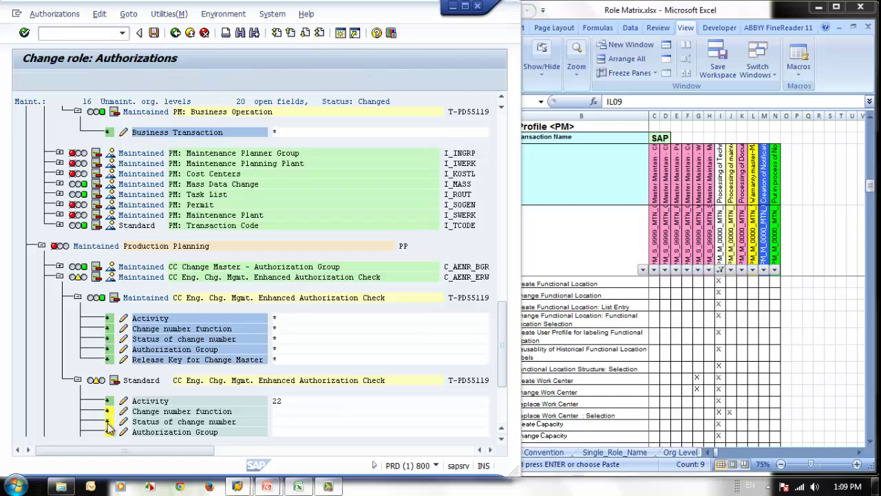
pyautogui.click(108, 422)
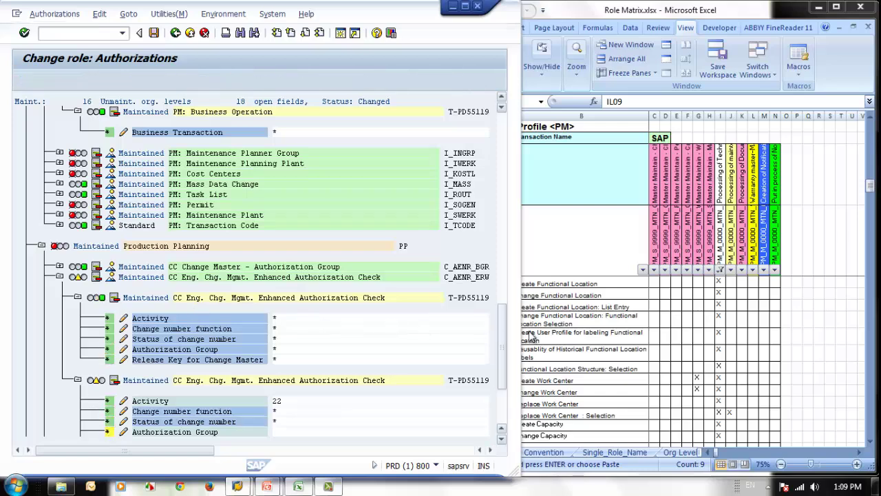
pyautogui.scroll(-4, 157, 193)
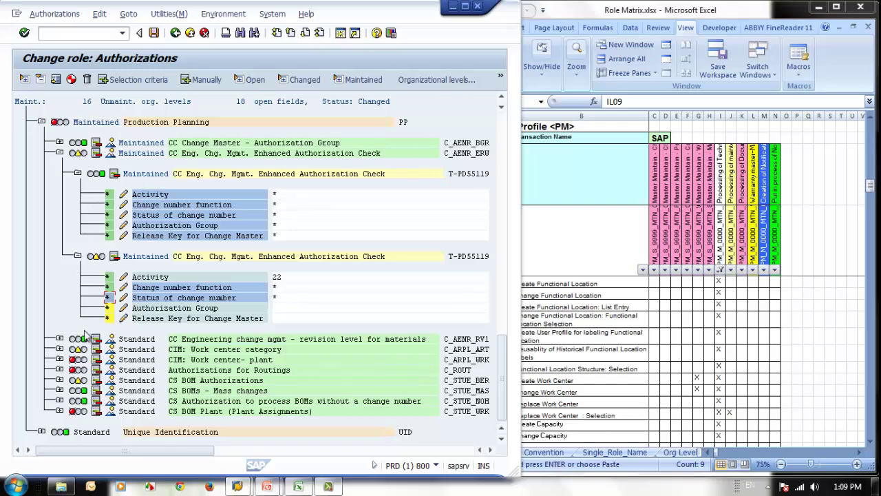
pyautogui.click(108, 308)
pyautogui.click(107, 318)
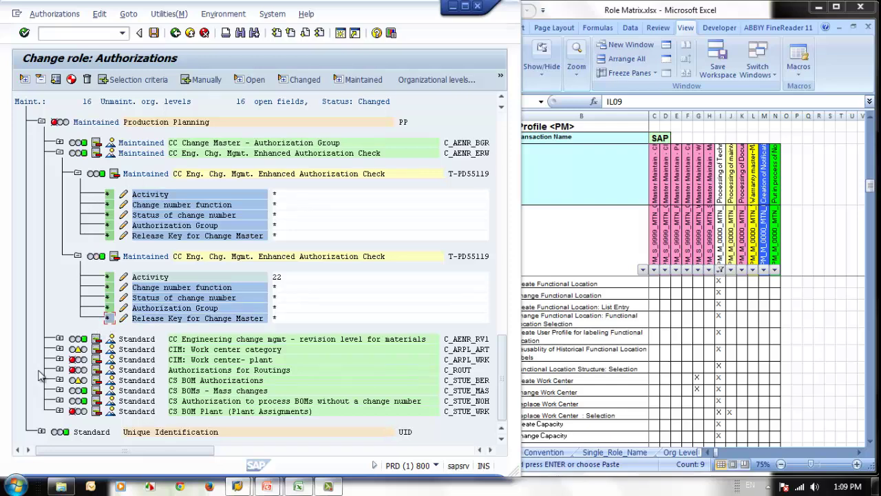
pyautogui.click(59, 349)
pyautogui.click(108, 391)
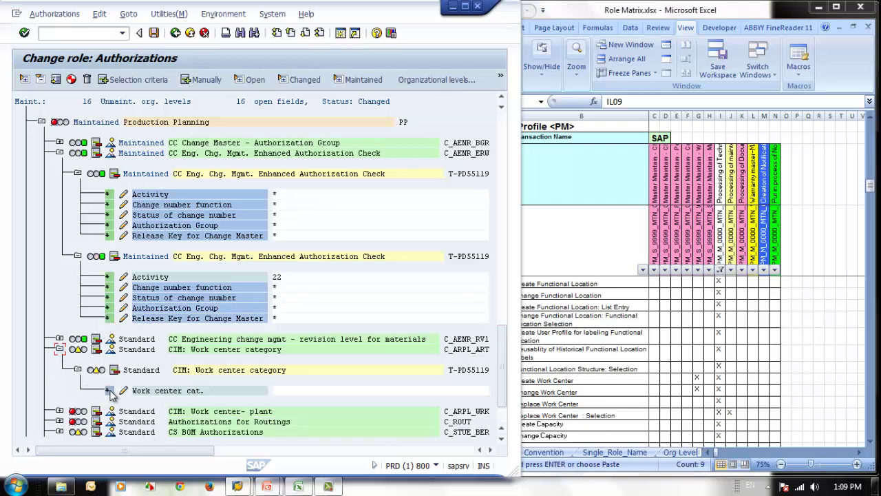
# Step: Assign full authorization (*) to Authorization Group and BOM Usage in the first three CS BOM Authorizations entries
pyautogui.click(59, 432)
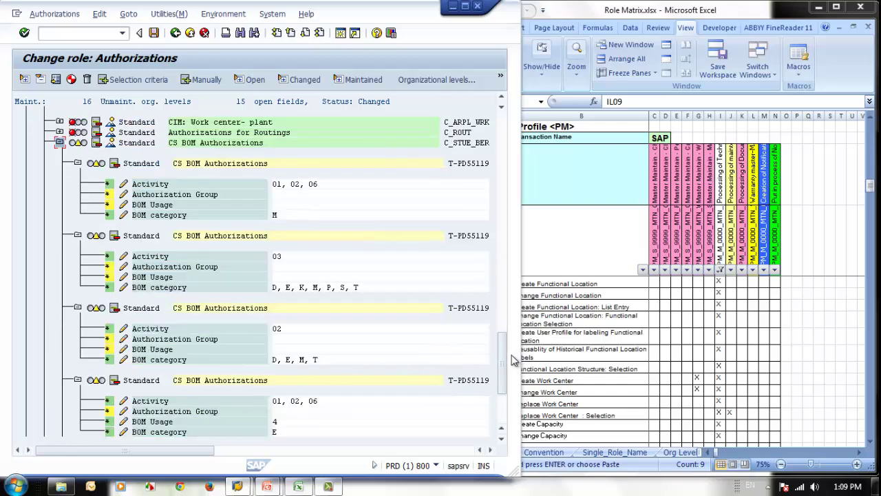
pyautogui.moveTo(513, 355); pyautogui.dragTo(511, 359)
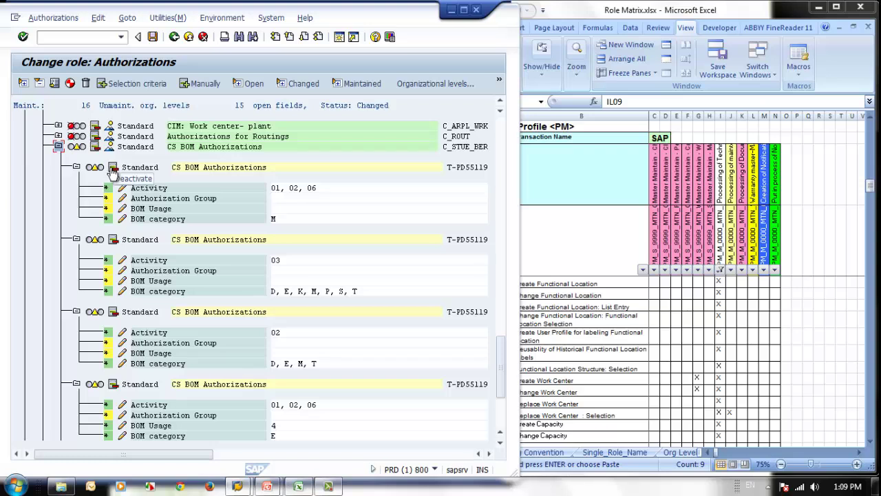
pyautogui.click(107, 198)
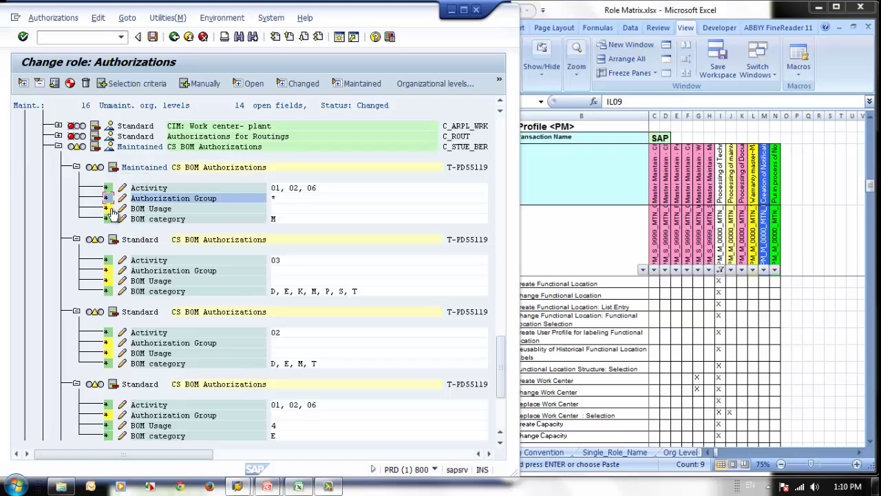
pyautogui.click(107, 209)
pyautogui.click(107, 270)
pyautogui.click(107, 281)
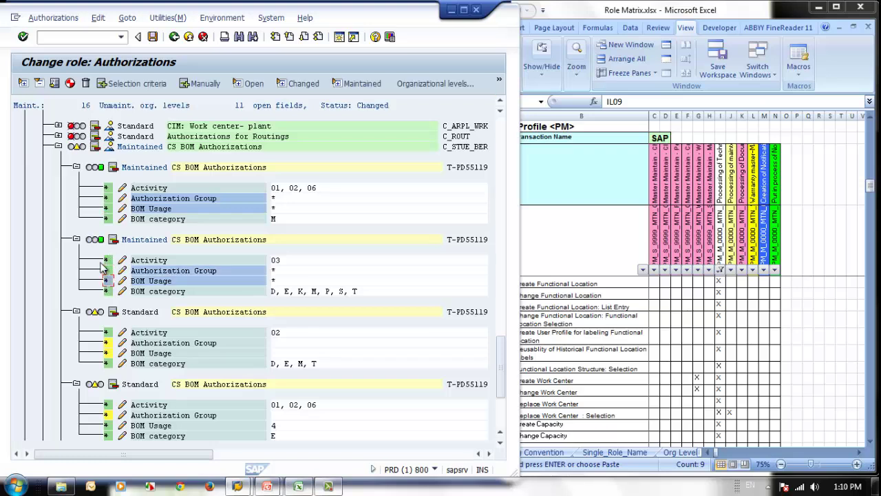
pyautogui.click(107, 342)
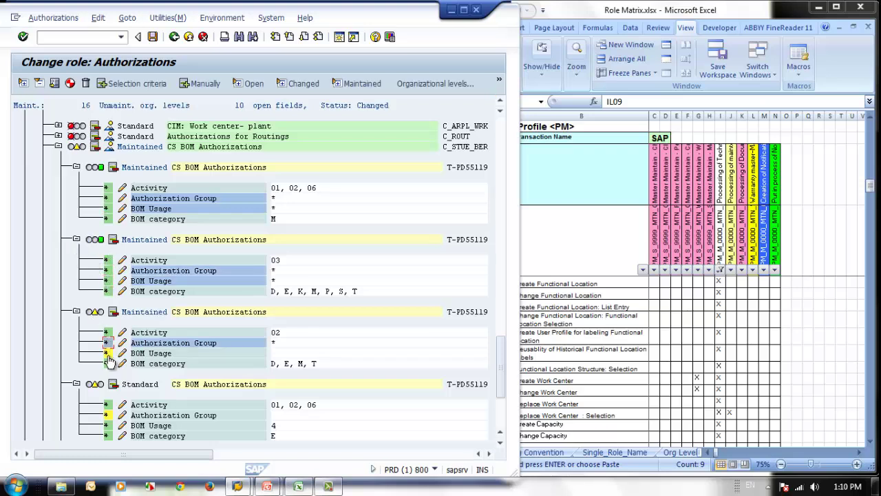
pyautogui.click(106, 354)
# Step: Assign full authorization (*) to Authorization Group in the last two CS BOM Authorizations entries, for BOM categories E and T
pyautogui.scroll(-1, 110, 358)
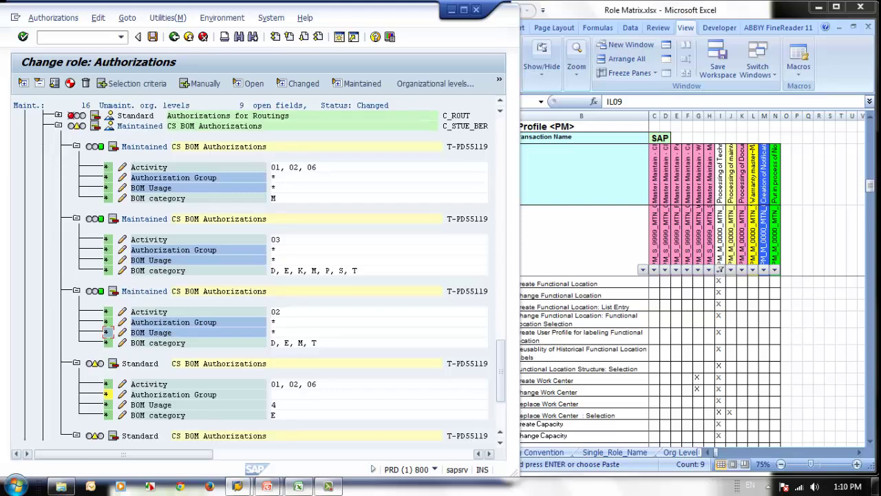
pyautogui.click(107, 395)
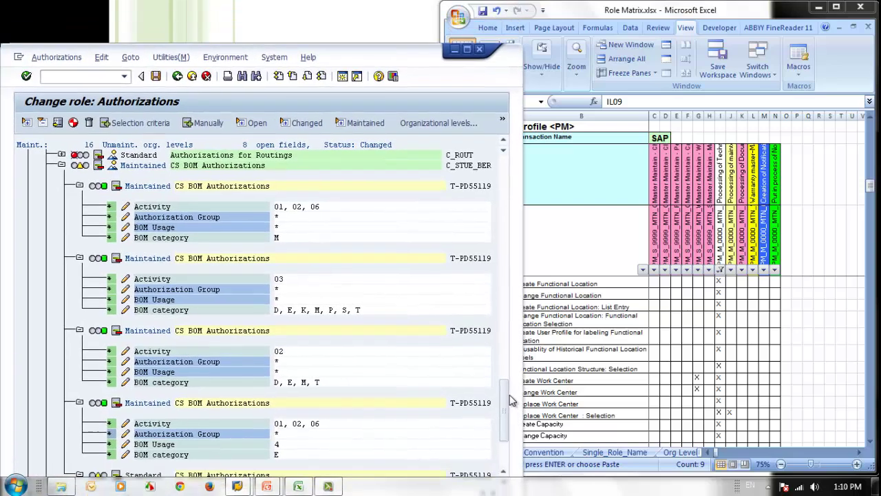
pyautogui.moveTo(510, 394); pyautogui.dragTo(508, 352)
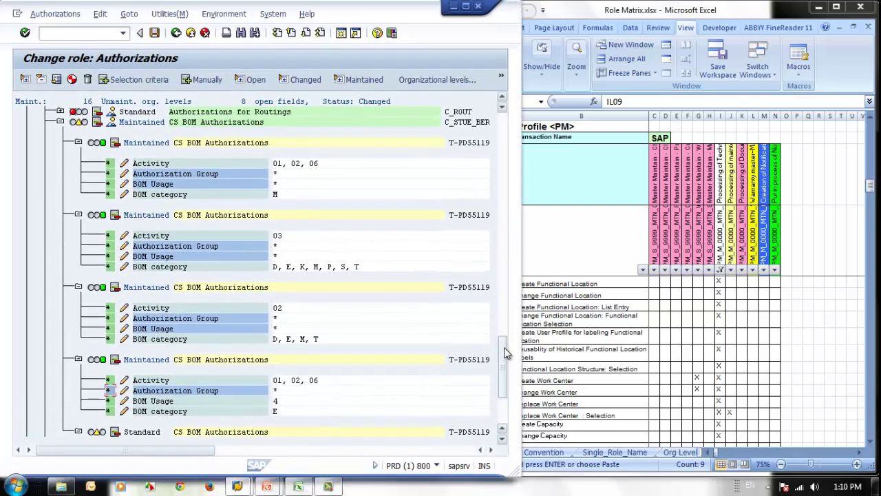
pyautogui.scroll(-4, 293, 346)
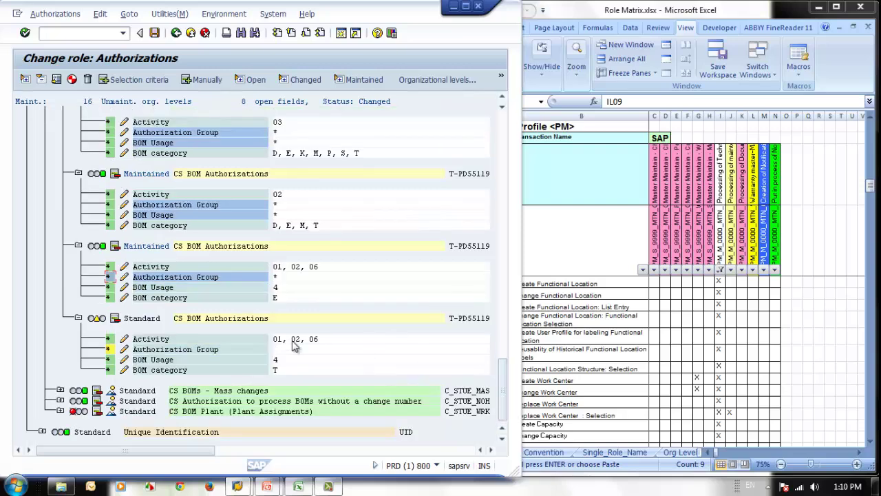
pyautogui.click(109, 350)
# Step: Save the role's authorizations under profile name T-PD551198 and generate the profile despite the open values
pyautogui.click(42, 432)
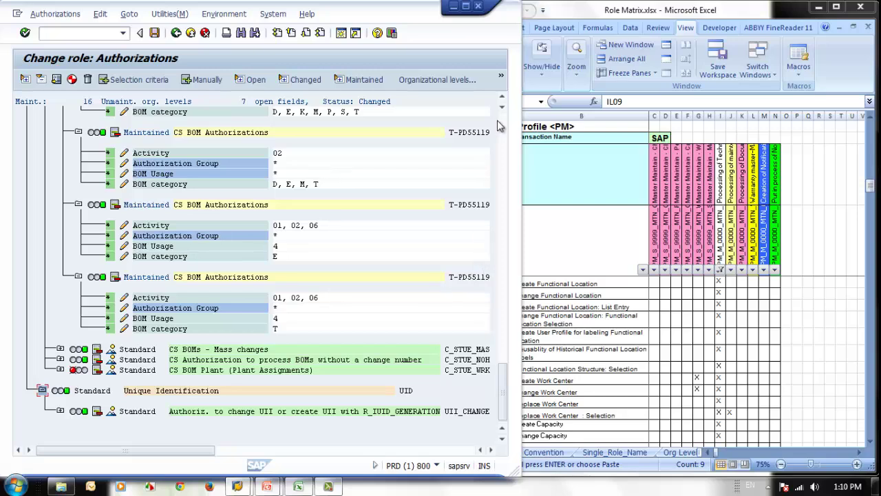
pyautogui.scroll(20, 502, 125)
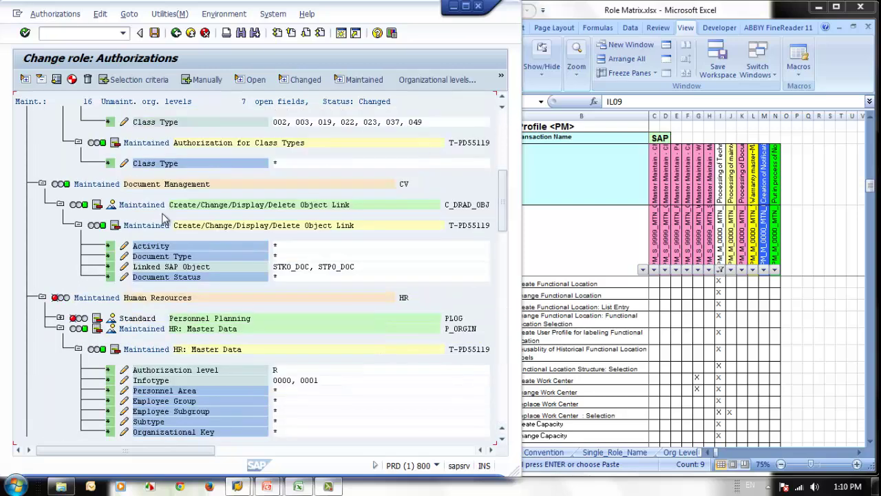
pyautogui.scroll(10, 509, 127)
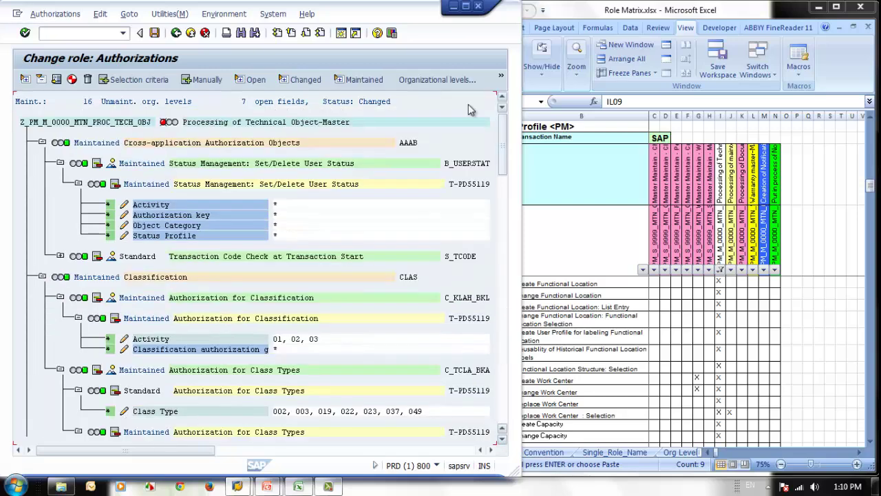
pyautogui.click(157, 33)
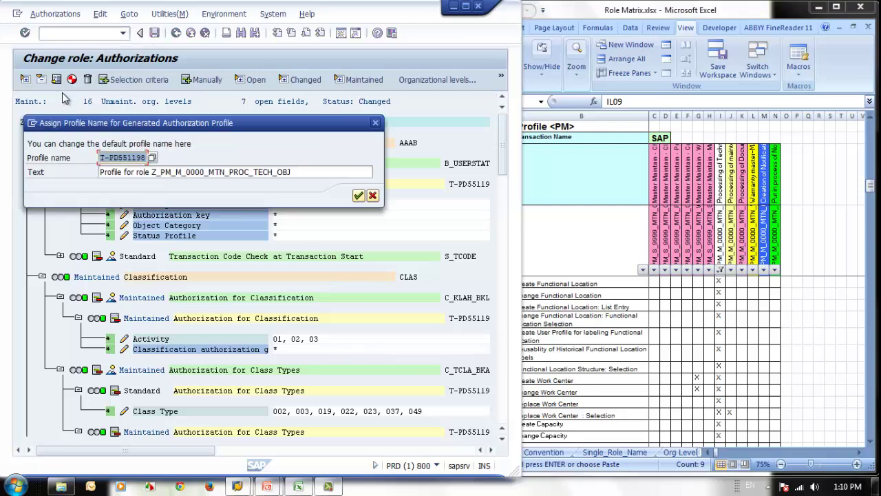
pyautogui.click(358, 196)
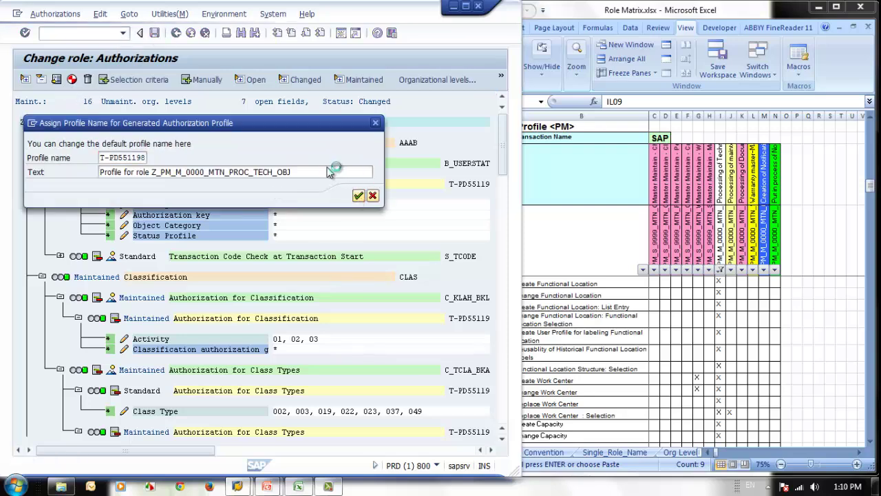
pyautogui.click(73, 81)
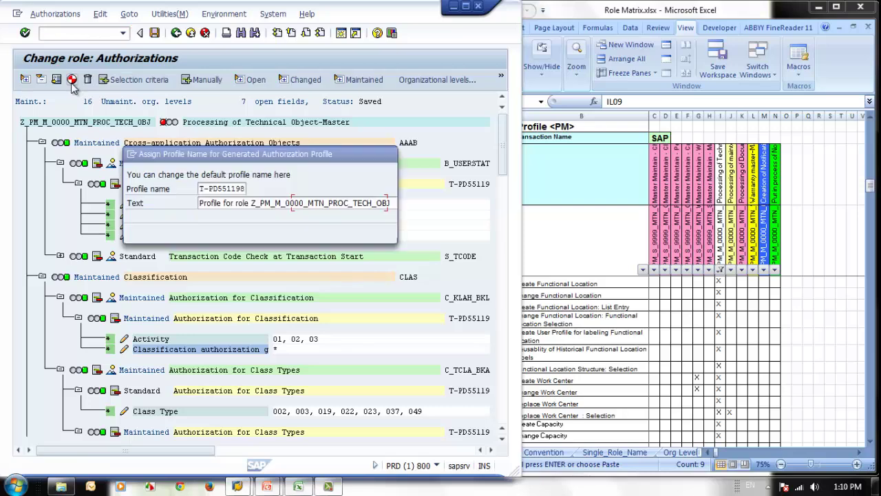
pyautogui.click(326, 176)
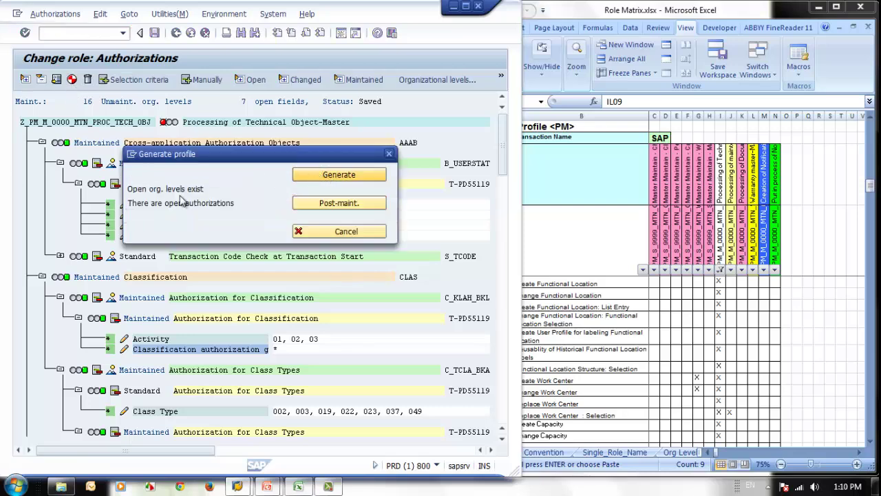
# Step: Assign full authorization (*) to all open organizational levels of the role and save them
pyautogui.click(42, 142)
pyautogui.click(42, 143)
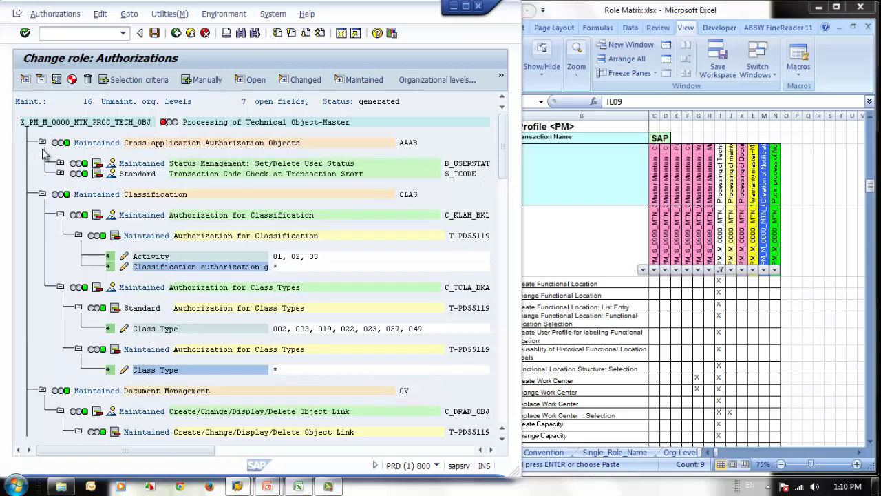
pyautogui.click(42, 142)
pyautogui.click(42, 153)
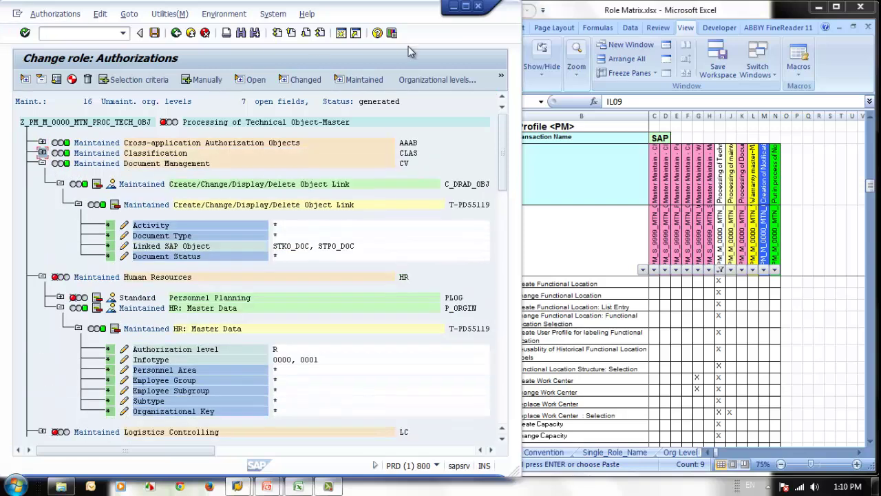
pyautogui.click(422, 79)
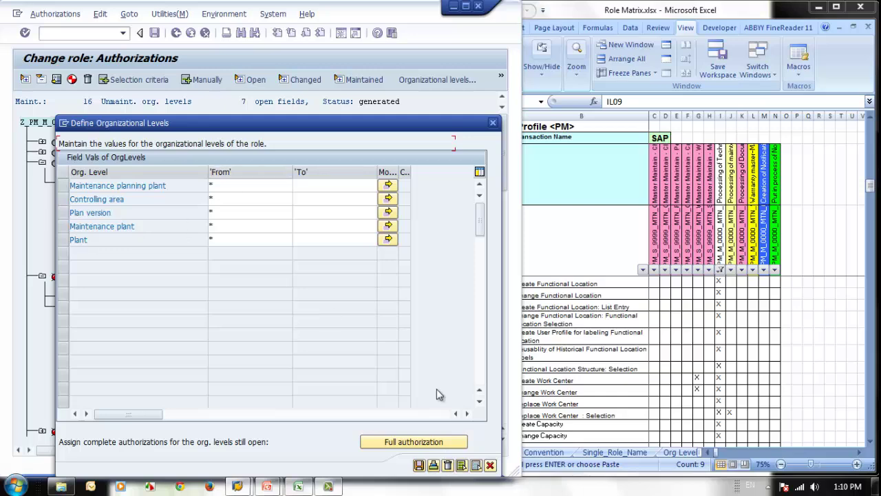
pyautogui.click(418, 466)
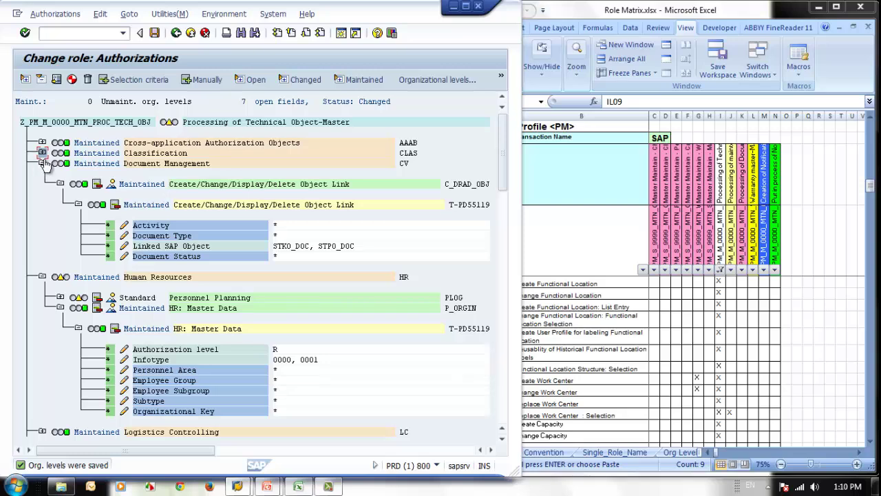
# Step: Collapse Document Management, show the Human Resources objects, and recheck the role's organizational levels for open values
pyautogui.click(42, 164)
pyautogui.click(42, 174)
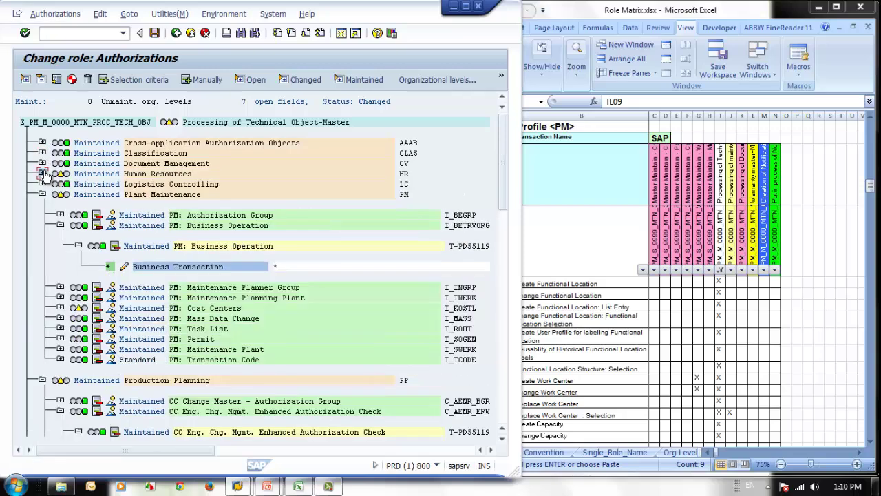
pyautogui.click(42, 174)
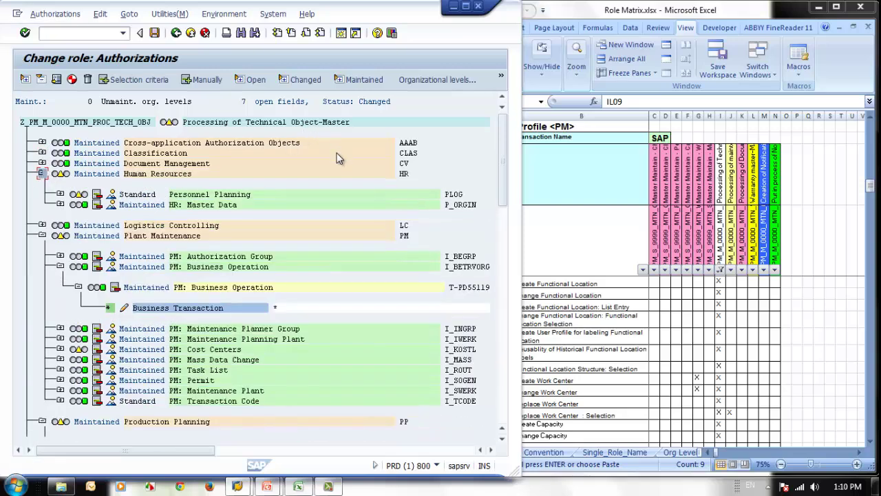
pyautogui.click(437, 80)
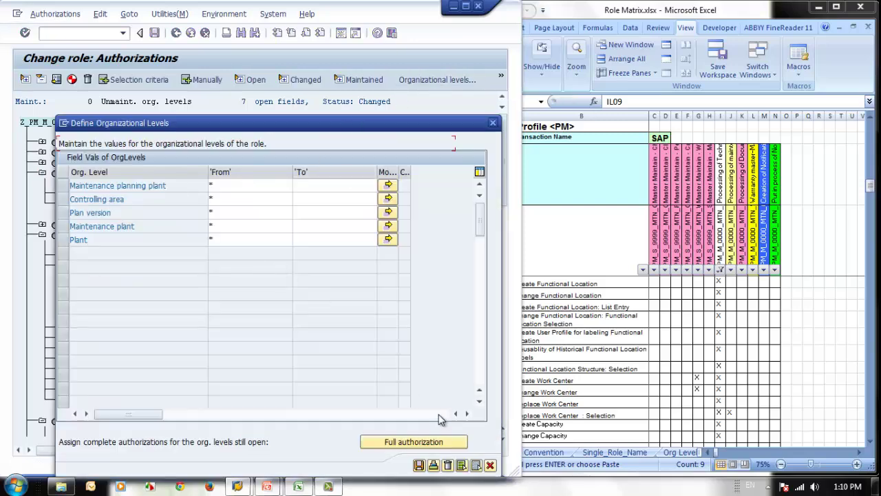
pyautogui.click(393, 441)
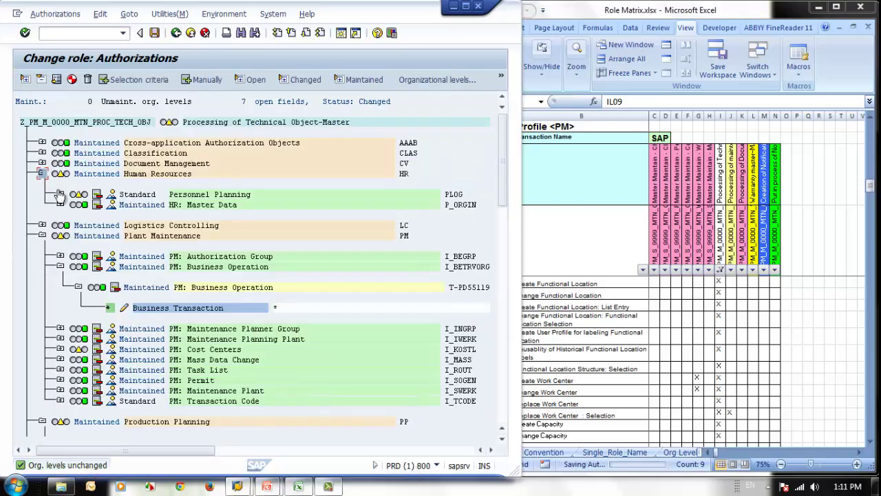
# Step: Assign full authorization (*) to Function Code in both Personnel Planning entries, and collapse Human Resources
pyautogui.click(60, 194)
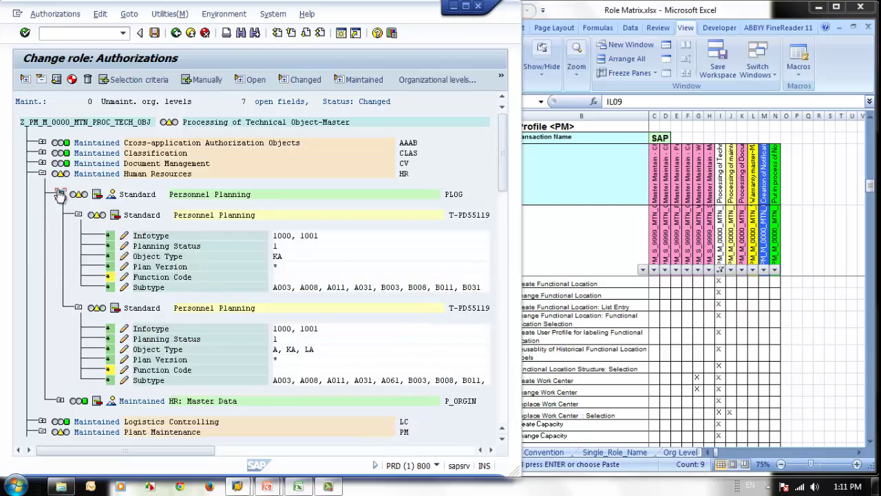
pyautogui.click(108, 278)
pyautogui.click(108, 370)
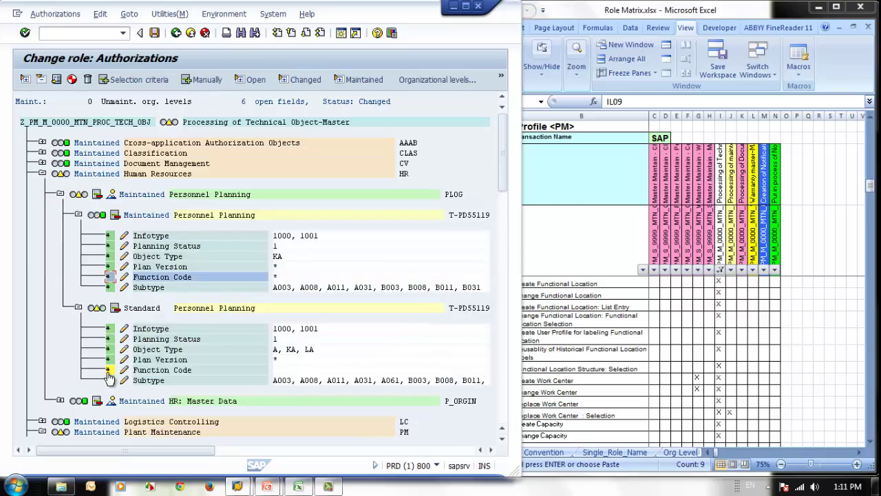
pyautogui.click(42, 174)
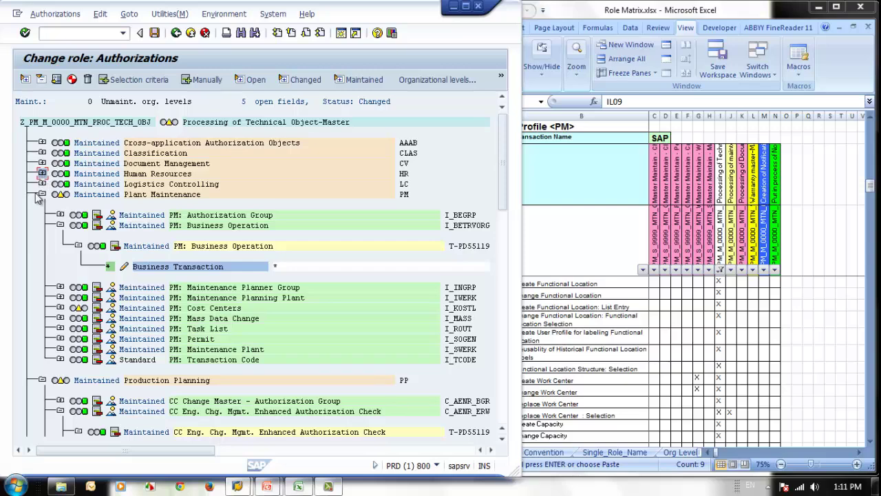
# Step: Assign full authorization (*) to Transaction Code in the second PM: Cost Centers entry, and collapse Plant Maintenance
pyautogui.click(59, 307)
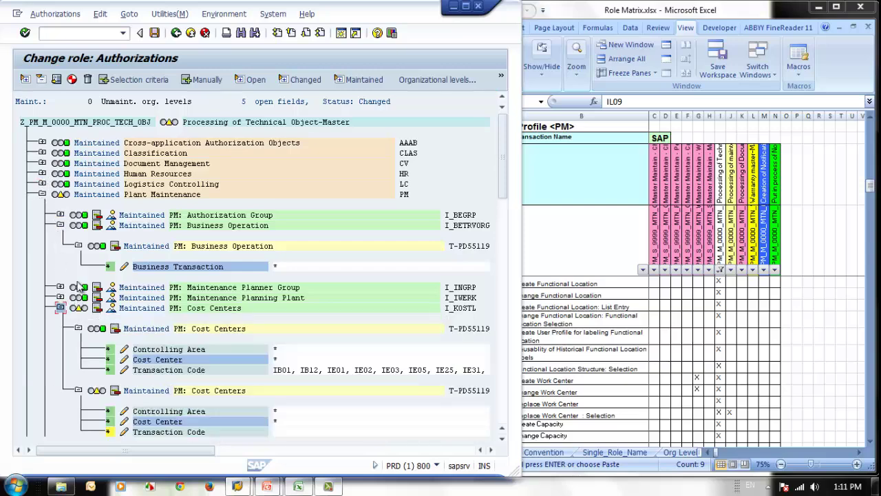
pyautogui.click(109, 432)
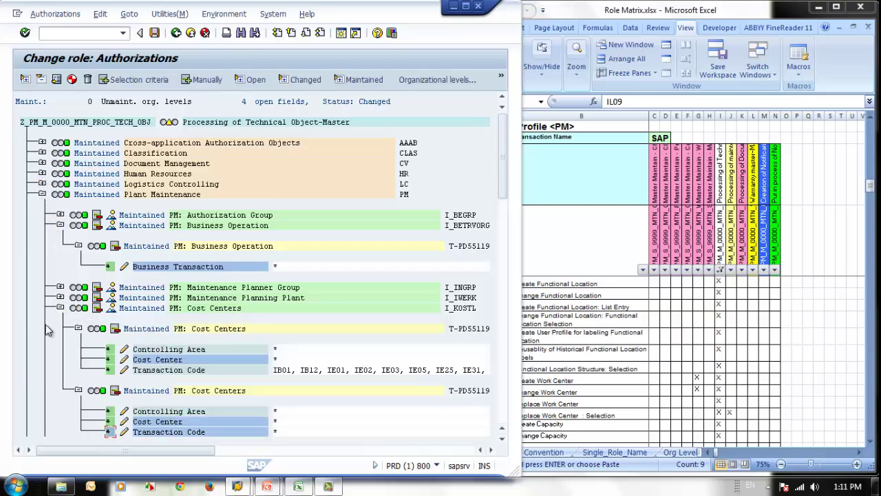
pyautogui.click(42, 195)
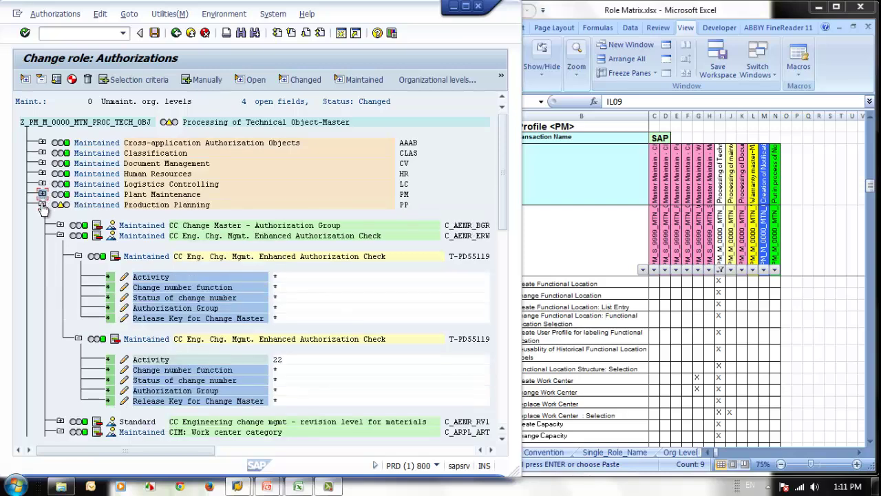
# Step: Assign full authorization (*) to Task List Type, Status and Task list usage in Production Planning's Authorizations for Routings
pyautogui.click(42, 205)
pyautogui.click(42, 205)
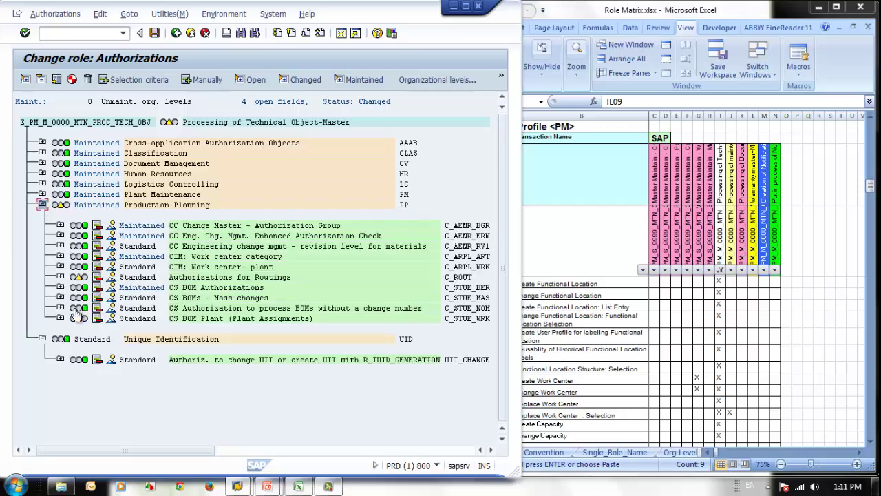
pyautogui.click(60, 277)
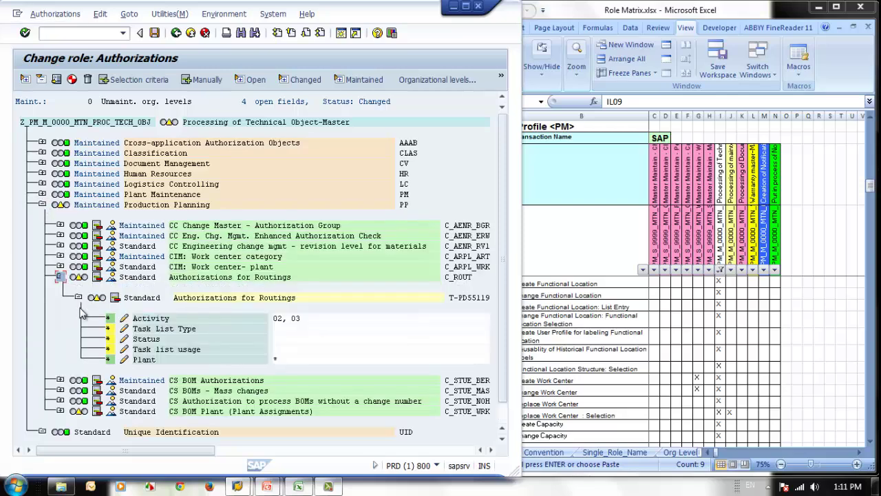
pyautogui.click(108, 329)
pyautogui.click(108, 338)
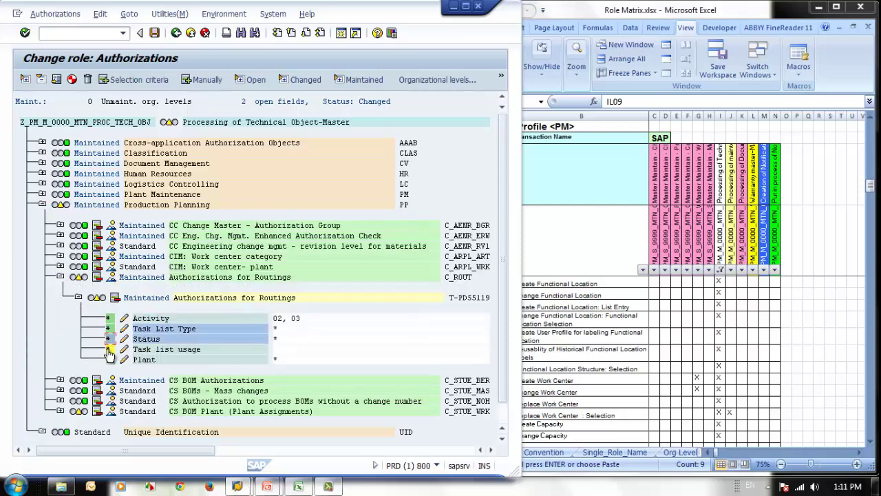
pyautogui.click(109, 349)
pyautogui.click(60, 276)
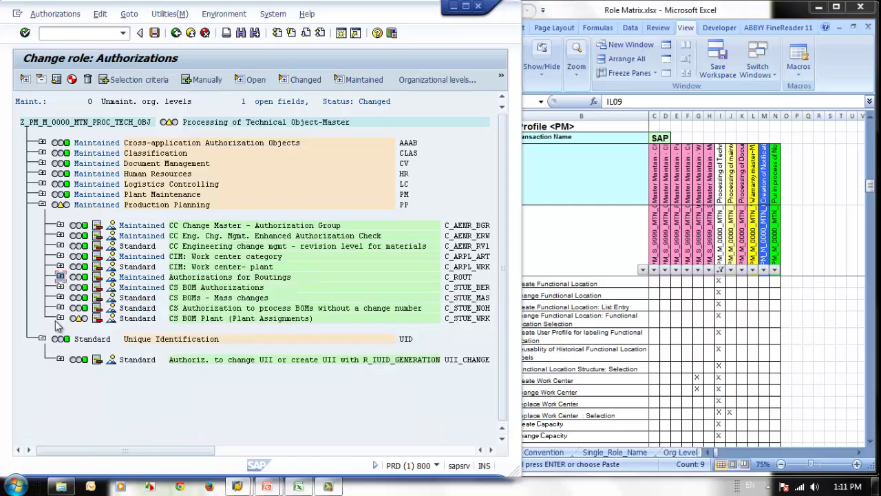
# Step: Assign full authorization (*) to Activity in the second CS BOM Plant entry, and collapse Production Planning and Unique Identification
pyautogui.click(60, 318)
pyautogui.click(108, 411)
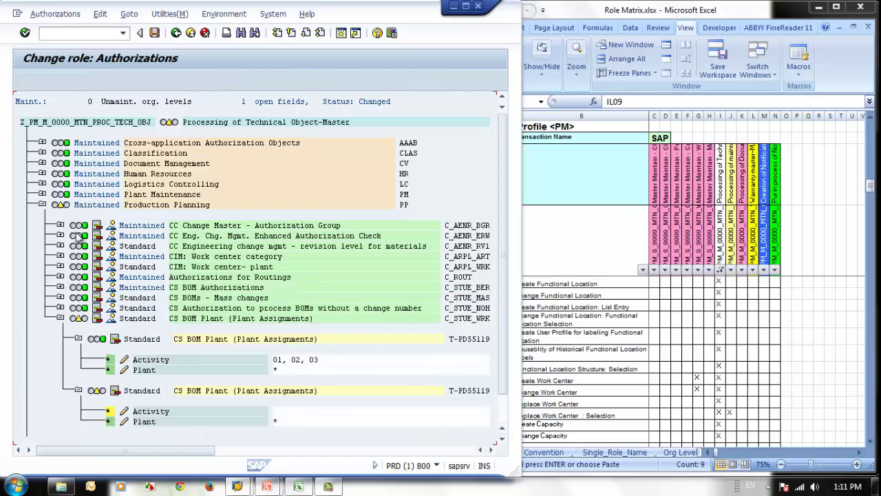
pyautogui.click(42, 204)
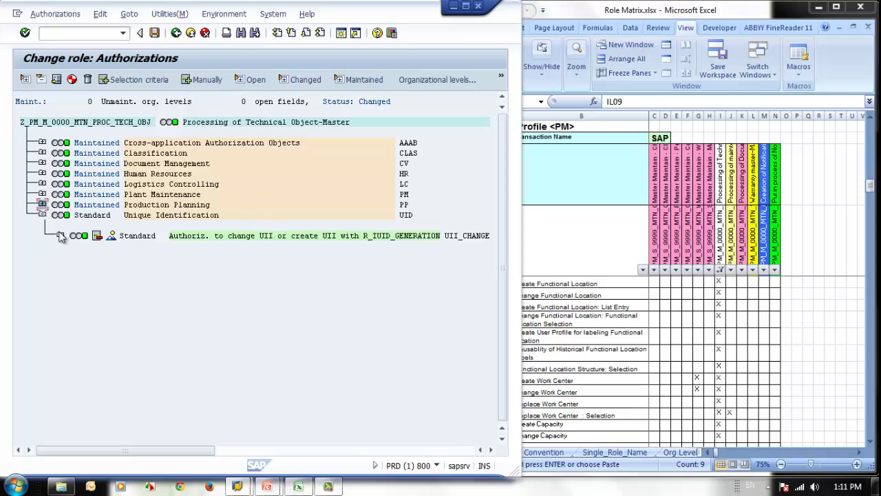
pyautogui.click(42, 215)
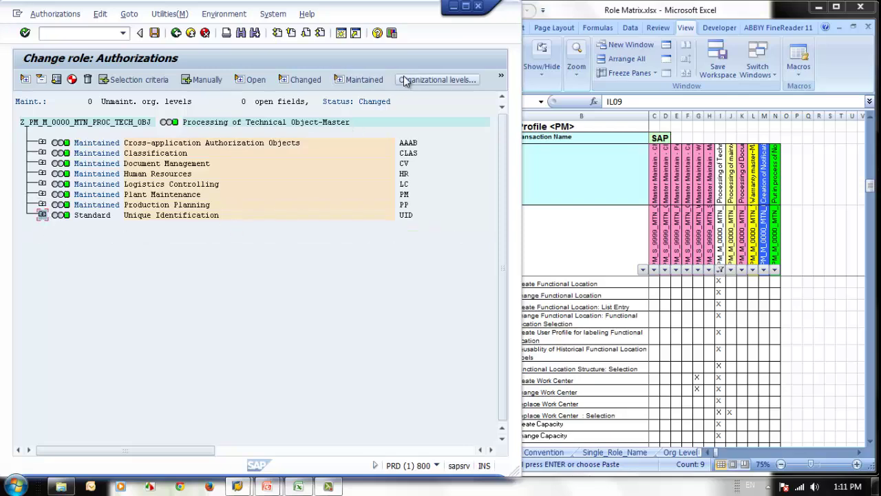
# Step: Clear the values of all five organizational levels, from Maintenance planning plant to Plant, and save them
pyautogui.click(407, 80)
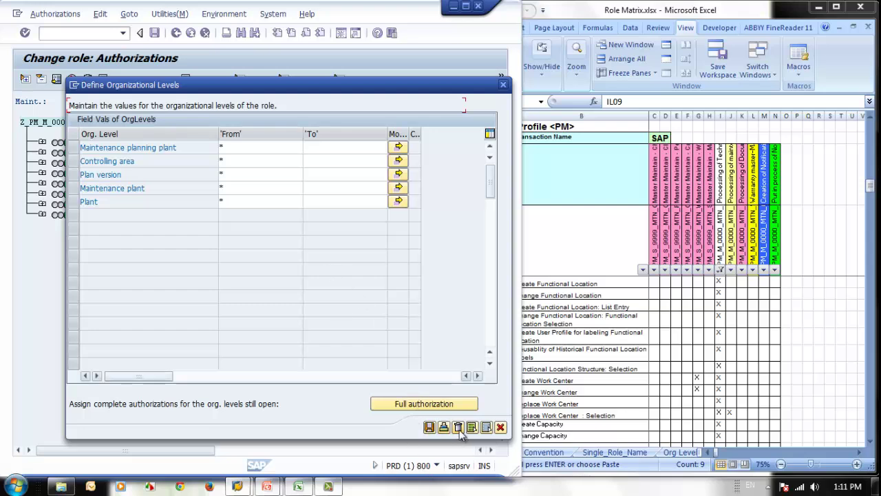
pyautogui.click(74, 147)
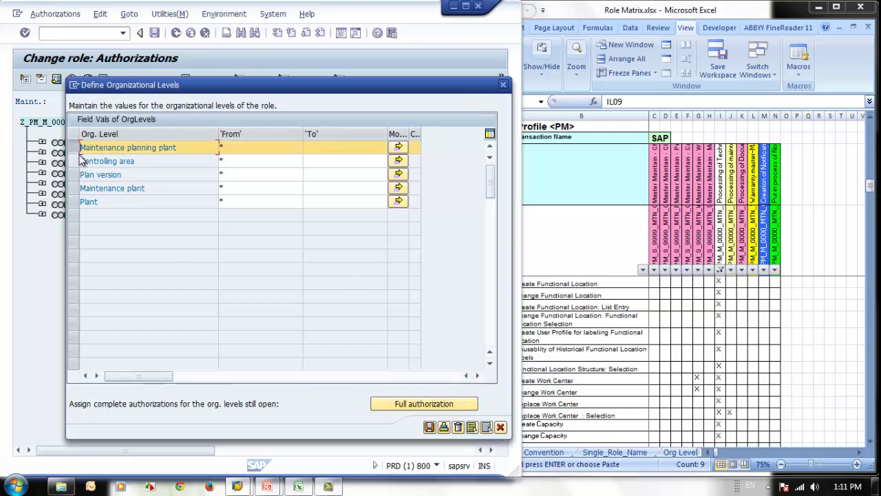
pyautogui.click(73, 160)
pyautogui.click(74, 174)
pyautogui.click(73, 187)
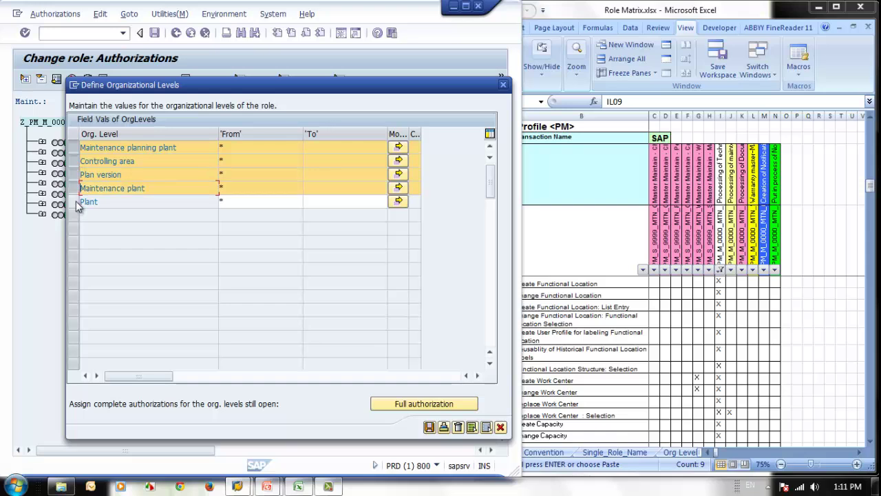
pyautogui.click(73, 201)
pyautogui.click(458, 427)
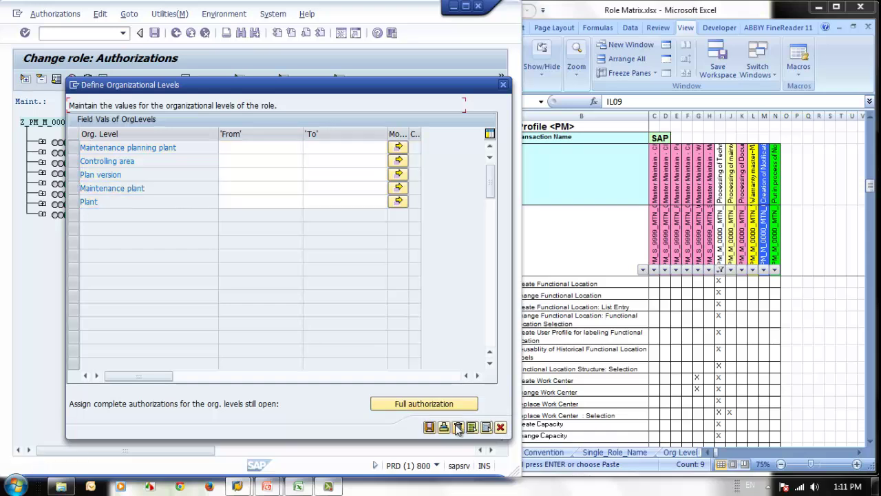
pyautogui.click(428, 429)
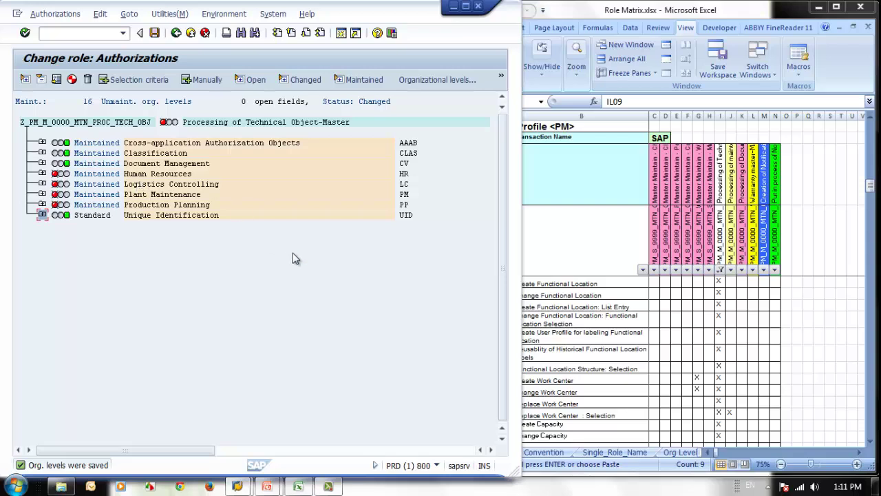
# Step: Recheck the organizational levels and examine Plan Version in the Personnel Planning entries under Human Resources
pyautogui.click(414, 80)
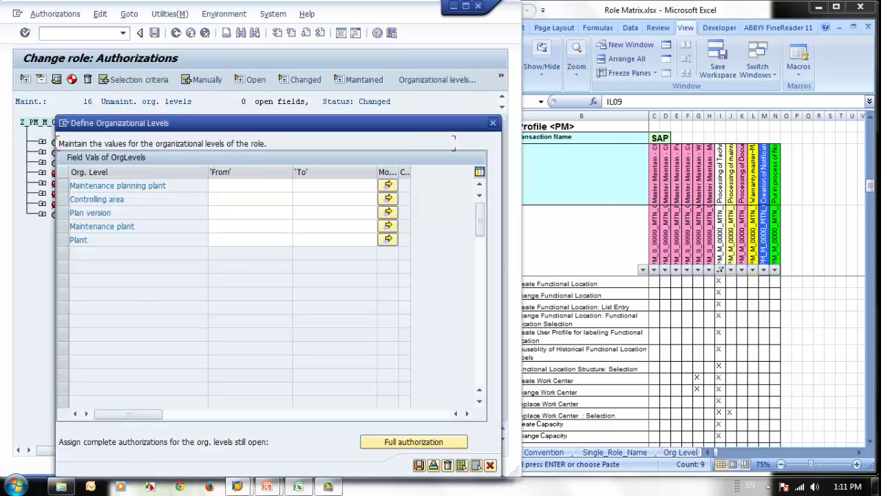
pyautogui.click(492, 123)
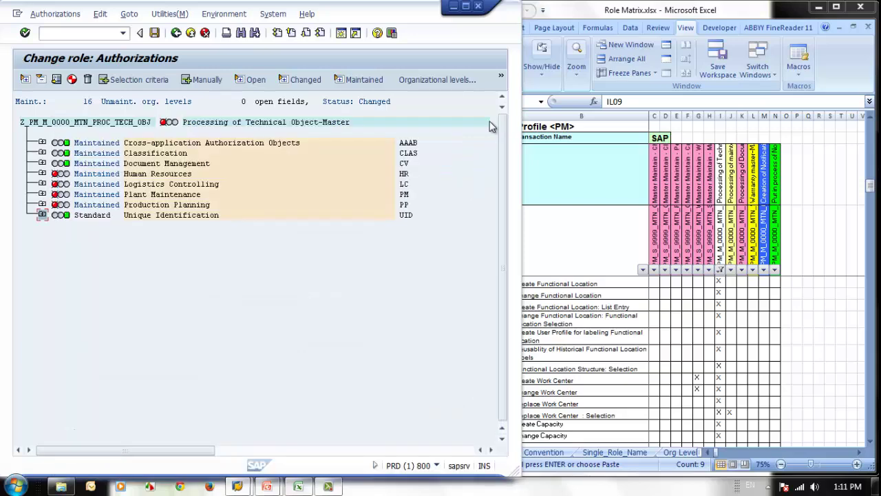
pyautogui.click(42, 174)
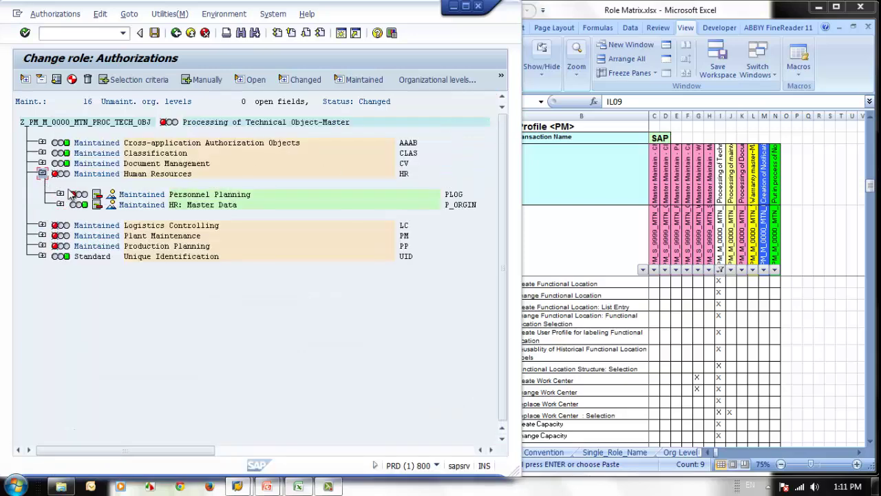
pyautogui.click(60, 194)
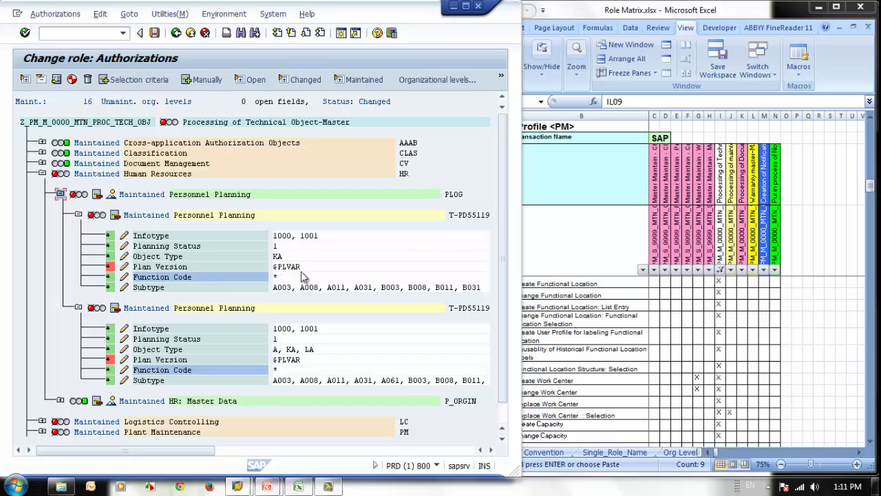
# Step: Save the authorizations, generate the profile despite the open organizational levels, and return to the initial role maintenance screen
pyautogui.click(154, 32)
pyautogui.click(73, 80)
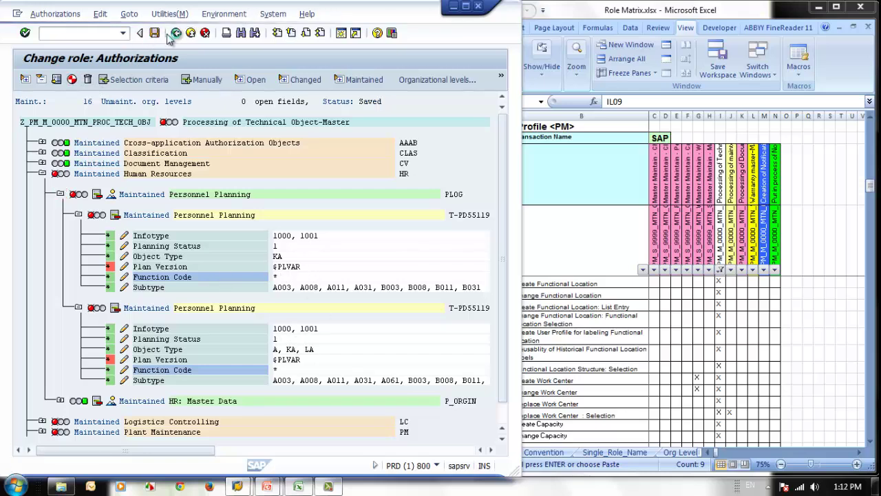
pyautogui.click(318, 175)
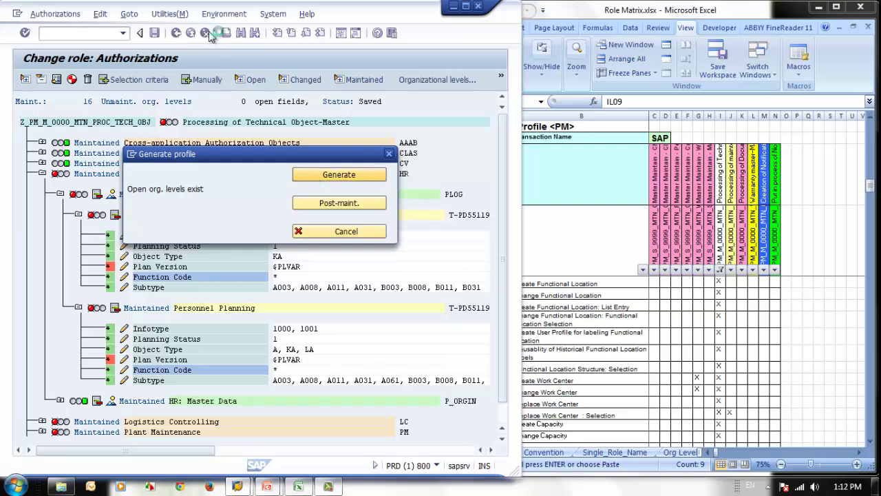
pyautogui.click(176, 33)
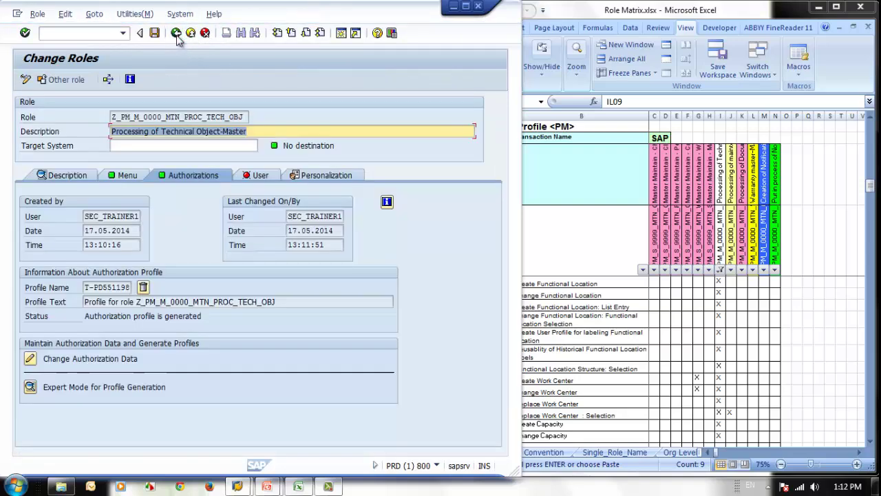
pyautogui.click(177, 33)
# Step: Copy the role name Z_PM_M_0000_MTN_PROC_MAINT_PLANT from the Excel role matrix and create a single role with it in SAP
pyautogui.click(721, 231)
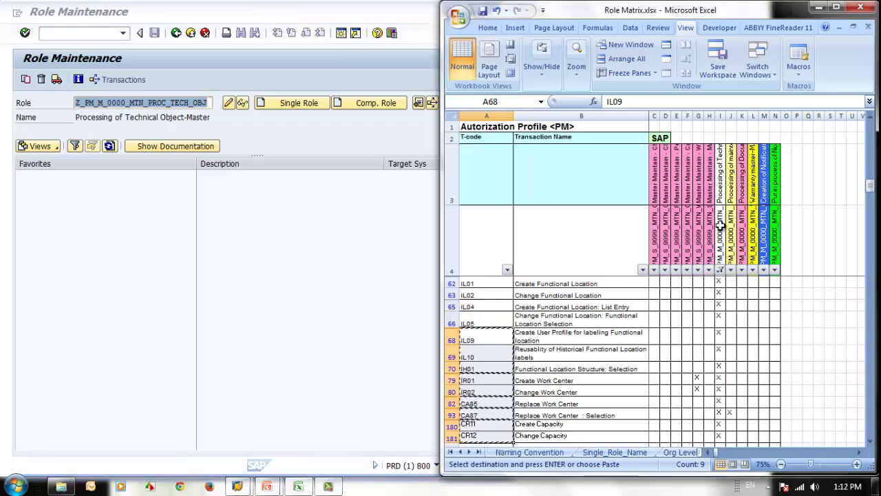
pyautogui.click(720, 226)
pyautogui.press('Right')
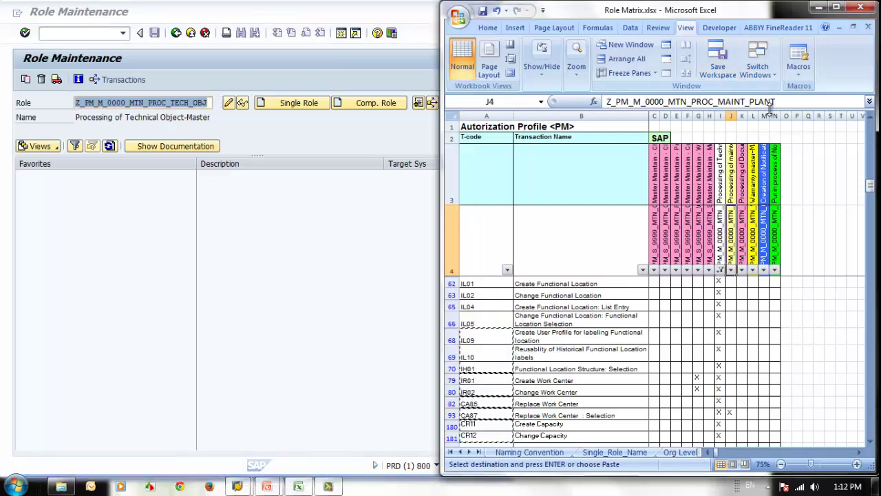
pyautogui.moveTo(792, 101); pyautogui.dragTo(382, 103)
pyautogui.hotkey('ctrl', 'c')
pyautogui.click(136, 228)
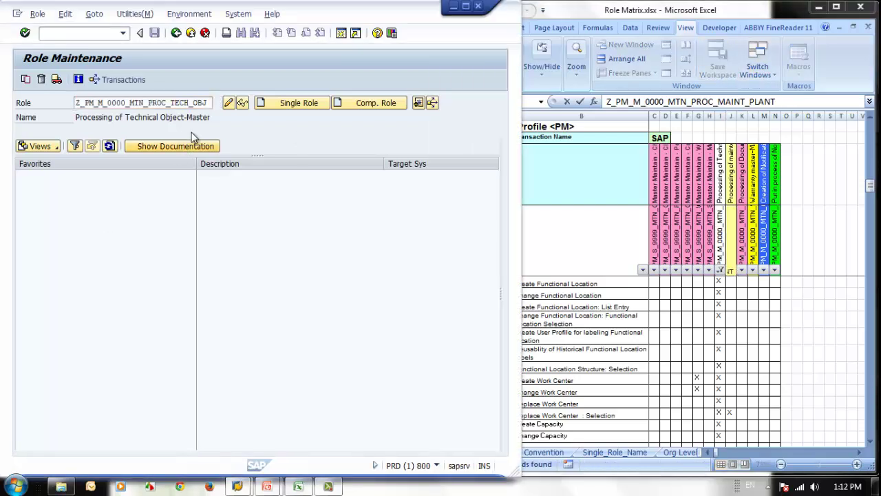
pyautogui.click(199, 102)
pyautogui.hotkey('ctrl', 'a')
pyautogui.hotkey('ctrl', 'v')
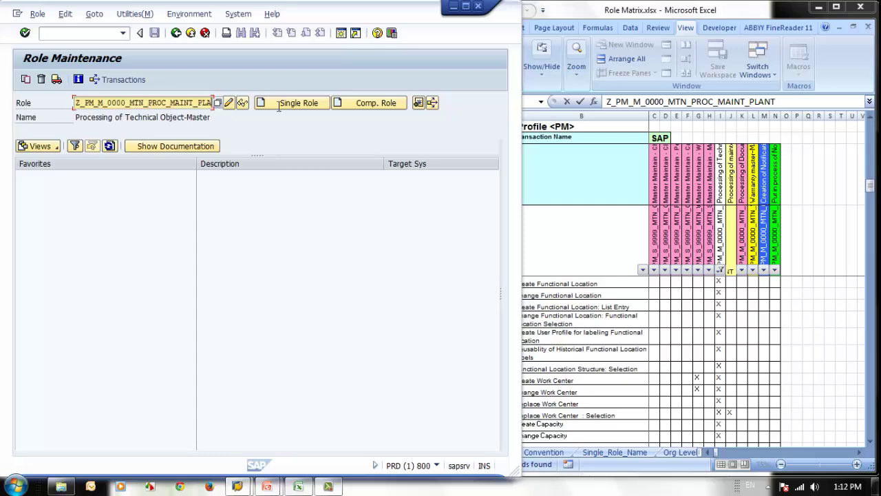
pyautogui.click(289, 103)
# Step: In the Excel role matrix, remove the technical-object role's filter and filter the maintenance-plan role's column to X
pyautogui.click(683, 335)
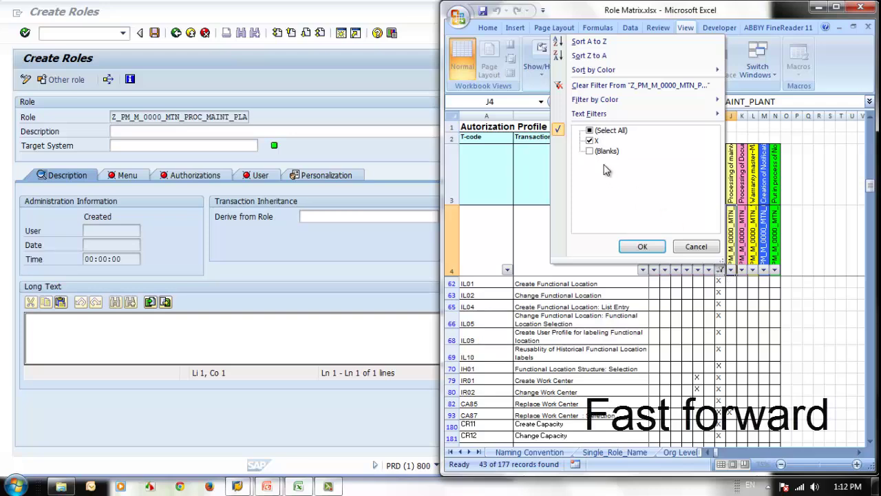
pyautogui.click(643, 246)
pyautogui.click(731, 270)
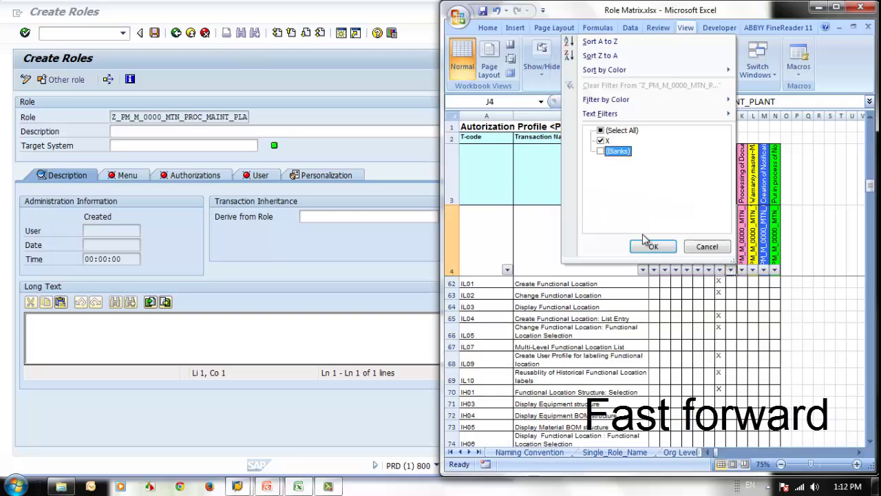
pyautogui.click(647, 246)
pyautogui.click(586, 326)
# Step: Copy the filtered transaction codes starting at IA05 from the matrix into the new role's transaction assignment list in SAP
pyautogui.moveTo(502, 285); pyautogui.dragTo(484, 431)
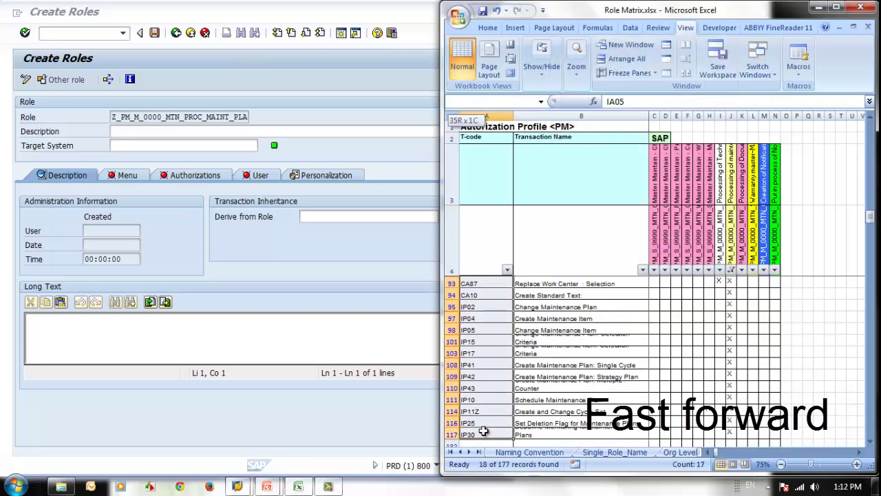
pyautogui.hotkey('ctrl', 'c')
pyautogui.click(122, 175)
pyautogui.click(177, 235)
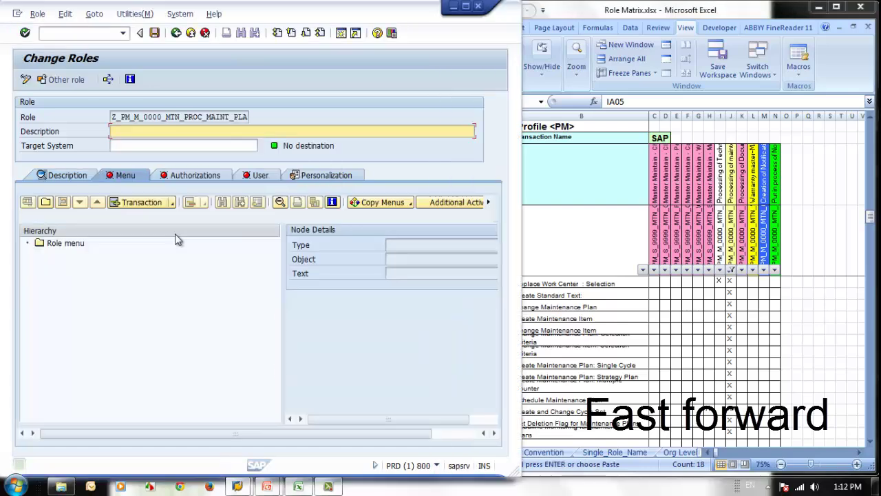
pyautogui.click(126, 203)
pyautogui.hotkey('ctrl', 'v')
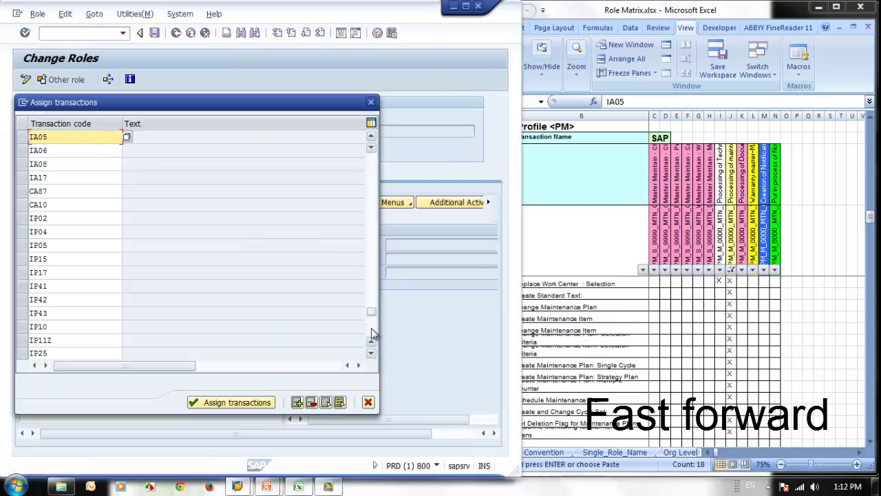
# Step: Add the missing transaction code IP30 from the matrix to the list and assign all listed transactions to the role
pyautogui.click(590, 381)
pyautogui.click(488, 433)
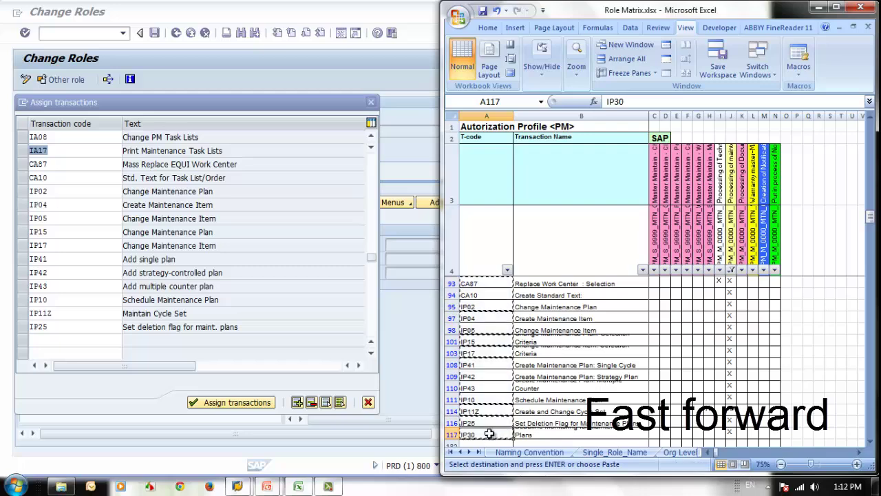
pyautogui.hotkey('ctrl', 'c')
pyautogui.click(38, 340)
pyautogui.hotkey('ctrl', 'v')
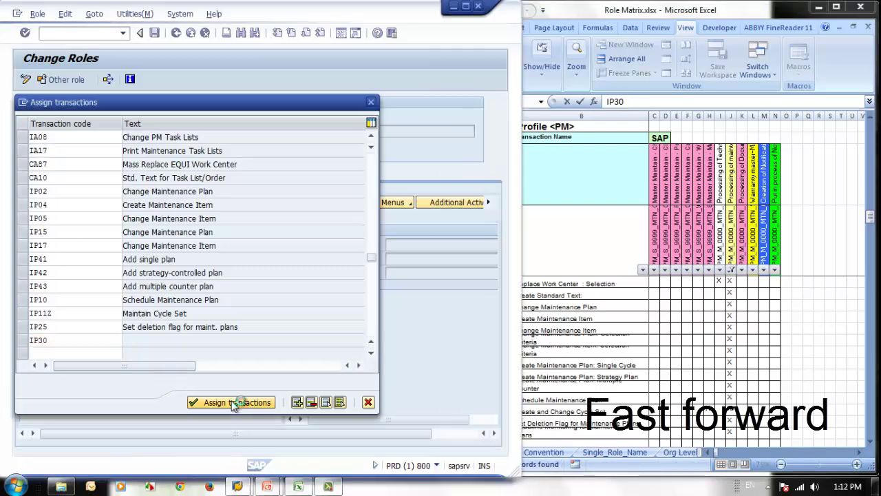
pyautogui.click(231, 402)
# Step: Set the role's description to "Processing of maintenance plan-Master", copied from the Excel role matrix
pyautogui.click(200, 176)
pyautogui.click(724, 243)
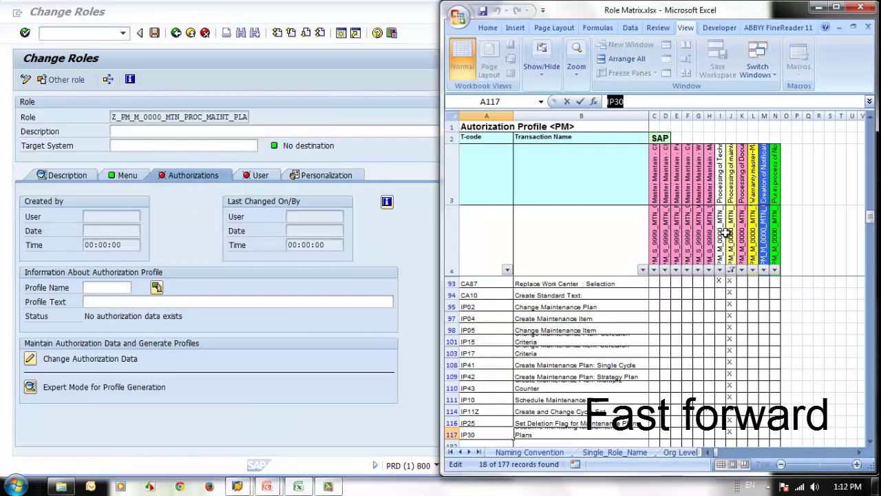
pyautogui.click(731, 234)
pyautogui.click(731, 186)
pyautogui.moveTo(607, 101); pyautogui.dragTo(764, 101)
pyautogui.hotkey('ctrl', 'c')
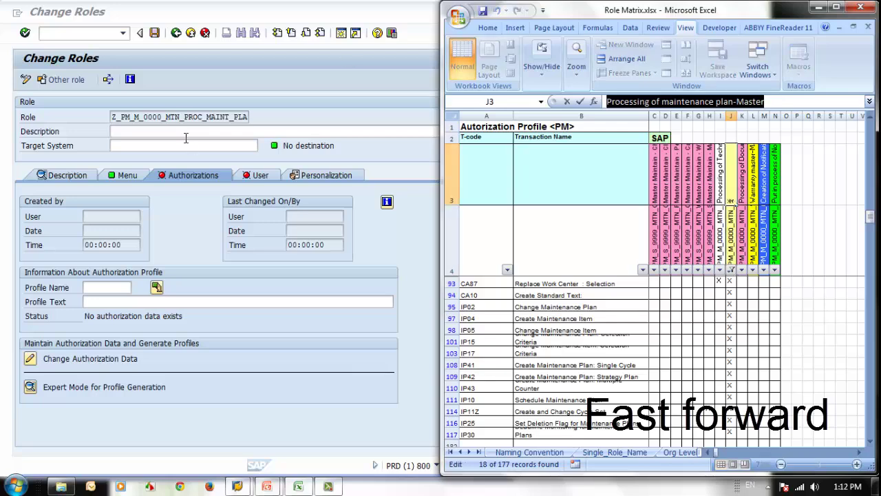
pyautogui.click(206, 131)
pyautogui.hotkey('ctrl', 'v')
# Step: Save the role on opening its authorization data, and assign full authorization to all open organizational levels
pyautogui.click(163, 356)
pyautogui.click(194, 234)
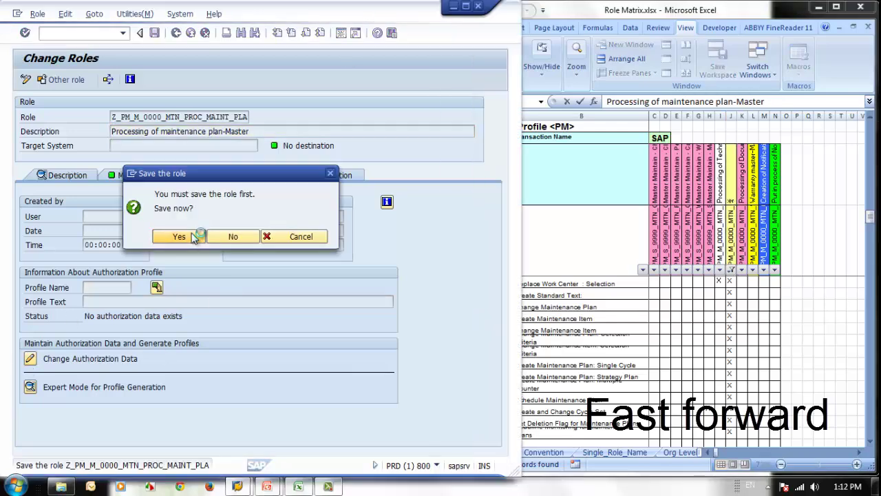
pyautogui.click(414, 441)
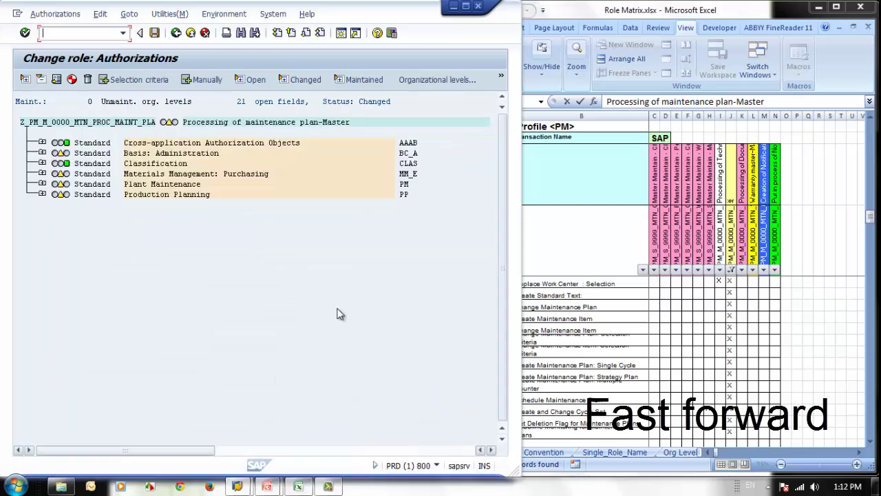
# Step: Assign full authorization to the open fields of SAPscript: Standard text under Basis: Administration
pyautogui.click(42, 153)
pyautogui.click(60, 173)
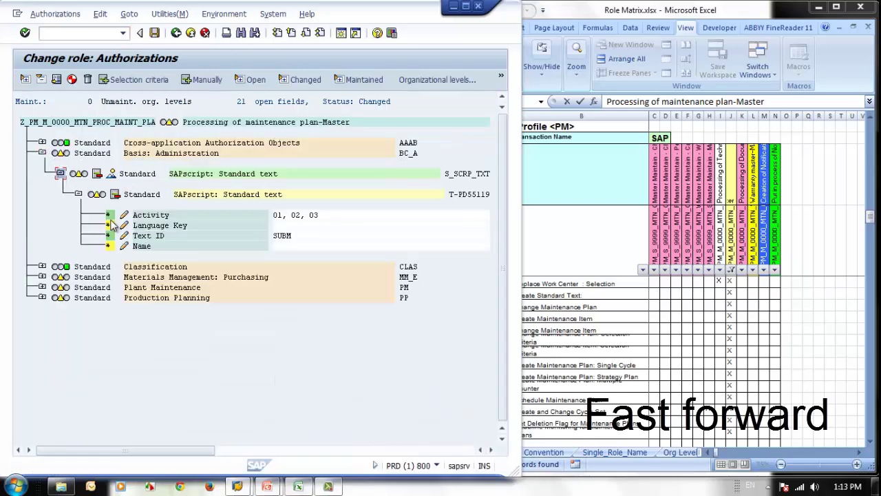
pyautogui.click(96, 194)
pyautogui.click(42, 153)
# Step: Assign full Activity authorization for the purchasing group, purchasing organization and plant outline agreement objects under Materials Management: Purchasing
pyautogui.click(42, 174)
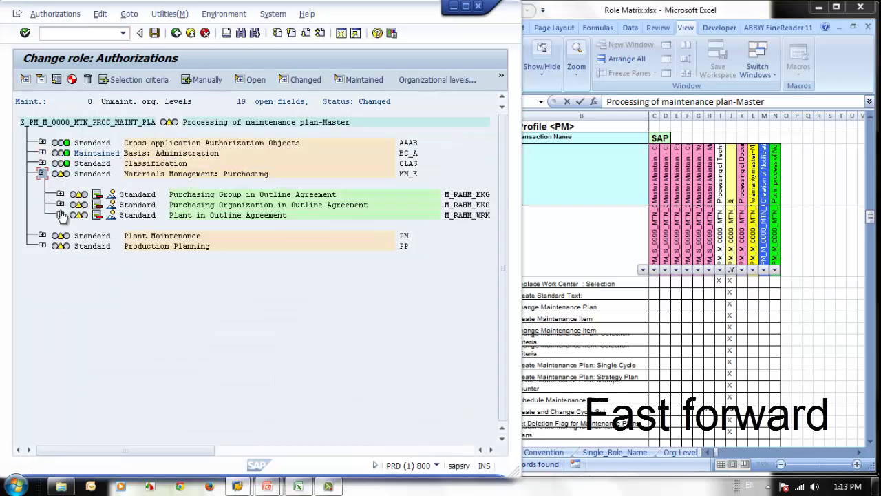
pyautogui.click(60, 195)
pyautogui.click(60, 194)
pyautogui.click(60, 205)
pyautogui.click(60, 194)
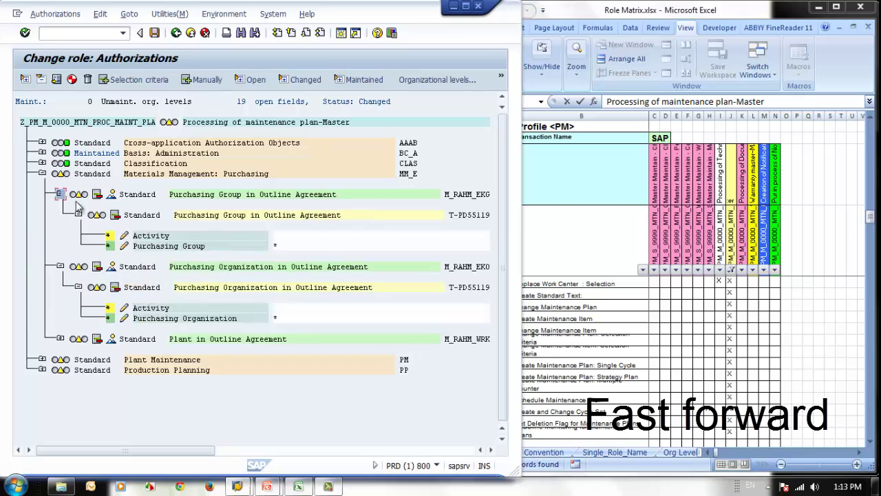
pyautogui.click(108, 237)
pyautogui.click(108, 308)
pyautogui.click(60, 338)
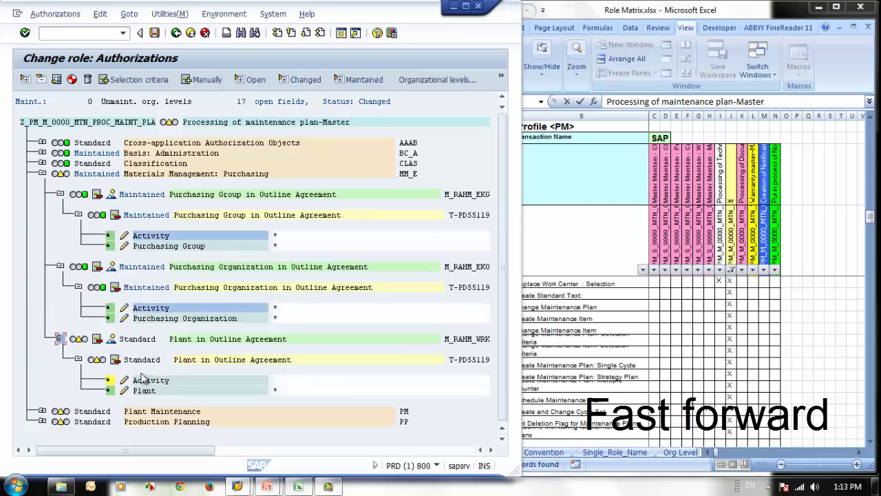
pyautogui.click(108, 380)
# Step: Under Plant Maintenance, give full authorization to the open fields of PM: Authorization Group and PM: Maintenance Planner Group
pyautogui.click(42, 411)
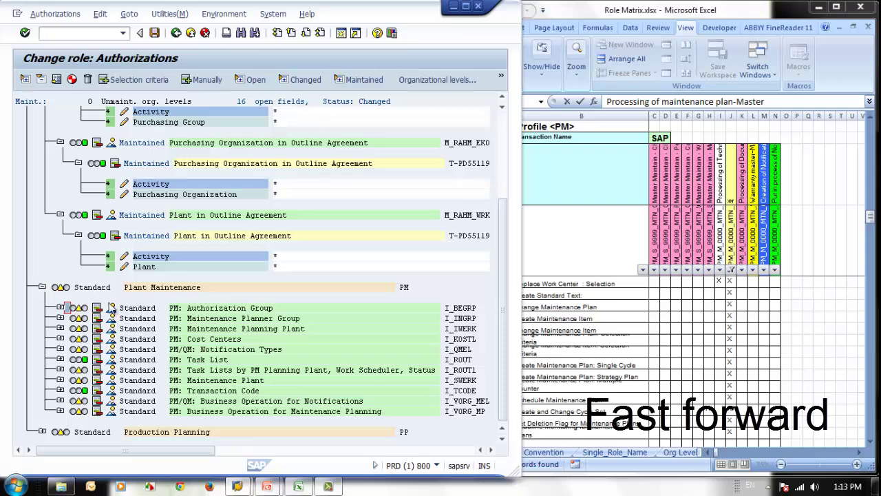
pyautogui.click(60, 308)
pyautogui.click(109, 349)
pyautogui.click(60, 380)
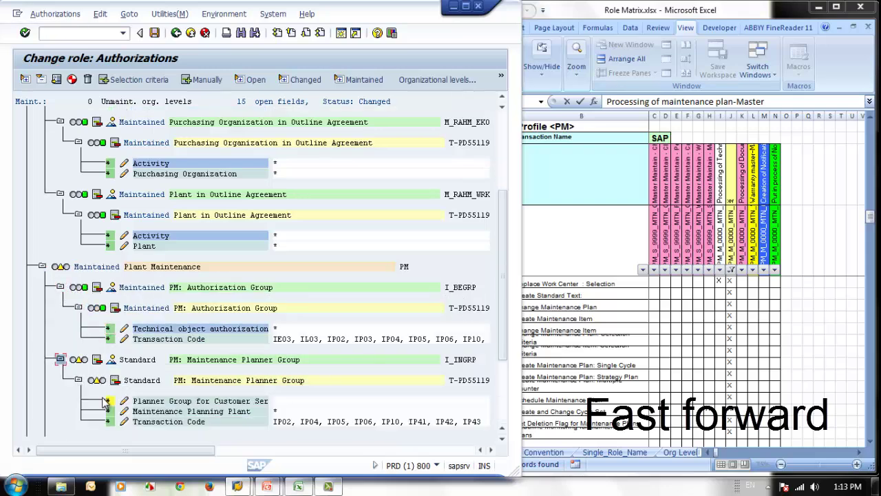
pyautogui.click(108, 400)
# Step: Give full authorization to the open Transaction Code field of PM: Maintenance Planning Plant
pyautogui.scroll(-1, 187, 378)
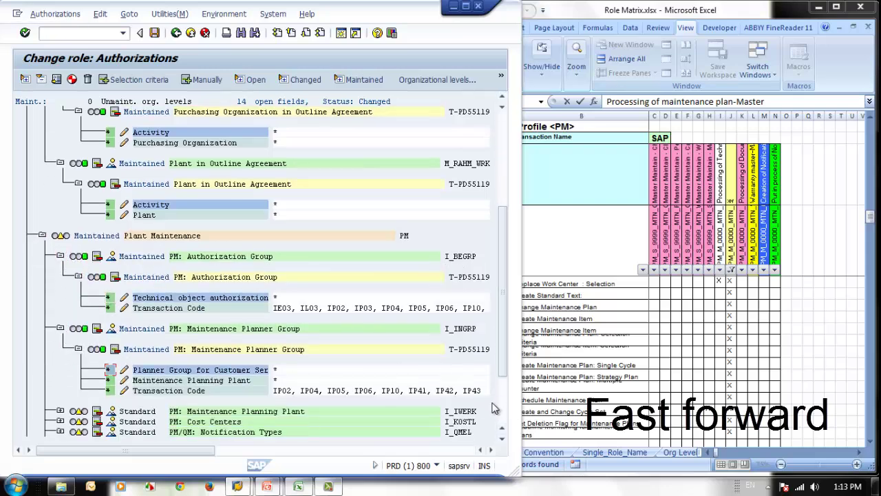
pyautogui.click(59, 411)
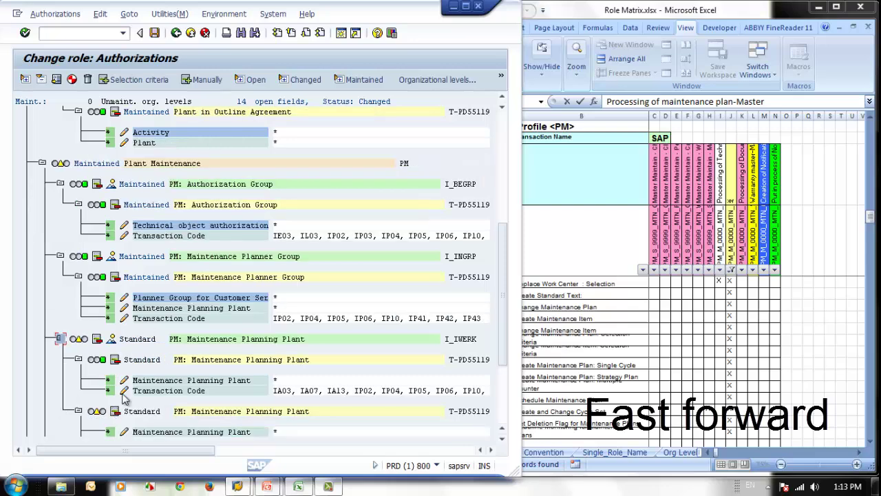
pyautogui.moveTo(504, 360); pyautogui.dragTo(498, 415)
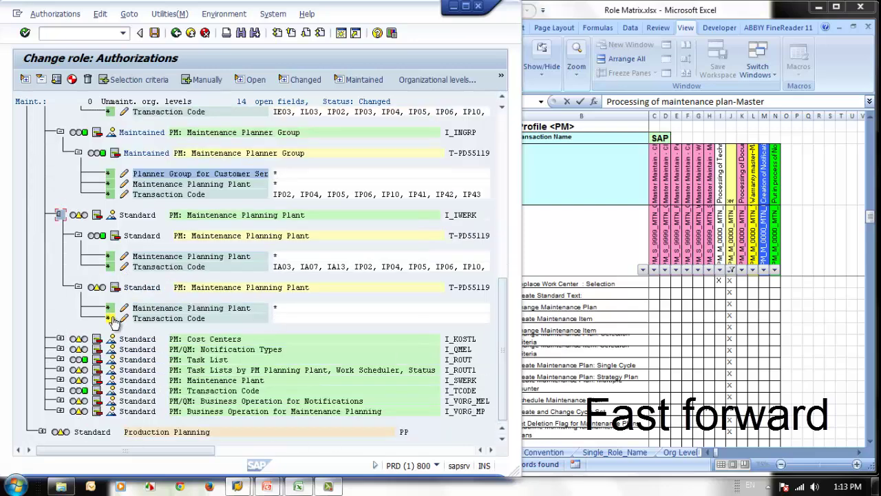
pyautogui.click(109, 318)
# Step: Assign full authorization to the open fields of PM: Cost Centers and to Notification Type in PM/QM: Notification Types
pyautogui.click(60, 339)
pyautogui.click(108, 370)
pyautogui.click(108, 431)
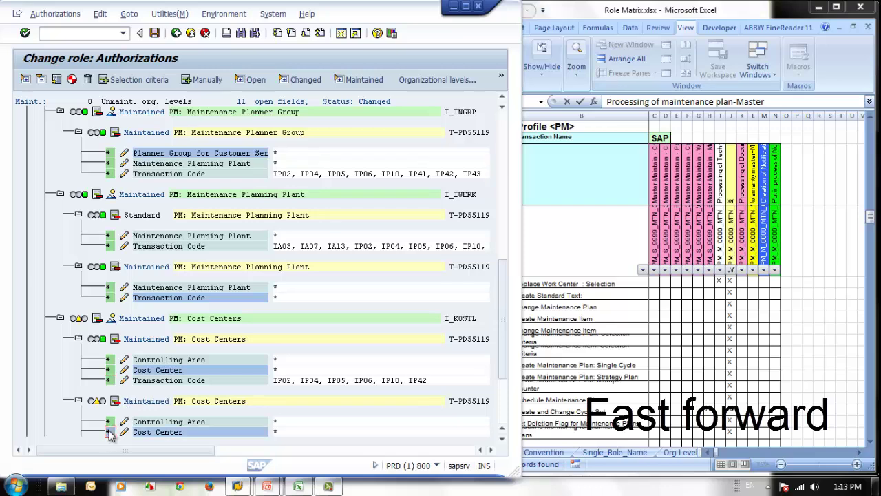
pyautogui.click(501, 413)
pyautogui.scroll(3, 62, 187)
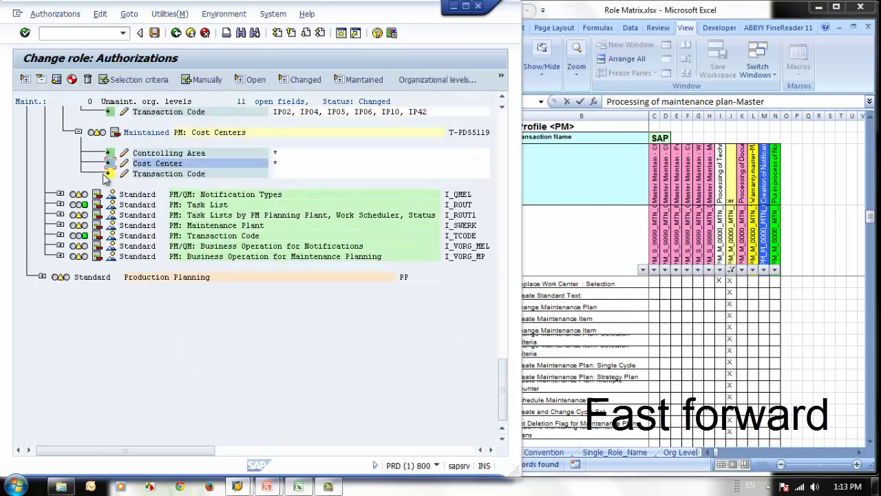
pyautogui.click(108, 174)
pyautogui.click(60, 194)
pyautogui.click(109, 236)
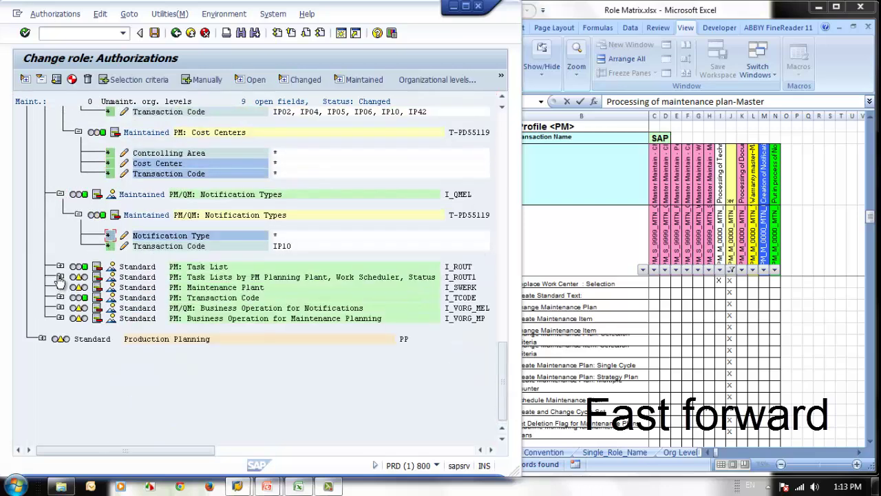
# Step: Assign full authorization to the open status, transaction code and planner group fields of both PM: Task Lists by PM Planning Plant authorizations
pyautogui.click(60, 277)
pyautogui.click(109, 328)
pyautogui.click(109, 350)
pyautogui.click(109, 401)
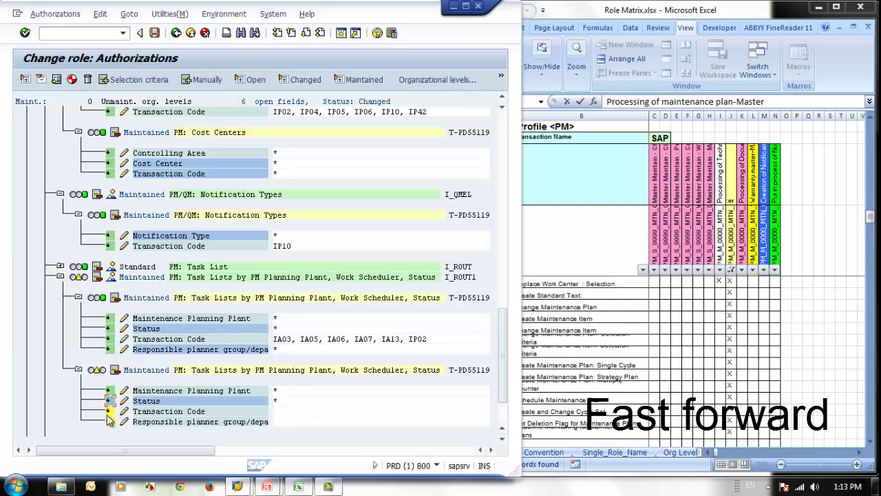
pyautogui.click(108, 411)
pyautogui.click(109, 421)
pyautogui.click(77, 370)
pyautogui.click(60, 277)
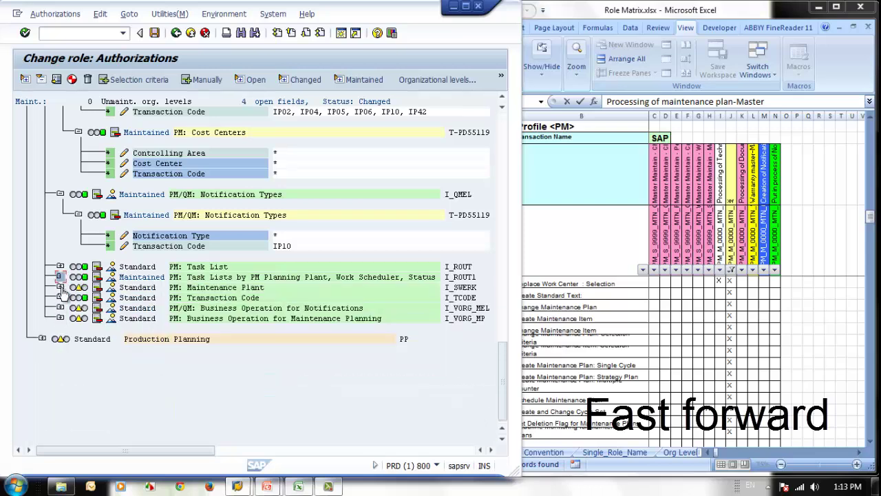
# Step: Assign full authorization to the open fields of PM: Maintenance Plant and the two Business Operation objects for notifications and maintenance planning
pyautogui.click(60, 287)
pyautogui.click(109, 390)
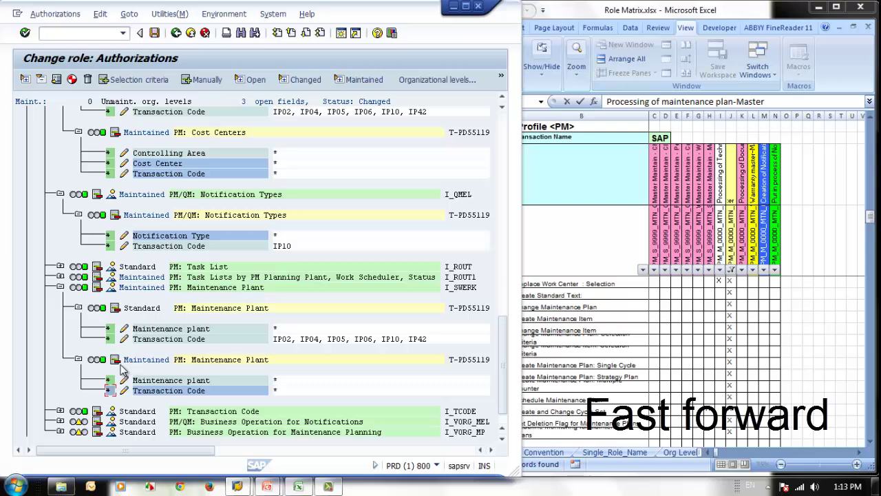
pyautogui.click(60, 421)
pyautogui.click(109, 411)
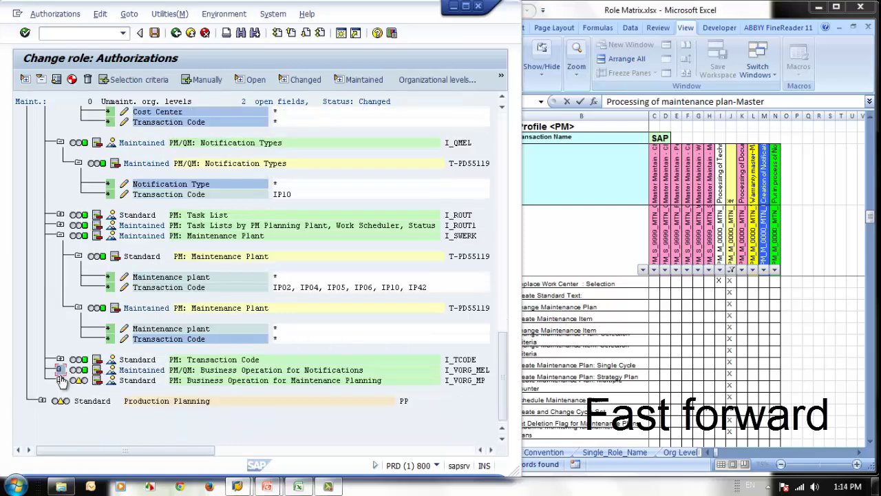
pyautogui.click(109, 413)
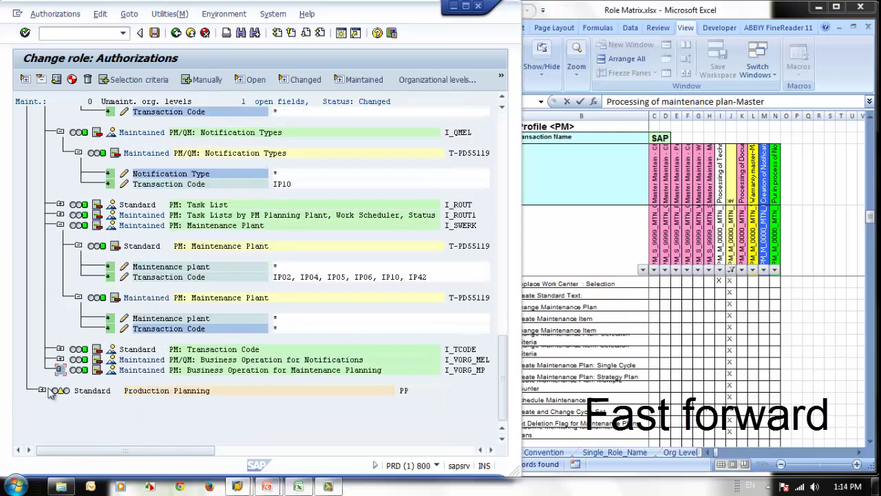
# Step: Under Production Planning, assign full authorization for processing BOMs without a change number
pyautogui.click(43, 390)
pyautogui.click(60, 412)
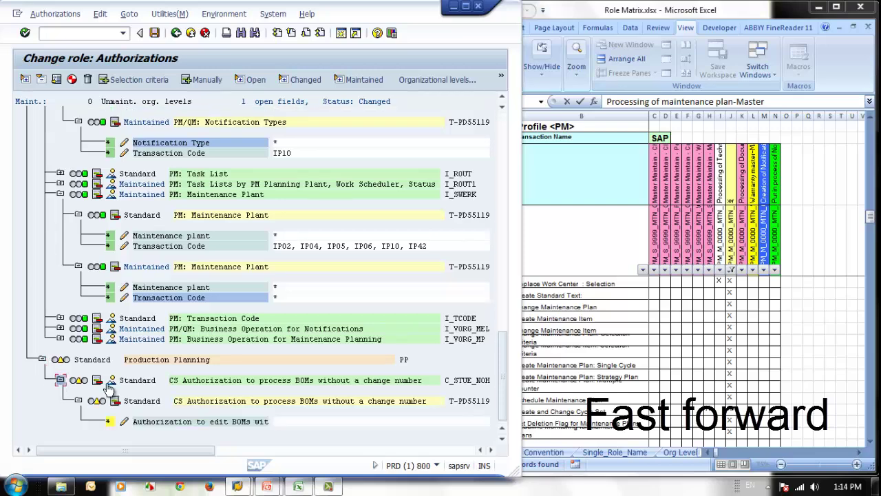
pyautogui.click(110, 421)
# Step: Save the authorizations, generate the role's profile and return to the role screen
pyautogui.scroll(15, 503, 181)
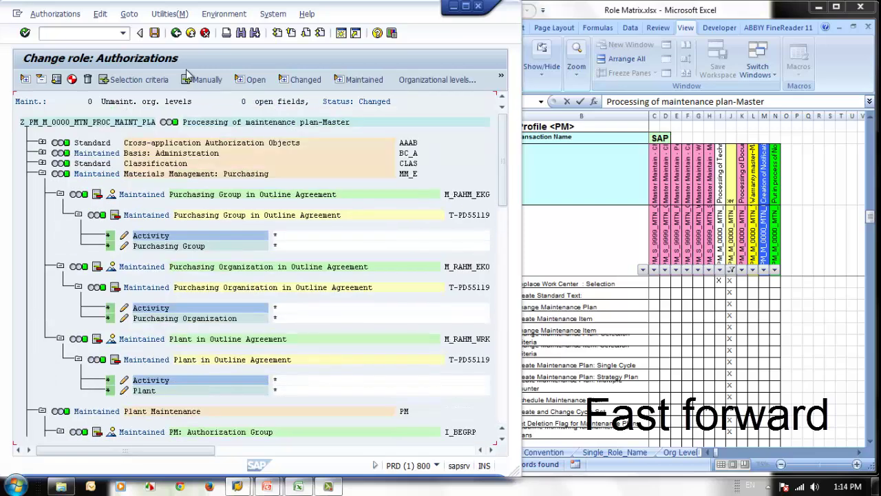
pyautogui.click(155, 34)
pyautogui.click(358, 195)
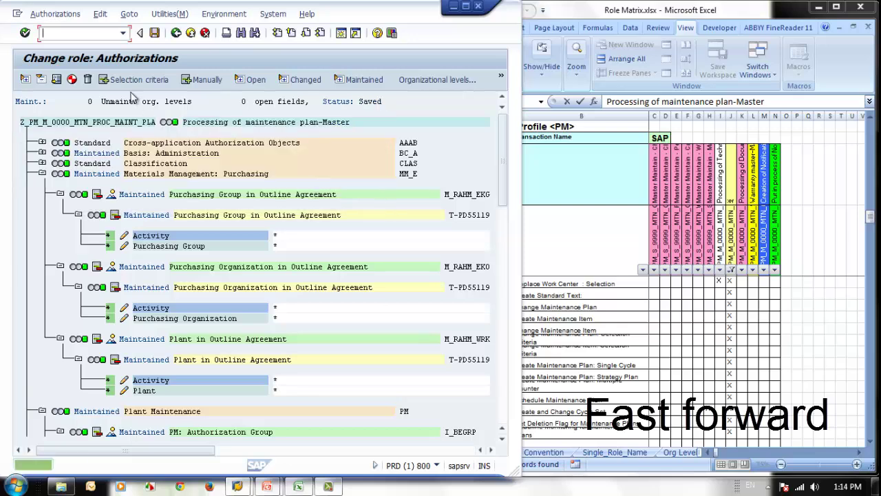
pyautogui.click(176, 33)
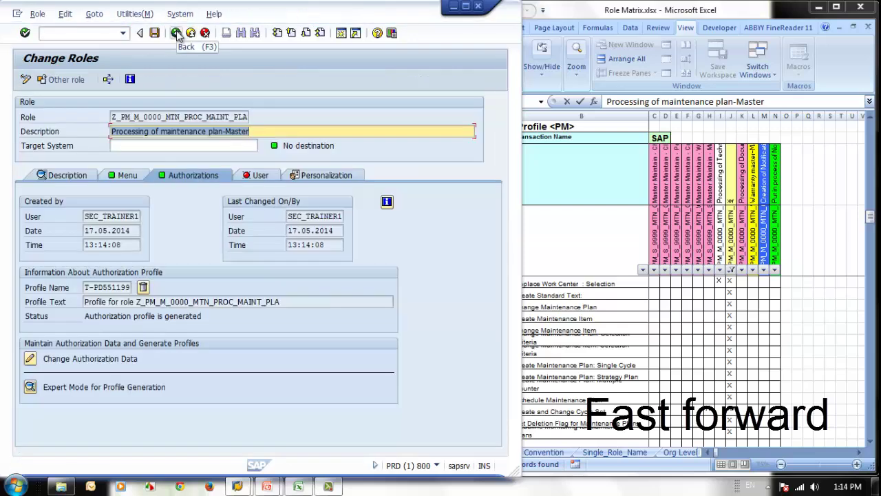
# Step: In the Excel role matrix, clear the maintenance plan role's filter and filter the Z_PM_M_0000_MTN_PROC_DOC_MANAGE column to X
pyautogui.click(759, 297)
pyautogui.click(730, 269)
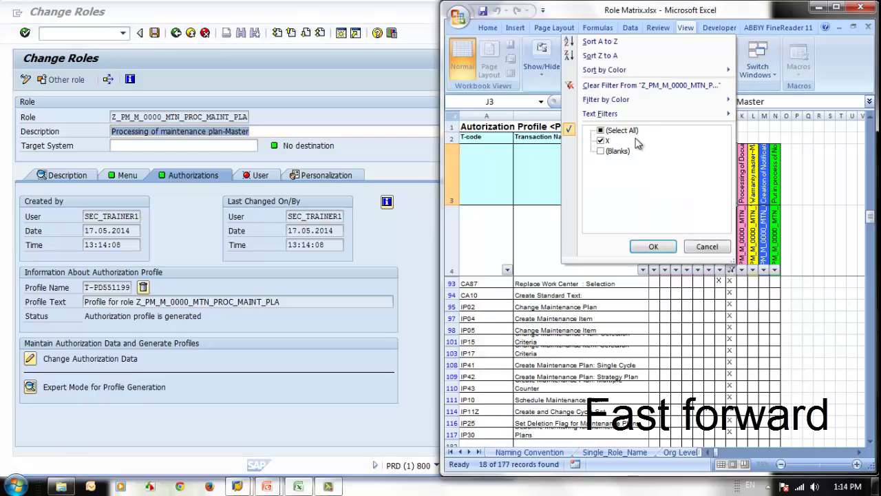
pyautogui.click(638, 250)
pyautogui.click(742, 270)
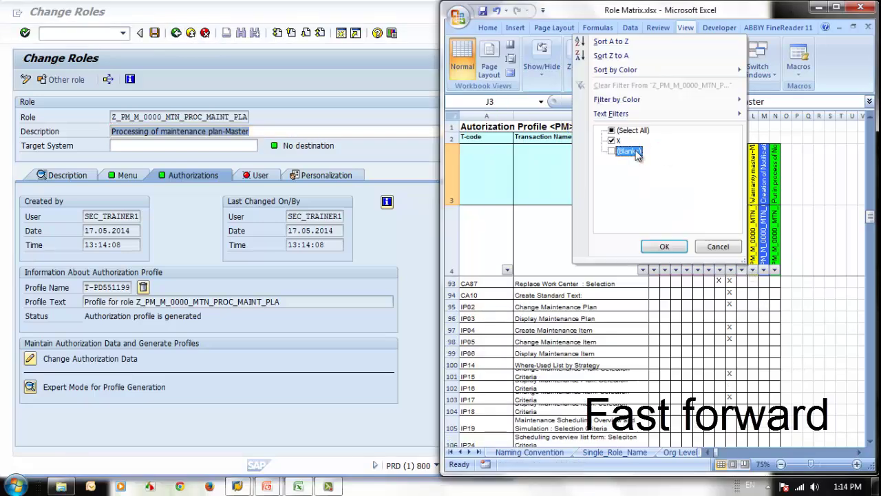
pyautogui.click(664, 247)
pyautogui.click(742, 242)
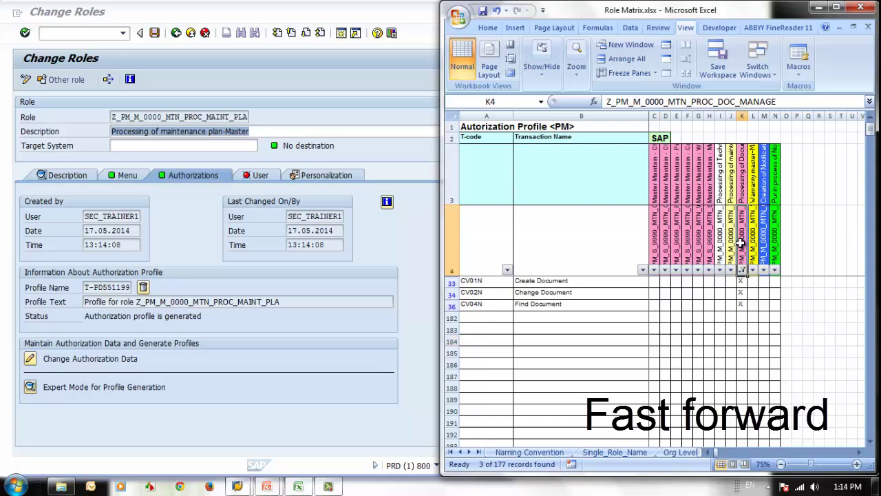
# Step: Create a single role in SAP named Z_PM_M_0000_MTN_PROC_DOC_MANAG, using the role name copied from the matrix
pyautogui.moveTo(787, 101); pyautogui.dragTo(603, 102)
pyautogui.hotkey('ctrl', 'c')
pyautogui.click(195, 212)
pyautogui.click(176, 34)
pyautogui.moveTo(212, 103); pyautogui.dragTo(78, 103)
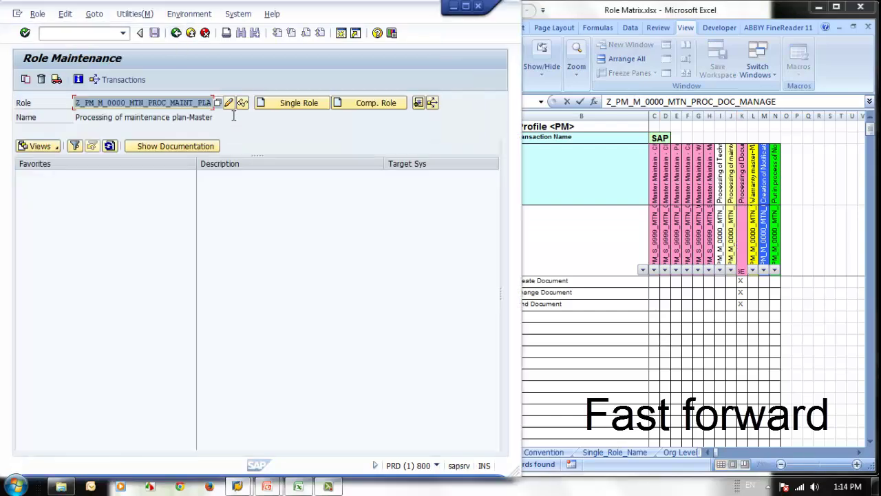
pyautogui.hotkey('ctrl', 'v')
pyautogui.click(278, 104)
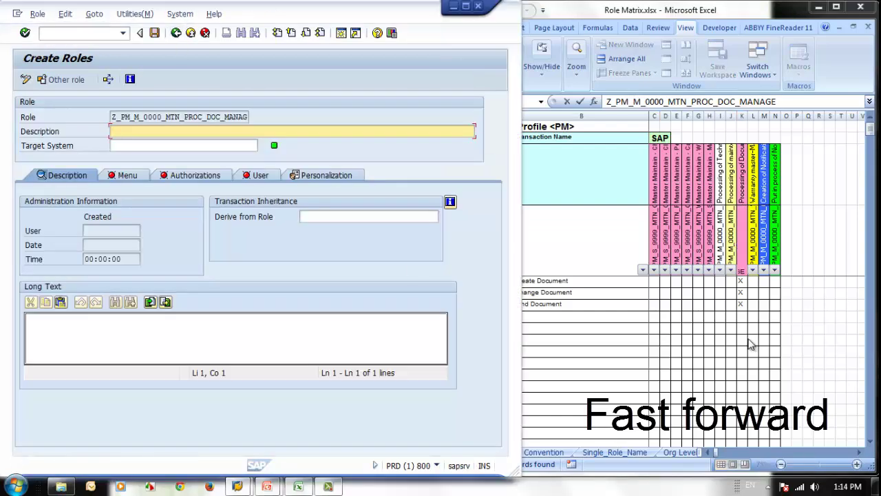
# Step: Copy CV01N, CV02N and CV04N from the Excel matrix and assign them to the role's menu in SAP, saving the role first
pyautogui.click(749, 339)
pyautogui.moveTo(479, 281); pyautogui.dragTo(480, 304)
pyautogui.hotkey('ctrl', 'c')
pyautogui.click(187, 245)
pyautogui.click(141, 175)
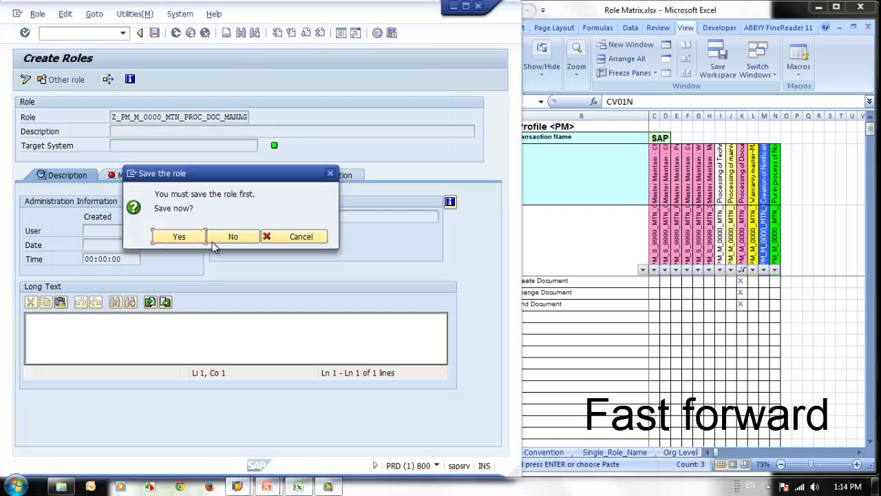
pyautogui.click(179, 240)
pyautogui.click(136, 208)
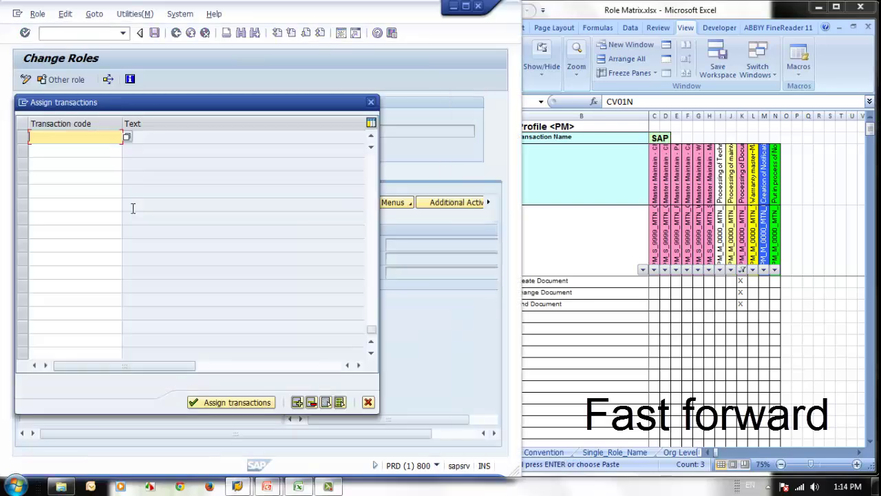
pyautogui.click(219, 402)
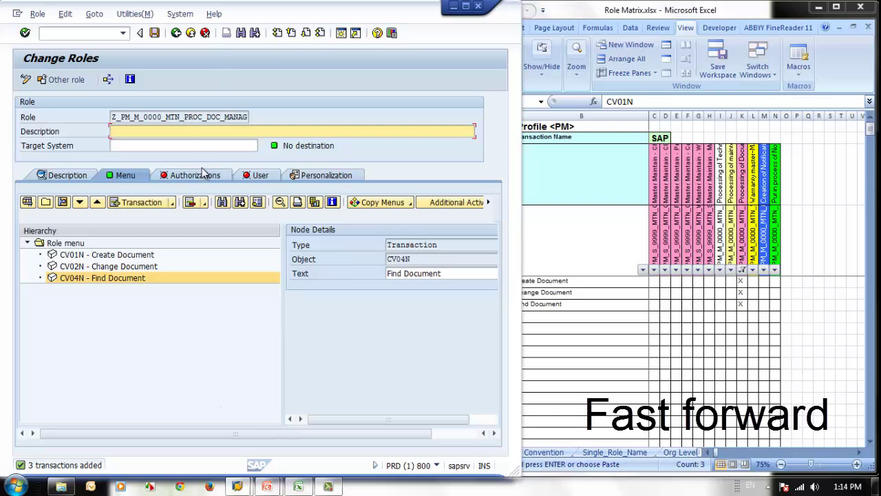
# Step: Save the role on opening its authorization data, and maintain its organizational levels with full authorization for controlling area and profit center
pyautogui.click(203, 173)
pyautogui.click(30, 359)
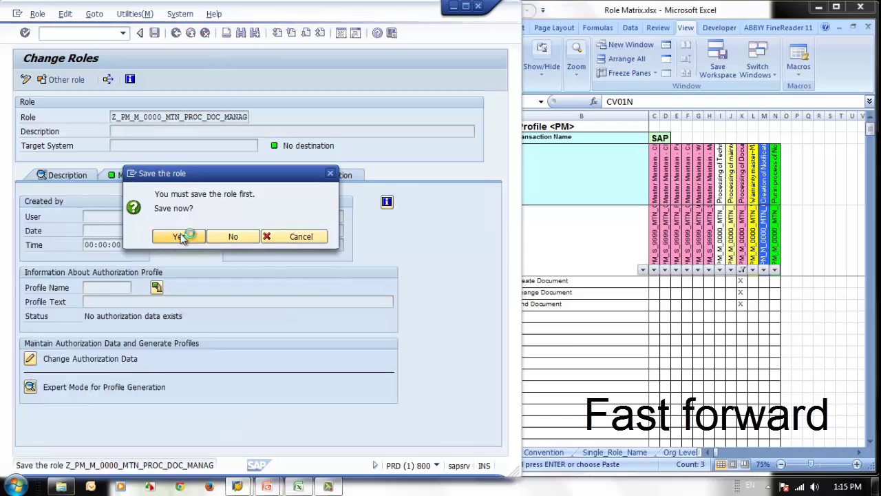
pyautogui.click(180, 236)
pyautogui.click(410, 389)
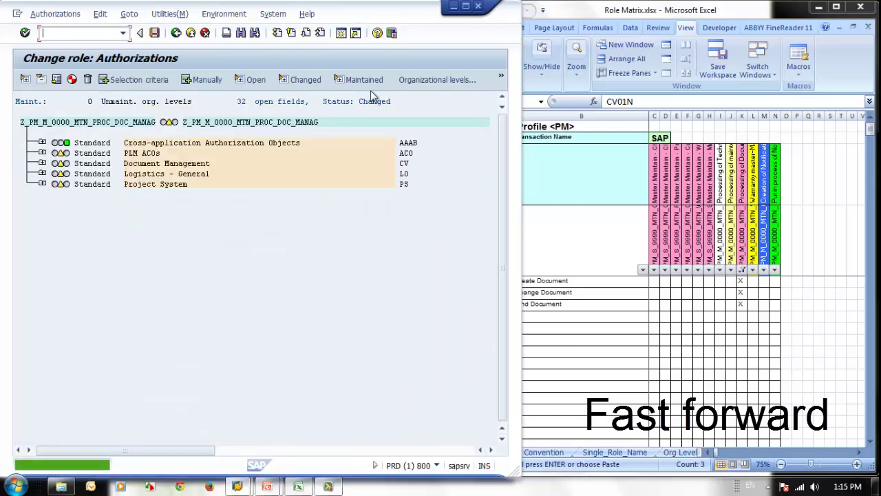
pyautogui.click(430, 79)
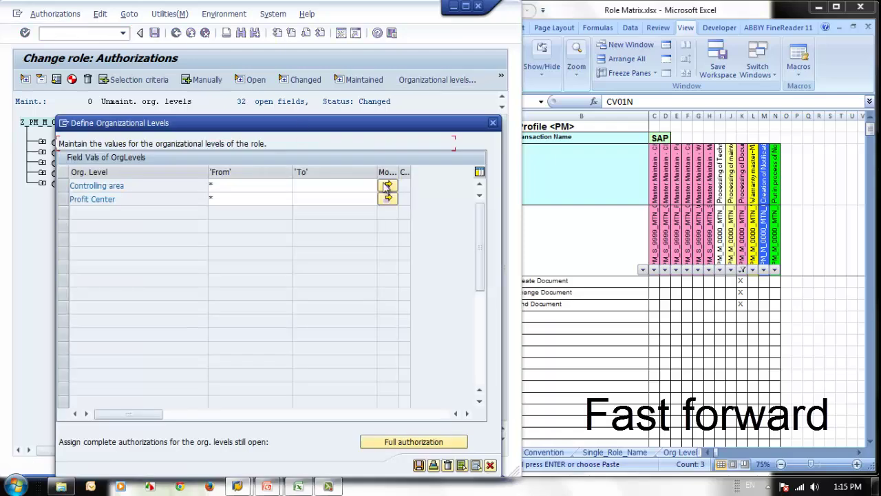
pyautogui.click(418, 465)
# Step: Under PLM ACOs, assign full authorization to both open fields of Superuser per Object Category and Activity
pyautogui.click(42, 153)
pyautogui.click(60, 174)
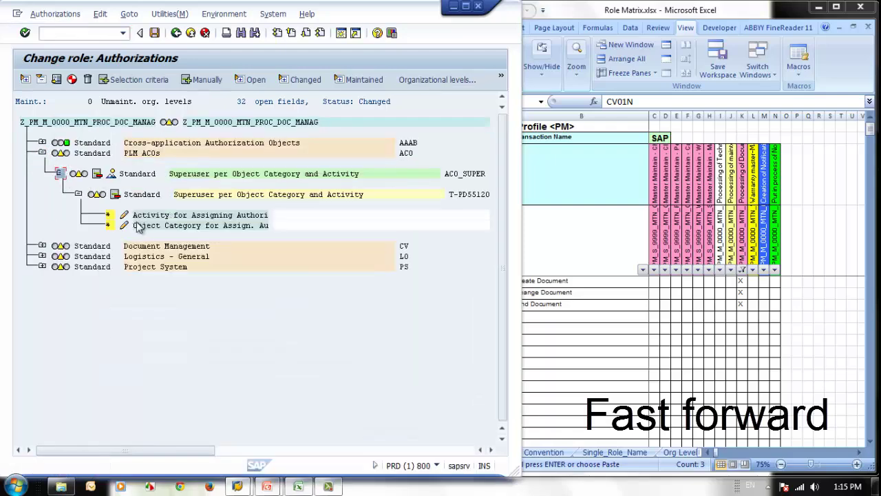
pyautogui.click(108, 215)
pyautogui.click(114, 225)
# Step: Under Document Management, assign full authorization to the activity, document type, linked SAP object and document status fields of Create/Change/Display/Delete Object Link
pyautogui.click(42, 246)
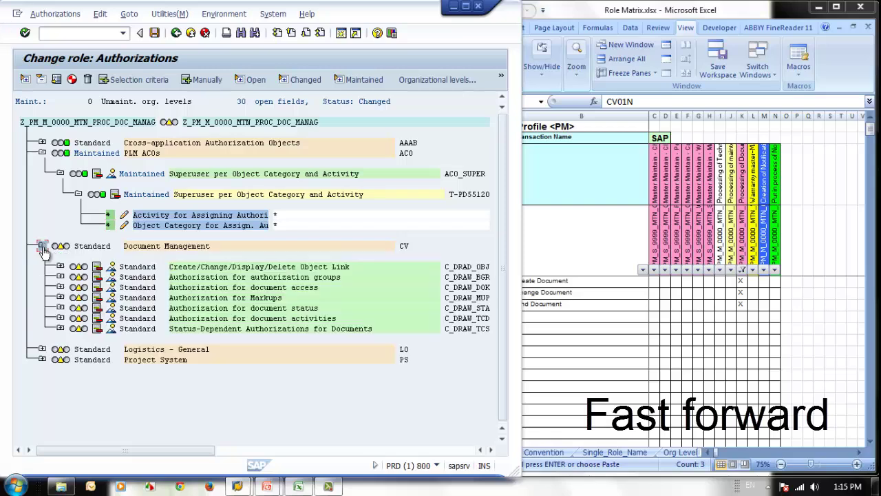
pyautogui.click(60, 267)
pyautogui.click(108, 308)
pyautogui.click(108, 318)
pyautogui.click(108, 329)
pyautogui.click(108, 339)
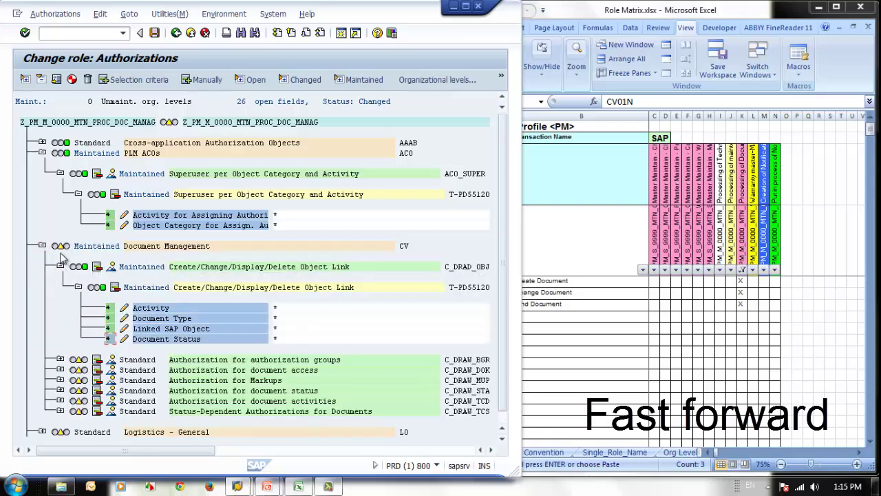
# Step: Under Document Management, assign full authorization to the open fields of Authorization for authorization groups and Authorization for document access
pyautogui.click(60, 267)
pyautogui.click(60, 277)
pyautogui.click(109, 319)
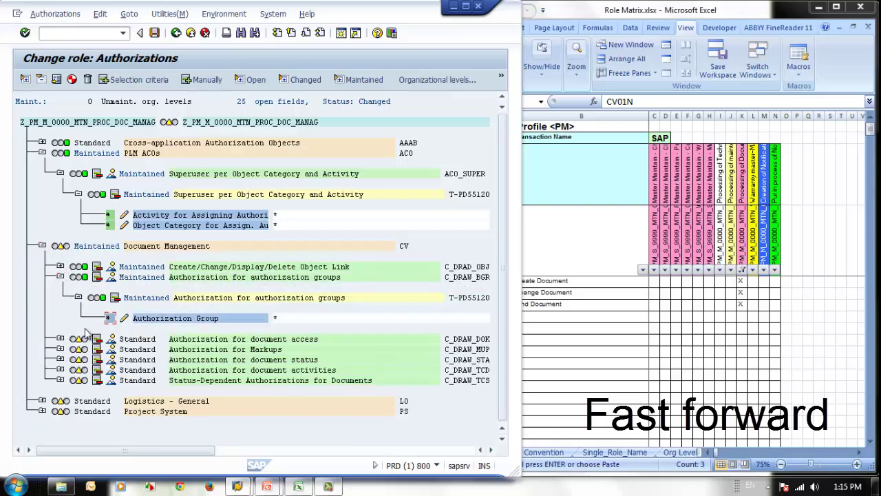
pyautogui.click(60, 338)
pyautogui.click(108, 391)
pyautogui.click(108, 380)
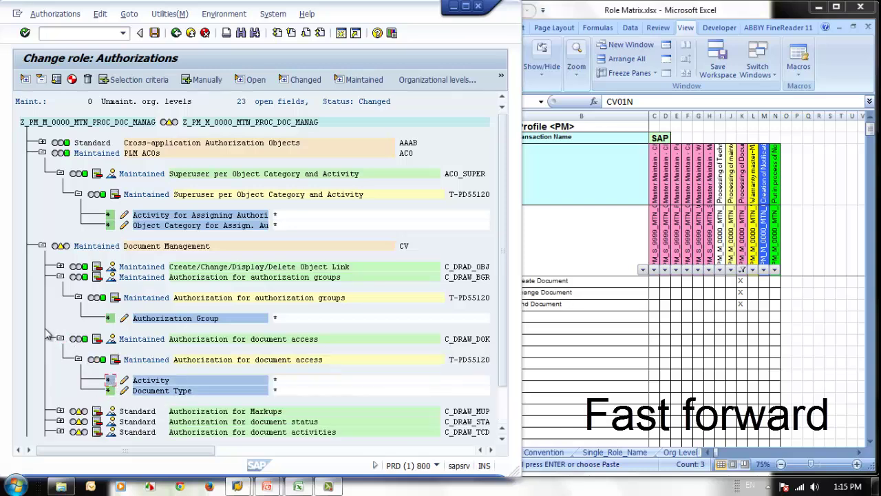
# Step: Assign full authorization to the activity, document type, document status and markup category fields of Authorization for Markups
pyautogui.click(60, 411)
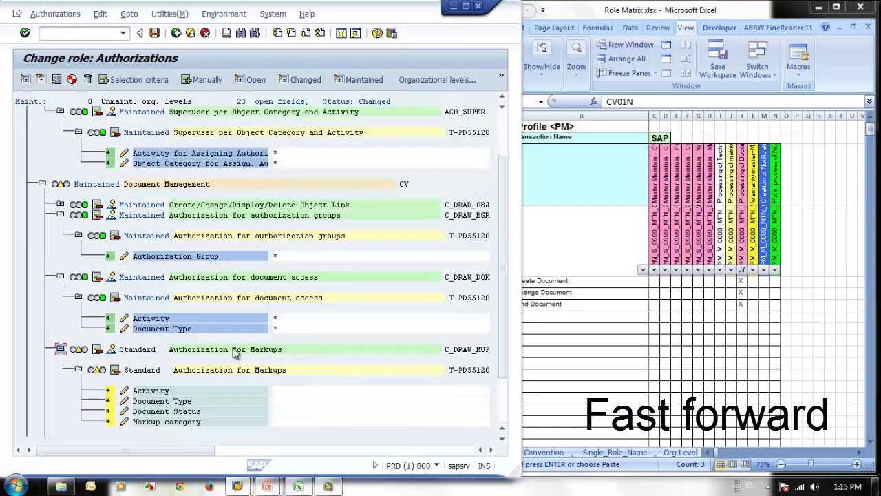
pyautogui.scroll(-2, 231, 361)
pyautogui.click(108, 328)
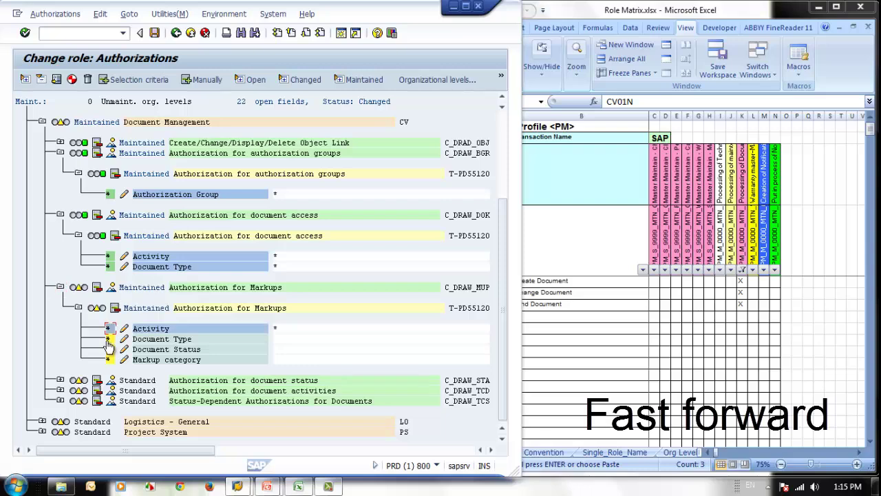
pyautogui.click(108, 339)
pyautogui.click(108, 349)
pyautogui.click(108, 359)
# Step: Assign full authorization to the document type and document status fields of Authorization for document status
pyautogui.click(60, 380)
pyautogui.scroll(-2, 484, 363)
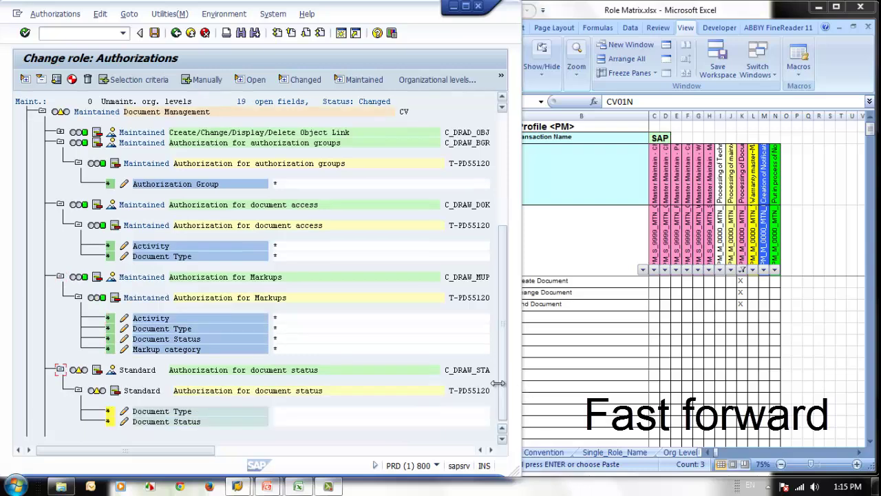
pyautogui.click(108, 359)
pyautogui.click(108, 369)
# Step: Under Authorization for document activities, assign full authorization to the document type beside activities 01, 02 and to both fields of the second entry
pyautogui.click(60, 390)
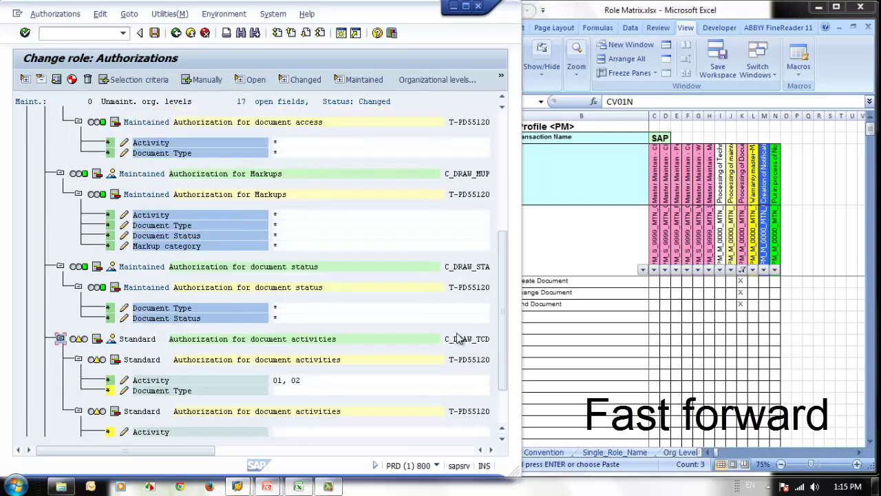
pyautogui.scroll(-2, 502, 379)
pyautogui.click(109, 329)
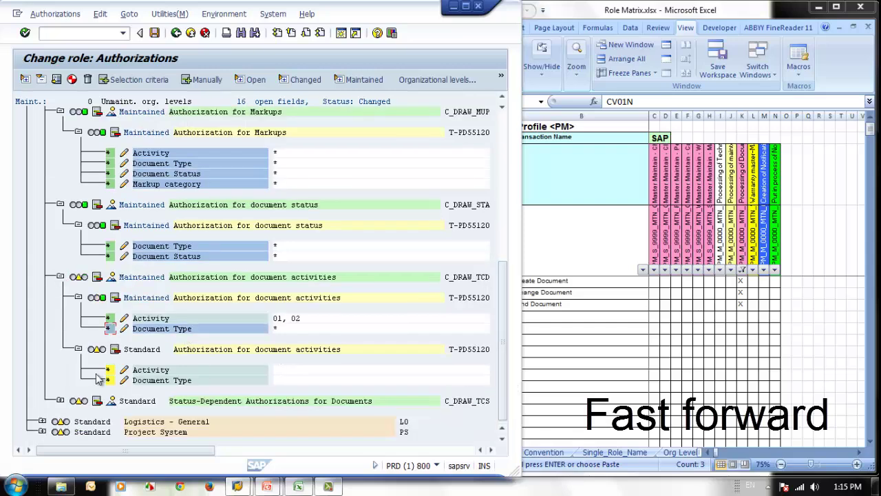
pyautogui.click(110, 374)
pyautogui.click(108, 380)
# Step: Assign full authorization to the activity, document type and document status fields of Status-Dependent Authorizations for Documents
pyautogui.click(60, 401)
pyautogui.scroll(-1, 466, 295)
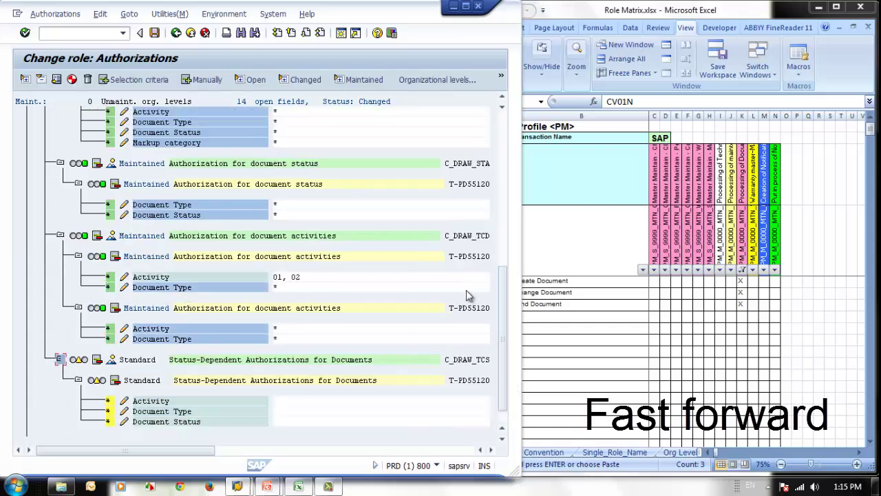
pyautogui.moveTo(502, 376); pyautogui.dragTo(503, 383)
pyautogui.click(109, 380)
pyautogui.click(109, 390)
pyautogui.click(109, 401)
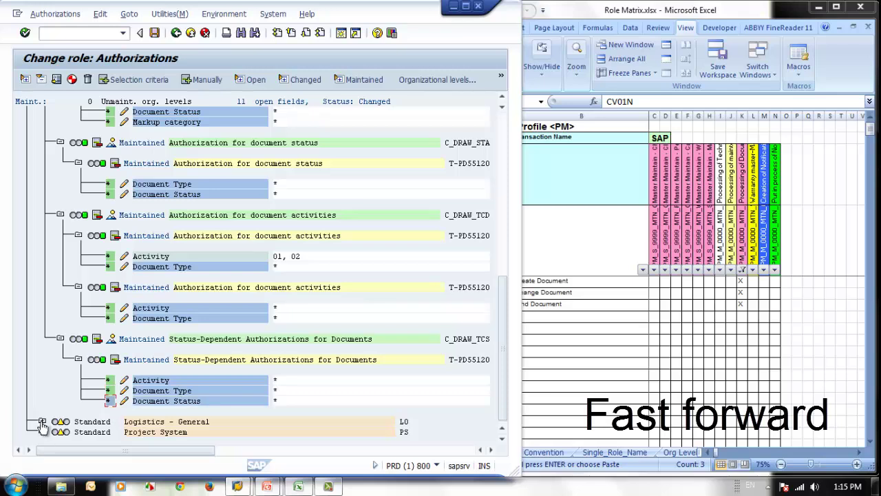
# Step: Under Logistics - General, assign full authorization to both fields of Authorization Object for CM - Configuration Management
pyautogui.click(42, 422)
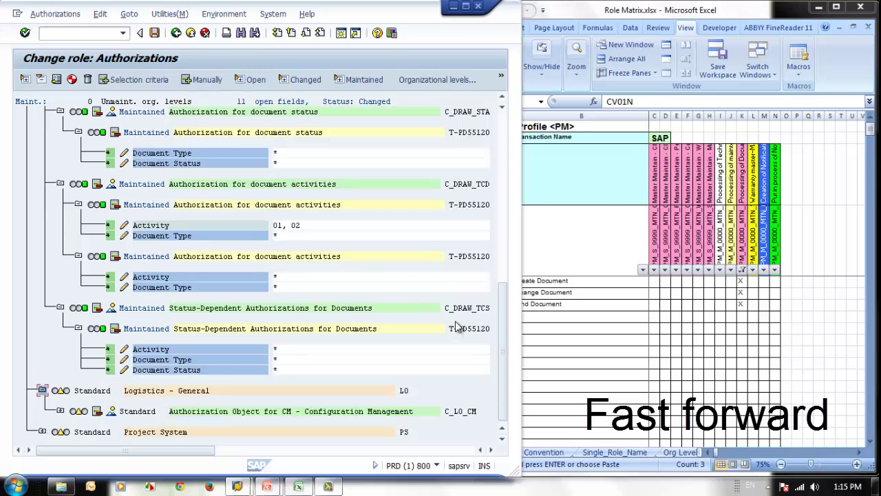
pyautogui.click(60, 411)
pyautogui.click(110, 411)
pyautogui.click(110, 422)
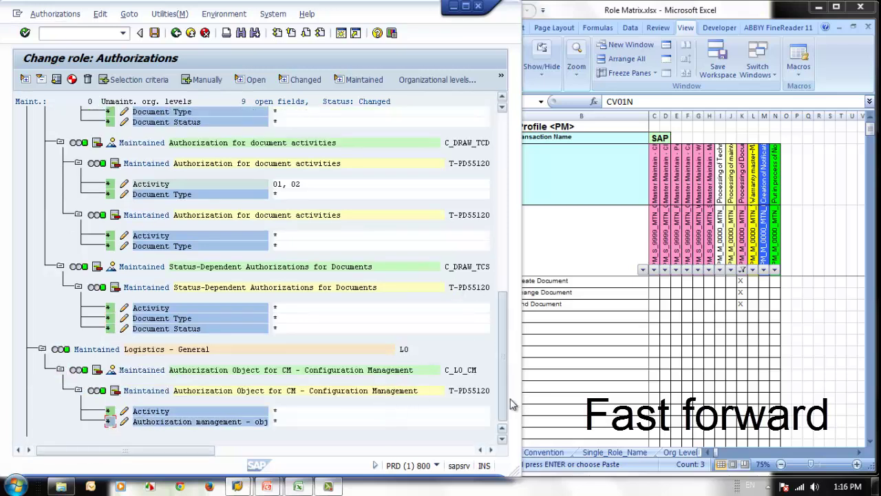
# Step: Under Project System, assign full authorization to the activity and project type fields of Project type authorization for WBS elements
pyautogui.scroll(-1, 512, 404)
pyautogui.click(42, 425)
pyautogui.click(60, 369)
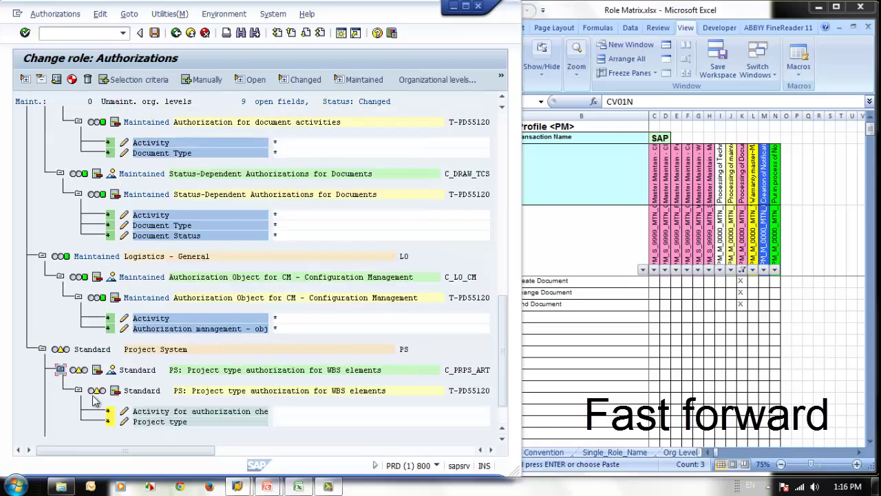
pyautogui.click(109, 411)
pyautogui.click(110, 421)
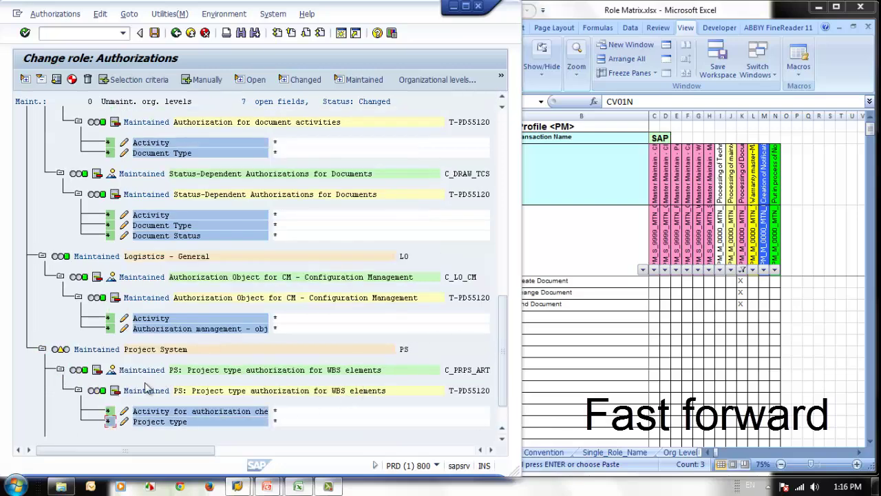
# Step: Assign full authorization to the open fields of the Controlling Area and Cost Center Authorizations for WBS elements
pyautogui.click(502, 416)
pyautogui.scroll(2, 74, 209)
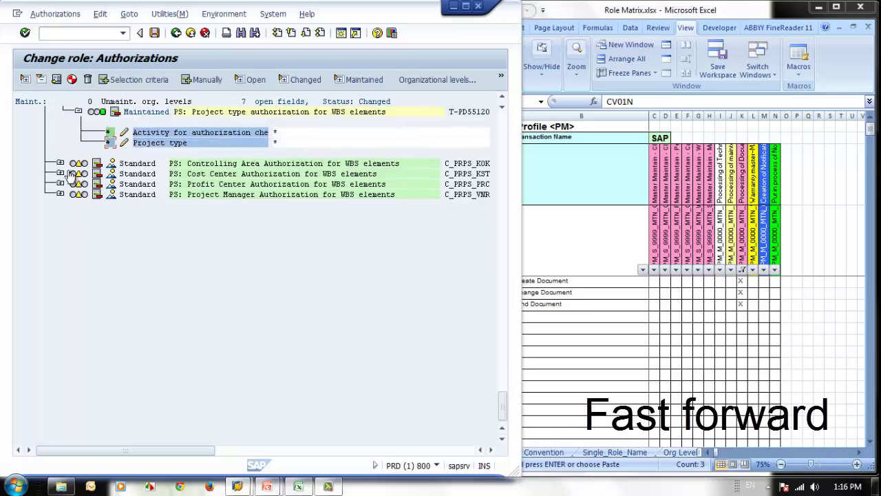
pyautogui.click(61, 163)
pyautogui.click(108, 214)
pyautogui.click(60, 235)
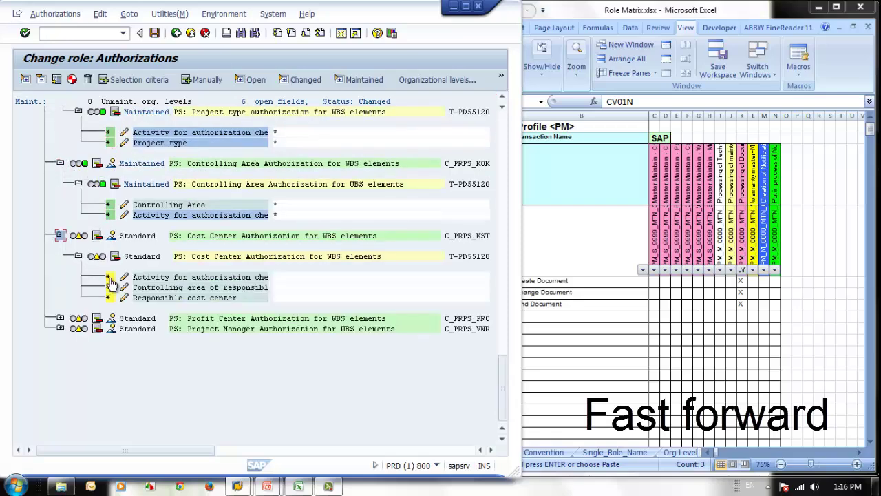
pyautogui.click(108, 277)
pyautogui.click(108, 287)
pyautogui.click(108, 298)
# Step: Assign full authorization to the open fields of the Profit Center and Project Manager Authorizations for WBS elements
pyautogui.click(60, 318)
pyautogui.click(108, 370)
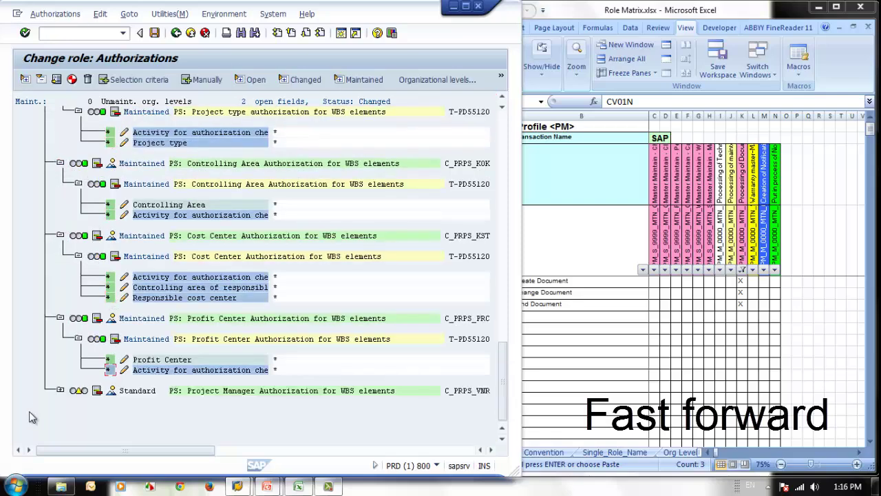
pyautogui.click(61, 391)
pyautogui.click(108, 411)
pyautogui.click(108, 421)
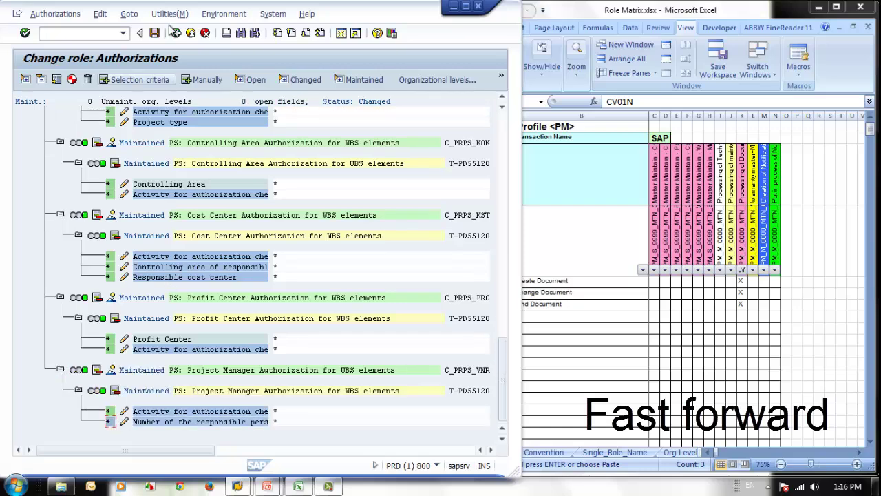
# Step: Generate the authorization profile for Z_PM_M_0000_MTN_PROC_DOC_MANAG and return to the role's overview
pyautogui.click(72, 79)
pyautogui.press('Return')
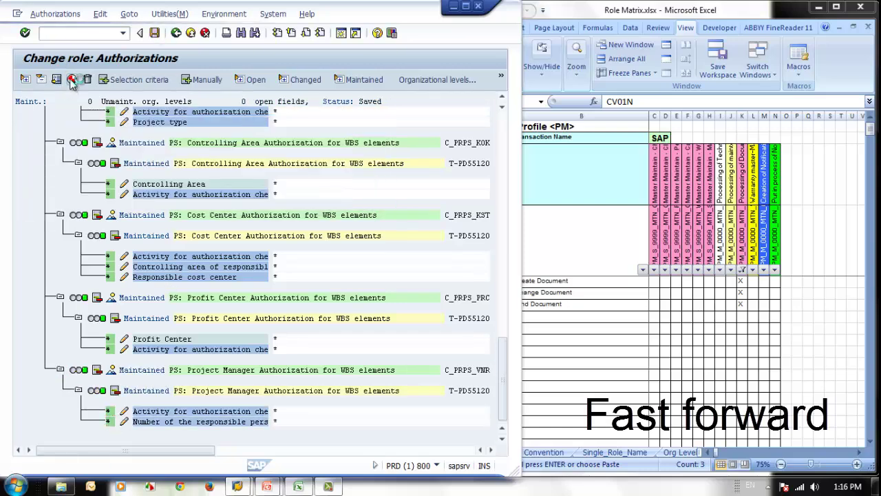
pyautogui.click(176, 33)
# Step: Copy the description "Processing of Document management-Master" from the Excel matrix into the SAP role's description and save the role
pyautogui.click(790, 248)
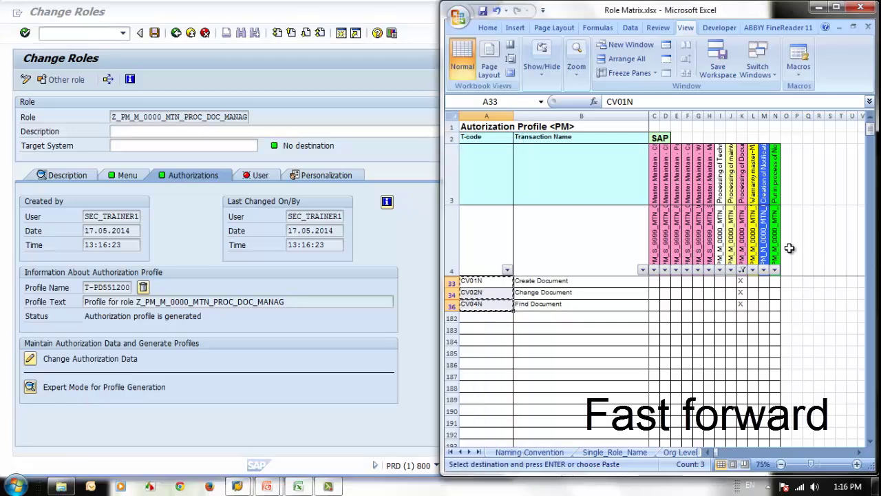
pyautogui.click(744, 190)
pyautogui.moveTo(792, 101); pyautogui.dragTo(605, 101)
pyautogui.hotkey('ctrl', 'c')
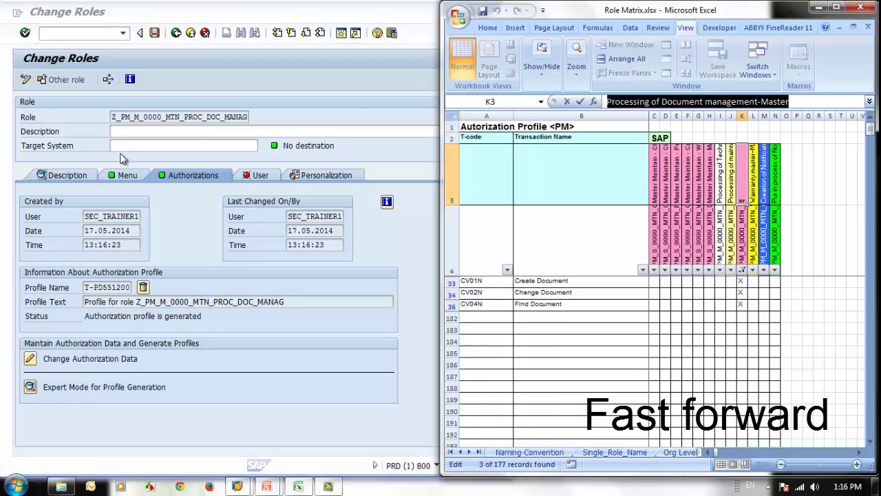
pyautogui.click(151, 131)
pyautogui.hotkey('ctrl', 'v')
pyautogui.click(155, 33)
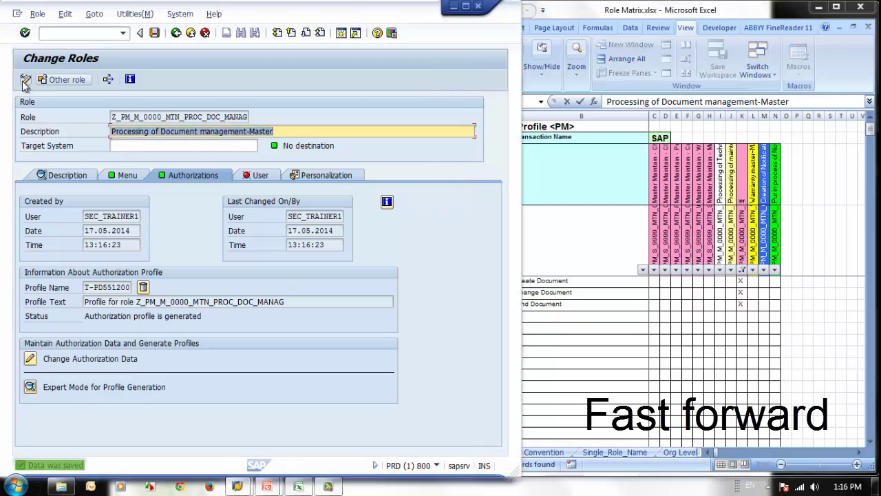
# Step: Return to Role Maintenance and create the single role Z_PM_M_0000_MTN_WARR_MASTER, copying its name from the Excel matrix
pyautogui.click(176, 33)
pyautogui.click(754, 227)
pyautogui.click(753, 229)
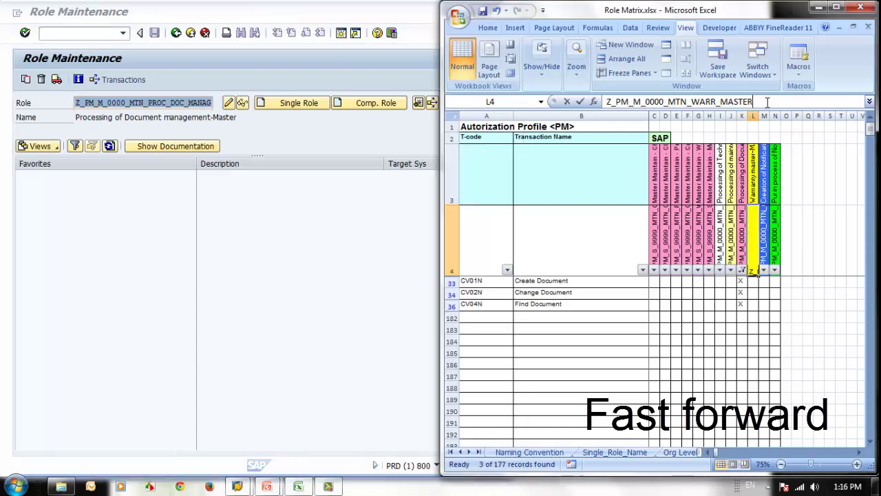
pyautogui.moveTo(768, 102); pyautogui.dragTo(605, 102)
pyautogui.hotkey('ctrl', 'c')
pyautogui.click(184, 103)
pyautogui.moveTo(76, 105); pyautogui.dragTo(285, 110)
pyautogui.hotkey('ctrl', 'v')
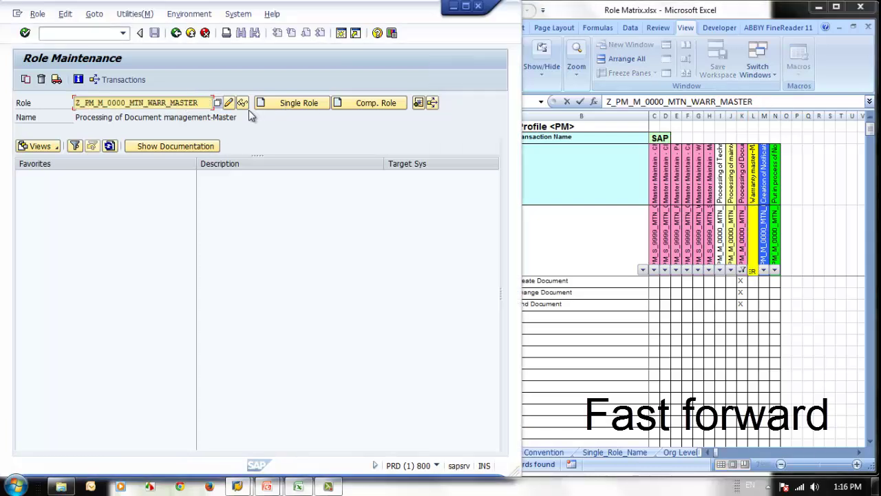
pyautogui.click(286, 103)
# Step: Copy the description "Warrranty master-Master" from the Excel matrix into the SAP role and save the role on opening its menu
pyautogui.click(753, 172)
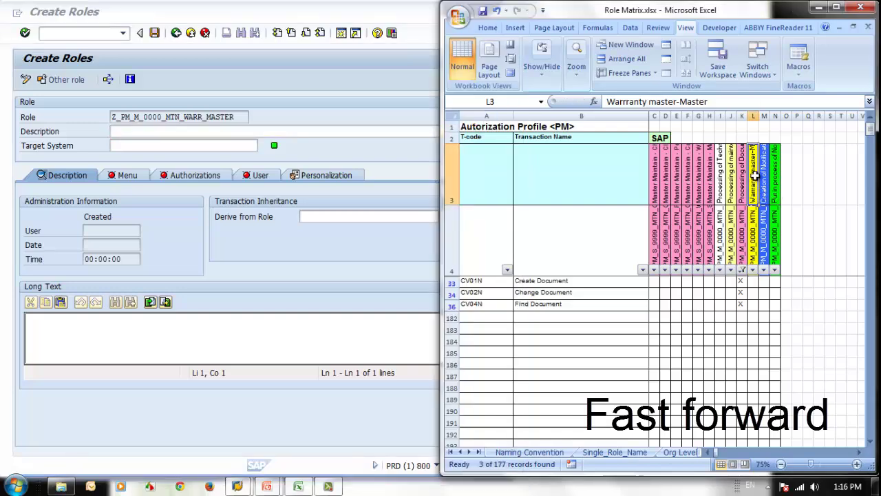
pyautogui.moveTo(709, 102); pyautogui.dragTo(606, 102)
pyautogui.hotkey('ctrl', 'c')
pyautogui.click(148, 130)
pyautogui.hotkey('ctrl', 'v')
pyautogui.click(124, 175)
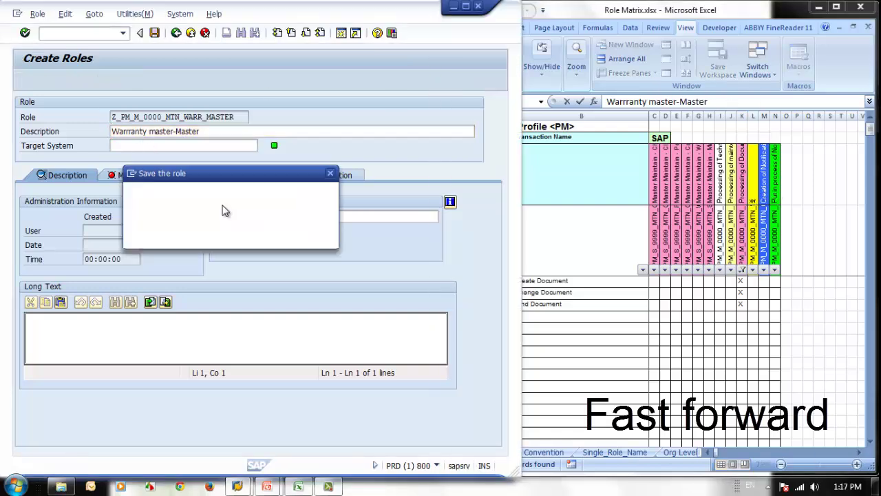
pyautogui.click(187, 239)
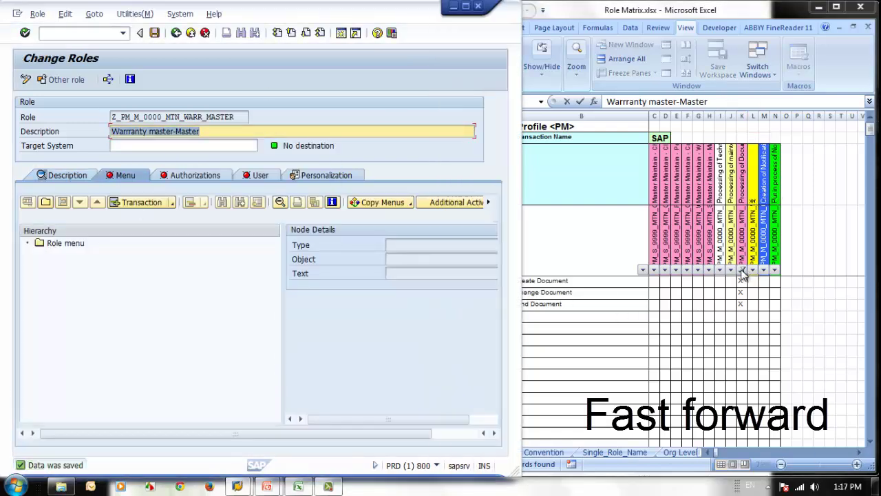
# Step: In the Excel matrix, clear the document management column's filter and filter for the transactions marked for the warranty master role
pyautogui.click(742, 270)
pyautogui.click(742, 270)
pyautogui.click(624, 150)
pyautogui.click(664, 247)
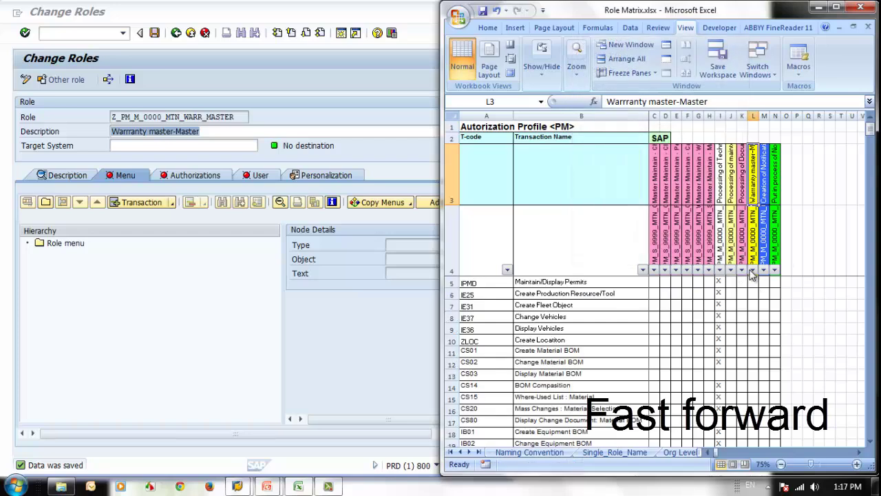
pyautogui.click(752, 270)
pyautogui.click(669, 245)
pyautogui.click(592, 295)
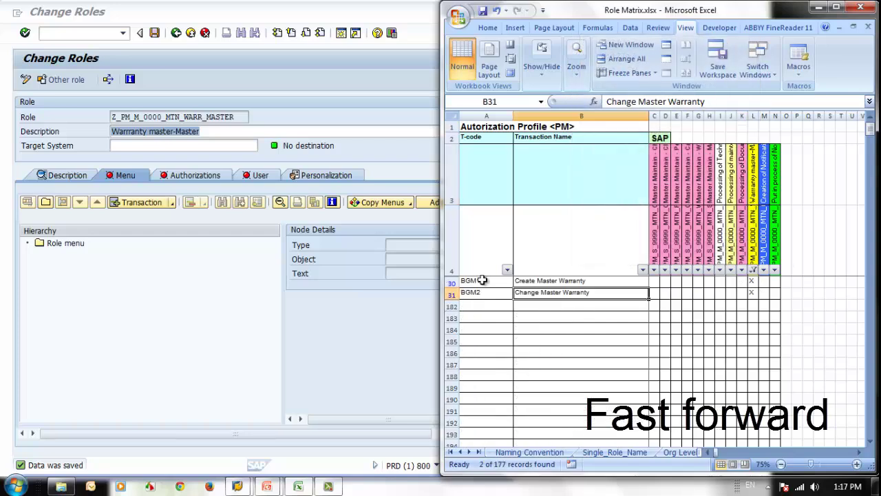
# Step: Copy BGM1 and BGM2 from the Excel matrix and assign them to the warranty master role's menu in SAP
pyautogui.moveTo(482, 280); pyautogui.dragTo(484, 293)
pyautogui.hotkey('ctrl', 'c')
pyautogui.click(169, 265)
pyautogui.click(141, 202)
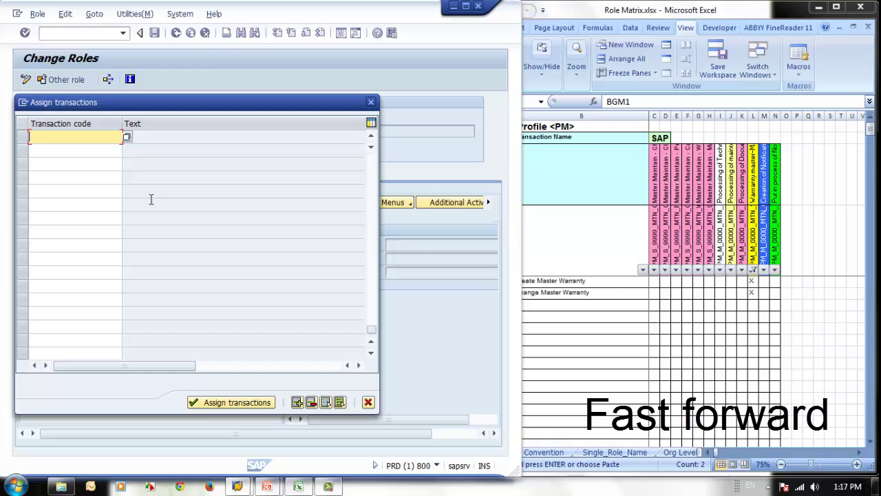
pyautogui.click(236, 403)
# Step: Open the warranty master role's authorization data for changing, saving the role first
pyautogui.click(182, 176)
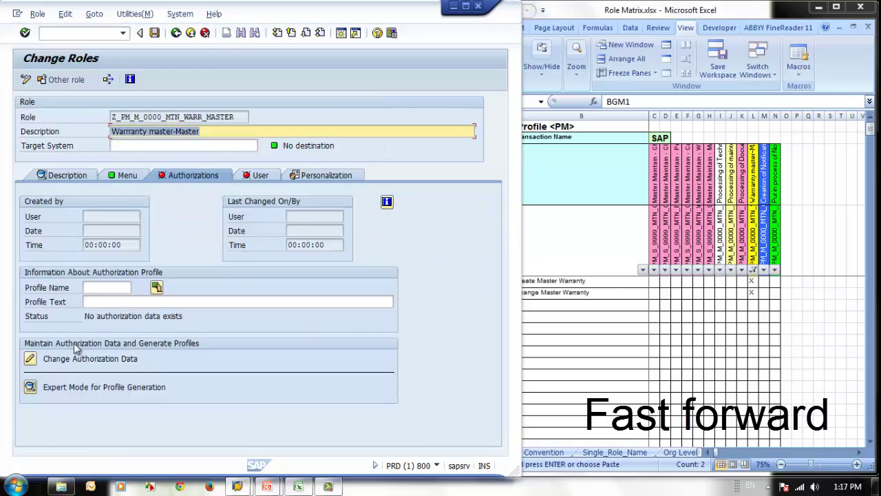
pyautogui.click(31, 359)
pyautogui.click(176, 234)
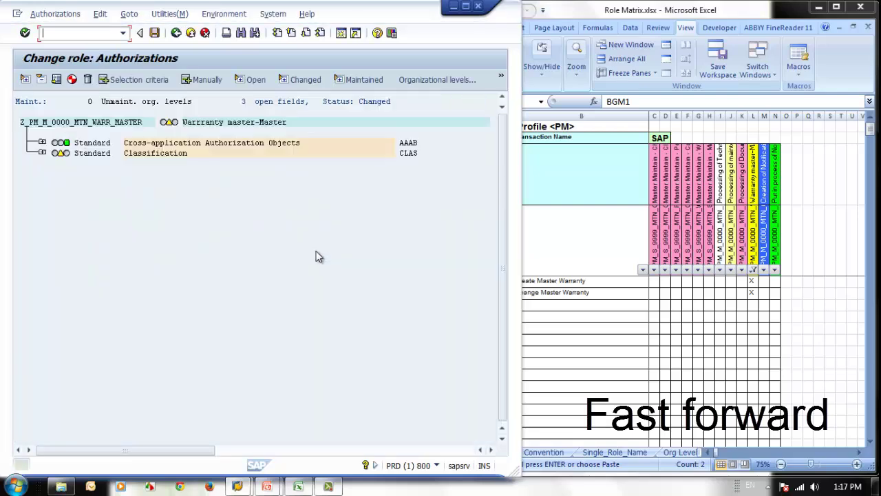
# Step: Under Classification, assign full authorization to the open fields of Authorization for Classification and Authorization for Class Types
pyautogui.click(42, 153)
pyautogui.click(61, 174)
pyautogui.click(78, 195)
pyautogui.click(108, 215)
pyautogui.click(109, 225)
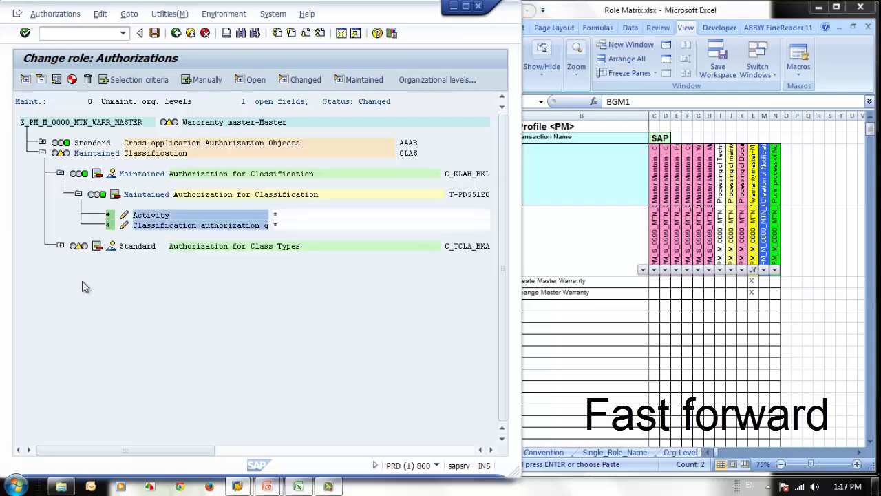
pyautogui.click(60, 246)
pyautogui.click(109, 287)
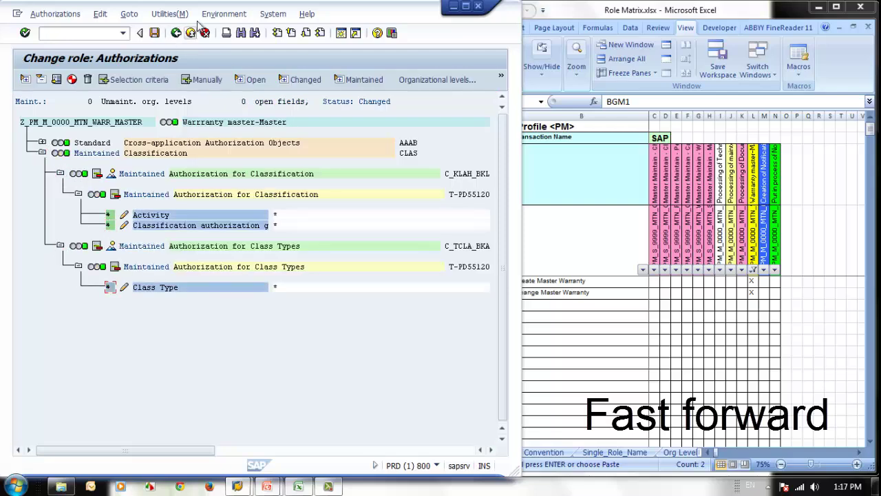
# Step: Save and generate the warranty master role's authorization profile, and return to Role Maintenance
pyautogui.click(155, 33)
pyautogui.click(360, 195)
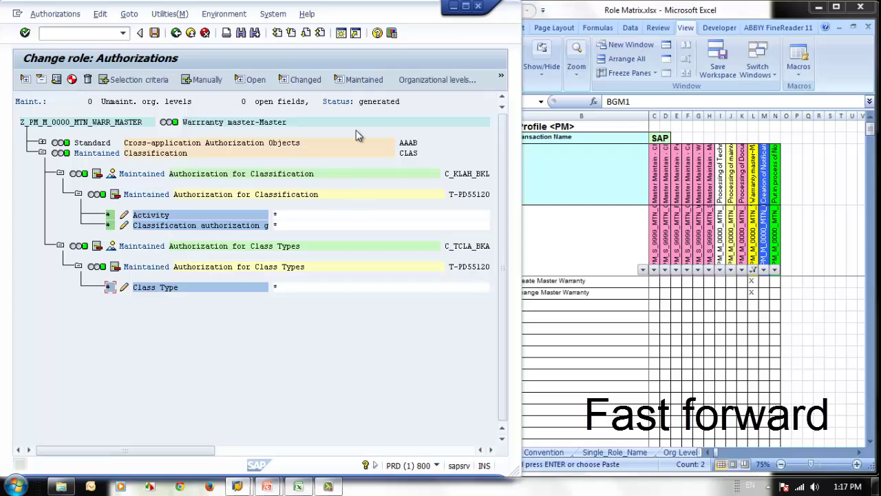
pyautogui.click(177, 33)
pyautogui.click(177, 33)
# Step: In the Excel role matrix, clear the warranty master column's filter and show only the X rows of the Creation of Notification column
pyautogui.click(755, 271)
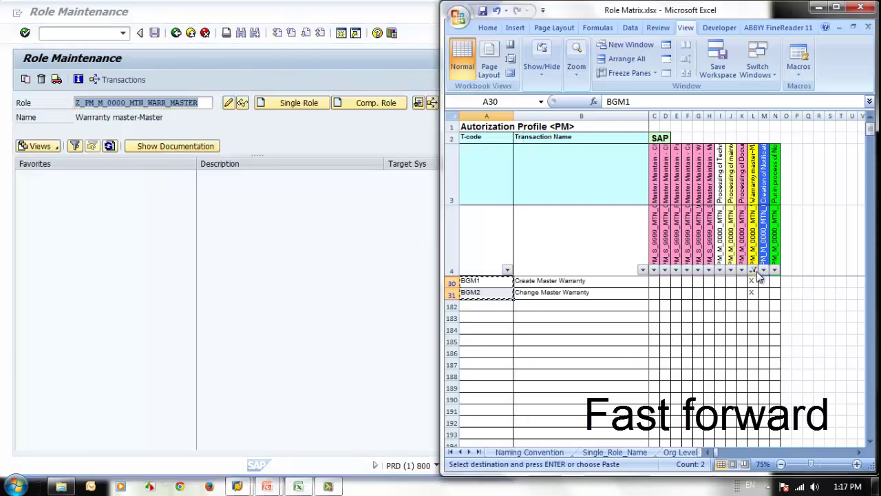
pyautogui.click(755, 270)
pyautogui.click(649, 151)
pyautogui.click(686, 246)
pyautogui.click(764, 270)
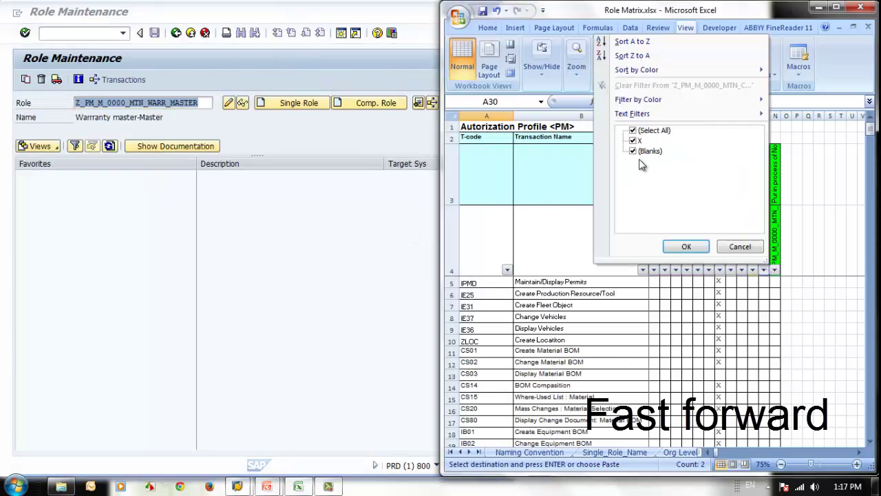
pyautogui.click(648, 150)
pyautogui.click(686, 246)
# Step: Copy the role name Z_PM_M_0000_MTN_CRE_NOTIFICATION from the matrix and start a new single role with it in SAP
pyautogui.click(763, 234)
pyautogui.moveTo(607, 101); pyautogui.dragTo(768, 101)
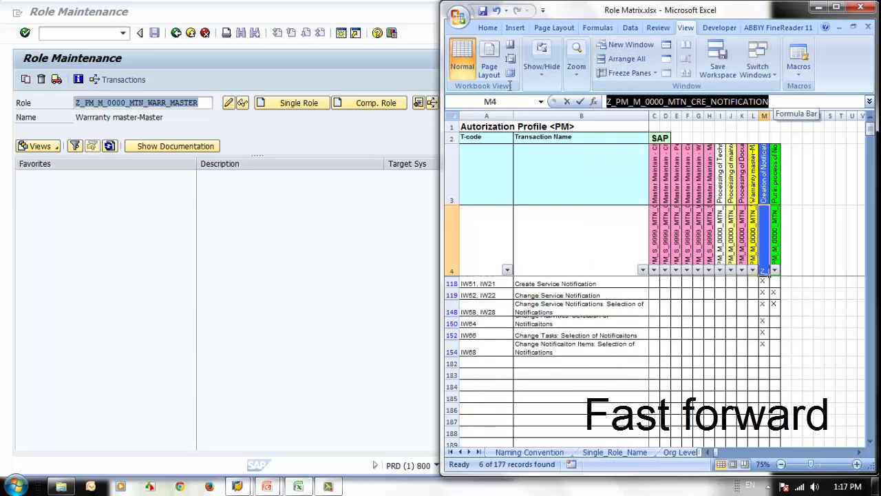
pyautogui.hotkey('ctrl', 'c')
pyautogui.click(170, 79)
pyautogui.doubleClick(203, 102)
pyautogui.hotkey('ctrl', 'v')
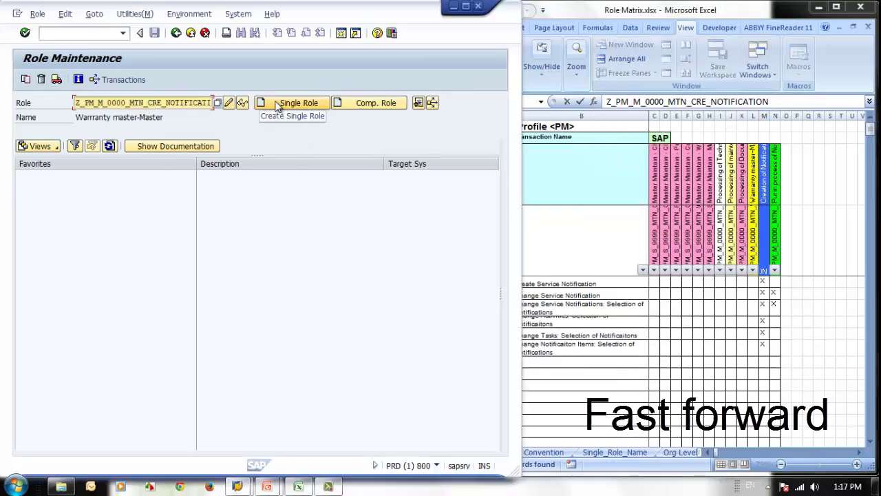
pyautogui.click(278, 103)
# Step: Copy the description Creation of Notification-Master from the matrix into the new role and go to the role's menu
pyautogui.click(764, 176)
pyautogui.hotkey('ctrl', 'c')
pyautogui.click(200, 122)
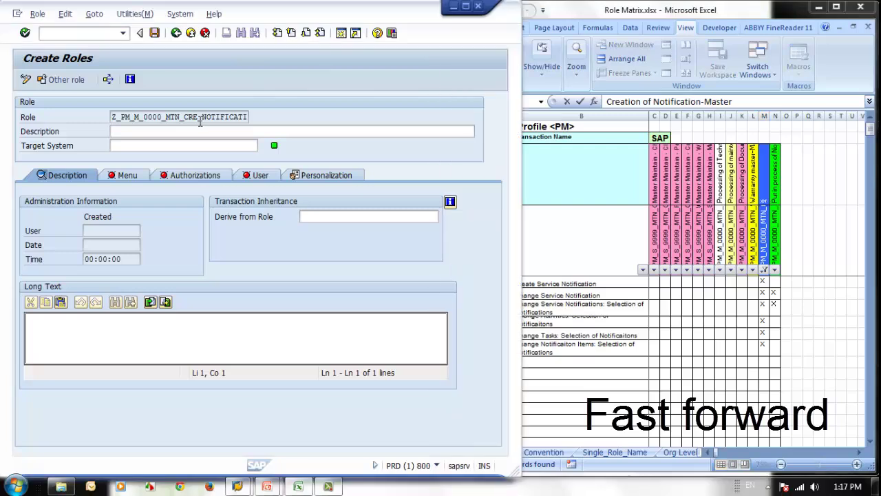
pyautogui.click(165, 132)
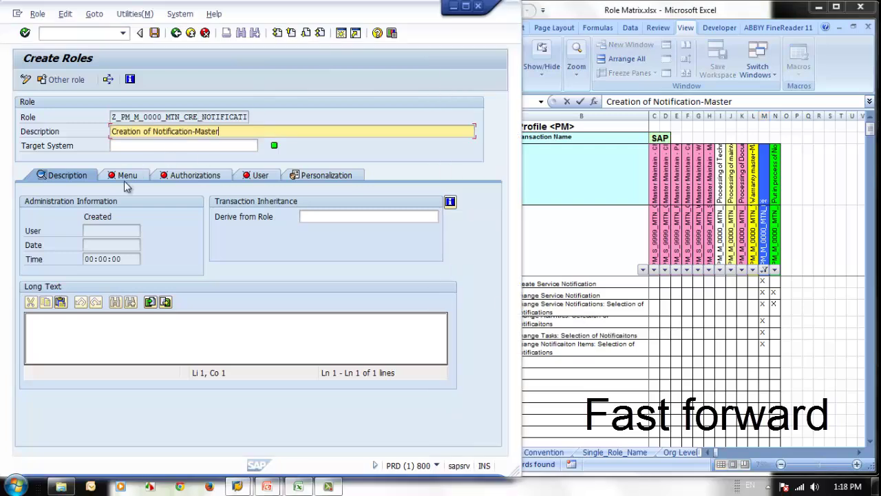
pyautogui.click(126, 178)
# Step: Copy the six filtered transaction code cells, from IW51, IW21 to IW68, in the Excel matrix and save the new role in SAP
pyautogui.click(626, 335)
pyautogui.click(492, 293)
pyautogui.moveTo(492, 284); pyautogui.dragTo(489, 351)
pyautogui.hotkey('ctrl', 'c')
pyautogui.click(177, 236)
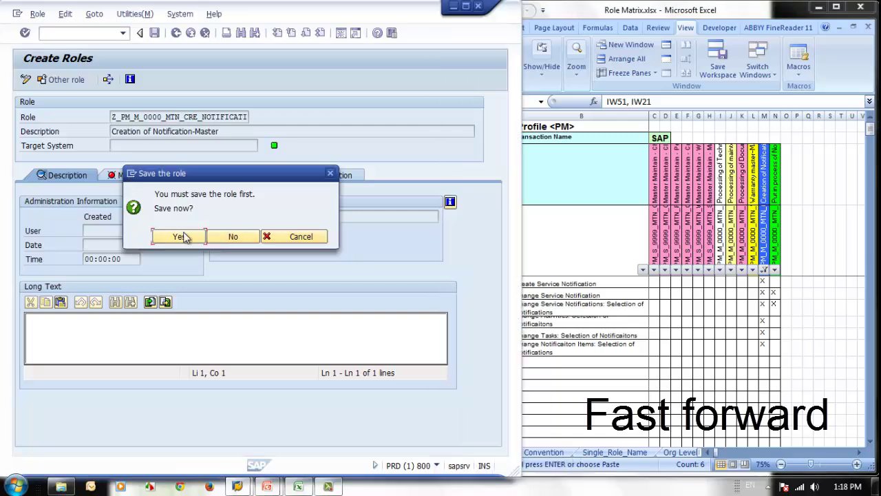
pyautogui.click(558, 343)
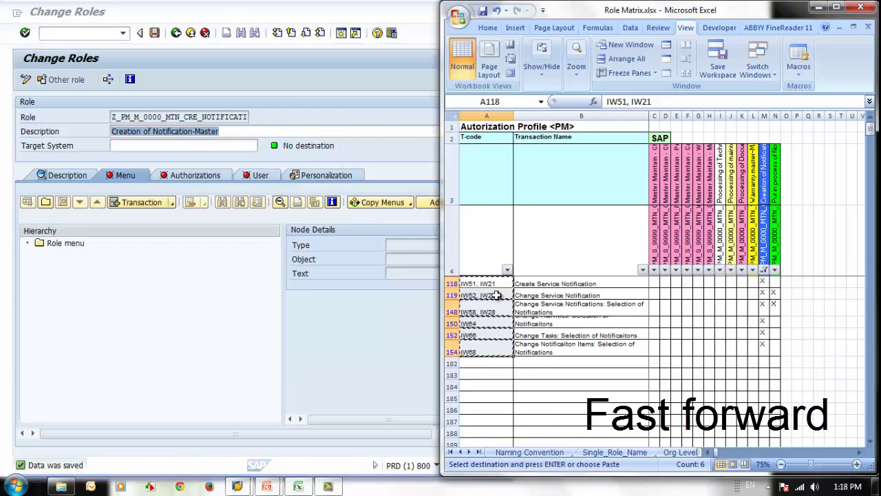
# Step: Paste the transaction codes into Notepad, split the comma-separated pairs into one code per line, and copy the full list
pyautogui.click(17, 486)
pyautogui.click(147, 284)
pyautogui.hotkey('ctrl', 'v')
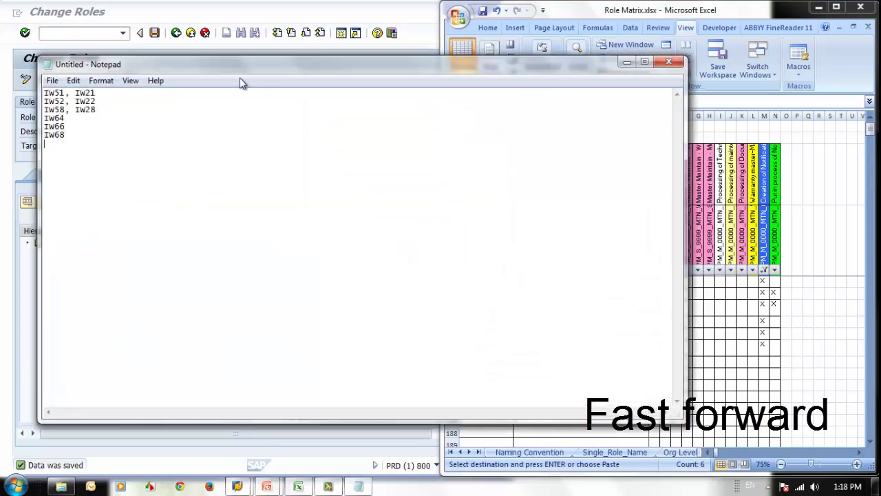
pyautogui.moveTo(186, 62); pyautogui.dragTo(723, 131)
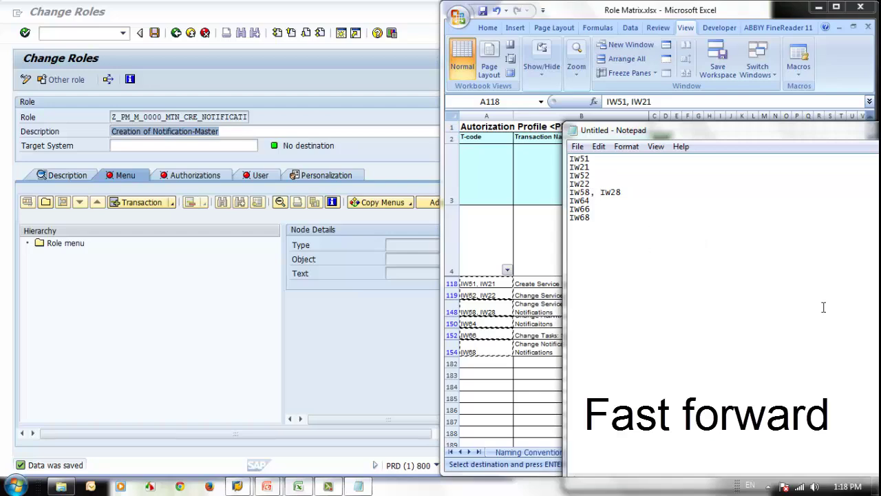
pyautogui.moveTo(591, 227); pyautogui.dragTo(525, 158)
pyautogui.hotkey('ctrl', 'c')
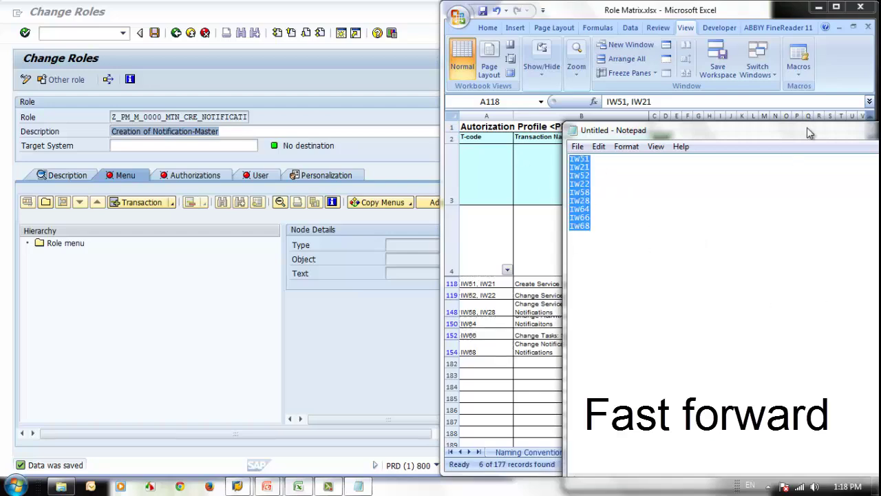
# Step: Assign transactions IW51, IW21, IW52, IW22, IW58, IW28, IW64, IW66 and IW68 to the notification creation role's menu in SAP
pyautogui.moveTo(807, 129); pyautogui.dragTo(444, 81)
pyautogui.click(783, 82)
pyautogui.click(146, 203)
pyautogui.hotkey('ctrl', 'v')
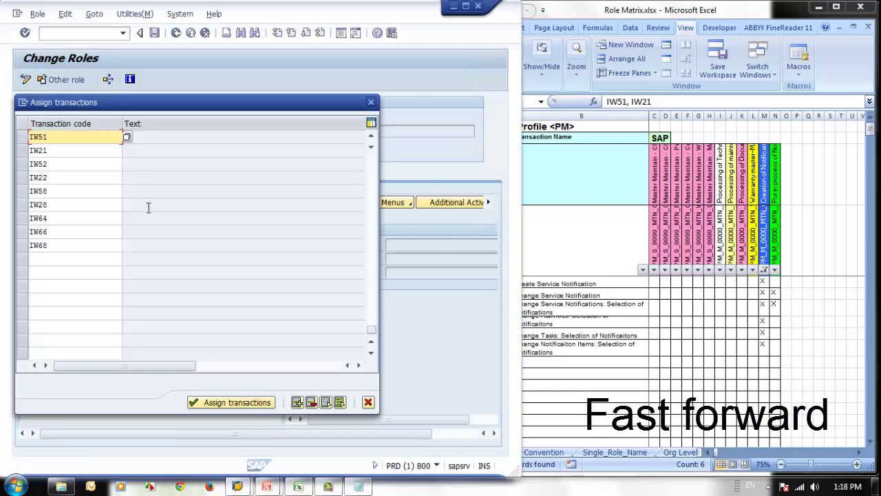
pyautogui.click(206, 400)
# Step: Open the role's authorization data for changing, saving the role first, and give all organizational levels full authorization
pyautogui.click(192, 175)
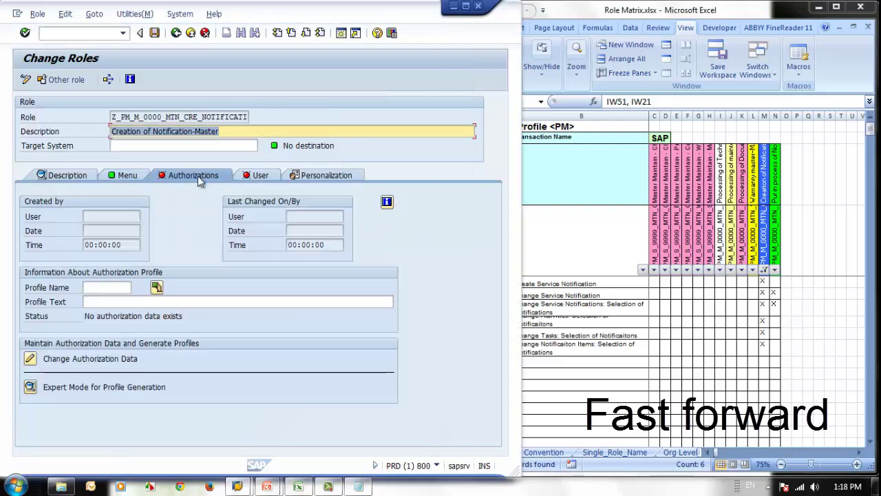
pyautogui.click(29, 359)
pyautogui.click(180, 235)
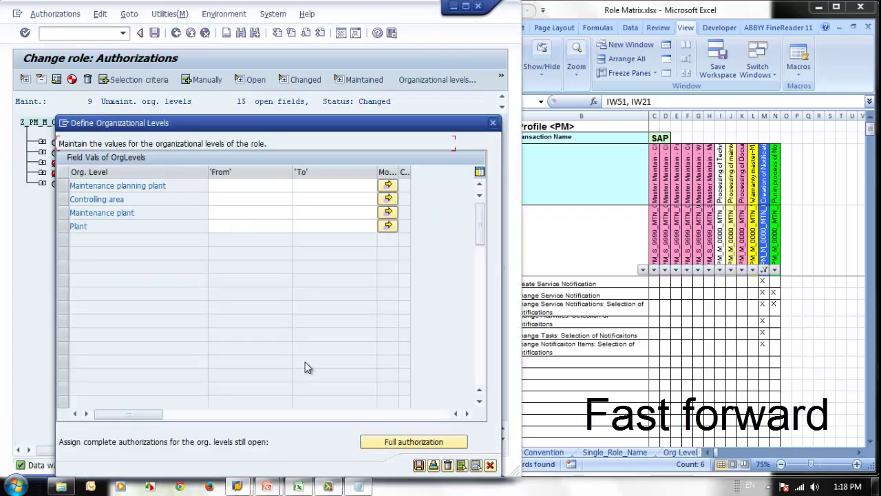
pyautogui.click(433, 465)
# Step: Under Logistics Controlling, assign full authorization to the open fields of both LIS Standard Analysis objects, Info Structure / Key Figure and Info Structure / Plant
pyautogui.click(42, 163)
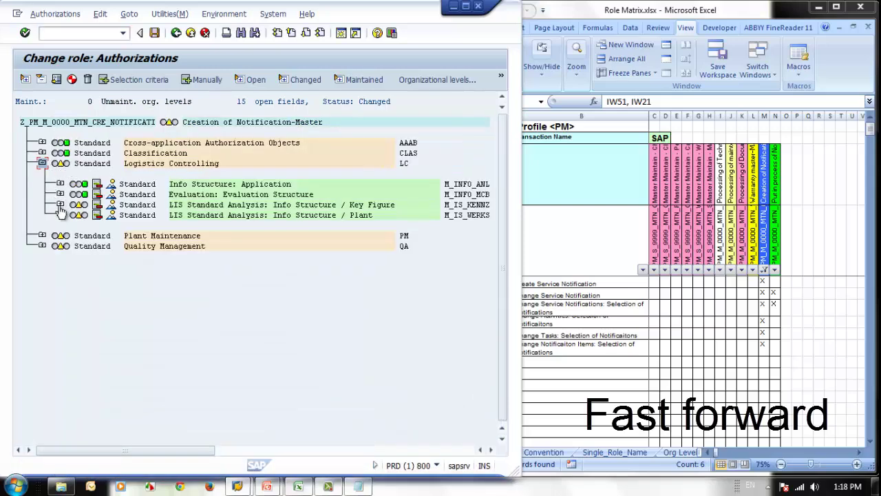
pyautogui.click(60, 205)
pyautogui.click(108, 256)
pyautogui.click(61, 277)
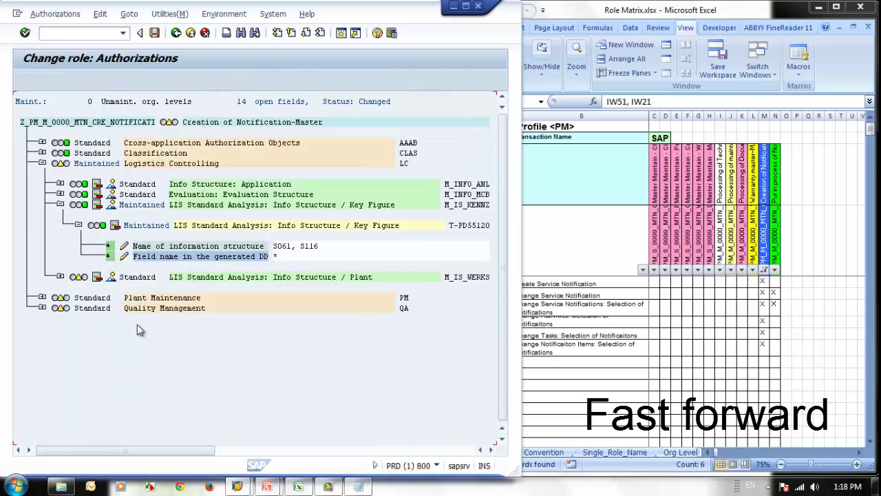
pyautogui.click(108, 370)
pyautogui.click(60, 205)
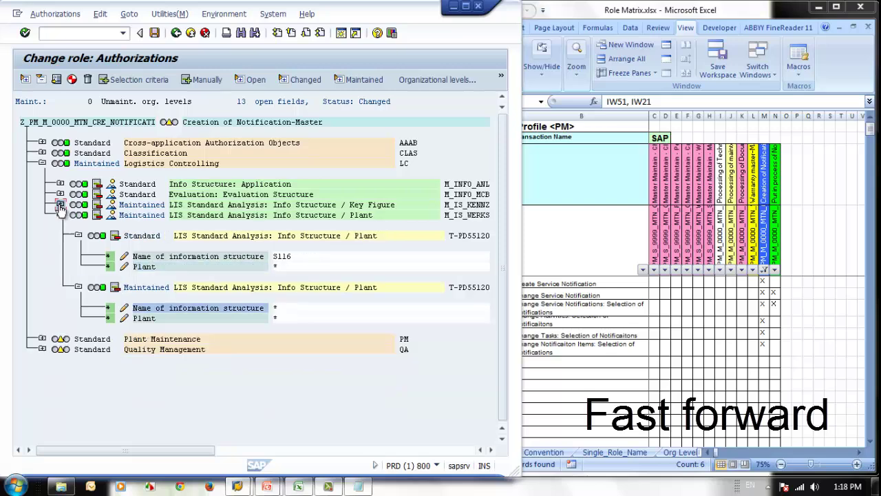
pyautogui.click(60, 215)
# Step: Under Plant Maintenance, assign full authorization to the open fields of PM: Order Type and PM: Authorization Group
pyautogui.click(42, 236)
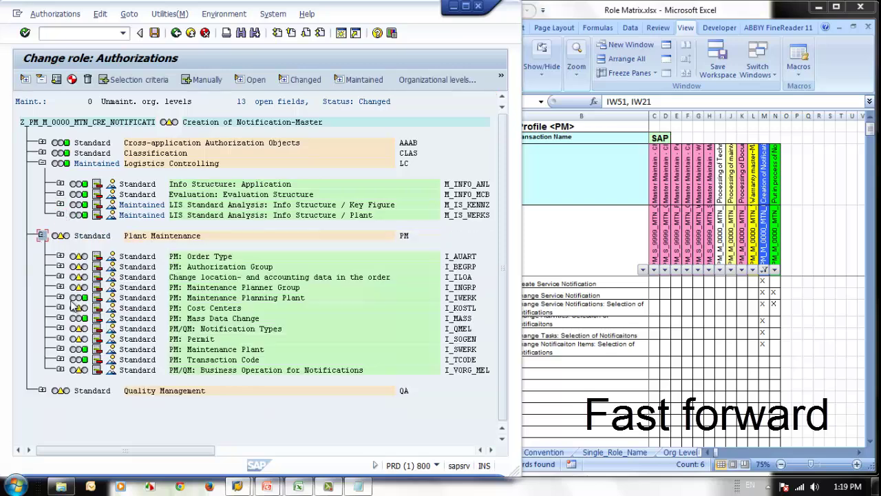
pyautogui.click(60, 256)
pyautogui.click(109, 297)
pyautogui.click(61, 329)
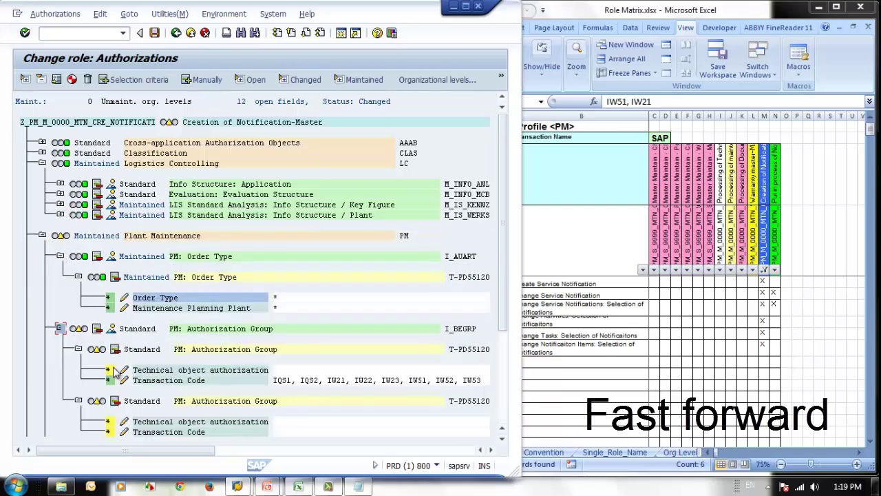
pyautogui.click(109, 370)
pyautogui.click(109, 421)
pyautogui.click(109, 432)
pyautogui.click(61, 328)
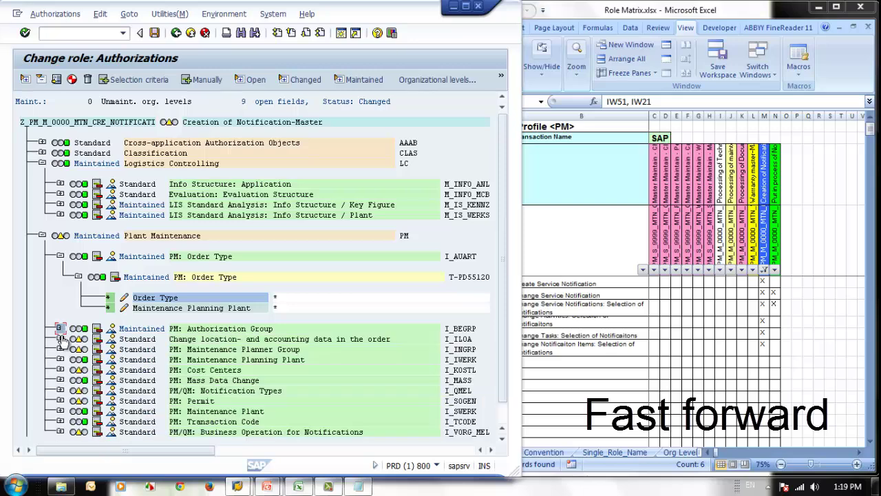
# Step: Assign full authorization to the open fields of Change location- and accounting data in the order and PM: Maintenance Planner Group
pyautogui.click(61, 339)
pyautogui.click(108, 380)
pyautogui.click(61, 256)
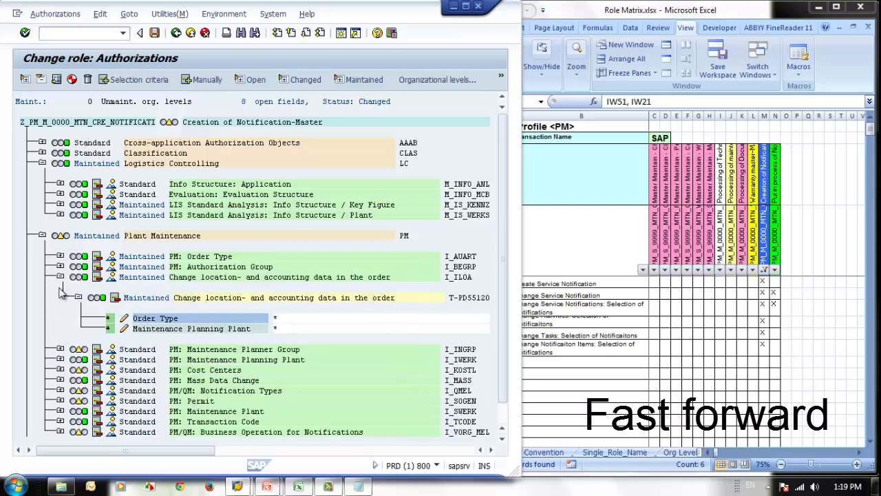
pyautogui.click(60, 276)
pyautogui.click(60, 288)
pyautogui.click(108, 329)
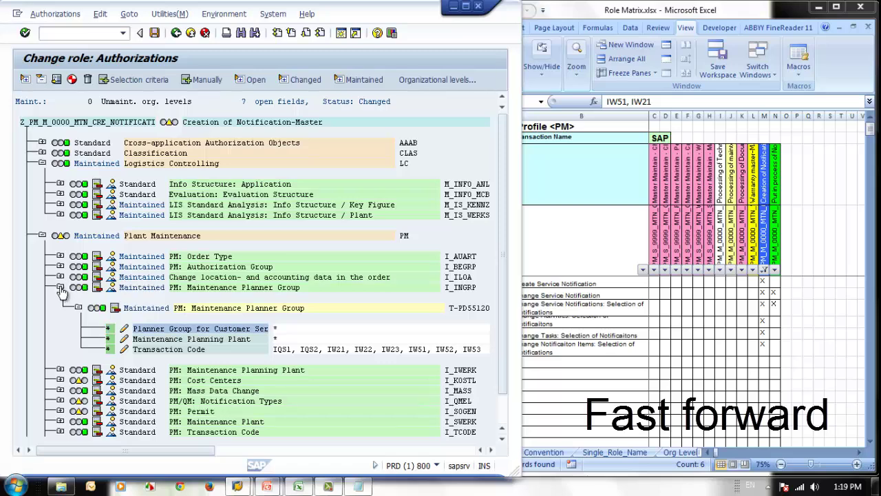
pyautogui.click(61, 287)
# Step: Assign full authorization to the open fields of PM: Cost Centers and PM/QM: Notification Types
pyautogui.click(60, 308)
pyautogui.click(109, 359)
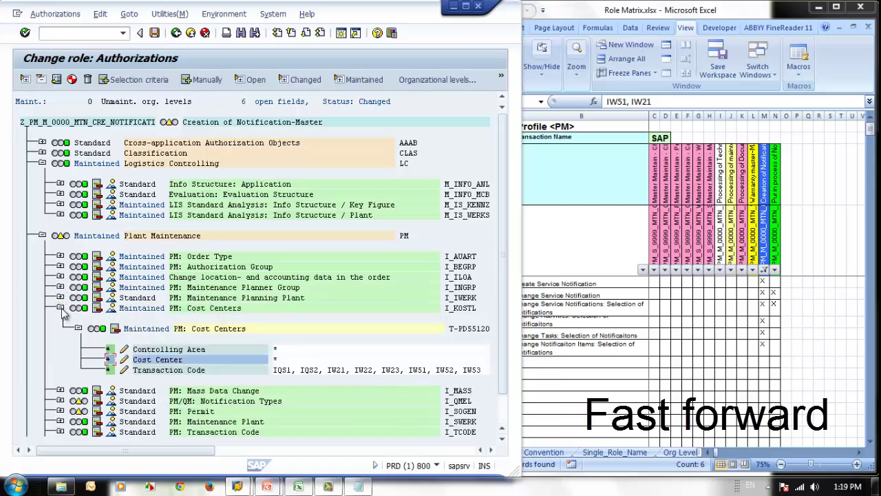
pyautogui.click(61, 307)
pyautogui.click(60, 329)
pyautogui.click(109, 369)
pyautogui.click(61, 328)
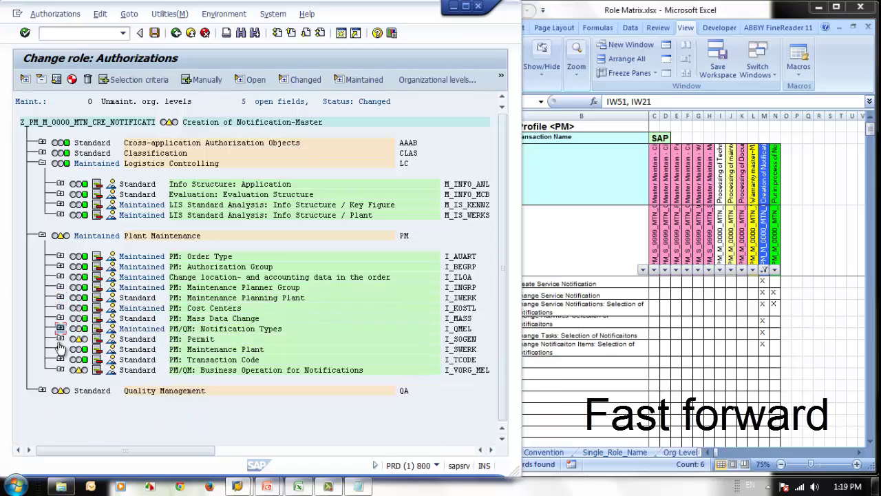
# Step: Assign full authorization to the open fields of PM: Permit and PM/QM: Business Operation for Notifications
pyautogui.click(60, 339)
pyautogui.click(109, 380)
pyautogui.click(61, 339)
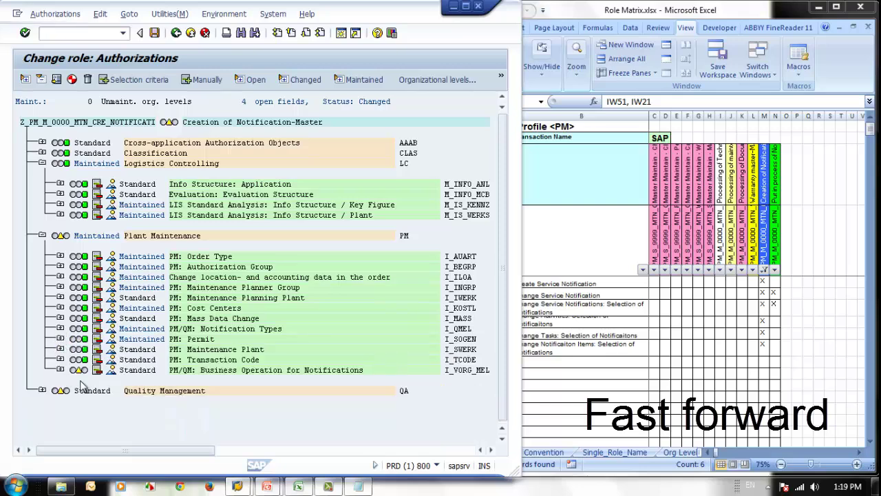
pyautogui.click(60, 370)
pyautogui.click(108, 411)
pyautogui.click(61, 370)
# Step: Under Quality Management, assign full authorization to Code Group and Catalog in Use of Group Codes
pyautogui.click(42, 390)
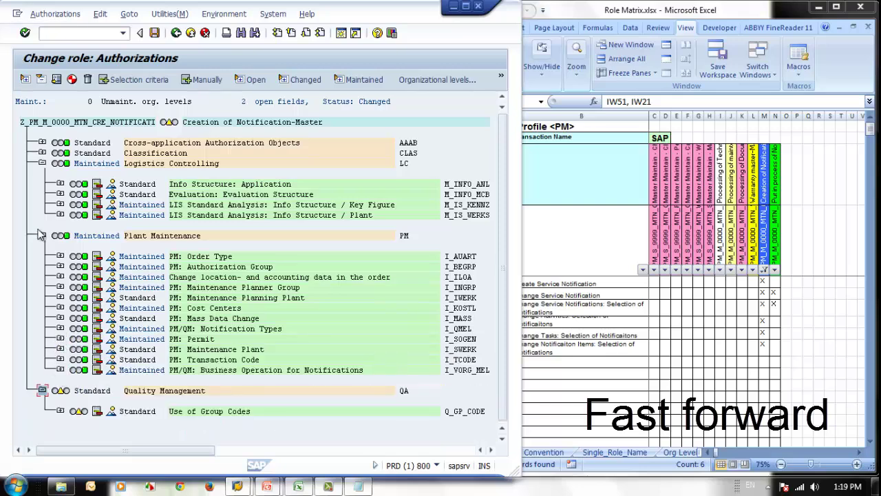
pyautogui.click(42, 235)
pyautogui.click(42, 163)
pyautogui.click(60, 205)
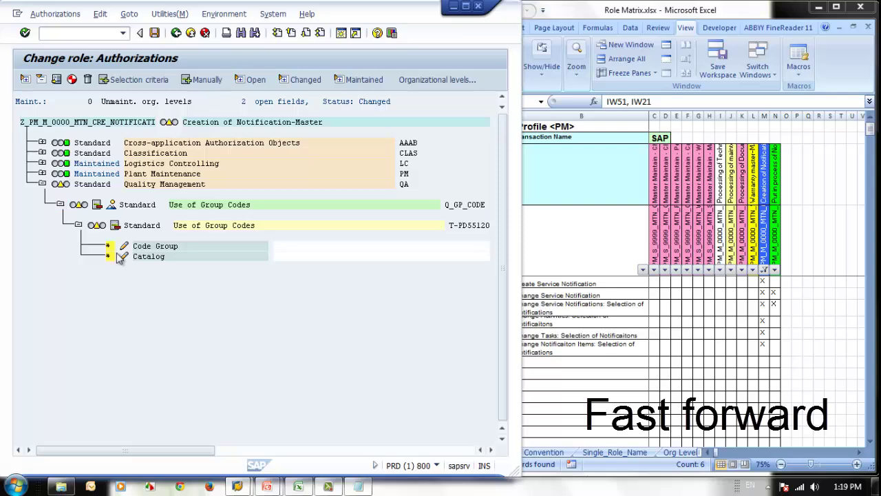
pyautogui.click(108, 246)
pyautogui.click(109, 256)
# Step: Generate the notification creation role's authorization profile with the default profile name and return to the role
pyautogui.click(72, 79)
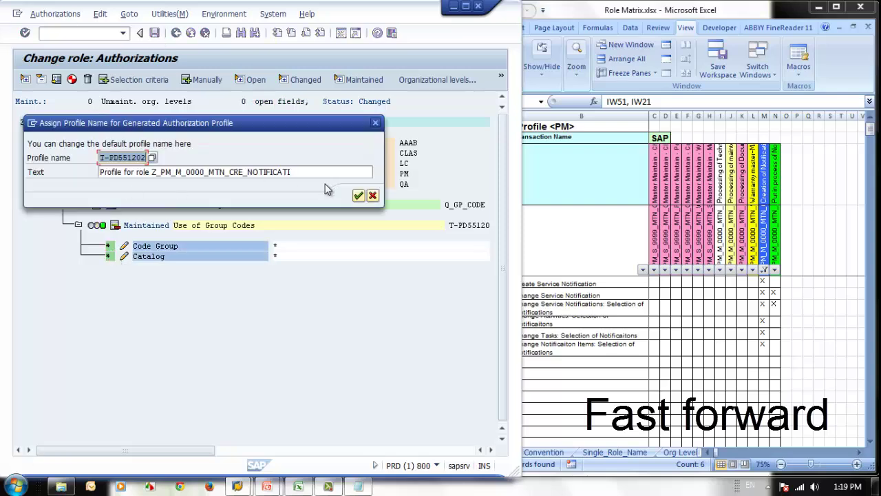
pyautogui.click(358, 195)
pyautogui.click(176, 33)
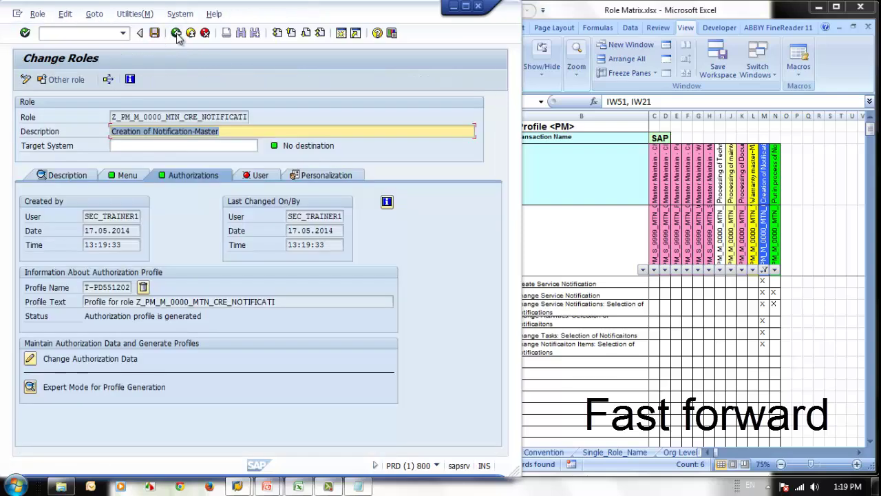
# Step: Copy the role name Z_PM_M_0000_MTN_NOTI_INPR from the matrix and start a new single role with it in Role Maintenance
pyautogui.click(764, 247)
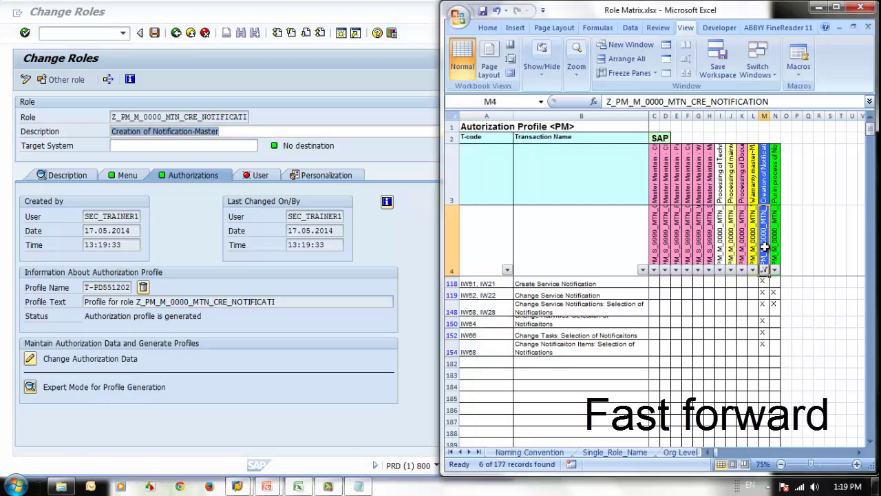
pyautogui.click(775, 244)
pyautogui.doubleClick(776, 244)
pyautogui.click(173, 39)
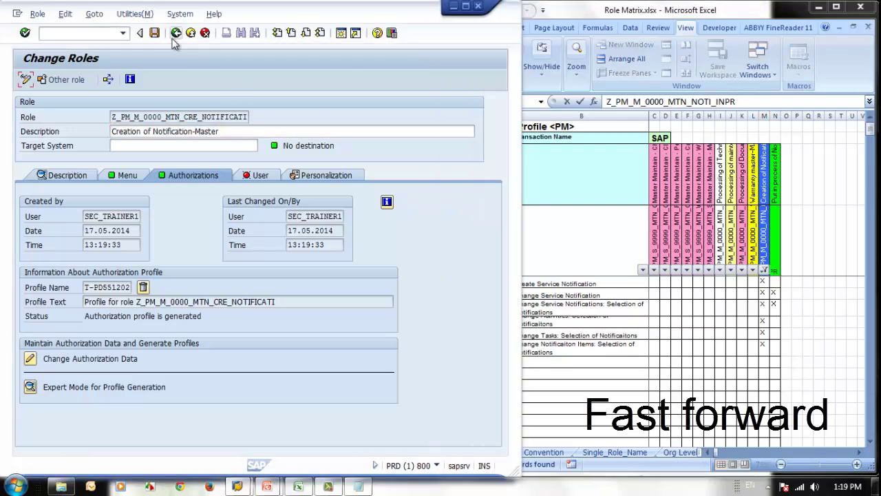
pyautogui.click(176, 33)
pyautogui.hotkey('ctrl', 'v')
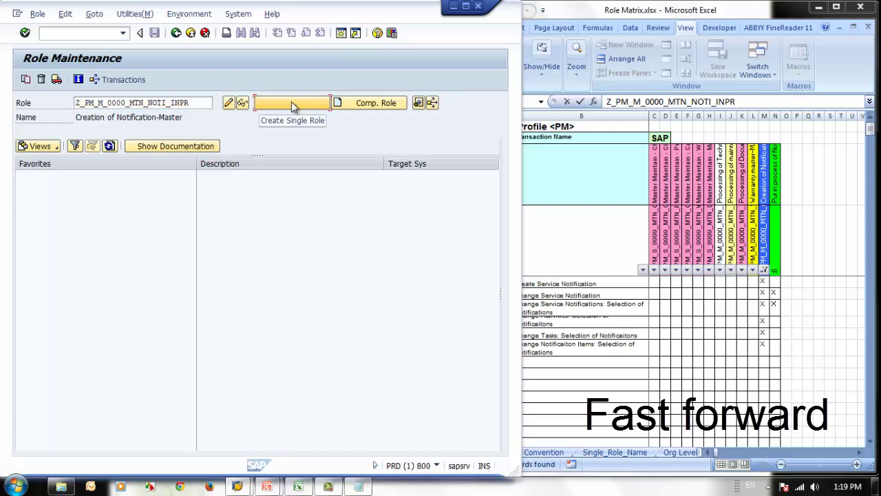
pyautogui.click(291, 102)
# Step: Copy the description Put in process of Notification-Master from the matrix into the new role and save the role
pyautogui.click(803, 209)
pyautogui.click(776, 181)
pyautogui.moveTo(755, 102); pyautogui.dragTo(130, 108)
pyautogui.hotkey('ctrl', 'c')
pyautogui.click(141, 131)
pyautogui.hotkey('ctrl', 'v')
pyautogui.click(123, 175)
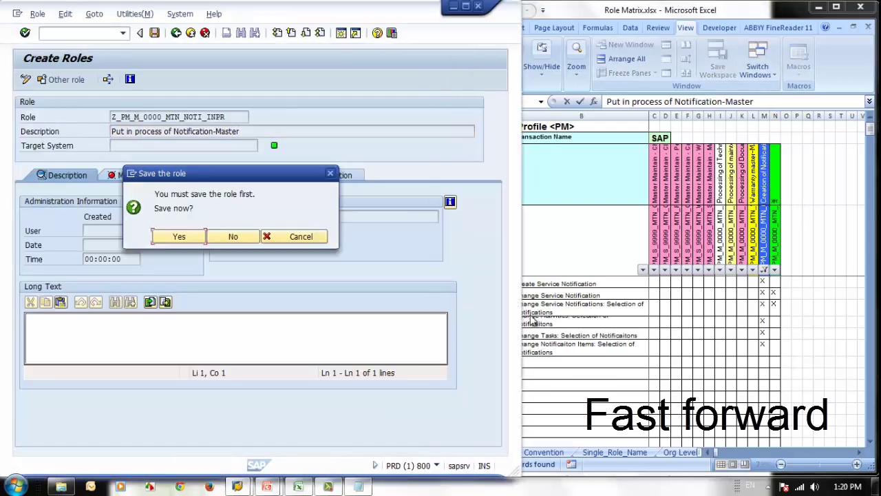
pyautogui.click(184, 240)
# Step: Clear the Creation of Notification filter in the Excel matrix and show only the X rows of the Put in process of Notification column
pyautogui.click(693, 314)
pyautogui.click(606, 308)
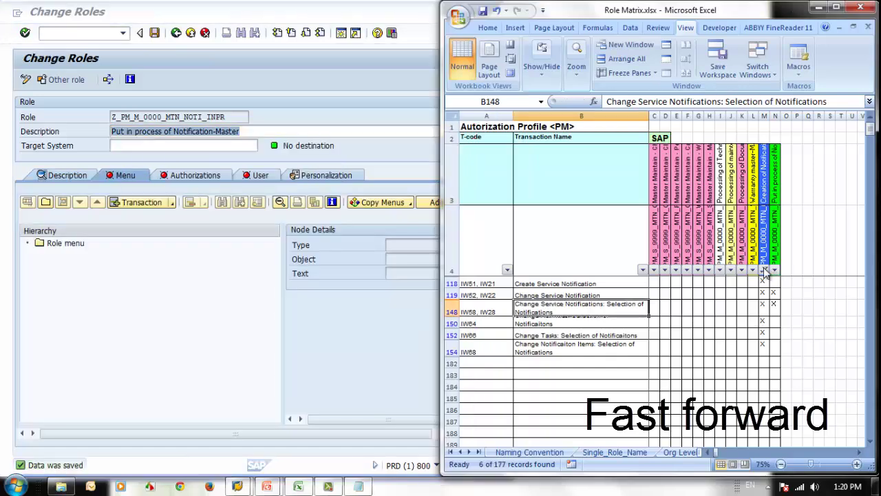
pyautogui.click(774, 270)
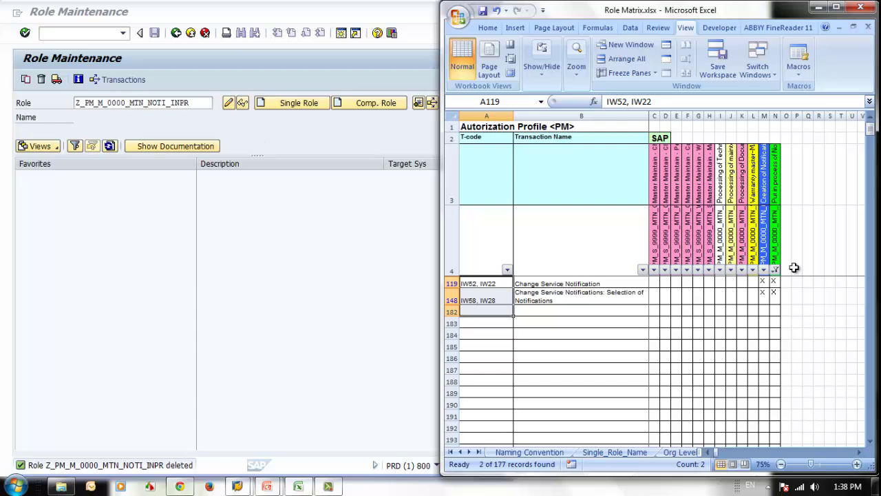
# Step: Copy the role name Z_PM_M_0000_MTN_NOTI_INPR from the Excel matrix again and start a new single role with it in SAP Role Maintenance
pyautogui.click(777, 233)
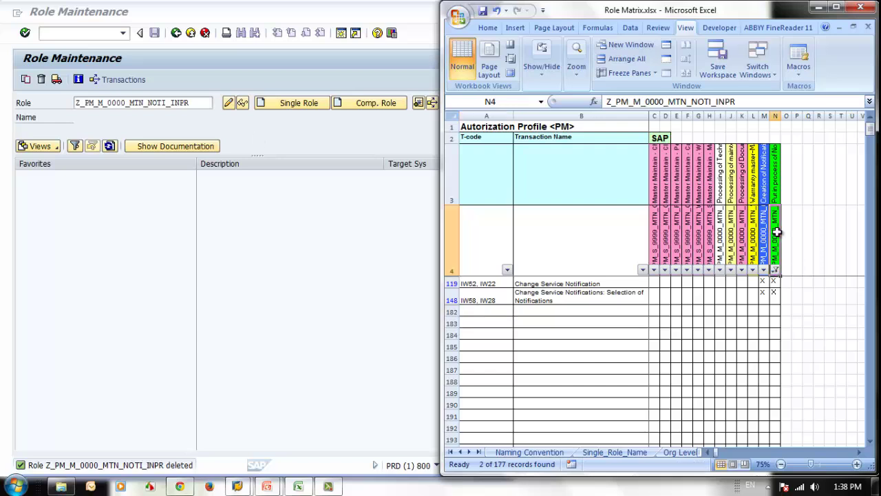
pyautogui.moveTo(768, 101); pyautogui.dragTo(422, 82)
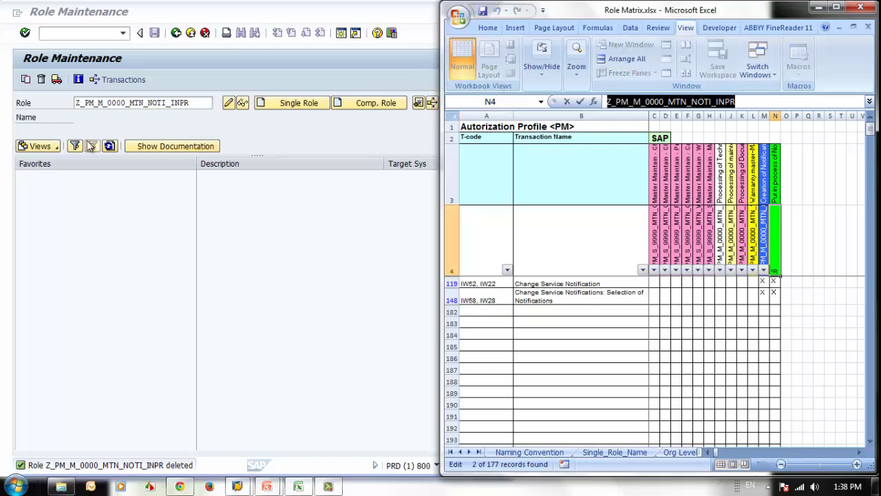
pyautogui.moveTo(197, 103); pyautogui.dragTo(75, 117)
pyautogui.hotkey('ctrl', 'v')
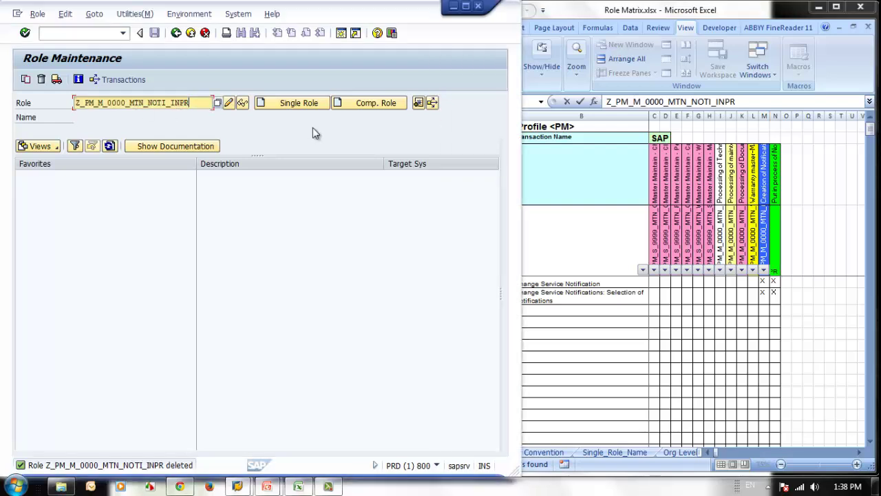
pyautogui.click(304, 105)
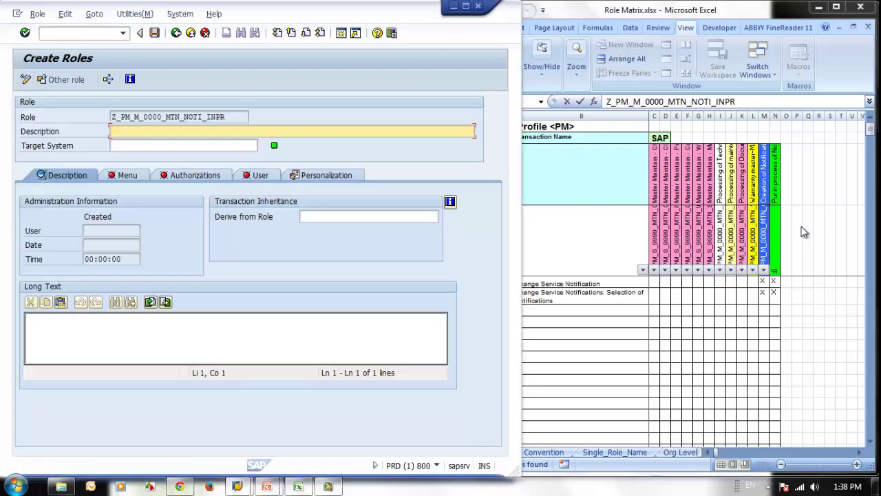
# Step: Copy the description Put in process of Notification-Master from the matrix into the new role, then save the role and open its menu
pyautogui.click(776, 196)
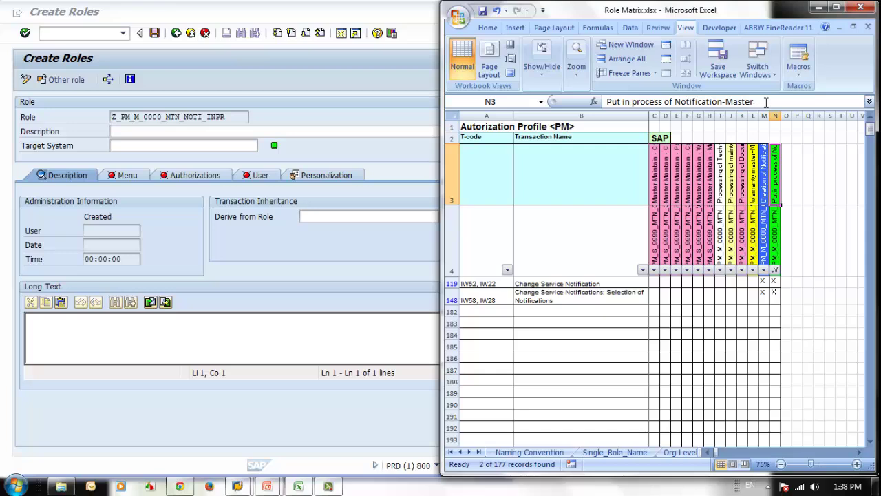
pyautogui.moveTo(755, 101); pyautogui.dragTo(525, 82)
pyautogui.click(177, 130)
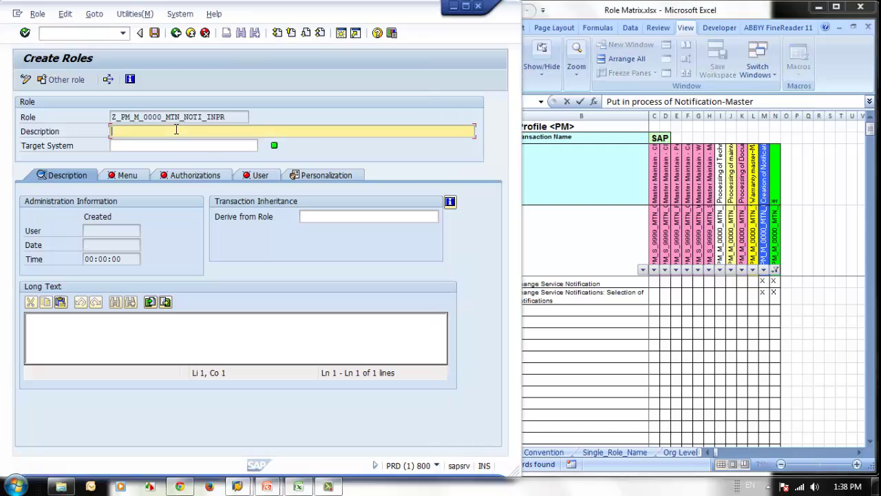
pyautogui.hotkey('ctrl', 'v')
pyautogui.click(131, 176)
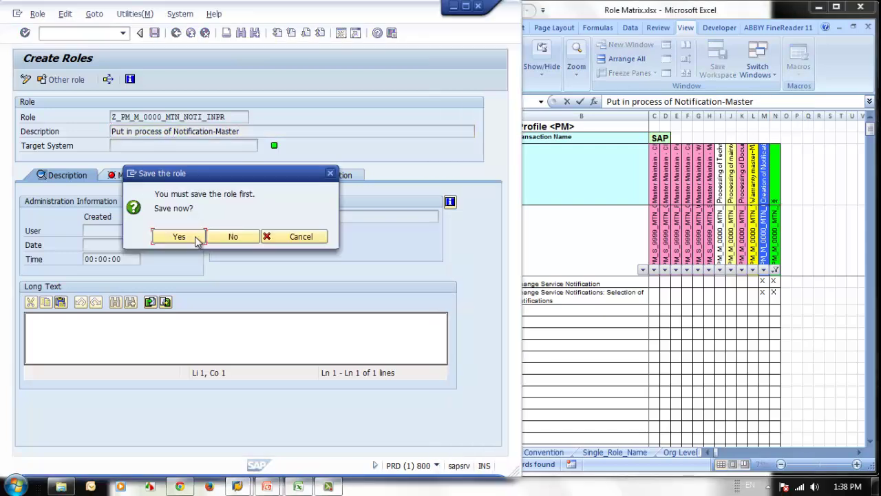
pyautogui.click(197, 237)
# Step: Copy the filtered T-code cells IW52, IW22 and IW58, IW28 from the matrix and paste them into a new Notepad file
pyautogui.click(561, 303)
pyautogui.click(528, 297)
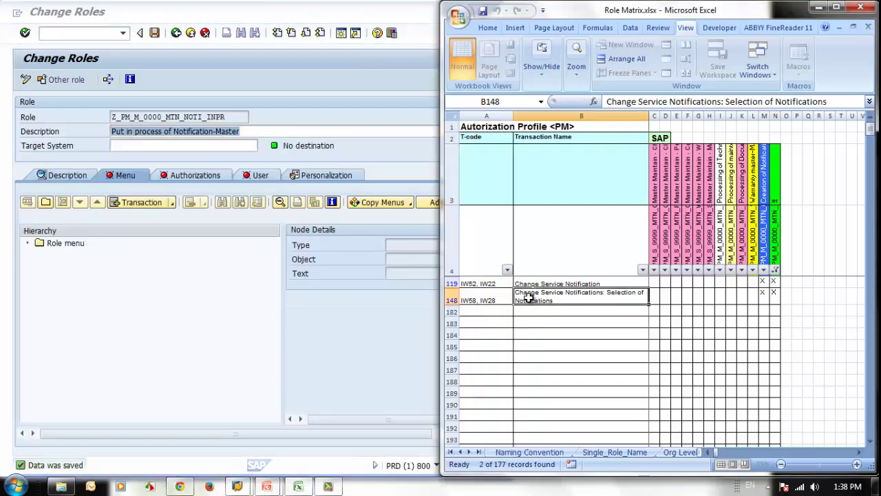
pyautogui.moveTo(482, 283); pyautogui.dragTo(485, 301)
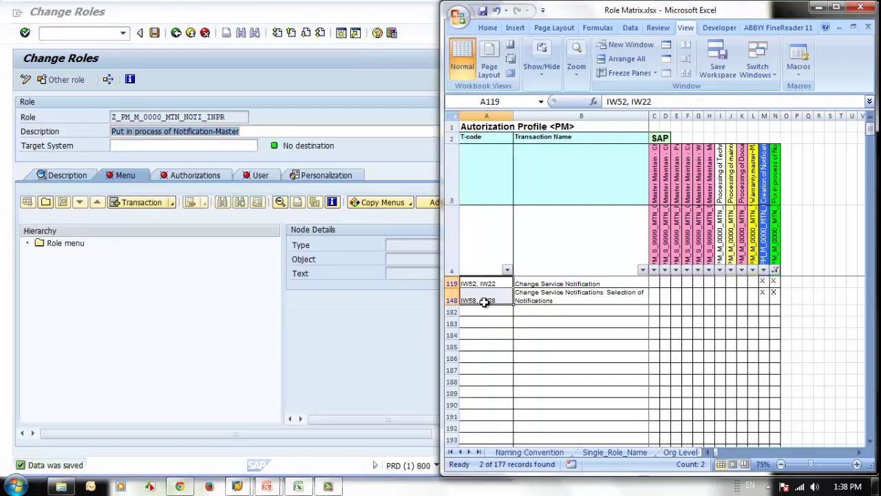
pyautogui.hotkey('ctrl', 'c')
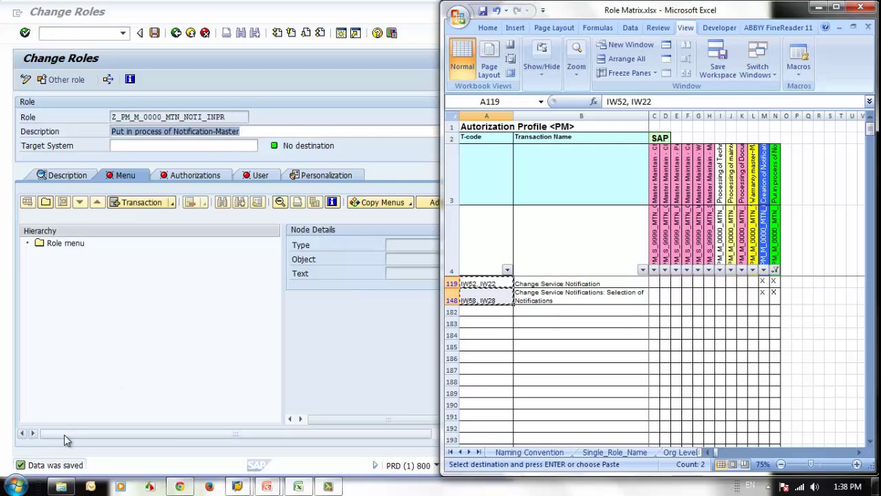
pyautogui.click(7, 488)
pyautogui.click(46, 286)
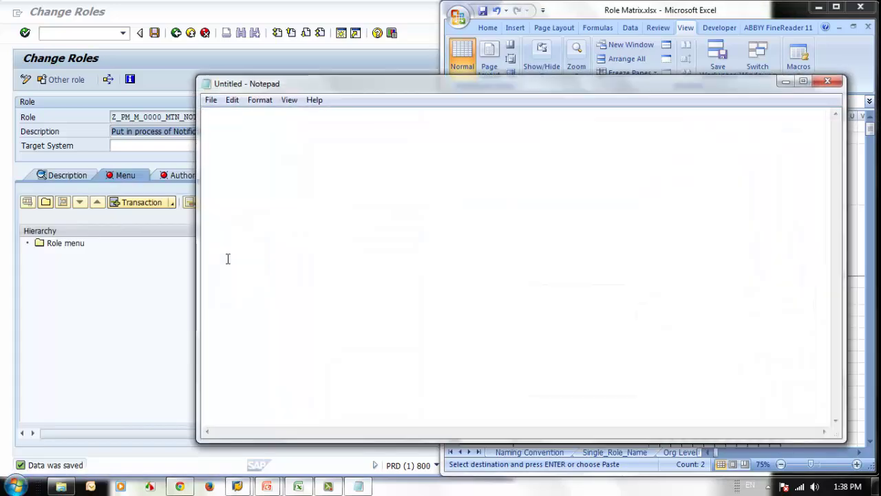
pyautogui.hotkey('ctrl', 'v')
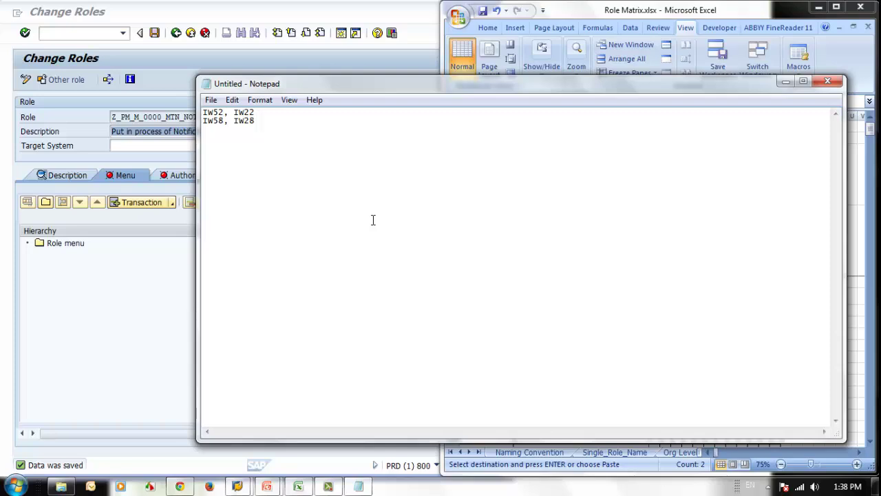
# Step: Split the codes in Notepad into one per line, IW52, IW22, IW58 and IW28, and copy the list
pyautogui.press('Return')
pyautogui.press('Down')
pyautogui.press('Right')
pyautogui.press('Right')
pyautogui.press('Right')
pyautogui.press('Right')
pyautogui.press('Delete')
pyautogui.press('Delete')
pyautogui.press('Return')
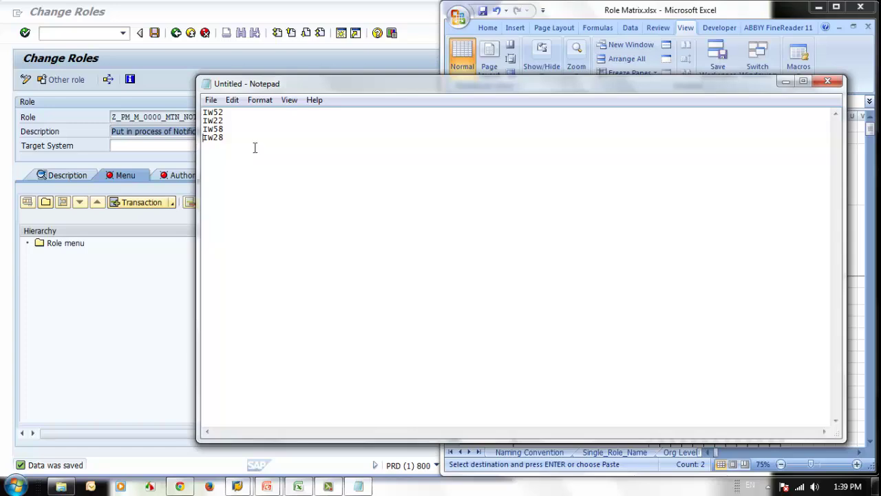
pyautogui.moveTo(255, 148); pyautogui.dragTo(153, 92)
pyautogui.hotkey('ctrl', 'c')
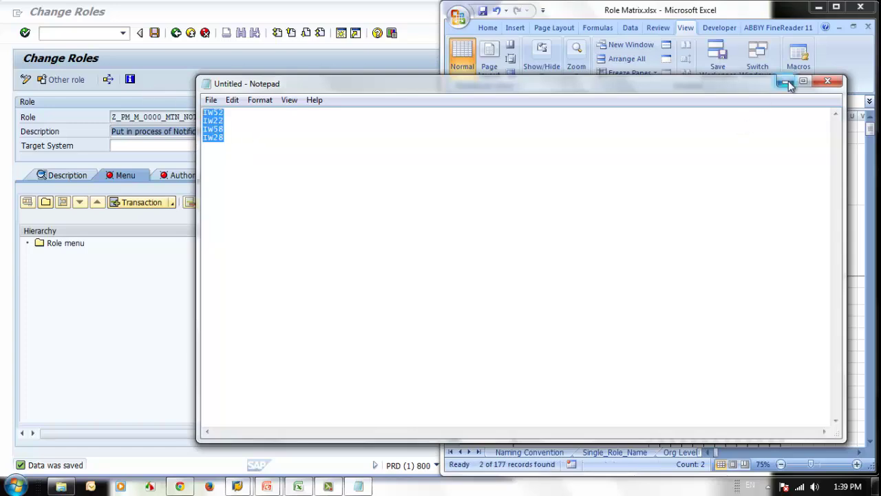
pyautogui.click(785, 82)
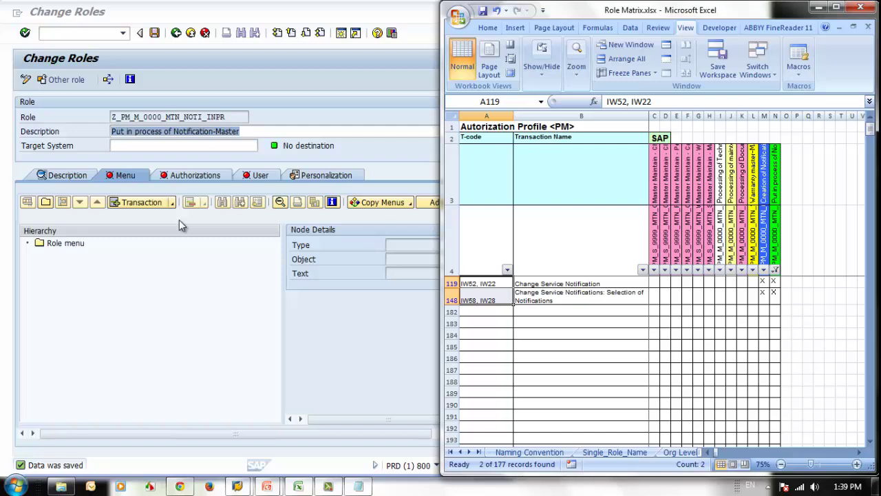
# Step: Assign the transactions IW52, IW22, IW58 and IW28 to the role menu
pyautogui.click(143, 202)
pyautogui.click(142, 202)
pyautogui.write('IW52 IW22 IW58 IW28')
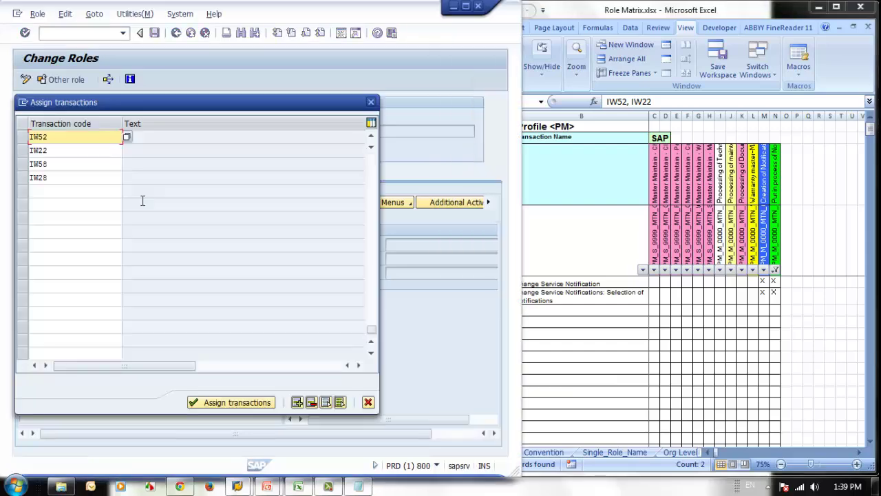
pyautogui.click(228, 403)
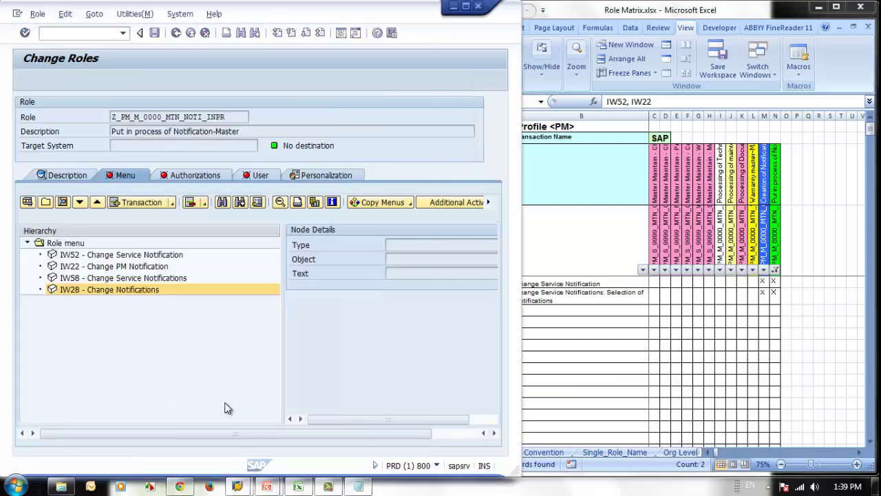
# Step: Open the role's authorization data, saving the role first, and save full authorization for all its organizational levels
pyautogui.click(195, 175)
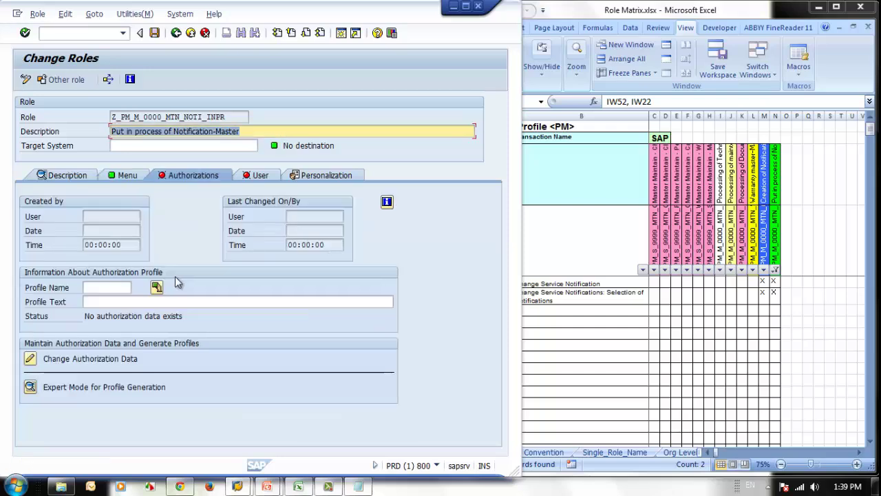
pyautogui.click(30, 358)
pyautogui.press('Return')
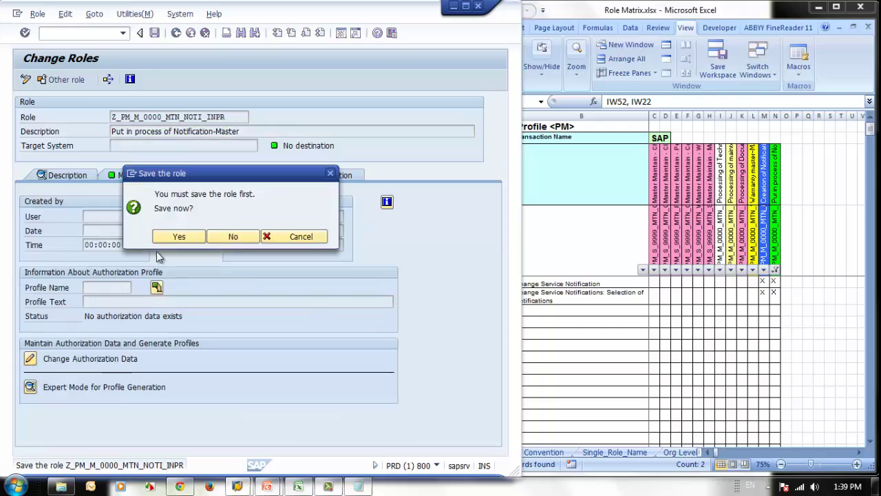
pyautogui.click(365, 442)
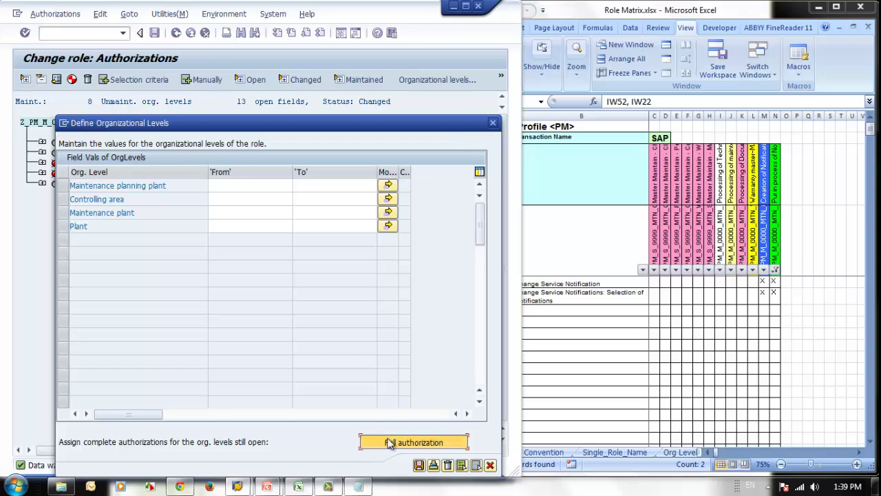
pyautogui.click(419, 466)
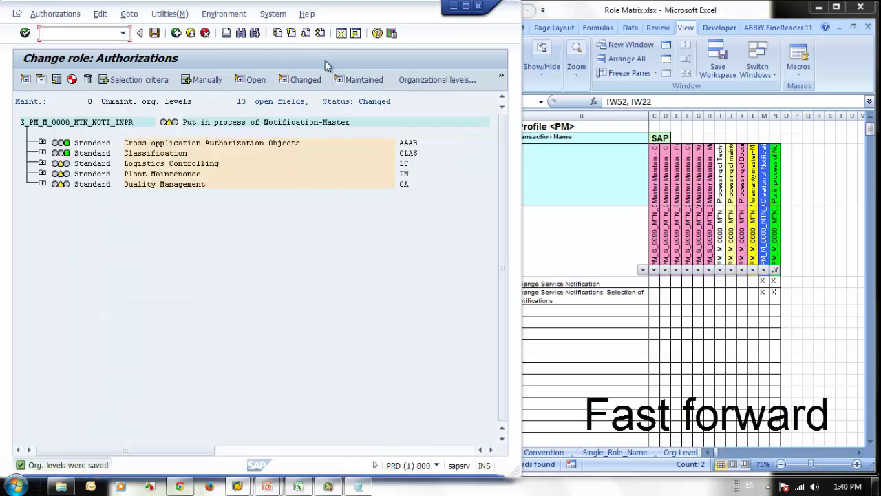
# Step: Expand Logistics Controlling and fill the open Key Figure and Plant fields of LIS Standard Analysis with full authorization (*)
pyautogui.click(42, 163)
pyautogui.click(60, 194)
pyautogui.click(60, 266)
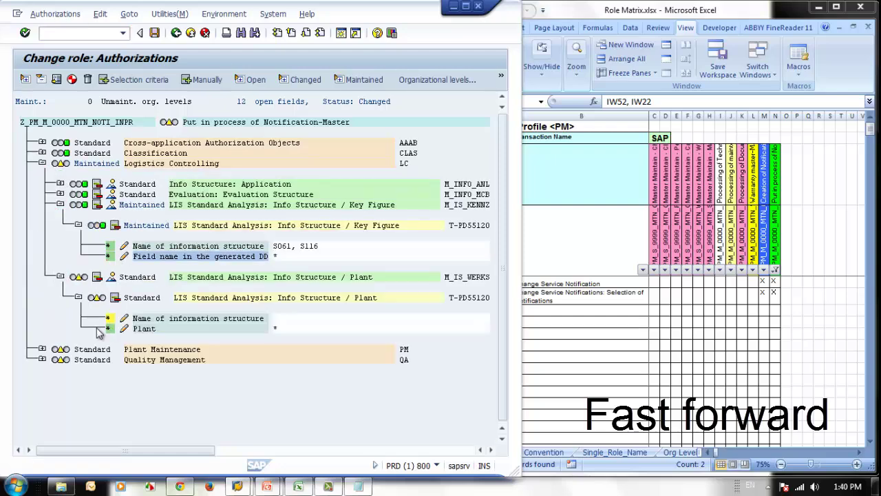
# Step: Give full authorization (*) to the open Order Type and Authorization Group fields under Plant Maintenance and collapse the finished objects
pyautogui.click(42, 339)
pyautogui.click(61, 297)
pyautogui.click(111, 339)
pyautogui.click(61, 369)
pyautogui.click(110, 411)
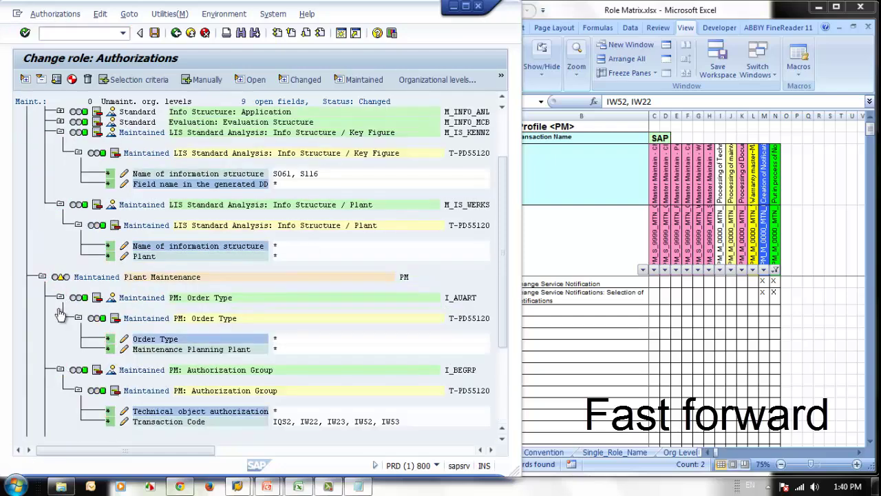
pyautogui.click(61, 297)
pyautogui.click(60, 307)
pyautogui.click(61, 205)
pyautogui.click(60, 121)
pyautogui.click(61, 122)
pyautogui.click(60, 132)
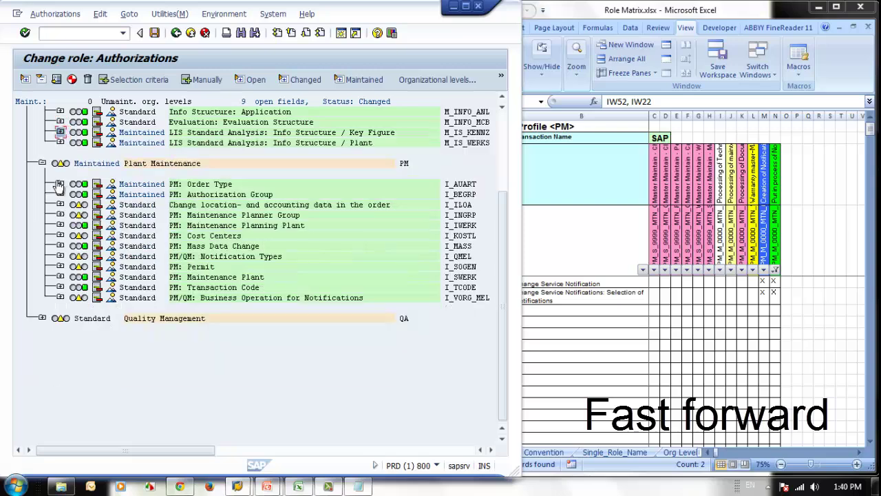
# Step: Give full authorization (*) to the open fields for location and accounting data in the order, Maintenance Planner Group and Cost Centers
pyautogui.click(60, 205)
pyautogui.click(108, 246)
pyautogui.click(61, 204)
pyautogui.click(61, 214)
pyautogui.click(109, 256)
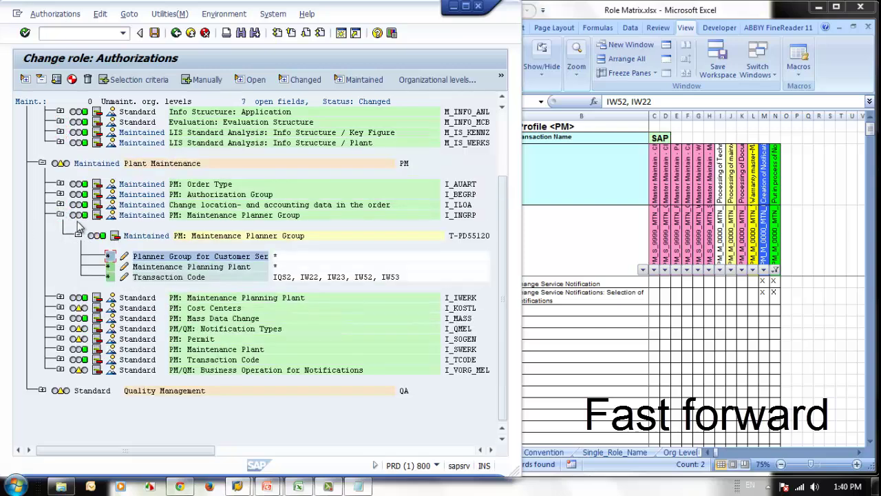
pyautogui.click(61, 214)
pyautogui.click(61, 235)
pyautogui.click(108, 285)
pyautogui.click(61, 236)
# Step: Give full authorization (*) to the open fields of PM/QM Notification Types and PM Permit, collapsing both objects
pyautogui.click(61, 256)
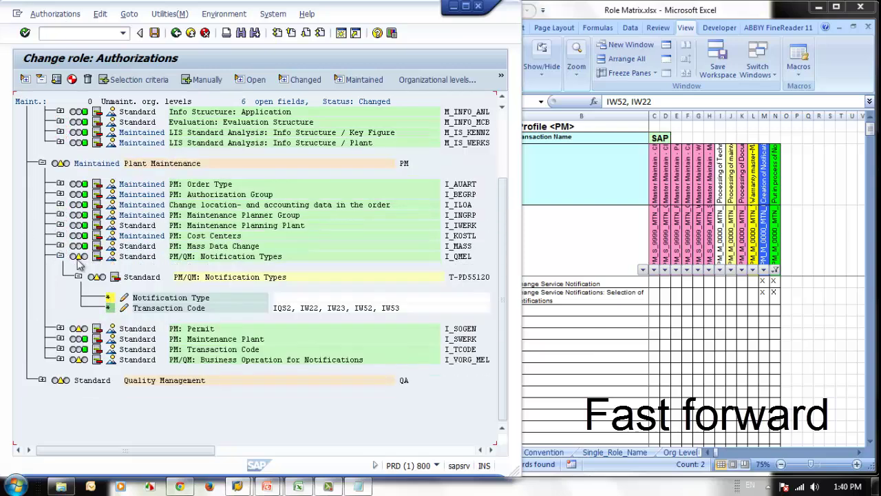
pyautogui.click(108, 297)
pyautogui.click(61, 256)
pyautogui.click(60, 266)
pyautogui.click(108, 305)
pyautogui.click(60, 266)
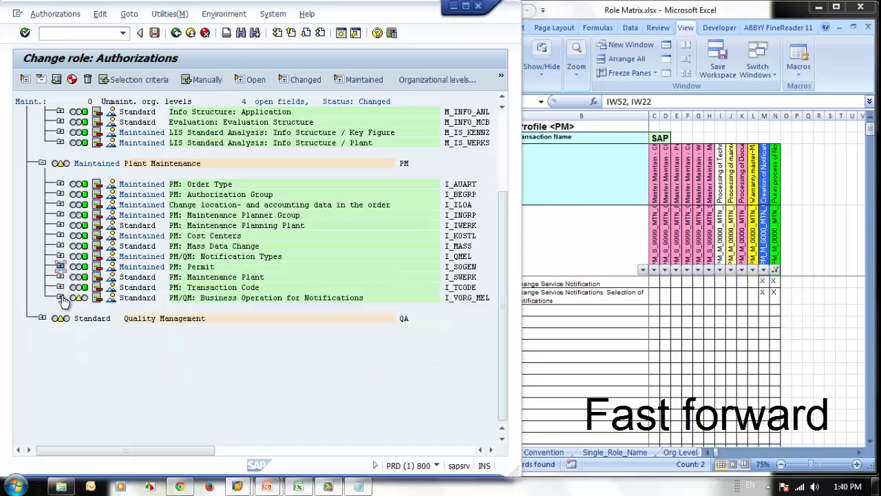
# Step: Give full authorization (*) to Business Operation for Notifications and to Use of Group Codes under Quality Management
pyautogui.click(60, 298)
pyautogui.click(110, 349)
pyautogui.click(42, 370)
pyautogui.click(61, 390)
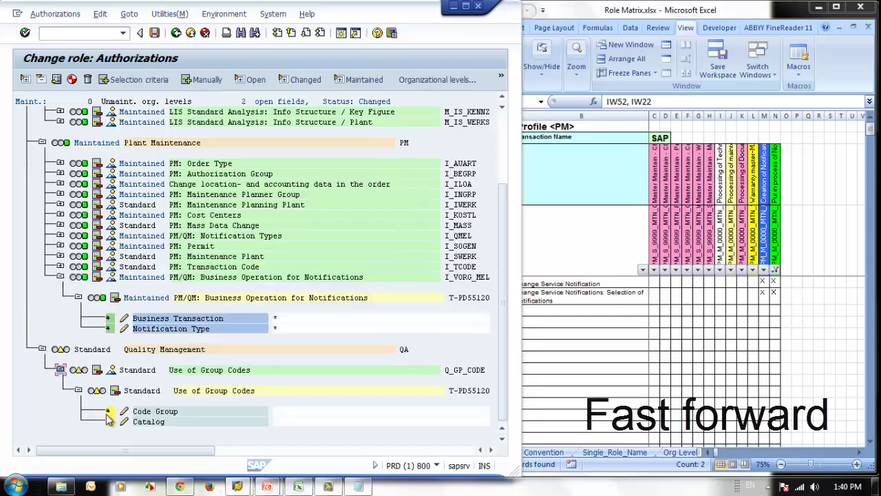
pyautogui.click(108, 421)
# Step: Generate the Z_PM_M_0000_MTN_NOTI_INPR authorization profile with the default profile name
pyautogui.click(71, 80)
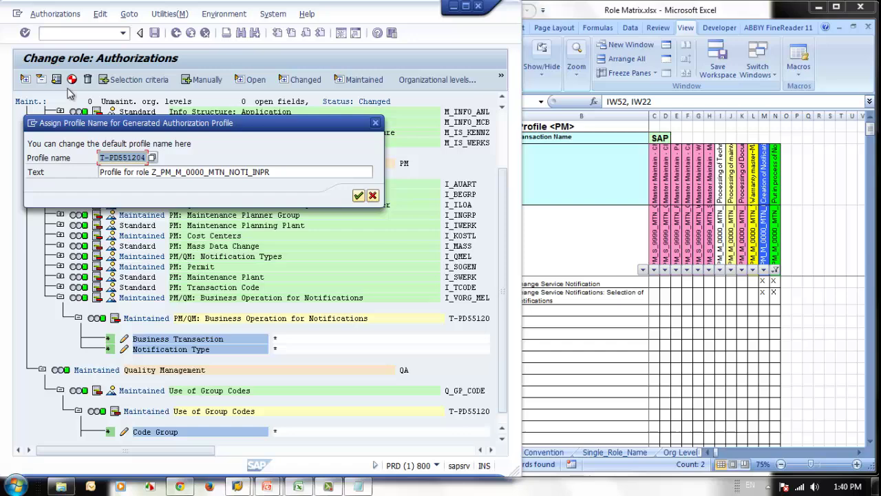
pyautogui.click(358, 196)
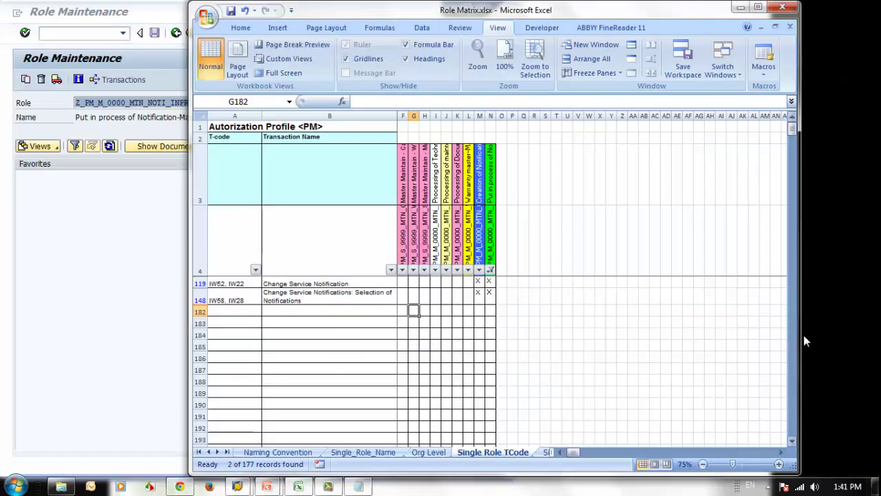
# Step: Examine the 9999 single roles, 0000 master roles and plant-specific derived role names on the Single Roles Org Level sheet of Role Matrix.xlsx
pyautogui.hotkey('ctrl', 'pagedown')
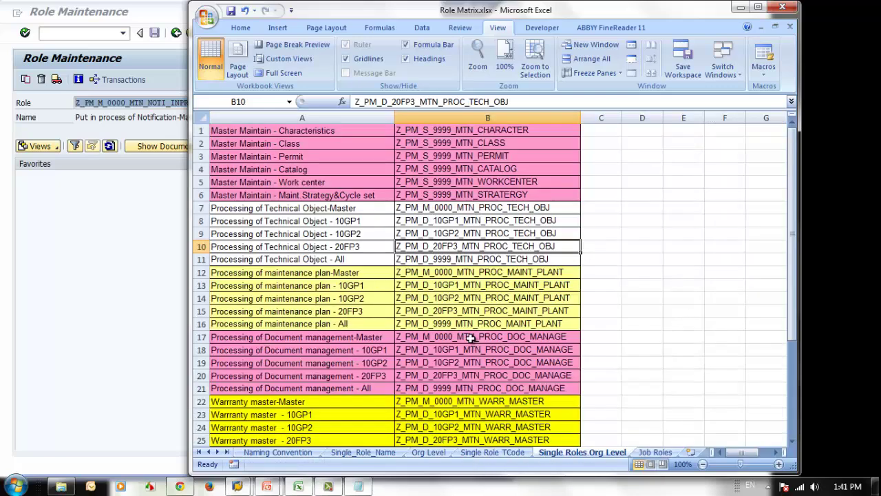
pyautogui.click(459, 302)
pyautogui.click(451, 235)
pyautogui.click(465, 196)
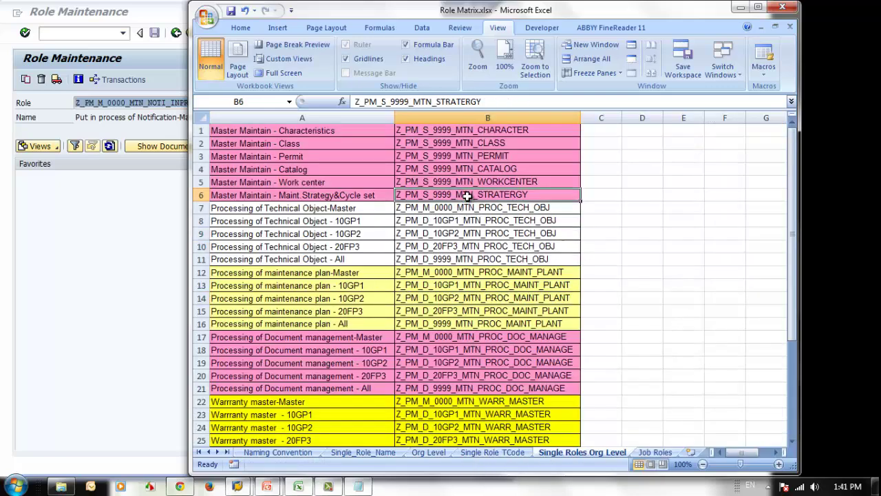
pyautogui.click(470, 157)
pyautogui.click(438, 221)
pyautogui.click(439, 205)
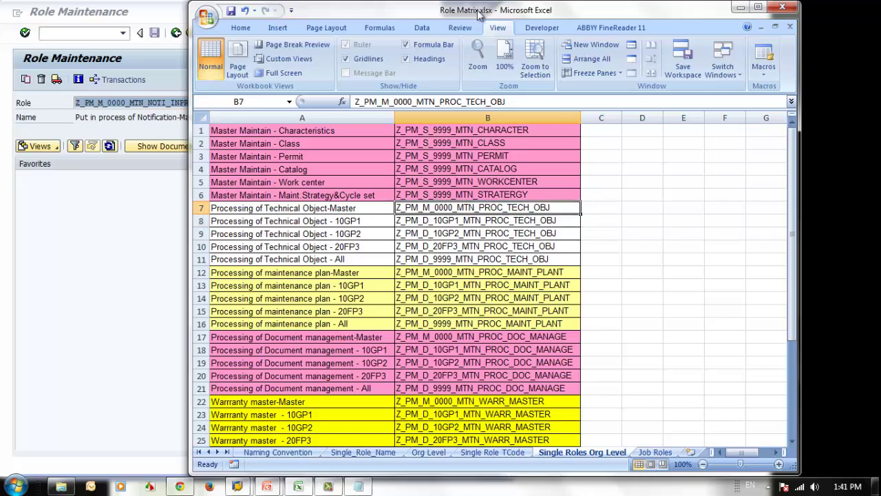
pyautogui.moveTo(483, 12); pyautogui.dragTo(614, 12)
pyautogui.moveTo(580, 194); pyautogui.dragTo(588, 129)
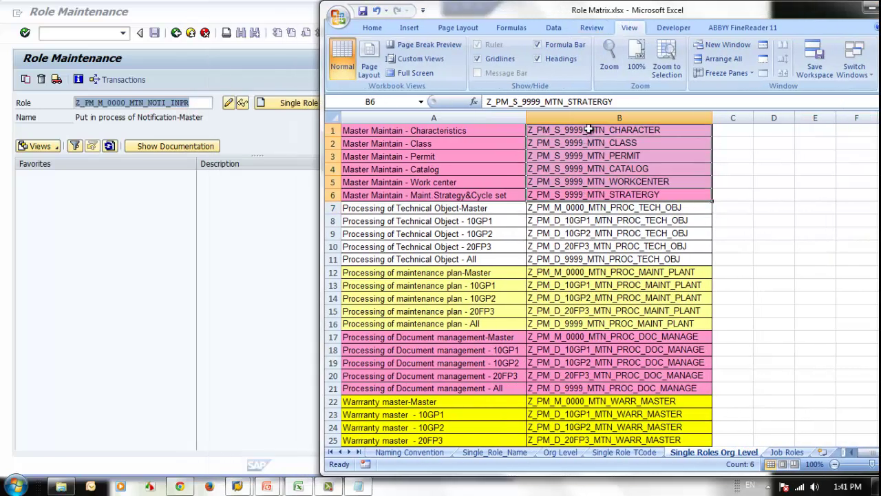
pyautogui.click(560, 220)
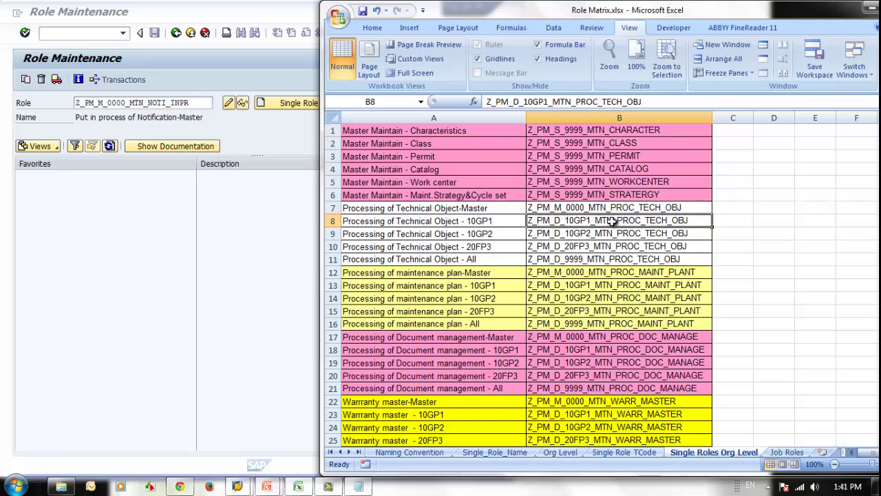
# Step: Start creating single role Z_PM_D_10GP1_MTN_PROC_TECH_OBJ, copying its name from the Single Roles Org Level sheet of Role Matrix.xlsx
pyautogui.click(69, 203)
pyautogui.click(618, 222)
pyautogui.doubleClick(673, 103)
pyautogui.hotkey('ctrl', 'c')
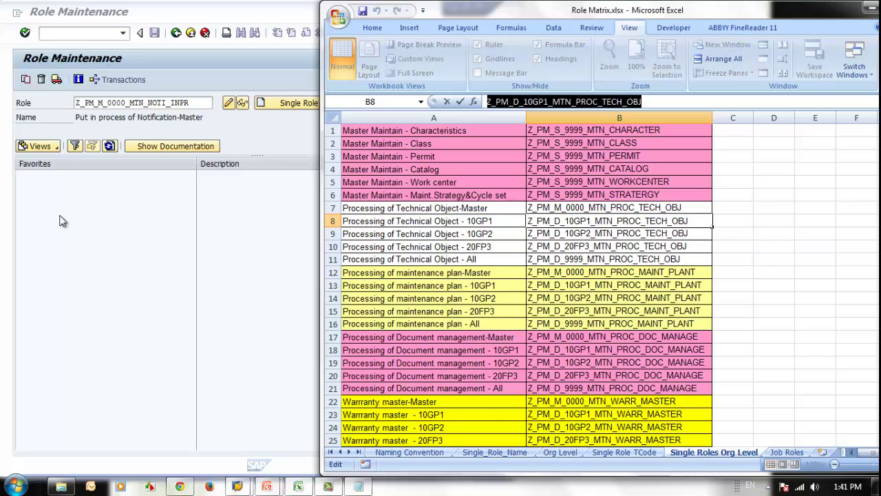
pyautogui.click(60, 220)
pyautogui.doubleClick(138, 103)
pyautogui.hotkey('ctrl', 'v')
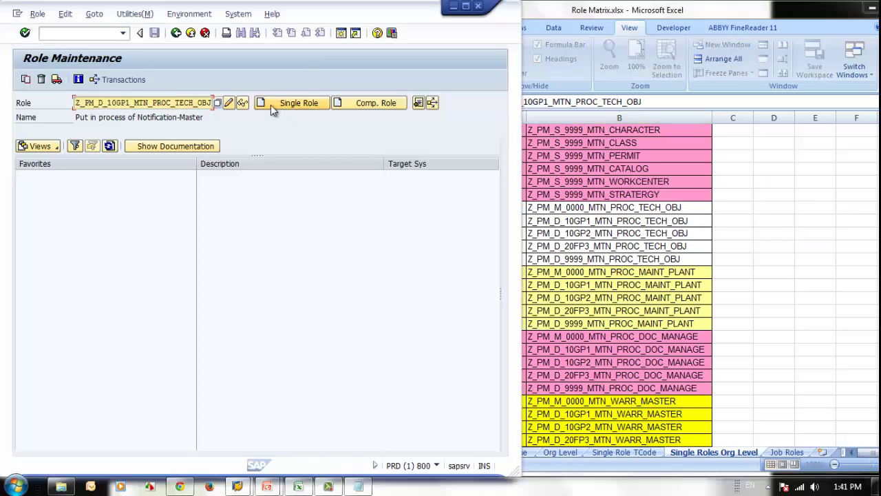
pyautogui.click(271, 105)
# Step: Derive the 10GP1 technical object role from master role Z_PM_M_0000_MTN_PROC_TECH_OBJ and save it
pyautogui.click(621, 234)
pyautogui.click(619, 207)
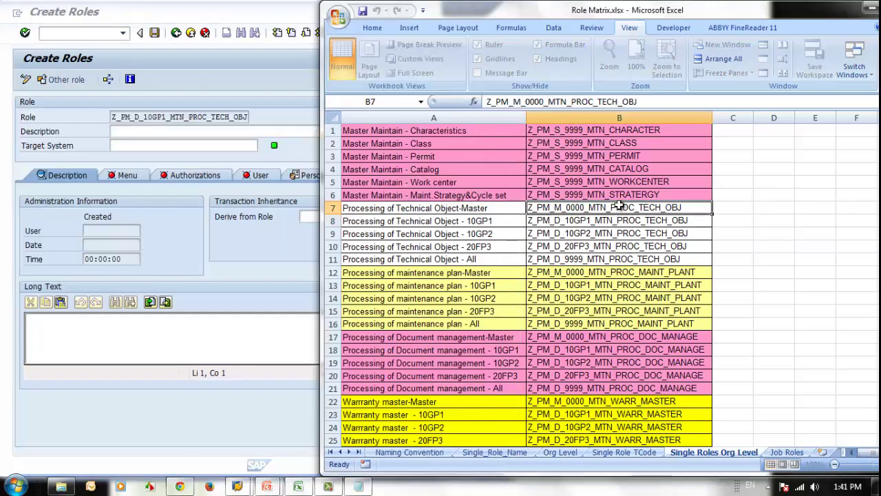
pyautogui.doubleClick(658, 103)
pyautogui.click(122, 237)
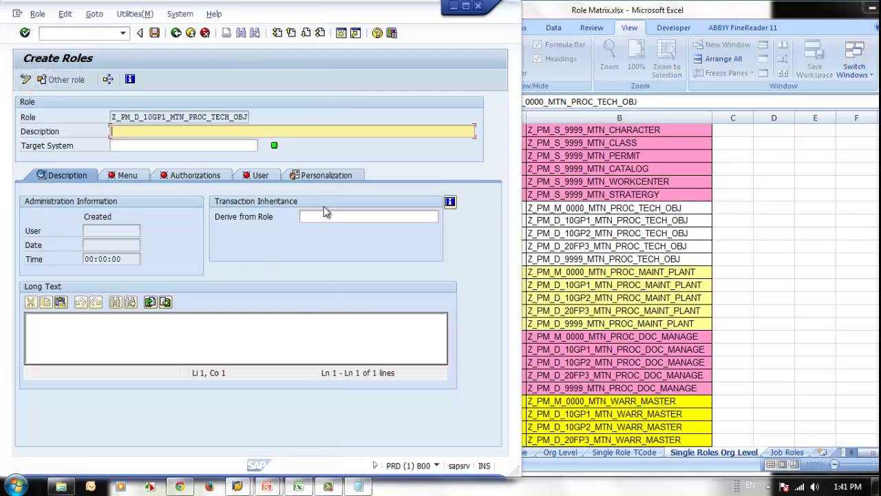
pyautogui.click(326, 215)
pyautogui.hotkey('ctrl', 'v')
pyautogui.press('Return')
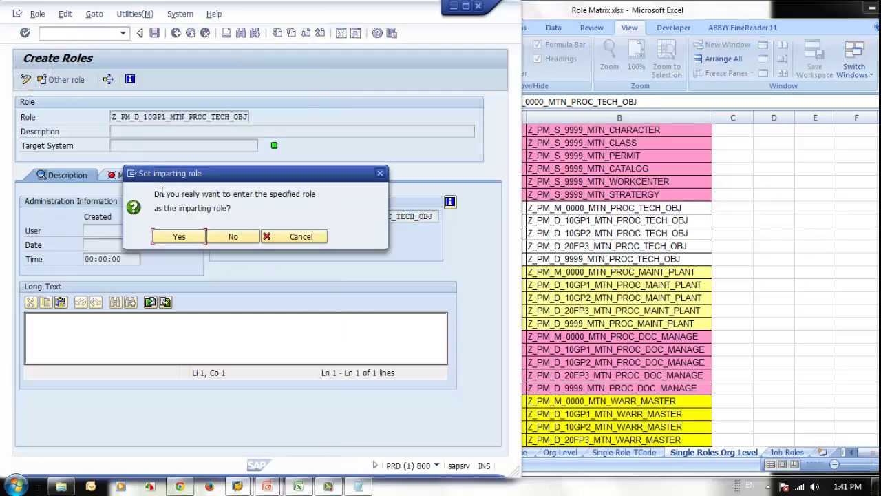
pyautogui.click(196, 237)
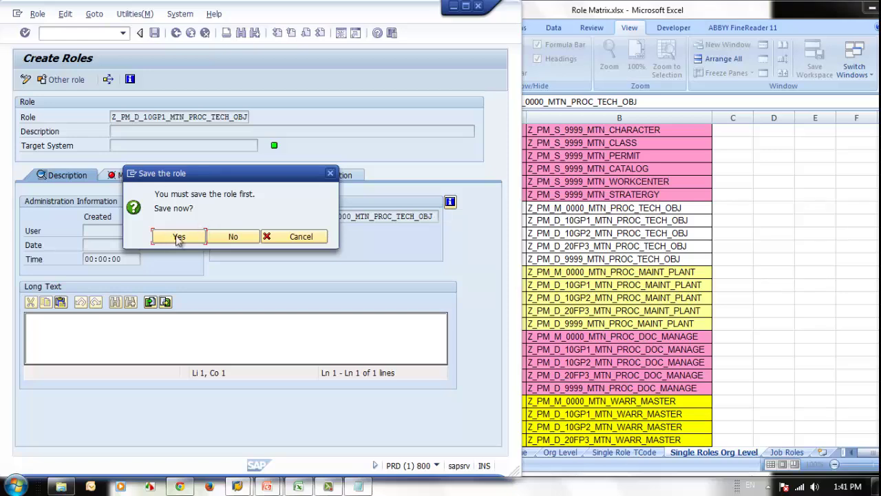
pyautogui.click(178, 238)
# Step: Open the 10GP1 role's authorization data and bring up the Org Level sheet of Role Matrix.xlsx beside the organizational levels dialog
pyautogui.click(120, 175)
pyautogui.click(189, 175)
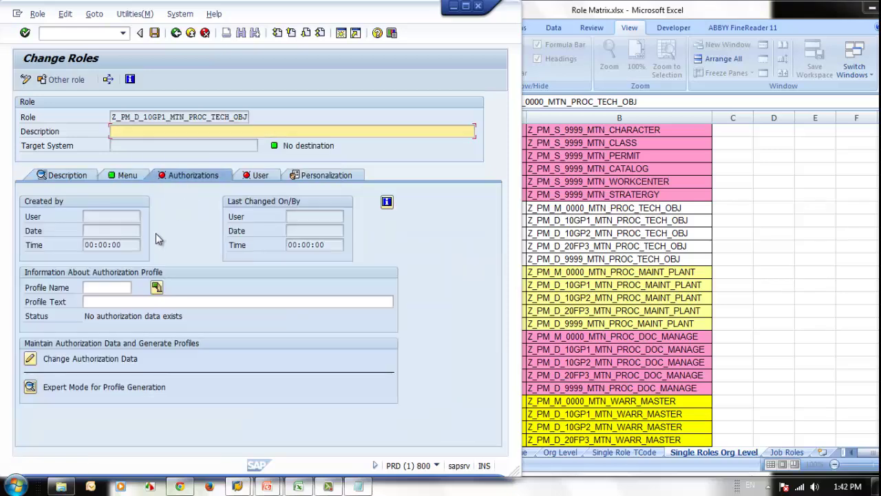
pyautogui.click(38, 361)
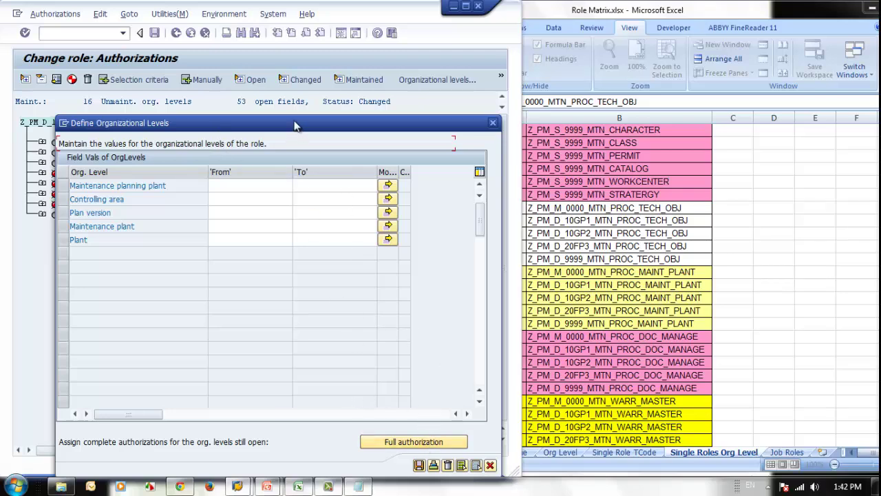
pyautogui.moveTo(294, 126); pyautogui.dragTo(261, 125)
pyautogui.click(647, 262)
pyautogui.press('Return')
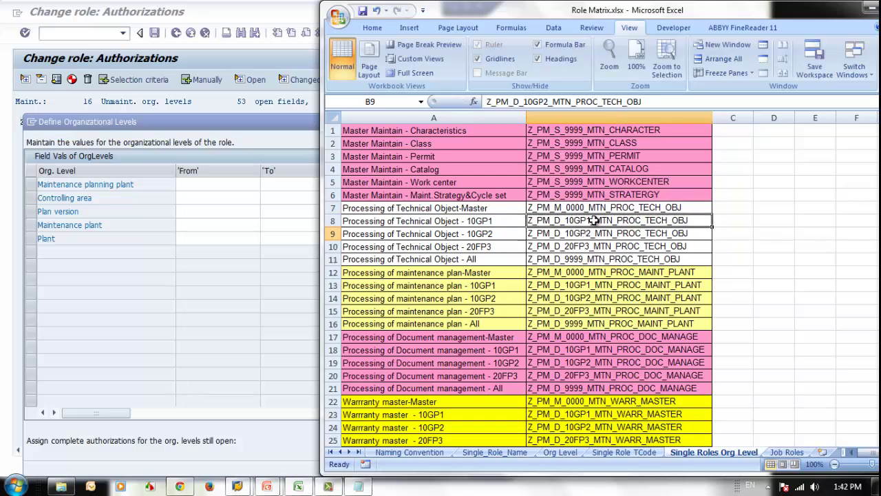
pyautogui.click(559, 452)
pyautogui.moveTo(571, 22); pyautogui.dragTo(740, 21)
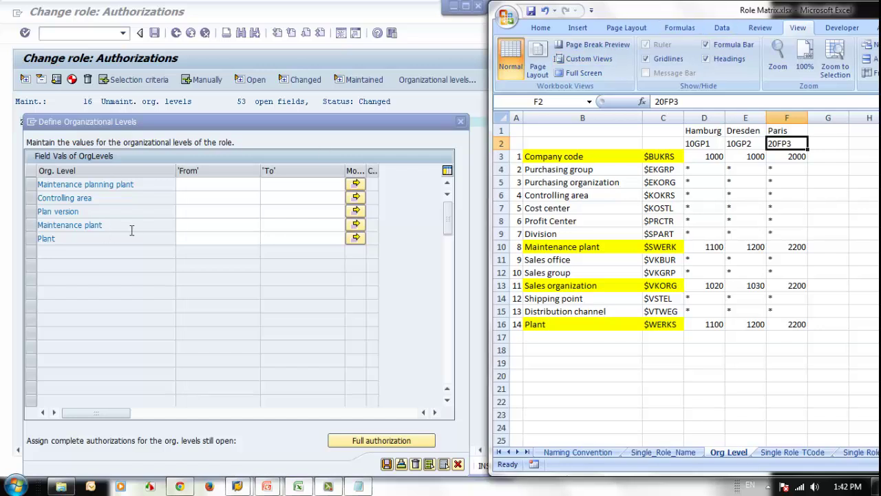
# Step: Set Maintenance planning plant, Controlling area and Plan version to *, and Maintenance plant and Plant to 1100, saving the organizational levels
pyautogui.click(204, 181)
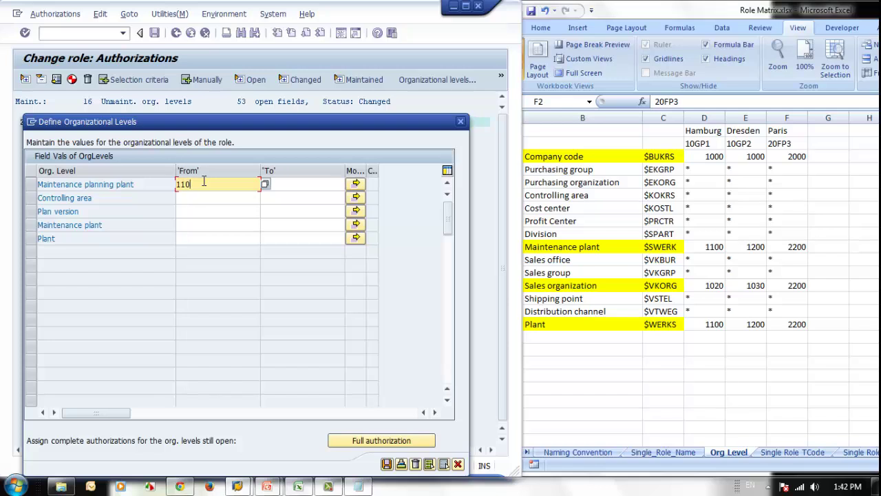
pyautogui.click(217, 201)
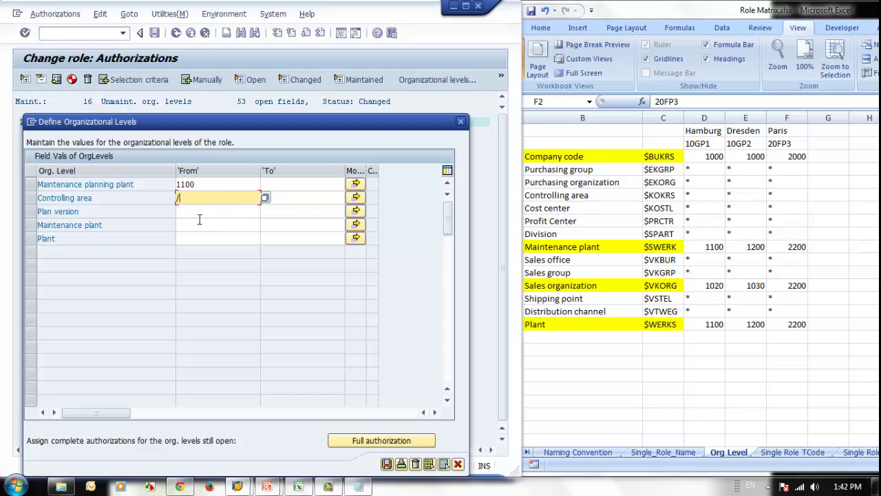
pyautogui.write('*')
pyautogui.click(199, 210)
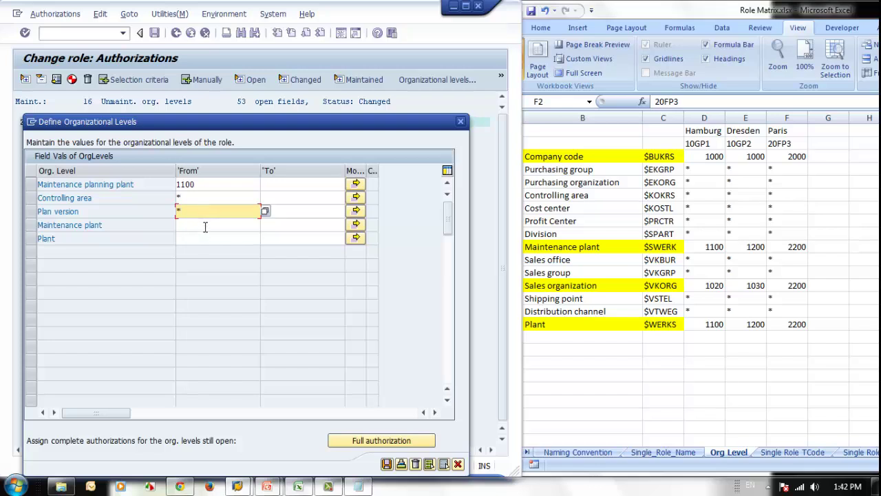
pyautogui.click(205, 227)
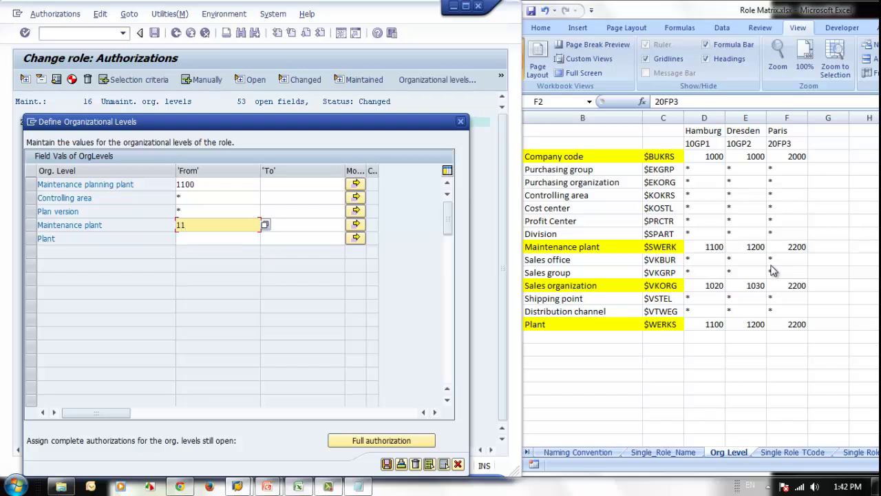
pyautogui.click(212, 238)
pyautogui.write('1')
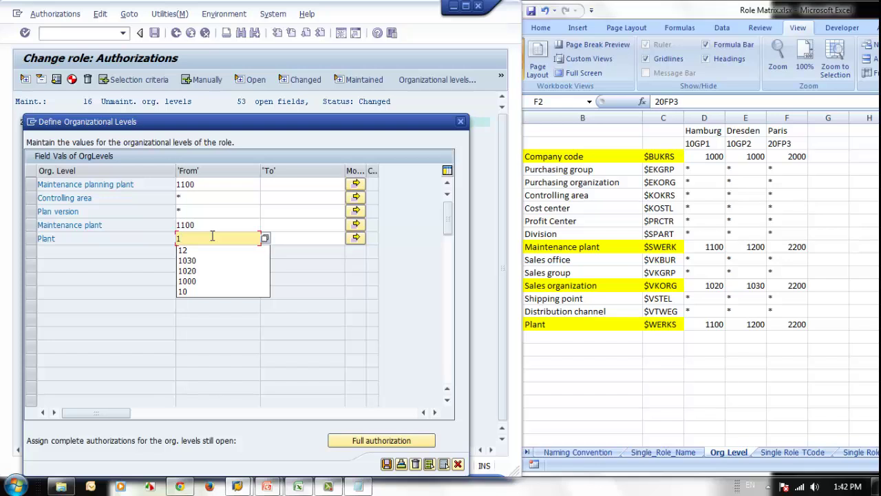
pyautogui.write('100')
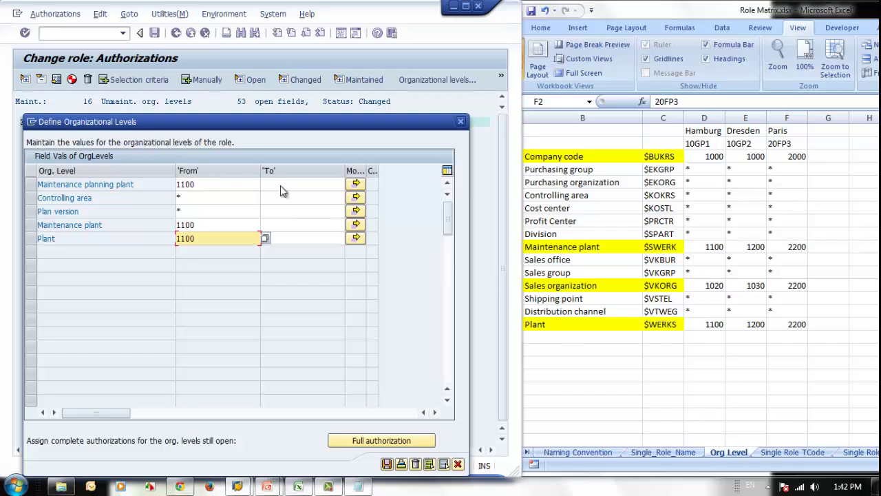
pyautogui.moveTo(197, 184); pyautogui.dragTo(58, 162)
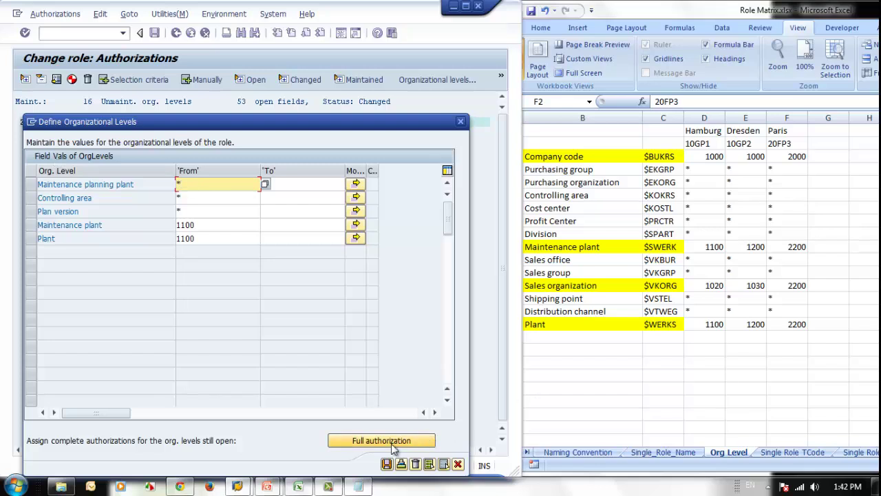
pyautogui.click(387, 464)
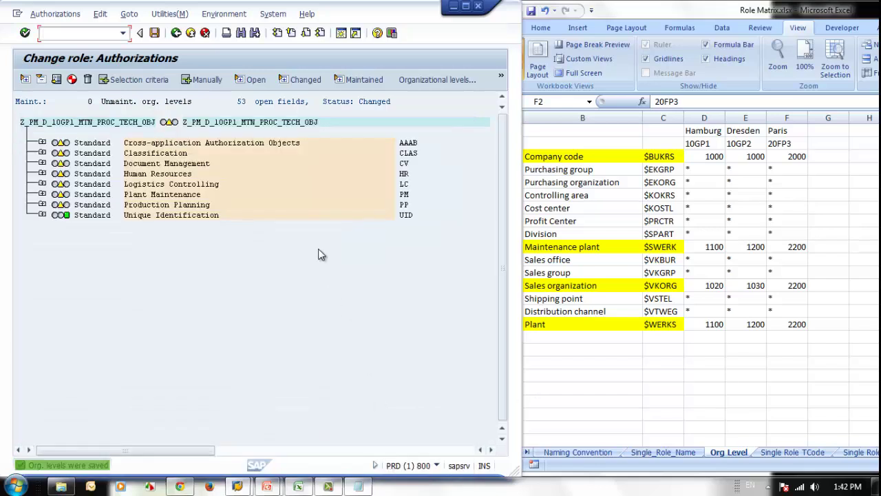
# Step: Save and generate the Z_PM_D_10GP1_MTN_PROC_TECH_OBJ authorization profile with the default profile name, and return to Role Maintenance
pyautogui.click(154, 34)
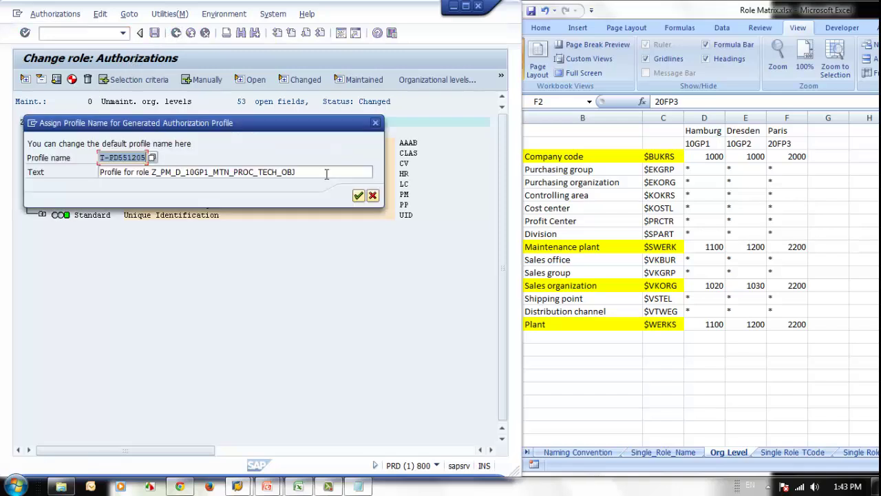
pyautogui.click(355, 198)
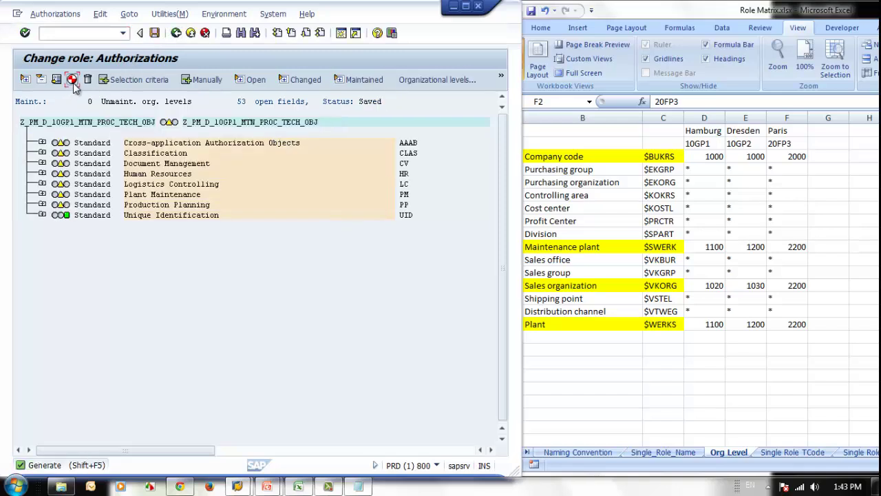
pyautogui.click(72, 80)
pyautogui.click(328, 177)
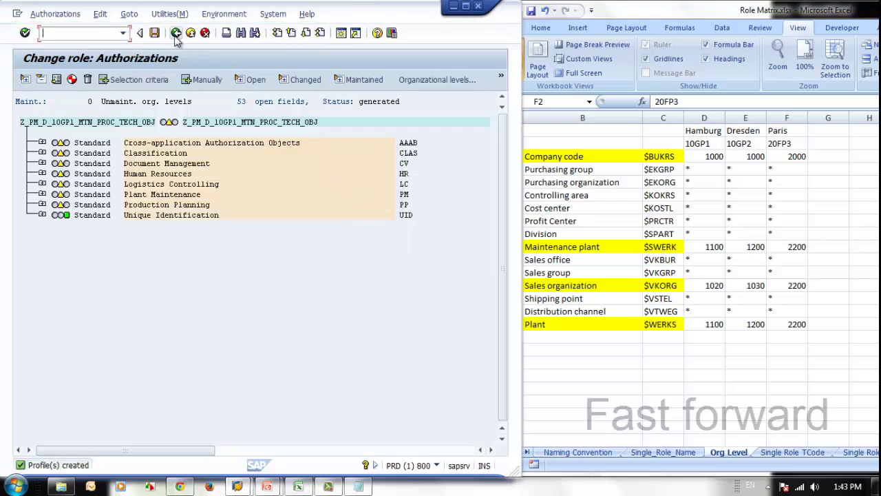
pyautogui.click(176, 34)
pyautogui.click(176, 33)
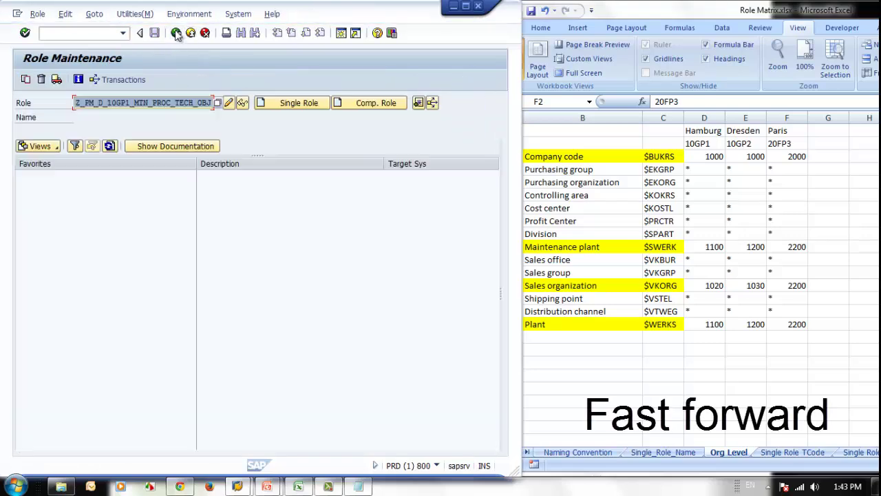
# Step: Start creating single role Z_PM_D_10GP2_MTN_PROC_TECH_OBJ, taking its name from the Single Roles Org Level sheet
pyautogui.click(730, 449)
pyautogui.click(859, 452)
pyautogui.click(771, 233)
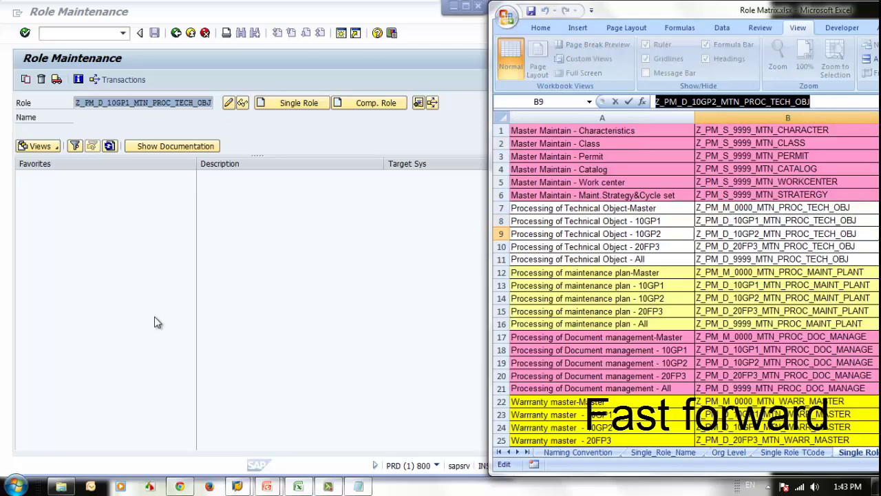
pyautogui.click(124, 101)
pyautogui.moveTo(77, 103); pyautogui.dragTo(316, 123)
pyautogui.write('Z_PM_D_10GP2_MTN_PROC_TECH_OBJ')
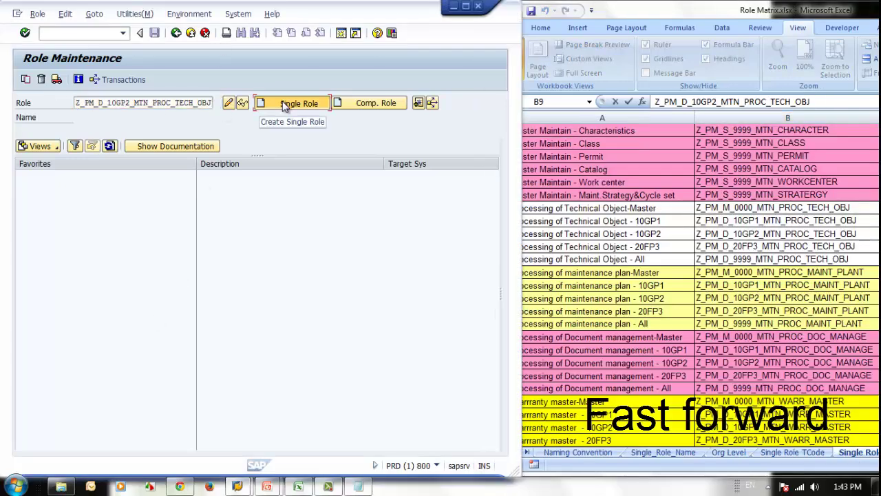
pyautogui.click(286, 105)
# Step: Give the 10GP2 role the description "Processing of Technical Object - 10GP2" copied from the role matrix
pyautogui.click(777, 245)
pyautogui.click(661, 222)
pyautogui.click(662, 237)
pyautogui.moveTo(810, 102); pyautogui.dragTo(652, 103)
pyautogui.hotkey('ctrl', 'c')
pyautogui.click(190, 132)
pyautogui.hotkey('ctrl', 'v')
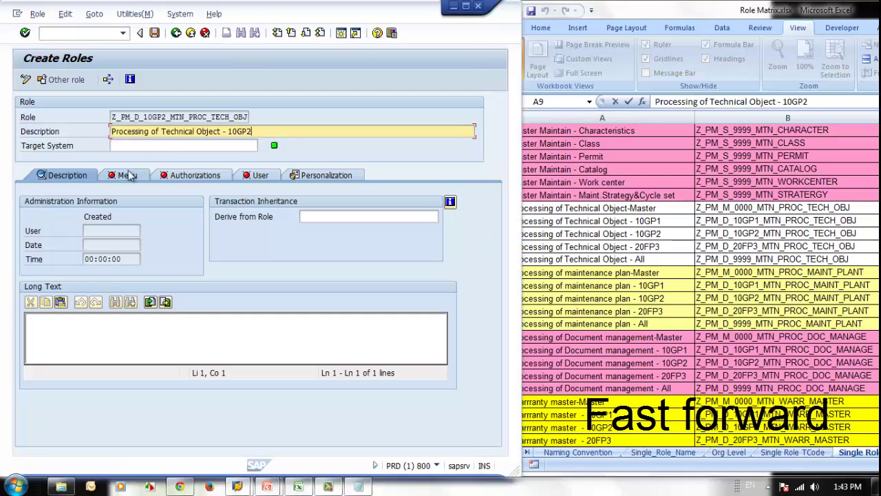
# Step: Derive the 10GP2 technical object role from master role Z_PM_M_0000_MTN_PROC_TECH_OBJ and save it
pyautogui.click(787, 208)
pyautogui.moveTo(808, 102); pyautogui.dragTo(653, 102)
pyautogui.hotkey('ctrl', 'c')
pyautogui.click(368, 216)
pyautogui.hotkey('ctrl', 'v')
pyautogui.press('Return')
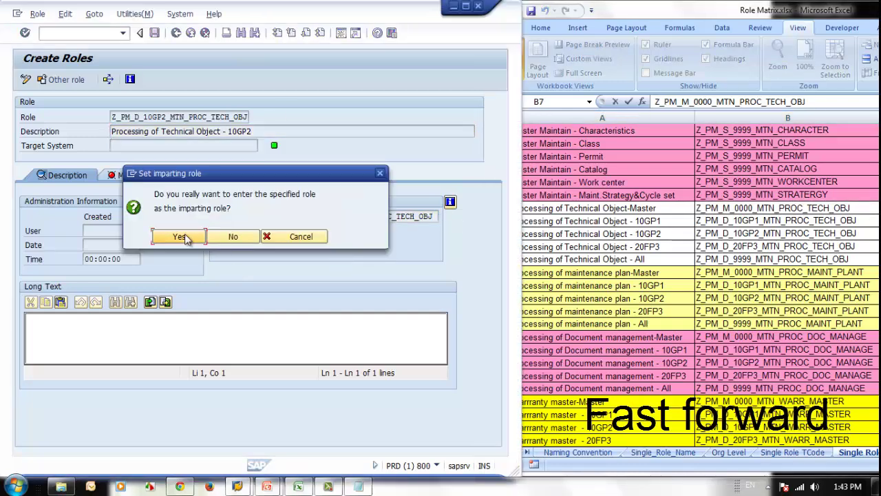
pyautogui.click(181, 236)
pyautogui.click(183, 236)
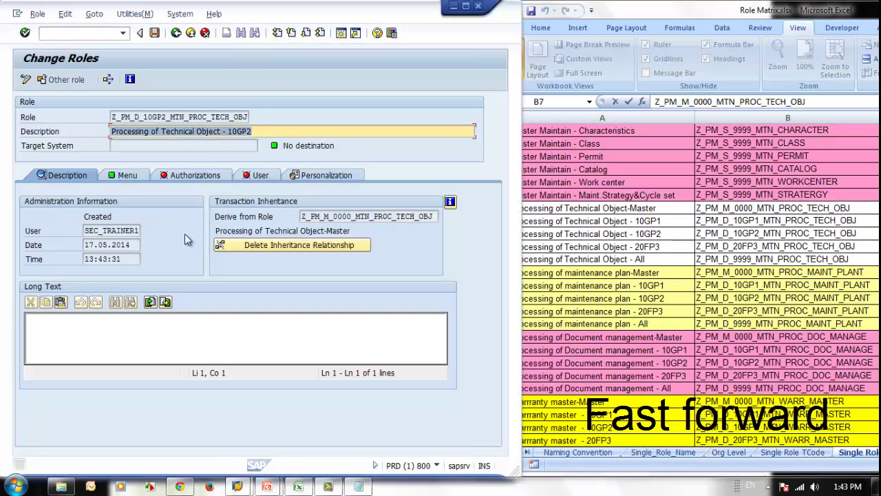
# Step: Open the 10GP2 role's authorization data and bring up the matrix's Org Level sheet for reference
pyautogui.click(197, 175)
pyautogui.click(94, 413)
pyautogui.click(298, 487)
pyautogui.click(599, 220)
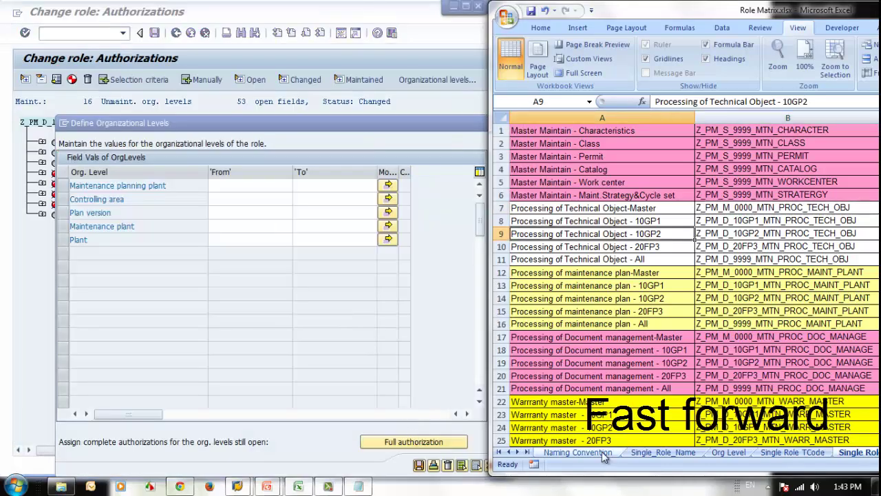
pyautogui.click(728, 451)
# Step: Set Maintenance planning plant, Controlling area and Plan version to *, Maintenance plant to 1200, fill in the Plant, and save the organizational levels
pyautogui.click(253, 133)
pyautogui.click(225, 172)
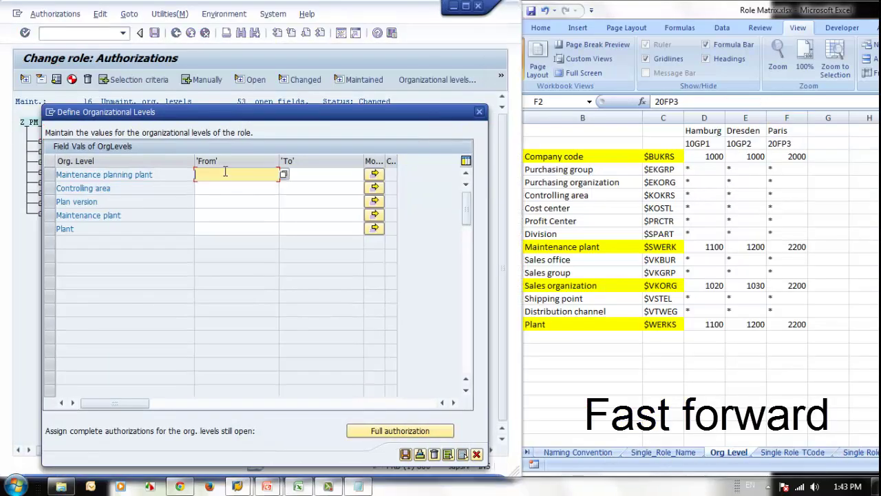
pyautogui.write('*')
pyautogui.click(216, 188)
pyautogui.write('*')
pyautogui.click(214, 202)
pyautogui.write('*')
pyautogui.click(209, 215)
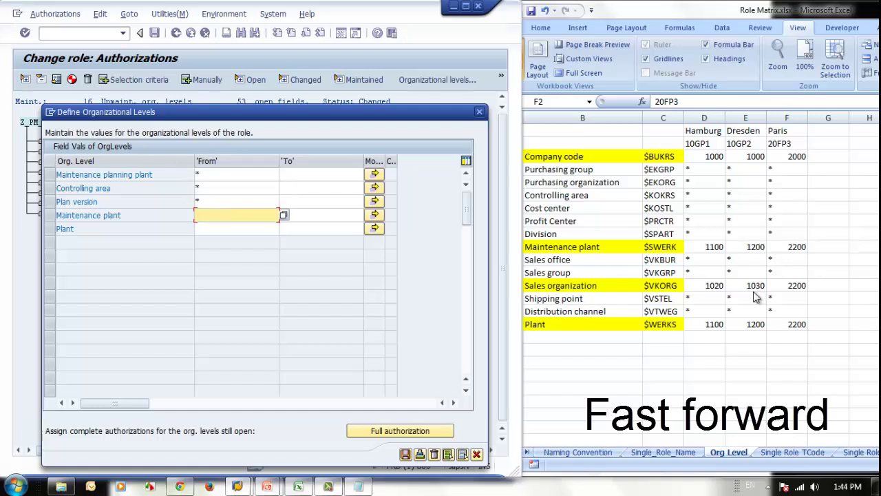
pyautogui.write('1200')
pyautogui.click(206, 229)
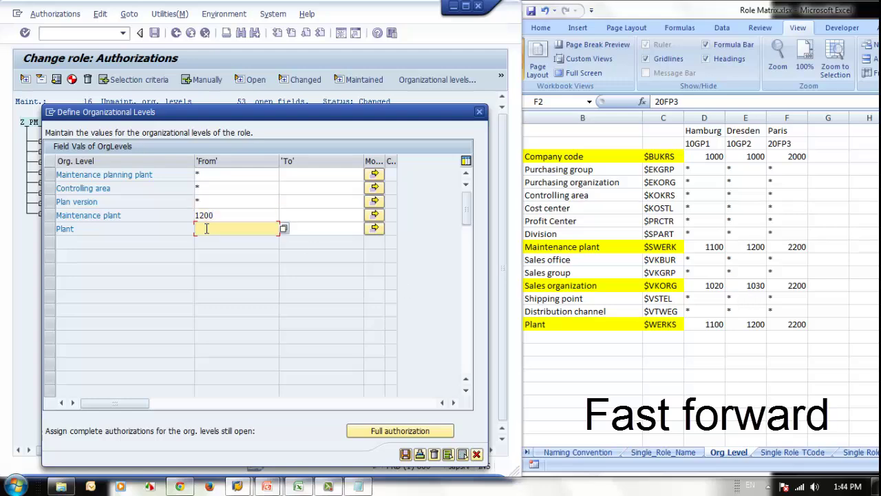
pyautogui.click(406, 453)
# Step: Save and generate the Z_PM_D_10GP2_MTN_PROC_TECH_OBJ authorization profile with the default profile name
pyautogui.click(154, 33)
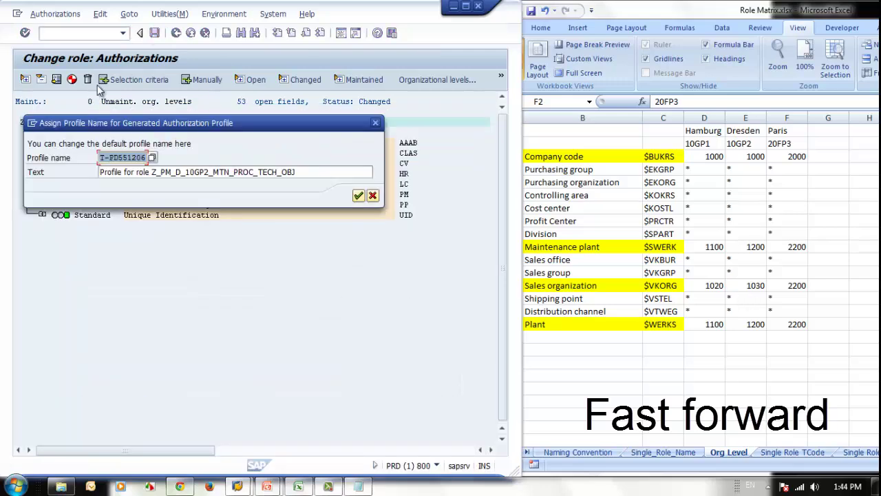
pyautogui.click(359, 196)
pyautogui.click(72, 80)
pyautogui.click(337, 175)
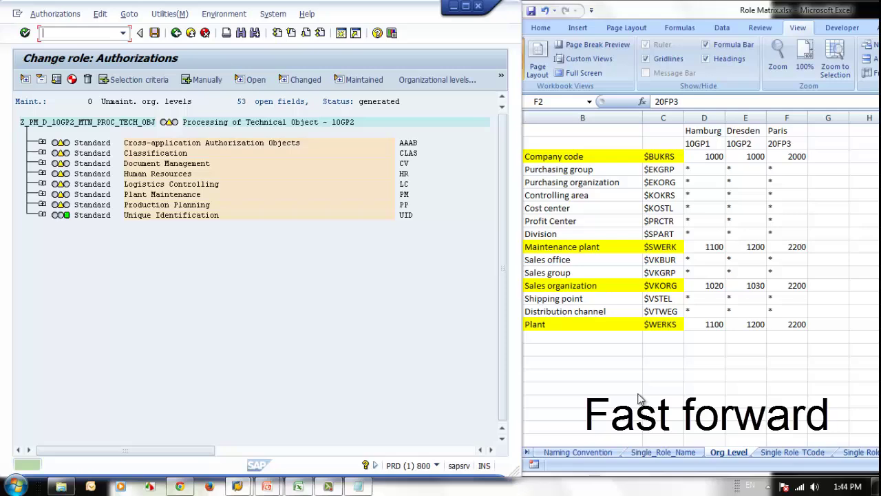
# Step: Return to Role Maintenance and start creating single role Z_PM_D_20FP3_MTN_PROC_TECH_OBJ, copying its name from the role matrix
pyautogui.click(851, 453)
pyautogui.click(723, 246)
pyautogui.moveTo(810, 102); pyautogui.dragTo(655, 102)
pyautogui.click(149, 60)
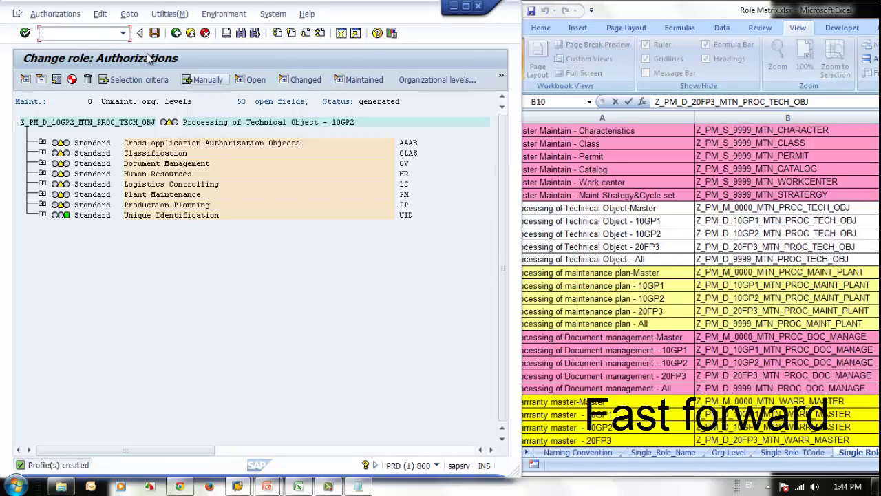
pyautogui.click(177, 33)
pyautogui.click(176, 33)
pyautogui.moveTo(75, 102); pyautogui.dragTo(233, 109)
pyautogui.hotkey('ctrl', 'v')
pyautogui.click(269, 104)
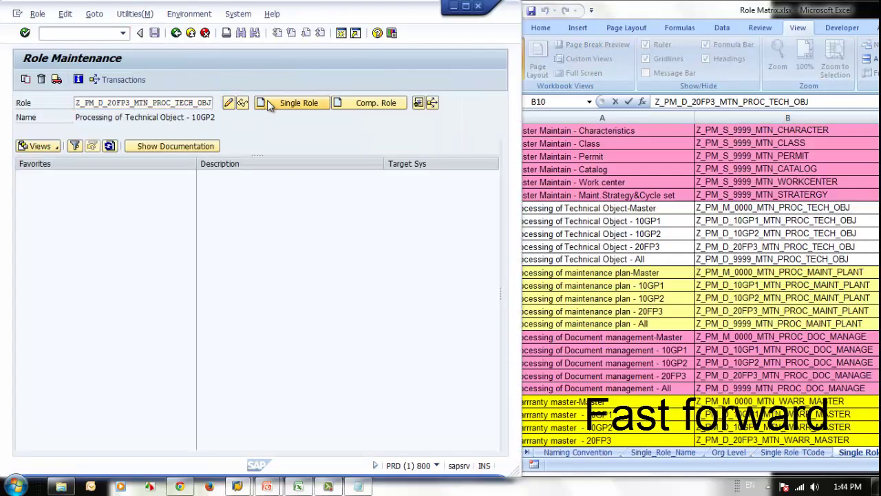
# Step: Set the new role's description to Processing of Technical Object - 20FP3, copied from the role matrix
pyautogui.click(655, 252)
pyautogui.moveTo(840, 103); pyautogui.dragTo(424, 102)
pyautogui.hotkey('ctrl', 'c')
pyautogui.click(262, 131)
pyautogui.hotkey('ctrl', 'v')
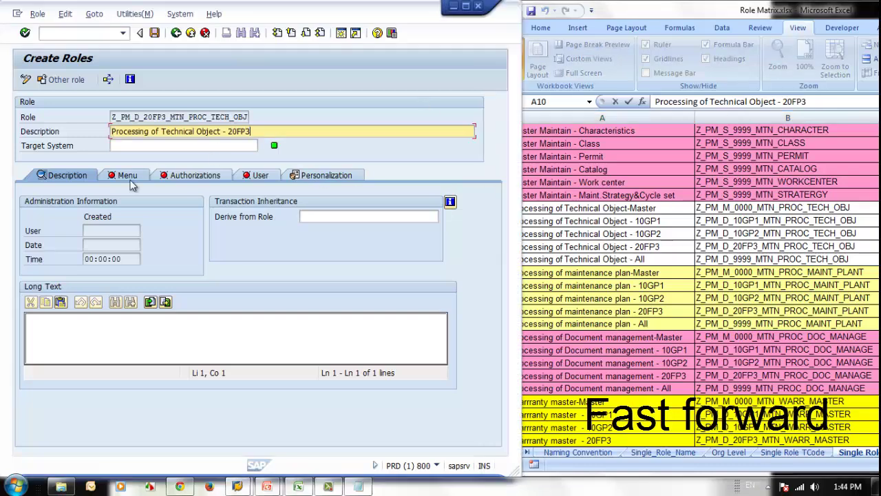
# Step: Derive the 20FP3 role from master role Z_PM_M_0000_MTN_PROC_TECH_OBJ, copied from the matrix, accept it as imparting role and save
pyautogui.click(382, 214)
pyautogui.click(740, 209)
pyautogui.moveTo(812, 102); pyautogui.dragTo(652, 103)
pyautogui.hotkey('ctrl', 'c')
pyautogui.click(346, 217)
pyautogui.hotkey('ctrl', 'v')
pyautogui.press('Return')
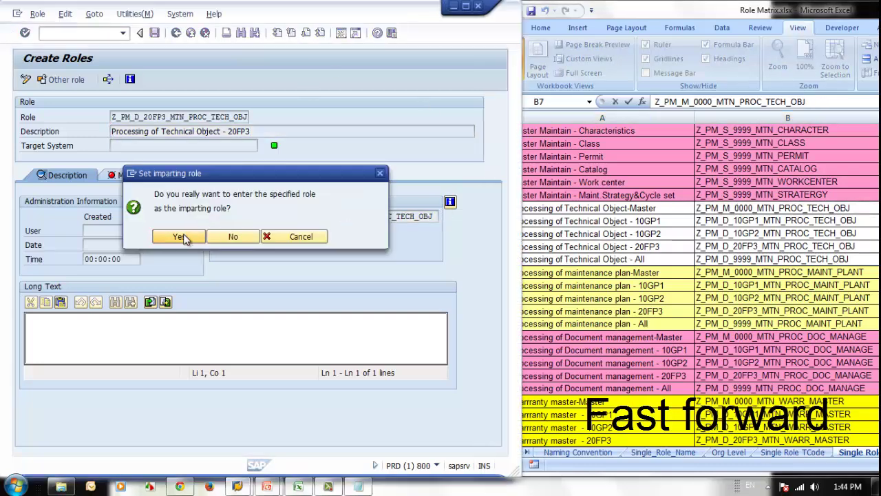
pyautogui.click(184, 237)
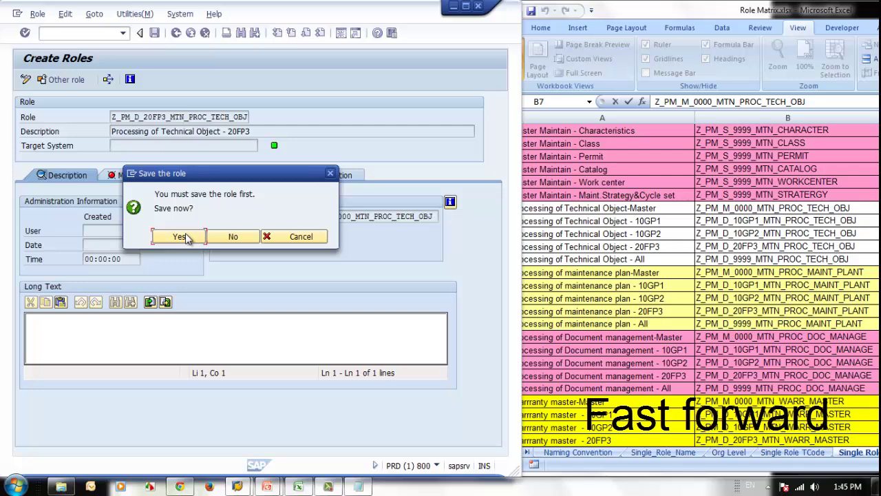
pyautogui.click(179, 236)
# Step: Open the 20FP3 role's authorization data and bring up the matrix's Org Level sheet for reference
pyautogui.click(194, 176)
pyautogui.click(41, 407)
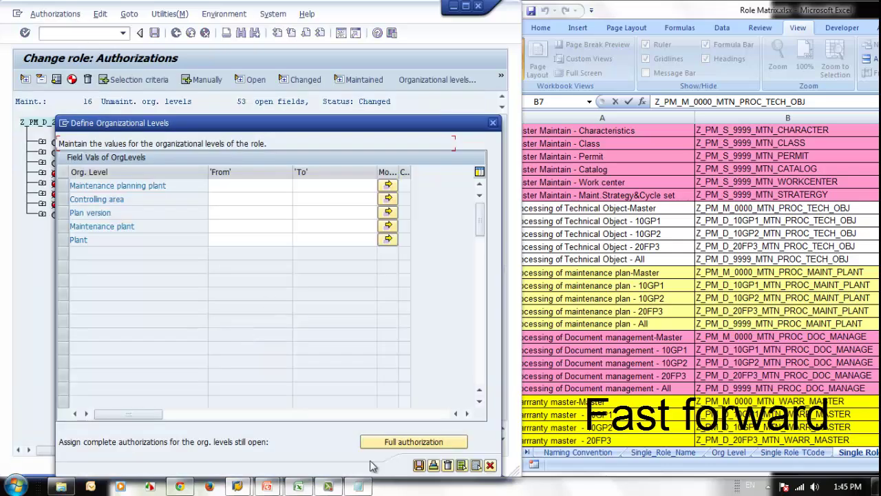
pyautogui.click(612, 292)
pyautogui.click(775, 246)
pyautogui.click(650, 235)
pyautogui.click(728, 452)
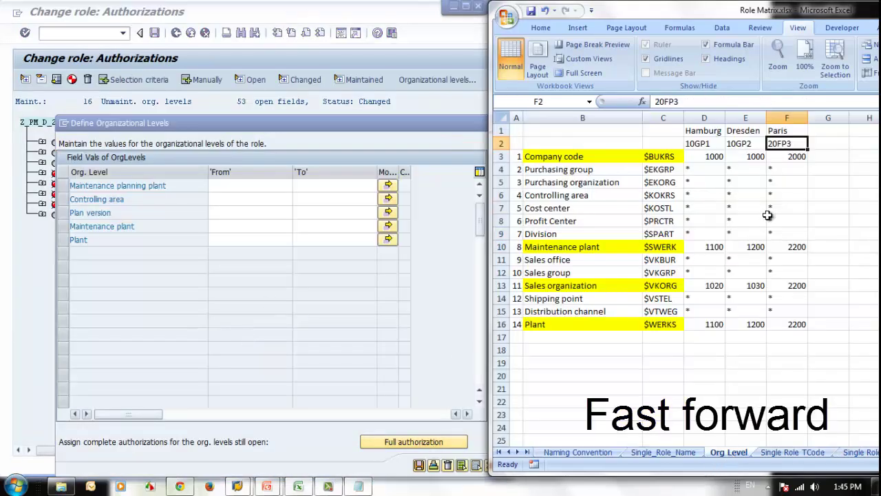
# Step: Set Maintenance planning plant, Controlling area and Plan version to *, Maintenance plant and Plant to 2200, and save the organizational levels
pyautogui.click(230, 187)
pyautogui.write('*')
pyautogui.click(229, 198)
pyautogui.write('*')
pyautogui.click(228, 213)
pyautogui.write('*')
pyautogui.click(224, 227)
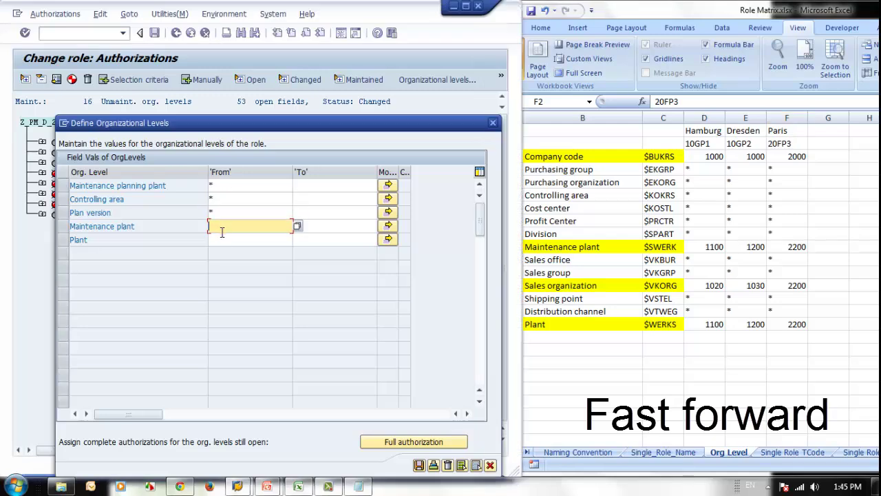
pyautogui.click(224, 239)
pyautogui.write('2200')
pyautogui.click(418, 467)
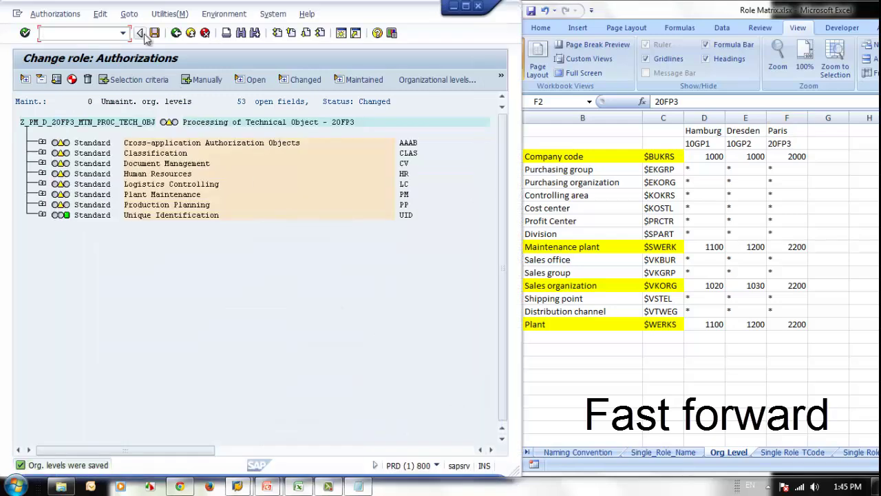
# Step: Save the 20FP3 role's authorizations under the default profile name and generate the profile despite the open authorizations
pyautogui.click(153, 34)
pyautogui.click(360, 196)
pyautogui.click(72, 80)
pyautogui.click(326, 177)
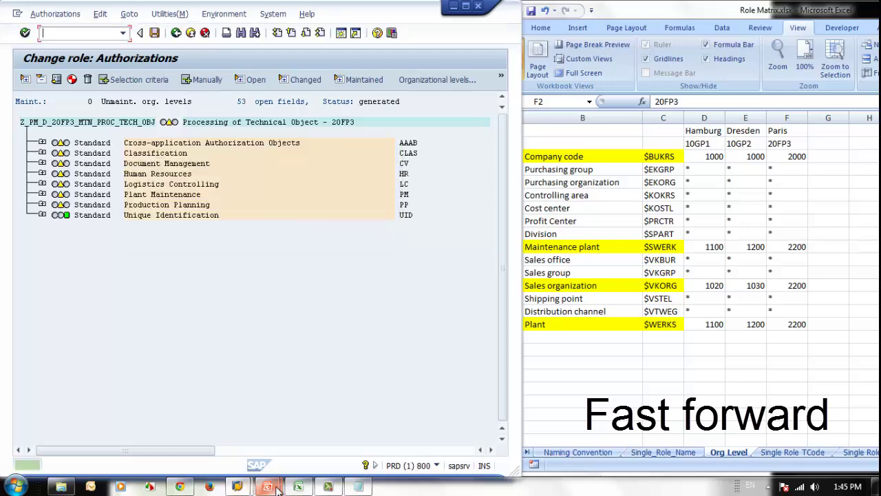
# Step: Copy Z_PM_D_9999_MTN_PROC_TECH_OBJ from the derived-role sheet of the matrix and start creating it as a single role in Role Maintenance
pyautogui.click(297, 486)
pyautogui.click(664, 453)
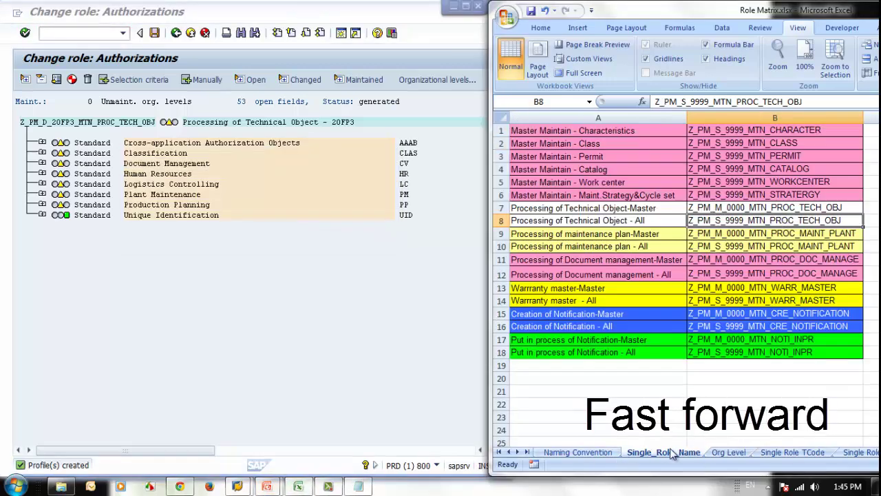
pyautogui.click(866, 453)
pyautogui.click(759, 259)
pyautogui.moveTo(820, 104); pyautogui.dragTo(651, 103)
pyautogui.click(167, 60)
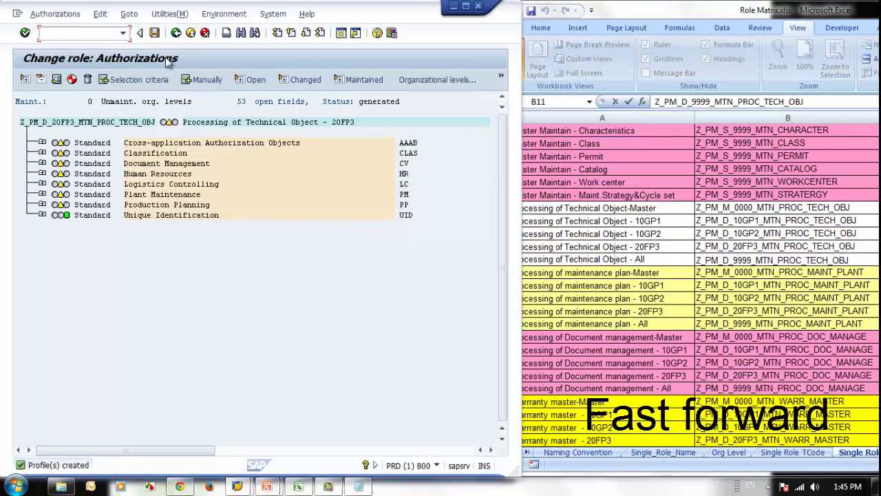
pyautogui.click(176, 32)
pyautogui.doubleClick(138, 102)
pyautogui.hotkey('ctrl', 'v')
pyautogui.click(295, 102)
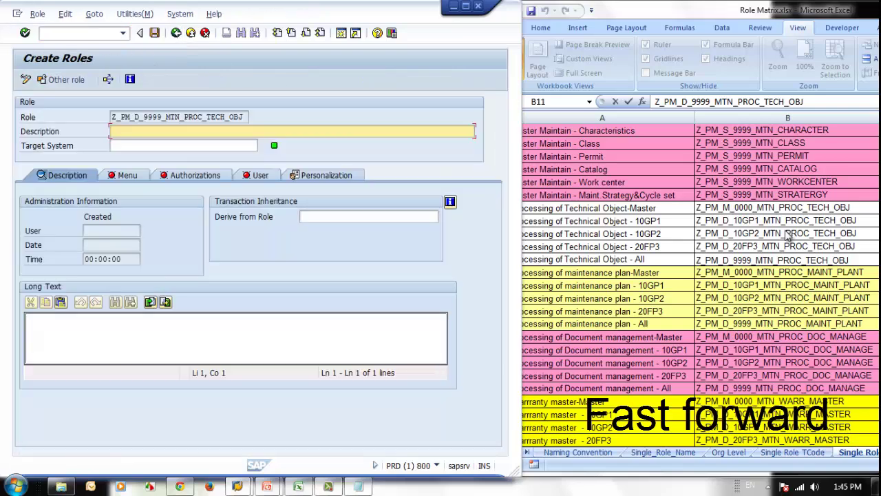
# Step: Derive the 9999 role from master role Z_PM_M_0000_MTN_PROC_TECH_OBJ, copied from the matrix, and save it
pyautogui.click(788, 208)
pyautogui.moveTo(820, 102); pyautogui.dragTo(652, 102)
pyautogui.hotkey('ctrl', 'c')
pyautogui.click(348, 216)
pyautogui.hotkey('ctrl', 'v')
pyautogui.press('Return')
pyautogui.click(181, 238)
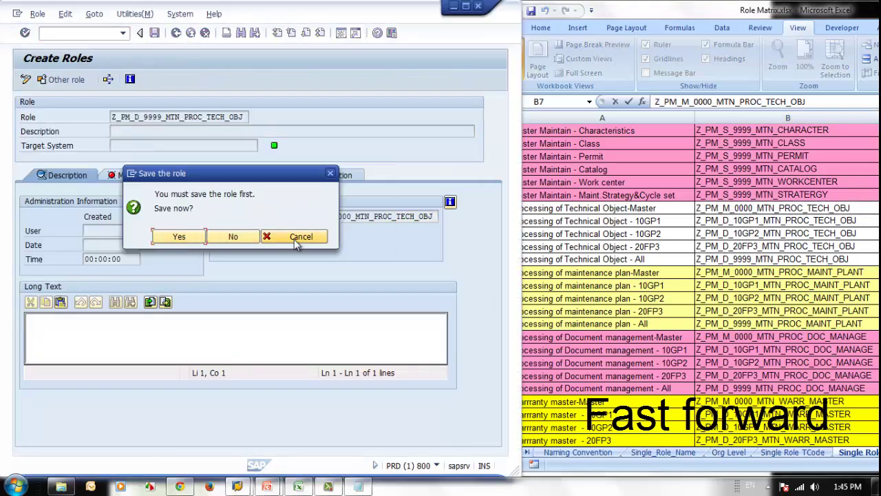
pyautogui.click(195, 238)
# Step: Set the role's description to Processing of Technical Object - All, copied from the role matrix
pyautogui.click(659, 210)
pyautogui.click(658, 254)
pyautogui.moveTo(820, 102); pyautogui.dragTo(652, 102)
pyautogui.hotkey('ctrl', 'c')
pyautogui.click(144, 131)
pyautogui.hotkey('ctrl', 'v')
# Step: Open the 9999 role's authorization data, assign full authorization to the open organizational levels and save them
pyautogui.click(181, 177)
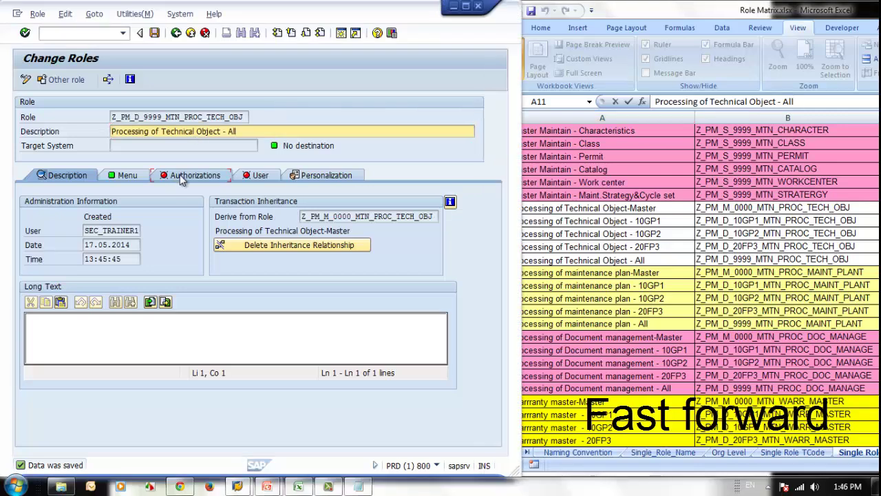
pyautogui.click(48, 364)
pyautogui.click(183, 237)
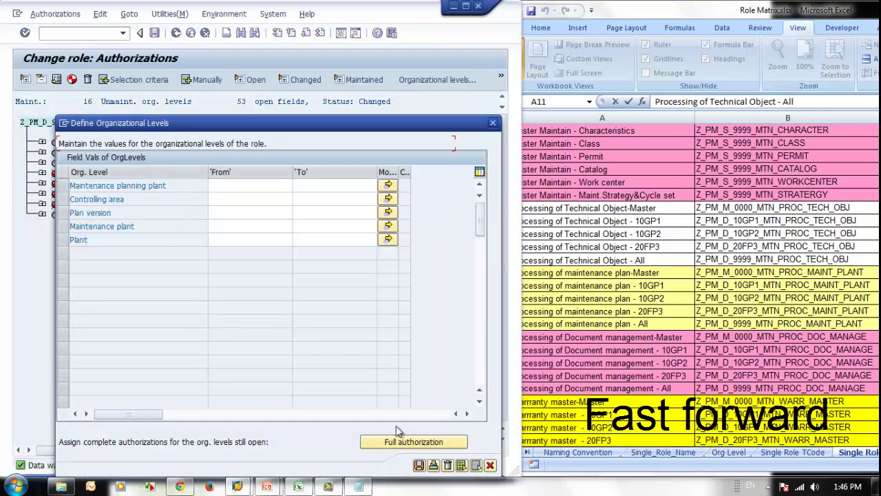
pyautogui.click(418, 466)
# Step: Save the 9999 role's authorizations with the default profile name and generate the profile
pyautogui.click(154, 32)
pyautogui.click(359, 197)
pyautogui.click(72, 79)
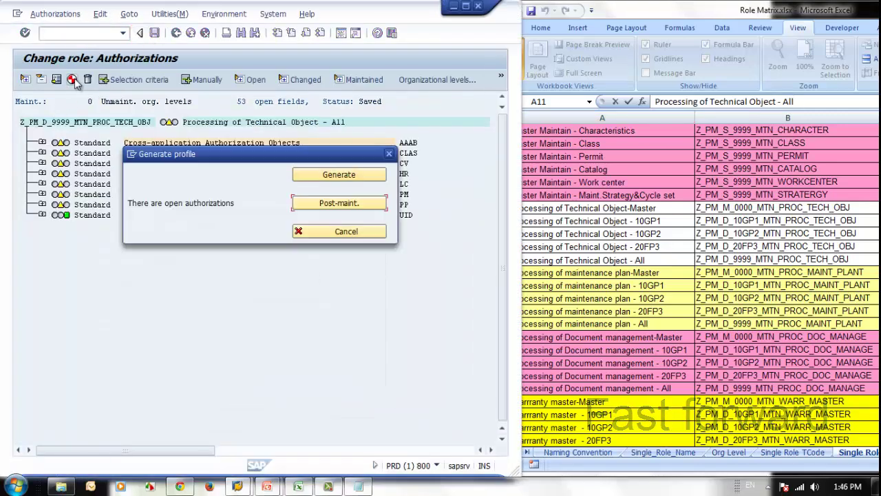
pyautogui.click(376, 174)
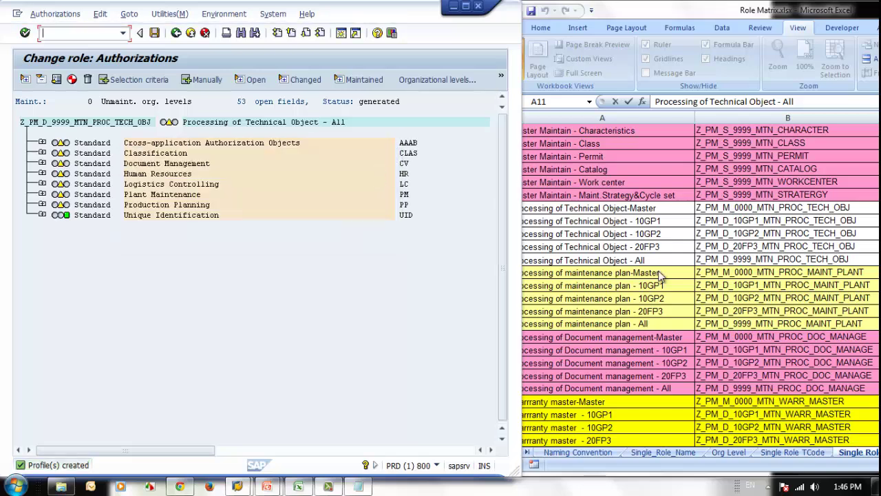
# Step: Copy Z_PM_M_0000_MTN_PROC_TECH_OBJ from the matrix, return to Role Maintenance and open that master role for changing
pyautogui.click(764, 282)
pyautogui.moveTo(741, 222); pyautogui.dragTo(752, 264)
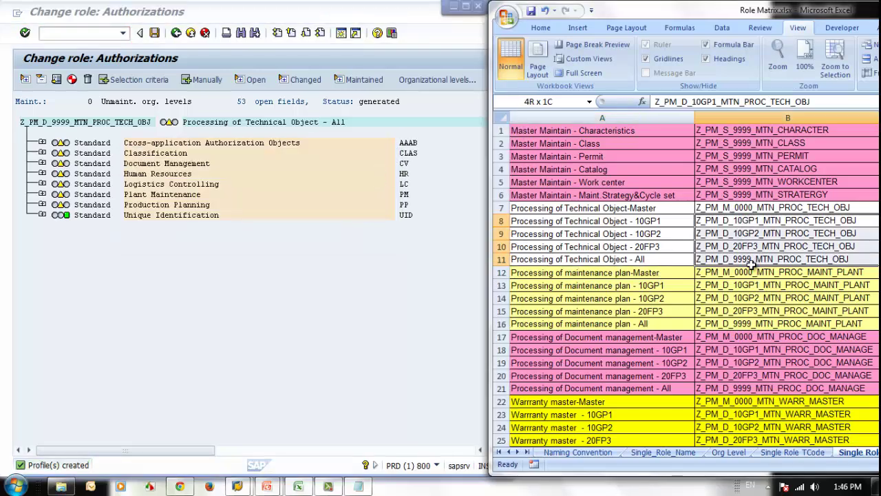
pyautogui.click(747, 212)
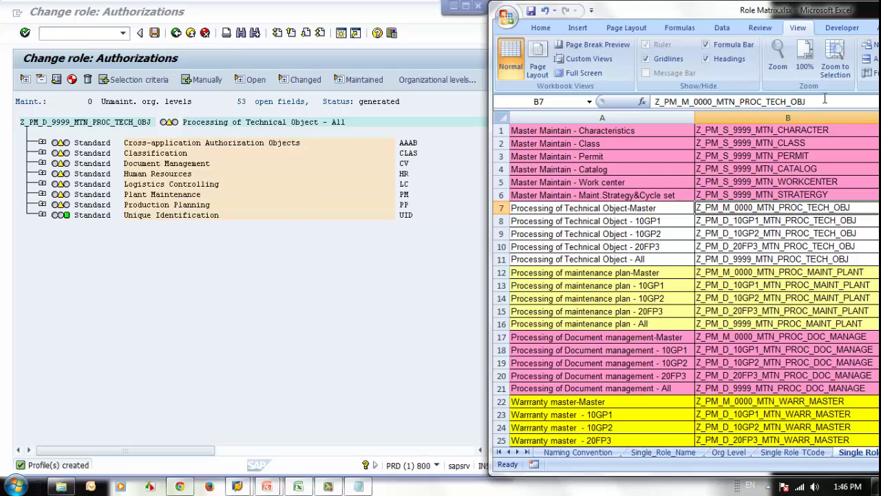
pyautogui.click(167, 335)
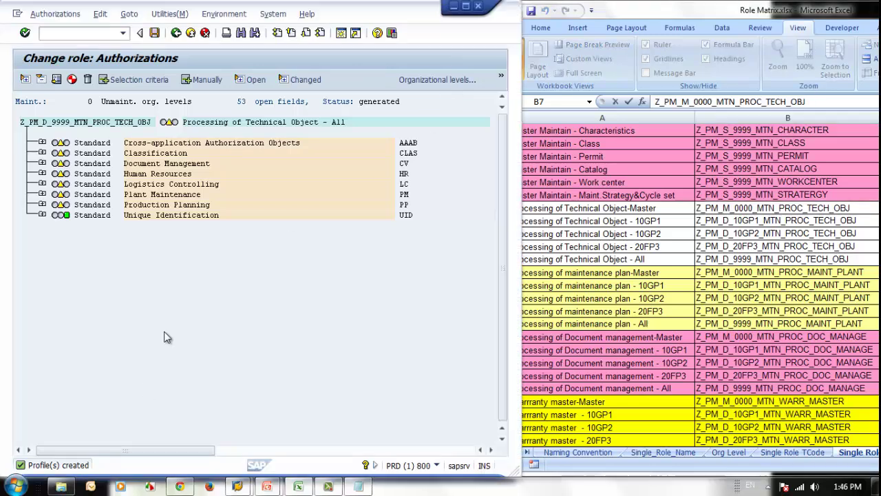
pyautogui.click(176, 33)
pyautogui.click(176, 33)
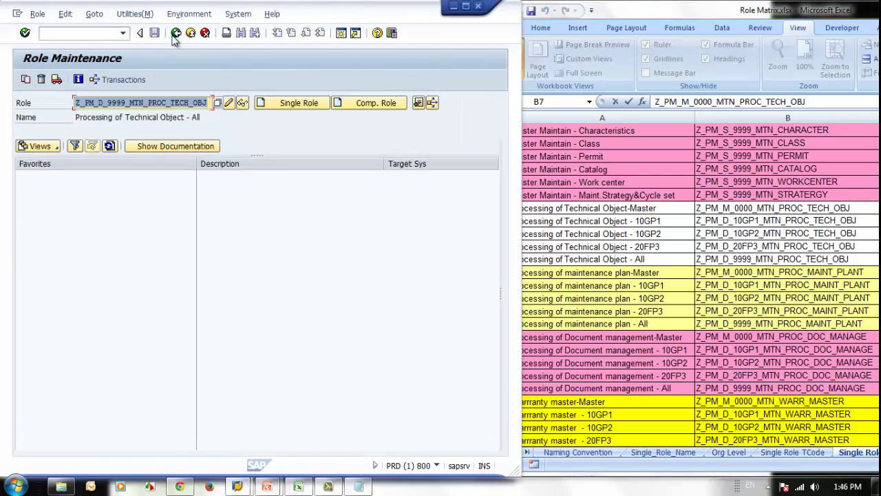
pyautogui.hotkey('ctrl', 'v')
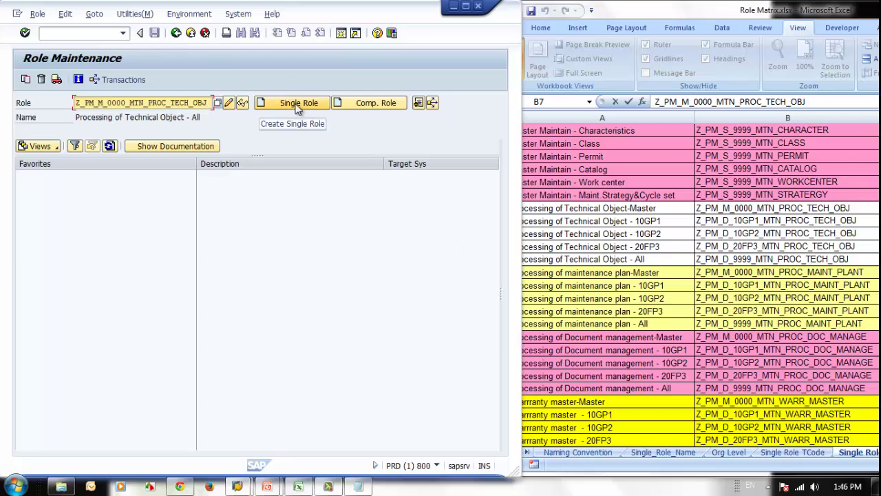
pyautogui.press('Return')
pyautogui.click(230, 103)
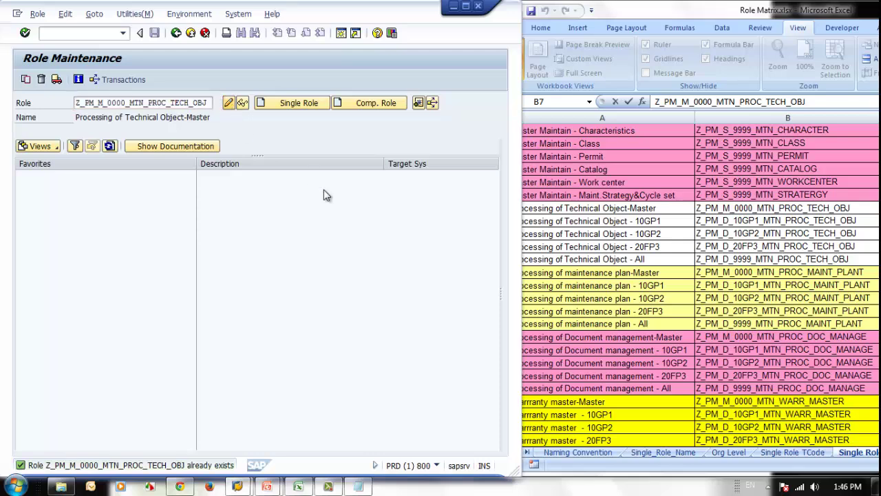
# Step: Open the master role's authorization data and adjust and generate all its derived roles, generating despite the open organizational levels
pyautogui.click(177, 178)
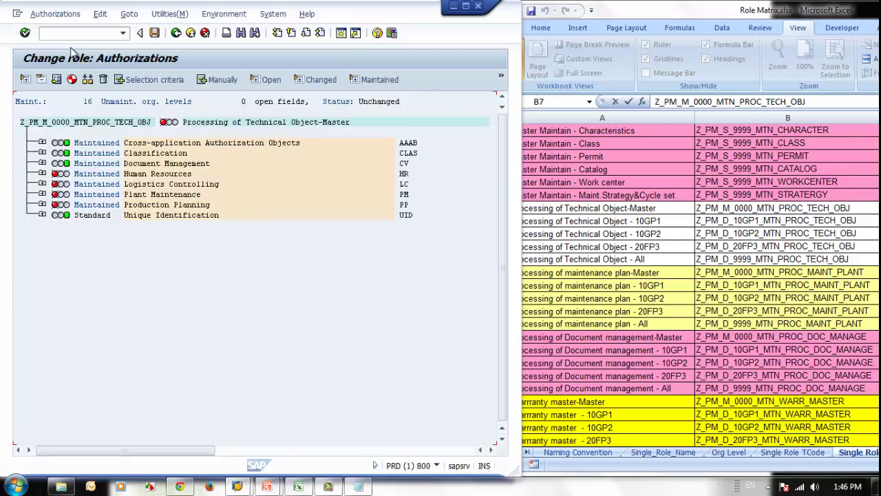
pyautogui.click(55, 14)
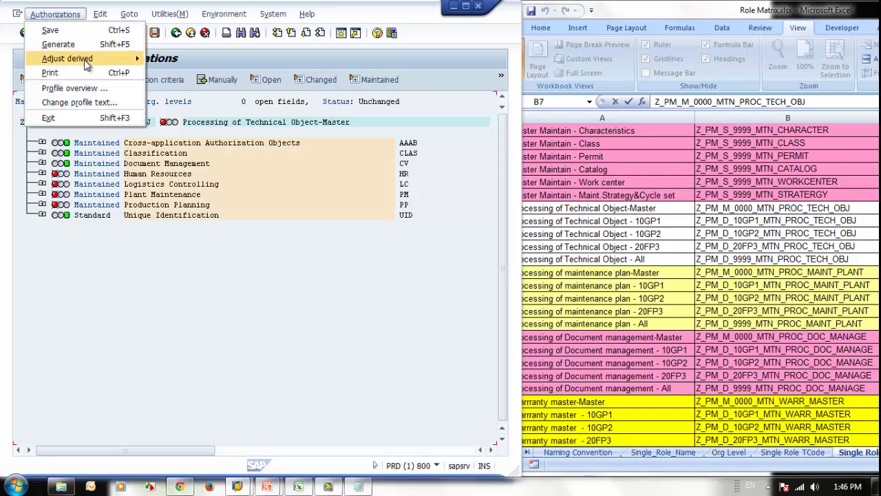
pyautogui.moveTo(86, 60)
pyautogui.click(231, 60)
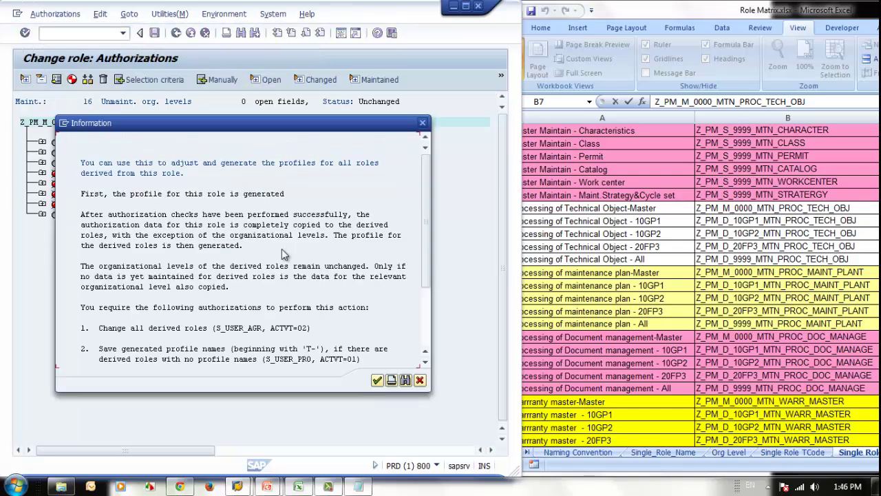
pyautogui.click(375, 381)
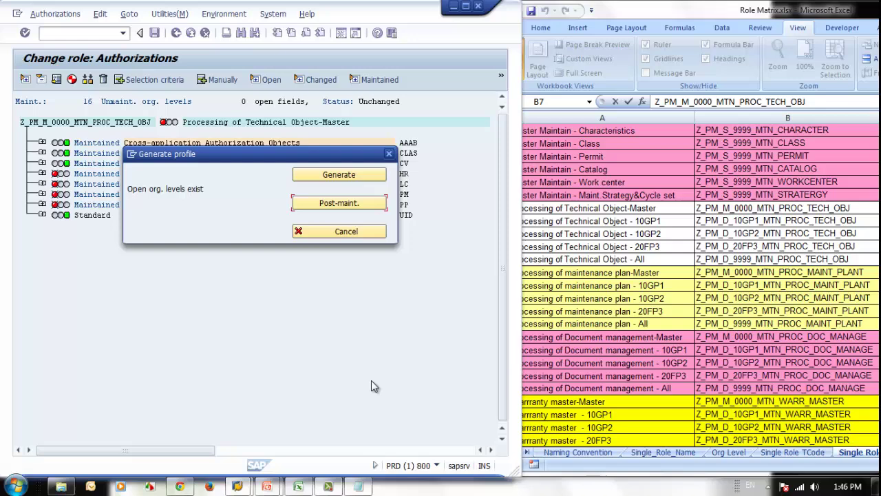
pyautogui.click(362, 178)
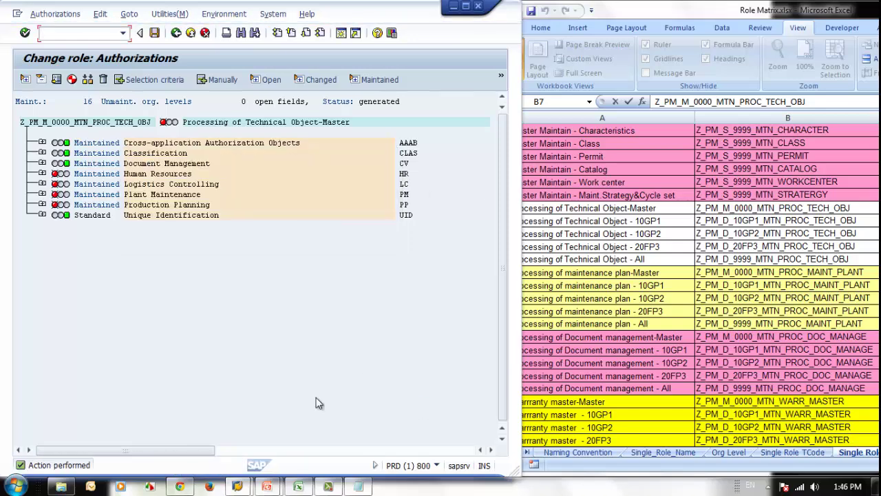
# Step: Copy Z_PM_D_10GP2_MTN_PROC_TECH_OBJ from the matrix, open a second SAP session, run pfcg and enter the copied role name
pyautogui.click(740, 237)
pyautogui.click(744, 235)
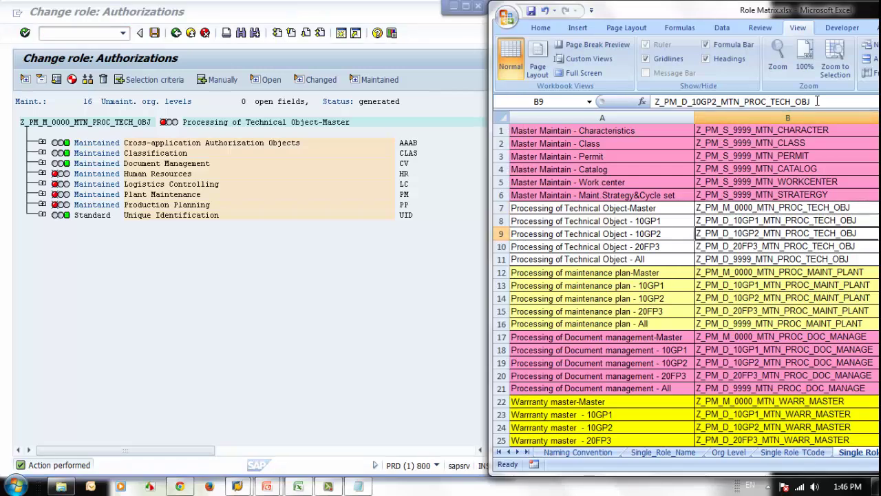
pyautogui.moveTo(822, 101); pyautogui.dragTo(647, 101)
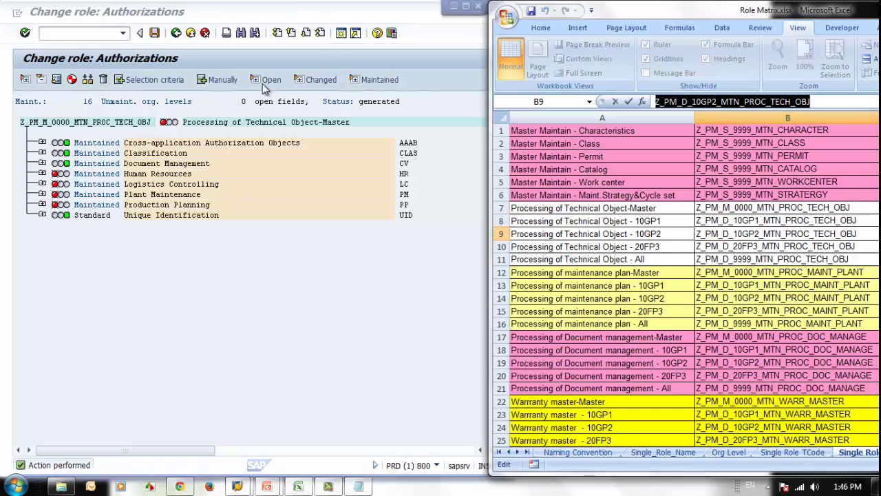
pyautogui.click(348, 37)
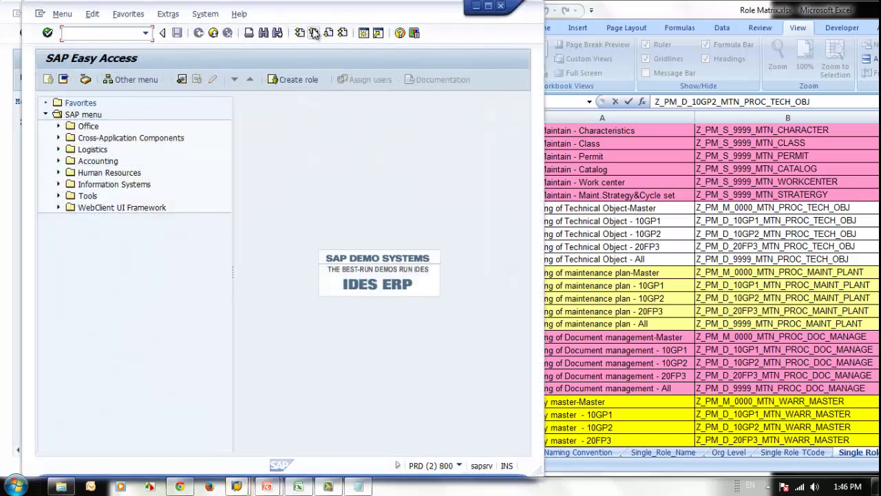
pyautogui.moveTo(310, 16); pyautogui.dragTo(511, 16)
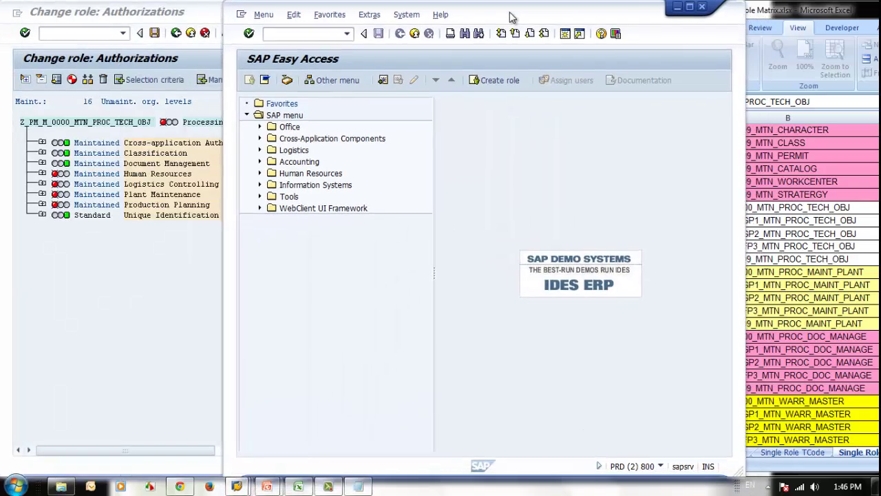
pyautogui.write('pfcg')
pyautogui.press('Return')
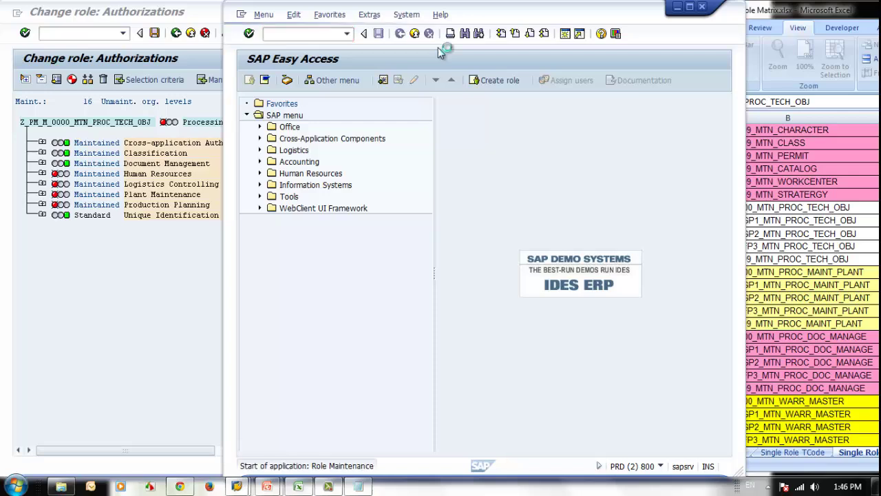
pyautogui.hotkey('ctrl', 'v')
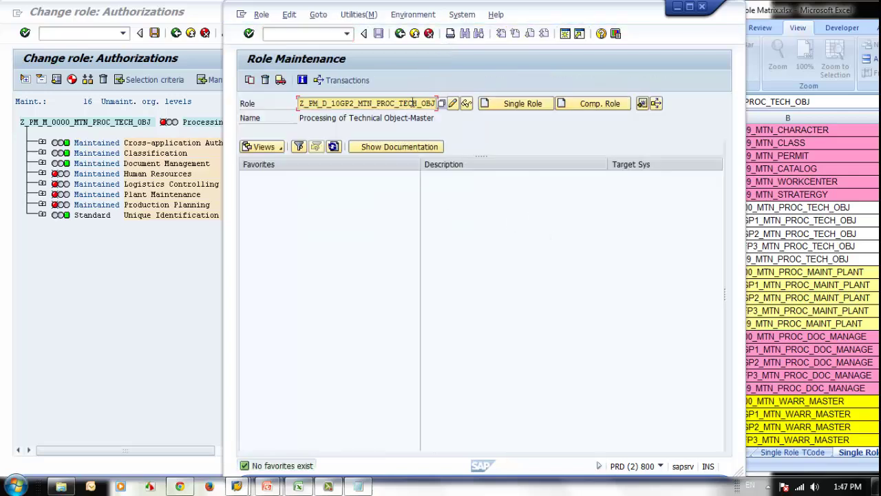
# Step: Display the 10GP2 role and its authorization data to check what it inherited from the master
pyautogui.click(466, 104)
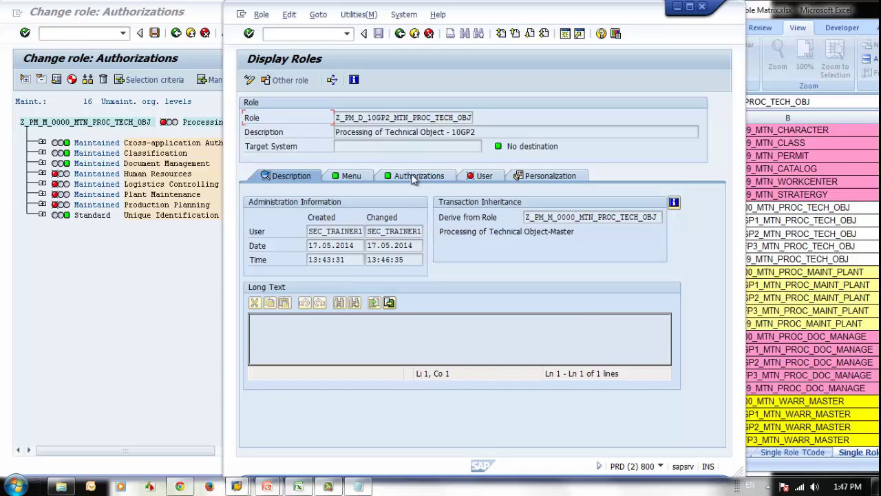
pyautogui.click(416, 177)
pyautogui.click(255, 361)
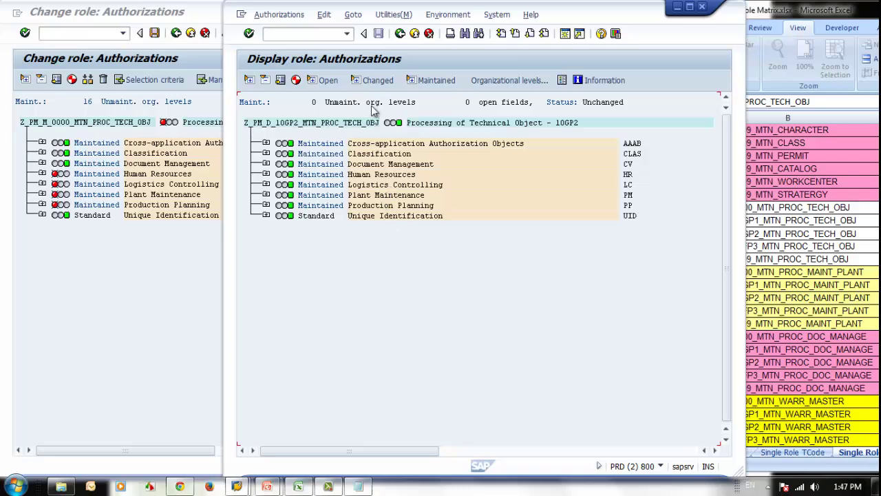
# Step: Leave the 10GP2 role display and copy Z_PM_D_10GP1_MTN_PROC_MAINT_PLANT from the matrix
pyautogui.click(409, 36)
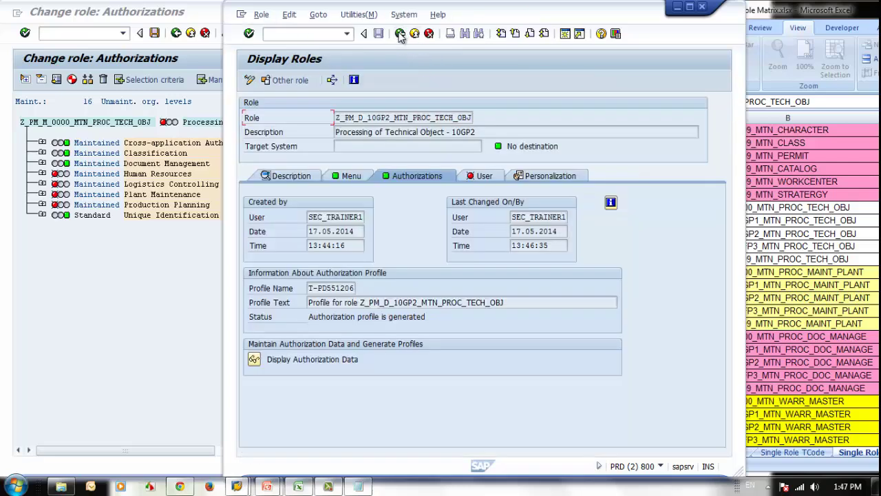
pyautogui.click(405, 34)
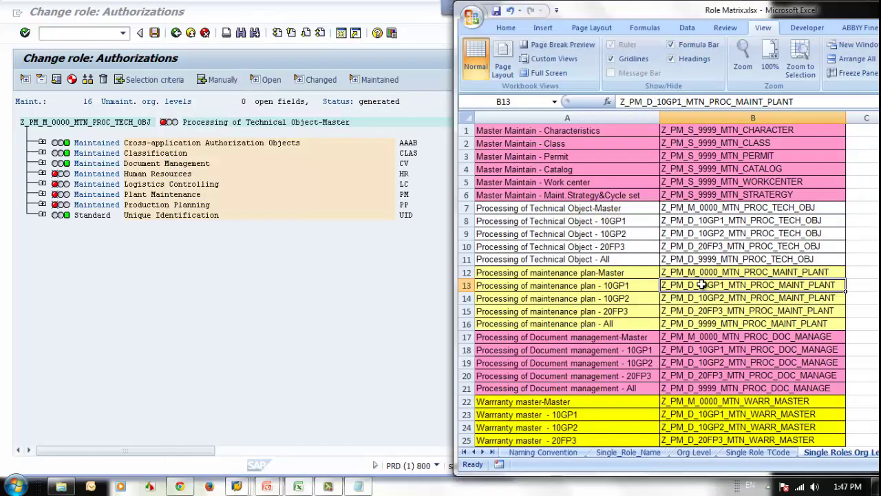
pyautogui.click(710, 270)
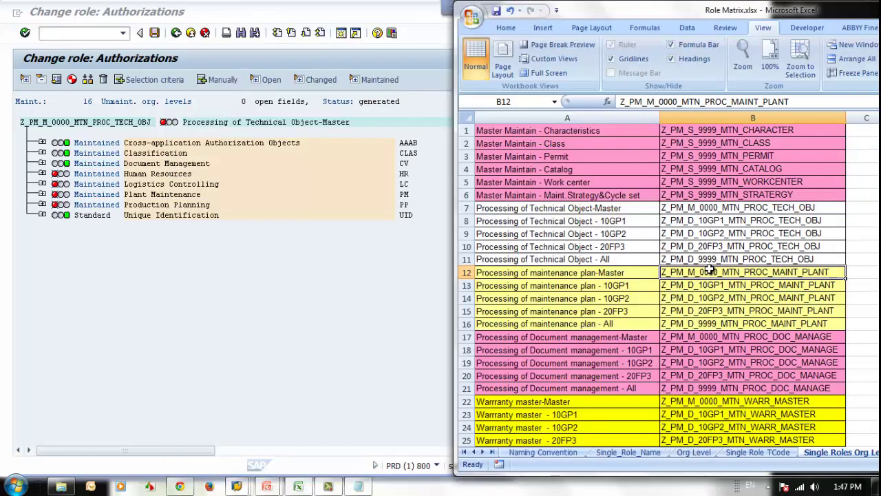
pyautogui.click(742, 284)
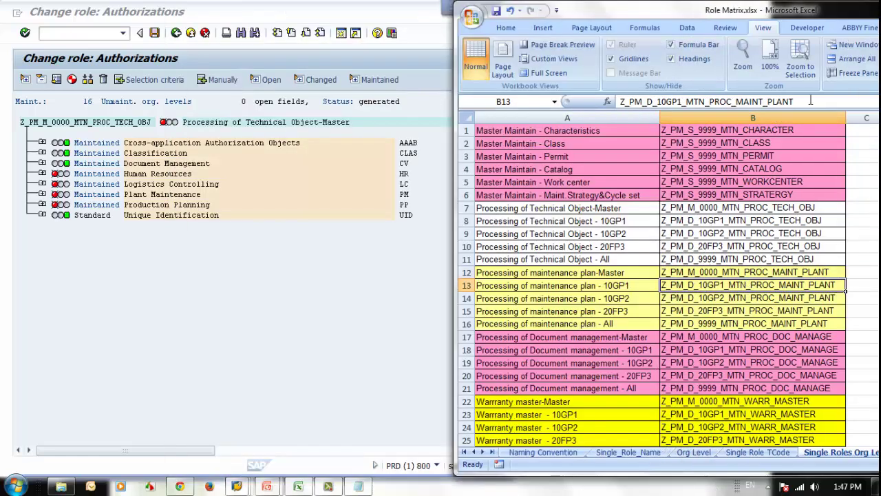
pyautogui.moveTo(812, 102); pyautogui.dragTo(553, 97)
pyautogui.hotkey('ctrl', 'c')
pyautogui.click(336, 332)
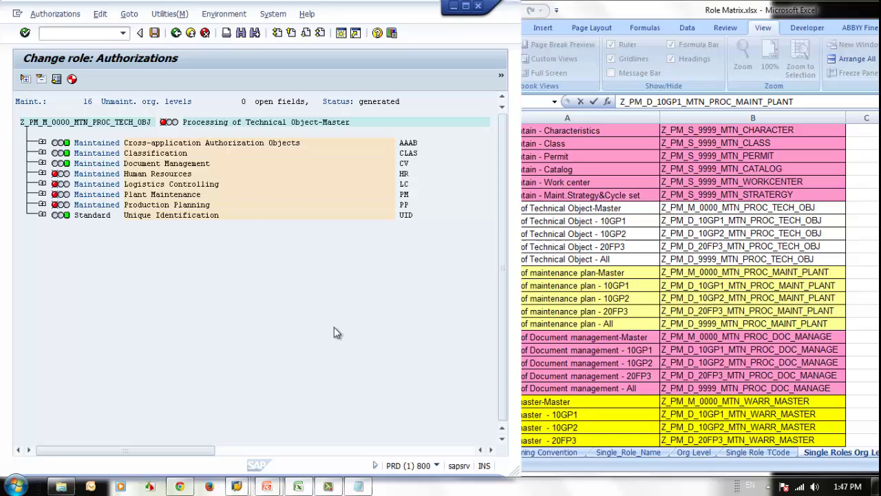
# Step: Return from the technical object master to Role Maintenance and create the single role Z_PM_D_10GP1_MTN_PROC_MAINT_PL
pyautogui.click(180, 32)
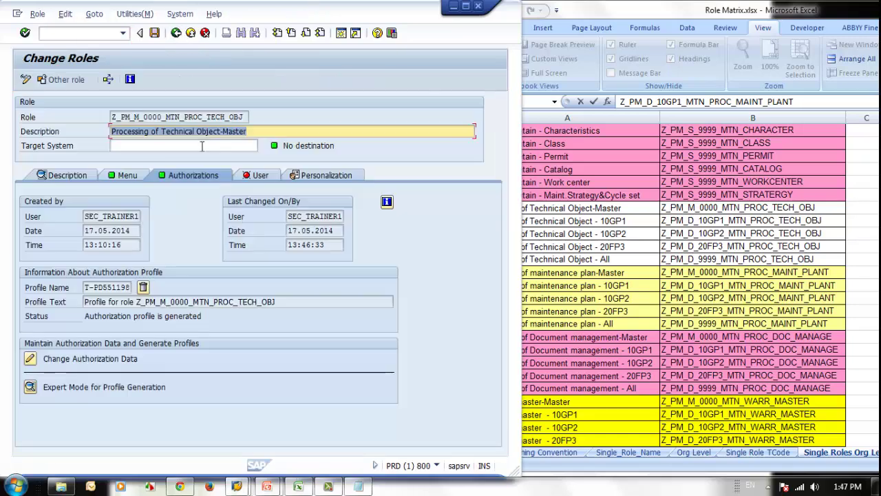
pyautogui.click(176, 33)
pyautogui.hotkey('ctrl', 'v')
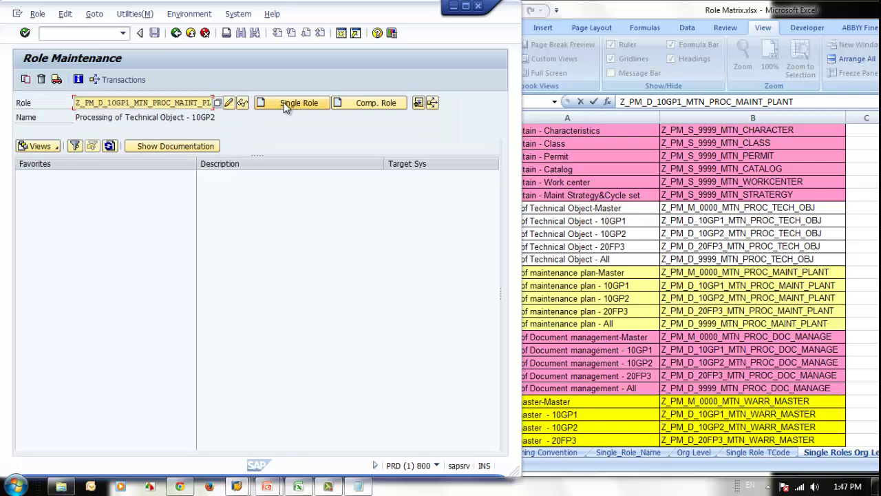
pyautogui.click(286, 107)
# Step: Copy the description "Processing of maintenance plan - 10GP1" from the matrix into the role's description
pyautogui.click(609, 286)
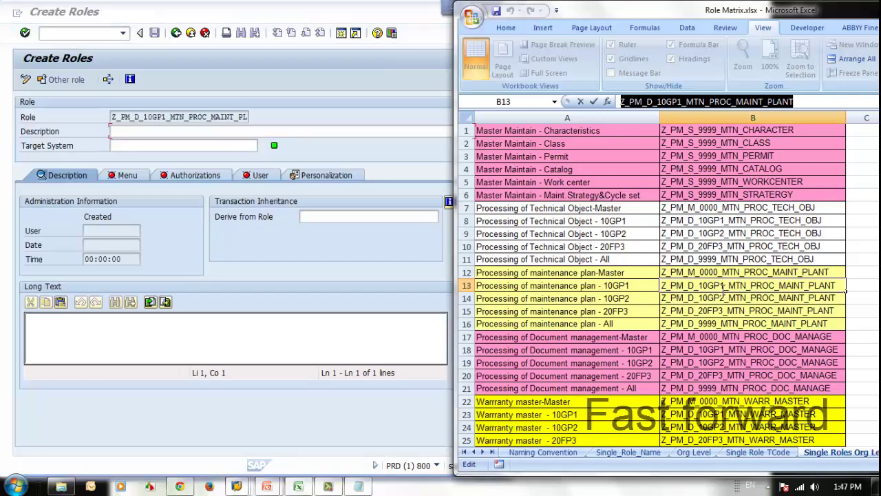
pyautogui.click(609, 286)
pyautogui.hotkey('ctrl', 'c')
pyautogui.click(206, 131)
pyautogui.hotkey('ctrl', 'v')
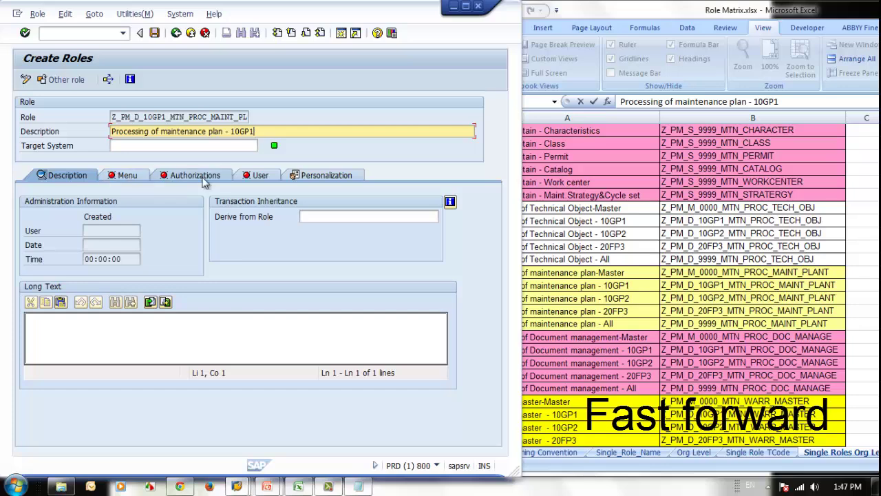
# Step: Derive the 10GP1 role from the maintenance plan master Z_PM_M_0000_MTN_PROC_MAINT_PLANT copied from the matrix, confirming it as the imparting role
pyautogui.click(369, 216)
pyautogui.click(729, 225)
pyautogui.click(729, 271)
pyautogui.moveTo(802, 102); pyautogui.dragTo(617, 102)
pyautogui.hotkey('ctrl', 'c')
pyautogui.click(390, 246)
pyautogui.hotkey('ctrl', 'v')
pyautogui.press('Return')
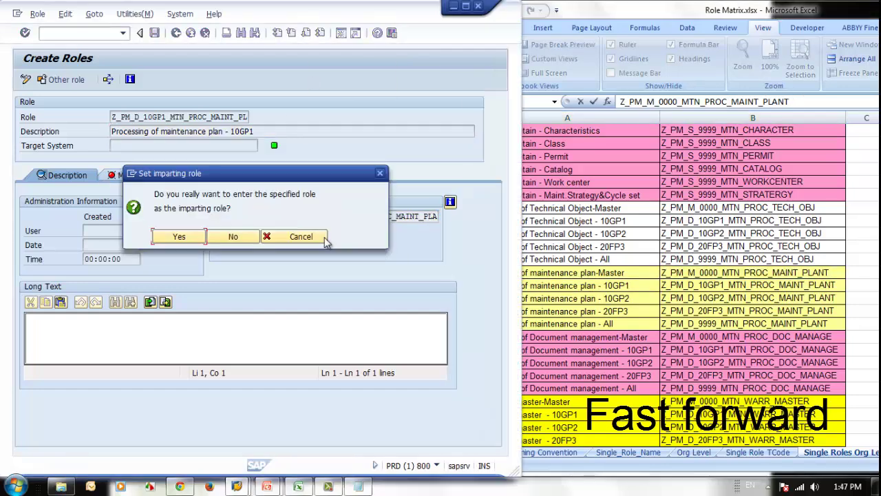
pyautogui.click(179, 236)
pyautogui.click(178, 235)
# Step: Open the 10GP1 role's authorization data for changing and bring up the matrix's Org Level sheet beside the organizational levels
pyautogui.click(187, 175)
pyautogui.click(76, 411)
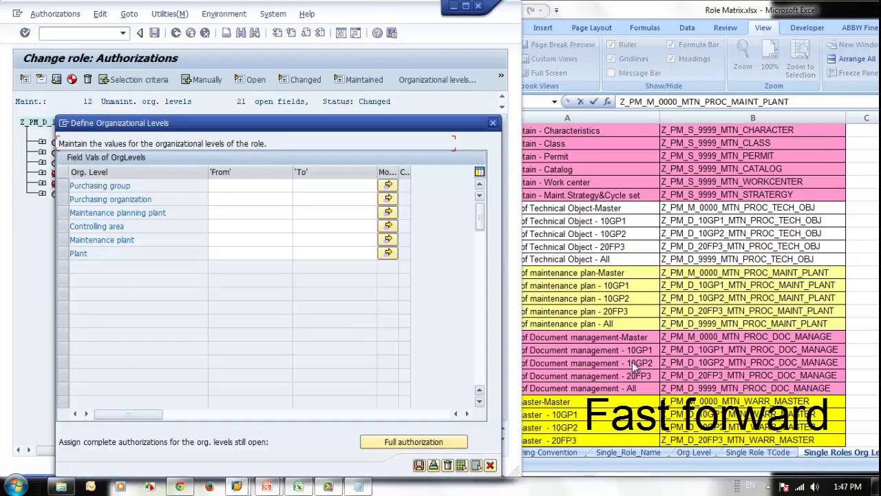
pyautogui.click(632, 361)
pyautogui.click(722, 221)
pyautogui.moveTo(260, 125); pyautogui.dragTo(228, 127)
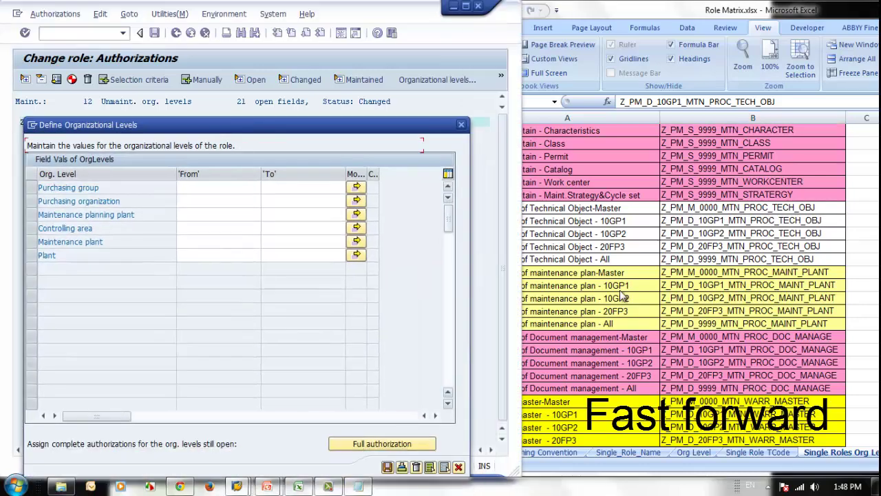
pyautogui.click(621, 289)
pyautogui.scroll(-4, 797, 271)
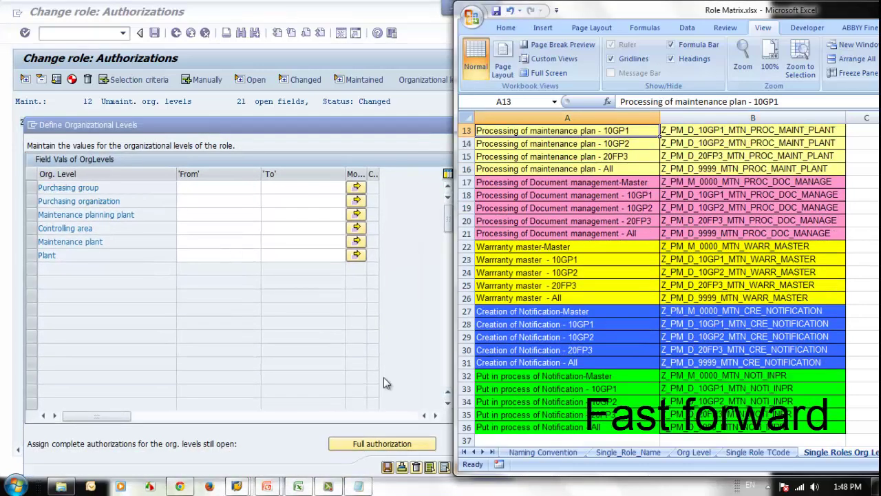
pyautogui.click(694, 453)
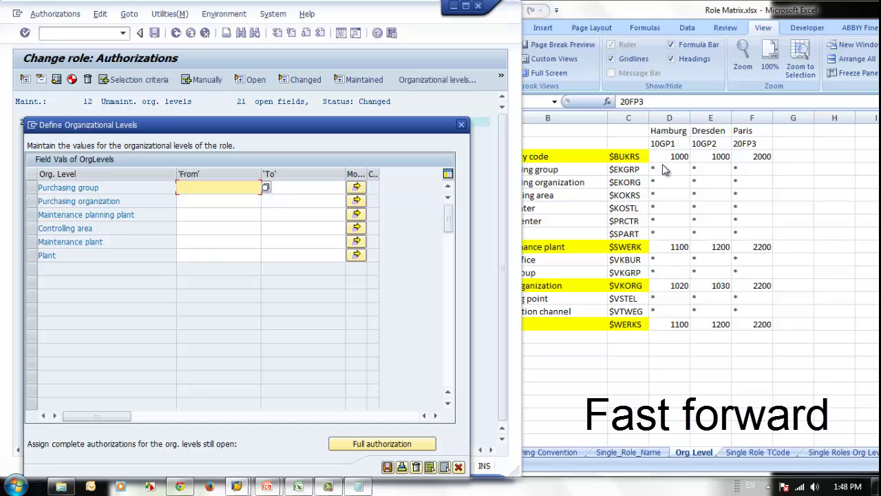
# Step: Set the purchasing group, purchasing organization, maintenance planning plant and controlling area to *
pyautogui.write('*')
pyautogui.moveTo(661, 14); pyautogui.dragTo(701, 14)
pyautogui.click(204, 200)
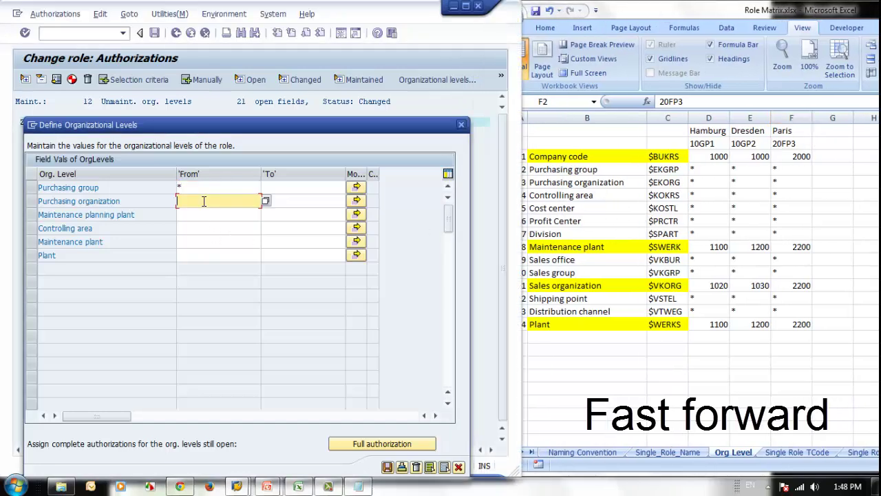
pyautogui.press('Down')
pyautogui.write('*')
# Step: Fill in the maintenance plant and plant with the matrix's 10GP1 value 1100
pyautogui.click(190, 242)
pyautogui.write('10')
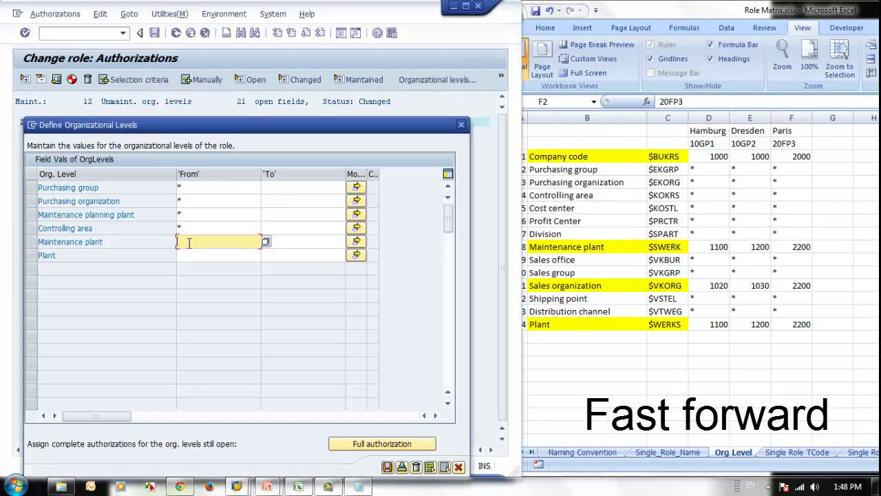
pyautogui.write('00')
pyautogui.click(222, 255)
pyautogui.write('11')
# Step: Save the organizational levels and authorizations with the proposed profile name, generate the profile and return to Role Maintenance
pyautogui.click(388, 468)
pyautogui.click(154, 33)
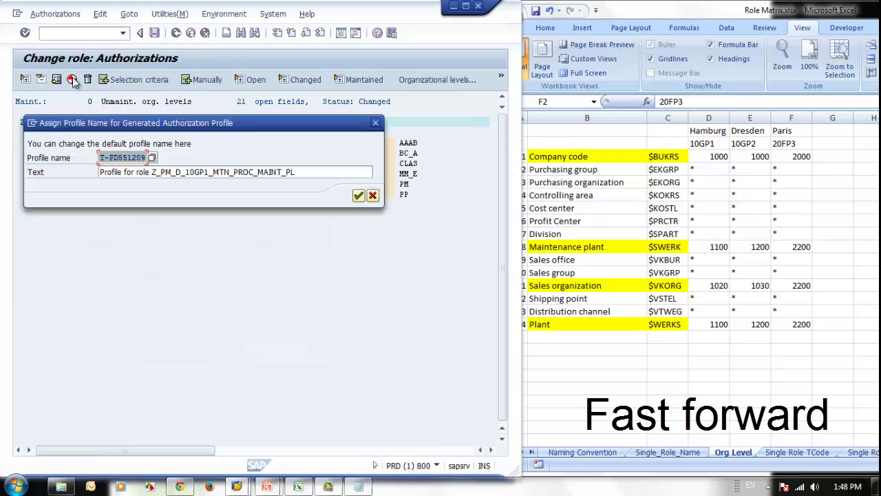
pyautogui.click(358, 195)
pyautogui.click(72, 80)
pyautogui.press('Return')
pyautogui.click(176, 33)
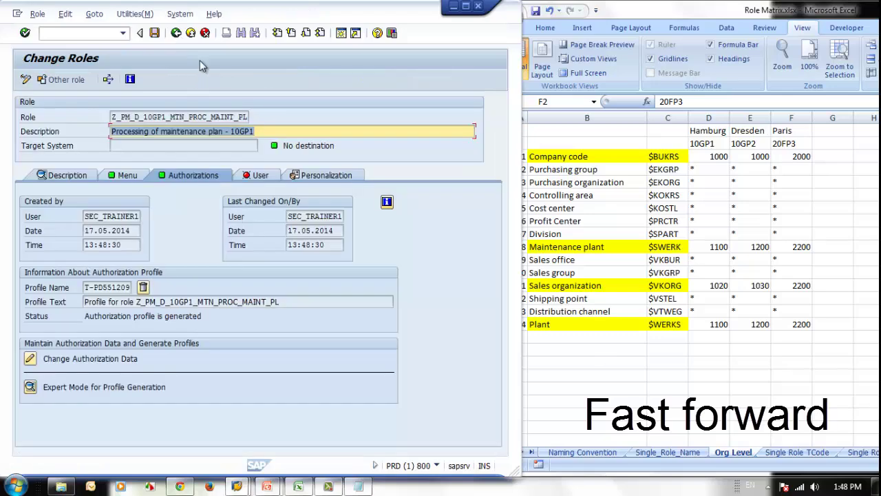
pyautogui.click(176, 33)
# Step: Copy Z_PM_D_10GP2_MTN_PROC_MAINT_PLANT from the matrix's single roles sheet and create a single role with that name
pyautogui.click(847, 445)
pyautogui.click(859, 452)
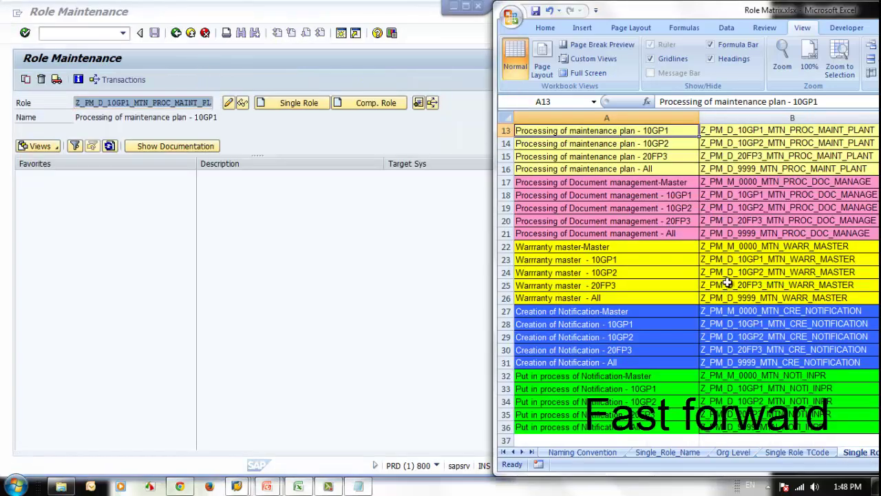
pyautogui.click(741, 143)
pyautogui.moveTo(836, 102); pyautogui.dragTo(445, 86)
pyautogui.moveTo(76, 103); pyautogui.dragTo(342, 125)
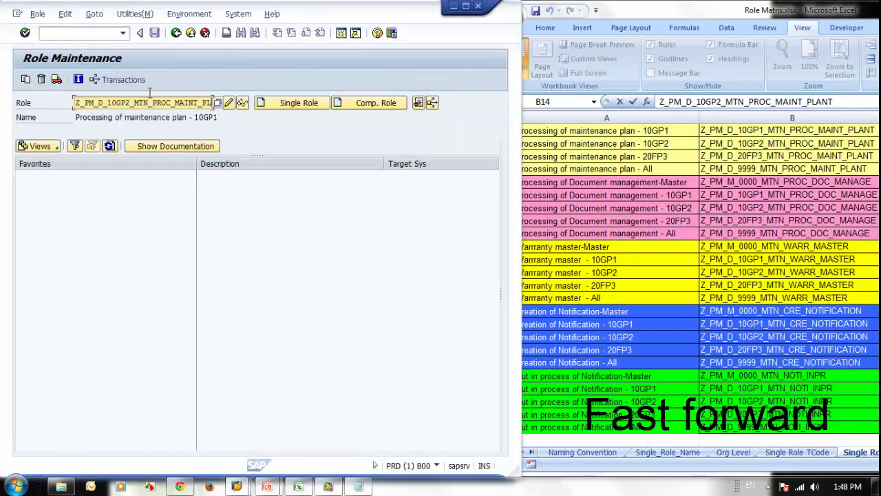
pyautogui.click(301, 105)
# Step: Copy the description "Processing of maintenance plan - 10GP2" from the matrix into the new role
pyautogui.click(592, 144)
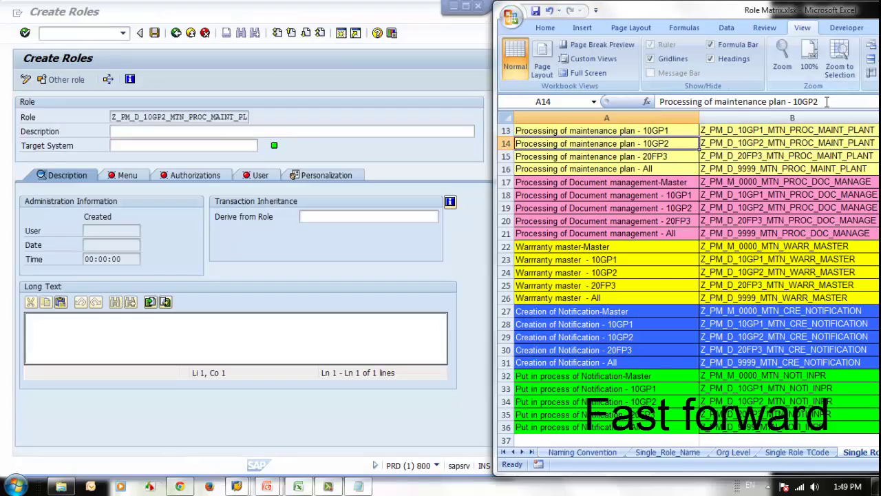
pyautogui.click(175, 130)
pyautogui.hotkey('ctrl', 'v')
pyautogui.click(186, 175)
pyautogui.click(299, 238)
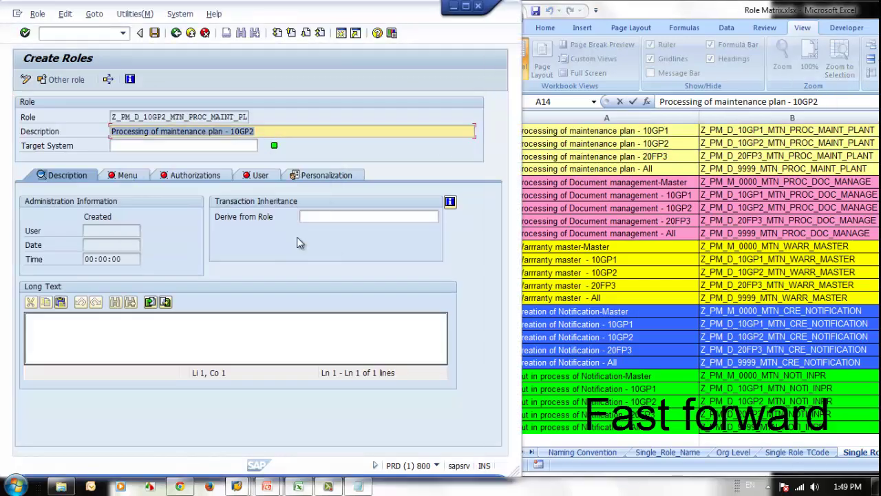
# Step: Derive the 10GP2 role from the master Z_PM_M_0000_MTN_PROC_MAINT_PLANT copied from the matrix and confirm the imparting role
pyautogui.click(365, 217)
pyautogui.click(752, 160)
pyautogui.click(749, 143)
pyautogui.scroll(1, 749, 144)
pyautogui.click(788, 157)
pyautogui.hotkey('ctrl', 'c')
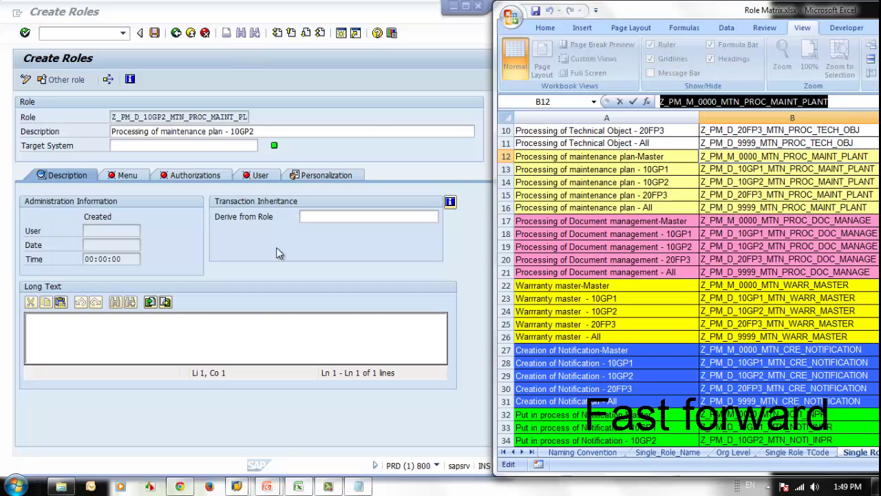
pyautogui.click(277, 252)
pyautogui.hotkey('ctrl', 'v')
pyautogui.press('Return')
pyautogui.click(178, 234)
# Step: Open the 10GP2 role's authorization data for changing and set the purchasing group to *
pyautogui.click(122, 174)
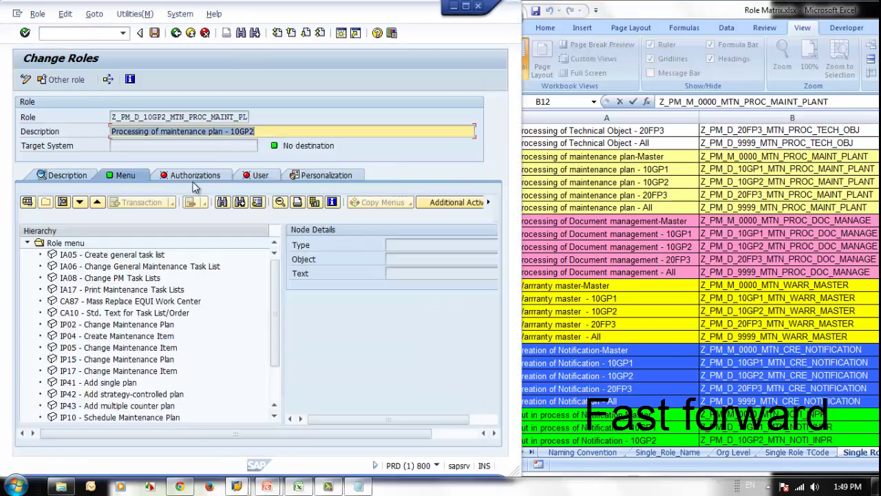
pyautogui.click(190, 175)
pyautogui.click(82, 359)
pyautogui.write('*')
pyautogui.click(238, 199)
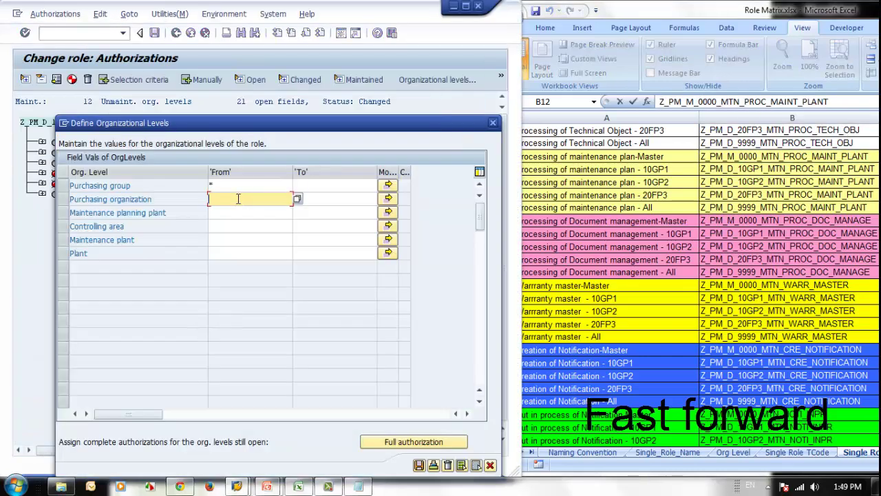
# Step: Enter * as the from value for purchasing organization, maintenance planning plant and controlling area
pyautogui.write('*')
pyautogui.click(235, 213)
pyautogui.write('*')
pyautogui.click(233, 226)
pyautogui.write('*')
# Step: Set the maintenance plant and plant to 1200, taken from the Dresden (10GP2) column of the Excel Org Level sheet
pyautogui.click(232, 240)
pyautogui.click(732, 451)
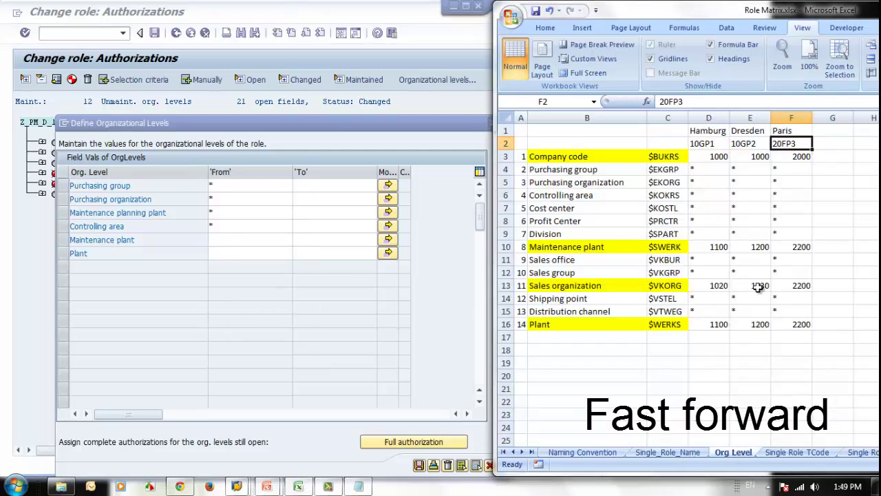
pyautogui.click(261, 238)
pyautogui.write('1200')
pyautogui.click(250, 254)
pyautogui.write('1200')
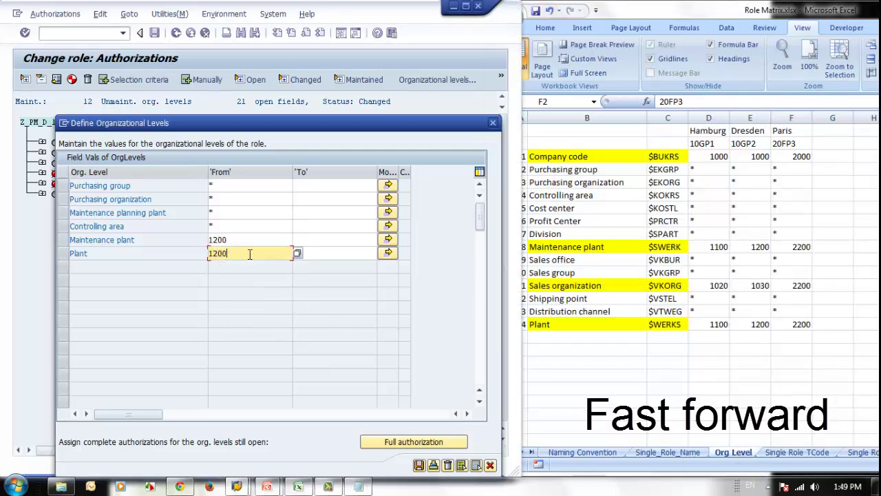
# Step: Save the 10GP2 role's organizational levels and generate its authorization profile despite the open authorizations
pyautogui.click(419, 466)
pyautogui.click(71, 79)
pyautogui.press('Return')
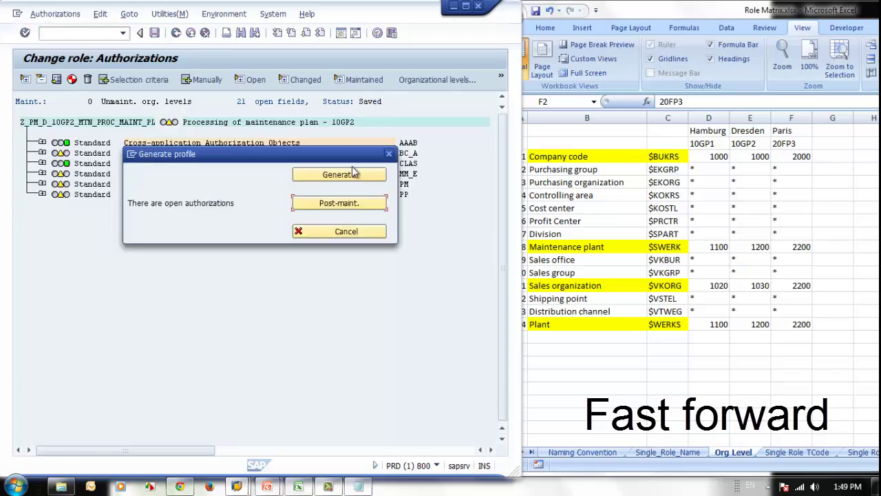
pyautogui.press('Return')
# Step: Copy the role name Z_PM_D_20FP3_MTN_PROC_MAINT_PLANT from the Excel role matrix and create it as a single role in SAP
pyautogui.click(668, 452)
pyautogui.click(778, 455)
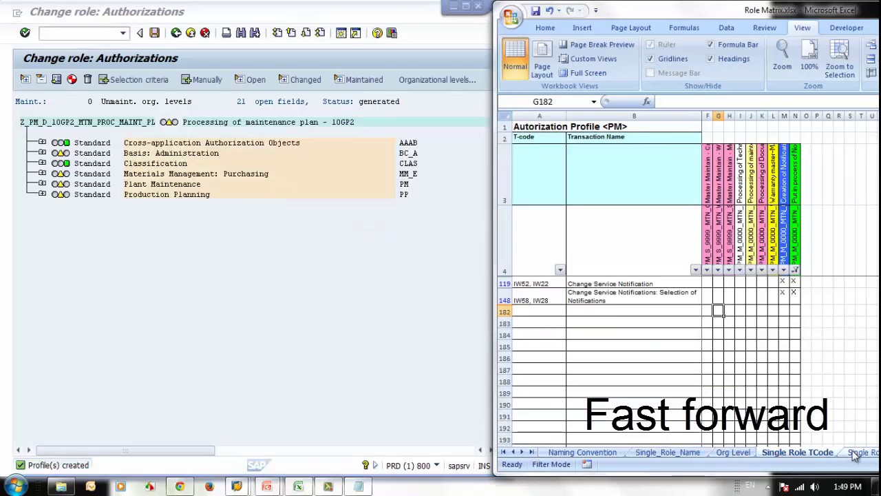
pyautogui.click(857, 454)
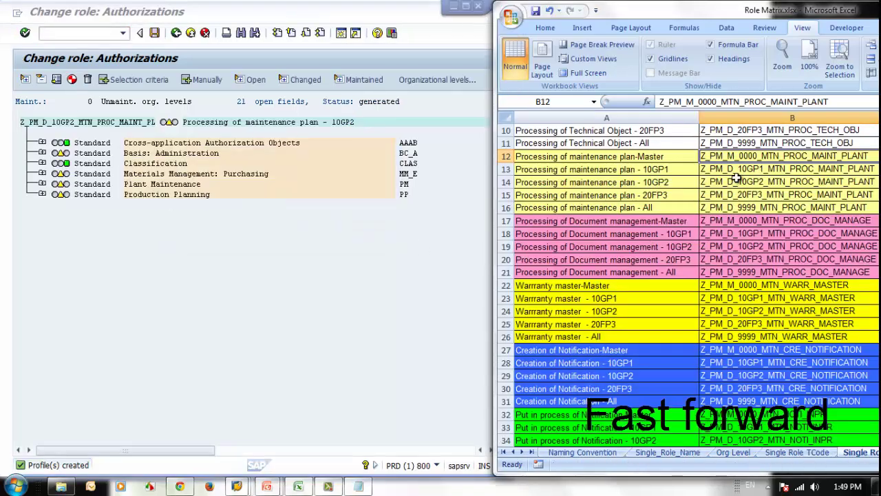
pyautogui.click(176, 33)
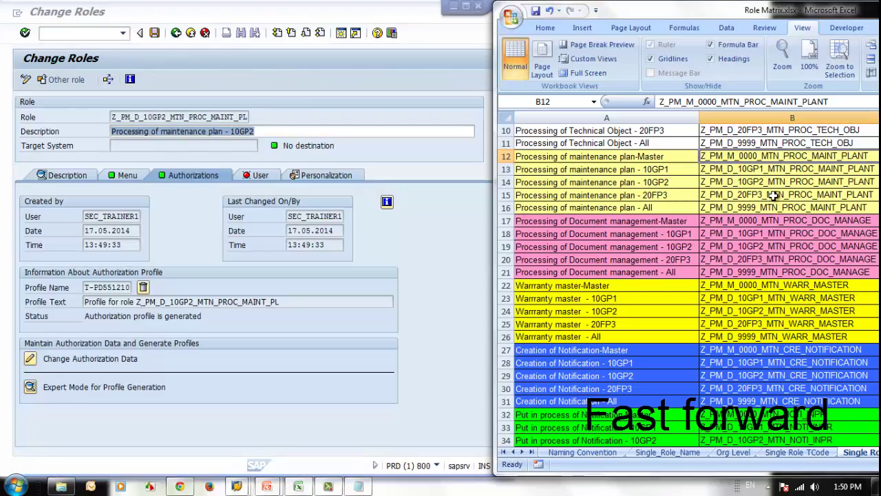
pyautogui.doubleClick(778, 195)
pyautogui.click(177, 33)
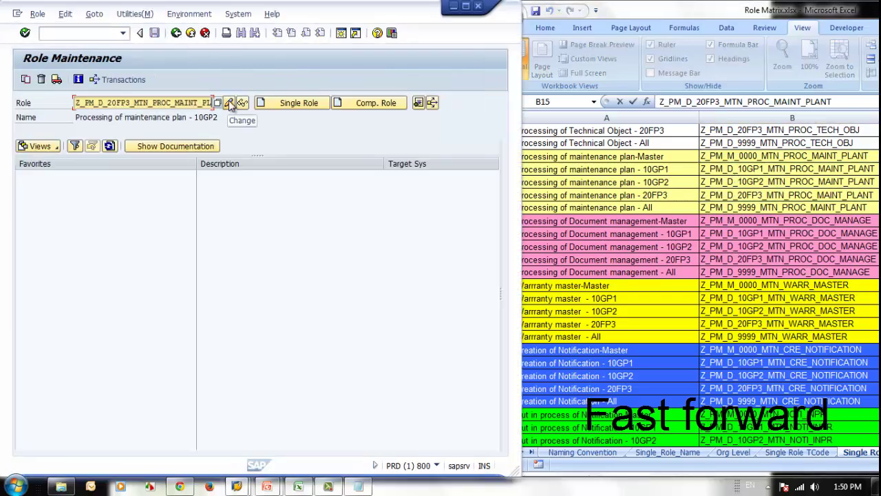
pyautogui.click(299, 103)
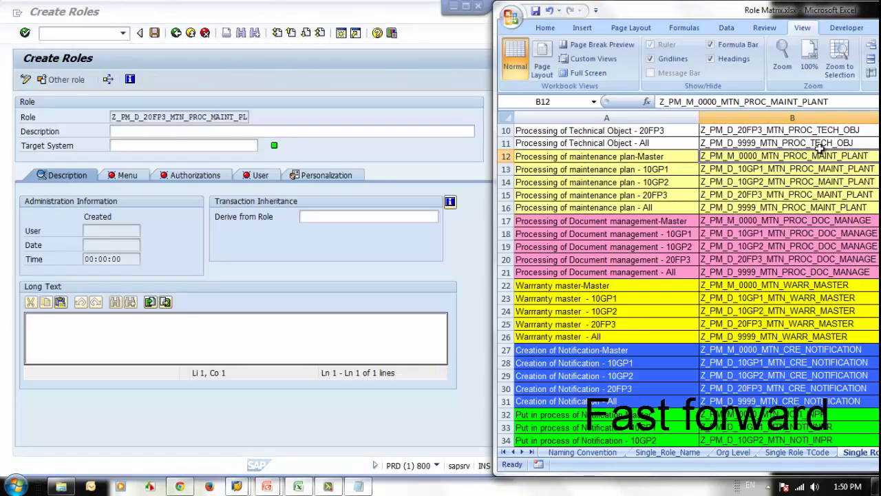
# Step: Derive the 20FP3 role from Z_PM_M_0000_MTN_PROC_MAINT_PLANT and confirm it as the imparting role
pyautogui.click(357, 212)
pyautogui.hotkey('ctrl', 'v')
pyautogui.press('Return')
pyautogui.click(179, 236)
# Step: Copy the description "Processing of maintenance plan - 20FP3" from the role matrix into the role's description
pyautogui.click(785, 182)
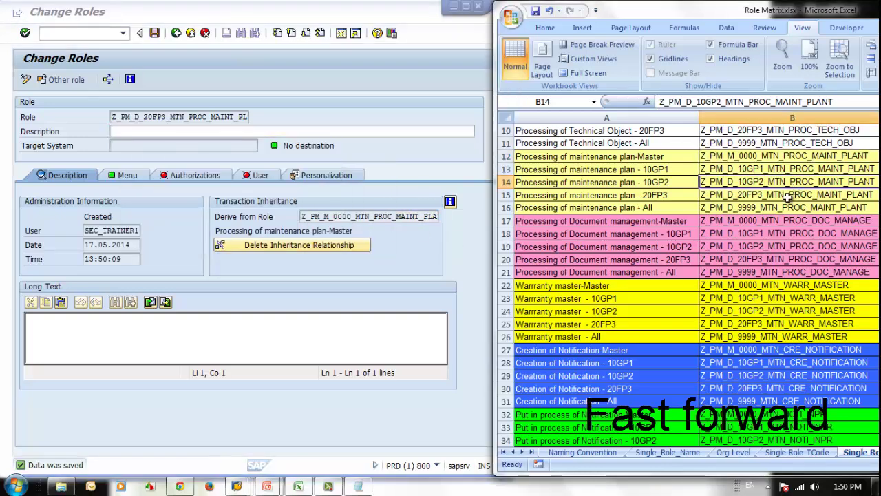
pyautogui.doubleClick(592, 194)
pyautogui.click(166, 132)
# Step: Open the authorization data and enter * for purchasing group, purchasing organization, maintenance planning plant and controlling area
pyautogui.click(184, 177)
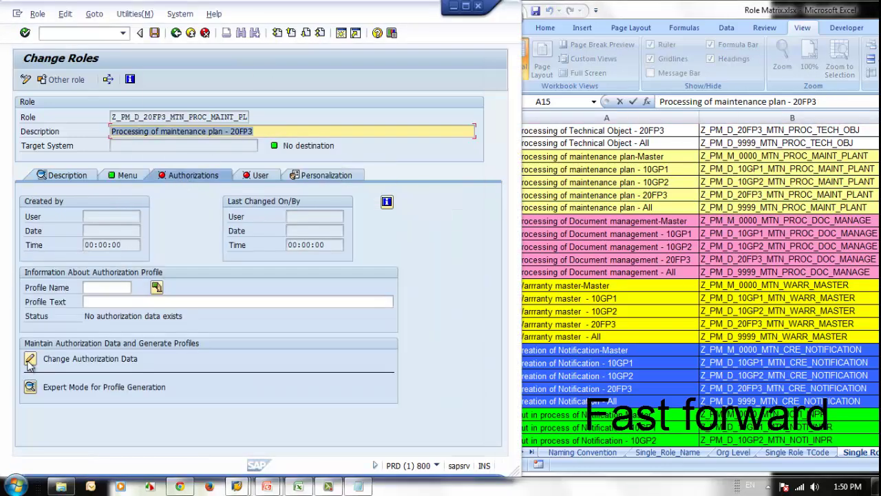
pyautogui.click(85, 413)
pyautogui.write('*')
pyautogui.click(248, 199)
pyautogui.write('*')
pyautogui.click(241, 213)
pyautogui.write('*')
pyautogui.click(238, 226)
pyautogui.write('*')
# Step: Set the maintenance plant and plant to 2200, taken from the Paris (20FP3) column of the Org Level sheet
pyautogui.click(233, 239)
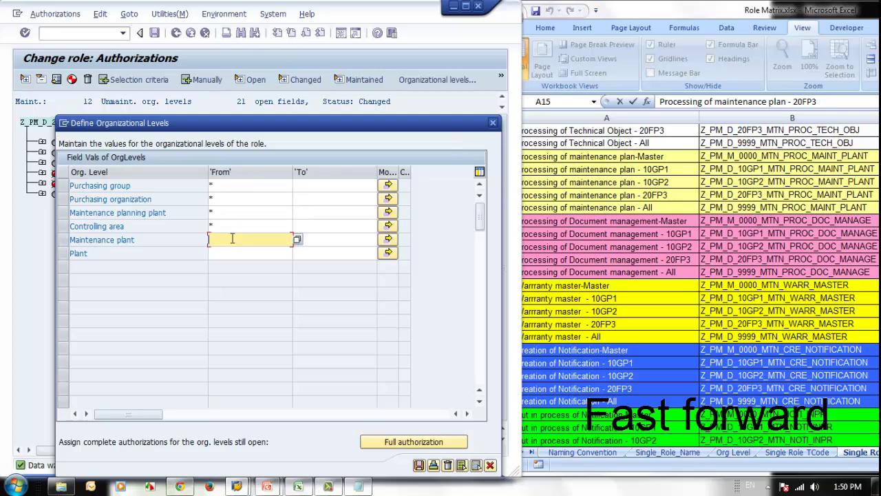
pyautogui.click(733, 452)
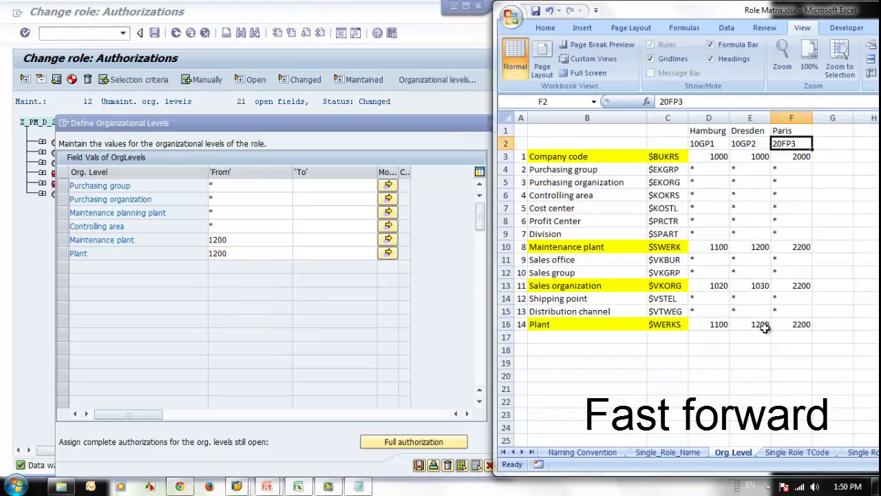
pyautogui.click(100, 239)
pyautogui.write('2200')
pyautogui.click(232, 253)
pyautogui.write('22')
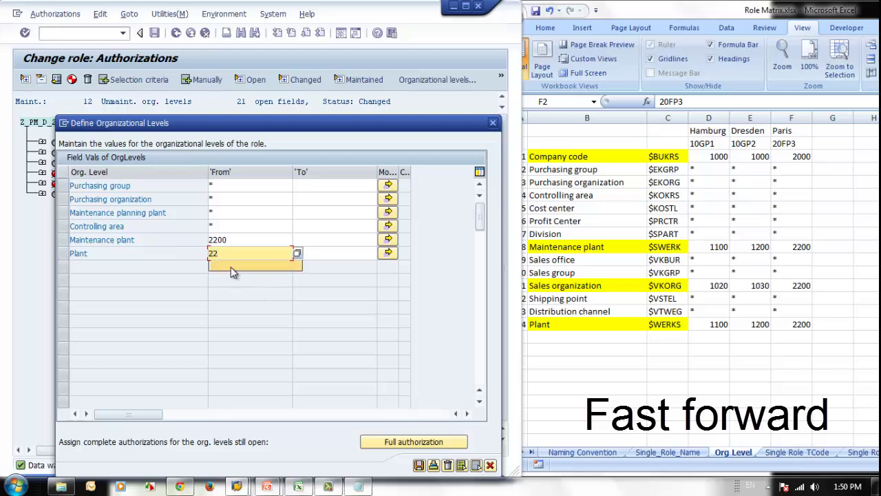
# Step: Save the 20FP3 role's organizational levels and generate its authorization profile with the default profile name
pyautogui.click(419, 466)
pyautogui.click(154, 32)
pyautogui.press('Return')
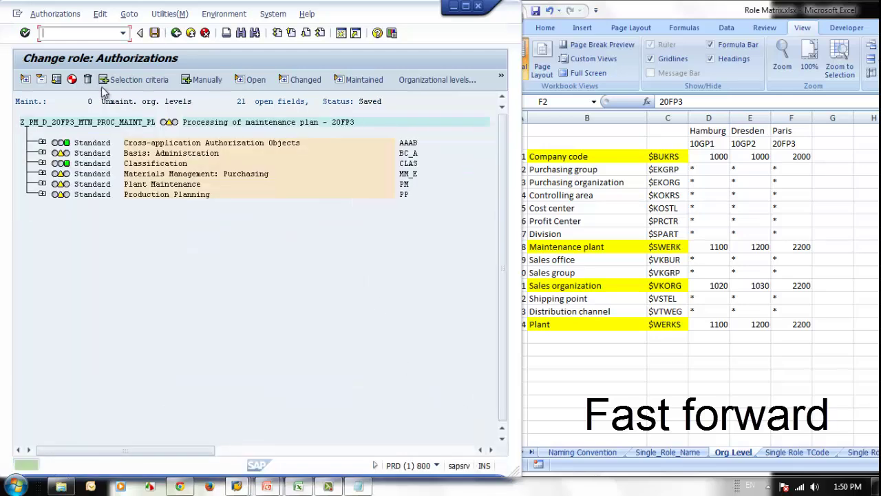
pyautogui.click(71, 79)
pyautogui.click(338, 175)
pyautogui.click(426, 79)
pyautogui.click(492, 122)
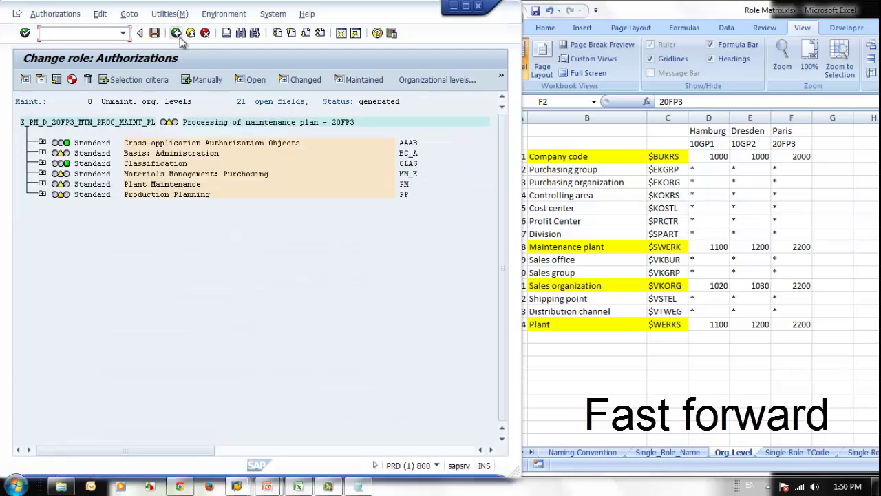
# Step: Copy the role name Z_PM_D_9999_MTN_PROC_MAINT_PLANT from the role matrix and create it as a single role
pyautogui.click(177, 33)
pyautogui.click(773, 453)
pyautogui.click(861, 453)
pyautogui.click(783, 208)
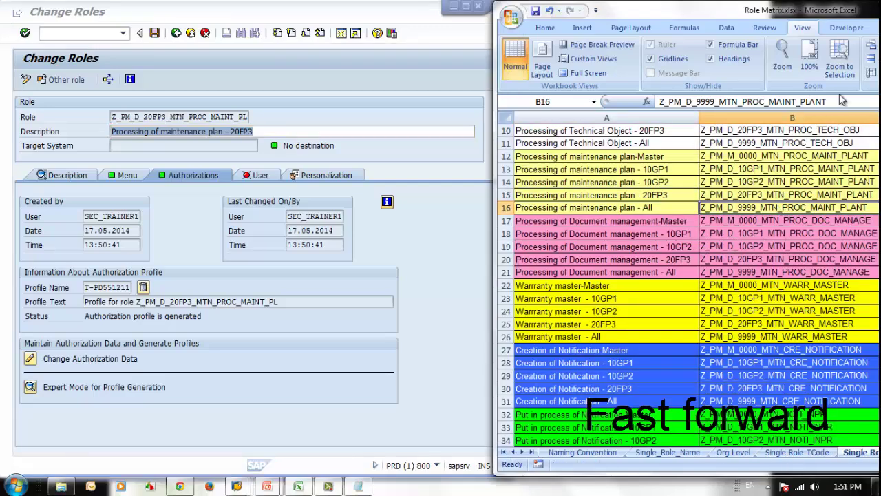
pyautogui.moveTo(844, 102); pyautogui.dragTo(270, 329)
pyautogui.click(177, 33)
pyautogui.moveTo(75, 103); pyautogui.dragTo(220, 121)
pyautogui.hotkey('ctrl', 'v')
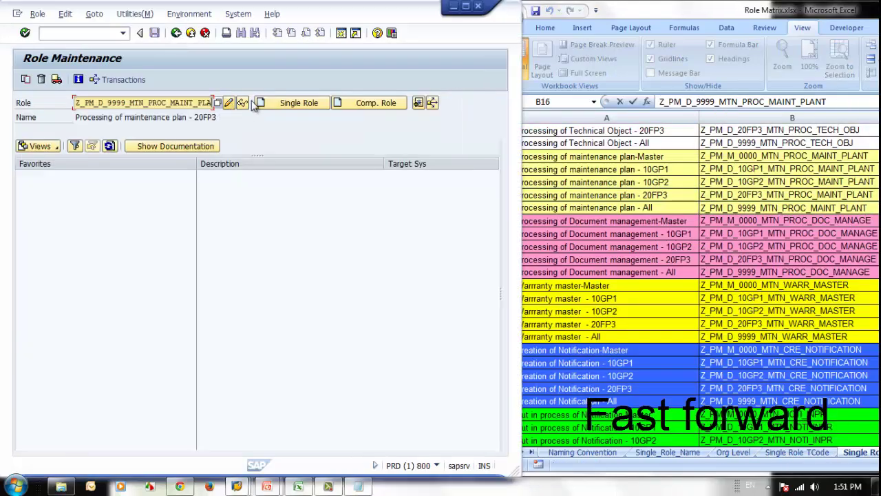
pyautogui.click(276, 103)
# Step: Derive the 9999 role from Z_PM_M_0000_MTN_PROC_MAINT_PLANT, copied from the role matrix, and confirm it as the imparting role
pyautogui.click(767, 217)
pyautogui.click(775, 154)
pyautogui.moveTo(838, 102); pyautogui.dragTo(647, 110)
pyautogui.hotkey('ctrl', 'c')
pyautogui.click(358, 216)
pyautogui.hotkey('ctrl', 'v')
pyautogui.press('Return')
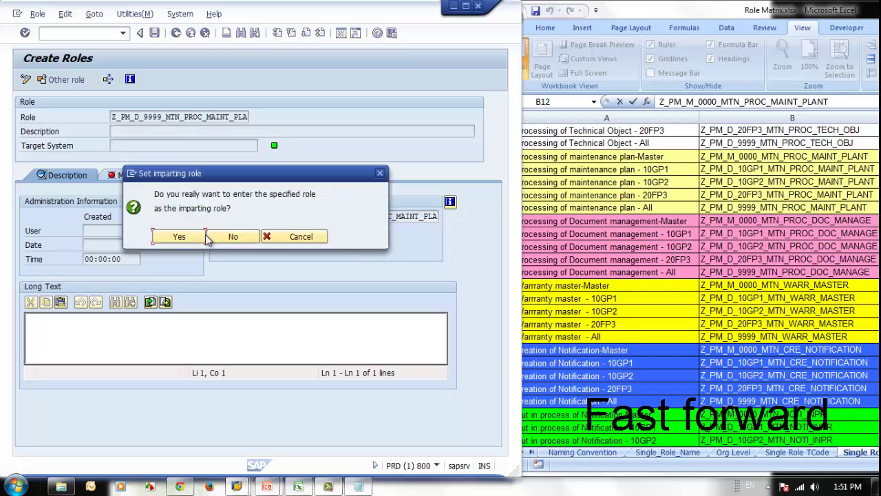
pyautogui.click(179, 236)
# Step: Copy the description "Processing of maintenance plan - All" from the role matrix into the 9999 role's description
pyautogui.click(193, 174)
pyautogui.click(298, 487)
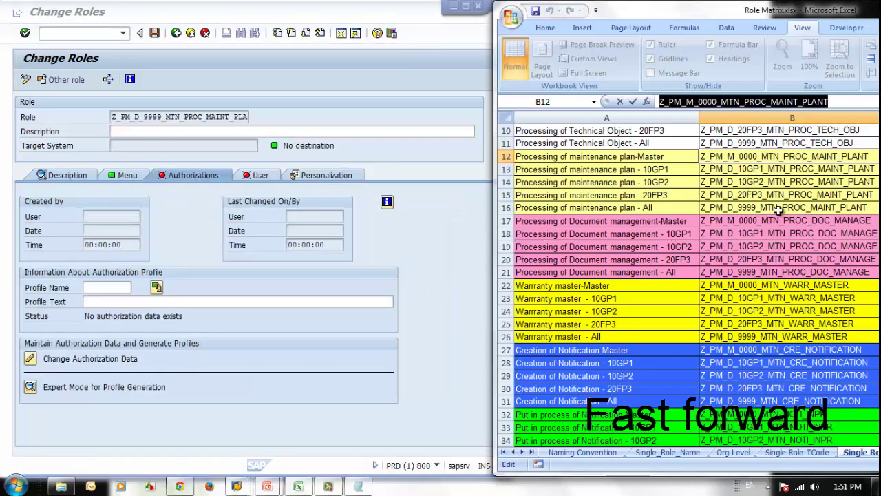
pyautogui.click(597, 206)
pyautogui.moveTo(813, 101); pyautogui.dragTo(654, 104)
pyautogui.hotkey('ctrl', 'c')
pyautogui.click(179, 132)
pyautogui.hotkey('ctrl', 'v')
# Step: Maintain and save the 9999 role's organizational levels and generate its authorization profile with the default name
pyautogui.click(31, 358)
pyautogui.click(180, 232)
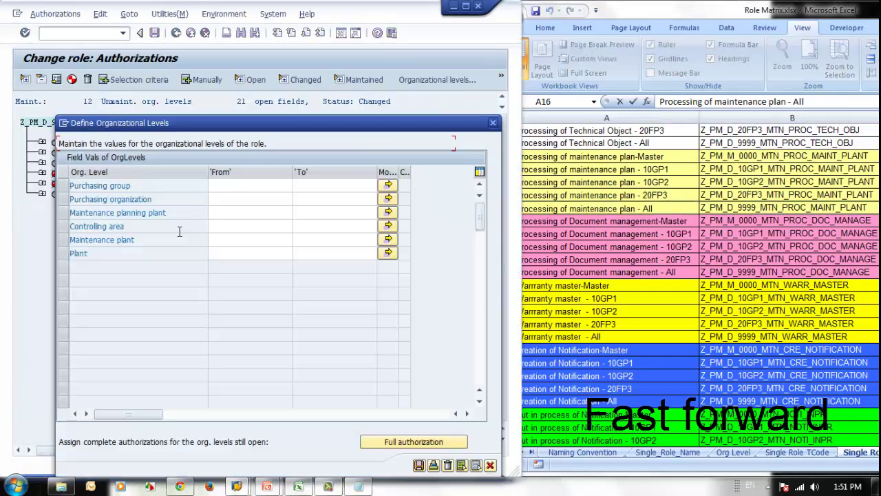
pyautogui.click(419, 465)
pyautogui.click(155, 33)
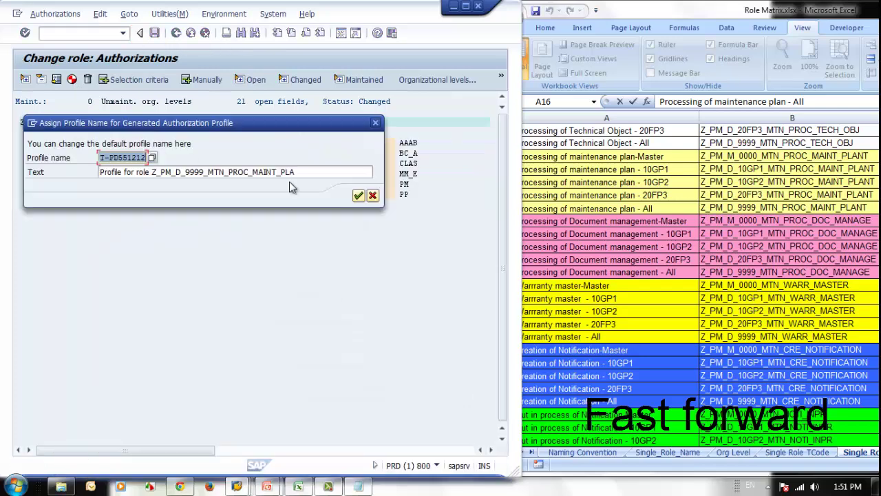
pyautogui.click(356, 195)
pyautogui.click(353, 178)
# Step: Copy the master role name Z_PM_M_0000_MTN_PROC_MAINT_PLANT from the role matrix and open that role for changing
pyautogui.click(778, 204)
pyautogui.click(777, 205)
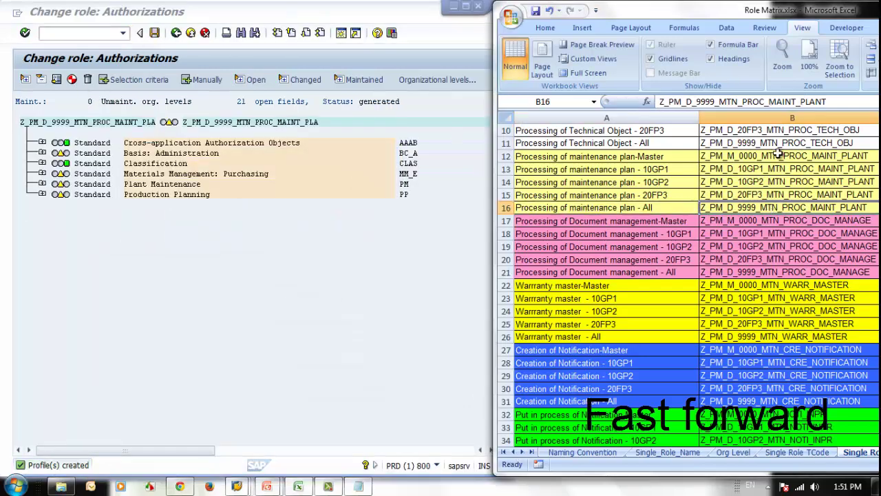
pyautogui.click(780, 156)
pyautogui.moveTo(832, 102); pyautogui.dragTo(657, 102)
pyautogui.click(124, 269)
pyautogui.click(176, 33)
pyautogui.click(176, 33)
pyautogui.click(179, 236)
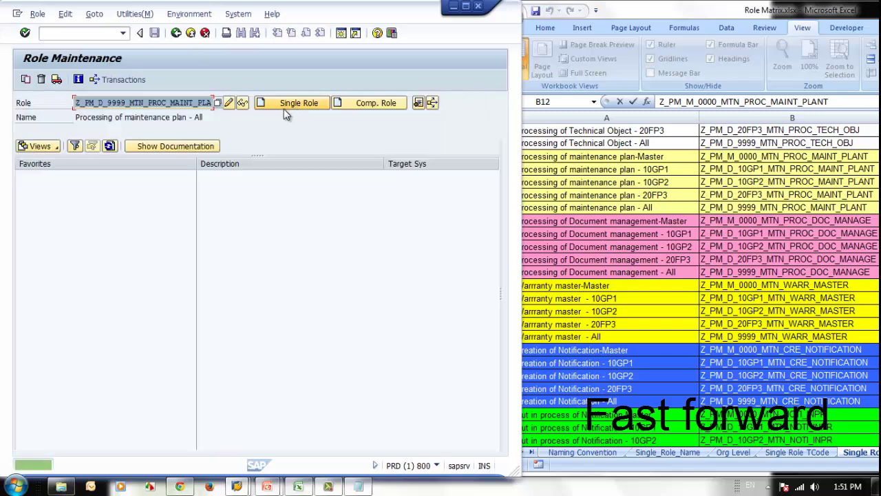
pyautogui.hotkey('ctrl', 'v')
pyautogui.click(227, 102)
# Step: Open the master role's authorization data and adjust and generate the profiles of all its derived roles
pyautogui.click(38, 14)
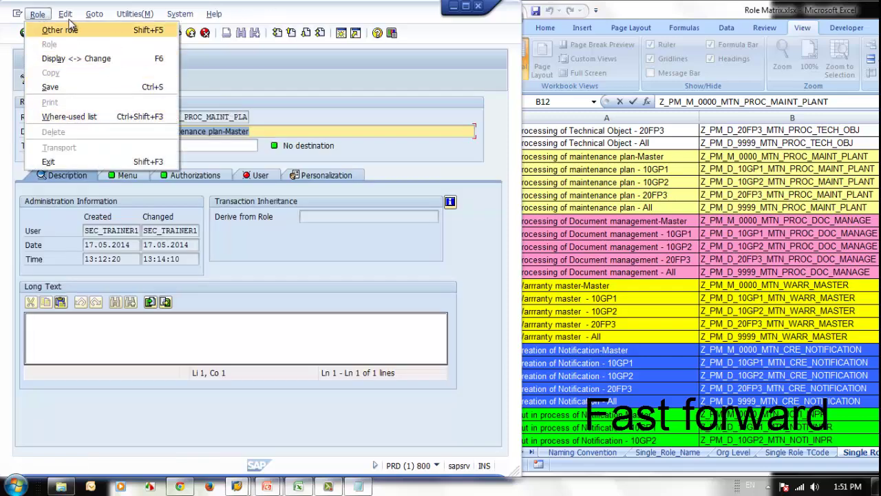
pyautogui.click(37, 14)
pyautogui.click(192, 176)
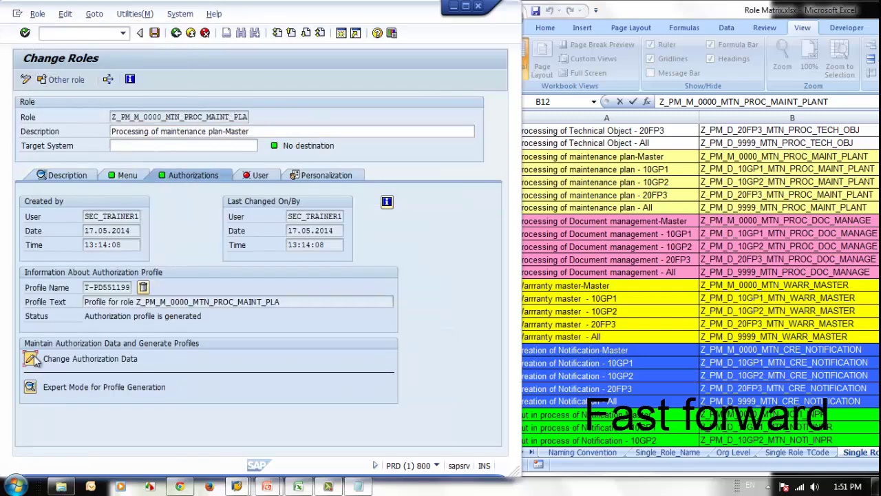
pyautogui.click(77, 414)
pyautogui.click(39, 14)
pyautogui.moveTo(69, 57)
pyautogui.click(206, 57)
pyautogui.click(377, 380)
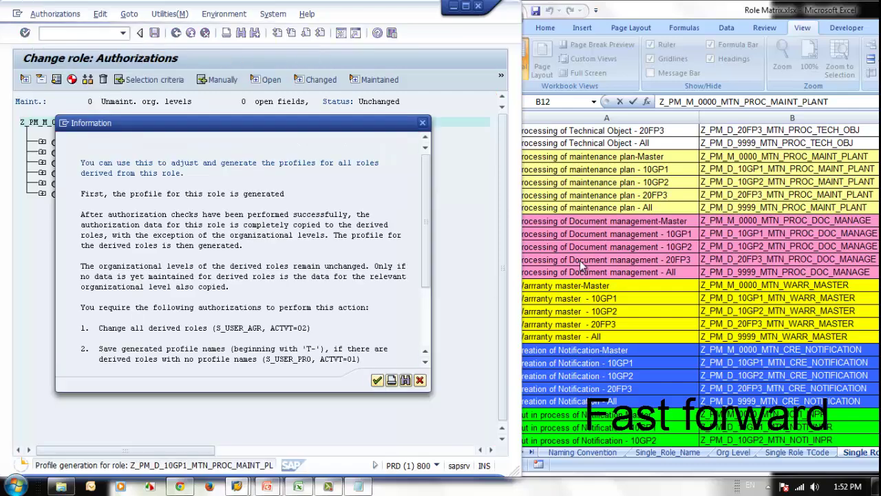
# Step: Return to role maintenance and look up the role Z_PM_D_20FP3_MTN_PROC_DOC_MANAGE, copied from the role matrix
pyautogui.click(819, 260)
pyautogui.moveTo(834, 102); pyautogui.dragTo(659, 102)
pyautogui.click(326, 265)
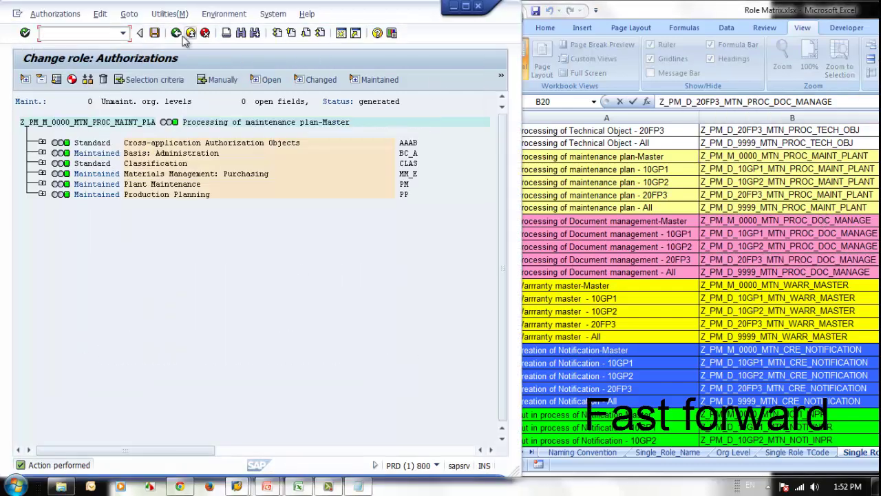
pyautogui.click(184, 34)
pyautogui.click(156, 33)
pyautogui.click(184, 34)
pyautogui.hotkey('ctrl', 'v')
pyautogui.press('Return')
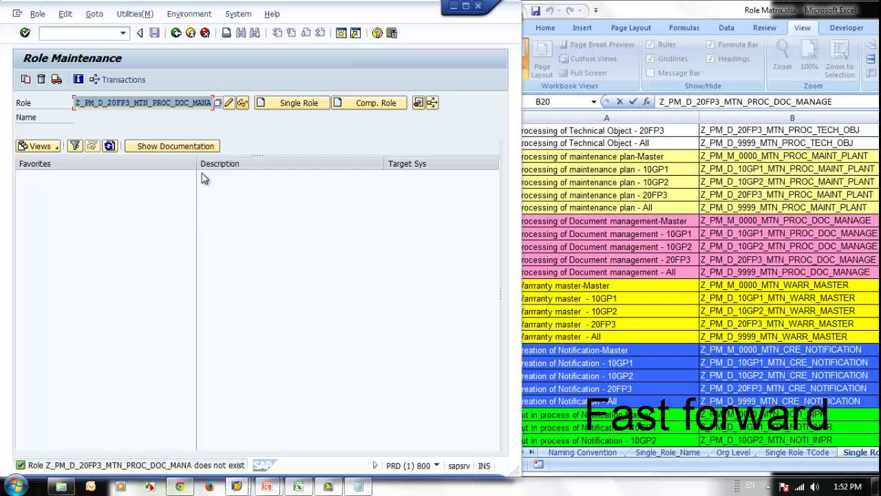
pyautogui.click(746, 181)
pyautogui.moveTo(853, 100); pyautogui.dragTo(659, 103)
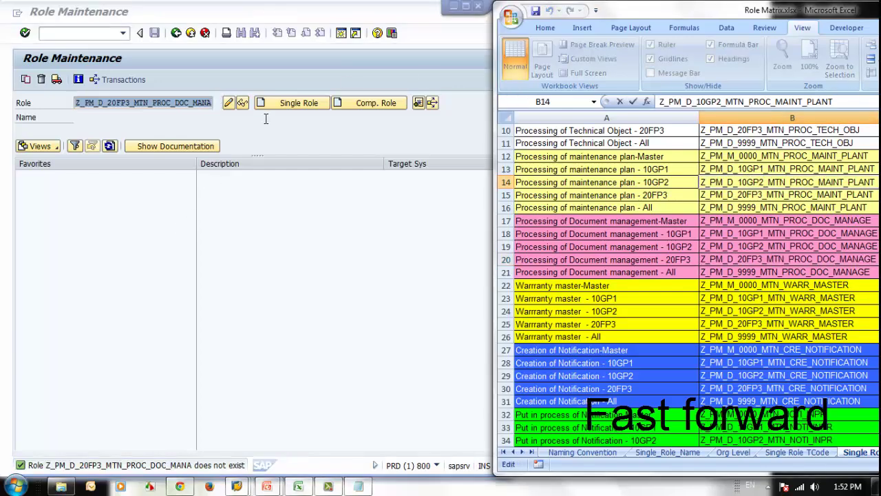
pyautogui.click(96, 102)
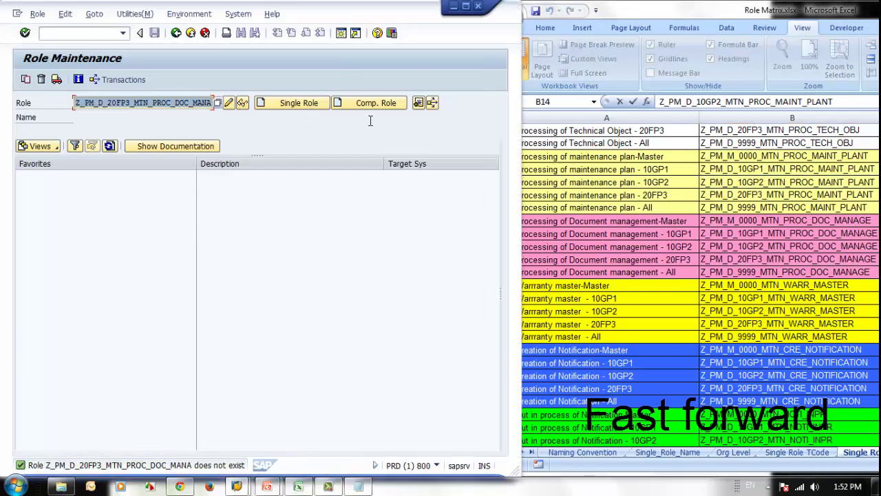
pyautogui.click(245, 106)
# Step: Replace the name in the role field with Z_PM_D_10GP2_MTN_PROC_MAINT_PLANT, copied from the role matrix
pyautogui.click(823, 181)
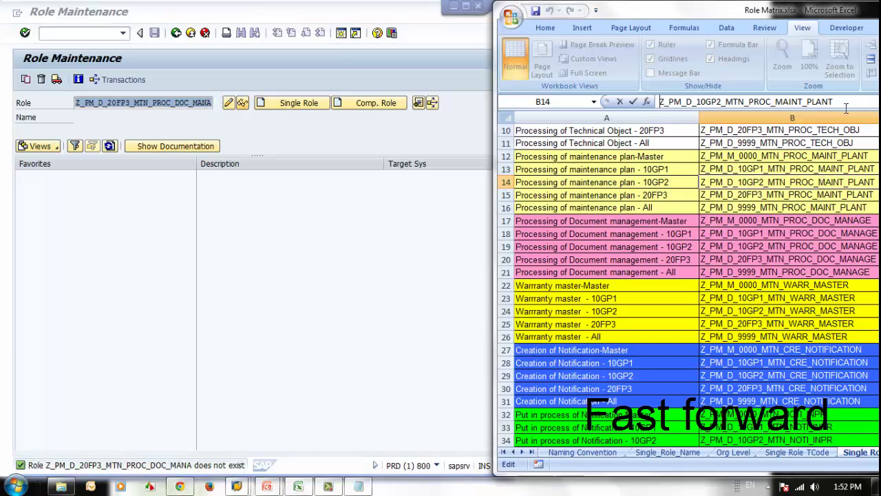
pyautogui.moveTo(847, 104); pyautogui.dragTo(659, 102)
pyautogui.click(189, 103)
pyautogui.press('BackSpace')
pyautogui.press('BackSpace')
pyautogui.press('BackSpace')
pyautogui.press('BackSpace')
pyautogui.press('BackSpace')
pyautogui.press('BackSpace')
pyautogui.press('BackSpace')
pyautogui.press('BackSpace')
pyautogui.press('BackSpace')
pyautogui.press('BackSpace')
pyautogui.press('BackSpace')
pyautogui.press('BackSpace')
pyautogui.press('BackSpace')
pyautogui.press('BackSpace')
pyautogui.press('BackSpace')
pyautogui.press('BackSpace')
pyautogui.press('BackSpace')
pyautogui.press('BackSpace')
pyautogui.press('BackSpace')
pyautogui.press('BackSpace')
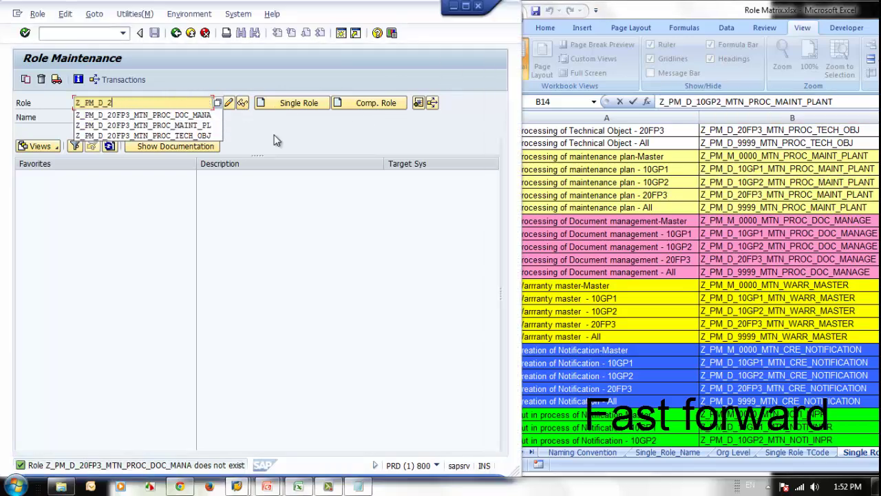
pyautogui.hotkey('ctrl', 'v')
# Step: Display the 10GP2 role's authorization data to check its status, and return to role maintenance
pyautogui.click(243, 104)
pyautogui.click(193, 176)
pyautogui.click(30, 360)
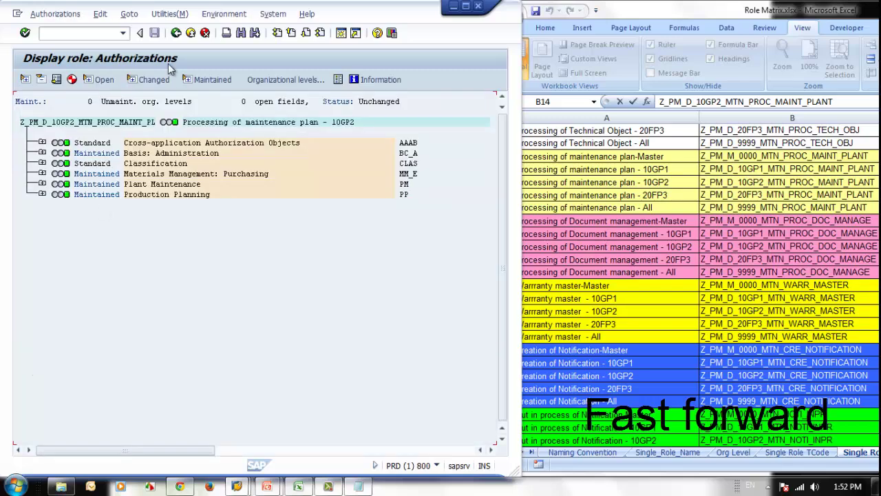
pyautogui.click(176, 33)
# Step: Start creating the single role Z_PM_D_10GP1_MTN_PROC_DOC_MANAGE, with its name copied from the role matrix
pyautogui.click(665, 248)
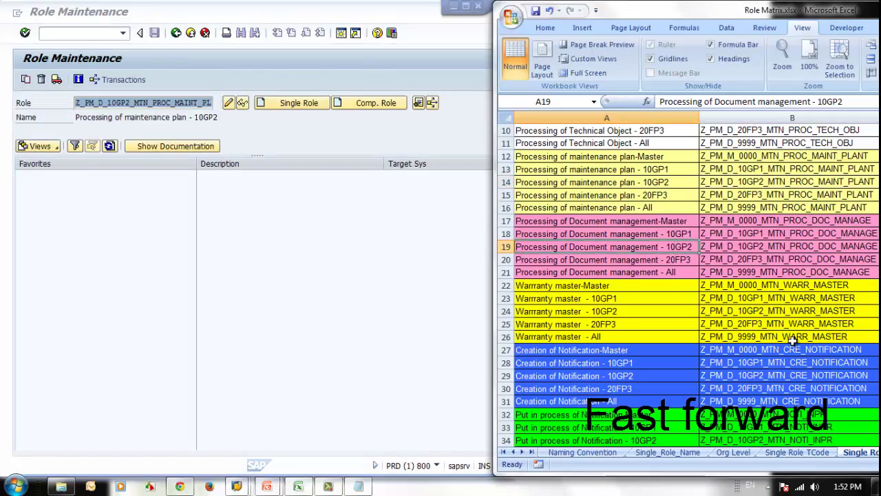
pyautogui.click(787, 221)
pyautogui.click(792, 234)
pyautogui.tripleClick(852, 99)
pyautogui.click(78, 102)
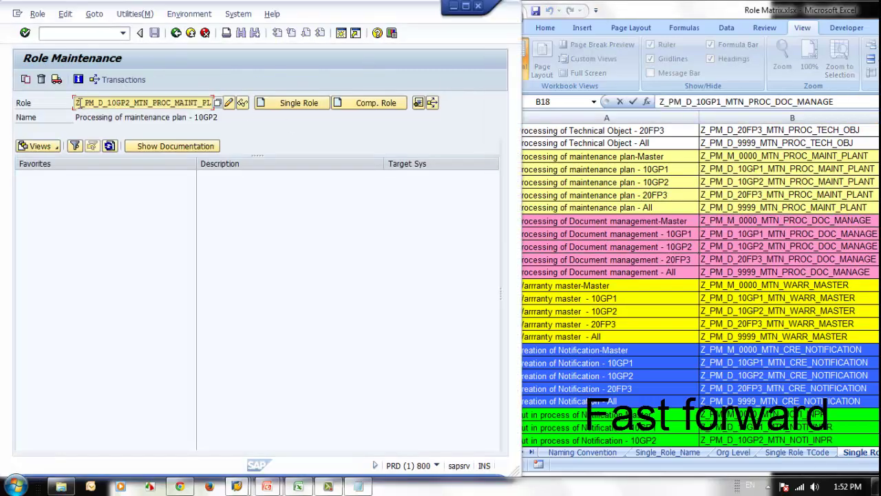
pyautogui.hotkey('ctrl', 'v')
pyautogui.click(307, 108)
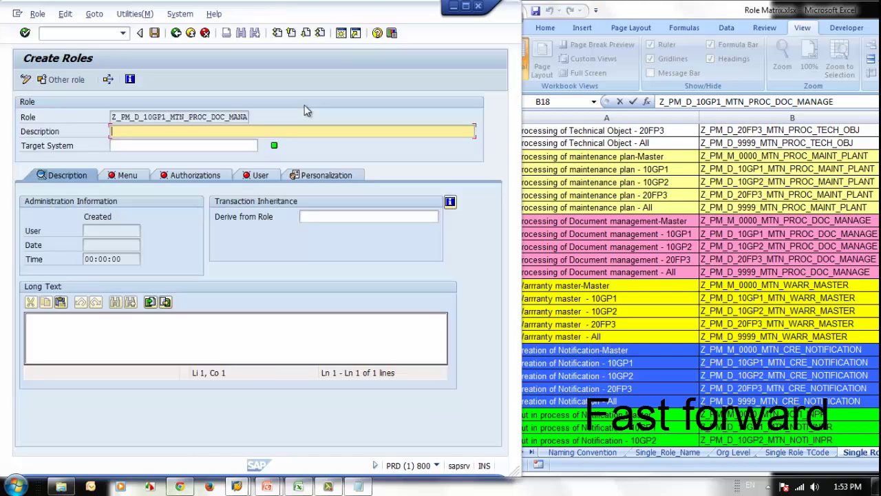
# Step: Fill in the role description "Processing of Document management - 10GP1", copied from the role matrix
pyautogui.hotkey('alt', 'Tab')
pyautogui.click(637, 232)
pyautogui.moveTo(852, 101); pyautogui.dragTo(641, 102)
pyautogui.hotkey('ctrl', 'c')
pyautogui.hotkey('alt', 'Tab')
pyautogui.hotkey('ctrl', 'v')
# Step: Derive the 10GP1 document management role from Z_PM_M_0000_MTN_PROC_DOC_MANAGE, confirming the imparting role and saving
pyautogui.hotkey('alt', 'Tab')
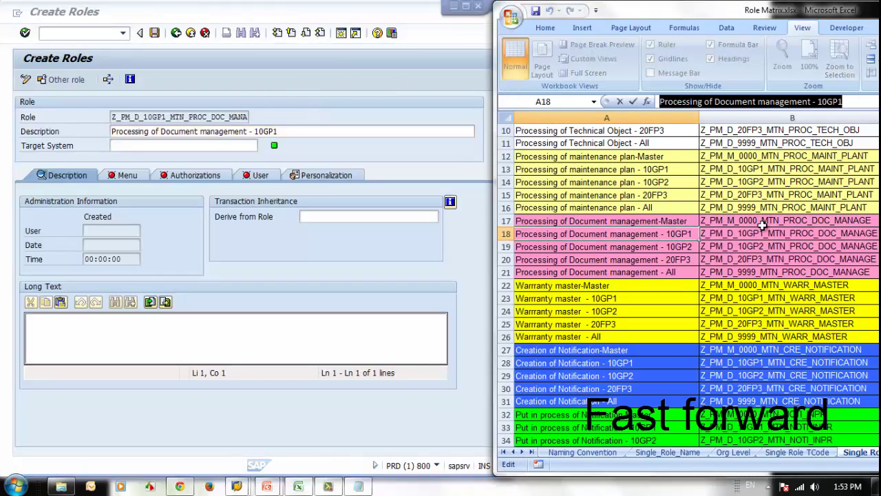
pyautogui.click(763, 223)
pyautogui.moveTo(852, 101); pyautogui.dragTo(643, 102)
pyautogui.hotkey('ctrl', 'c')
pyautogui.click(376, 213)
pyautogui.hotkey('ctrl', 'v')
pyautogui.press('Return')
pyautogui.click(191, 240)
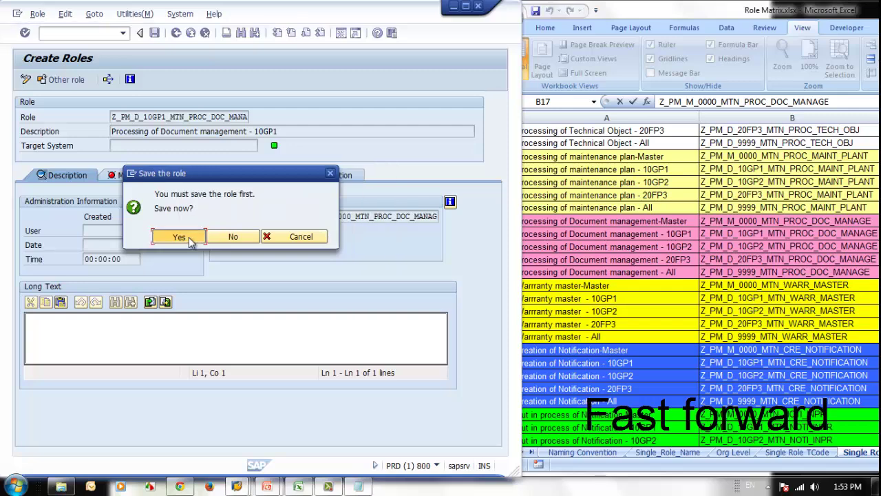
pyautogui.click(178, 237)
# Step: Open the 10GP1 role's authorization data, check the organizational level sheet, and set Controlling area and Profit Center to *
pyautogui.click(31, 363)
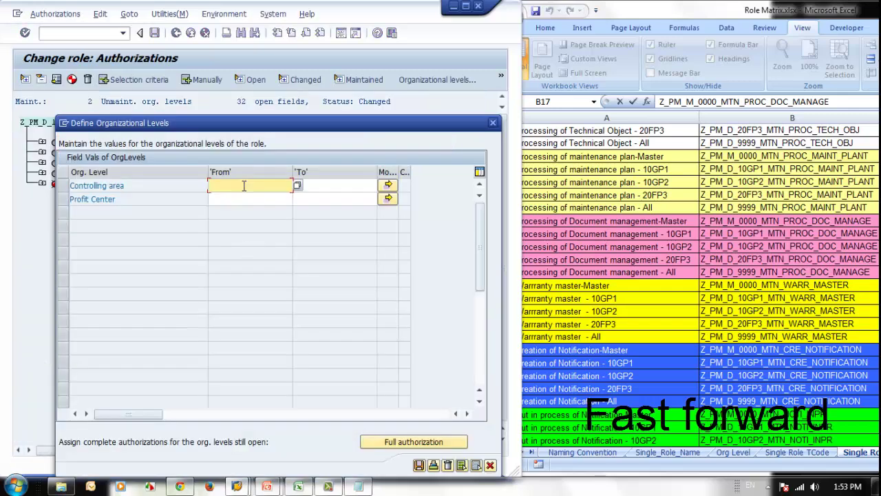
pyautogui.click(733, 453)
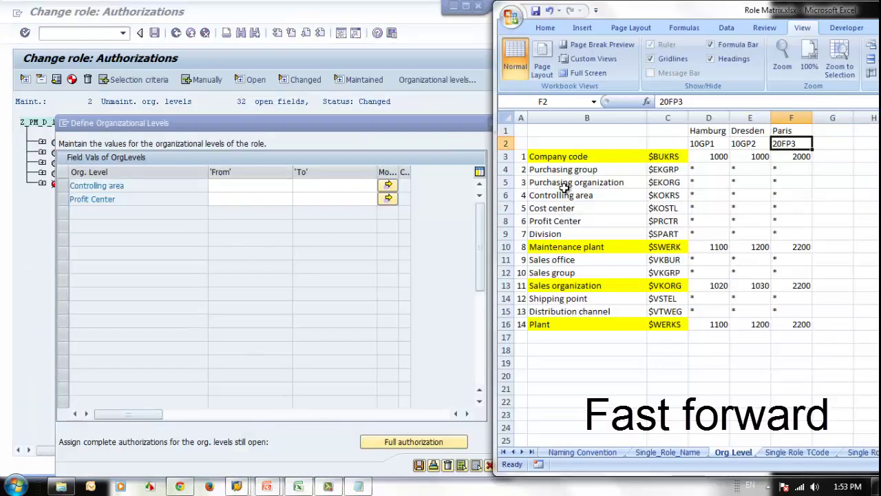
pyautogui.click(247, 185)
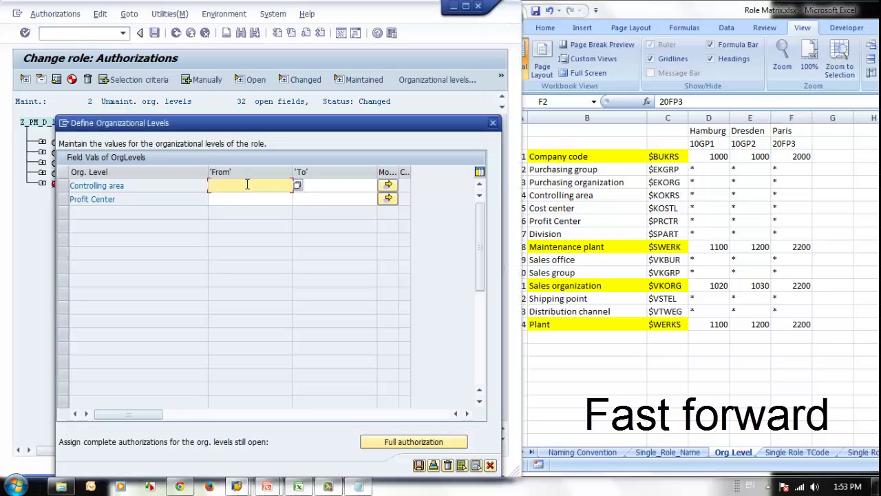
pyautogui.click(245, 200)
pyautogui.write('*')
pyautogui.click(419, 466)
# Step: Save the 10GP1 authorizations under the default profile name, generate the profile despite open authorizations, and return to role maintenance
pyautogui.click(154, 33)
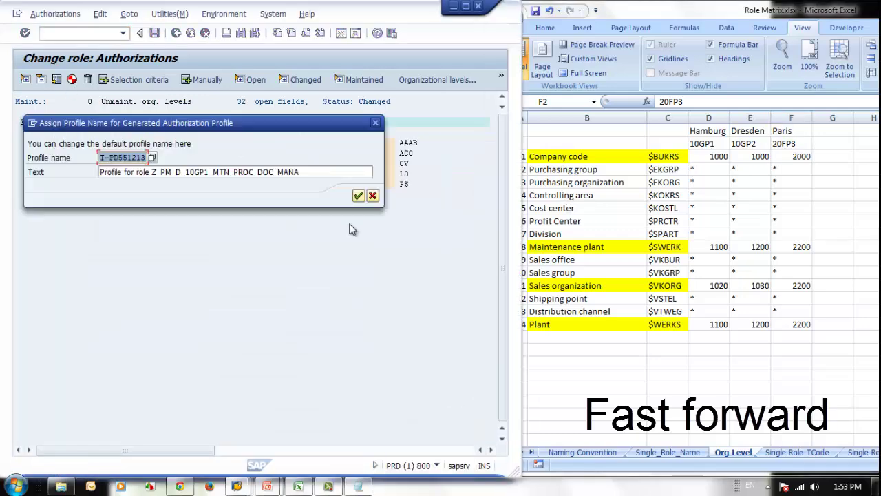
pyautogui.click(359, 196)
pyautogui.click(71, 79)
pyautogui.click(350, 176)
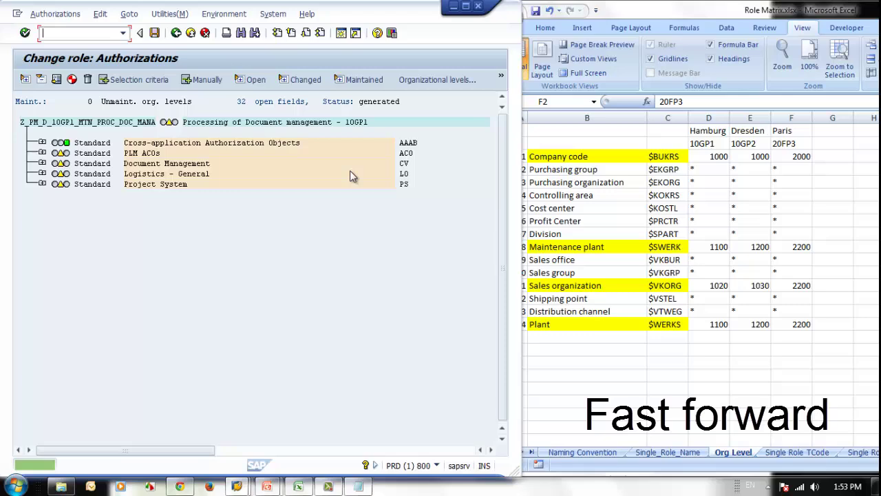
pyautogui.click(175, 35)
pyautogui.click(175, 35)
# Step: Start creating the single role Z_PM_D_10GP2_MTN_PROC_DOC_MANAGE, with its name copied from the derived roles in the matrix
pyautogui.click(796, 343)
pyautogui.click(690, 454)
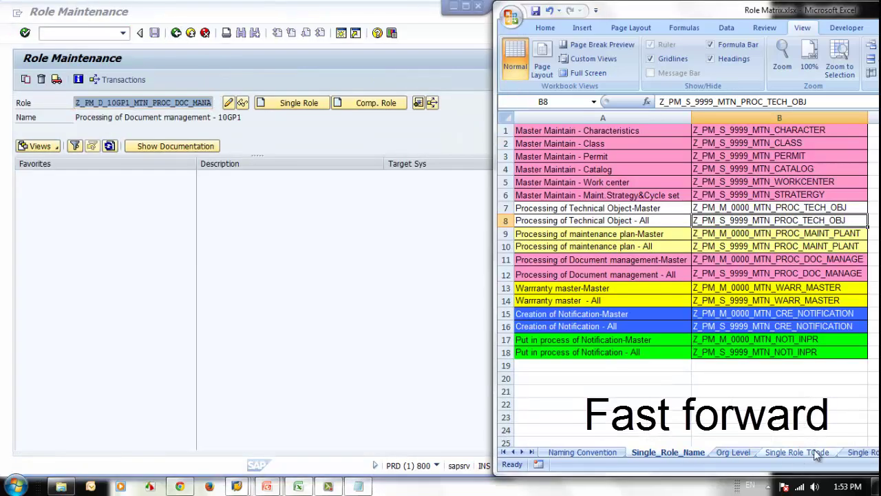
pyautogui.click(868, 452)
pyautogui.click(763, 247)
pyautogui.moveTo(865, 101); pyautogui.dragTo(655, 102)
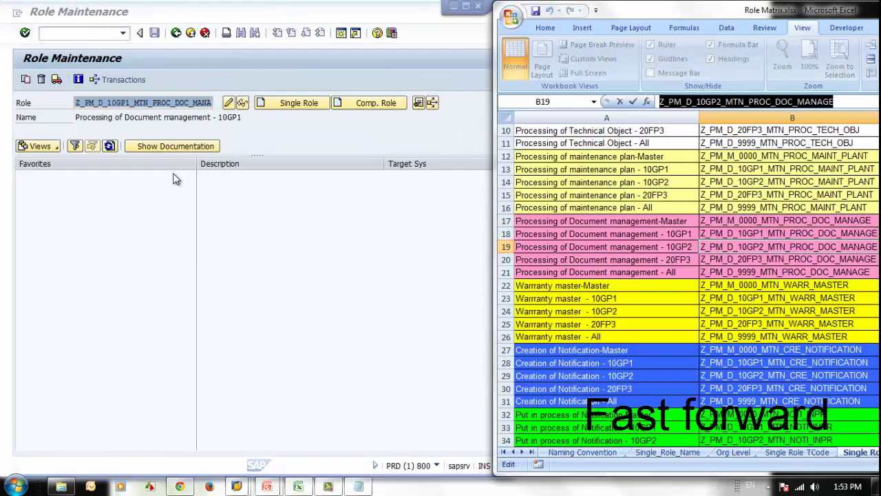
pyautogui.click(173, 178)
pyautogui.moveTo(75, 103); pyautogui.dragTo(238, 110)
pyautogui.click(299, 103)
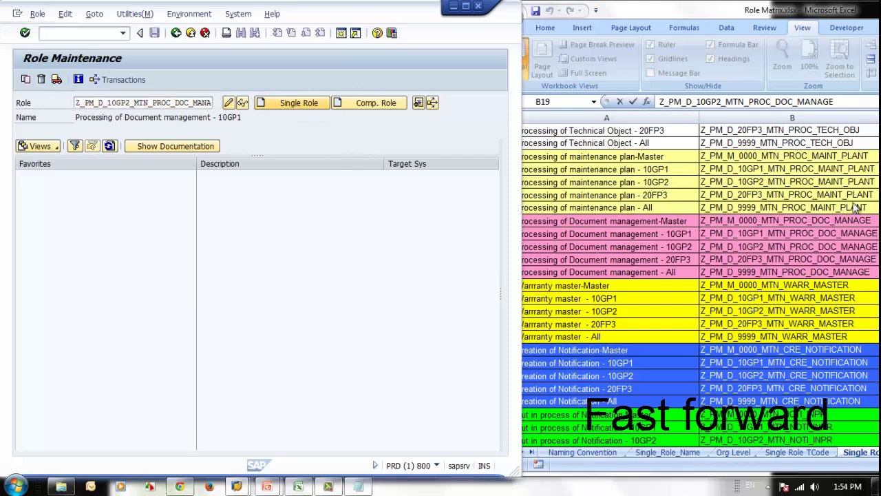
# Step: Derive the 10GP2 document management role from Z_PM_M_0000_MTN_PROC_DOC_MANAGE and save it
pyautogui.click(784, 220)
pyautogui.moveTo(829, 101); pyautogui.dragTo(659, 101)
pyautogui.click(368, 217)
pyautogui.hotkey('ctrl', 'v')
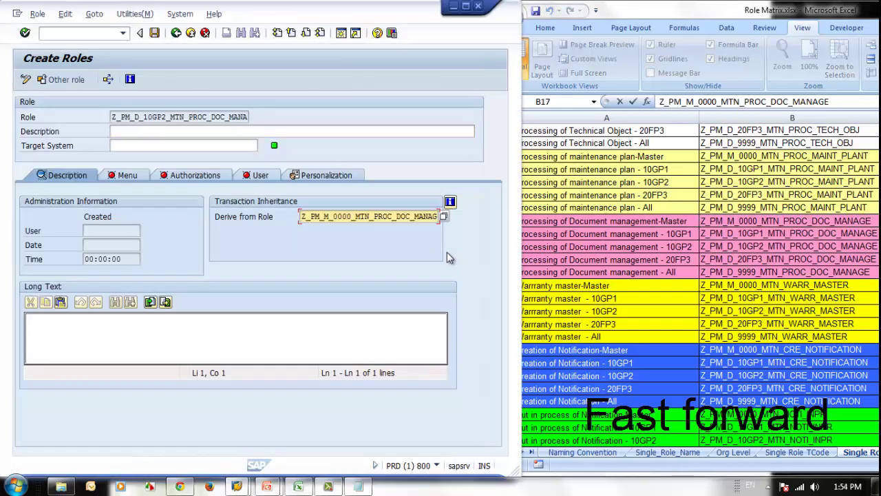
pyautogui.press('Return')
pyautogui.press('Return')
# Step: Fill in the role description "Processing of Document management - 10GP2", copied from the role matrix
pyautogui.click(749, 239)
pyautogui.click(749, 246)
pyautogui.click(633, 236)
pyautogui.click(634, 247)
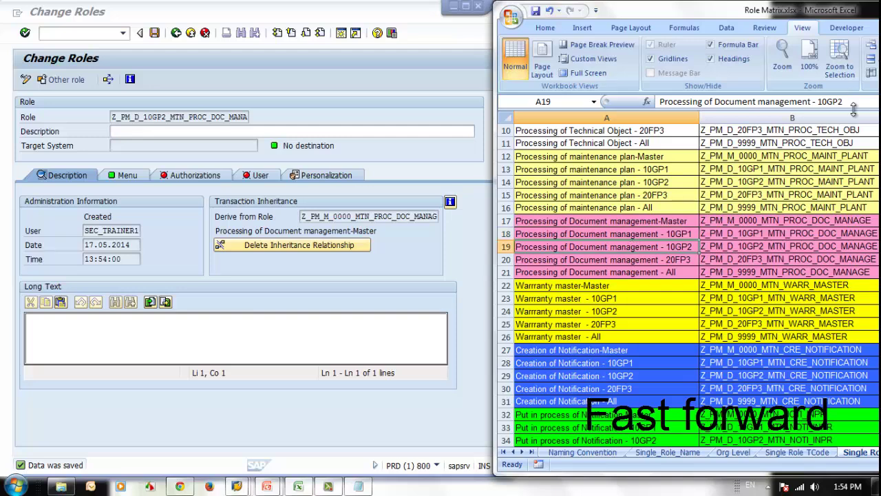
pyautogui.moveTo(852, 102); pyautogui.dragTo(659, 102)
pyautogui.hotkey('ctrl', 'c')
pyautogui.click(157, 132)
pyautogui.hotkey('ctrl', 'v')
# Step: Save the 10GP2 role, open its authorization data and assign full authorization to the open organizational levels
pyautogui.click(194, 176)
pyautogui.click(32, 358)
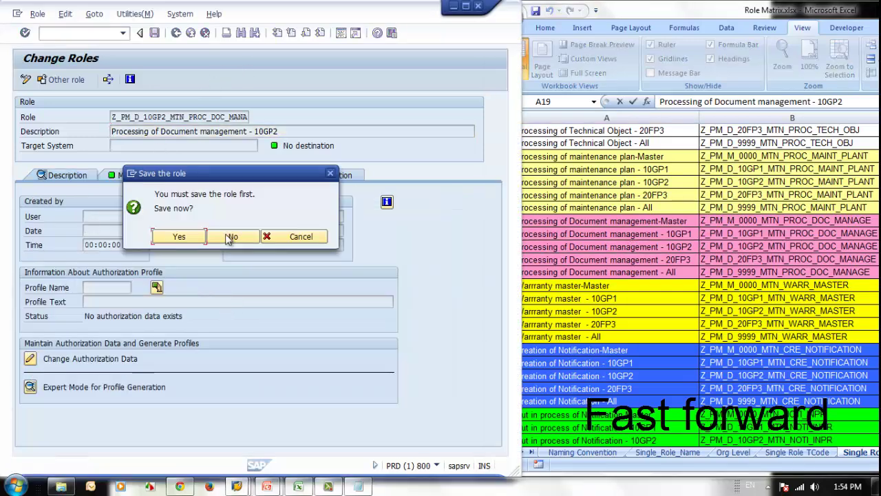
pyautogui.click(181, 237)
pyautogui.click(416, 443)
pyautogui.click(419, 464)
# Step: Accept the default profile name for the 10GP2 role, generate its profile and return to role maintenance
pyautogui.click(72, 79)
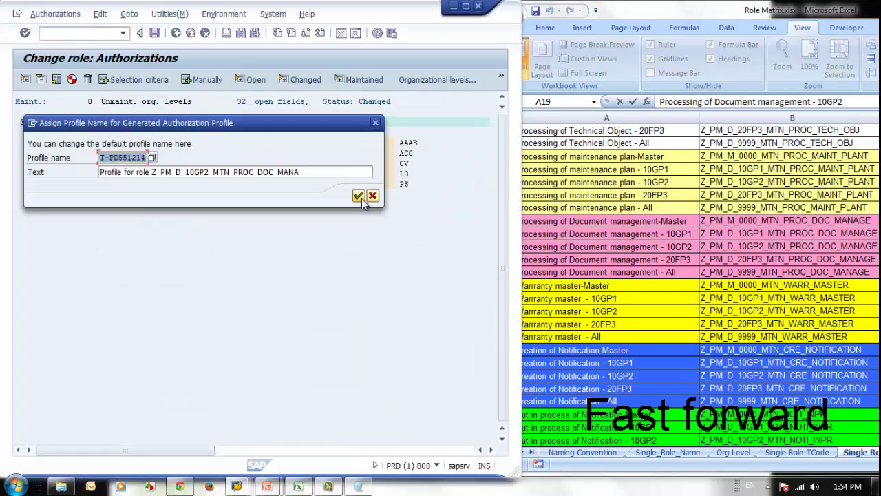
pyautogui.click(358, 196)
pyautogui.click(71, 79)
pyautogui.click(285, 175)
pyautogui.click(177, 35)
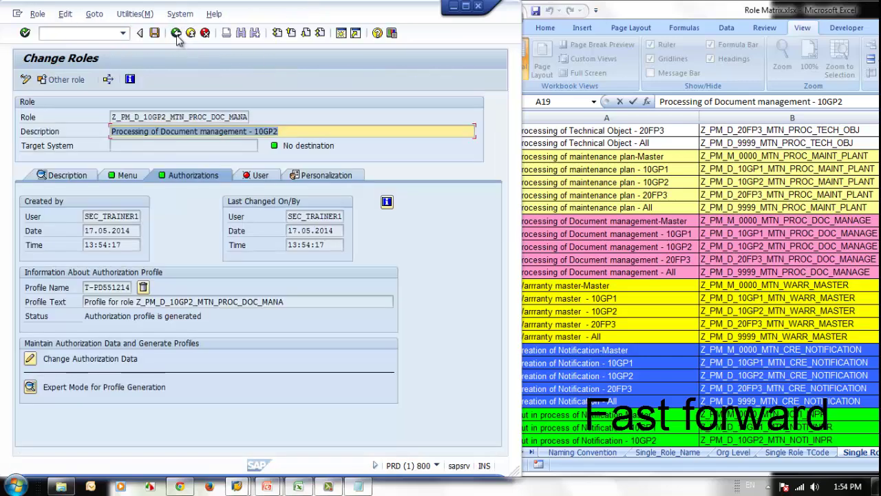
pyautogui.click(178, 36)
# Step: Start creating the single role Z_PM_D_20FP3_MTN_PROC_DOC_MANAGE, with its name copied from the role matrix
pyautogui.click(823, 292)
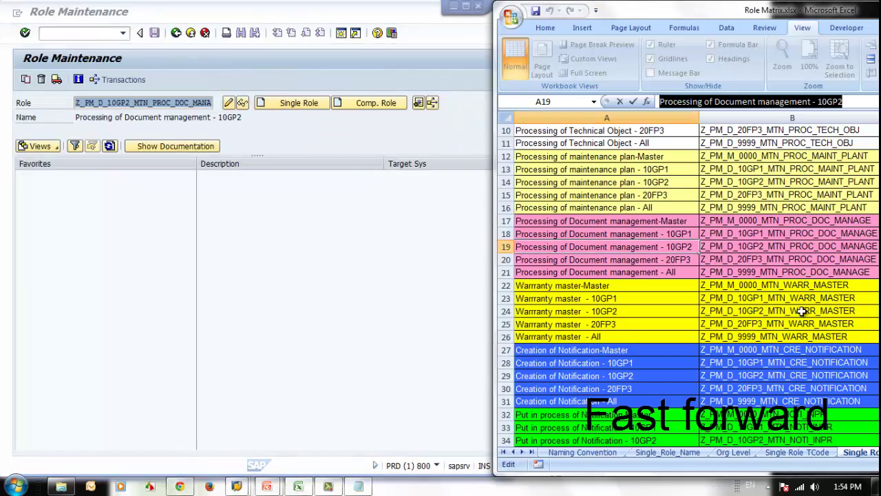
pyautogui.click(797, 262)
pyautogui.moveTo(839, 102); pyautogui.dragTo(658, 102)
pyautogui.click(129, 102)
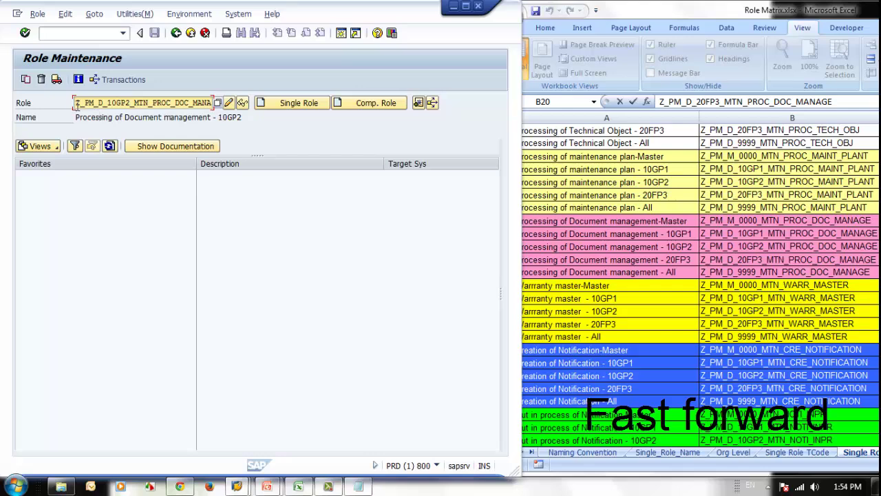
pyautogui.hotkey('ctrl', 'v')
pyautogui.click(272, 104)
# Step: Fill in the role description "Processing of Document management - 20FP3", copied from the role matrix
pyautogui.click(661, 261)
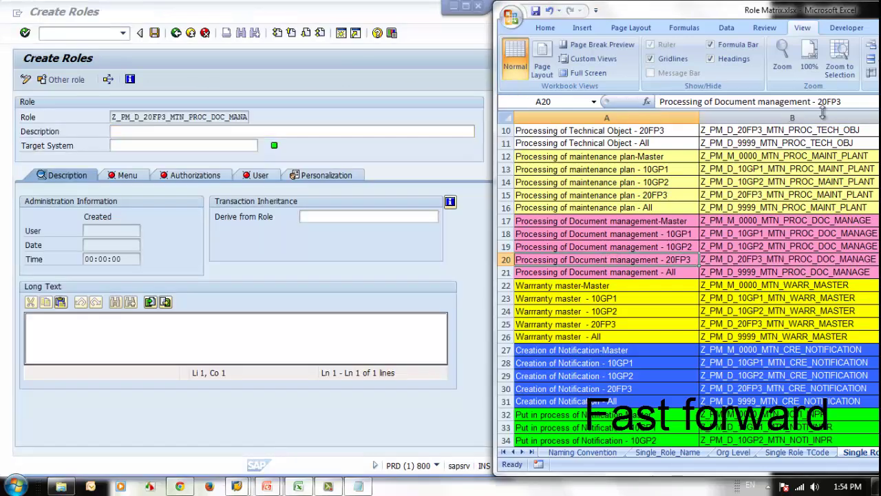
pyautogui.moveTo(842, 102); pyautogui.dragTo(658, 102)
pyautogui.hotkey('ctrl', 'c')
pyautogui.click(228, 132)
pyautogui.hotkey('ctrl', 'v')
pyautogui.click(114, 176)
pyautogui.click(284, 236)
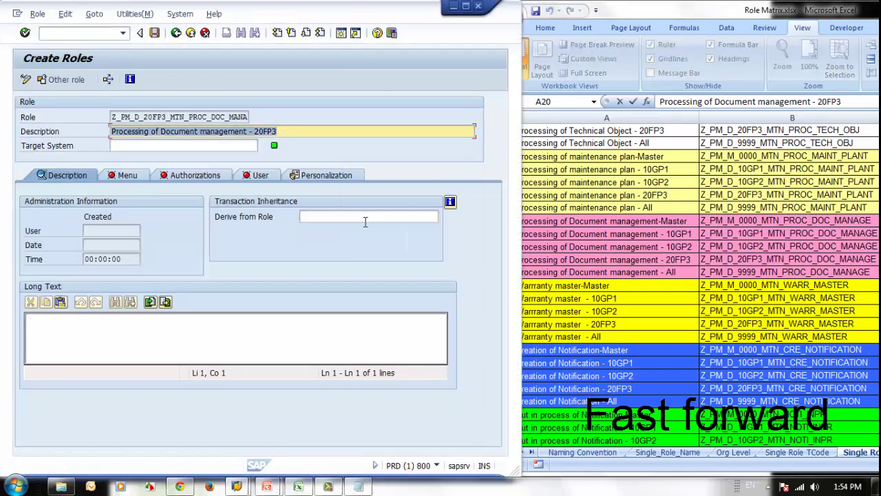
# Step: Derive the 20FP3 document management role from Z_PM_M_0000_MTN_PROC_DOC_MANAGE, confirming the imparting role and saving
pyautogui.click(790, 219)
pyautogui.moveTo(832, 102); pyautogui.dragTo(659, 102)
pyautogui.hotkey('ctrl', 'c')
pyautogui.click(379, 217)
pyautogui.hotkey('ctrl', 'v')
pyautogui.press('Return')
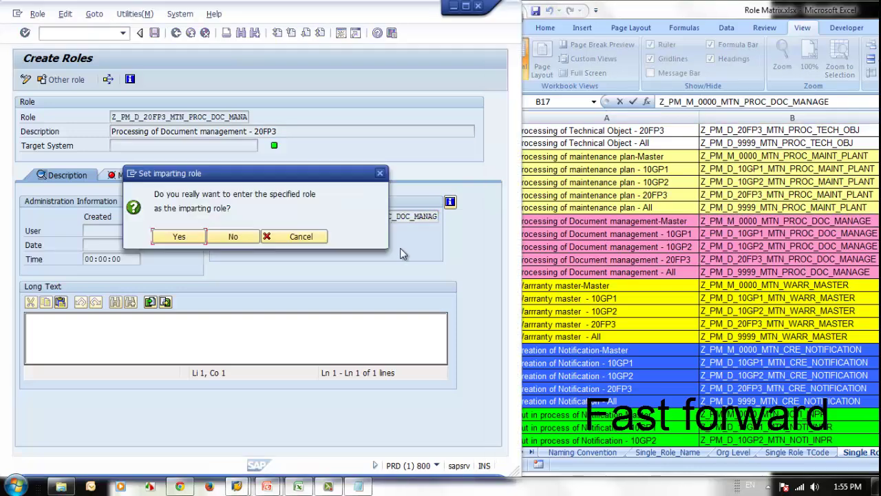
pyautogui.click(195, 238)
pyautogui.click(197, 235)
# Step: Open the 20FP3 role's authorization data and set the organizational levels Controlling area and Profit Center to *
pyautogui.click(194, 176)
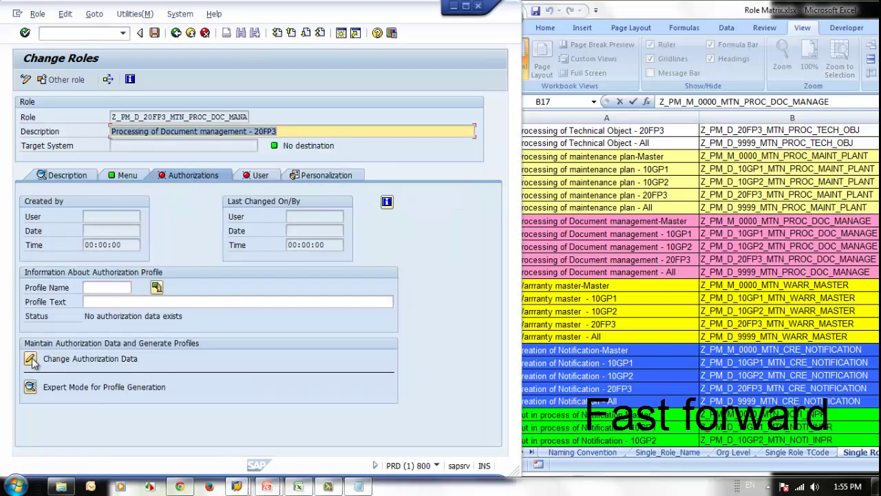
pyautogui.click(79, 413)
pyautogui.click(235, 186)
pyautogui.write('*')
pyautogui.click(233, 199)
pyautogui.write('*')
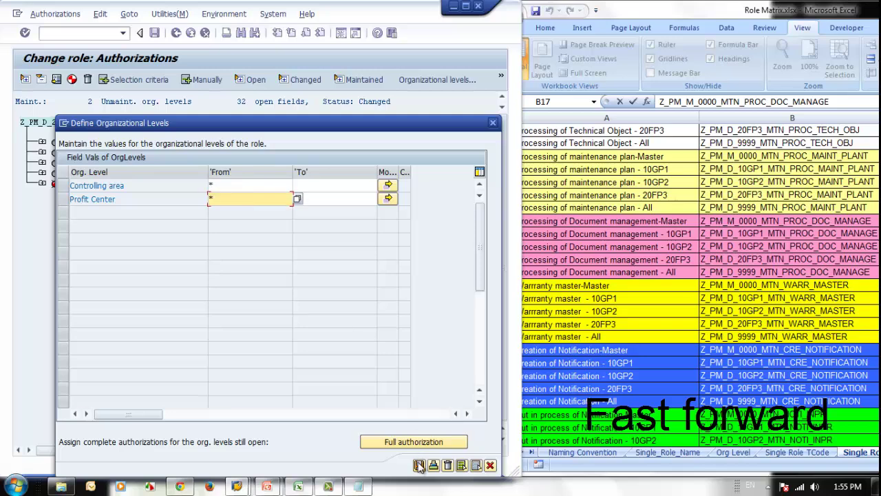
pyautogui.click(418, 465)
# Step: Save the 20FP3 authorizations under the default profile name and generate the profile despite open authorizations
pyautogui.click(155, 33)
pyautogui.click(358, 197)
pyautogui.click(73, 81)
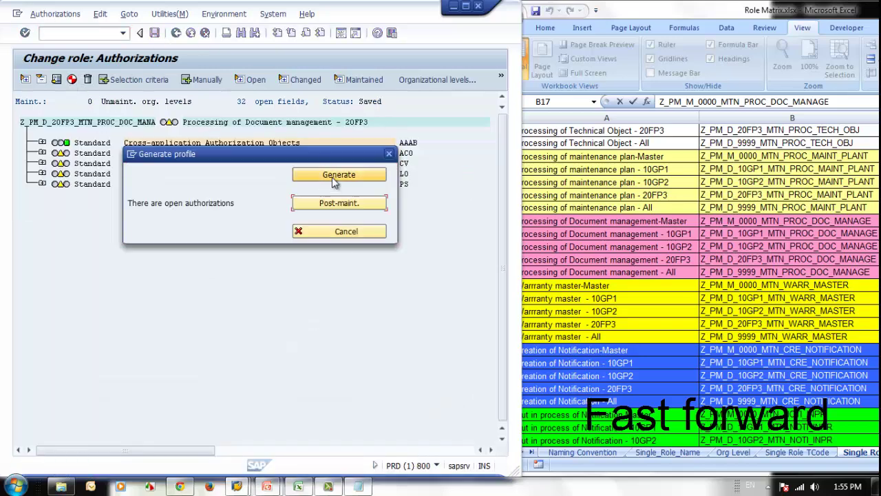
pyautogui.click(335, 177)
# Step: Copy Z_PM_D_9999_MTN_PROC_DOC_MANAGE from the role matrix, return to role maintenance and start creating that single role
pyautogui.click(817, 271)
pyautogui.moveTo(832, 103); pyautogui.dragTo(483, 107)
pyautogui.click(176, 33)
pyautogui.click(176, 33)
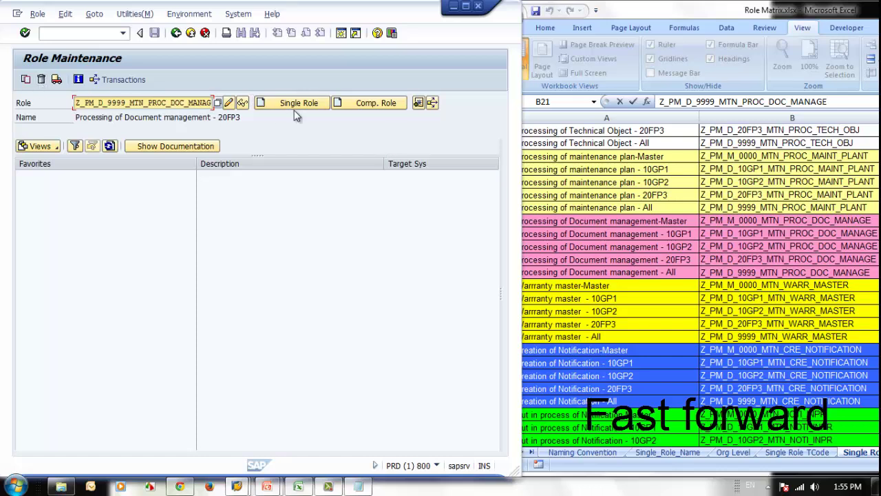
pyautogui.click(299, 103)
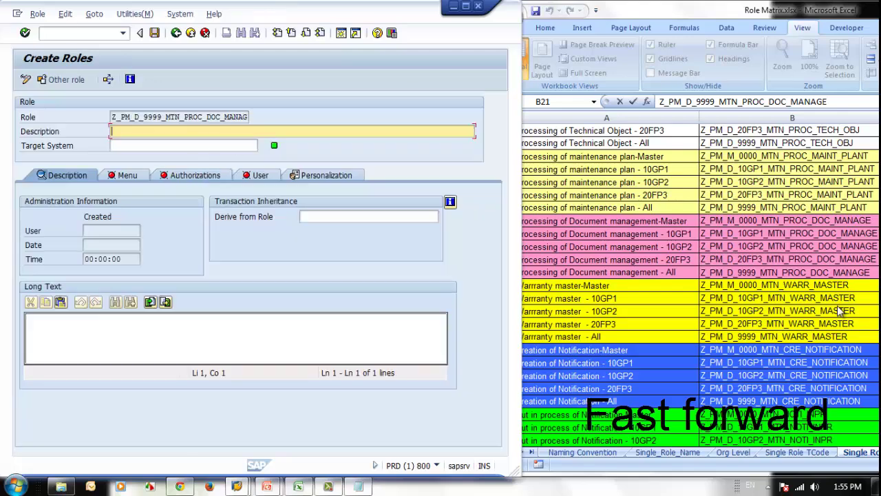
# Step: Fill in the role description "Processing of Document management - All" from the role matrix and save the role
pyautogui.click(599, 273)
pyautogui.moveTo(830, 102); pyautogui.dragTo(257, 108)
pyautogui.hotkey('ctrl', 'c')
pyautogui.click(174, 130)
pyautogui.hotkey('ctrl', 'v')
pyautogui.click(126, 175)
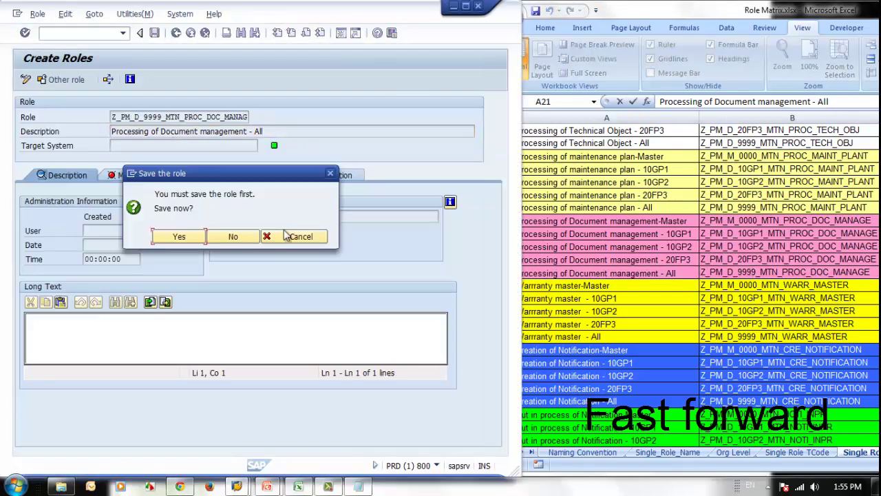
pyautogui.click(197, 236)
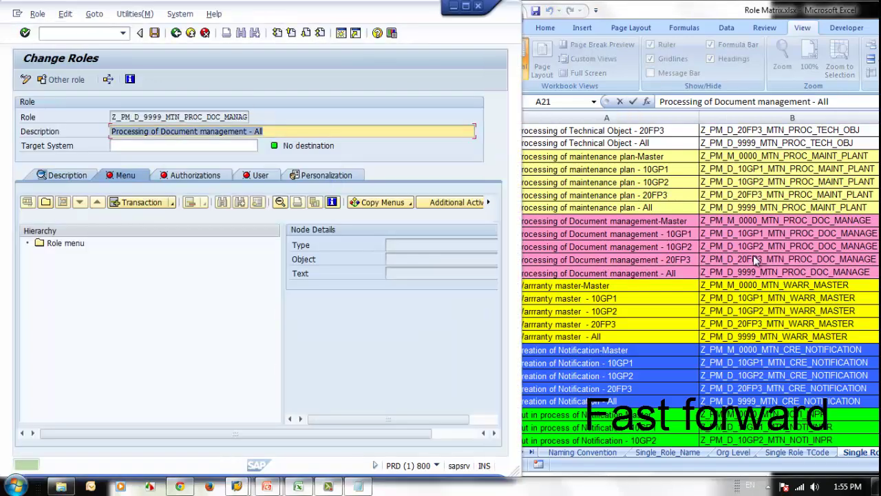
# Step: Derive the 9999 document management role from Z_PM_M_0000_MTN_PROC_DOC_MANAGE and confirm it as the imparting role
pyautogui.click(785, 220)
pyautogui.hotkey('ctrl', 'c')
pyautogui.click(68, 175)
pyautogui.click(365, 216)
pyautogui.hotkey('ctrl', 'v')
pyautogui.press('Return')
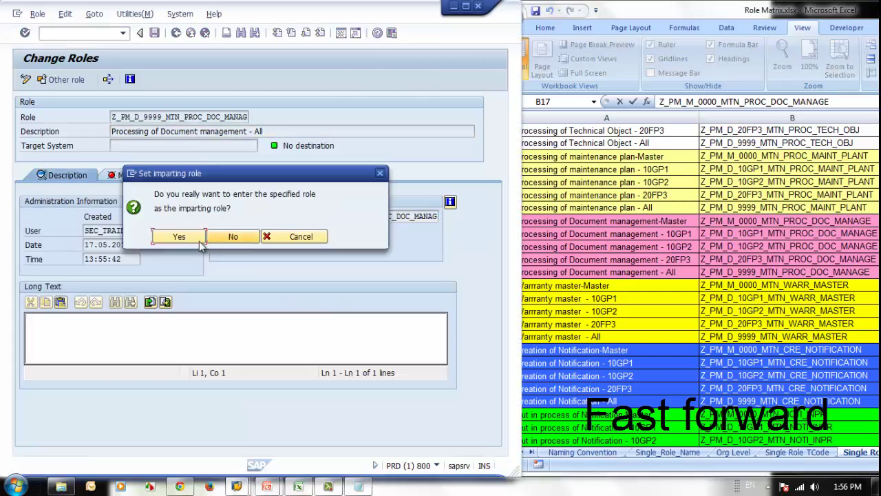
pyautogui.click(198, 238)
# Step: Open the 9999 role's authorization data, saving the role first, and set Controlling area and Profit Center to *
pyautogui.click(185, 176)
pyautogui.click(31, 359)
pyautogui.click(178, 236)
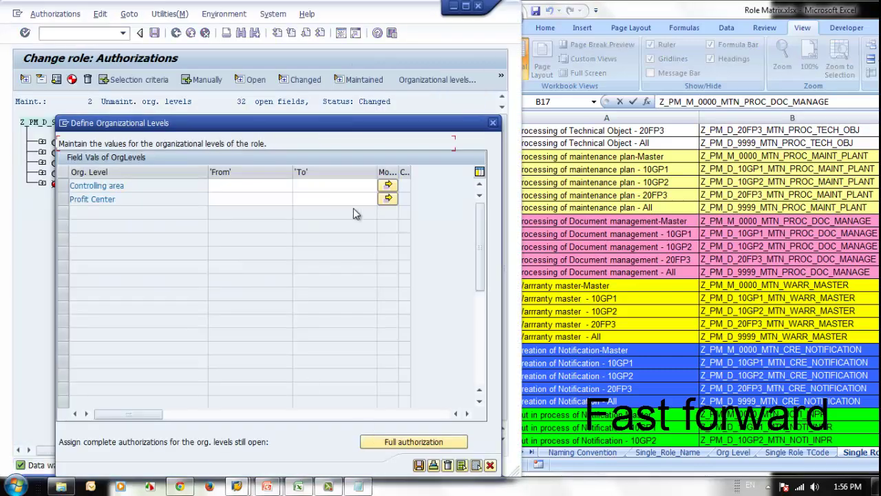
pyautogui.click(245, 186)
pyautogui.write('*')
pyautogui.click(242, 201)
pyautogui.write('*')
pyautogui.click(419, 466)
# Step: Save the 9999 role's authorizations under the default profile name and generate its profile despite open authorizations
pyautogui.click(155, 33)
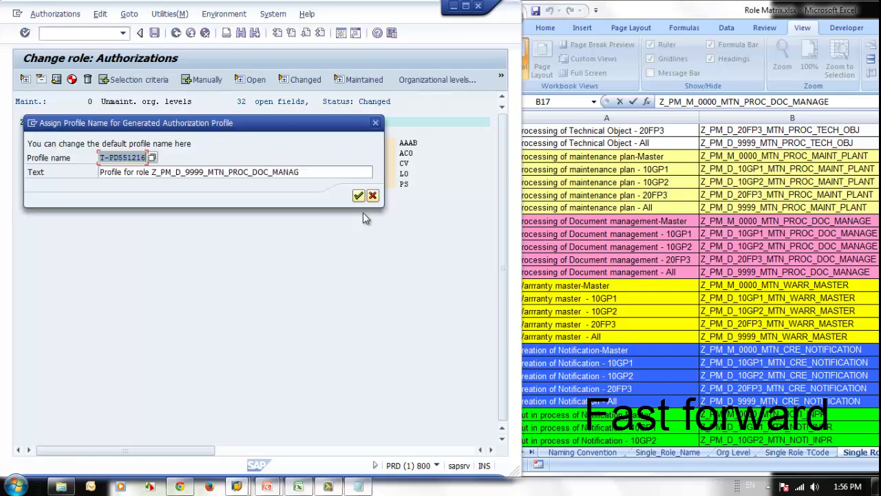
pyautogui.click(358, 196)
pyautogui.click(71, 80)
pyautogui.click(325, 175)
# Step: Return to role maintenance and enter the master role Z_PM_M_0000_MTN_PROC_DOC_MANAGE, copied from the role matrix
pyautogui.click(740, 221)
pyautogui.moveTo(832, 103); pyautogui.dragTo(329, 40)
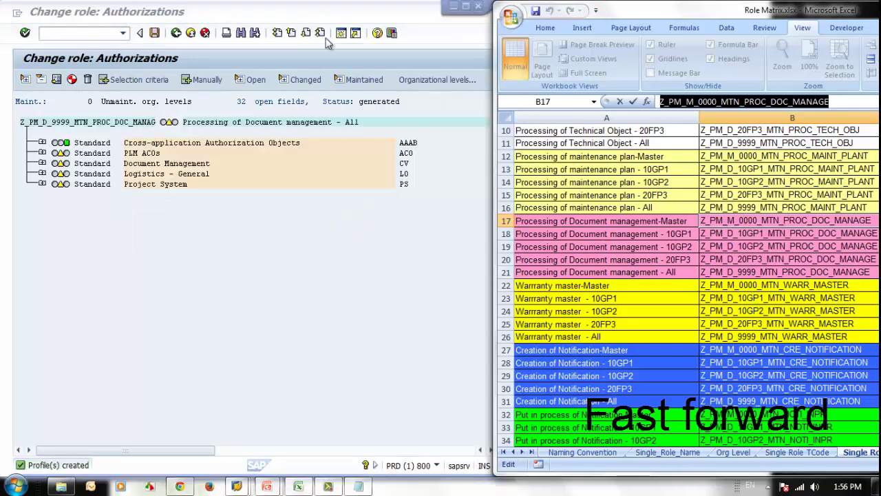
pyautogui.hotkey('ctrl', 'c')
pyautogui.click(329, 39)
pyautogui.click(177, 34)
pyautogui.click(177, 34)
pyautogui.moveTo(76, 102); pyautogui.dragTo(238, 186)
pyautogui.hotkey('ctrl', 'v')
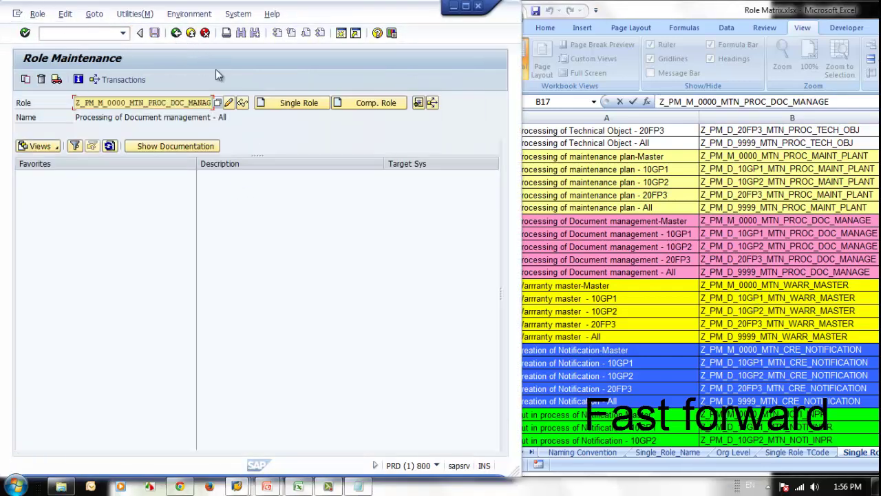
# Step: Open the authorization data of master role Z_PM_M_0000_MTN_PROC_DOC_MANAGE for change and generate the profiles of all its derived roles
pyautogui.click(229, 103)
pyautogui.click(37, 14)
pyautogui.click(187, 175)
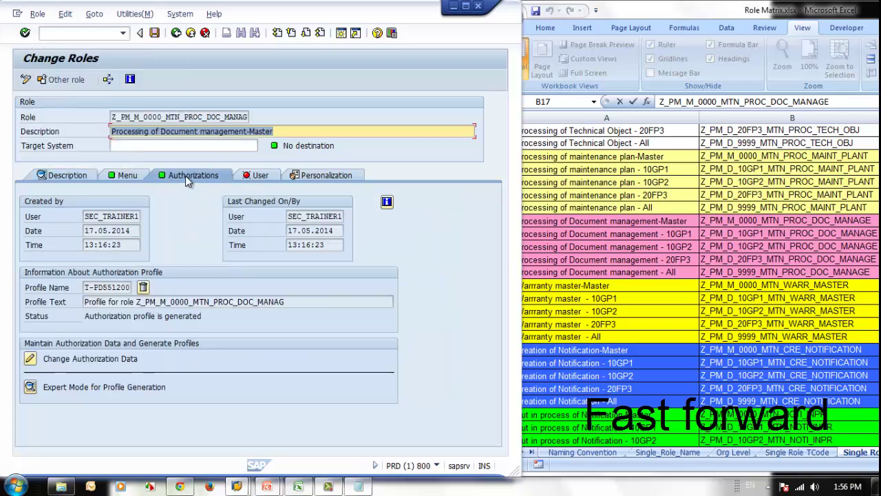
pyautogui.click(41, 355)
pyautogui.click(55, 14)
pyautogui.click(60, 57)
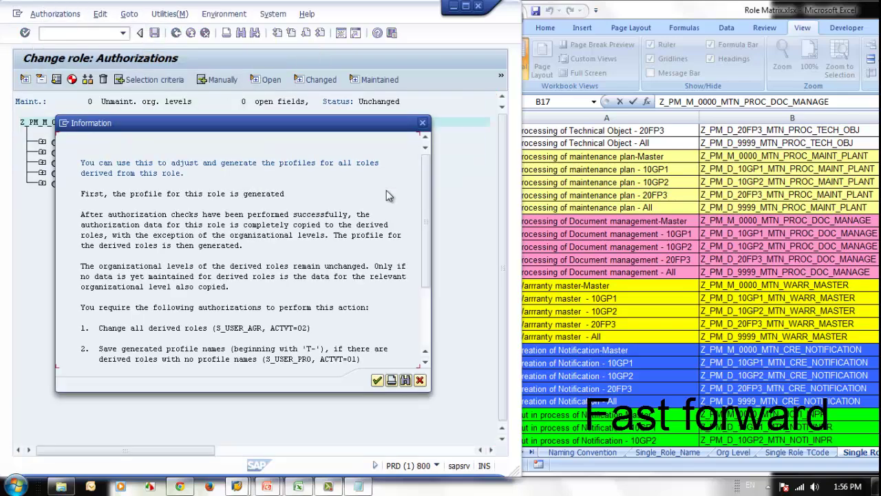
pyautogui.click(377, 381)
# Step: Return to role maintenance and display the role Z_PM_D_10GP2_MTN_PROC_DOC_MANAGE, copied from the role matrix
pyautogui.click(787, 257)
pyautogui.click(787, 246)
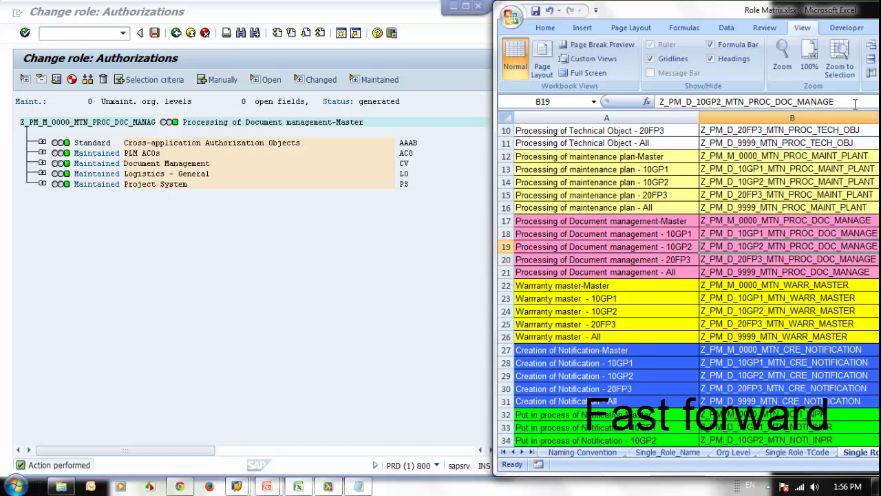
pyautogui.moveTo(855, 103); pyautogui.dragTo(648, 102)
pyautogui.hotkey('ctrl', 'c')
pyautogui.click(215, 44)
pyautogui.click(176, 33)
pyautogui.click(176, 33)
pyautogui.moveTo(211, 103); pyautogui.dragTo(75, 102)
pyautogui.hotkey('ctrl', 'v')
pyautogui.click(242, 103)
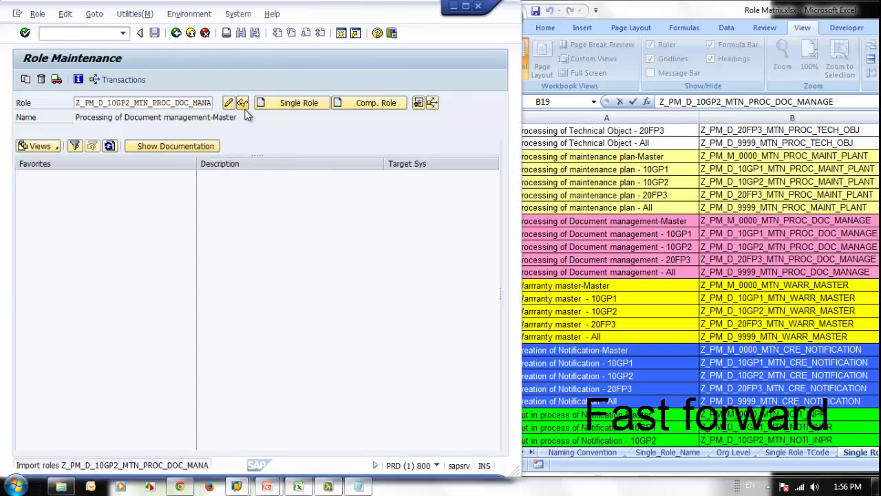
# Step: Examine the 10GP2 document management role's authorization data and return to role maintenance
pyautogui.click(193, 175)
pyautogui.click(30, 359)
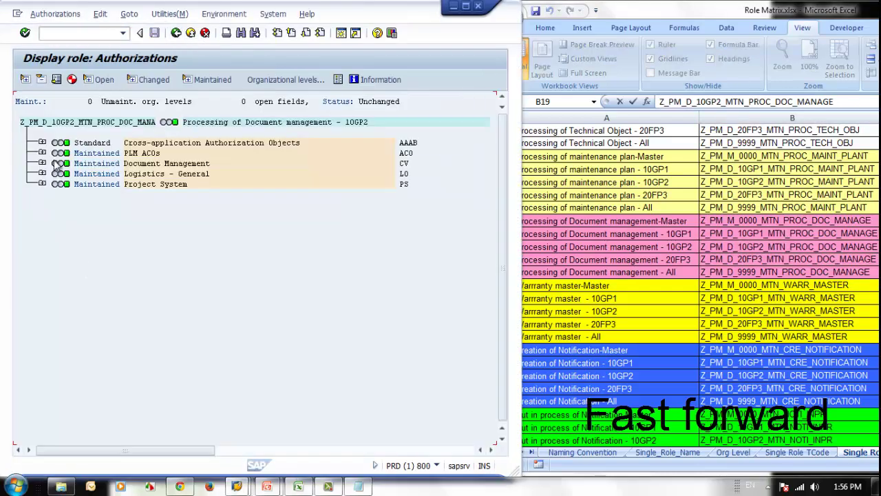
pyautogui.click(176, 33)
pyautogui.click(176, 33)
# Step: Create the single role Z_PM_D_10GP1_MTN_WARR_MASTER with its name copied from the role matrix
pyautogui.click(700, 300)
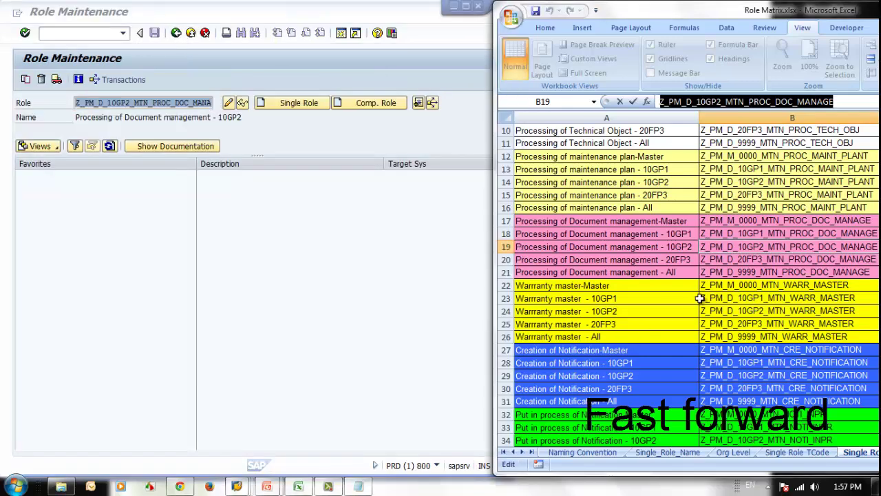
pyautogui.click(738, 285)
pyautogui.click(755, 297)
pyautogui.moveTo(813, 102); pyautogui.dragTo(659, 101)
pyautogui.hotkey('ctrl', 'c')
pyautogui.click(104, 102)
pyautogui.moveTo(76, 103); pyautogui.dragTo(266, 122)
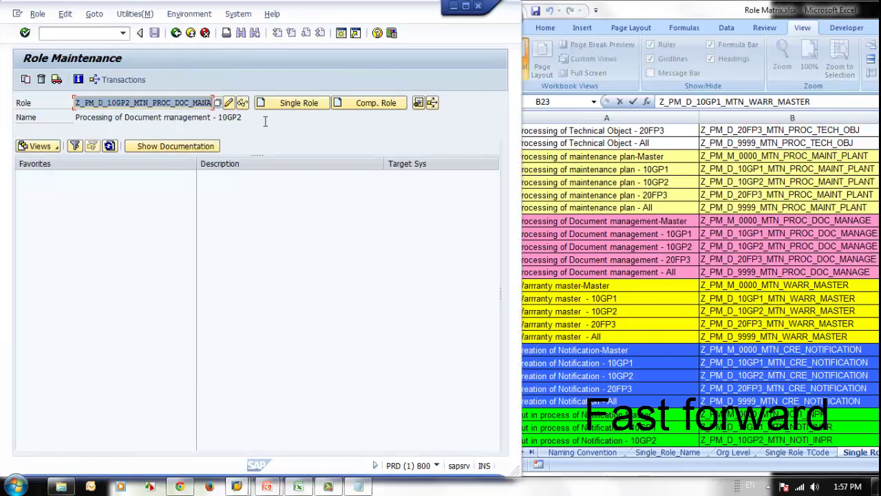
pyautogui.hotkey('ctrl', 'v')
pyautogui.click(297, 102)
# Step: Set the new role's description to "Warrranty master - 10GP1", copied from the role matrix
pyautogui.click(804, 352)
pyautogui.click(623, 298)
pyautogui.moveTo(770, 101); pyautogui.dragTo(659, 102)
pyautogui.hotkey('ctrl', 'c')
pyautogui.click(230, 132)
pyautogui.hotkey('ctrl', 'v')
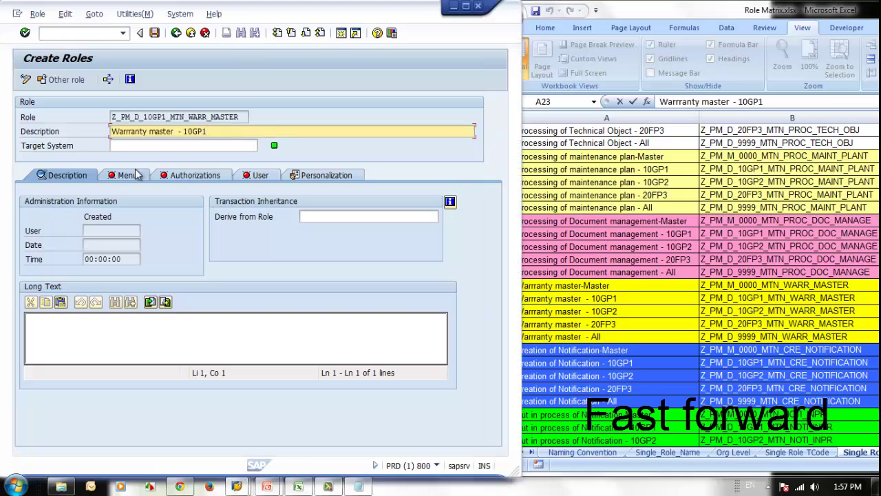
# Step: Derive the 10GP1 warranty role from Z_PM_M_0000_MTN_WARR_MASTER and confirm it as the imparting role
pyautogui.click(747, 297)
pyautogui.click(771, 285)
pyautogui.moveTo(813, 102); pyautogui.dragTo(659, 102)
pyautogui.hotkey('ctrl', 'c')
pyautogui.click(350, 216)
pyautogui.hotkey('ctrl', 'v')
pyautogui.press('Return')
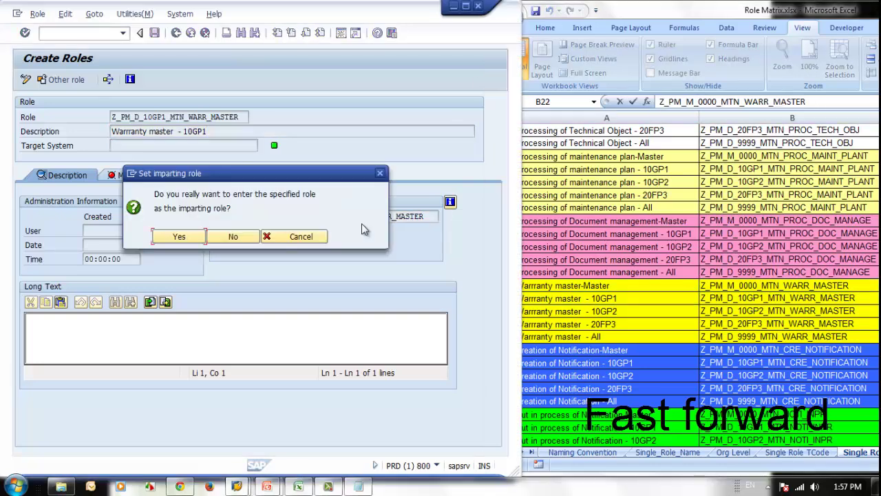
pyautogui.click(176, 237)
# Step: Open the 10GP1 warranty role's authorization data and set Activity, Classification authorization group and Class Type to *
pyautogui.click(190, 175)
pyautogui.click(83, 411)
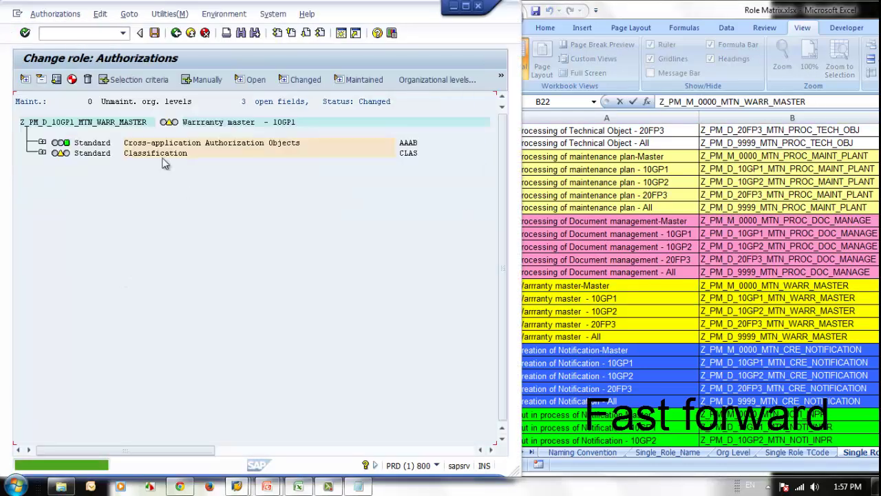
pyautogui.click(43, 153)
pyautogui.click(61, 173)
pyautogui.click(108, 214)
pyautogui.click(108, 225)
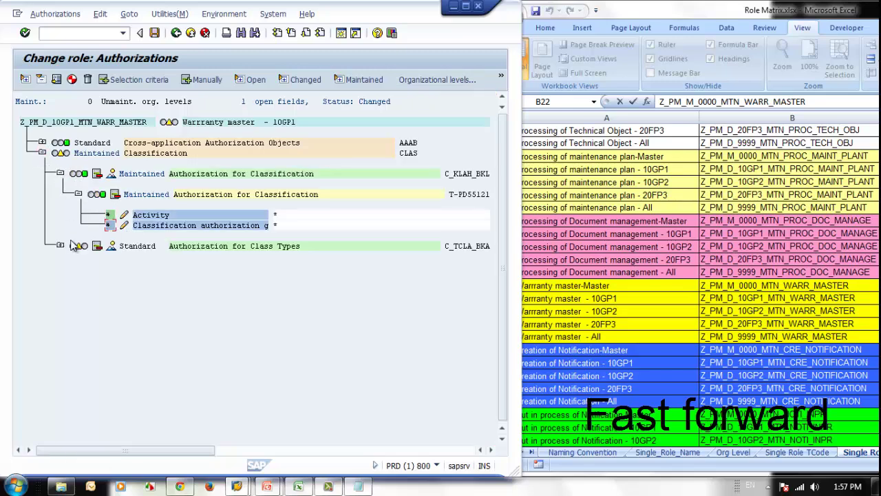
pyautogui.click(60, 246)
pyautogui.click(108, 287)
# Step: Generate the 10GP1 warranty role's profile under the default profile name and return to role maintenance
pyautogui.click(72, 80)
pyautogui.click(80, 186)
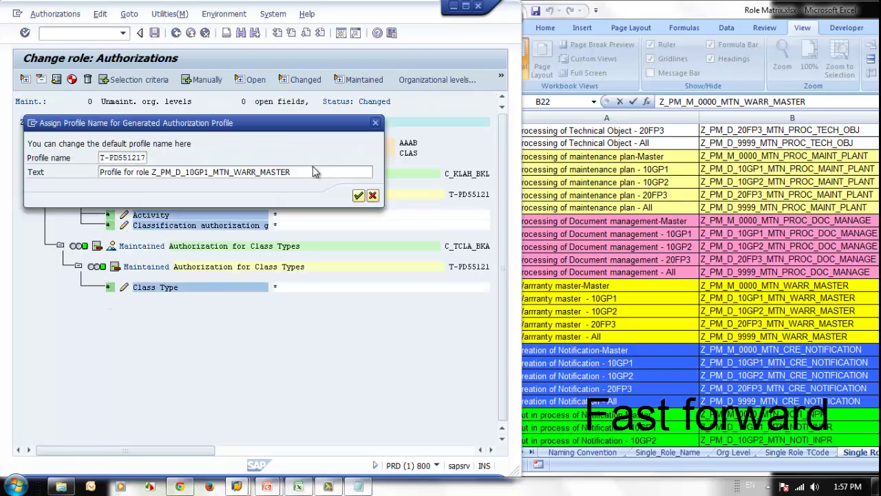
pyautogui.click(358, 196)
pyautogui.click(154, 33)
pyautogui.click(176, 33)
pyautogui.click(178, 33)
# Step: Create the single role Z_PM_D_10GP2_MTN_WARR_MASTER with its name copied from the role matrix
pyautogui.click(776, 300)
pyautogui.click(776, 310)
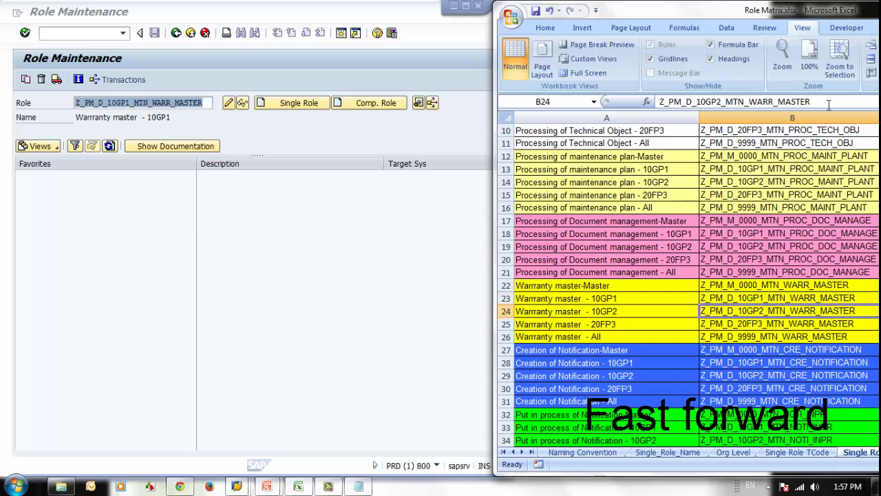
pyautogui.moveTo(828, 102); pyautogui.dragTo(654, 103)
pyautogui.hotkey('ctrl', 'c')
pyautogui.hotkey('ctrl', 'v')
pyautogui.click(202, 102)
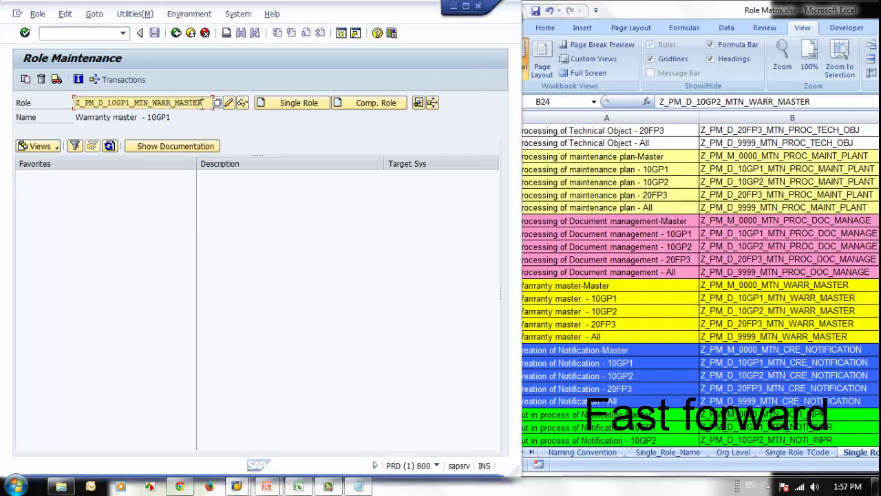
pyautogui.click(275, 104)
# Step: Derive the 10GP2 warranty role from Z_PM_M_0000_MTN_WARR_MASTER, confirming the imparting role and saving the role
pyautogui.click(793, 285)
pyautogui.moveTo(824, 103); pyautogui.dragTo(657, 102)
pyautogui.hotkey('ctrl', 'c')
pyautogui.click(350, 215)
pyautogui.hotkey('ctrl', 'v')
pyautogui.press('Return')
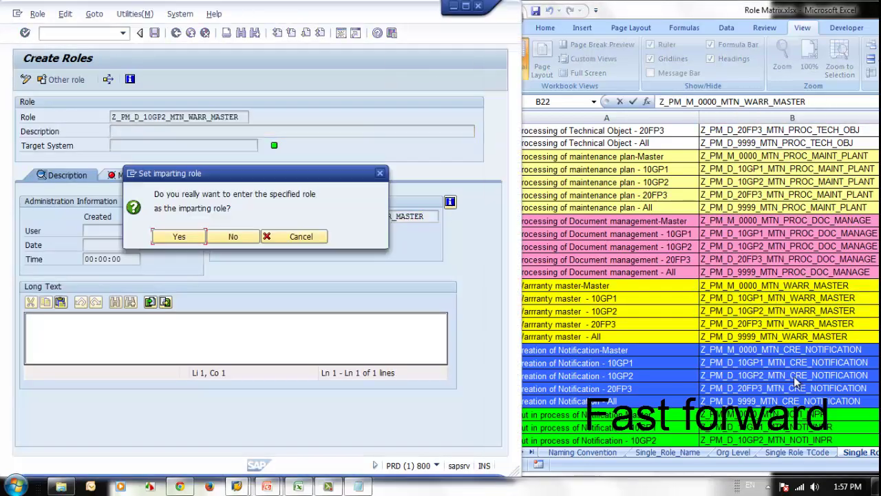
pyautogui.click(178, 237)
pyautogui.click(176, 239)
# Step: Set the 10GP2 warranty role's description to "Warrranty master - 10GP1", copied from the role matrix
pyautogui.click(630, 313)
pyautogui.click(636, 303)
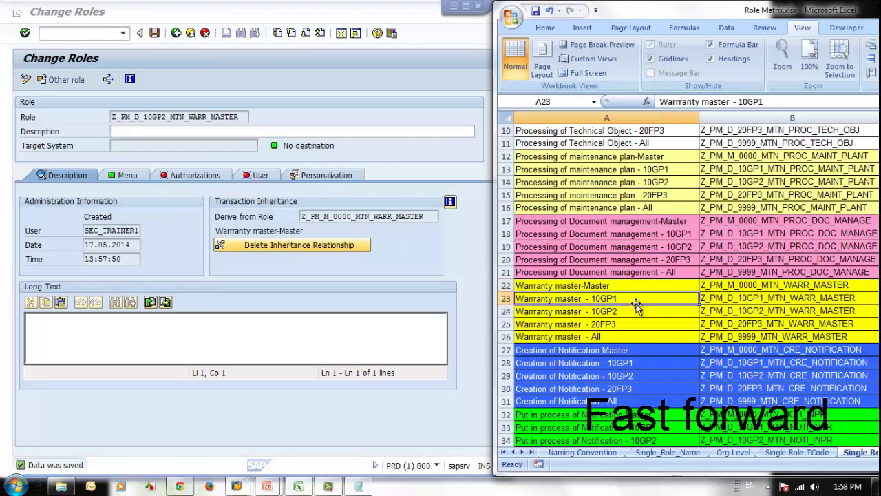
pyautogui.moveTo(770, 103); pyautogui.dragTo(657, 102)
pyautogui.hotkey('ctrl', 'c')
pyautogui.click(290, 131)
pyautogui.hotkey('ctrl', 'v')
# Step: Open the 10GP2 warranty role's authorization data, saving the role first, and set Activity, Classification authorization group and Class Type to *
pyautogui.click(192, 175)
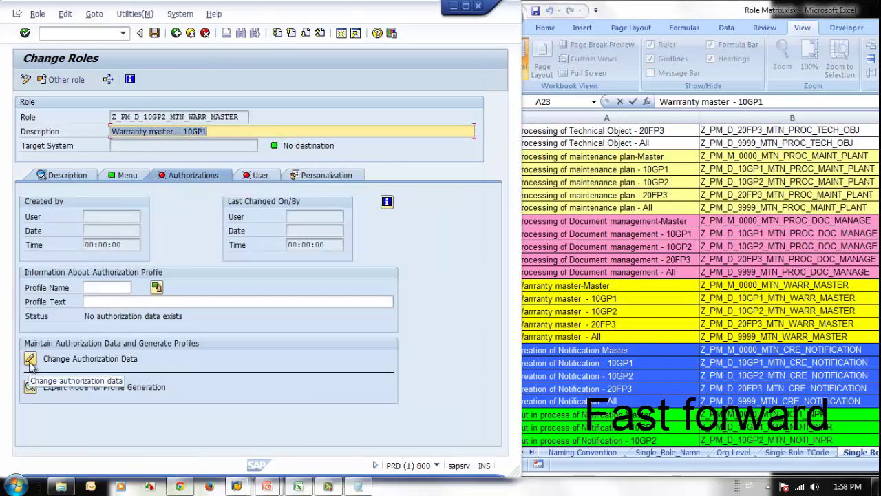
pyautogui.click(29, 358)
pyautogui.click(177, 234)
pyautogui.click(61, 174)
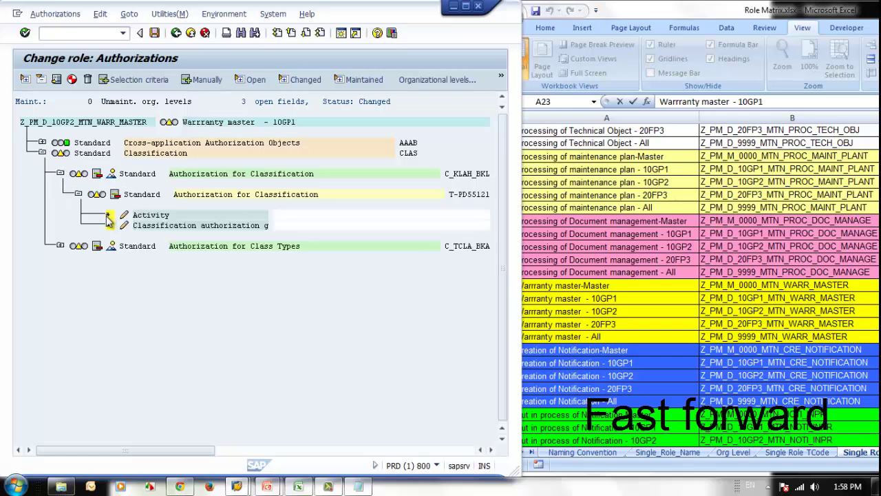
pyautogui.click(109, 214)
pyautogui.click(110, 226)
pyautogui.click(61, 245)
pyautogui.click(110, 287)
# Step: Save the 10GP2 warranty role's authorizations under the default profile name and return to role maintenance
pyautogui.click(154, 33)
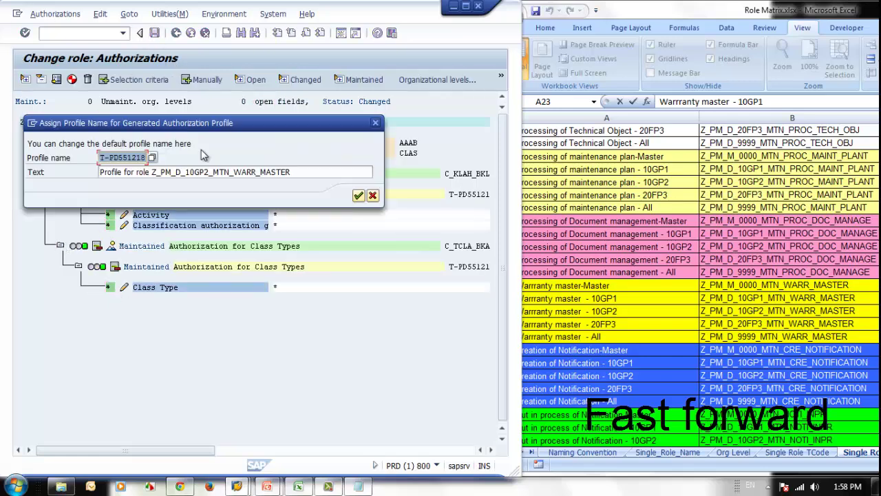
pyautogui.press('Return')
pyautogui.click(177, 33)
pyautogui.click(177, 33)
# Step: Create the single role Z_PM_D_20FP3_MTN_WARR_MASTER with its name copied from the role matrix
pyautogui.click(760, 328)
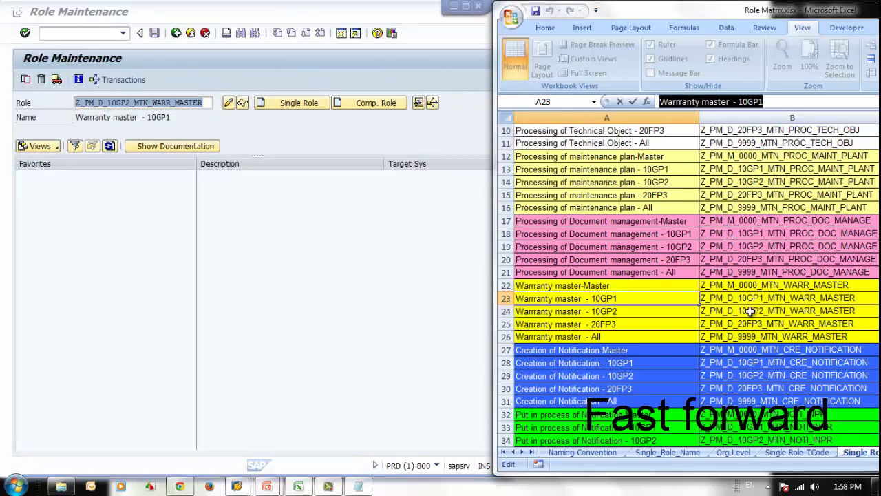
pyautogui.click(752, 312)
pyautogui.moveTo(819, 102); pyautogui.dragTo(659, 102)
pyautogui.moveTo(209, 102); pyautogui.dragTo(94, 98)
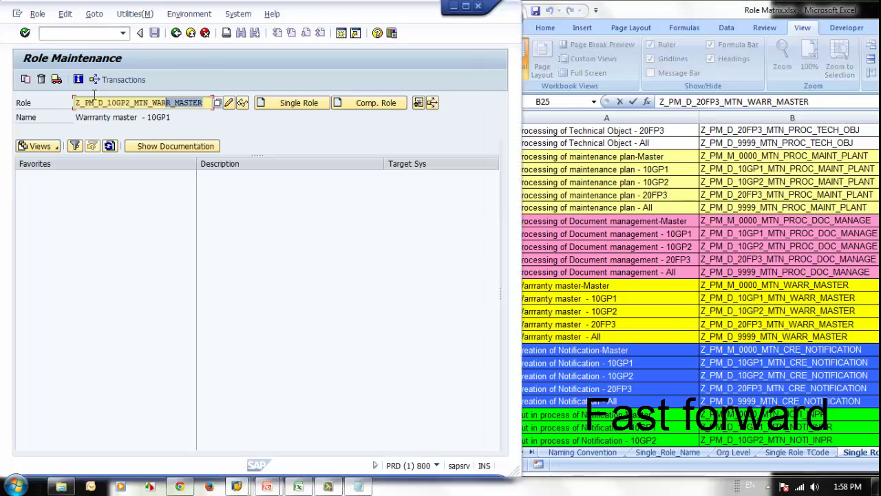
pyautogui.click(288, 107)
# Step: Set the new role's description to "Warrranty master - 20FP3", copied from the role matrix
pyautogui.click(815, 309)
pyautogui.click(606, 325)
pyautogui.moveTo(767, 101); pyautogui.dragTo(659, 102)
pyautogui.hotkey('ctrl', 'c')
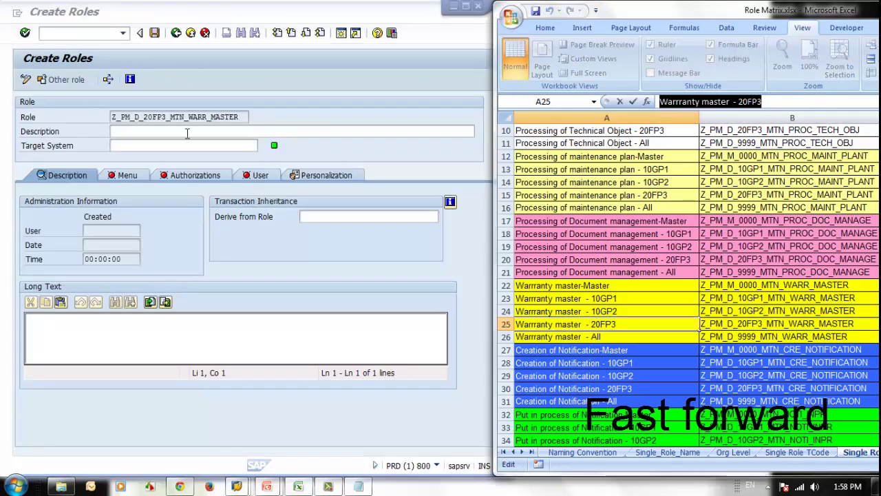
pyautogui.click(186, 132)
pyautogui.hotkey('ctrl', 'v')
# Step: Derive the 20FP3 warranty role from Z_PM_M_0000_MTN_WARR_MASTER and confirm it as the imparting role
pyautogui.click(824, 276)
pyautogui.click(778, 286)
pyautogui.moveTo(806, 102); pyautogui.dragTo(659, 102)
pyautogui.hotkey('ctrl', 'c')
pyautogui.click(368, 216)
pyautogui.hotkey('ctrl', 'v')
pyautogui.press('Return')
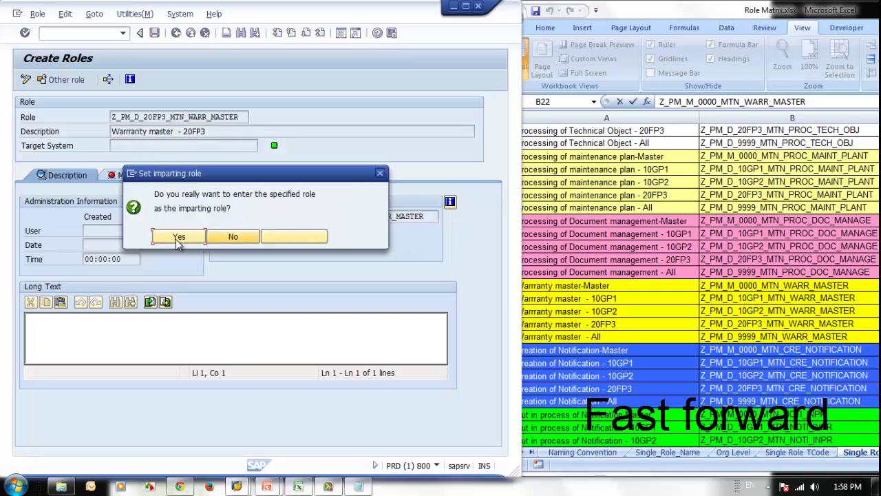
pyautogui.click(177, 234)
# Step: Open the 20FP3 warranty role's authorization data and set Activity, Classification authorization group and Class Type to *
pyautogui.click(123, 175)
pyautogui.click(195, 175)
pyautogui.click(35, 358)
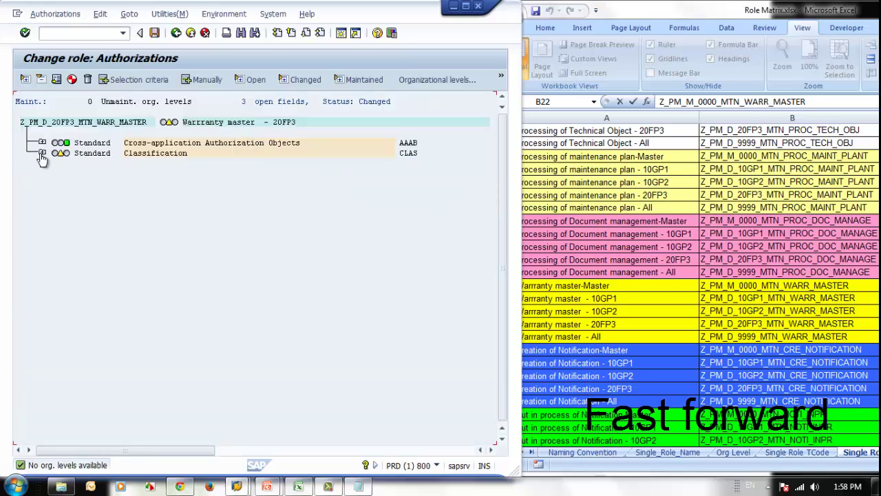
pyautogui.click(42, 153)
pyautogui.click(60, 174)
pyautogui.click(60, 246)
# Step: Save the 20FP3 warranty role's authorizations under the default profile name and return to role maintenance
pyautogui.click(154, 33)
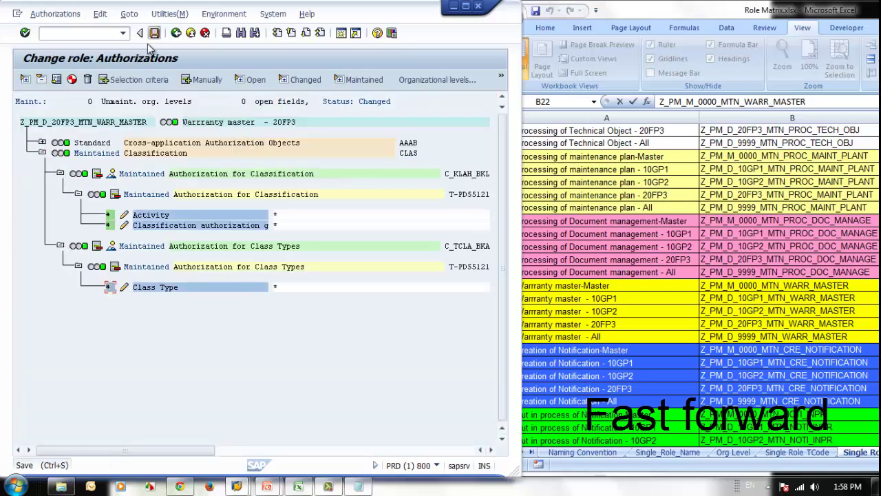
pyautogui.click(358, 196)
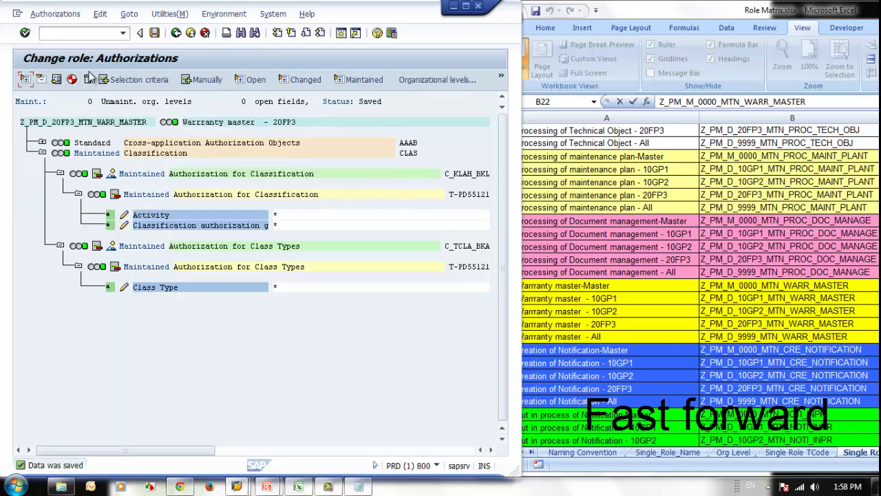
pyautogui.click(177, 33)
# Step: Create the single role Z_PM_D_9999_MTN_WARR_MASTER with the description "Warrranty master - All", both copied from the role matrix
pyautogui.click(763, 362)
pyautogui.click(773, 336)
pyautogui.doubleClick(206, 103)
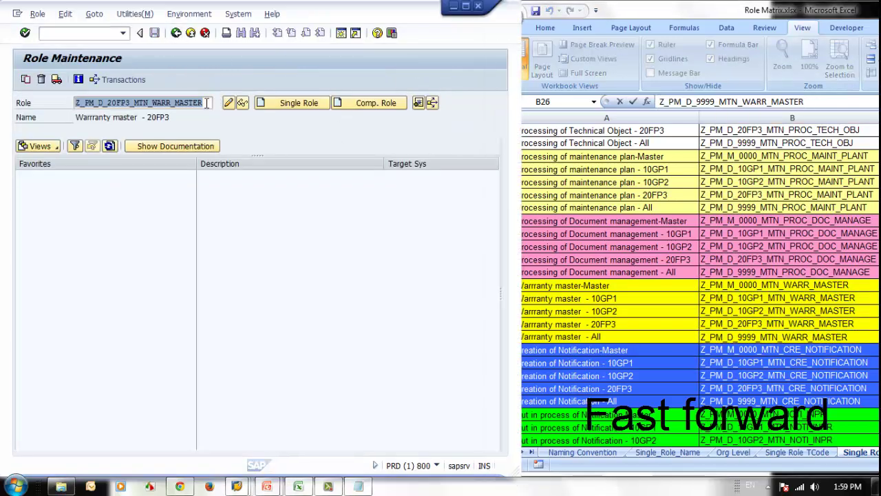
pyautogui.hotkey('ctrl', 'v')
pyautogui.click(299, 103)
pyautogui.click(561, 337)
pyautogui.click(238, 131)
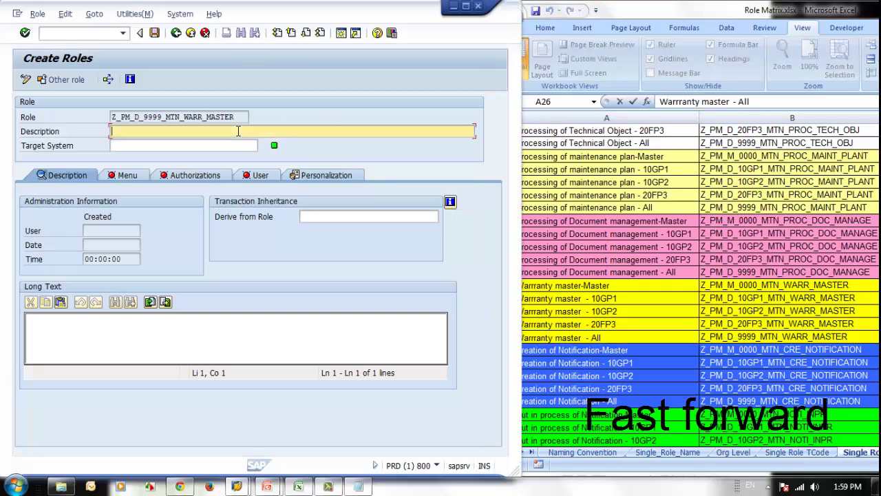
# Step: Derive the 9999 warranty role from Z_PM_M_0000_MTN_WARR_MASTER and confirm it as the imparting role
pyautogui.click(773, 285)
pyautogui.hotkey('ctrl', 'c')
pyautogui.click(344, 216)
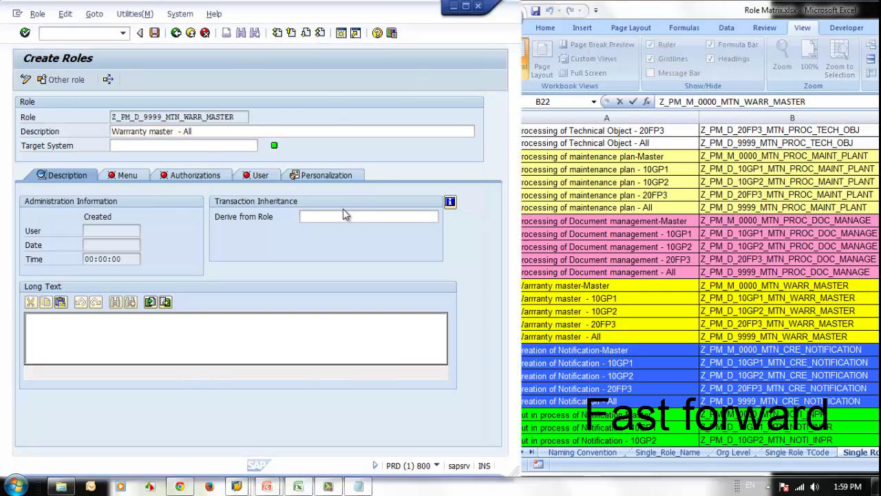
pyautogui.hotkey('ctrl', 'v')
pyautogui.press('Return')
pyautogui.click(182, 239)
pyautogui.click(180, 241)
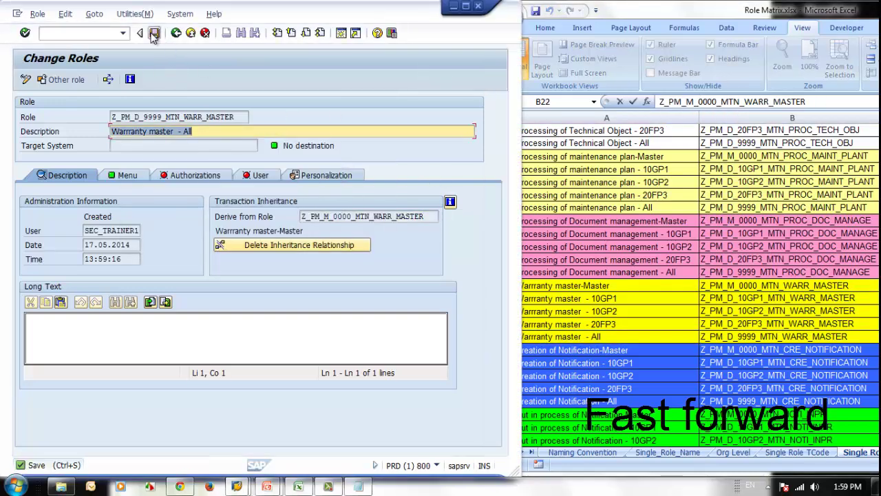
# Step: Open the 9999 warranty role's authorization data and set Activity, Classification authorization group and Class Type to *
pyautogui.click(195, 174)
pyautogui.click(33, 362)
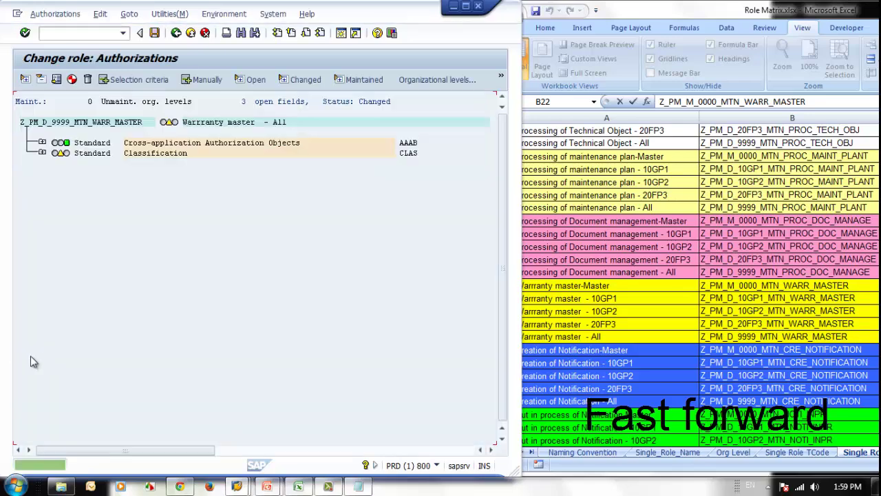
pyautogui.click(42, 153)
pyautogui.click(77, 194)
pyautogui.click(108, 225)
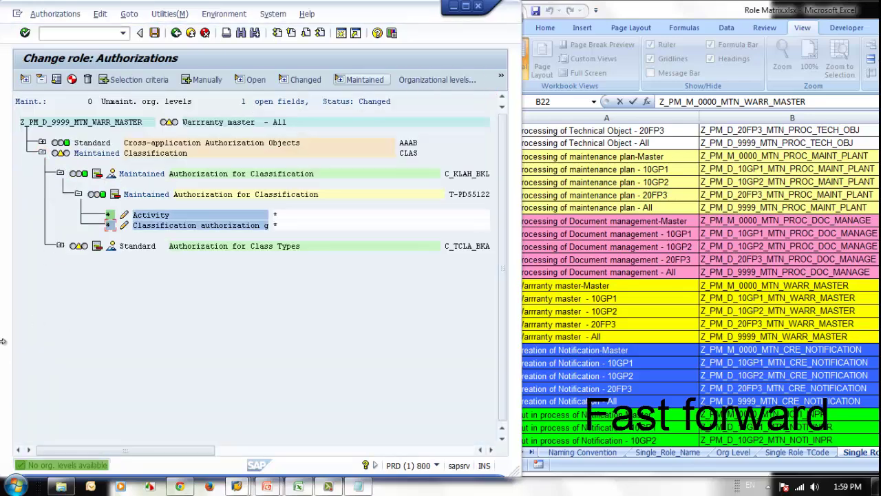
pyautogui.click(376, 80)
# Step: Generate the 9999 warranty role's profile under the default profile name and leave its authorization data
pyautogui.click(72, 80)
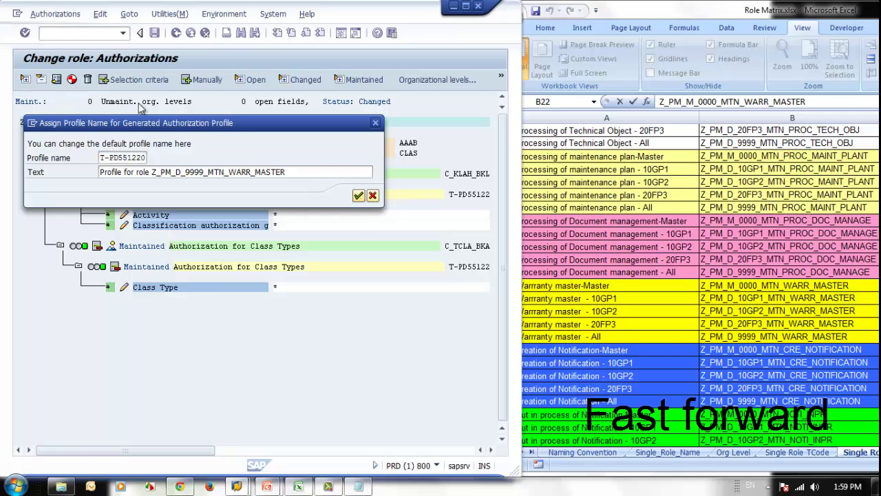
pyautogui.press('Return')
pyautogui.click(177, 33)
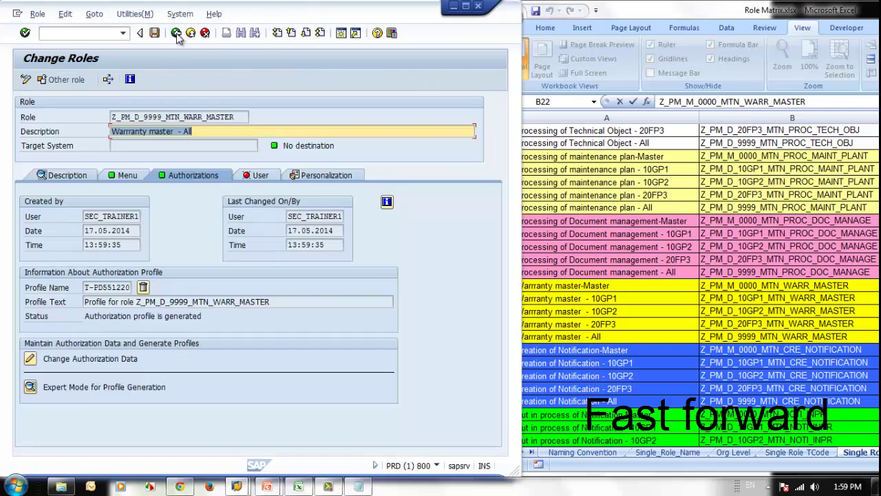
# Step: Leave the 9999 warranty role and open the master role Z_PM_M_0000_MTN_WARR_MASTER for changing
pyautogui.click(177, 33)
pyautogui.click(779, 284)
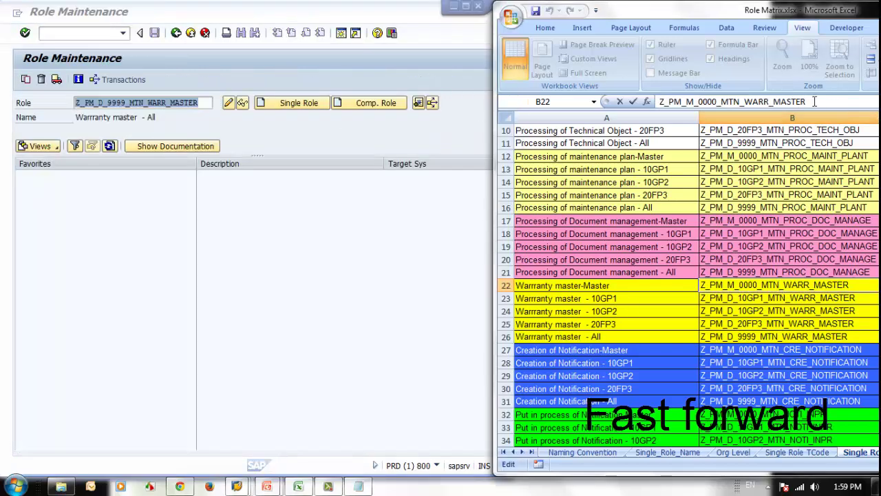
pyautogui.click(206, 102)
pyautogui.click(298, 112)
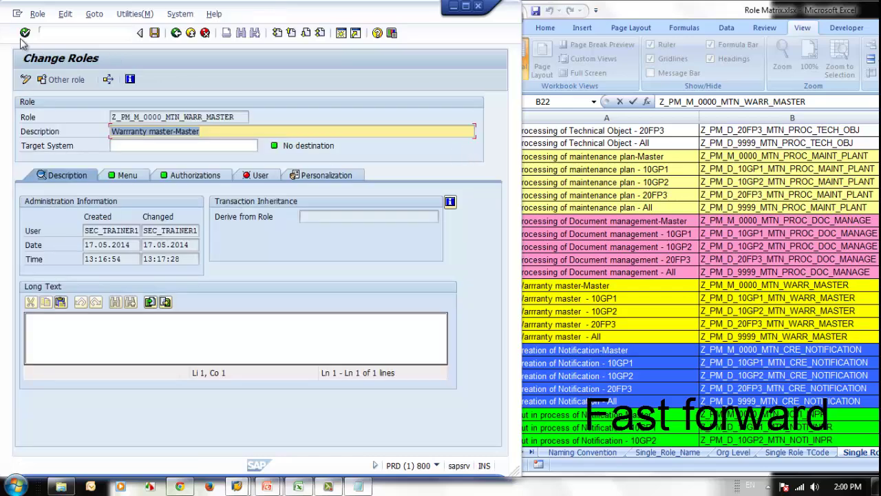
# Step: Open the warranty master role's authorization data and adjust and generate the profiles of all its derived roles
pyautogui.click(186, 173)
pyautogui.click(88, 413)
pyautogui.click(41, 14)
pyautogui.click(106, 55)
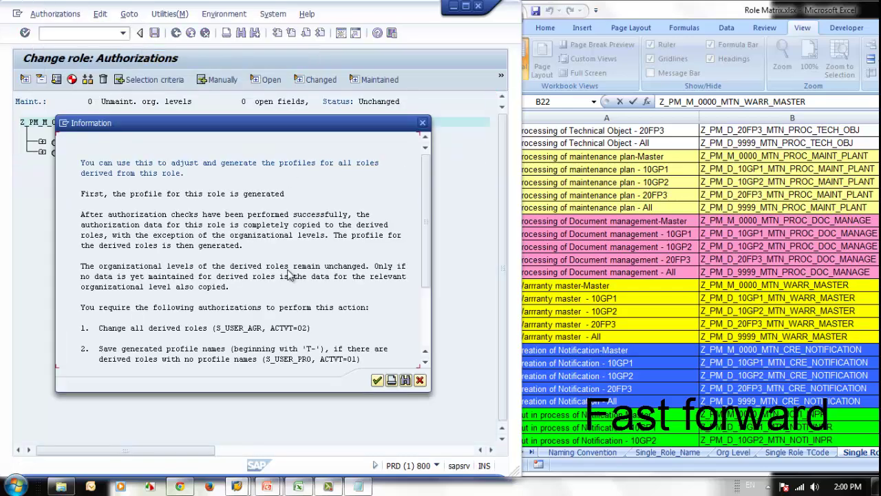
pyautogui.click(380, 380)
# Step: Create the single role Z_PM_D_10GP1_MTN_CRE_NOTIFICAT with the description "Creation of Notification - 10GP1", both copied from the role matrix
pyautogui.click(771, 362)
pyautogui.moveTo(833, 102); pyautogui.dragTo(657, 102)
pyautogui.hotkey('ctrl', 'c')
pyautogui.click(176, 33)
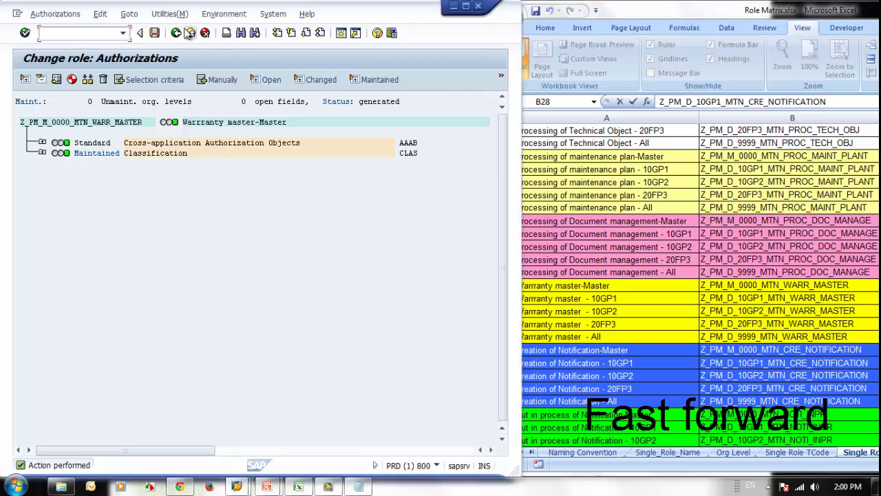
pyautogui.click(177, 33)
pyautogui.hotkey('ctrl', 'v')
pyautogui.click(299, 112)
pyautogui.click(621, 365)
pyautogui.click(621, 363)
pyautogui.hotkey('ctrl', 'c')
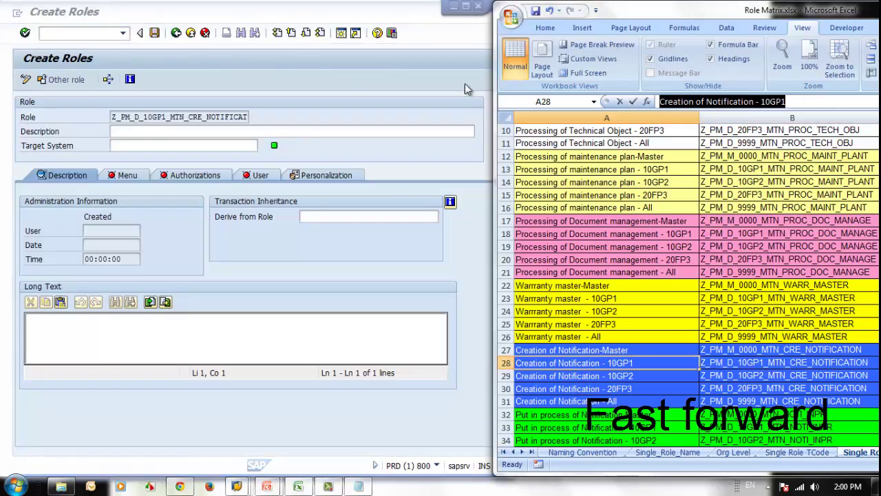
pyautogui.click(276, 130)
pyautogui.hotkey('ctrl', 'v')
# Step: Derive the 10GP1 notification role from the master Z_PM_M_0000_MTN_CRE_NOTIFICATION and confirm it as the imparting role
pyautogui.click(195, 175)
pyautogui.click(302, 234)
pyautogui.click(781, 350)
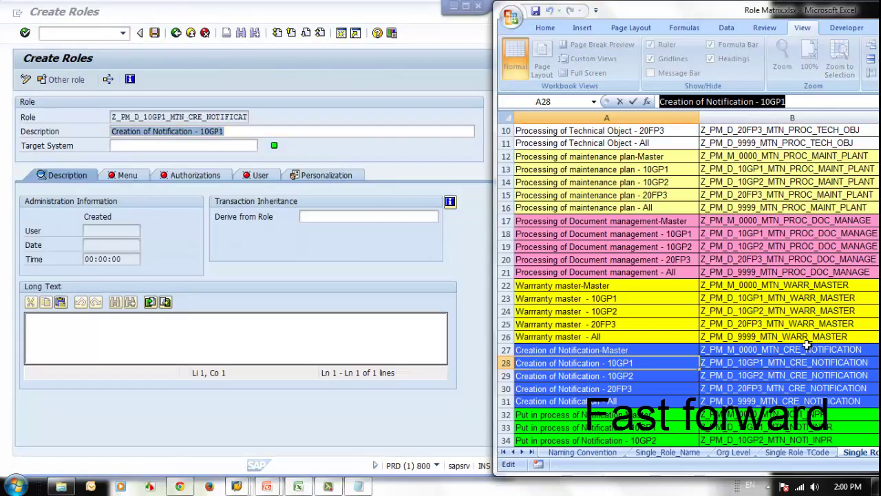
pyautogui.hotkey('ctrl', 'c')
pyautogui.click(369, 216)
pyautogui.hotkey('ctrl', 'v')
pyautogui.press('Return')
pyautogui.press('Return')
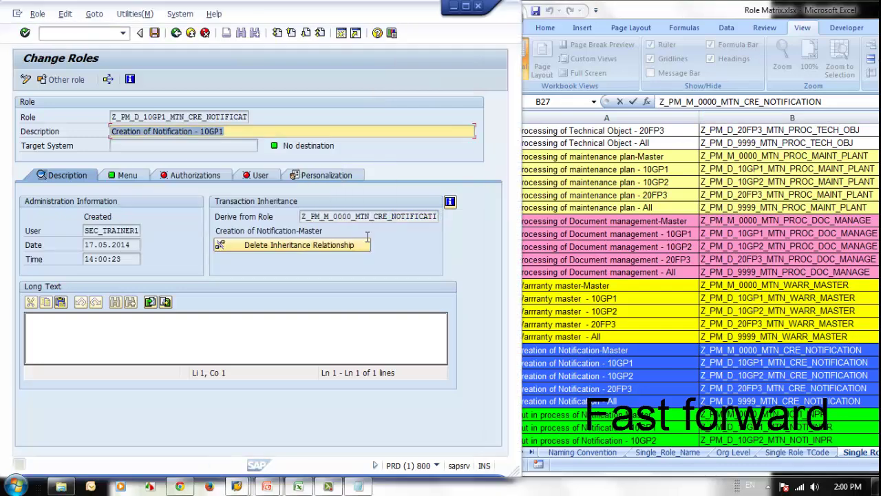
# Step: In the 10GP1 role's authorization data, set maintenance planning plant and controlling area to * and both maintenance plant and plant to 1100
pyautogui.click(194, 175)
pyautogui.click(30, 359)
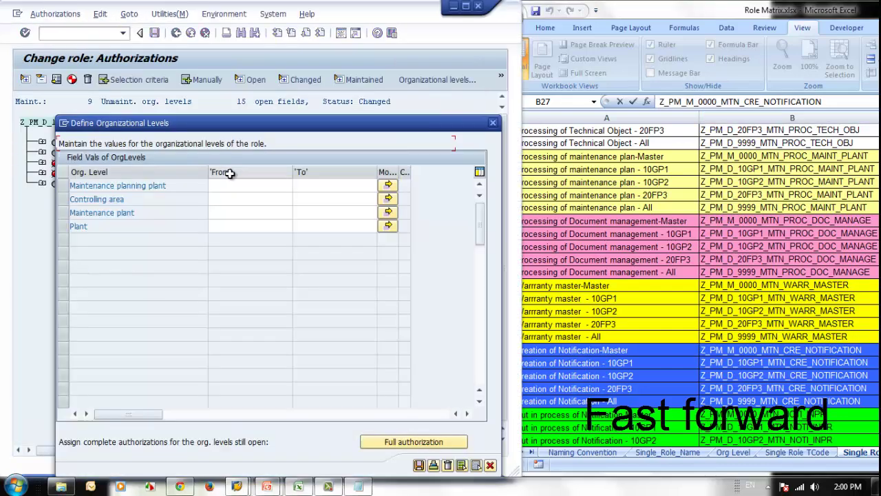
pyautogui.click(227, 199)
pyautogui.write('*')
pyautogui.click(224, 214)
pyautogui.click(734, 452)
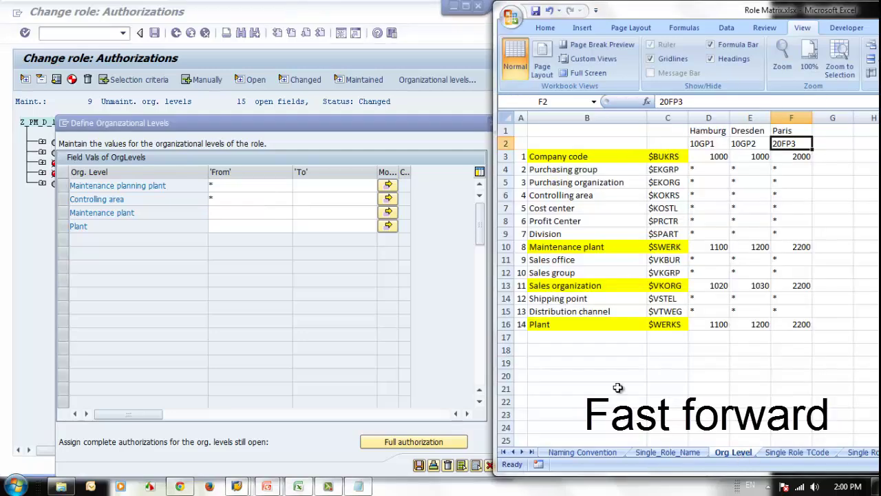
pyautogui.click(246, 212)
pyautogui.write('1100')
pyautogui.click(242, 226)
pyautogui.write('1')
pyautogui.click(219, 248)
pyautogui.click(419, 465)
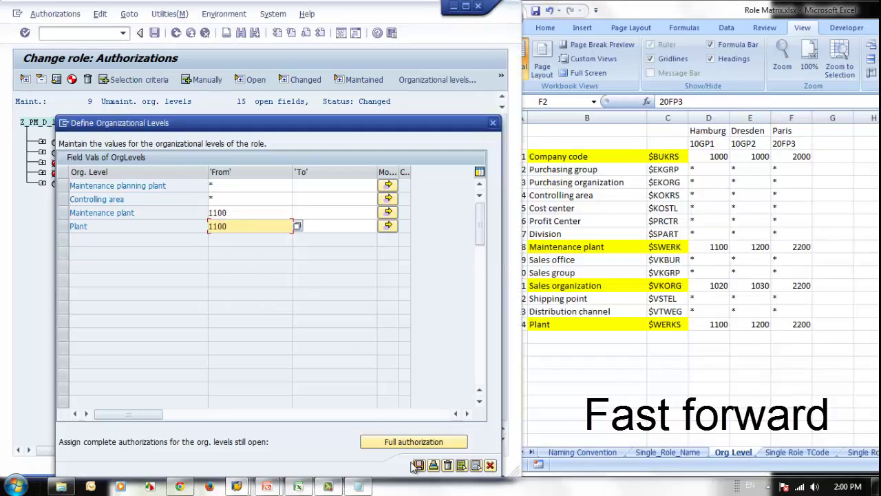
# Step: Save the 10GP1 notification role's authorizations, generate its profile despite the open authorizations, and leave the authorization data
pyautogui.click(155, 32)
pyautogui.click(358, 195)
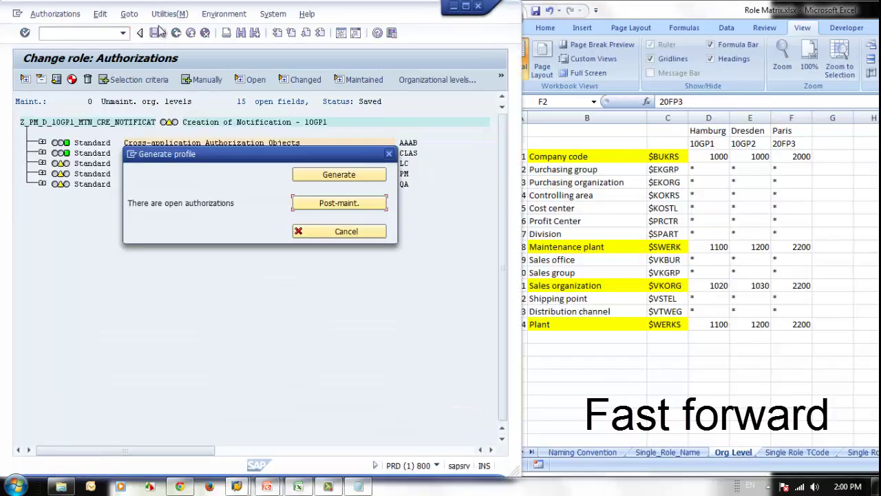
pyautogui.click(329, 172)
pyautogui.click(176, 32)
# Step: Create the single role Z_PM_D_10GP2_MTN_CRE_NOTIFICAT with the description "Creation of Notification - 10GP2", both copied from the role matrix
pyautogui.click(863, 452)
pyautogui.click(782, 378)
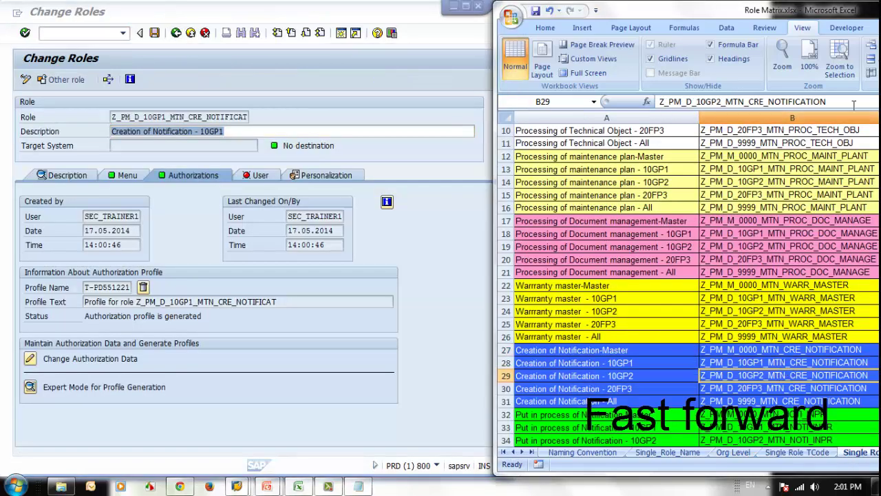
pyautogui.moveTo(838, 102); pyautogui.dragTo(651, 103)
pyautogui.hotkey('ctrl', 'c')
pyautogui.click(177, 33)
pyautogui.hotkey('ctrl', 'v')
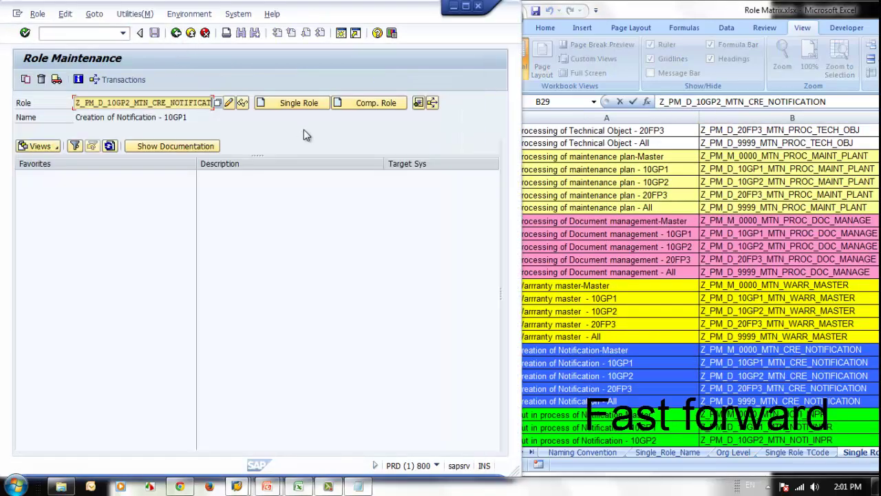
pyautogui.click(274, 103)
pyautogui.click(599, 375)
pyautogui.moveTo(786, 102); pyautogui.dragTo(660, 102)
pyautogui.hotkey('ctrl', 'c')
pyautogui.click(177, 131)
pyautogui.hotkey('ctrl', 'v')
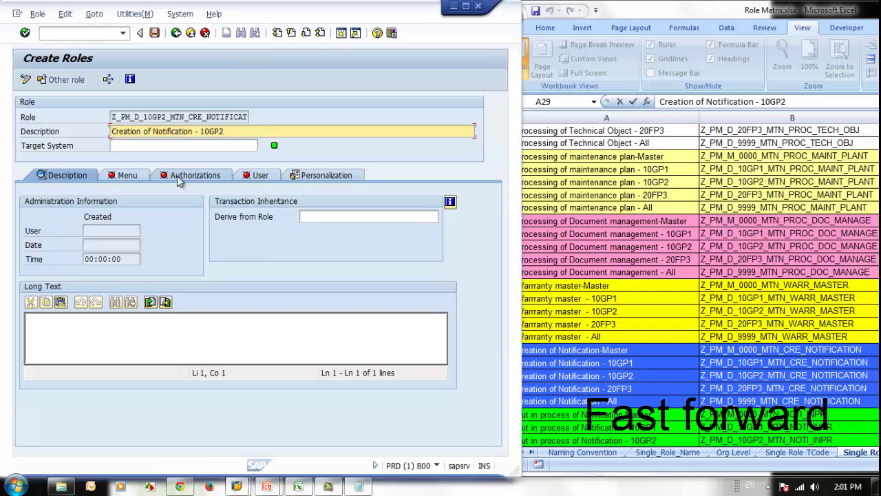
# Step: Derive the 10GP2 notification role from the master Z_PM_M_0000_MTN_CRE_NOTIFICATION and confirm it as the imparting role
pyautogui.click(315, 217)
pyautogui.click(767, 388)
pyautogui.click(769, 375)
pyautogui.click(774, 350)
pyautogui.moveTo(827, 102); pyautogui.dragTo(657, 103)
pyautogui.hotkey('ctrl', 'c')
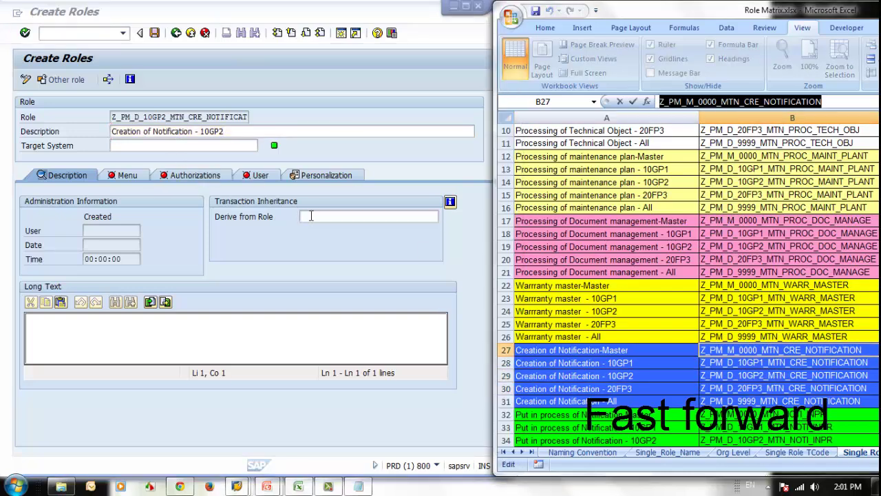
pyautogui.click(311, 216)
pyautogui.hotkey('ctrl', 'v')
pyautogui.press('Return')
pyautogui.click(190, 237)
pyautogui.click(189, 237)
# Step: In the 10GP2 role's authorization data, set maintenance planning plant, controlling area and maintenance plant to *, set plant to 1200, and save
pyautogui.click(217, 173)
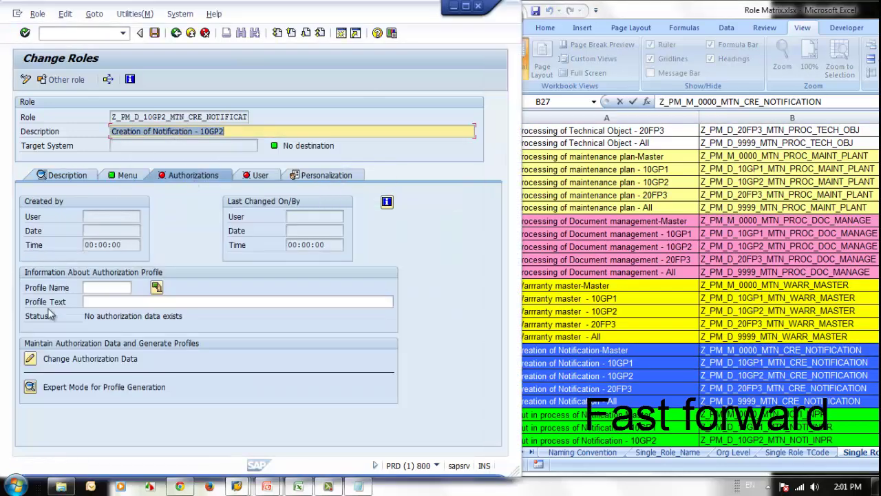
pyautogui.click(30, 359)
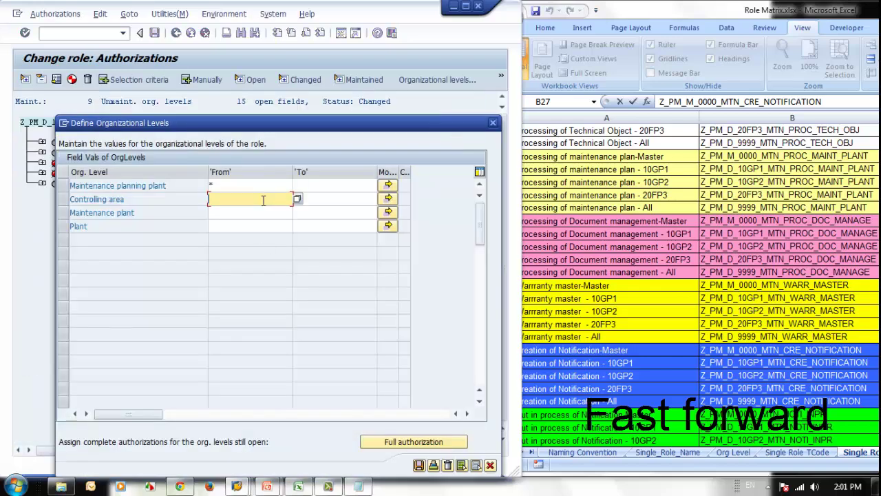
pyautogui.click(246, 212)
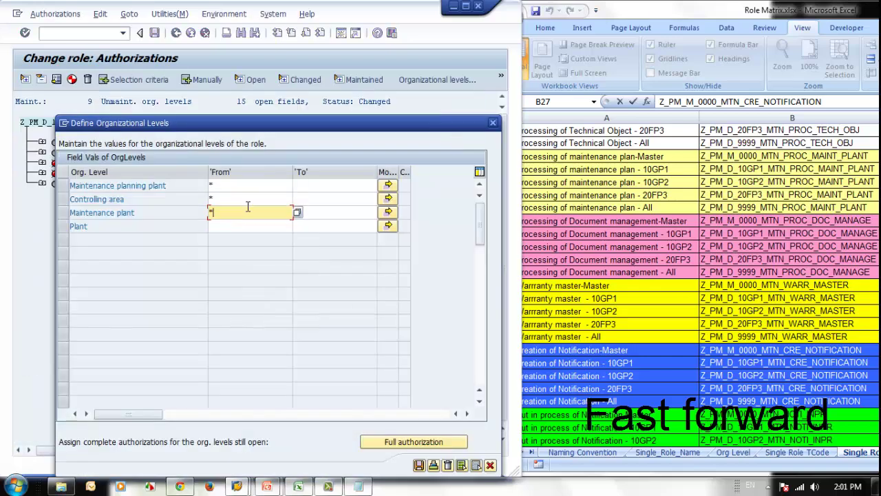
pyautogui.click(248, 244)
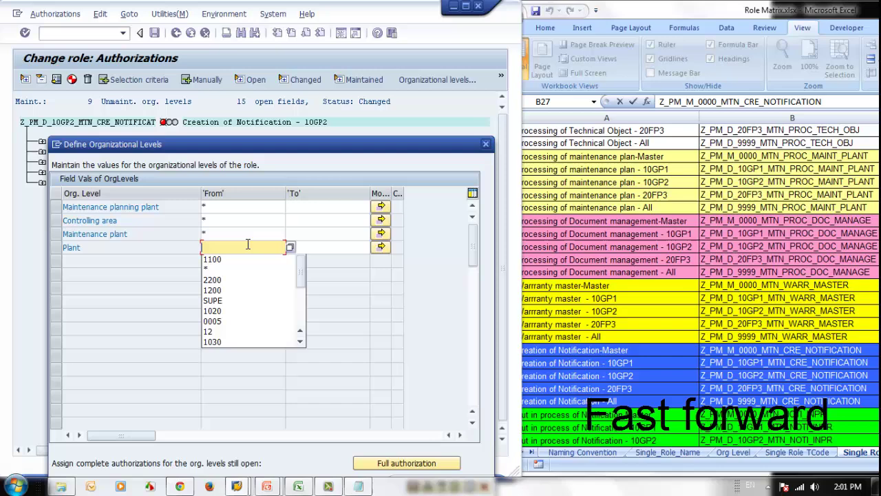
pyautogui.click(218, 291)
pyautogui.moveTo(269, 145); pyautogui.dragTo(339, 57)
pyautogui.click(482, 398)
# Step: Copy the name Z_PM_D_20FP3_MTN_CRE_NOTIFICATION from the role matrix and generate the 10GP2 role's profile on leaving its authorization data
pyautogui.click(820, 360)
pyautogui.click(820, 388)
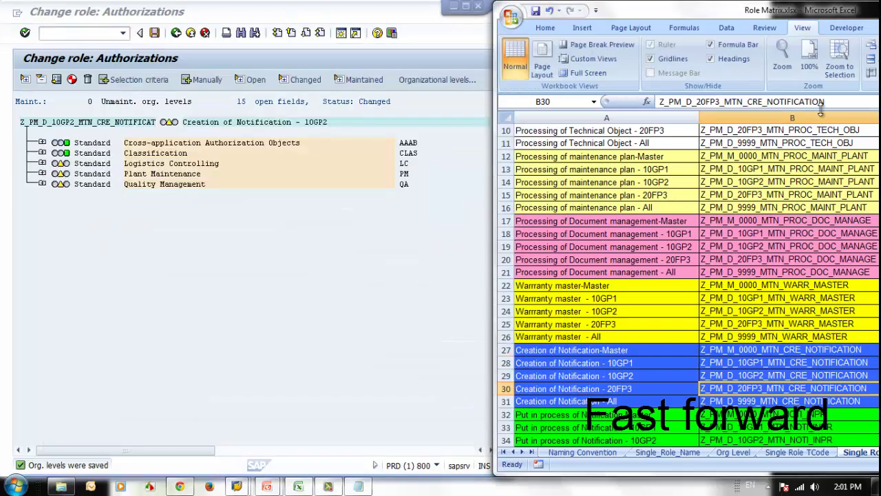
pyautogui.moveTo(825, 102); pyautogui.dragTo(660, 102)
pyautogui.click(162, 312)
pyautogui.click(176, 33)
pyautogui.click(227, 182)
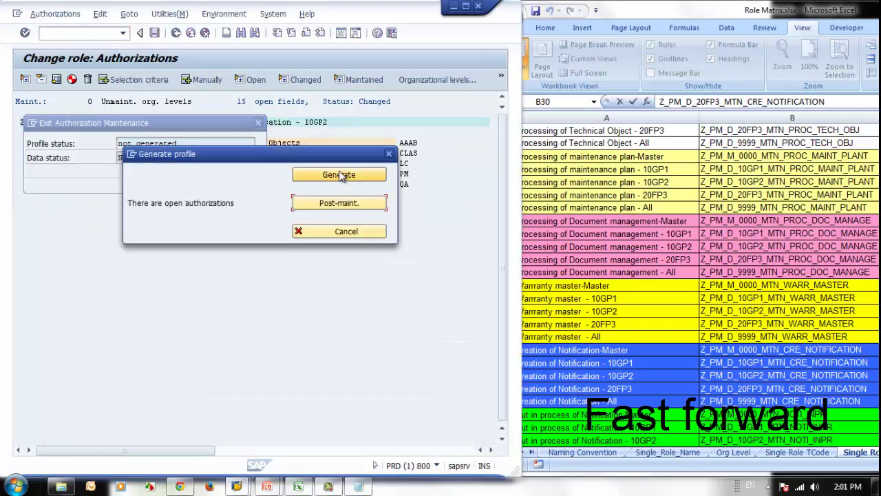
pyautogui.click(335, 174)
pyautogui.click(359, 200)
# Step: Create the single role Z_PM_D_20FP3_MTN_CRE_NOTIFICAT from the copied name and give it the description "Creation of Notification - 20FP3"
pyautogui.click(176, 33)
pyautogui.click(289, 103)
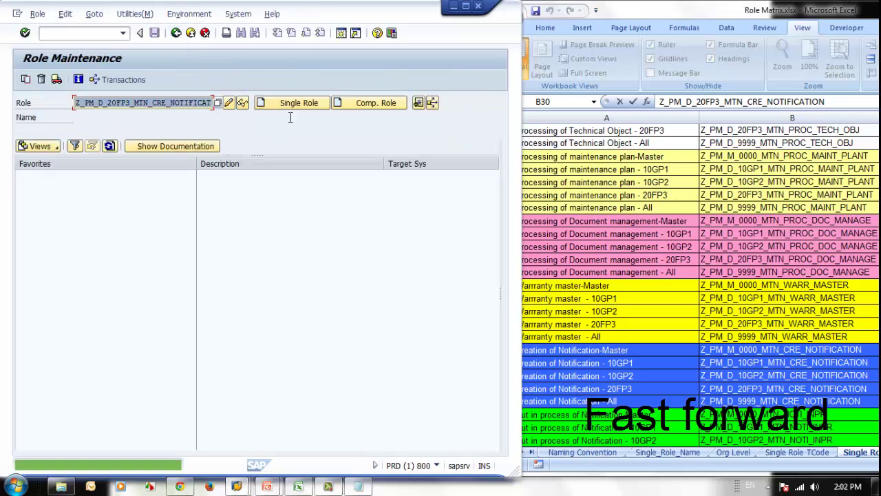
pyautogui.click(577, 389)
pyautogui.moveTo(785, 102); pyautogui.dragTo(659, 102)
pyautogui.click(125, 132)
pyautogui.hotkey('ctrl', 'v')
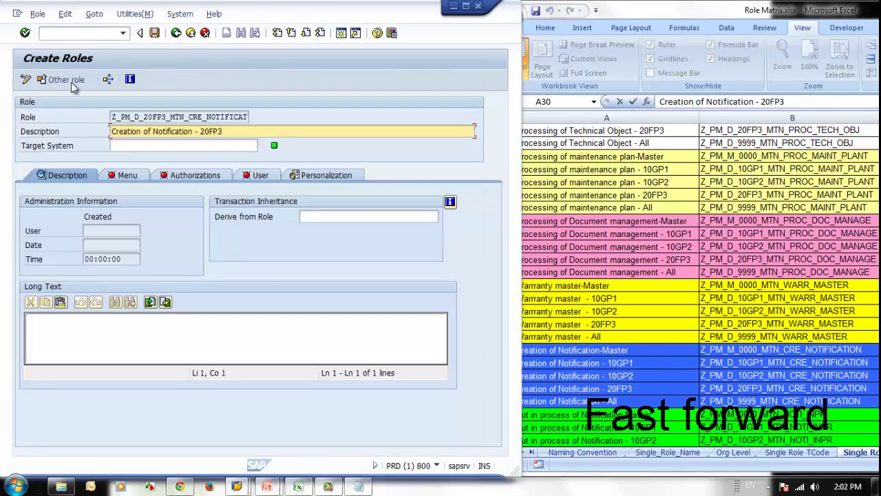
# Step: Derive the 20FP3 notification role from the master Z_PM_M_0000_MTN_CRE_NOTIFICATION and confirm it as the imparting role
pyautogui.click(748, 350)
pyautogui.moveTo(824, 102); pyautogui.dragTo(660, 102)
pyautogui.hotkey('ctrl', 'c')
pyautogui.click(345, 216)
pyautogui.hotkey('ctrl', 'v')
pyautogui.hotkey('ctrl', 's')
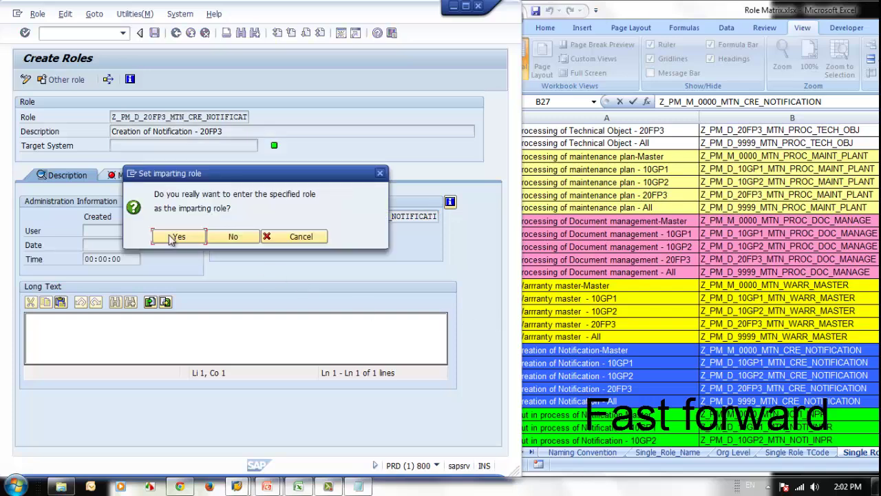
pyautogui.click(174, 236)
# Step: In the 20FP3 role's authorization data, set maintenance planning plant, controlling area and maintenance plant to *, set plant to 2200, and save
pyautogui.click(196, 175)
pyautogui.click(41, 358)
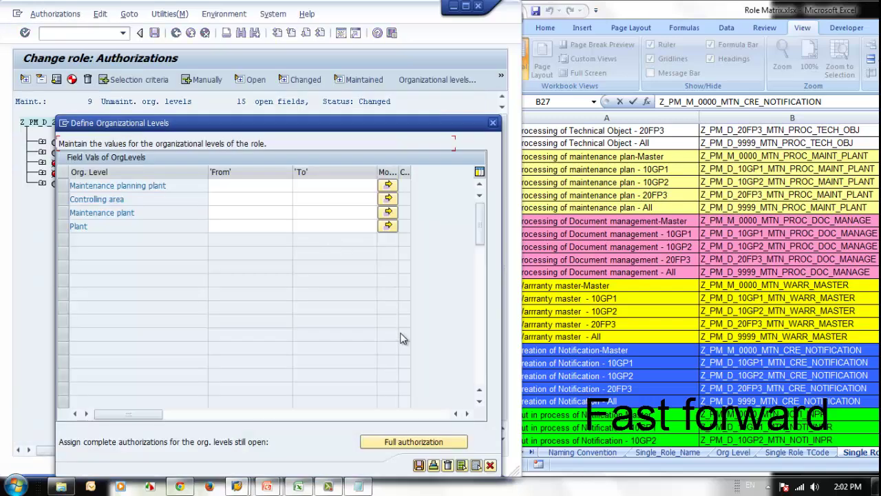
pyautogui.click(220, 213)
pyautogui.write('*')
pyautogui.click(227, 226)
pyautogui.click(226, 268)
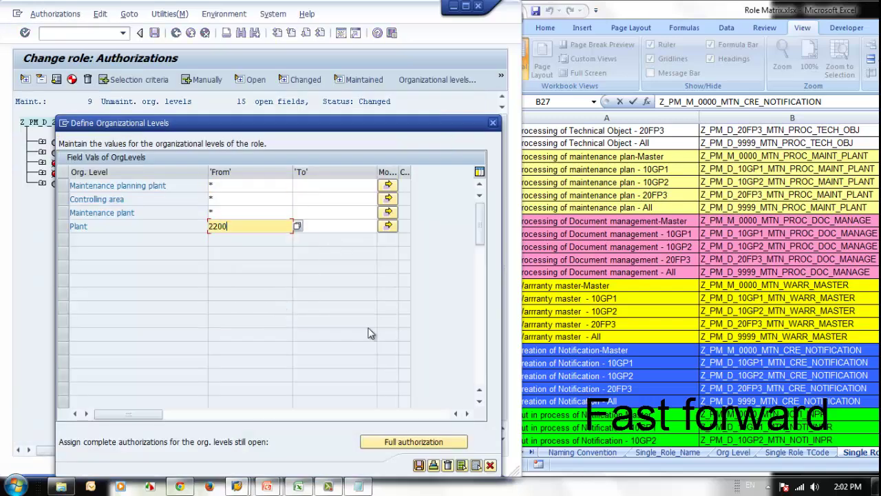
pyautogui.click(418, 466)
# Step: Save the 20FP3 notification role's authorizations and generate its profile despite the open authorizations
pyautogui.click(155, 33)
pyautogui.click(358, 195)
pyautogui.click(73, 80)
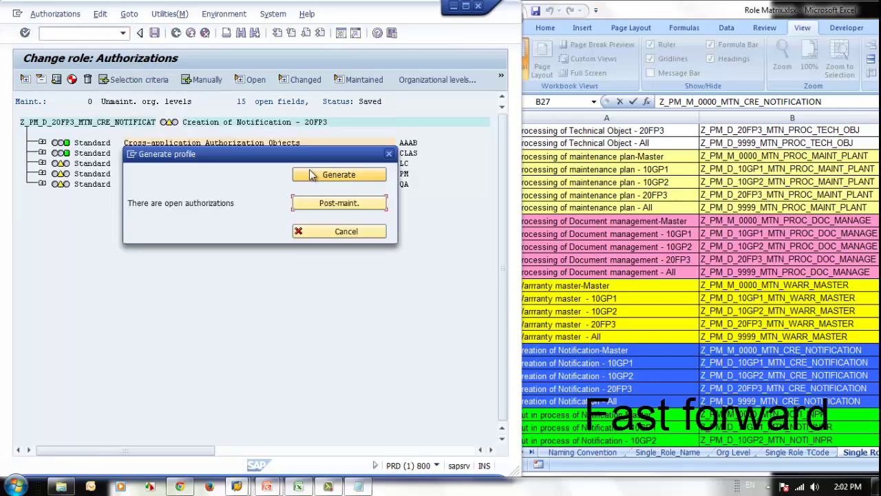
pyautogui.click(312, 174)
pyautogui.click(650, 392)
pyautogui.scroll(-4, 649, 393)
pyautogui.click(764, 284)
pyautogui.click(765, 262)
pyautogui.click(766, 273)
pyautogui.moveTo(804, 102); pyautogui.dragTo(92, 244)
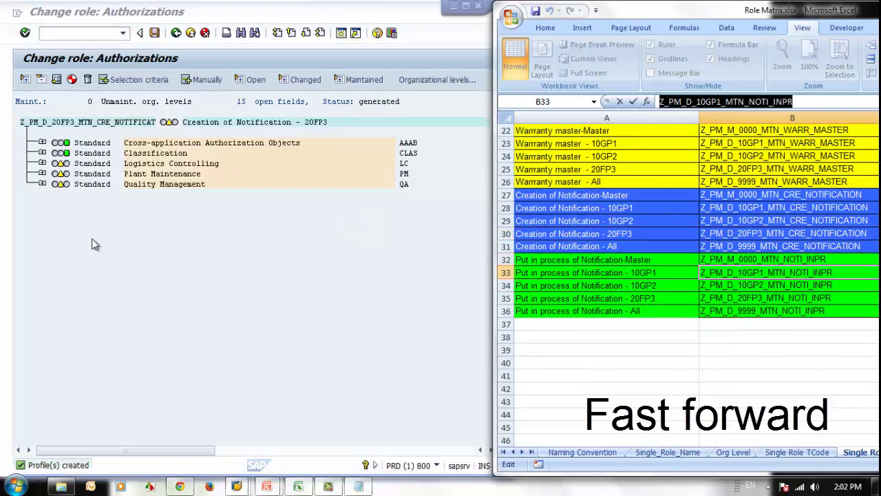
# Step: Return to the initial role screen and try to create the single role Z_PM_D_9999_MTN_WARR_MASTER copied from the role matrix
pyautogui.click(758, 182)
pyautogui.moveTo(825, 101); pyautogui.dragTo(371, 89)
pyautogui.hotkey('ctrl', 'c')
pyautogui.click(200, 108)
pyautogui.click(177, 33)
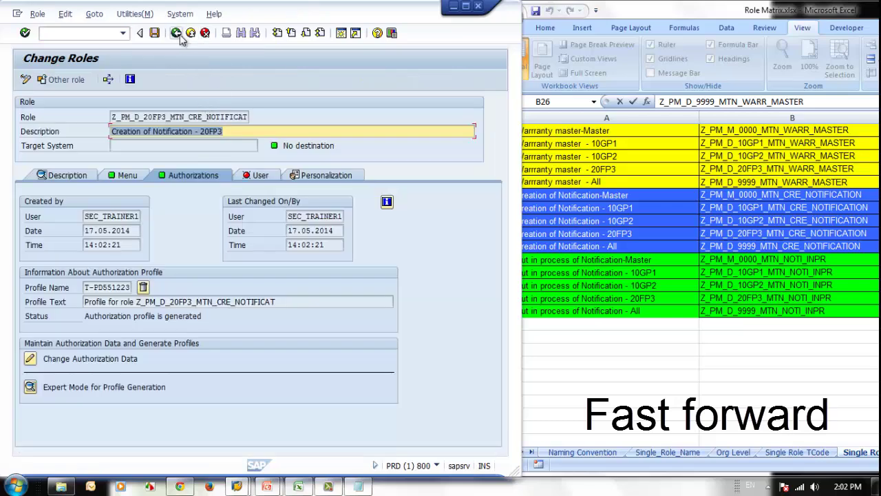
pyautogui.click(178, 33)
pyautogui.moveTo(212, 103); pyautogui.dragTo(76, 103)
pyautogui.hotkey('ctrl', 'v')
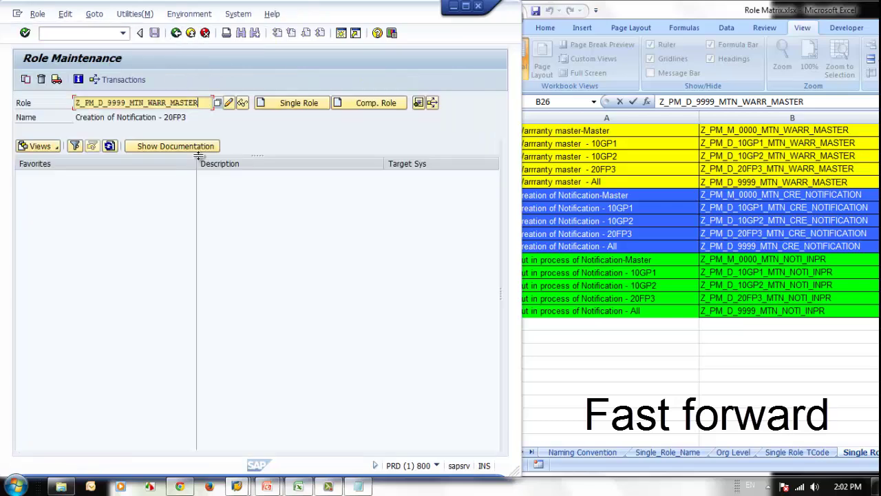
pyautogui.click(300, 102)
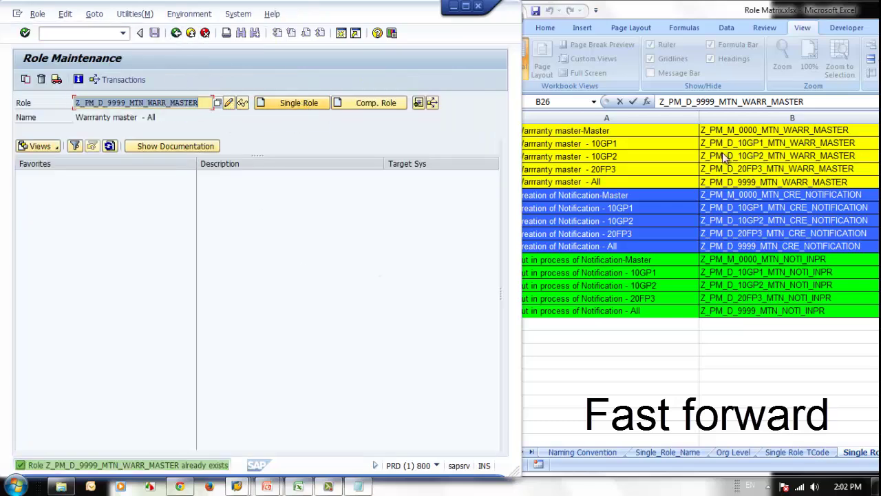
# Step: Create the single role Z_PM_D_9999_MTN_CRE_NOTIFICATI with its name copied from the role matrix
pyautogui.click(714, 248)
pyautogui.moveTo(830, 103); pyautogui.dragTo(551, 102)
pyautogui.hotkey('ctrl', 'c')
pyautogui.click(211, 111)
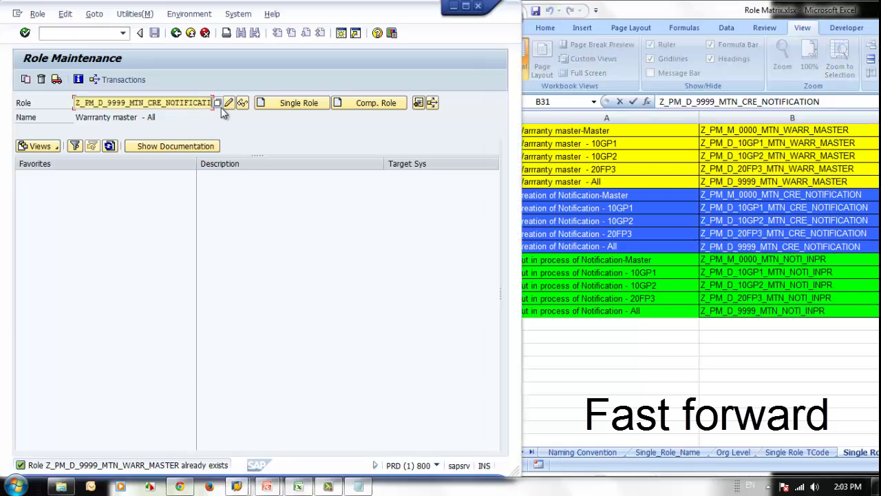
pyautogui.click(293, 103)
# Step: Derive the 9999 notification role from the master Z_PM_M_0000_MTN_CRE_NOTIFICATION and confirm it as the imparting role
pyautogui.click(861, 259)
pyautogui.click(844, 195)
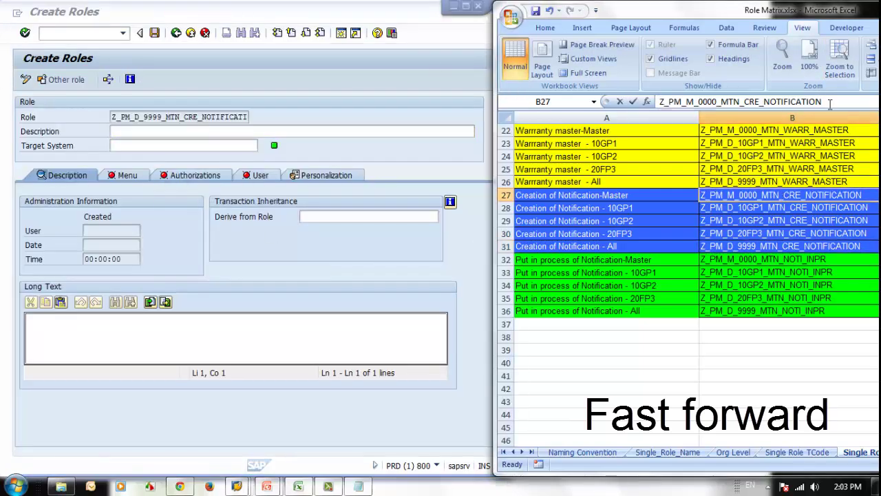
pyautogui.moveTo(830, 101); pyautogui.dragTo(558, 102)
pyautogui.hotkey('ctrl', 'c')
pyautogui.click(368, 217)
pyautogui.hotkey('ctrl', 'v')
pyautogui.press('Return')
pyautogui.click(179, 234)
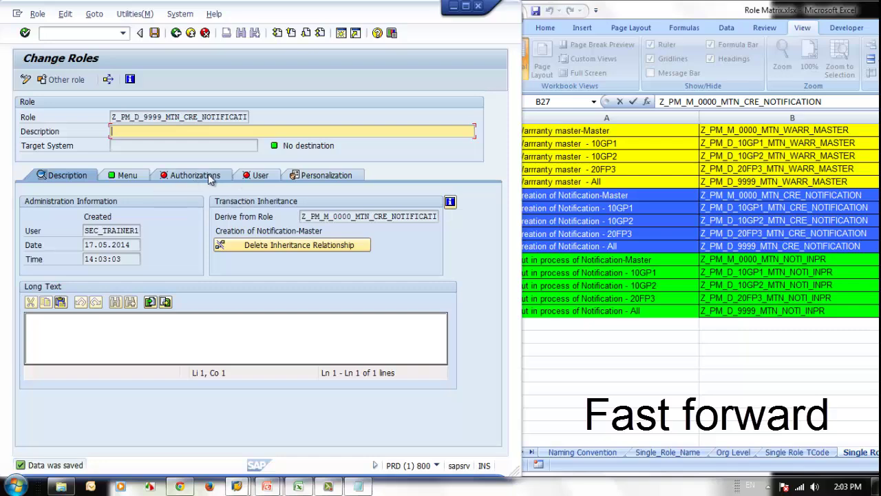
# Step: Open the 9999 notification role's authorization data and assign full authorization to all its open organizational levels
pyautogui.click(210, 179)
pyautogui.click(33, 363)
pyautogui.click(391, 444)
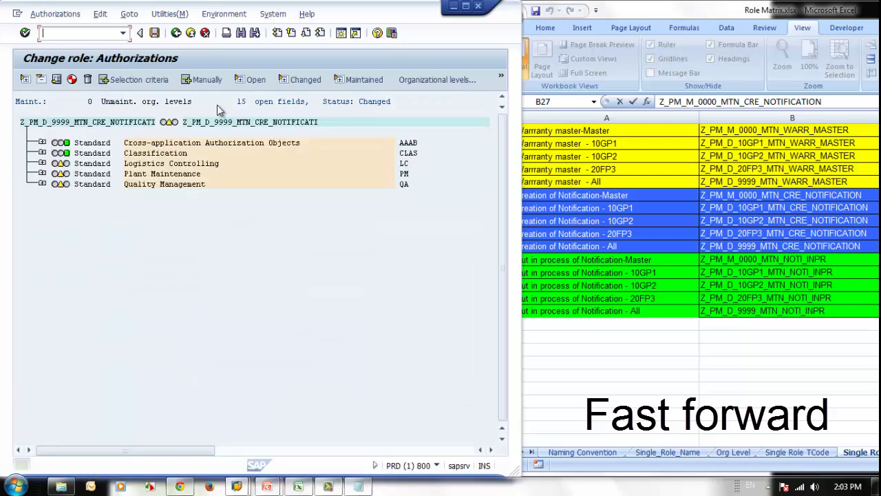
# Step: Save the 9999 notification role's authorization data, generate its profile despite the open authorizations, and return to the initial role screen
pyautogui.click(155, 33)
pyautogui.click(358, 194)
pyautogui.click(72, 80)
pyautogui.click(340, 175)
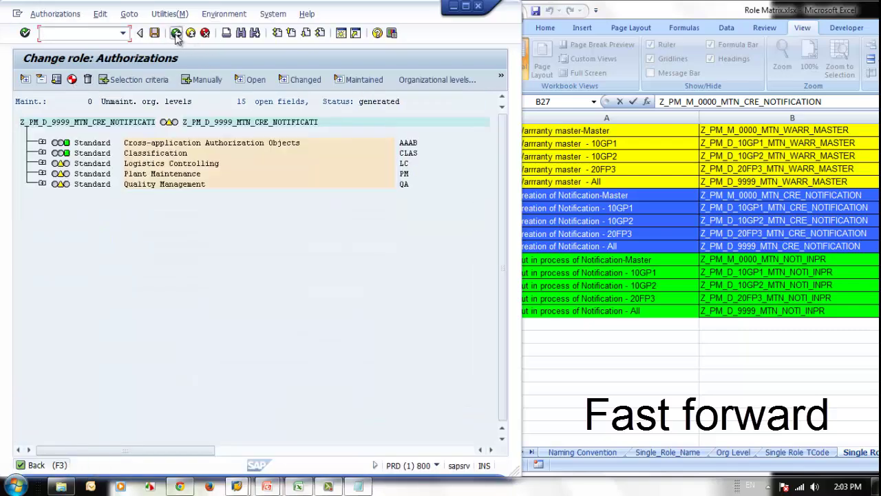
pyautogui.click(176, 33)
pyautogui.click(176, 33)
# Step: Create the single role Z_PM_D_10GP1_MTN_NOTI_INPR with the description "Put in process of Notification - 10GP1" from the role matrix
pyautogui.click(752, 272)
pyautogui.doubleClick(750, 102)
pyautogui.press('Escape')
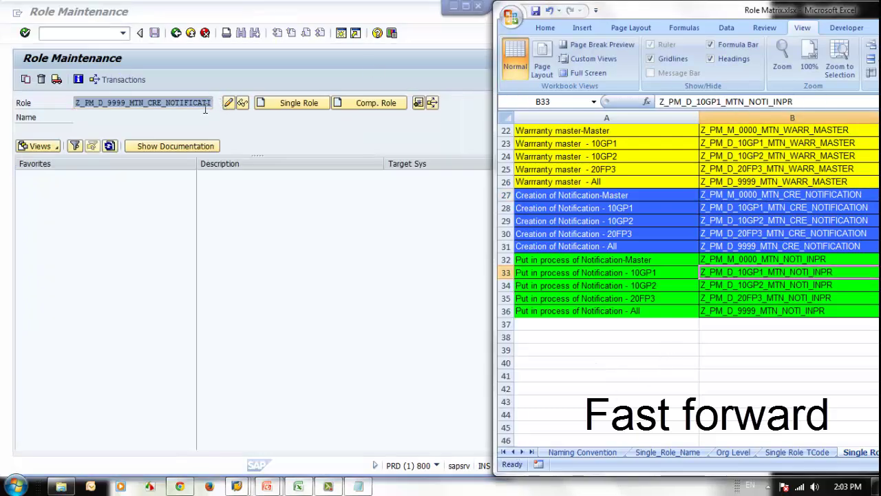
pyautogui.click(148, 103)
pyautogui.click(299, 103)
pyautogui.click(647, 272)
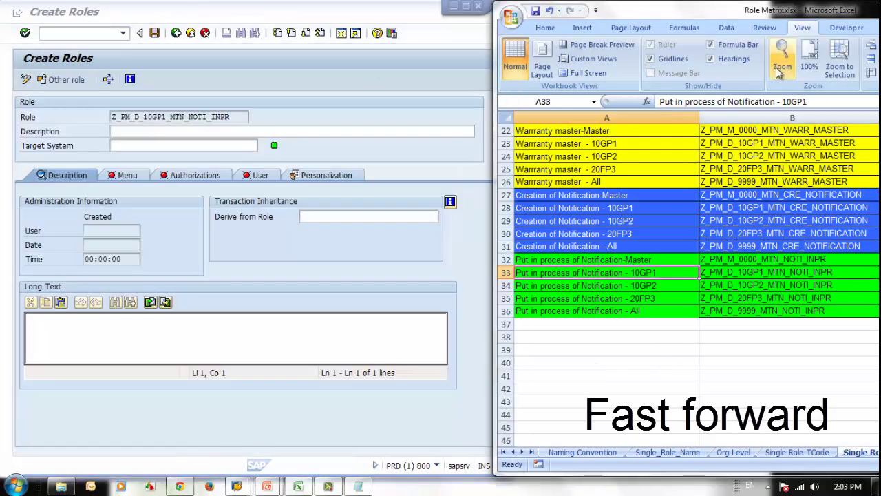
pyautogui.moveTo(809, 102); pyautogui.dragTo(659, 101)
pyautogui.hotkey('ctrl', 'c')
pyautogui.click(209, 132)
pyautogui.hotkey('ctrl', 'v')
# Step: Derive the 10GP1 role from the master Z_PM_M_0000_MTN_NOTI_INPR and confirm saving it with this imparting role
pyautogui.click(754, 260)
pyautogui.doubleClick(756, 101)
pyautogui.hotkey('ctrl', 'c')
pyautogui.click(324, 215)
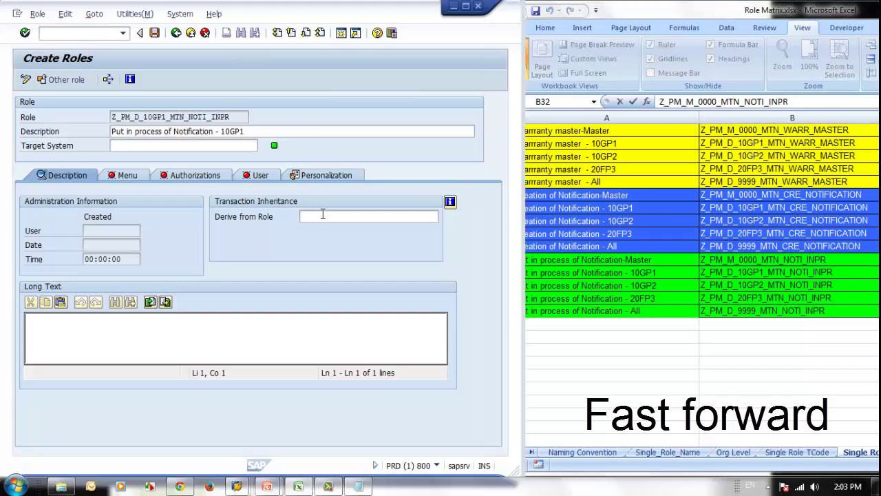
pyautogui.hotkey('ctrl', 'v')
pyautogui.click(168, 178)
pyautogui.click(134, 243)
# Step: In the 10GP1 role's authorization data, set maintenance planning plant, controlling area and maintenance plant to * and plant to 1100, saving the organizational levels
pyautogui.click(180, 176)
pyautogui.click(97, 409)
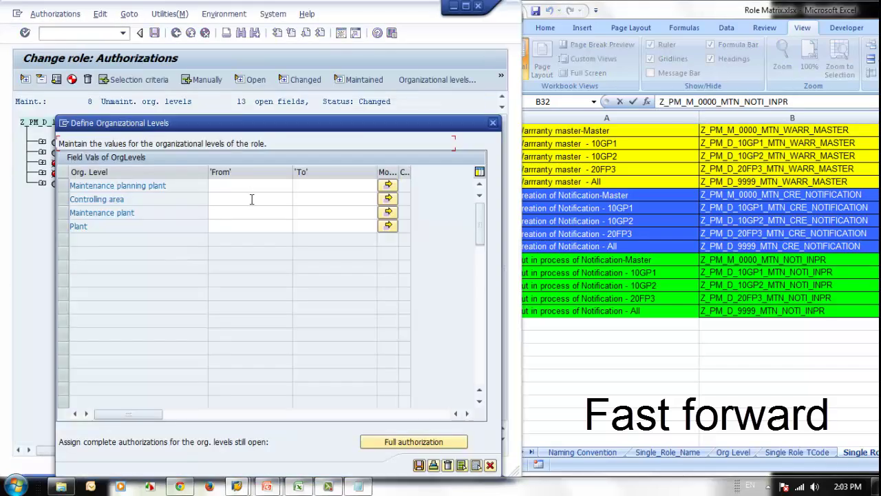
pyautogui.click(233, 186)
pyautogui.click(228, 208)
pyautogui.click(230, 200)
pyautogui.click(230, 221)
pyautogui.click(231, 213)
pyautogui.click(232, 234)
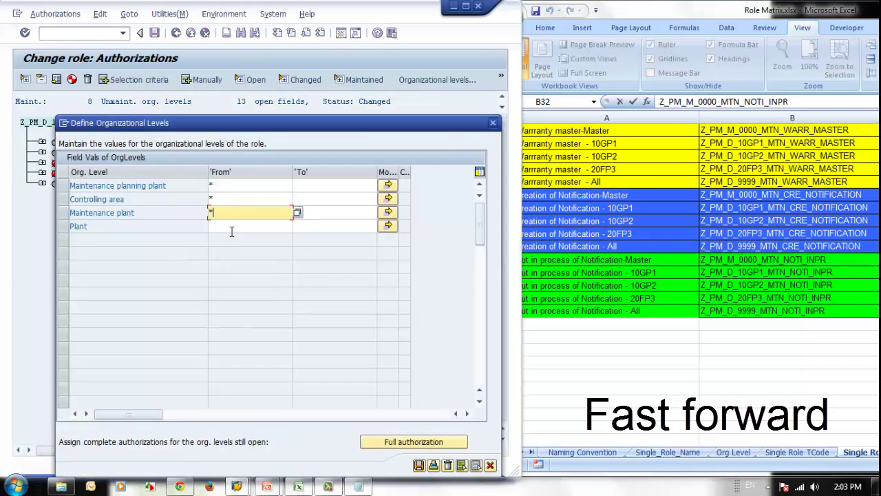
pyautogui.click(233, 227)
pyautogui.click(234, 268)
pyautogui.click(420, 465)
# Step: Save the 10GP1 role's authorizations, generate their profile, and return to the initial role screen
pyautogui.click(154, 33)
pyautogui.click(358, 196)
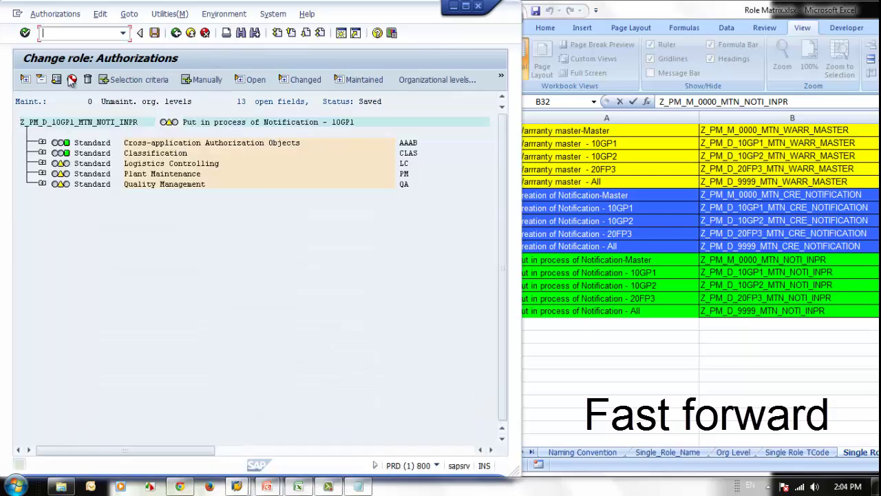
pyautogui.click(71, 80)
pyautogui.click(337, 174)
pyautogui.click(175, 33)
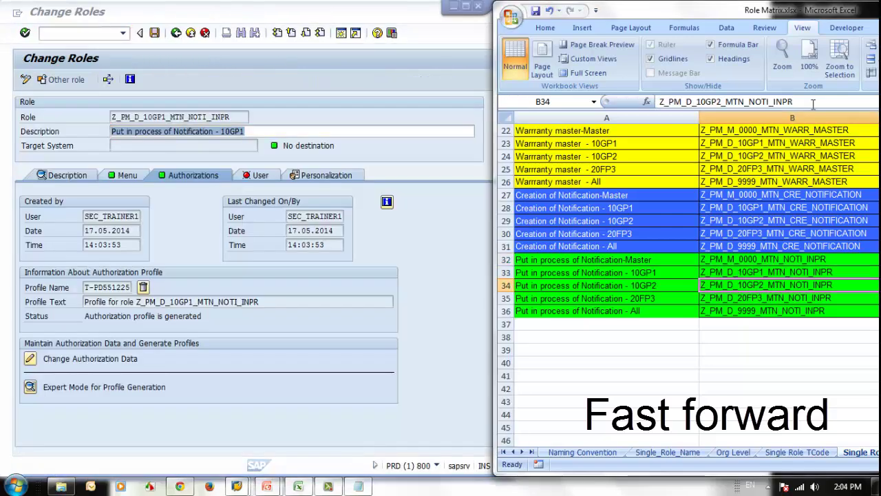
pyautogui.click(176, 34)
# Step: Create the single role Z_PM_D_10GP2_MTN_NOTI_INPR with the description "Put in process of Notification - 10GP2" copied from the matrix
pyautogui.moveTo(204, 103); pyautogui.dragTo(75, 104)
pyautogui.hotkey('ctrl', 'v')
pyautogui.click(290, 104)
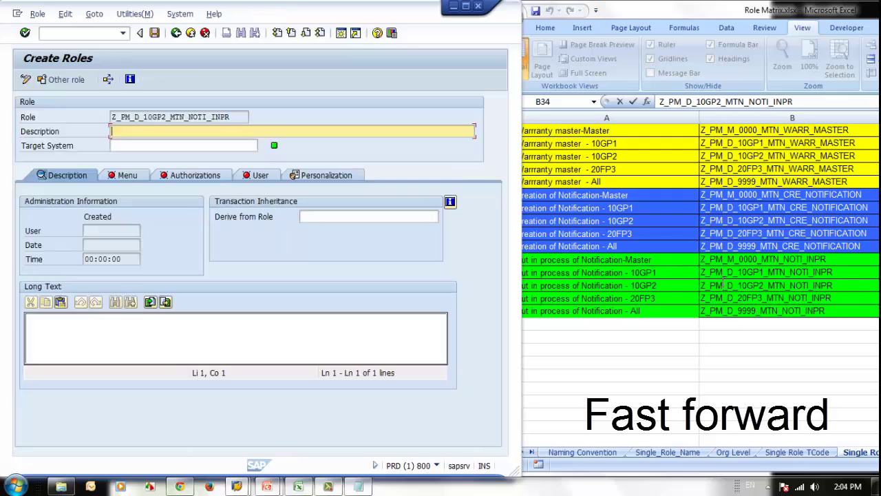
pyautogui.click(633, 285)
pyautogui.moveTo(809, 101); pyautogui.dragTo(659, 102)
pyautogui.hotkey('ctrl', 'c')
pyautogui.click(264, 132)
pyautogui.hotkey('ctrl', 'v')
# Step: Derive the 10GP2 role from the master Z_PM_M_0000_MTN_NOTI_INPR, confirm it as the imparting role and save the role
pyautogui.click(364, 217)
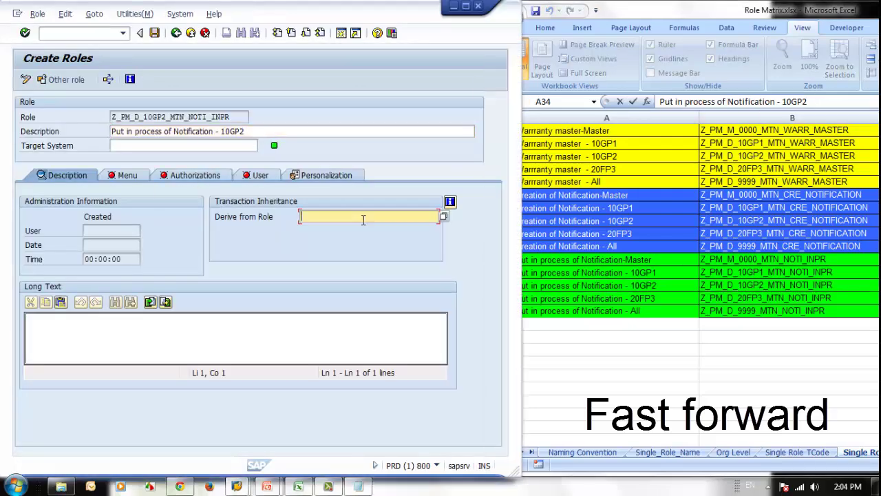
pyautogui.click(765, 259)
pyautogui.moveTo(790, 102); pyautogui.dragTo(660, 102)
pyautogui.hotkey('ctrl', 'c')
pyautogui.click(356, 216)
pyautogui.hotkey('ctrl', 'v')
pyautogui.press('Return')
pyautogui.click(179, 236)
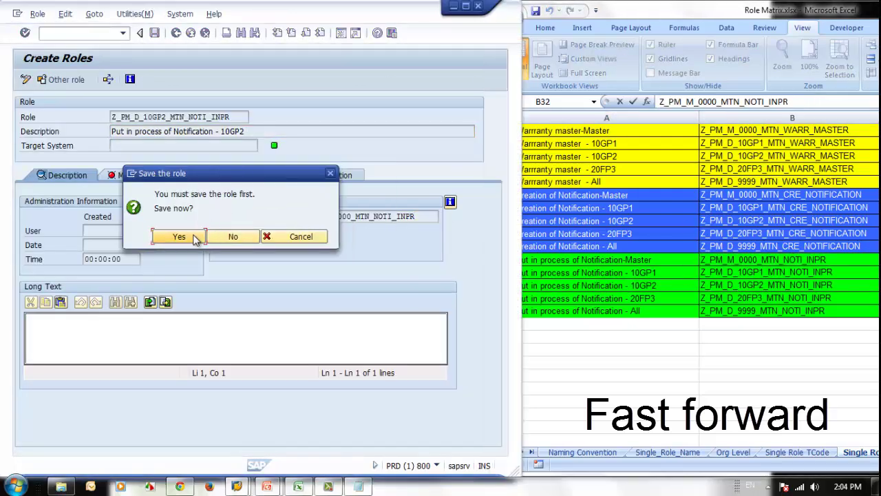
pyautogui.click(177, 236)
# Step: Set the 10GP2 role's plant to 1200 and its other organizational levels to *, then save the organizational levels
pyautogui.click(207, 174)
pyautogui.click(31, 362)
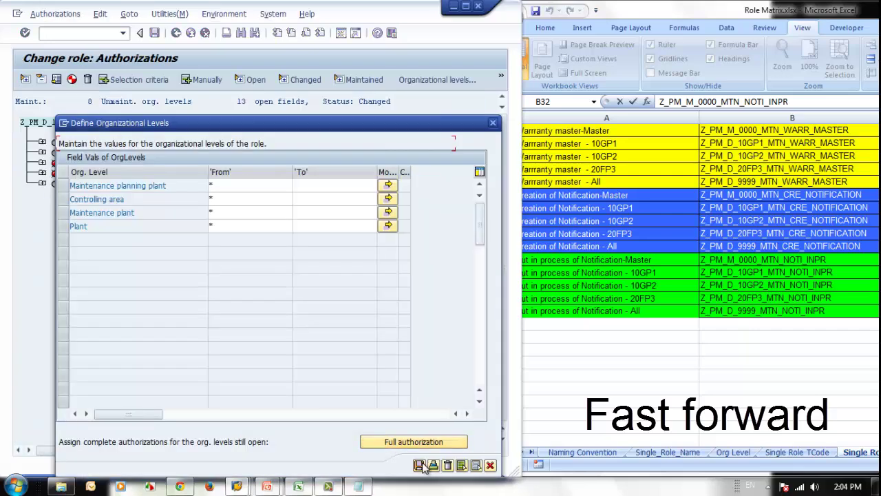
pyautogui.moveTo(271, 127)
pyautogui.mouseDown()
pyautogui.moveTo(285, 183)
pyautogui.moveTo(283, 128)
pyautogui.mouseUp()
pyautogui.click(236, 228)
pyautogui.press('BackSpace')
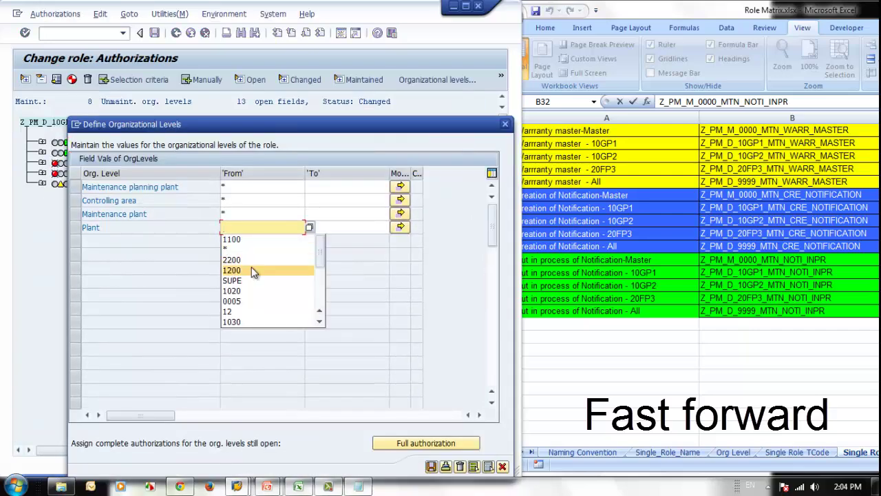
pyautogui.click(253, 271)
pyautogui.click(432, 466)
# Step: Save the 10GP2 role's authorization data and generate its profile with the open authorizations
pyautogui.click(155, 33)
pyautogui.click(358, 196)
pyautogui.click(72, 80)
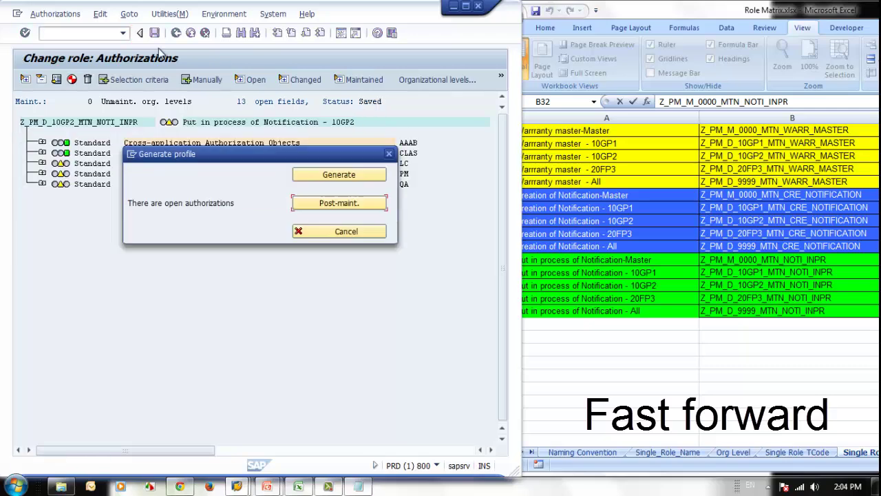
pyautogui.click(339, 175)
# Step: Create the single role Z_PM_D_20FP3_MTN_NOTI_INPR with the description "Put in process of Notification - 20FP3" from the role matrix
pyautogui.click(740, 298)
pyautogui.moveTo(823, 102); pyautogui.dragTo(650, 103)
pyautogui.click(176, 33)
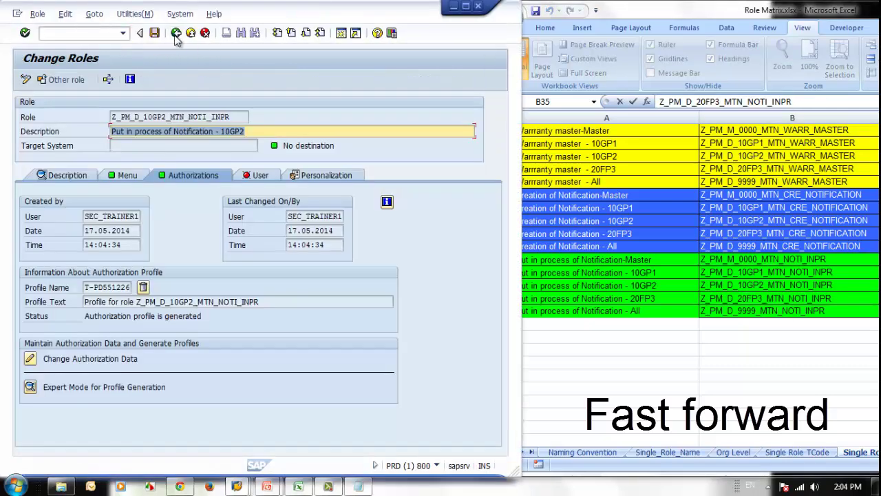
pyautogui.click(176, 33)
pyautogui.hotkey('ctrl', 'v')
pyautogui.click(297, 102)
pyautogui.click(661, 295)
pyautogui.moveTo(812, 101); pyautogui.dragTo(650, 103)
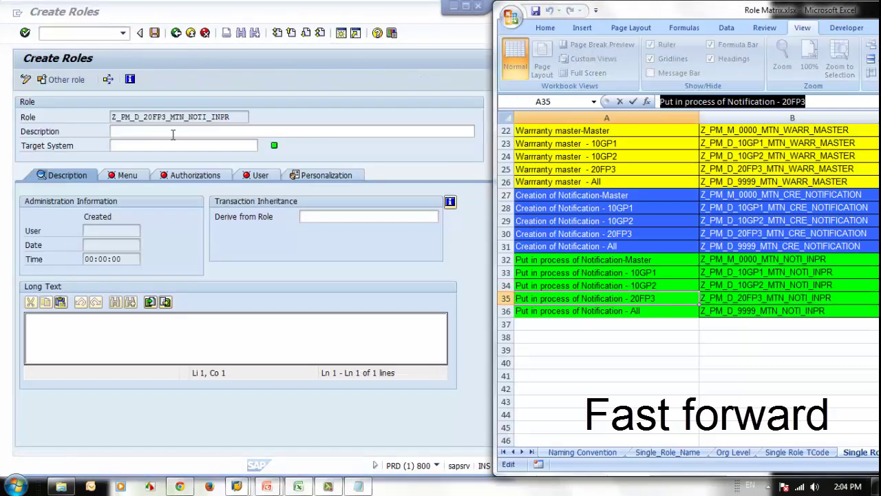
pyautogui.click(172, 133)
pyautogui.hotkey('ctrl', 'v')
# Step: Derive the 20FP3 role from the master Z_PM_M_0000_MTN_NOTI_INPR, confirm it as the imparting role and save the role
pyautogui.click(358, 217)
pyautogui.click(764, 259)
pyautogui.moveTo(797, 102); pyautogui.dragTo(650, 102)
pyautogui.click(358, 217)
pyautogui.hotkey('ctrl', 'v')
pyautogui.press('Return')
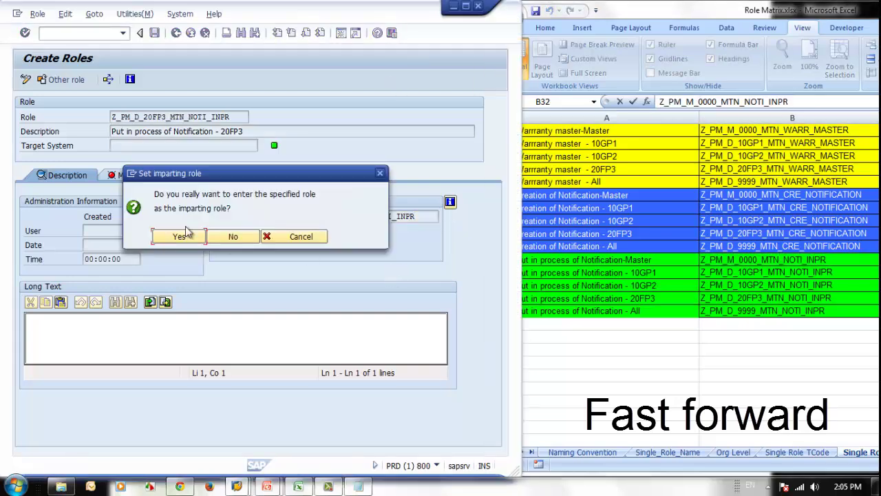
pyautogui.click(179, 236)
pyautogui.click(179, 234)
# Step: Open the 20FP3 role's authorization data and set its maintenance planning plant, controlling area and maintenance plant to *
pyautogui.click(191, 173)
pyautogui.click(78, 413)
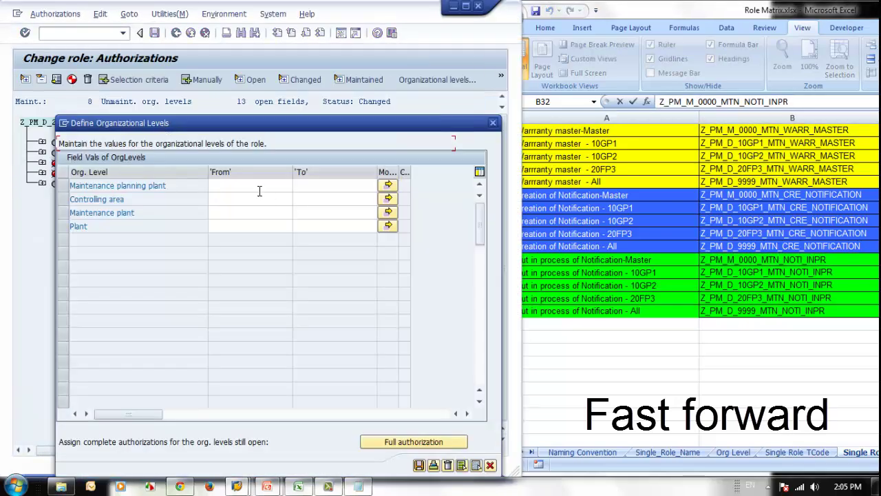
pyautogui.click(259, 187)
pyautogui.click(248, 218)
pyautogui.click(246, 200)
pyautogui.click(245, 231)
pyautogui.click(244, 215)
pyautogui.click(246, 245)
# Step: Set the 20FP3 role's plant to 2200, reselect its maintenance plant value and save the organizational levels
pyautogui.click(248, 227)
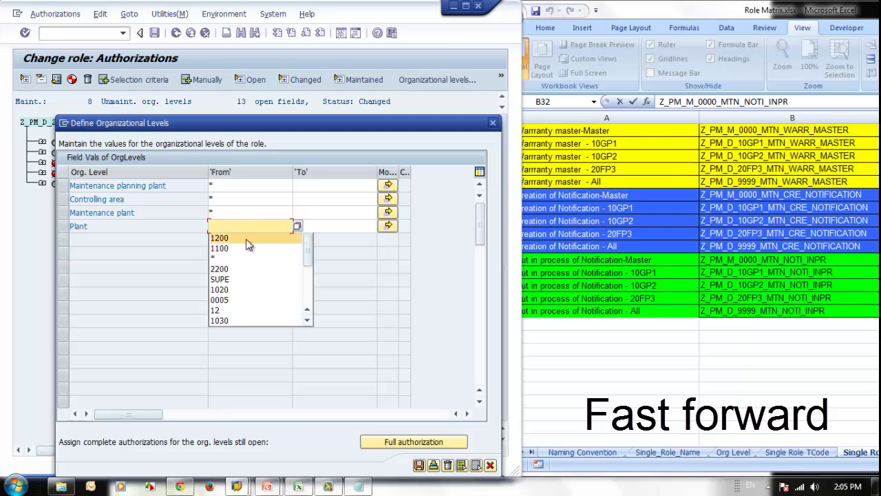
pyautogui.click(219, 268)
pyautogui.click(248, 213)
pyautogui.click(236, 255)
pyautogui.click(418, 466)
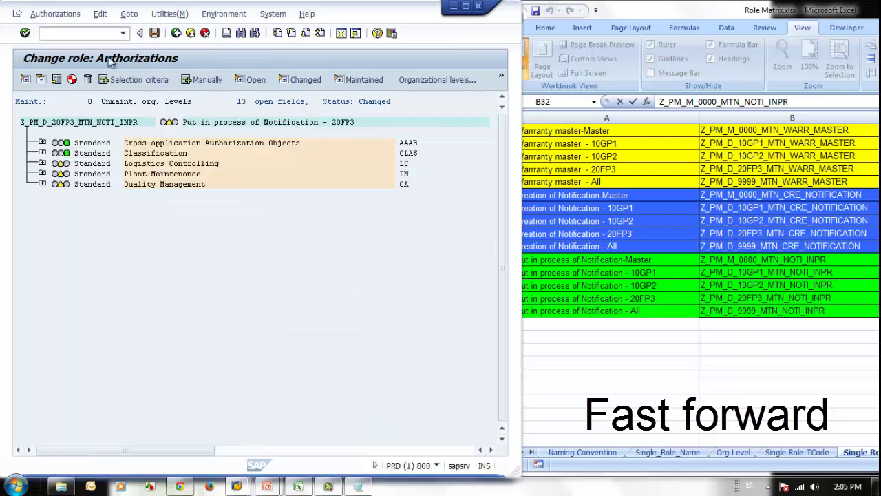
# Step: Save and generate the 20FP3 role's authorization profile, copy the 9999 in-process role name from the matrix, and return to the initial role screen
pyautogui.click(72, 79)
pyautogui.click(358, 195)
pyautogui.click(72, 79)
pyautogui.click(737, 308)
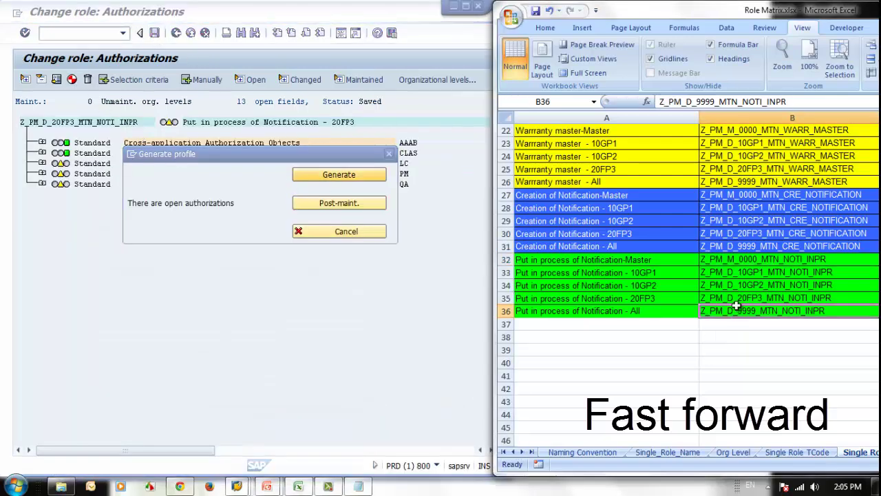
pyautogui.moveTo(789, 102); pyautogui.dragTo(658, 101)
pyautogui.click(234, 207)
pyautogui.click(176, 32)
pyautogui.click(176, 32)
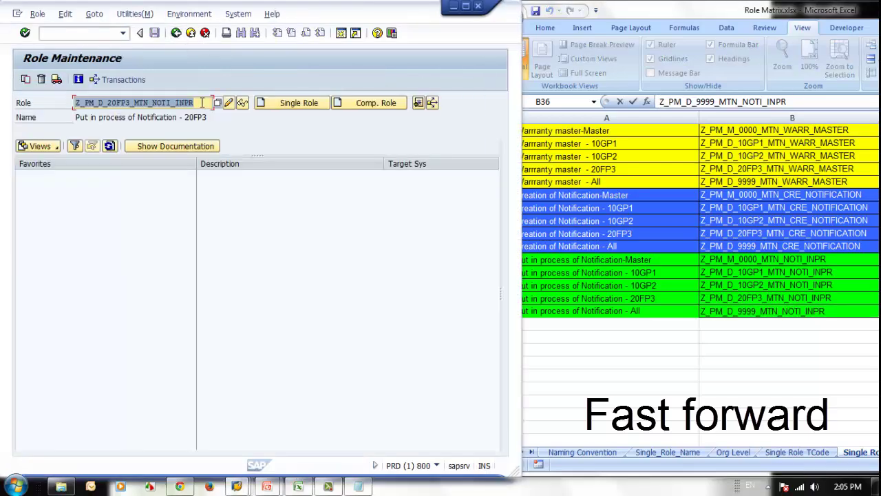
# Step: Create and save the single role Z_PM_D_9999_MTN_NOTI_INPR with the description "Put in process of Notification - All" from the matrix
pyautogui.click(283, 106)
pyautogui.click(658, 311)
pyautogui.moveTo(803, 101); pyautogui.dragTo(658, 101)
pyautogui.hotkey('ctrl', 'c')
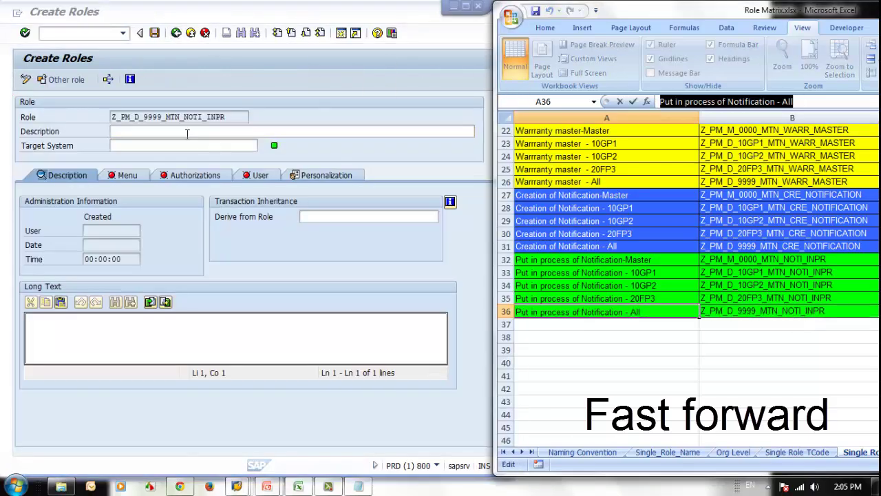
pyautogui.click(187, 133)
pyautogui.hotkey('ctrl', 'v')
pyautogui.click(186, 176)
pyautogui.click(200, 236)
# Step: Derive the 9999 in-process role from the master Z_PM_M_0000_MTN_NOTI_INPR and save the inheritance
pyautogui.click(75, 176)
pyautogui.click(765, 260)
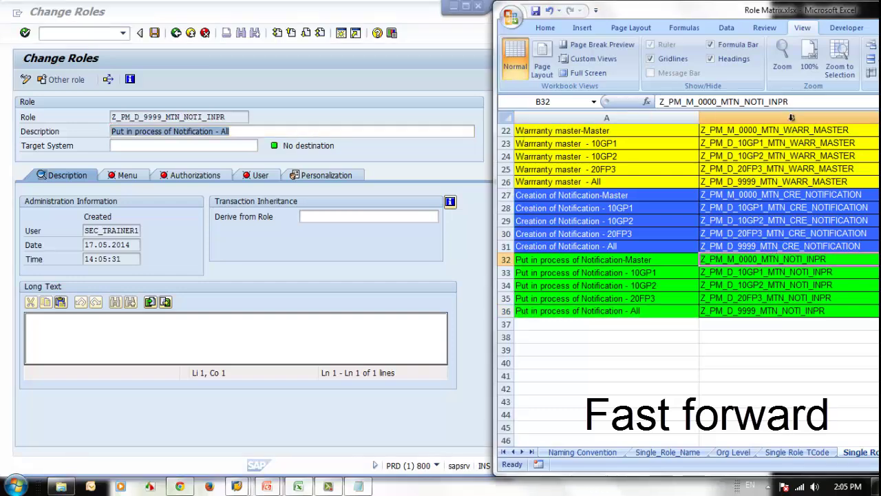
pyautogui.moveTo(789, 102); pyautogui.dragTo(658, 101)
pyautogui.hotkey('ctrl', 'c')
pyautogui.click(321, 217)
pyautogui.hotkey('ctrl', 'v')
pyautogui.press('Return')
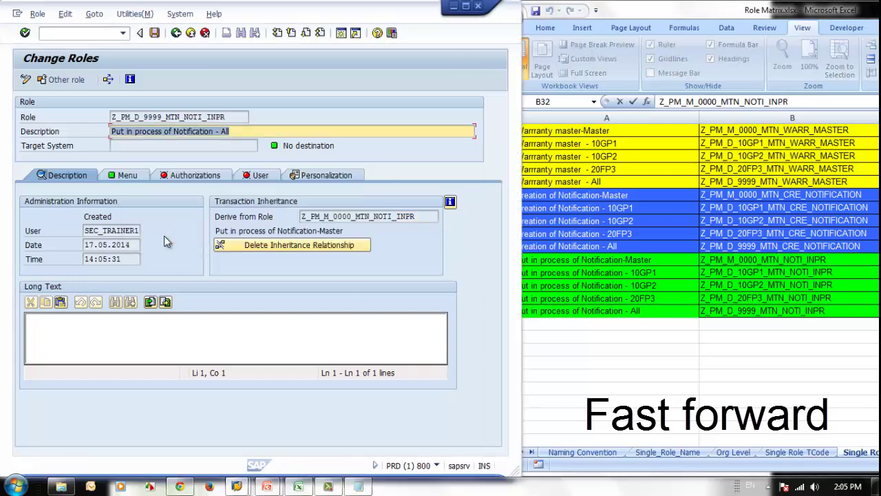
pyautogui.click(155, 33)
# Step: In the 9999 role's authorization data, set maintenance planning plant and controlling area to *, assign full authorization to the remaining organizational levels, and save them
pyautogui.click(193, 175)
pyautogui.click(42, 413)
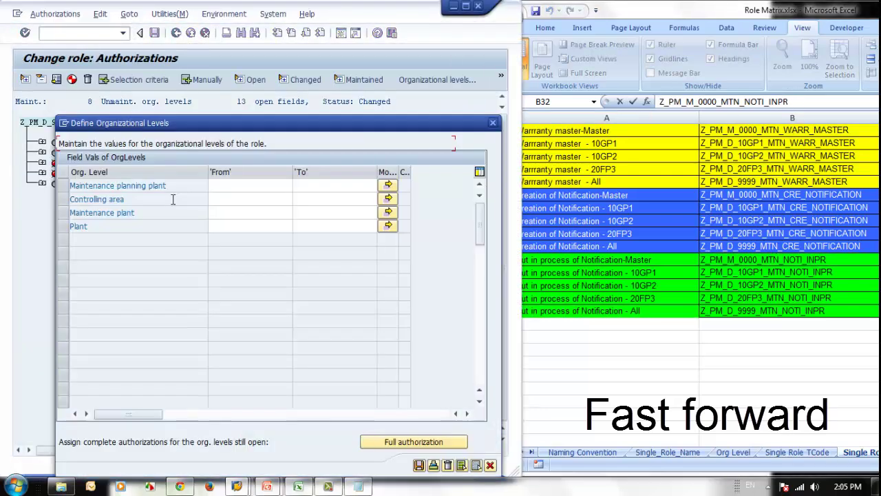
pyautogui.click(224, 186)
pyautogui.click(230, 208)
pyautogui.click(234, 199)
pyautogui.click(237, 221)
pyautogui.click(236, 213)
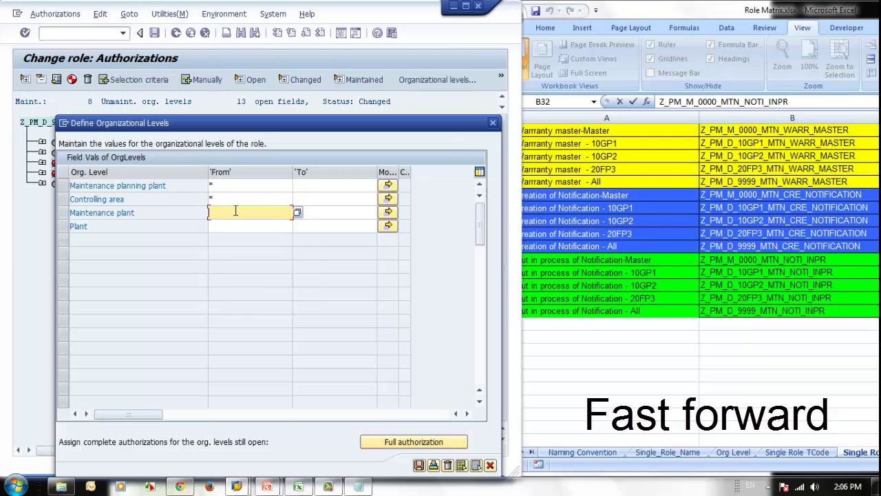
pyautogui.moveTo(228, 122); pyautogui.dragTo(267, 177)
pyautogui.moveTo(330, 178); pyautogui.dragTo(283, 97)
pyautogui.click(406, 413)
pyautogui.click(411, 437)
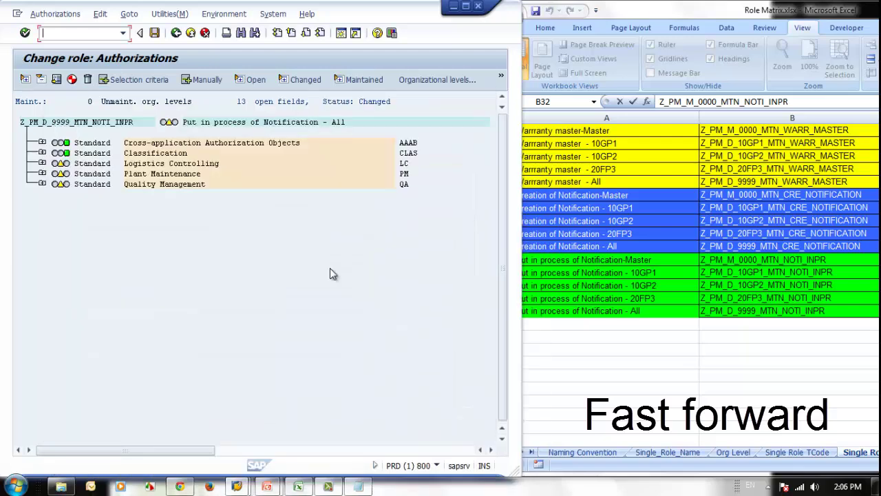
# Step: Save the 9999 in-process role's authorizations, generate their profile, and return to the initial role screen
pyautogui.click(156, 33)
pyautogui.click(359, 196)
pyautogui.click(72, 80)
pyautogui.click(338, 174)
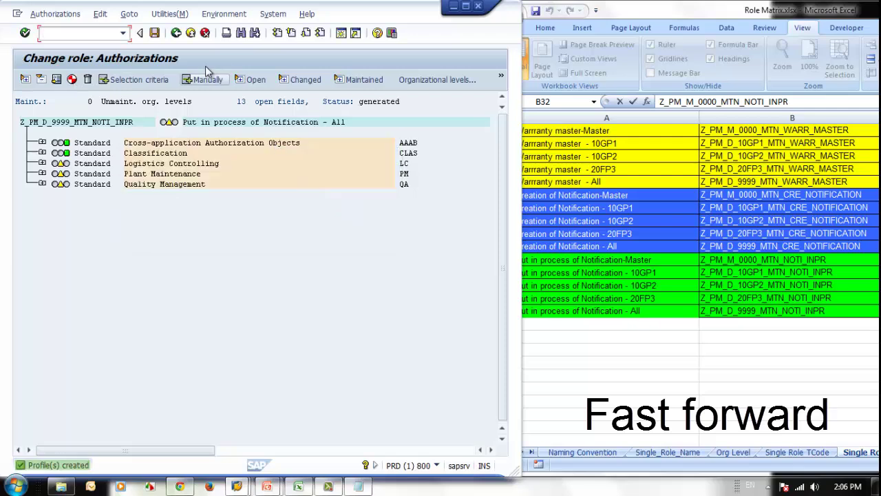
pyautogui.click(176, 33)
pyautogui.click(176, 33)
# Step: Open the master role Z_PM_M_0000_MTN_NOTI_INPR for changing, using its name copied from the role matrix
pyautogui.click(656, 452)
pyautogui.click(793, 330)
pyautogui.click(793, 260)
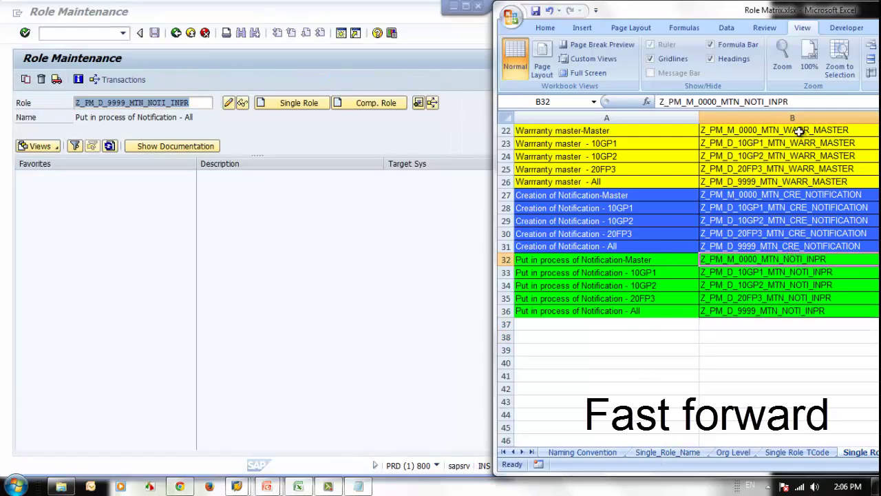
pyautogui.moveTo(792, 102); pyautogui.dragTo(659, 102)
pyautogui.hotkey('ctrl', 'c')
pyautogui.moveTo(197, 102); pyautogui.dragTo(76, 102)
pyautogui.hotkey('ctrl', 'v')
pyautogui.click(227, 102)
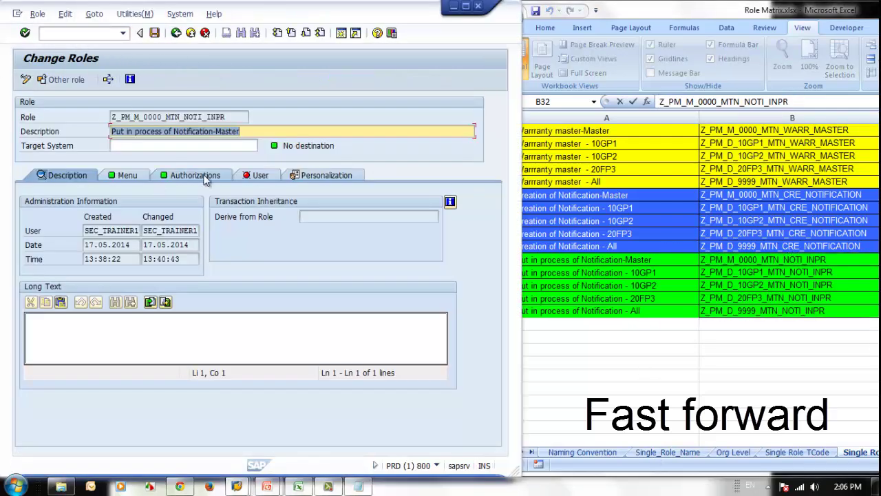
# Step: From the master role's authorization data, adjust and generate the profiles of all its derived roles, and return to the initial role screen
pyautogui.click(193, 174)
pyautogui.click(41, 413)
pyautogui.click(55, 13)
pyautogui.click(106, 58)
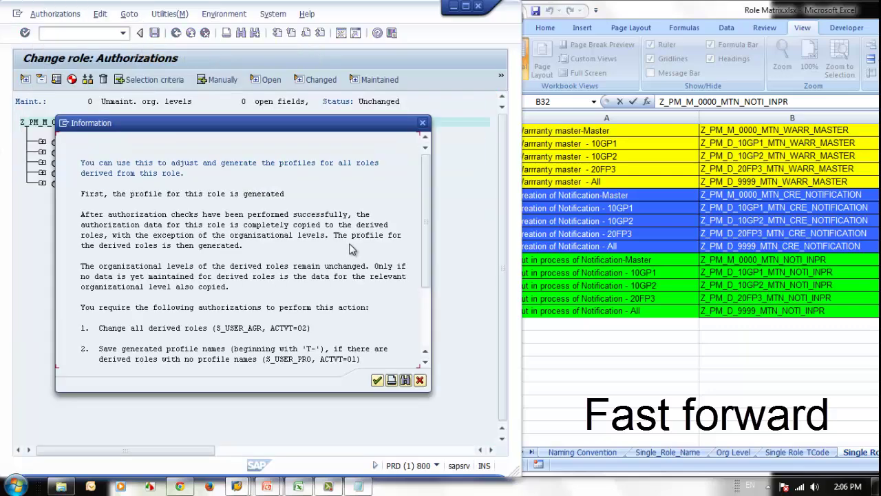
pyautogui.click(383, 377)
pyautogui.click(176, 33)
pyautogui.click(177, 33)
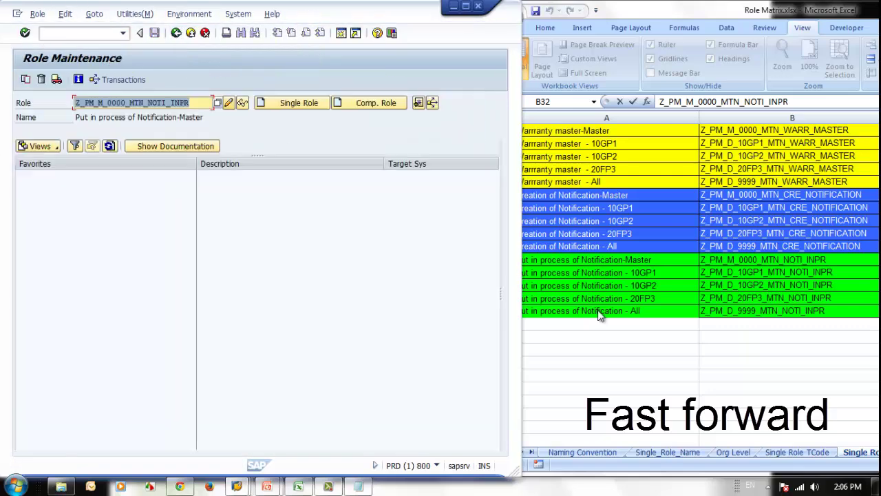
# Step: Switch to the Excel role matrix, move its window to show more columns, and display the Job Roles sheet
pyautogui.click(604, 326)
pyautogui.click(605, 415)
pyautogui.moveTo(711, 12); pyautogui.dragTo(612, 12)
pyautogui.moveTo(703, 14); pyautogui.dragTo(663, 10)
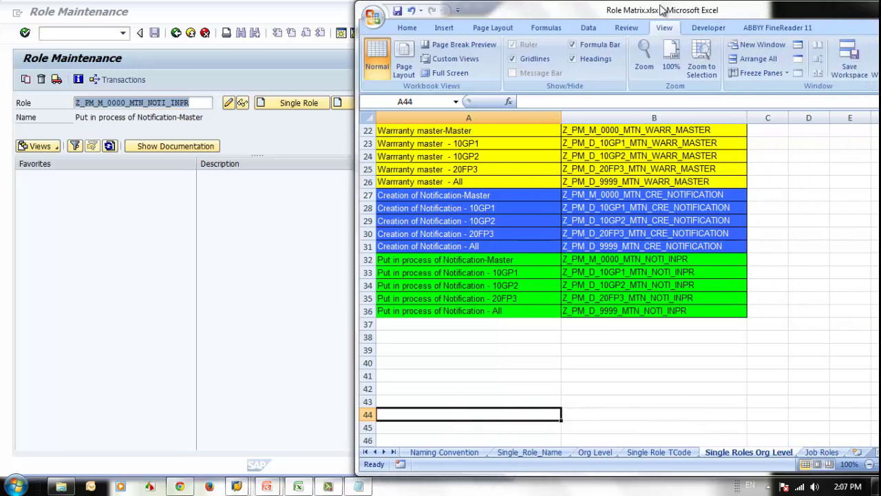
pyautogui.click(822, 453)
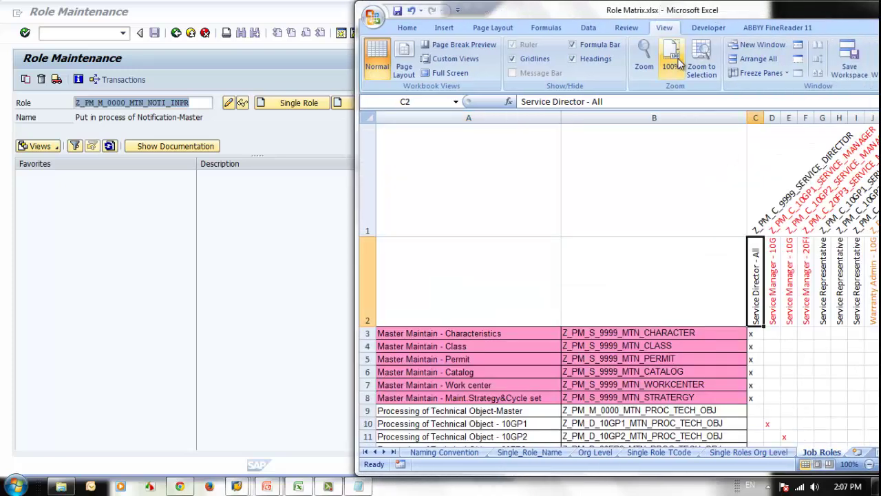
# Step: Copy the name Z_PM_C_9999_SERVICE_DIRECTOR from the Job Roles sheet and start creating a composite role with it in SAP
pyautogui.moveTo(645, 14); pyautogui.dragTo(600, 11)
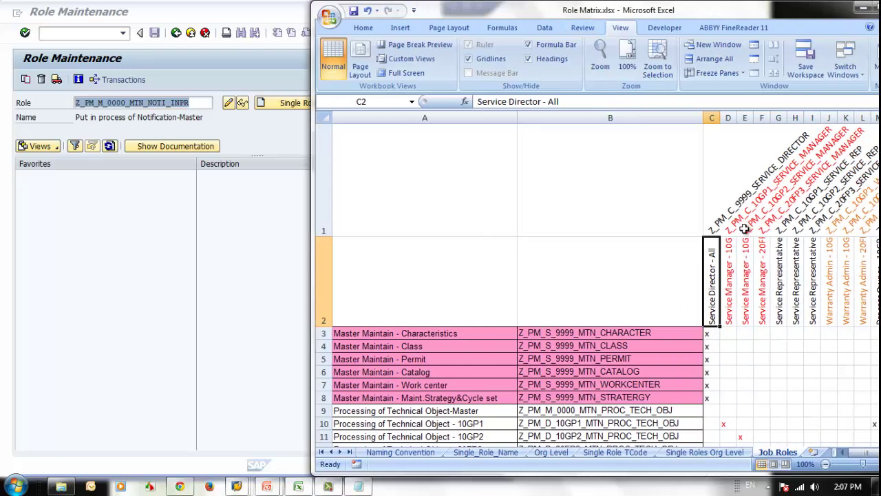
pyautogui.click(719, 214)
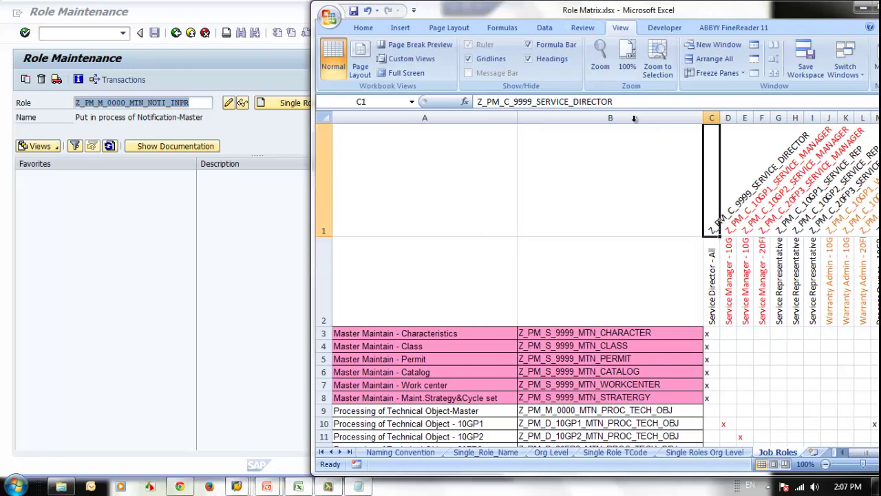
pyautogui.moveTo(625, 101); pyautogui.dragTo(477, 102)
pyautogui.click(193, 301)
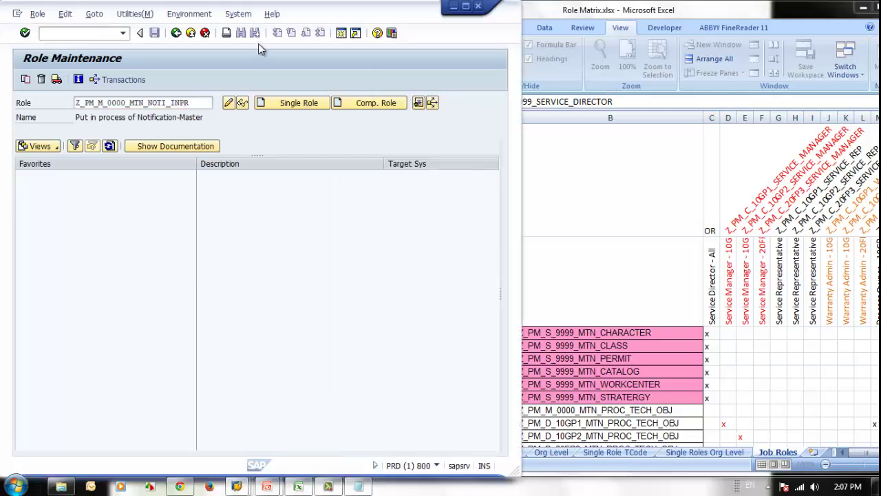
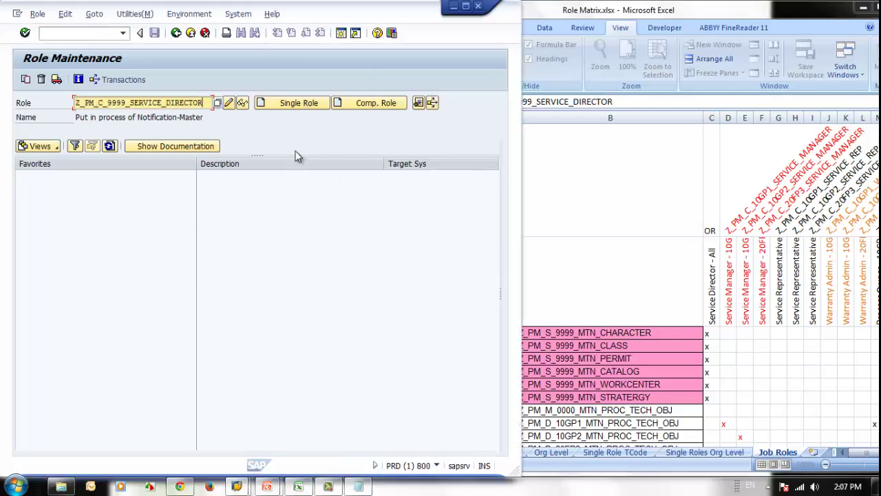
pyautogui.click(377, 103)
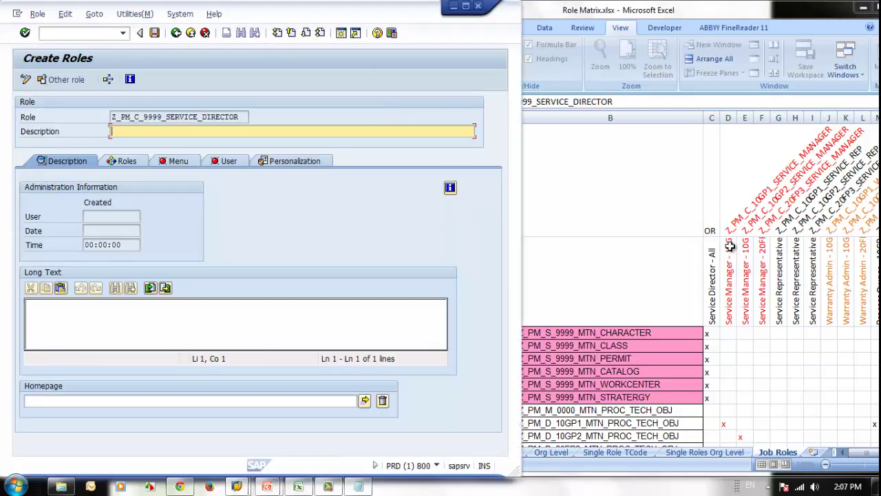
# Step: Describe the composite role as "Service Director - All", copied from the role matrix, and save it while opening its role assignments
pyautogui.click(714, 266)
pyautogui.moveTo(580, 99); pyautogui.dragTo(182, 107)
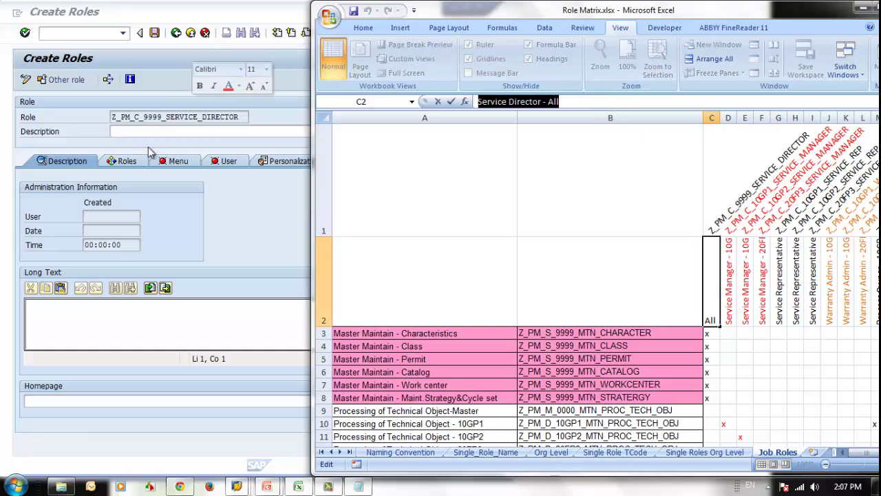
pyautogui.hotkey('ctrl', 'c')
pyautogui.click(132, 131)
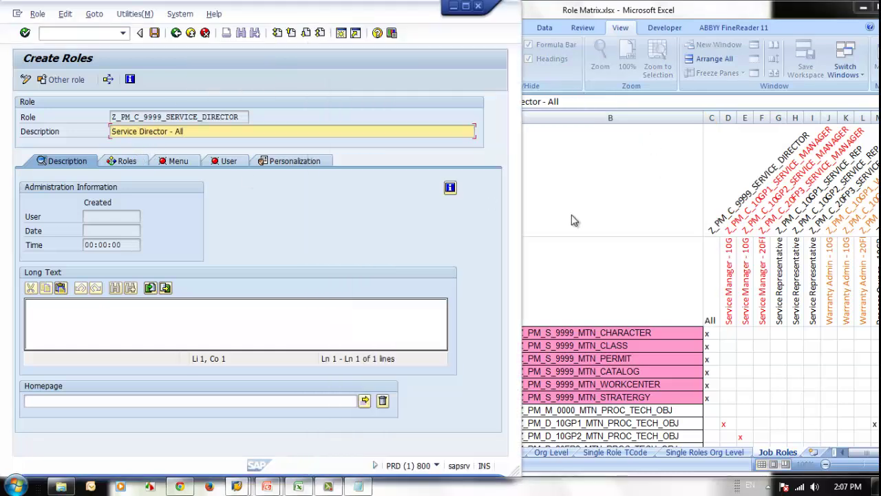
pyautogui.click(123, 161)
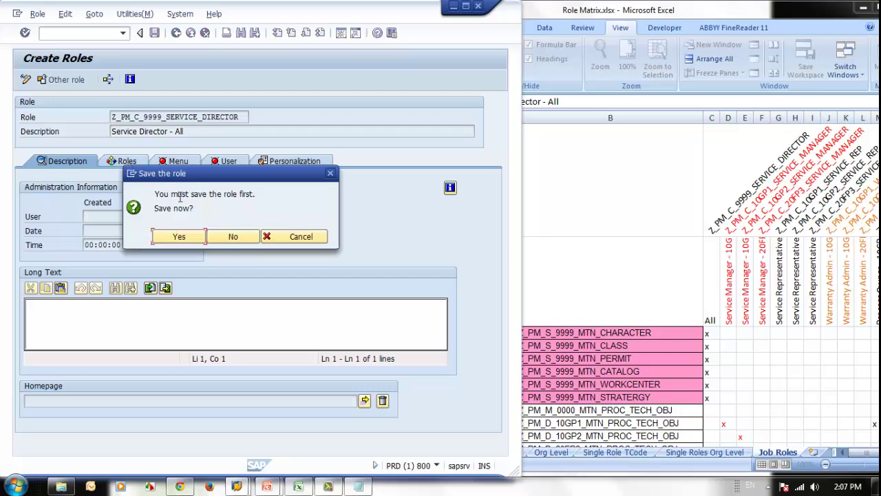
pyautogui.click(180, 237)
# Step: Switch to the Excel role matrix, move its window to show all job roles, and add filters to header cells C2 to O2
pyautogui.hotkey('alt', 'Tab')
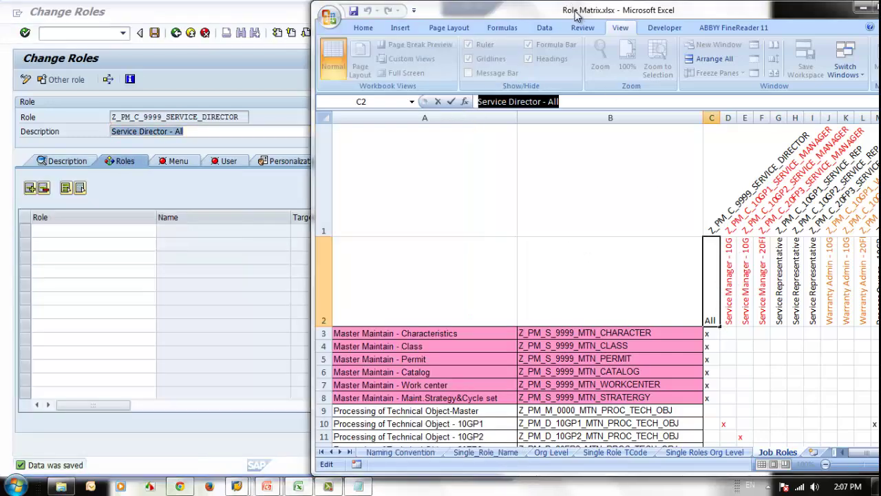
pyautogui.moveTo(577, 15); pyautogui.dragTo(385, 14)
pyautogui.click(584, 301)
pyautogui.moveTo(728, 296); pyautogui.dragTo(860, 296)
pyautogui.moveTo(518, 283); pyautogui.dragTo(723, 288)
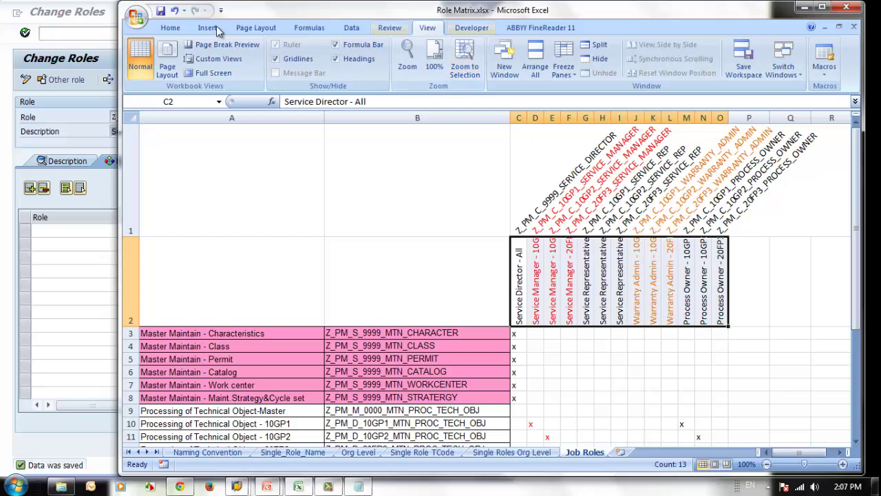
pyautogui.click(170, 29)
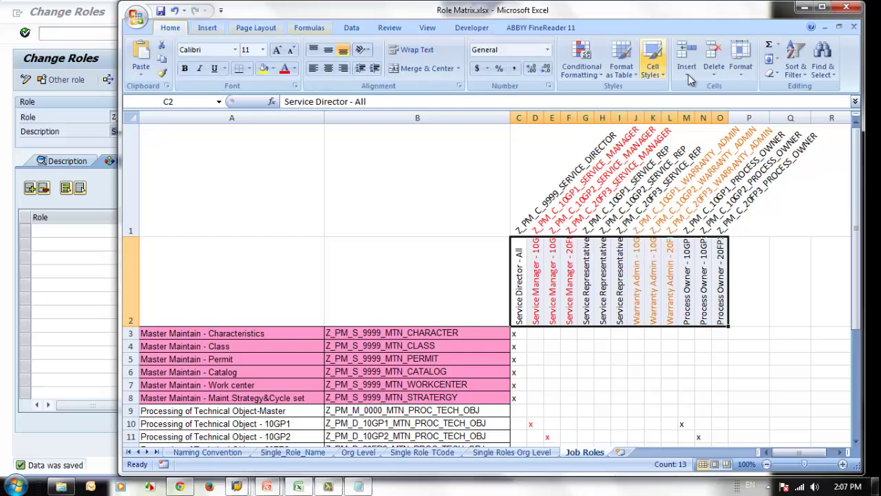
pyautogui.click(795, 59)
pyautogui.click(815, 133)
pyautogui.click(602, 384)
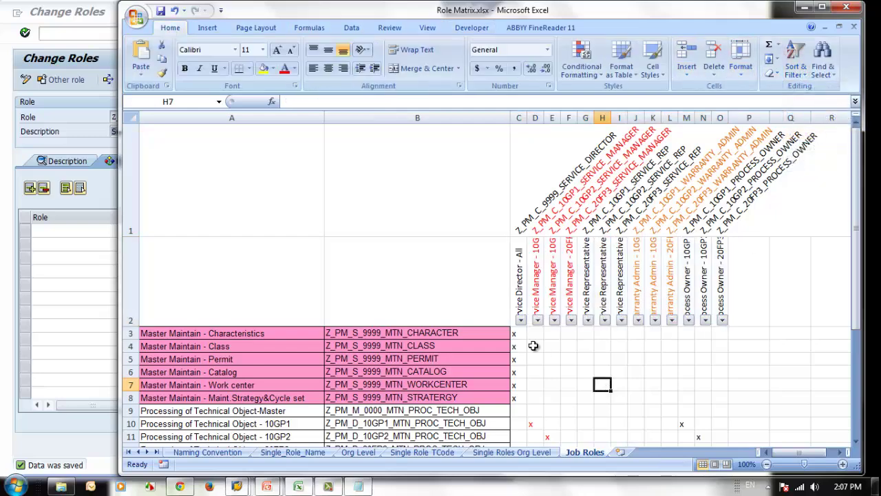
# Step: Filter the Service Director - All column to rows marked x and look through the matching single roles
pyautogui.click(521, 321)
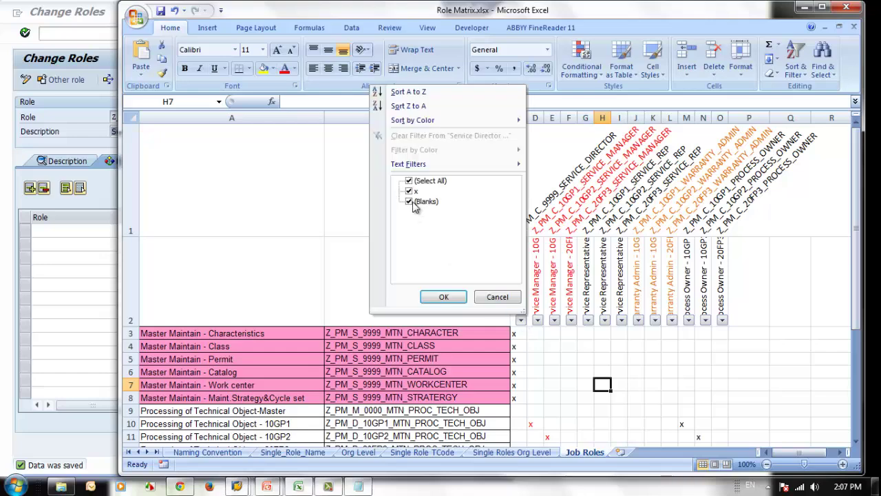
pyautogui.click(443, 297)
pyautogui.scroll(-5, 548, 370)
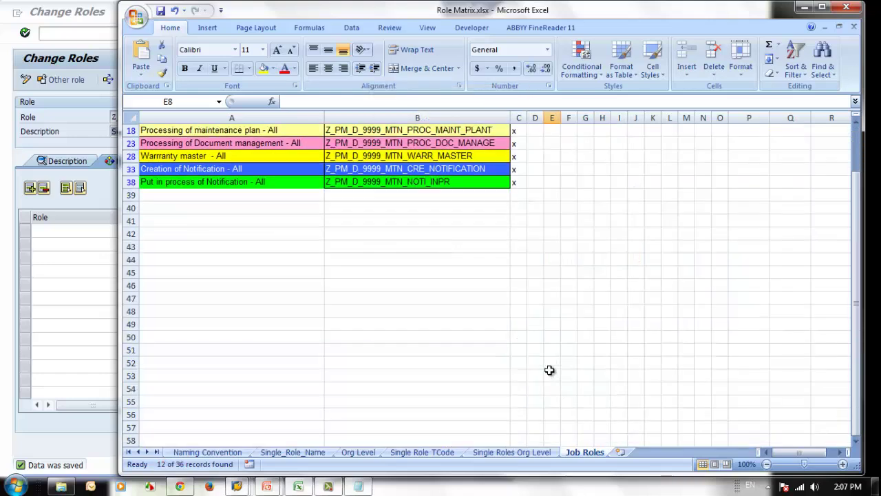
pyautogui.scroll(6, 549, 370)
pyautogui.scroll(1, 537, 363)
pyautogui.scroll(-2, 482, 349)
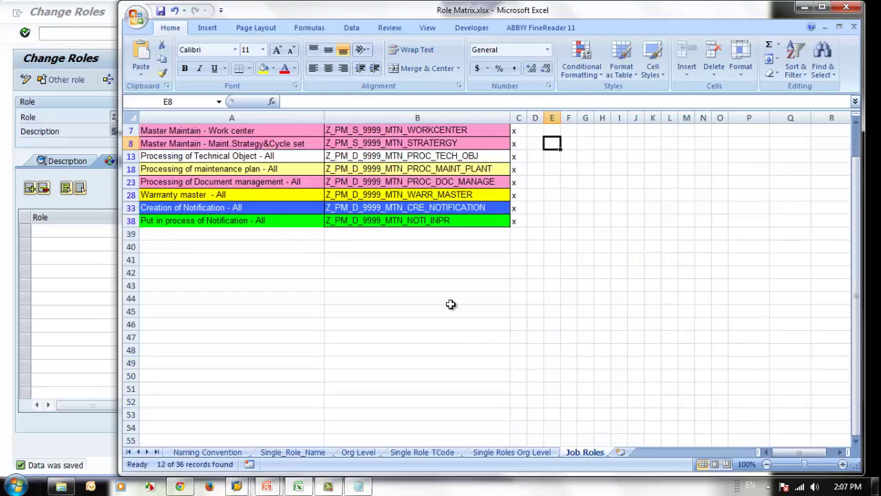
pyautogui.scroll(2, 451, 305)
# Step: Copy the filtered role names from column B into the Service Director composite role's assignments in SAP and save the role
pyautogui.click(421, 333)
pyautogui.moveTo(421, 333); pyautogui.dragTo(413, 363)
pyautogui.hotkey('ctrl', 'c')
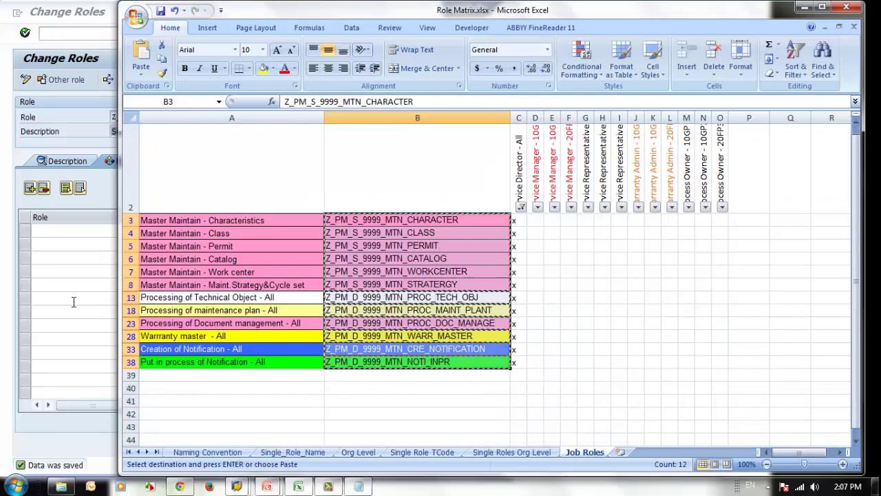
pyautogui.click(34, 256)
pyautogui.click(47, 230)
pyautogui.hotkey('ctrl', 'v')
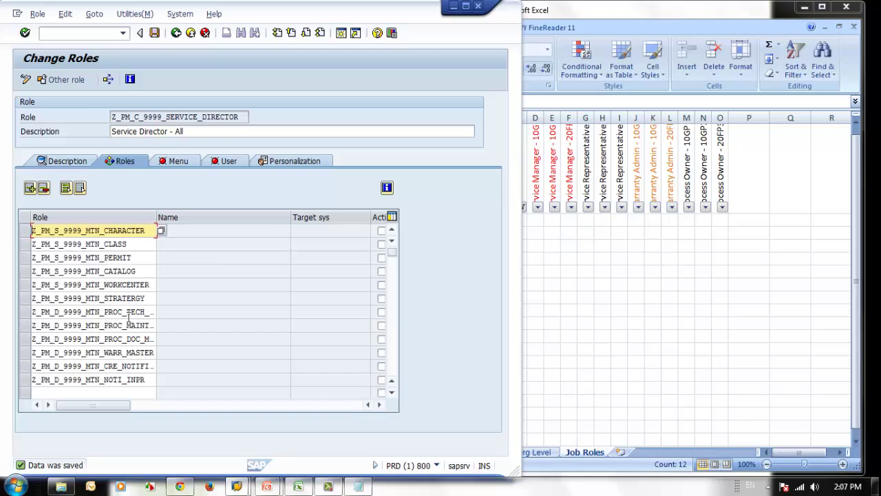
pyautogui.press('Return')
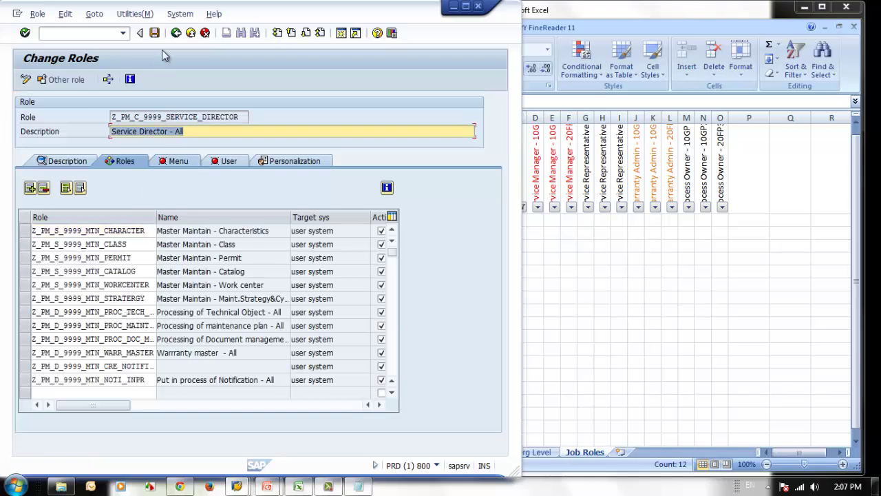
pyautogui.click(156, 33)
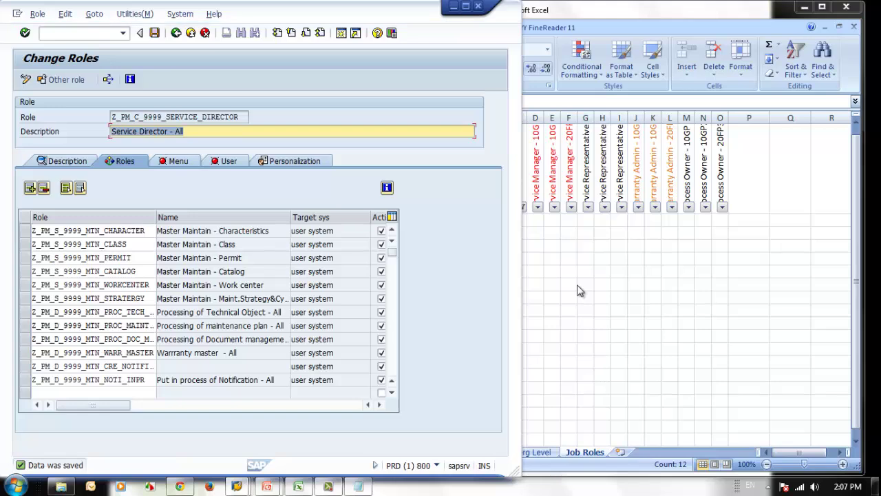
# Step: Back in the Excel role matrix, reset the Service Director filter so that all rows are included
pyautogui.hotkey('alt', 'Tab')
pyautogui.click(586, 275)
pyautogui.press('Escape')
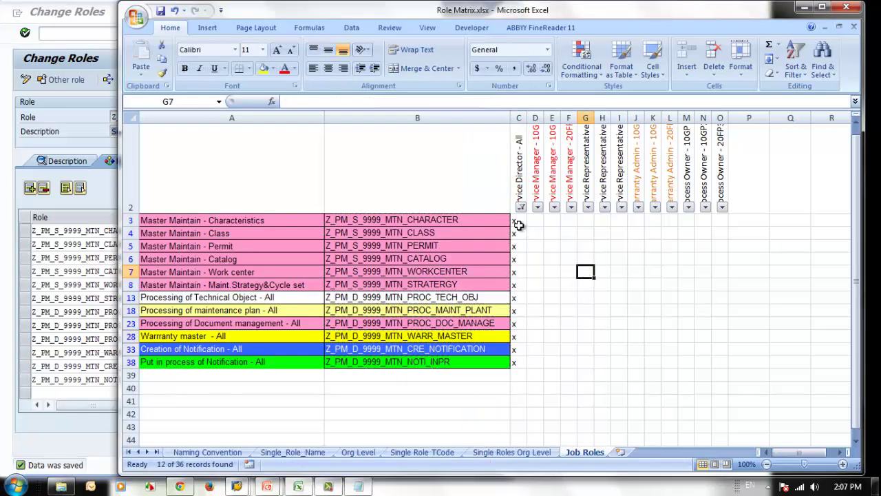
pyautogui.click(521, 208)
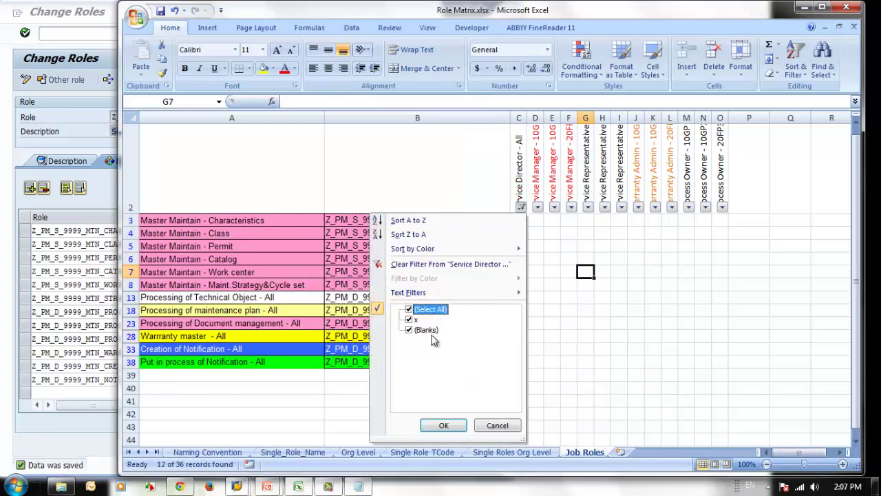
pyautogui.click(442, 426)
pyautogui.click(538, 208)
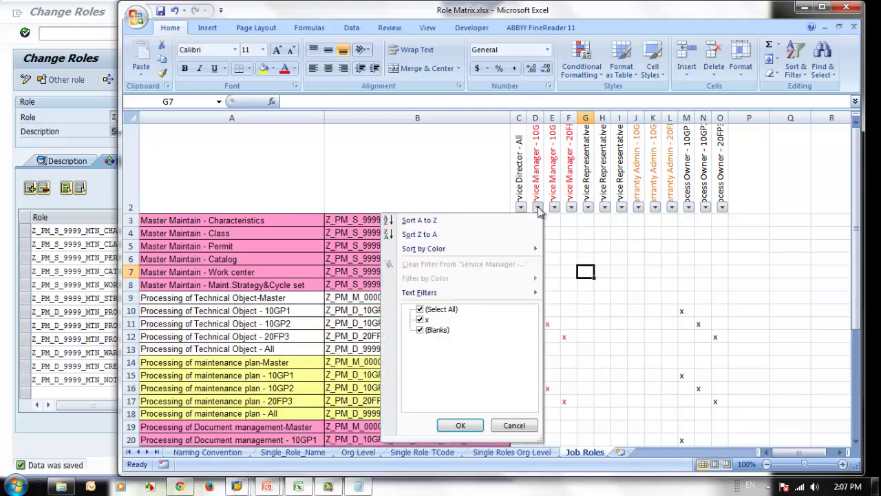
pyautogui.press('Escape')
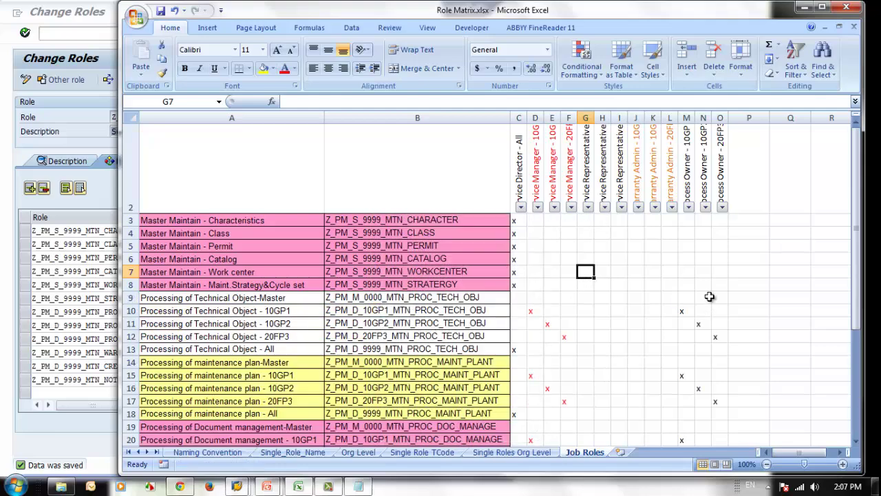
pyautogui.scroll(1, 710, 296)
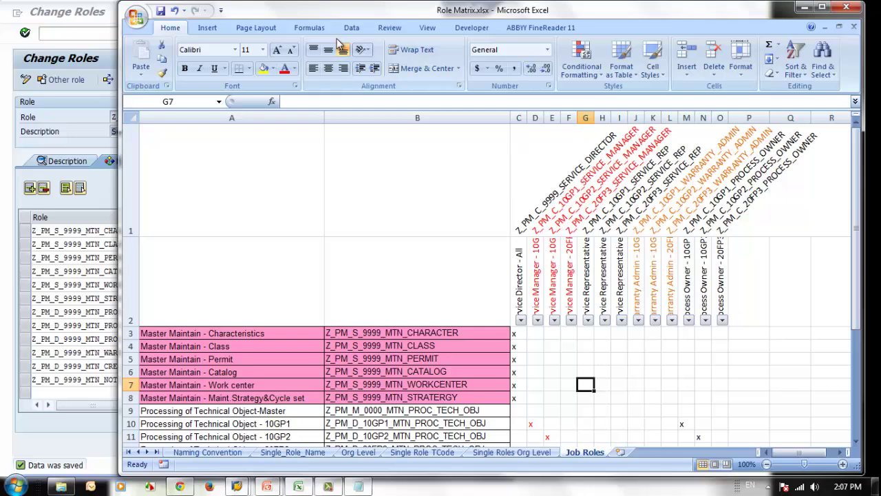
# Step: Set the Job Roles sheet's zoom to 75%
pyautogui.click(422, 29)
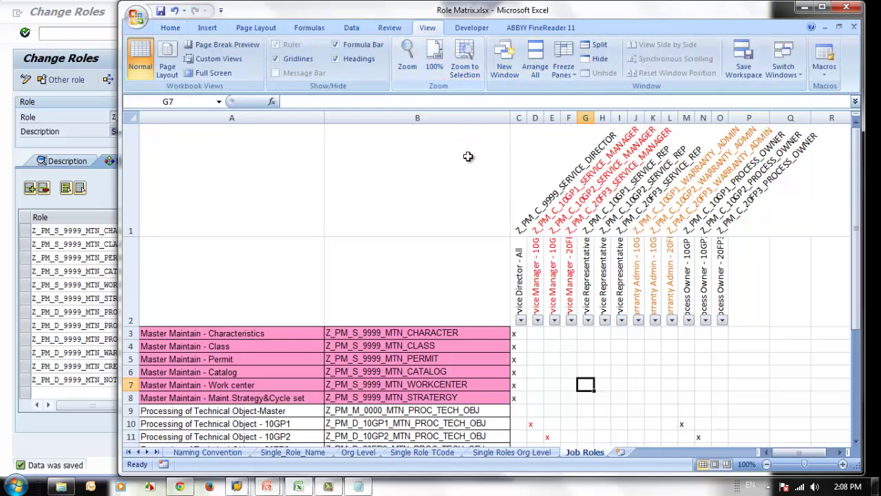
pyautogui.click(410, 63)
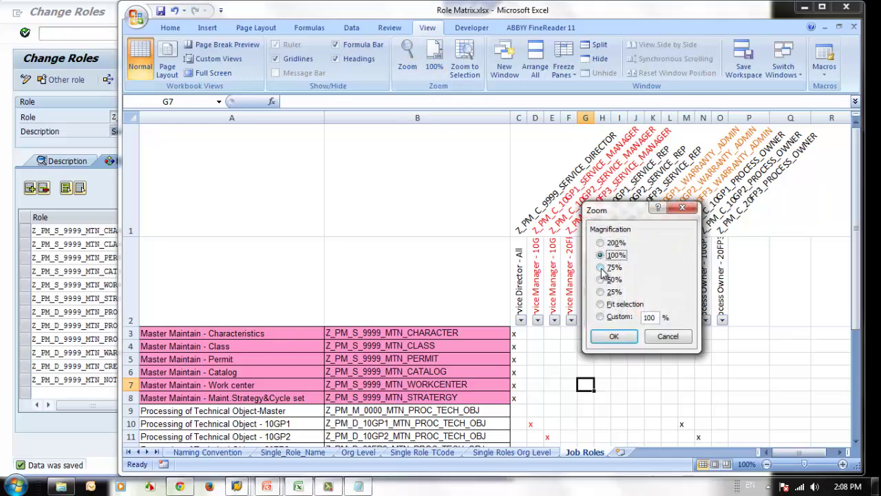
pyautogui.click(612, 336)
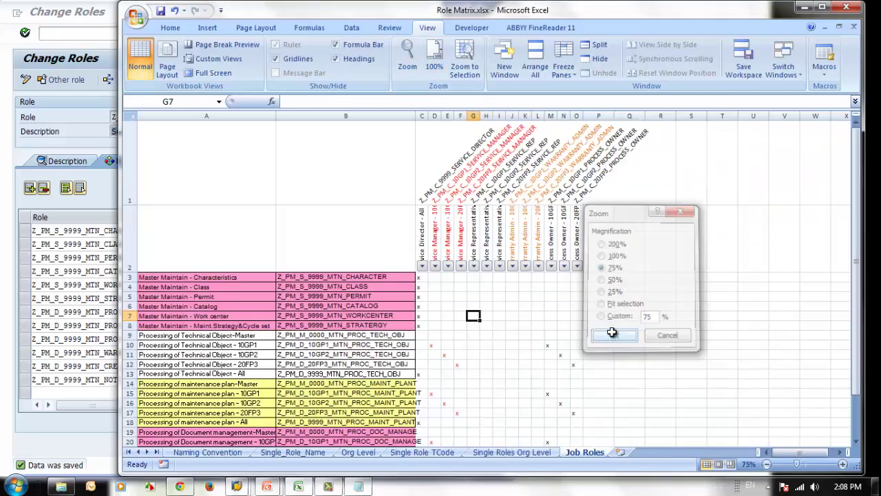
# Step: Copy the name Z_PM_C_10GP1_SERVICE_MANAGER from the matrix and start creating a composite role with it in SAP
pyautogui.click(440, 199)
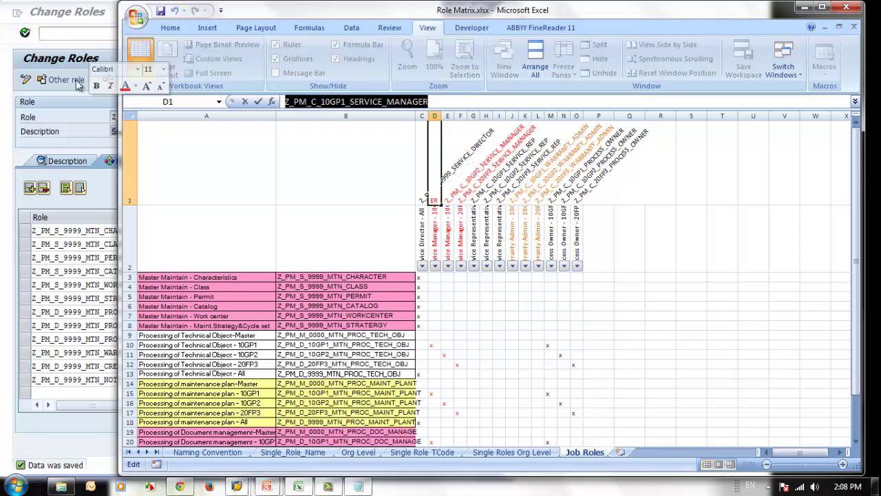
pyautogui.click(78, 118)
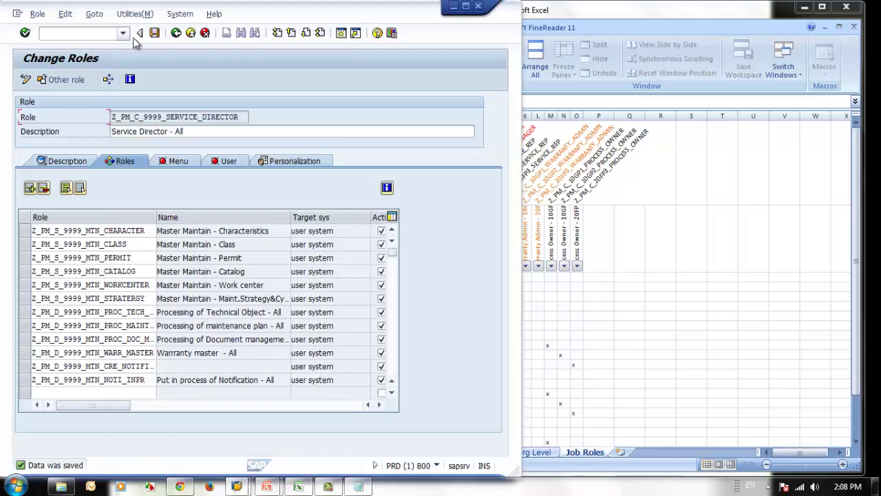
pyautogui.click(191, 33)
pyautogui.hotkey('ctrl', 'v')
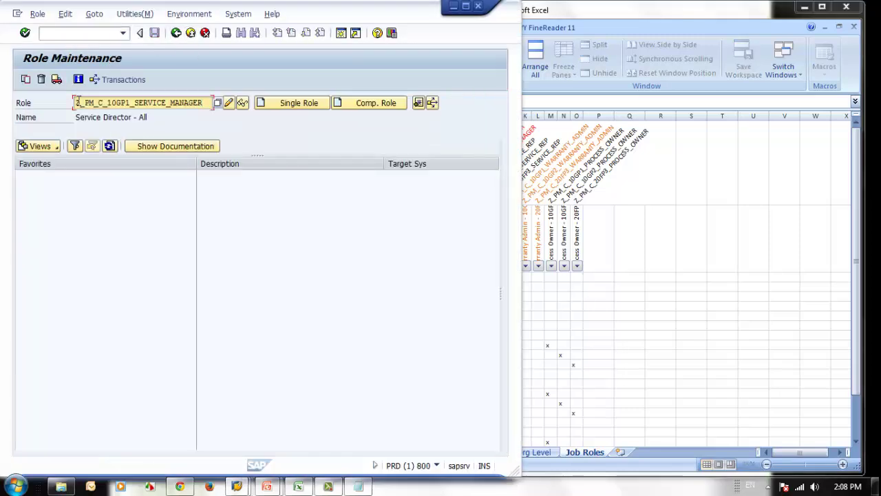
pyautogui.click(365, 104)
# Step: Describe the composite role as "Service Manager - 10GP1", copied from the role matrix, and save it while opening its role assignments
pyautogui.click(675, 210)
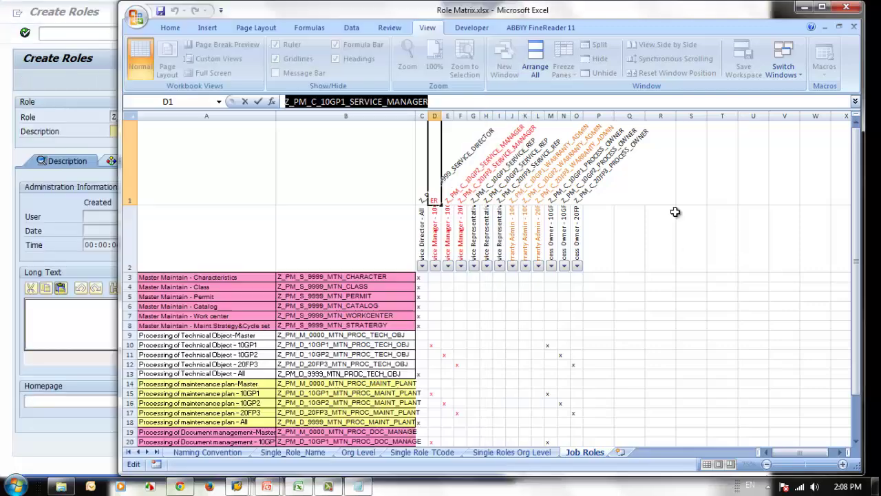
pyautogui.click(461, 224)
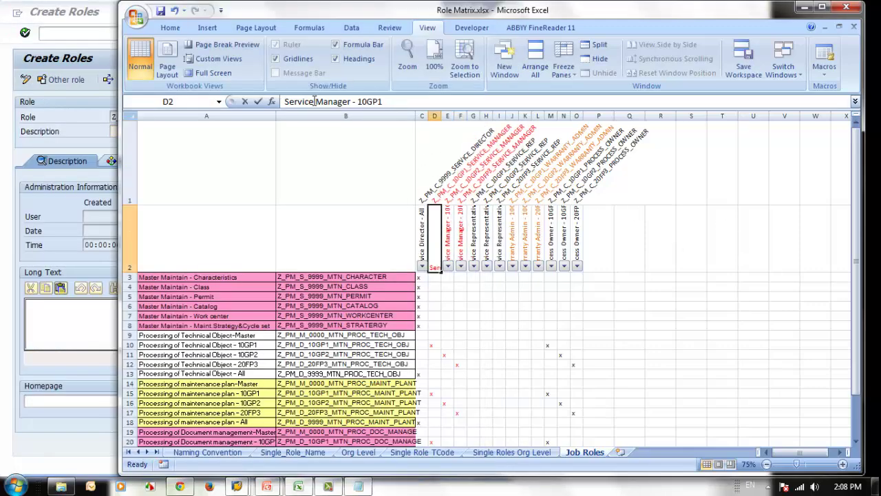
pyautogui.moveTo(380, 102); pyautogui.dragTo(283, 102)
pyautogui.click(49, 185)
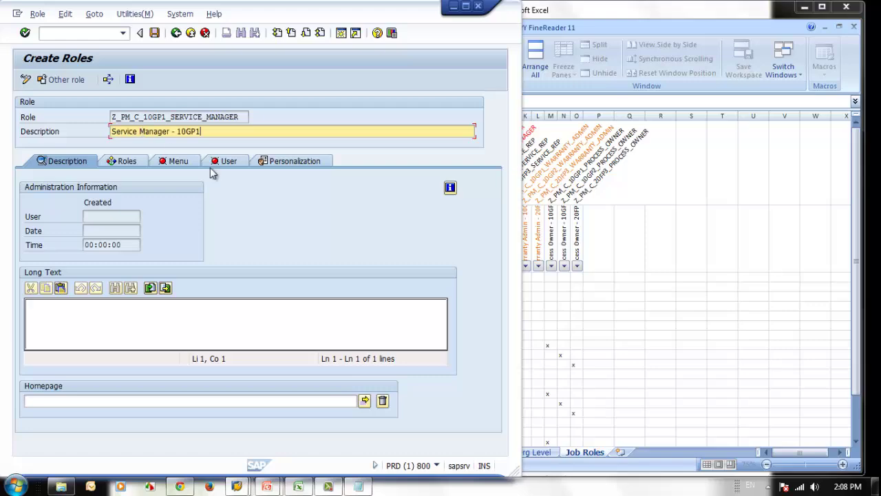
pyautogui.click(127, 161)
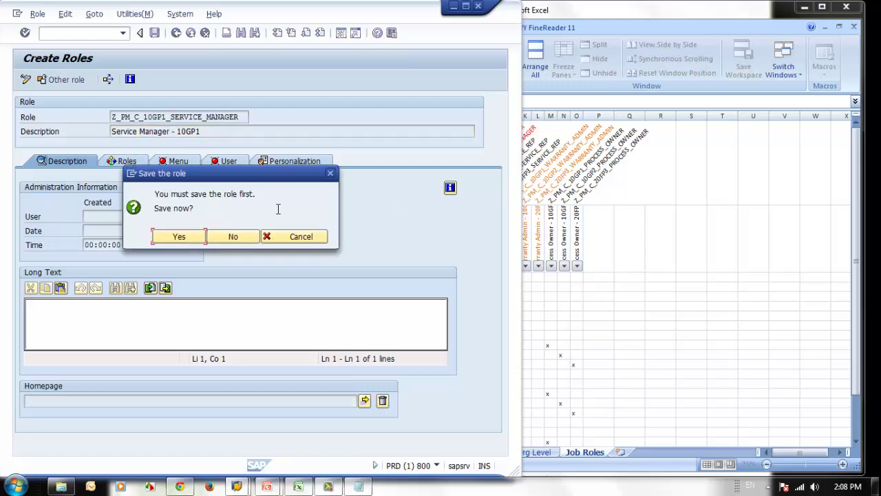
pyautogui.click(179, 236)
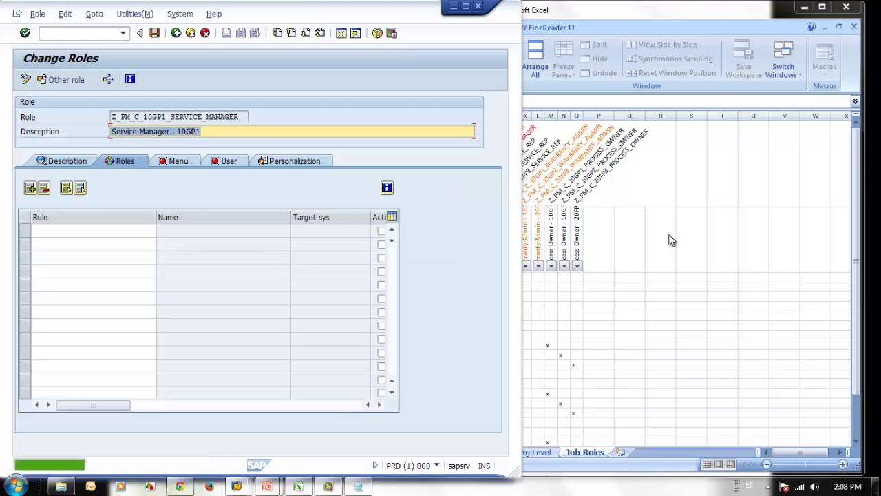
# Step: Back in the Excel role matrix, filter the Service Manager - 10GP1 column to show only rows marked x
pyautogui.click(669, 241)
pyautogui.click(494, 296)
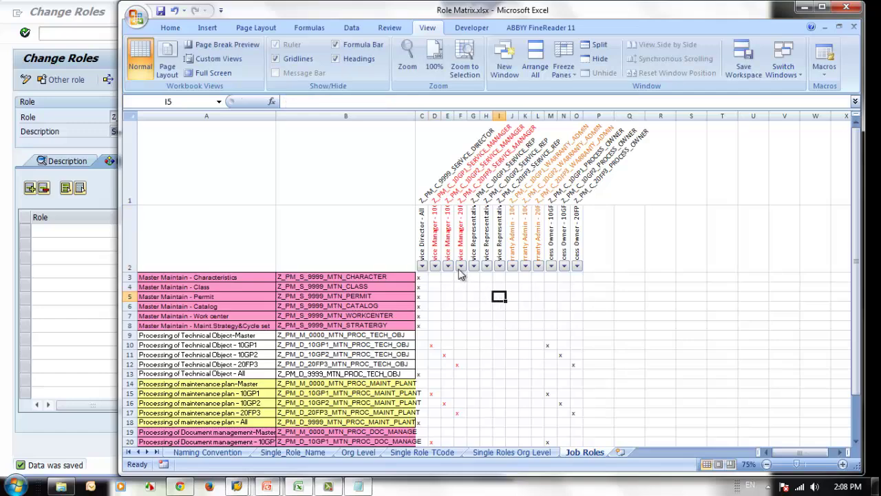
pyautogui.click(422, 266)
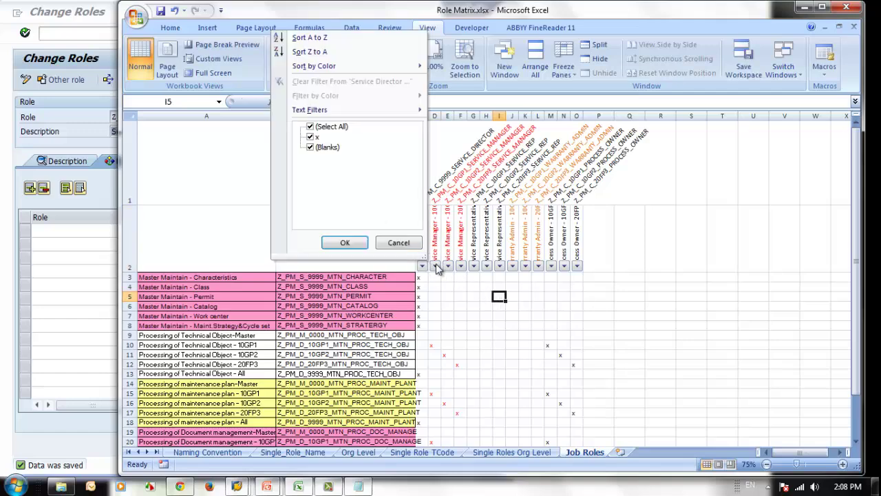
pyautogui.click(436, 267)
pyautogui.click(437, 267)
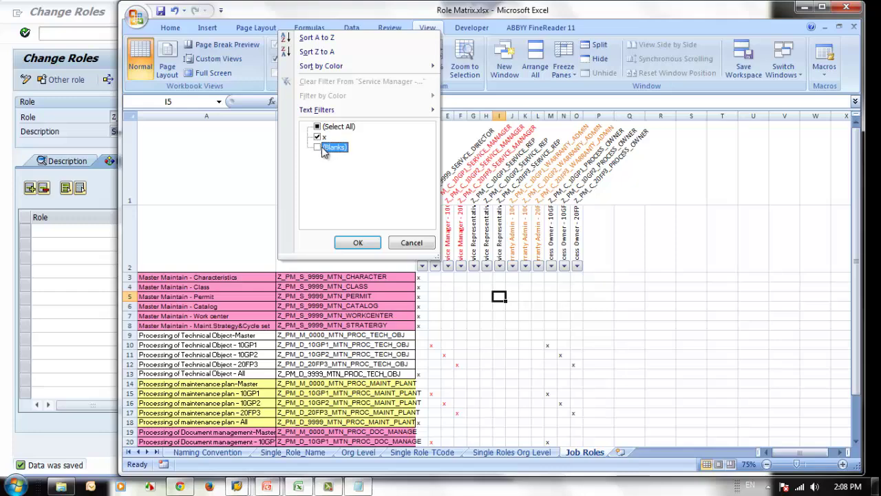
pyautogui.click(340, 244)
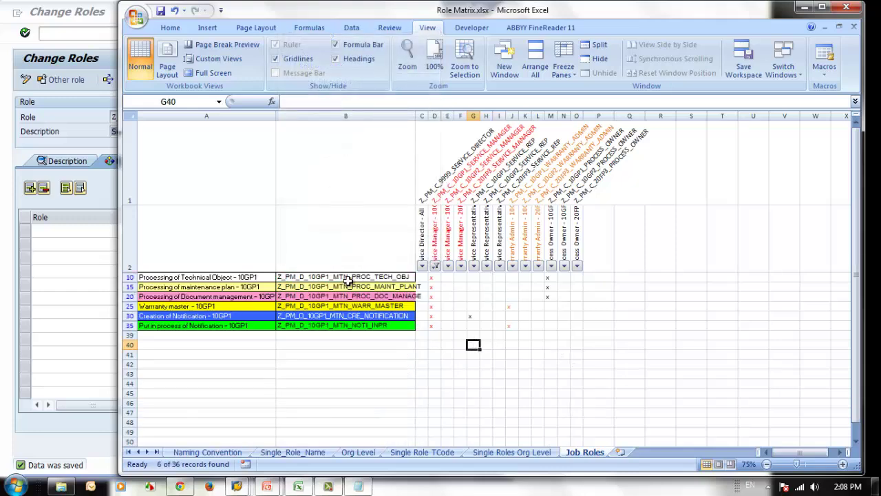
# Step: Copy the six filtered 10GP1 derived role names into the SAP composite role Z_PM_C_10GP1_SERVICE_MANAGER, save it and return to Role Maintenance
pyautogui.moveTo(349, 279); pyautogui.dragTo(359, 329)
pyautogui.hotkey('ctrl', 'c')
pyautogui.click(49, 229)
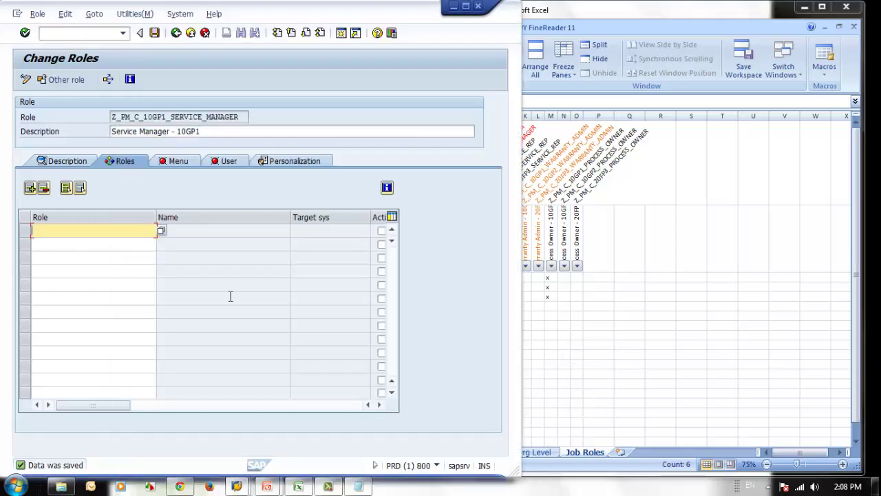
pyautogui.hotkey('ctrl', 'v')
pyautogui.press('Return')
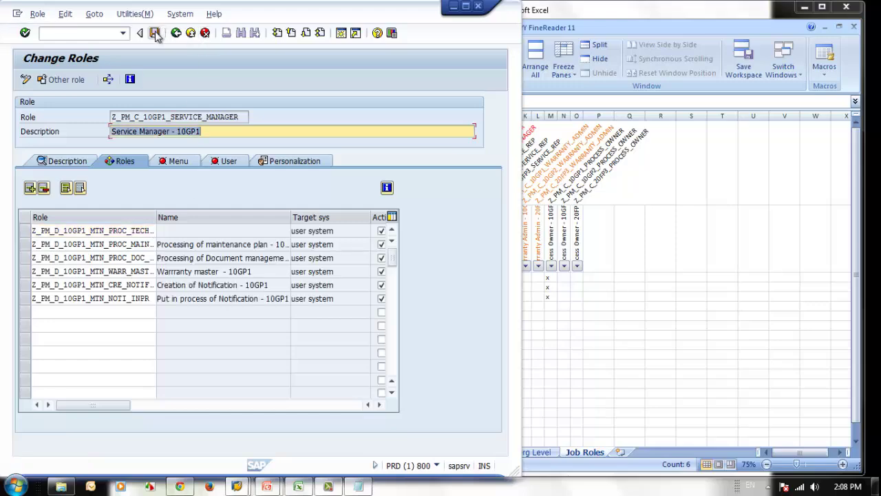
pyautogui.click(155, 33)
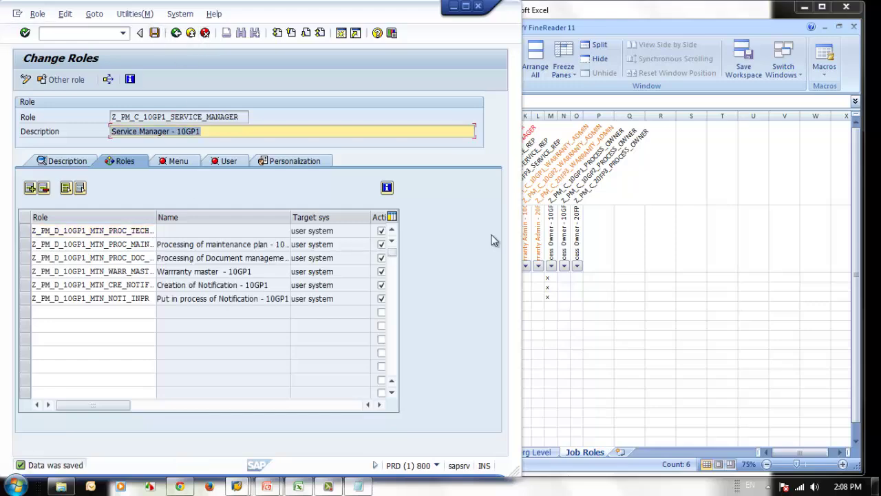
pyautogui.click(176, 33)
# Step: In the Excel matrix, reset the Service Manager - 10GP1 filter and show only the rows marked x for Service Manager - 10GP2
pyautogui.hotkey('alt', 'Tab')
pyautogui.click(447, 240)
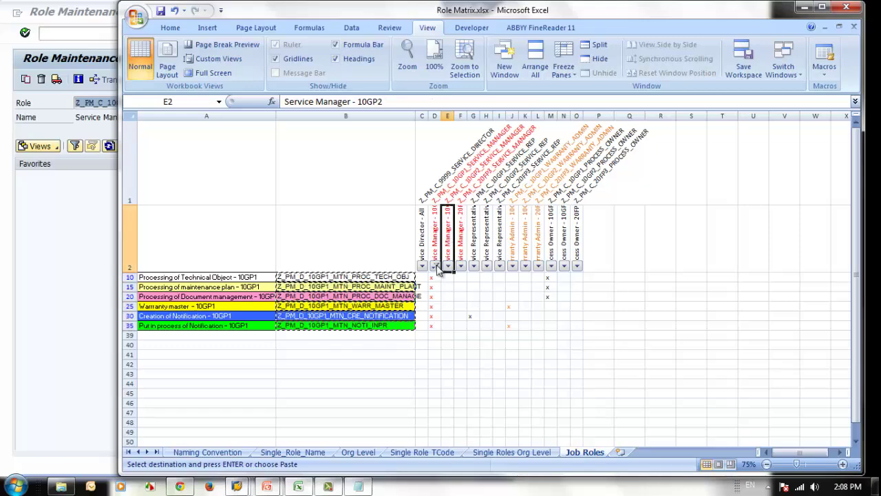
pyautogui.click(435, 267)
pyautogui.click(329, 148)
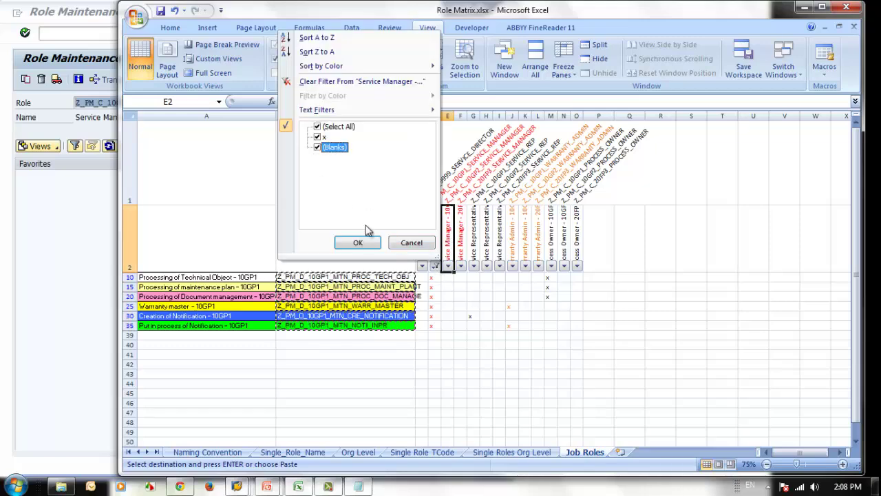
pyautogui.click(358, 243)
pyautogui.click(449, 267)
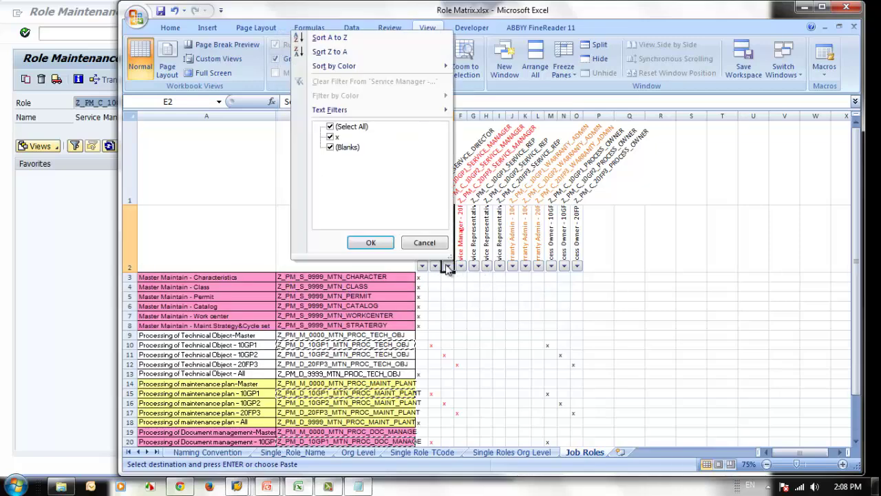
pyautogui.click(371, 242)
# Step: Copy the name Z_PM_C_10GP2_SERVICE_MANAGER from the matrix and start creating a composite role with it in SAP
pyautogui.click(449, 201)
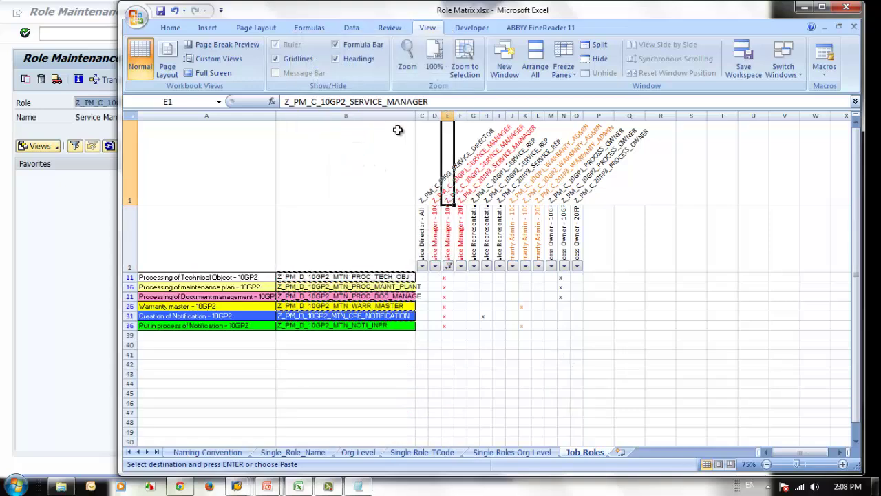
pyautogui.moveTo(451, 99); pyautogui.dragTo(3, 84)
pyautogui.hotkey('ctrl', 'c')
pyautogui.click(59, 247)
pyautogui.hotkey('ctrl', 'v')
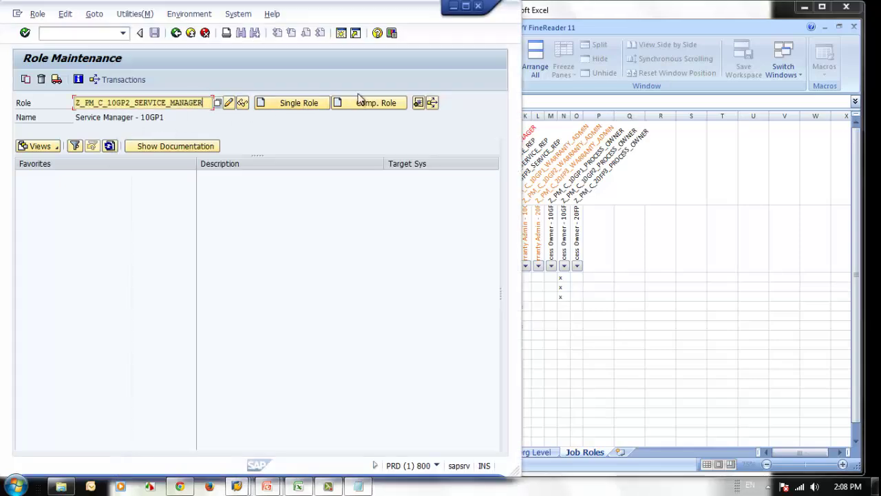
pyautogui.click(353, 104)
# Step: Describe the composite role as "Service Manager - 10GP2", copied from the Excel matrix, and save it while opening its role assignments
pyautogui.click(655, 283)
pyautogui.click(511, 250)
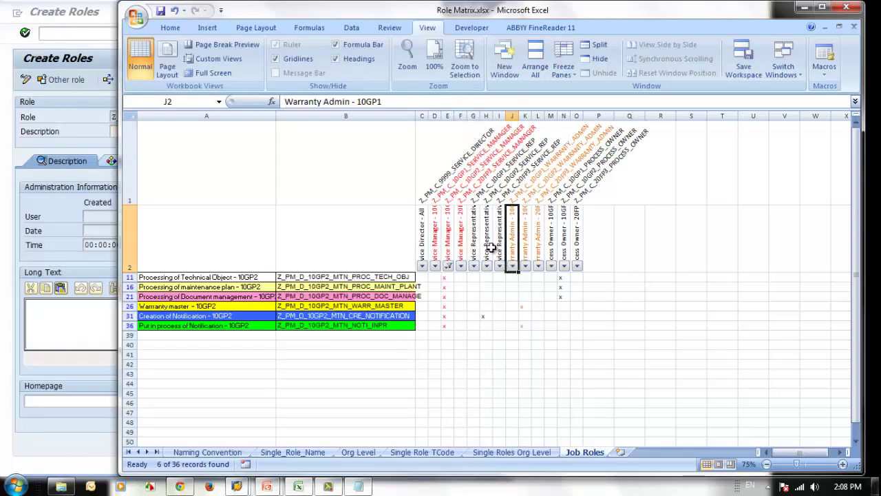
pyautogui.click(451, 232)
pyautogui.tripleClick(416, 101)
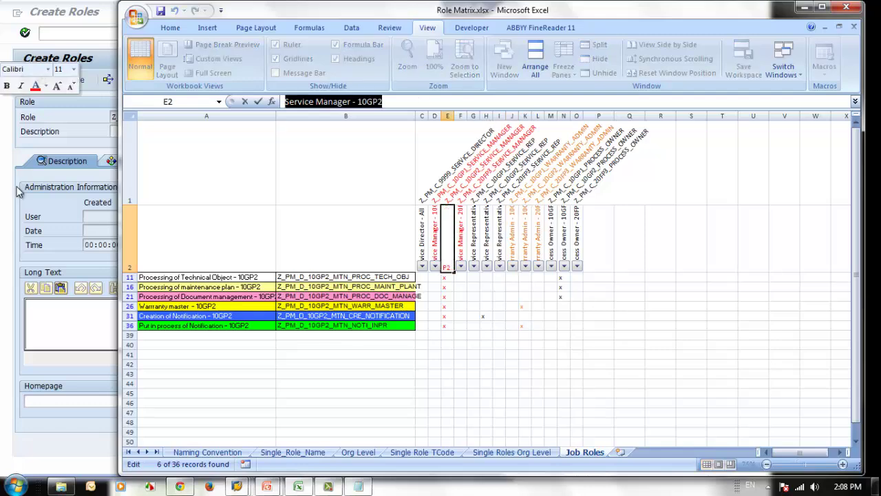
pyautogui.hotkey('ctrl', 'c')
pyautogui.click(155, 135)
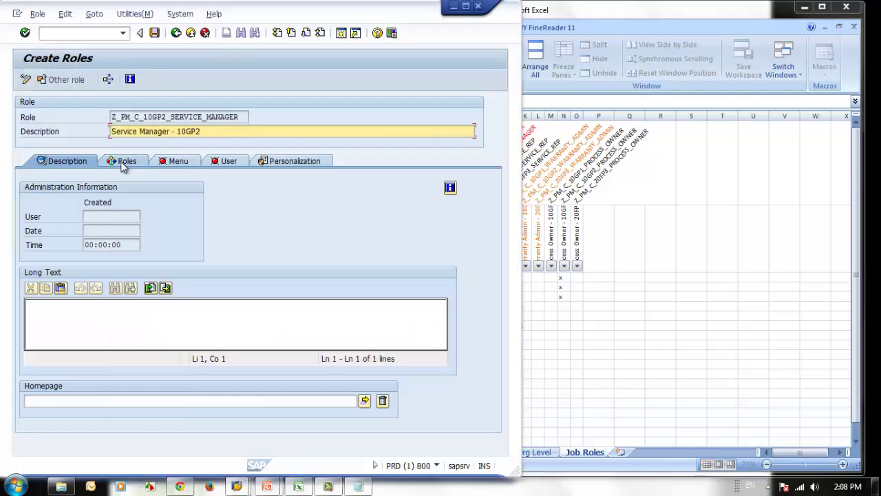
pyautogui.click(123, 165)
pyautogui.click(672, 324)
pyautogui.click(82, 241)
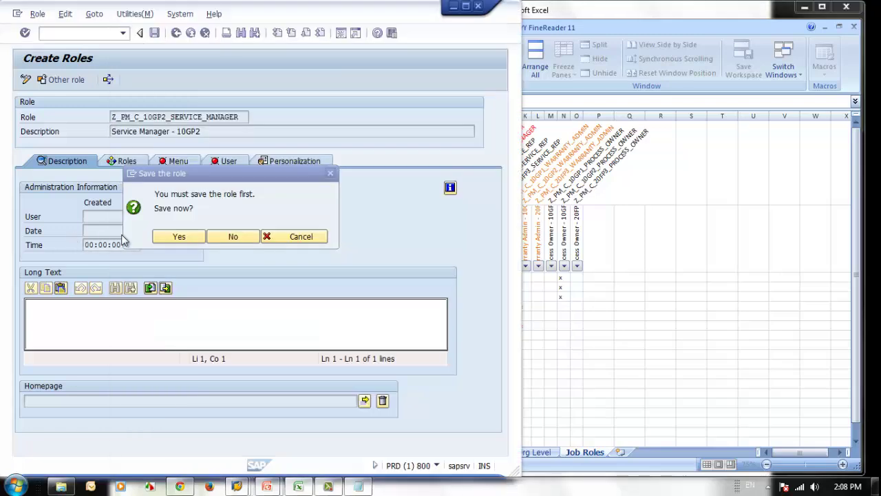
pyautogui.click(178, 236)
# Step: Assign the six filtered 10GP2 derived roles from the Excel matrix to the SAP composite role, save it and return to Role Maintenance
pyautogui.hotkey('alt', 'Tab')
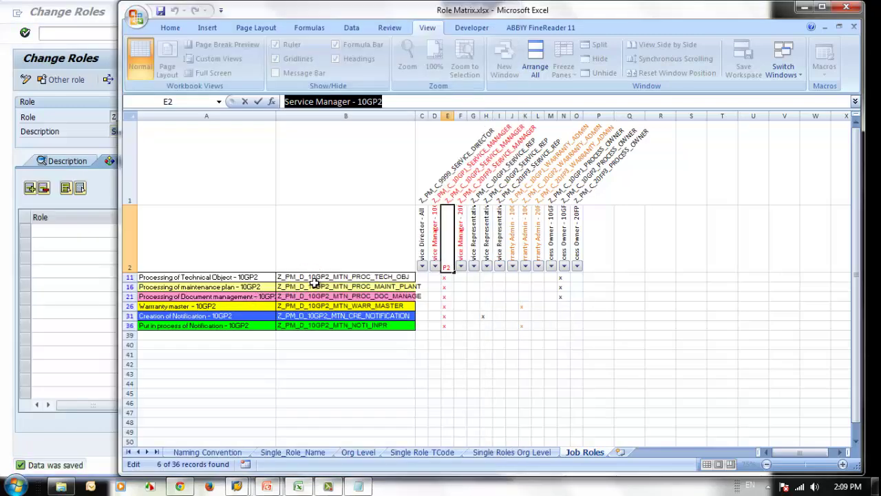
pyautogui.moveTo(314, 277); pyautogui.dragTo(328, 326)
pyautogui.hotkey('ctrl', 'c')
pyautogui.hotkey('alt', 'Tab')
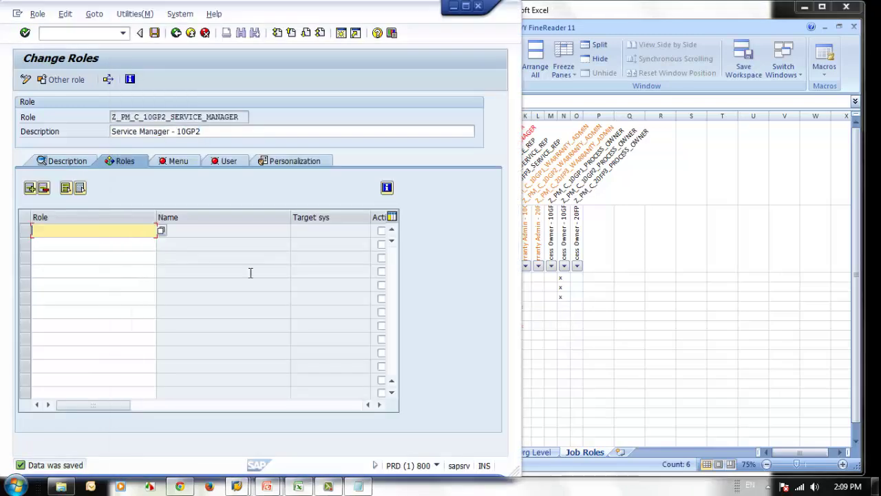
pyautogui.hotkey('ctrl', 'v')
pyautogui.press('Return')
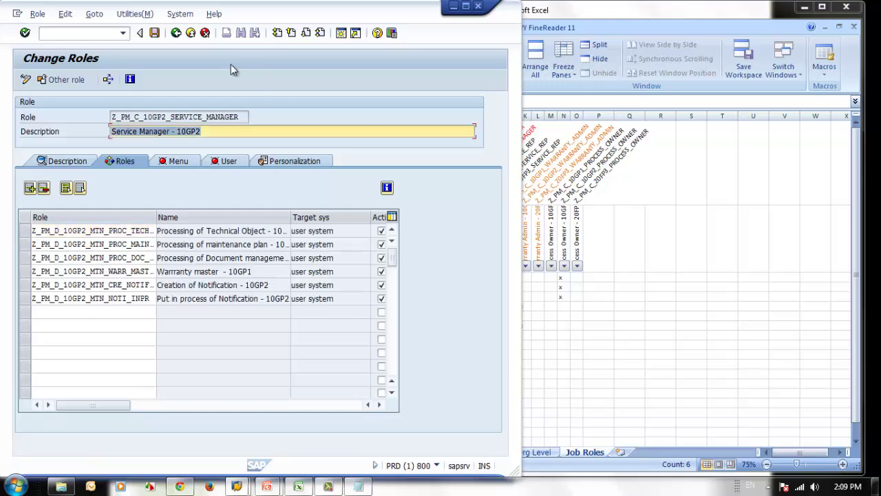
pyautogui.click(155, 33)
pyautogui.click(177, 33)
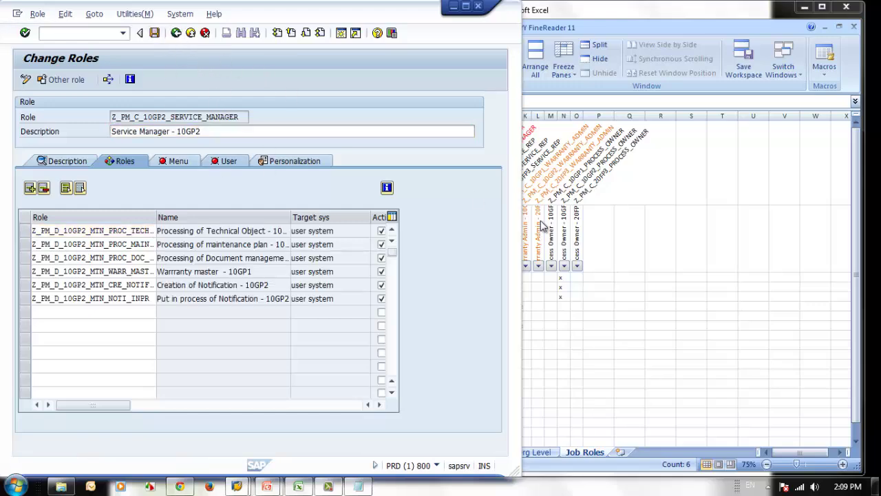
# Step: In the Excel matrix, reset the Service Manager - 10GP2 filter and show only the rows marked x for Service Manager - 20FP3
pyautogui.hotkey('alt', 'Tab')
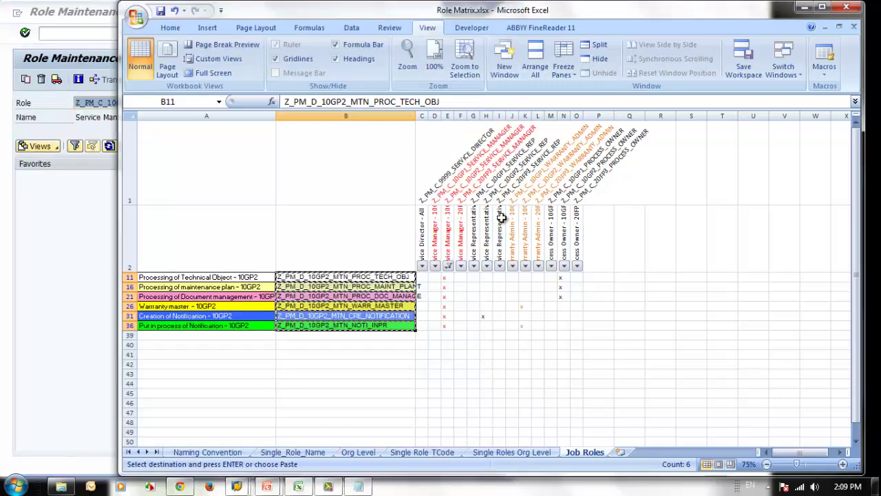
pyautogui.click(448, 265)
pyautogui.click(350, 149)
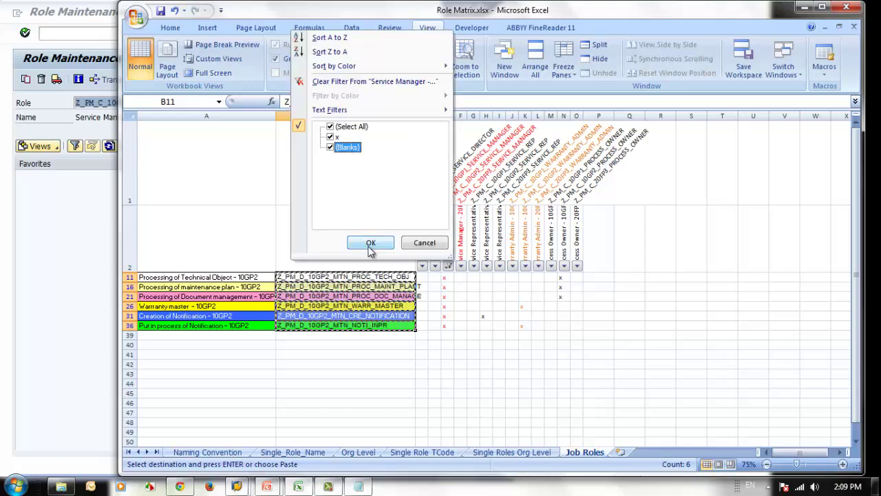
pyautogui.click(371, 242)
pyautogui.click(460, 266)
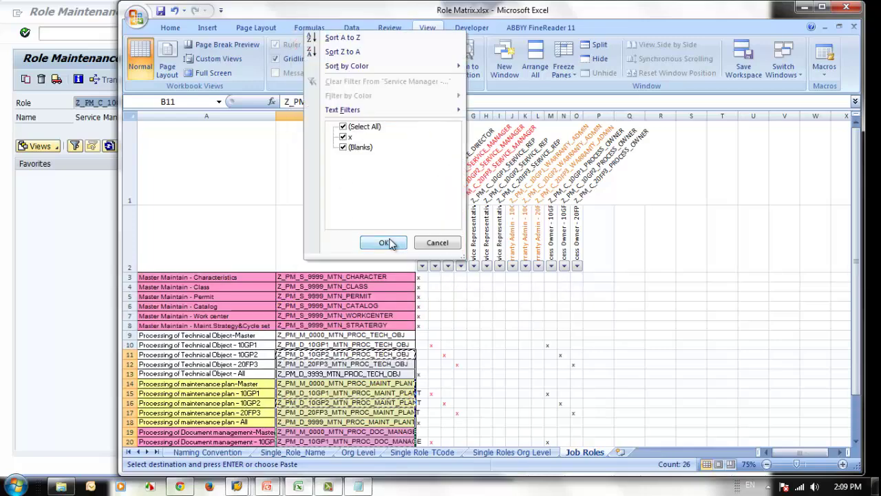
pyautogui.click(464, 283)
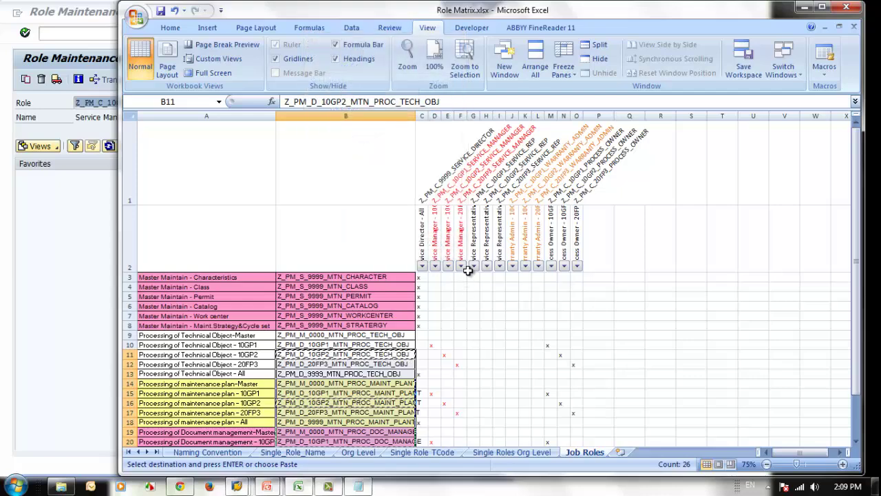
pyautogui.click(461, 266)
pyautogui.click(358, 148)
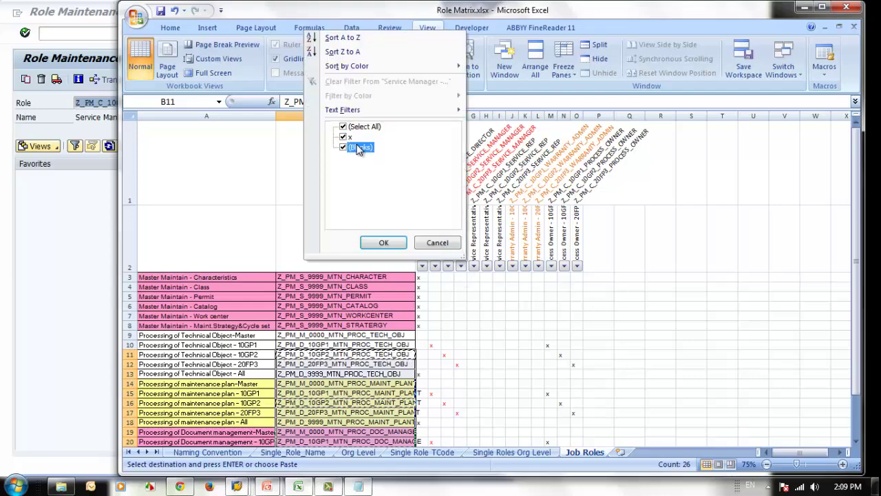
pyautogui.click(383, 243)
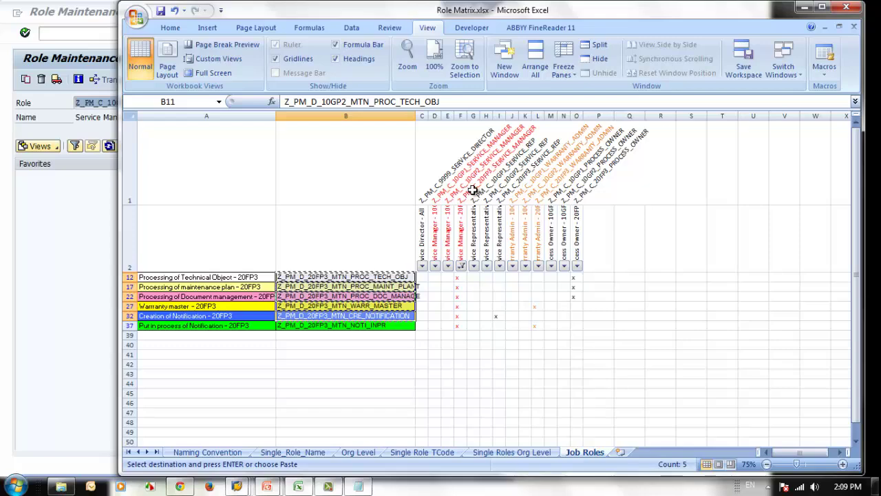
# Step: Copy the name Z_PM_C_20FP3_SERVICE_MANAGER from the matrix, start a composite role with it in SAP and request its role assignments
pyautogui.click(459, 192)
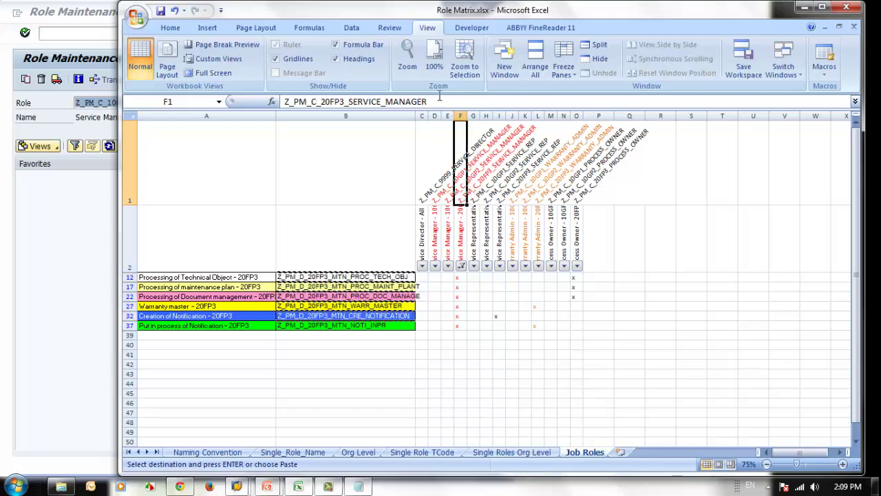
pyautogui.click(103, 162)
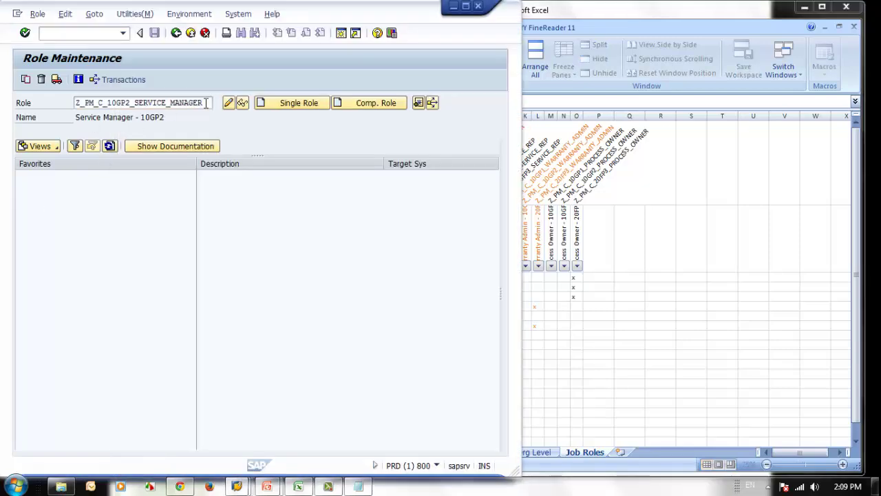
pyautogui.moveTo(205, 102); pyautogui.dragTo(48, 108)
pyautogui.hotkey('ctrl', 'v')
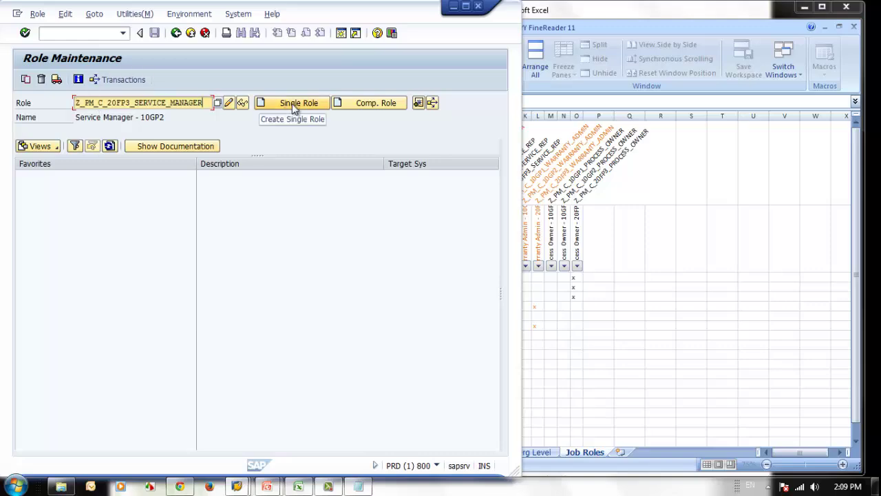
pyautogui.click(361, 109)
pyautogui.click(143, 164)
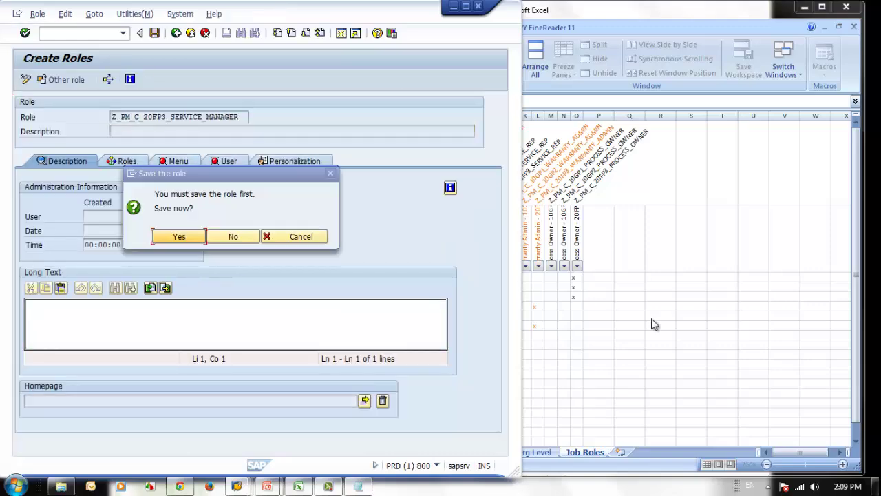
# Step: Save the new composite role, assign it the six filtered 20FP3 derived roles from the Excel matrix, save again and return to Role Maintenance
pyautogui.hotkey('alt', 'Tab')
pyautogui.moveTo(363, 274); pyautogui.dragTo(367, 324)
pyautogui.hotkey('ctrl', 'c')
pyautogui.hotkey('alt', 'Tab')
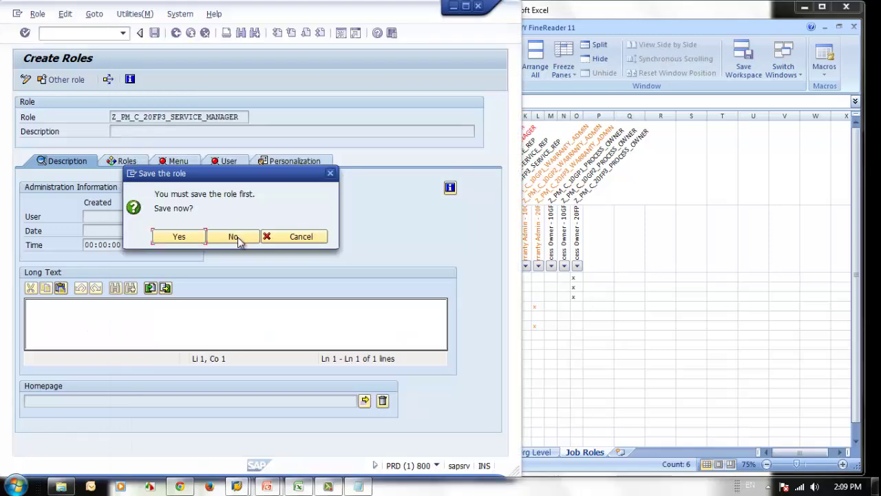
pyautogui.click(178, 236)
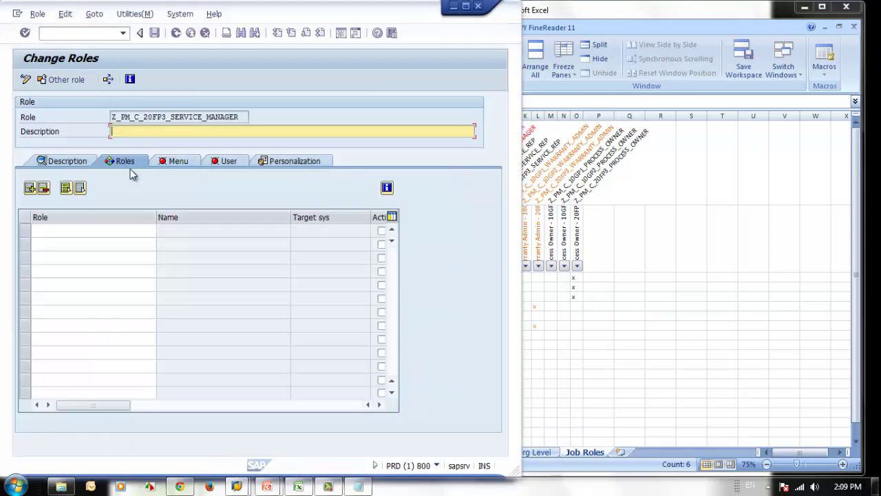
pyautogui.click(55, 231)
pyautogui.hotkey('ctrl', 'v')
pyautogui.press('Return')
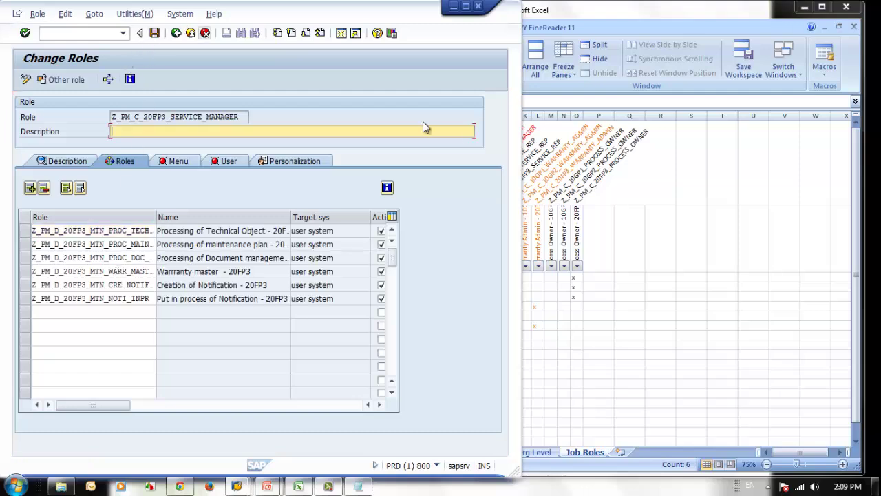
pyautogui.click(155, 34)
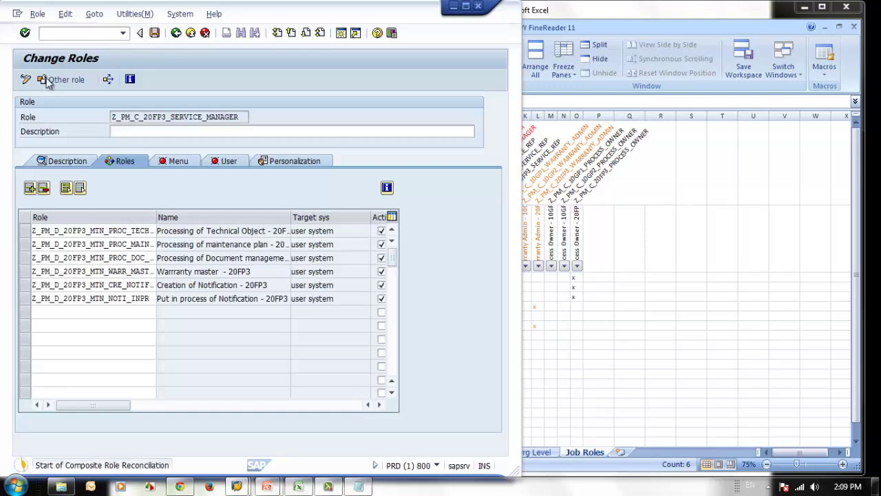
pyautogui.click(180, 33)
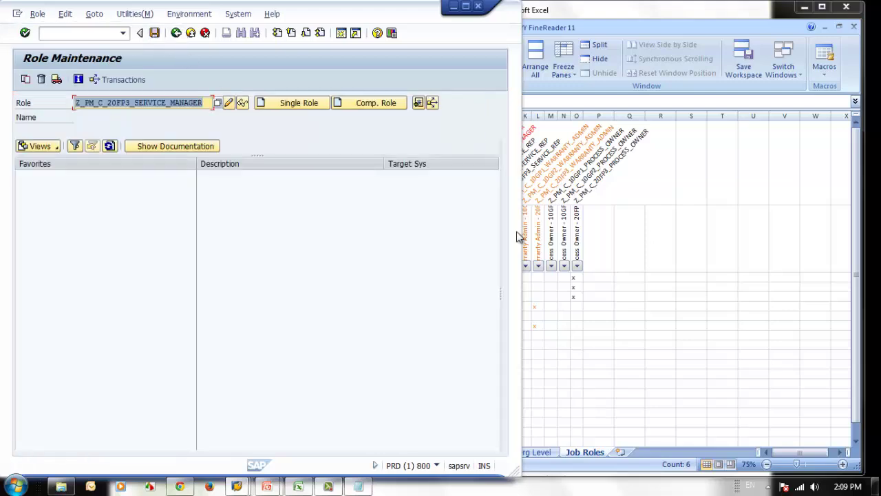
pyautogui.click(554, 235)
pyautogui.click(486, 234)
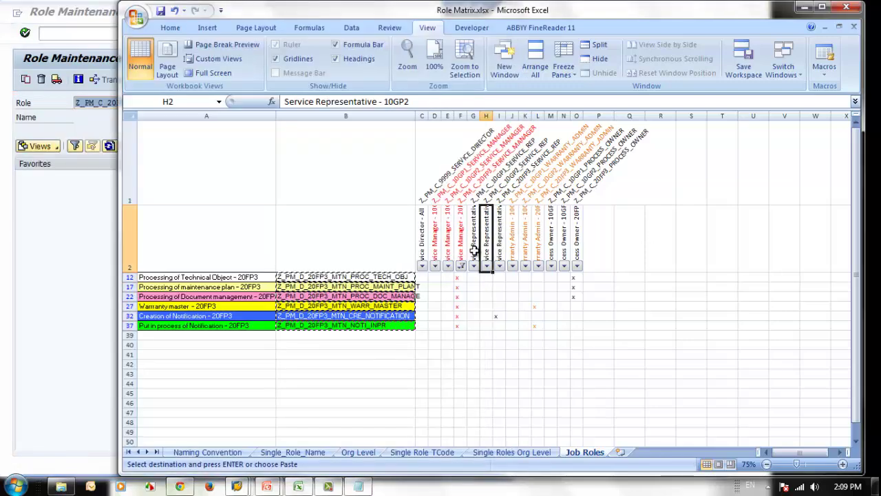
pyautogui.click(465, 265)
pyautogui.click(436, 243)
pyautogui.press('Right')
pyautogui.click(472, 254)
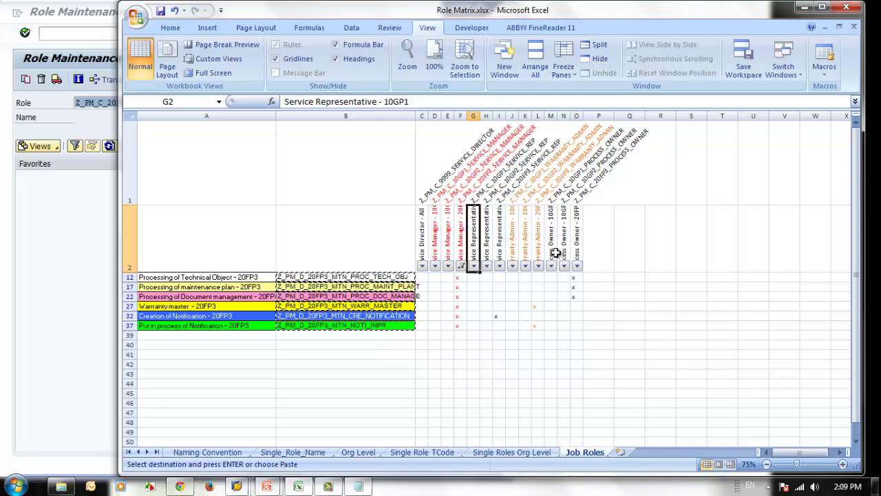
# Step: Copy the name Z_PM_C_10GP1_SERVICE_REP from the Excel matrix and start a composite role with it in SAP
pyautogui.click(473, 199)
pyautogui.moveTo(418, 105); pyautogui.dragTo(281, 103)
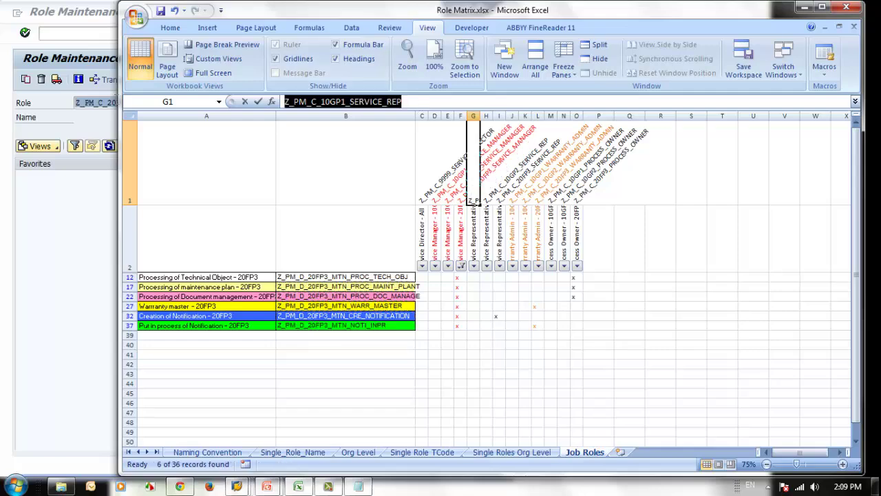
pyautogui.click(62, 269)
pyautogui.moveTo(205, 104); pyautogui.dragTo(73, 103)
pyautogui.hotkey('ctrl', 'v')
pyautogui.click(301, 103)
# Step: In the Excel matrix, reset the Service Manager - 20FP3 filter and show only the rows marked x for Service Representative - 10GP1
pyautogui.click(537, 274)
pyautogui.click(527, 277)
pyautogui.click(461, 267)
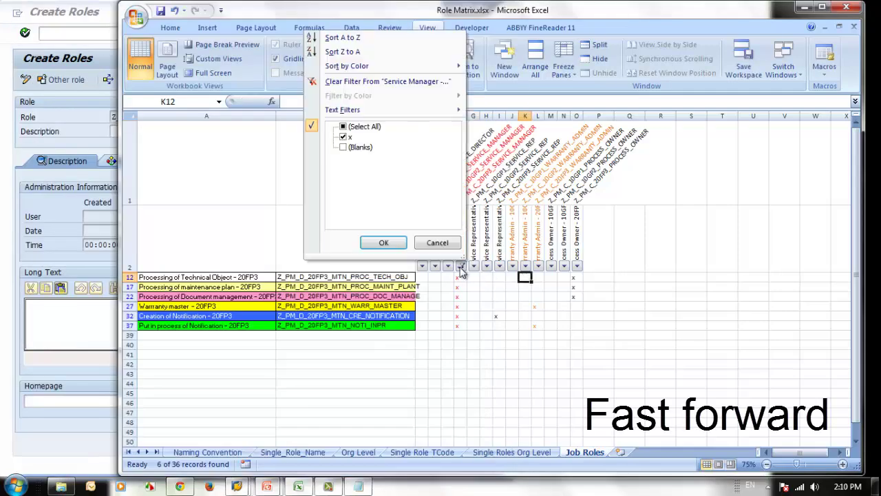
pyautogui.click(365, 149)
pyautogui.click(393, 243)
pyautogui.click(474, 266)
pyautogui.click(373, 148)
pyautogui.click(397, 243)
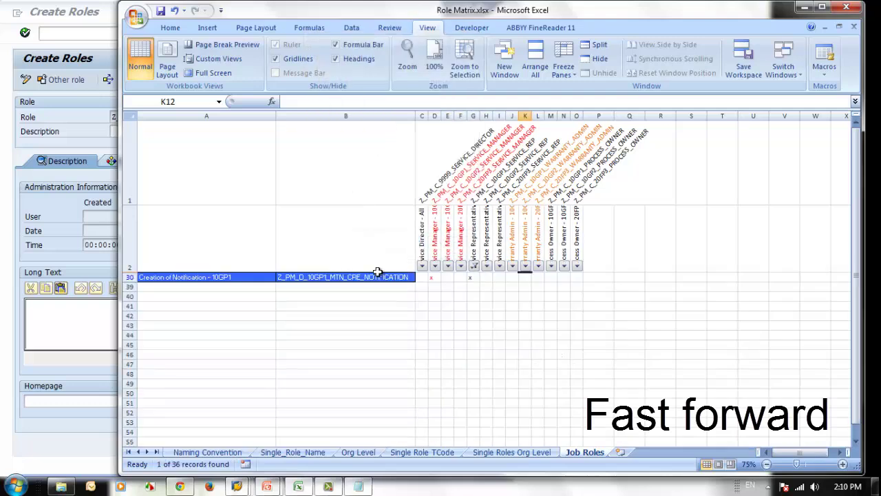
# Step: Copy Z_PM_D_10GP1_MTN_CRE_NOTIFICATION from the matrix, save the new composite role in SAP and enter the derived role in its role assignments
pyautogui.click(378, 277)
pyautogui.moveTo(468, 103); pyautogui.dragTo(281, 103)
pyautogui.click(24, 160)
pyautogui.click(127, 161)
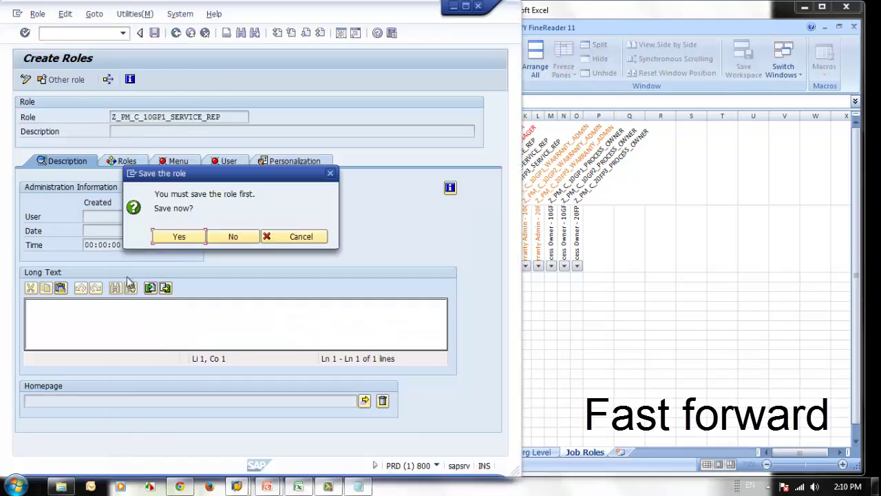
pyautogui.click(177, 234)
pyautogui.click(118, 232)
pyautogui.hotkey('ctrl', 'v')
# Step: Copy the matrix title Service Representative - 10GP1 into the composite role's description and save the role
pyautogui.hotkey('alt', 'Tab')
pyautogui.click(490, 224)
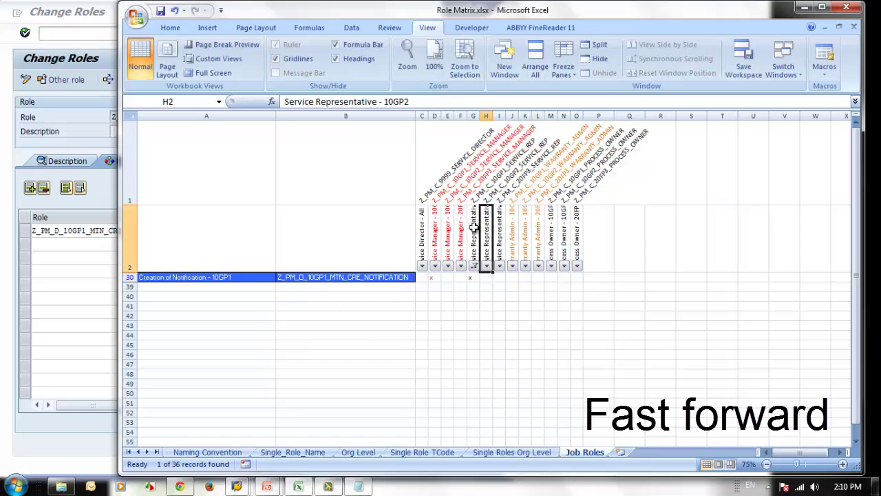
pyautogui.click(474, 228)
pyautogui.moveTo(420, 101); pyautogui.dragTo(282, 102)
pyautogui.click(39, 95)
pyautogui.click(137, 132)
pyautogui.hotkey('ctrl', 'v')
pyautogui.click(160, 34)
# Step: In the Excel matrix, reset the Service Representative - 10GP1 filter and show only the rows marked x for Service Representative - 10GP2
pyautogui.hotkey('alt', 'Tab')
pyautogui.click(486, 266)
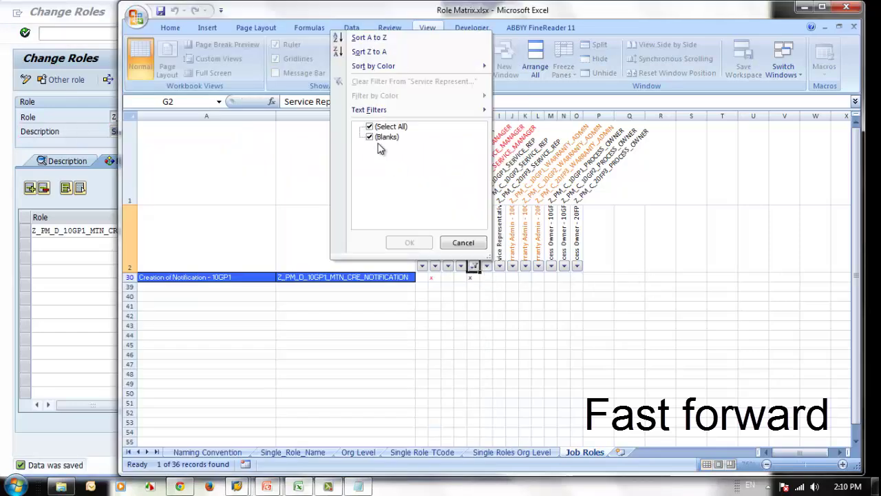
pyautogui.click(474, 267)
pyautogui.click(402, 243)
pyautogui.click(486, 266)
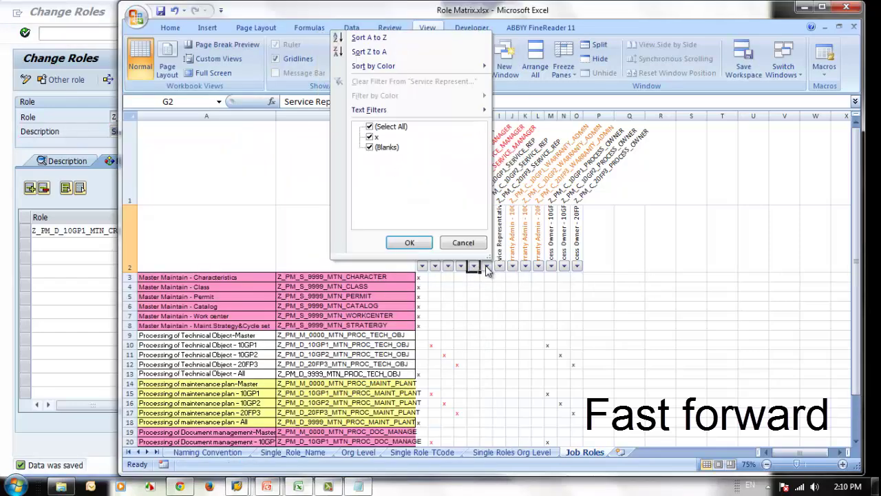
pyautogui.click(409, 242)
# Step: Leave the saved 10GP1 service representative role in SAP and return to Role Maintenance
pyautogui.moveTo(412, 102); pyautogui.dragTo(283, 102)
pyautogui.click(199, 149)
pyautogui.click(69, 94)
pyautogui.click(177, 34)
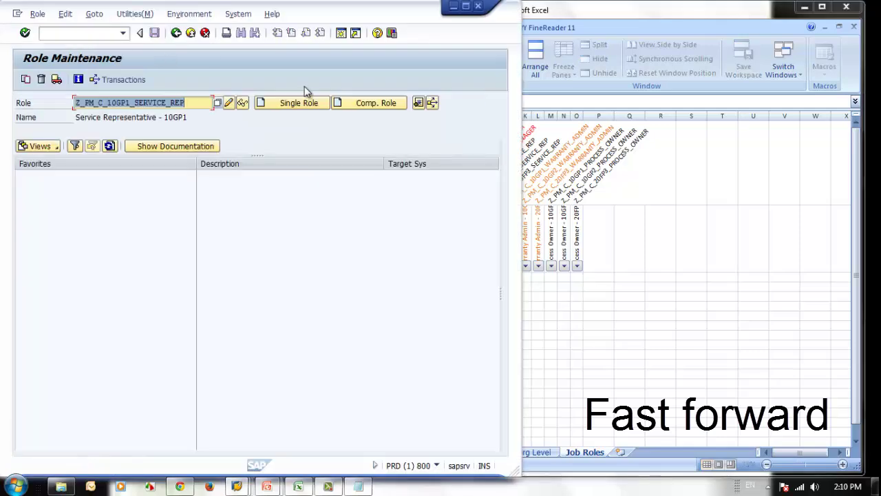
# Step: Copy the name Z_PM_C_10GP2_SERVICE_REP from the Excel matrix and start a composite role with it in SAP
pyautogui.click(549, 186)
pyautogui.click(476, 196)
pyautogui.moveTo(411, 102); pyautogui.dragTo(283, 102)
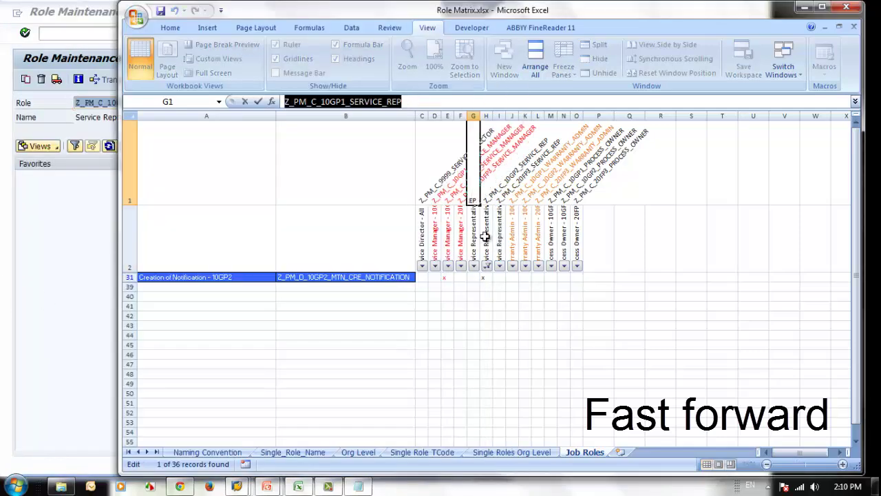
pyautogui.click(485, 237)
pyautogui.click(491, 200)
pyautogui.moveTo(425, 102); pyautogui.dragTo(283, 102)
pyautogui.hotkey('ctrl', 'c')
pyautogui.click(3, 241)
pyautogui.moveTo(193, 103); pyautogui.dragTo(4, 65)
pyautogui.hotkey('ctrl', 'v')
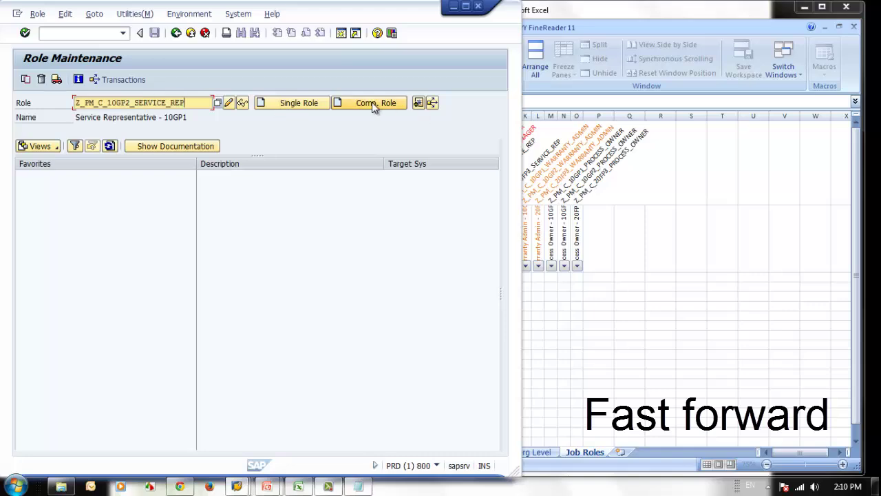
pyautogui.click(373, 103)
# Step: Copy the matrix title Service Representative - 10GP2 into the role's description and save the role while opening its role assignments
pyautogui.click(698, 233)
pyautogui.click(486, 239)
pyautogui.moveTo(411, 102); pyautogui.dragTo(283, 102)
pyautogui.hotkey('ctrl', 'c')
pyautogui.click(51, 193)
pyautogui.hotkey('ctrl', 'v')
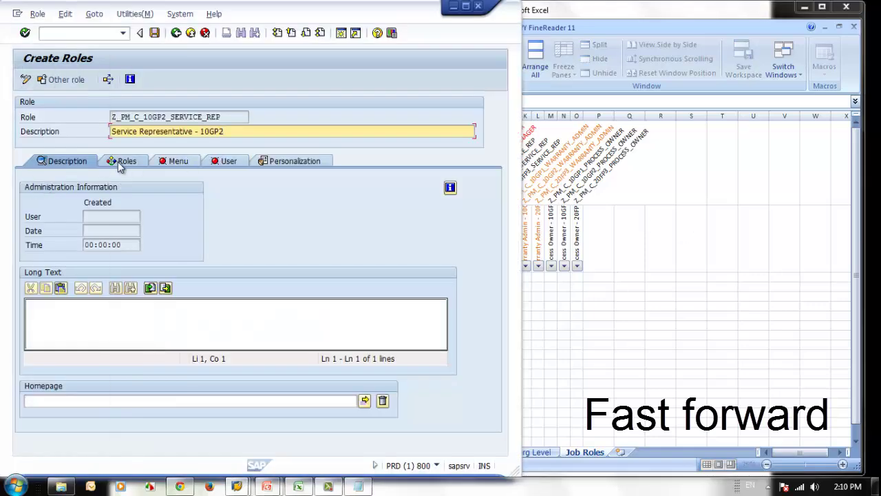
pyautogui.click(119, 165)
pyautogui.click(179, 236)
# Step: Assign Z_PM_D_10GP2_MTN_CRE_NOTIFICATION from the Excel matrix to the composite role, save it and return to Role Maintenance
pyautogui.click(551, 277)
pyautogui.click(373, 276)
pyautogui.moveTo(470, 102); pyautogui.dragTo(283, 102)
pyautogui.hotkey('ctrl', 'c')
pyautogui.click(69, 225)
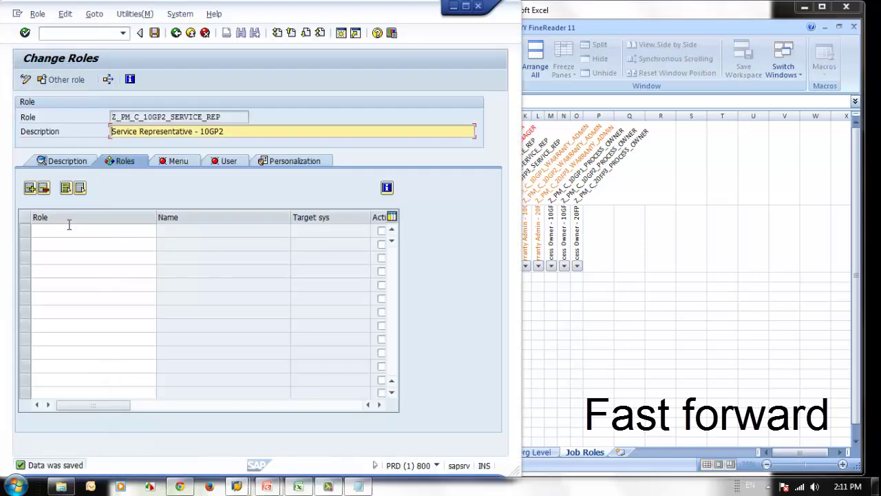
pyautogui.hotkey('ctrl', 'v')
pyautogui.press('Return')
pyautogui.click(157, 34)
pyautogui.click(176, 34)
# Step: In the Excel matrix, reset the Service Representative - 10GP2 filter and show only the rows marked x for Service Representative - 20FP3
pyautogui.click(526, 237)
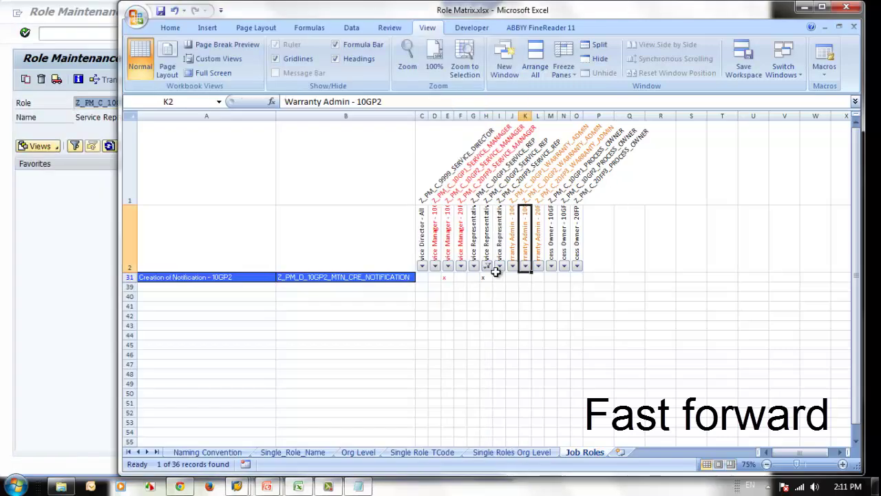
pyautogui.click(487, 266)
pyautogui.click(383, 147)
pyautogui.click(422, 243)
pyautogui.click(500, 266)
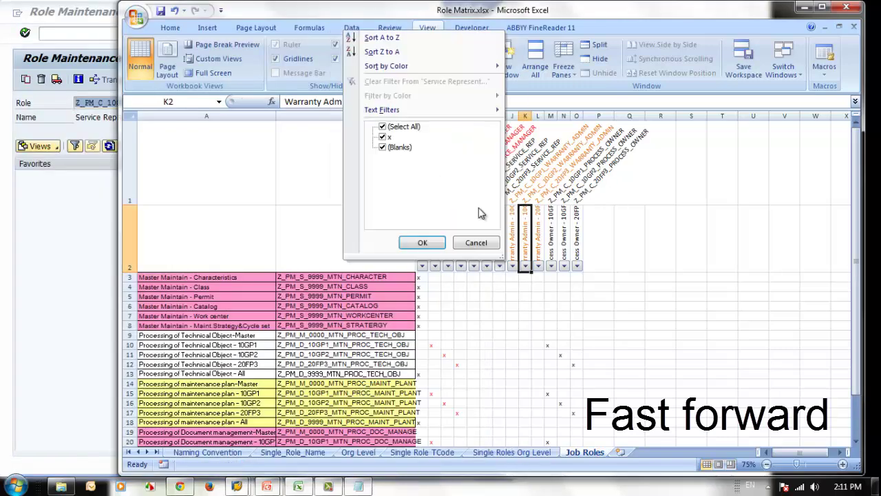
pyautogui.click(430, 243)
# Step: Copy the name Z_PM_C_20FP3_SERVICE_REP from the Excel matrix and start a composite role with it in SAP
pyautogui.click(502, 245)
pyautogui.click(497, 150)
pyautogui.moveTo(441, 102); pyautogui.dragTo(283, 102)
pyautogui.hotkey('ctrl', 'c')
pyautogui.click(82, 190)
pyautogui.moveTo(196, 103); pyautogui.dragTo(75, 103)
pyautogui.hotkey('ctrl', 'v')
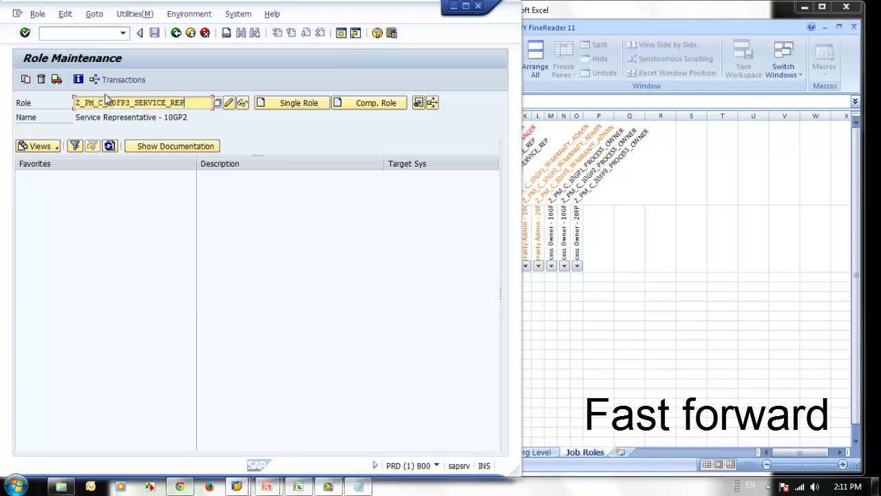
pyautogui.click(338, 103)
# Step: Copy the matrix title Service Representative - 20FP3 into the new composite role's description
pyautogui.click(690, 318)
pyautogui.click(500, 230)
pyautogui.moveTo(427, 102); pyautogui.dragTo(283, 102)
pyautogui.hotkey('ctrl', 'c')
pyautogui.click(68, 86)
pyautogui.hotkey('ctrl', 'v')
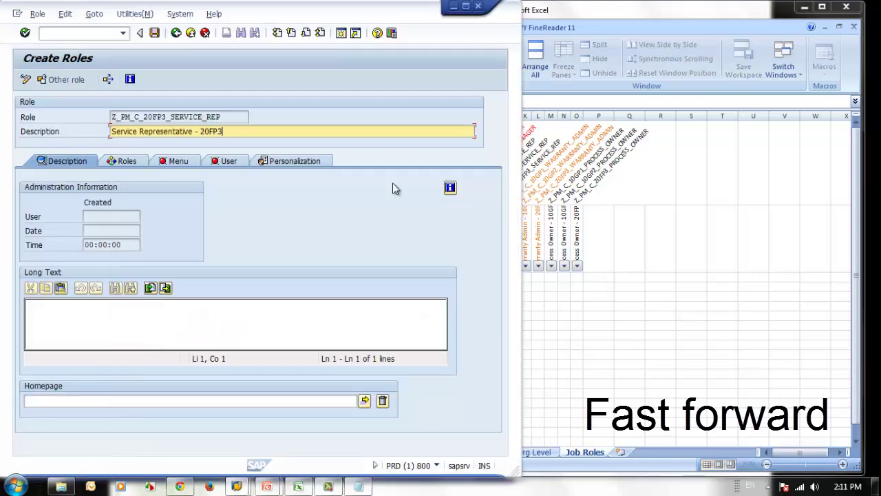
# Step: Copy the derived role name Z_PM_D_20FP3_MTN_CRE_NOTIFICATION from the matrix and save the new SAP composite role while opening its role assignments
pyautogui.click(581, 260)
pyautogui.click(354, 278)
pyautogui.moveTo(465, 101); pyautogui.dragTo(283, 102)
pyautogui.hotkey('ctrl', 'c')
pyautogui.click(78, 199)
pyautogui.click(127, 161)
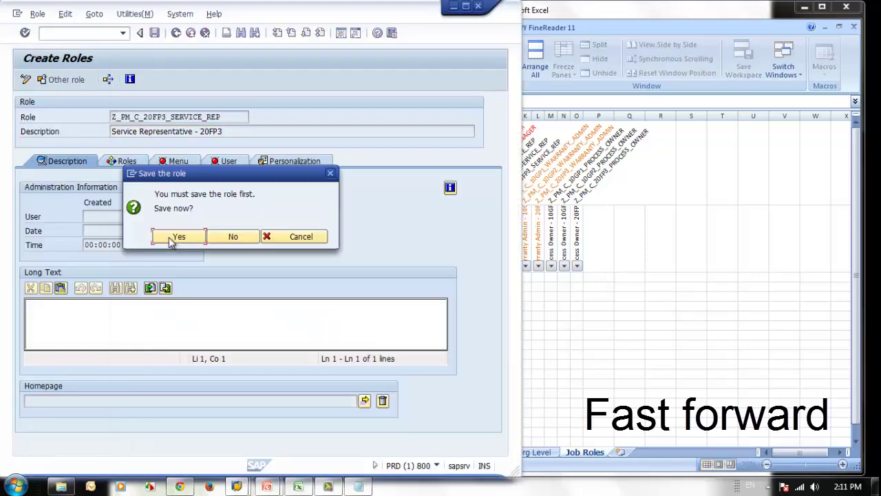
pyautogui.click(172, 241)
# Step: Assign the copied 20FP3 notification role to the composite role, save it and return to Role Maintenance
pyautogui.click(94, 232)
pyautogui.hotkey('ctrl', 'v')
pyautogui.press('Return')
pyautogui.click(154, 33)
pyautogui.click(176, 33)
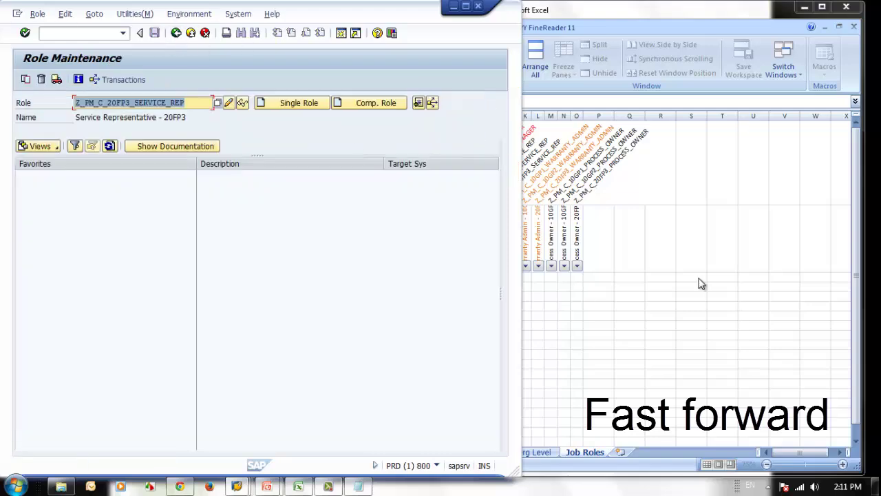
# Step: In the Excel matrix, reset the Service Representative - 20FP3 filter and show only the rows marked x for Warranty Admin - 10GP1
pyautogui.click(699, 283)
pyautogui.click(499, 266)
pyautogui.click(434, 244)
pyautogui.click(513, 265)
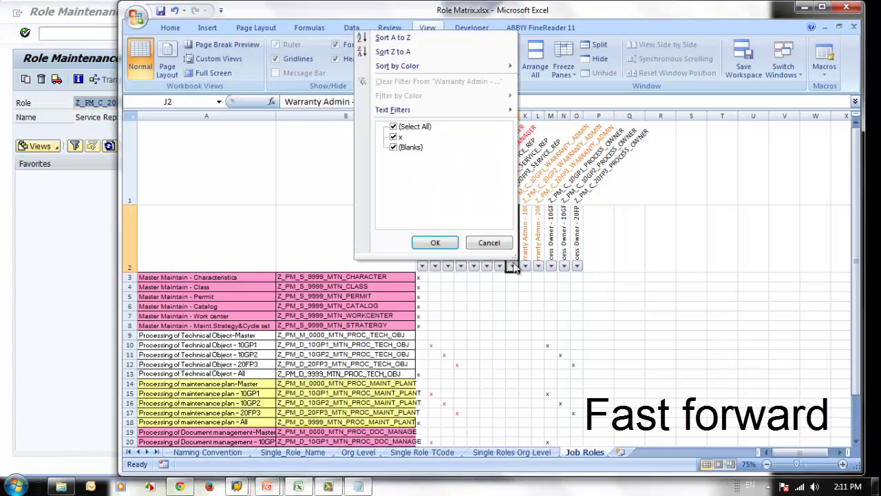
pyautogui.click(455, 245)
# Step: Copy the name Z_PM_C_10GP1_WARRANTY_ADMIN from the Excel matrix and start a composite role with it in SAP
pyautogui.click(512, 200)
pyautogui.moveTo(433, 101); pyautogui.dragTo(284, 102)
pyautogui.hotkey('ctrl', 'c')
pyautogui.click(96, 128)
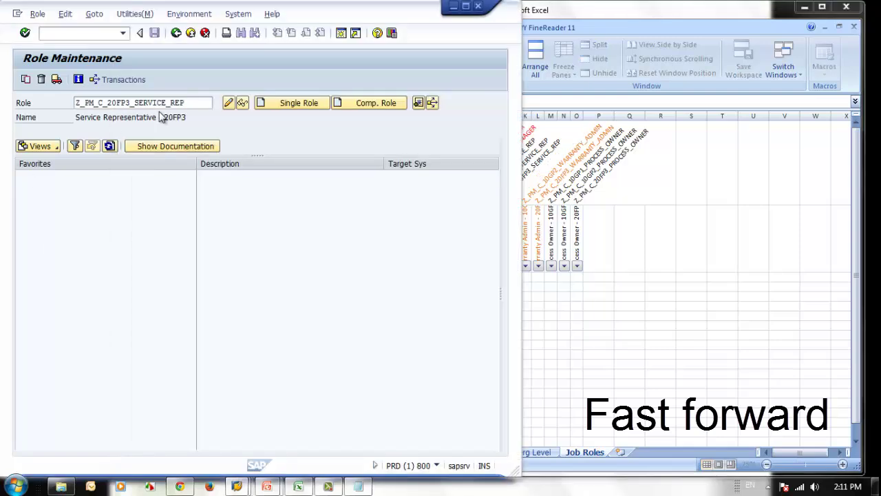
pyautogui.moveTo(200, 103); pyautogui.dragTo(76, 103)
pyautogui.hotkey('ctrl', 'v')
pyautogui.click(302, 106)
# Step: Copy the matrix title Warranty Admin - 10GP1 into the role's description and save the role while opening its role assignments
pyautogui.click(566, 246)
pyautogui.click(515, 241)
pyautogui.moveTo(400, 102); pyautogui.dragTo(284, 102)
pyautogui.hotkey('ctrl', 'c')
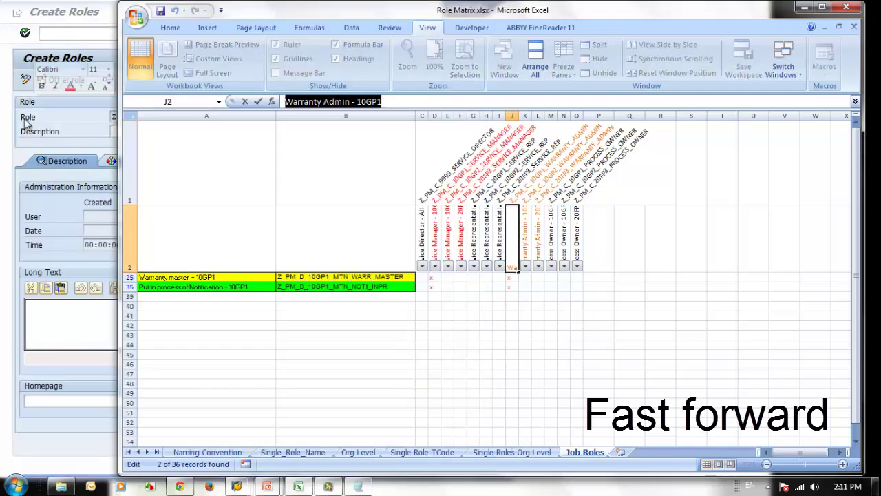
pyautogui.click(27, 125)
pyautogui.hotkey('ctrl', 'v')
pyautogui.click(128, 162)
pyautogui.click(165, 237)
# Step: Assign Z_PM_D_10GP1_MTN_WARR_MASTER and Z_PM_D_10GP1_MTN_NOTI_INPR from the Excel matrix to the composite role, save it and return to Role Maintenance
pyautogui.click(578, 296)
pyautogui.moveTo(382, 277); pyautogui.dragTo(380, 287)
pyautogui.hotkey('ctrl', 'c')
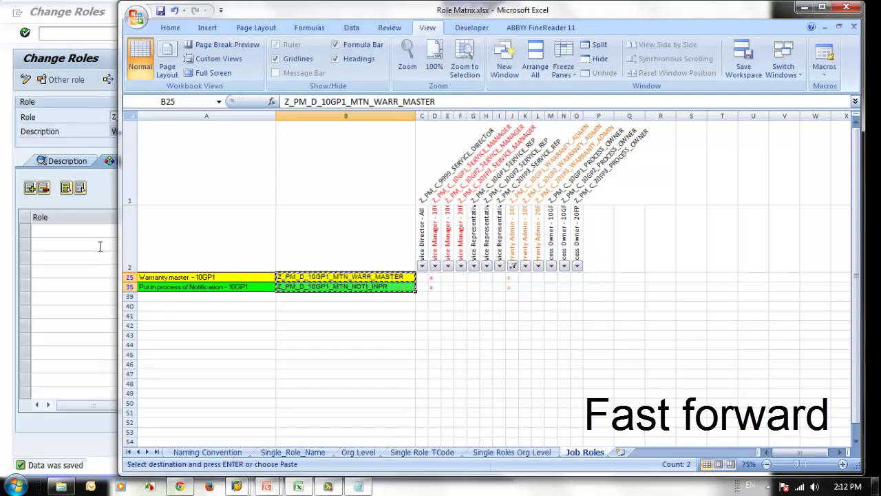
pyautogui.click(97, 232)
pyautogui.hotkey('ctrl', 'v')
pyautogui.press('Return')
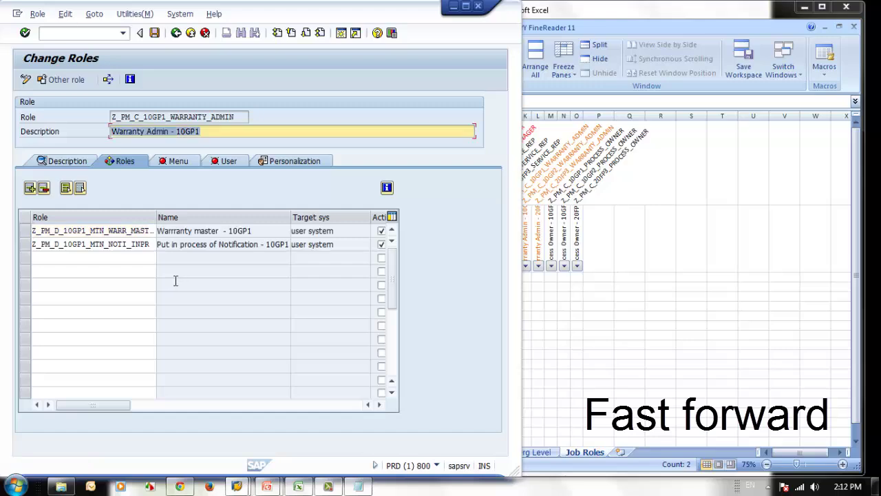
pyautogui.click(154, 33)
pyautogui.click(176, 33)
# Step: In the Excel matrix, reset the Warranty Admin - 10GP1 filter and show only the rows marked x for Warranty Admin - 10GP2
pyautogui.click(541, 293)
pyautogui.click(526, 266)
pyautogui.click(513, 266)
pyautogui.click(394, 147)
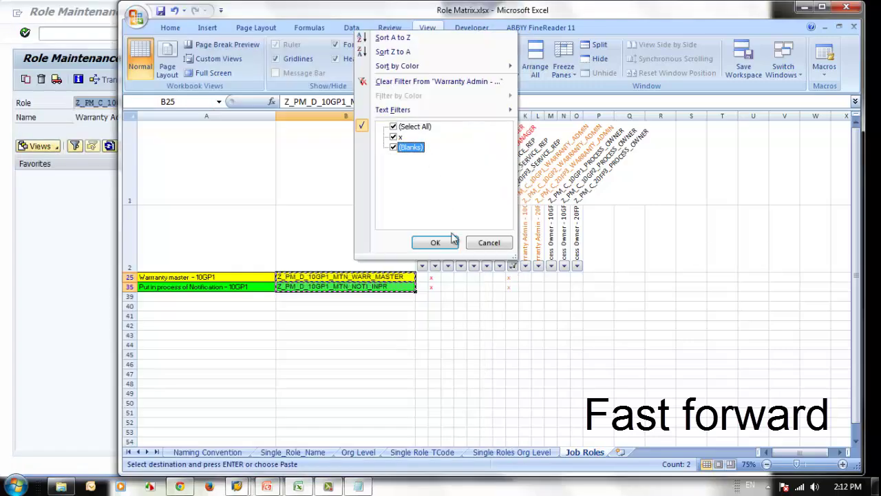
pyautogui.click(451, 241)
pyautogui.click(526, 265)
pyautogui.click(406, 147)
pyautogui.click(532, 246)
# Step: Copy the name Z_PM_C_10GP2_WARRANTY_ADMIN from the Excel matrix and start a composite role with it in SAP
pyautogui.click(535, 195)
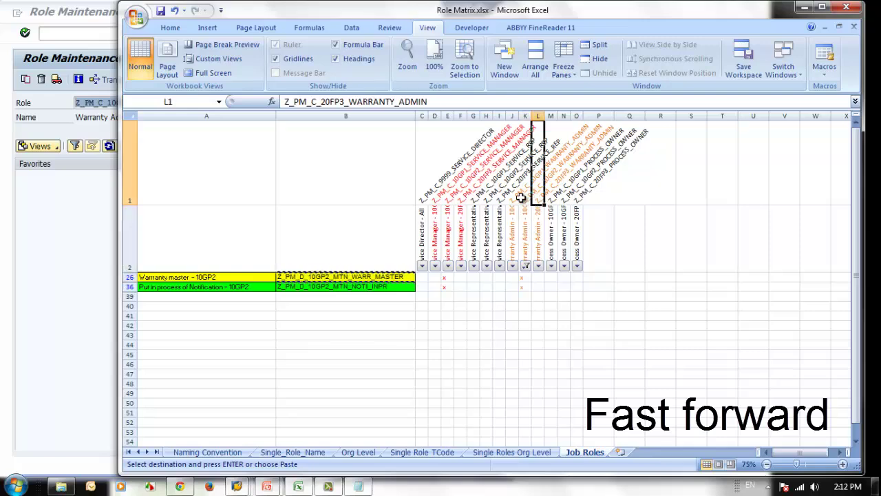
pyautogui.click(523, 196)
pyautogui.moveTo(443, 102); pyautogui.dragTo(284, 102)
pyautogui.hotkey('ctrl', 'c')
pyautogui.hotkey('alt', 'Tab')
pyautogui.moveTo(200, 104); pyautogui.dragTo(74, 103)
pyautogui.hotkey('ctrl', 'v')
pyautogui.click(341, 108)
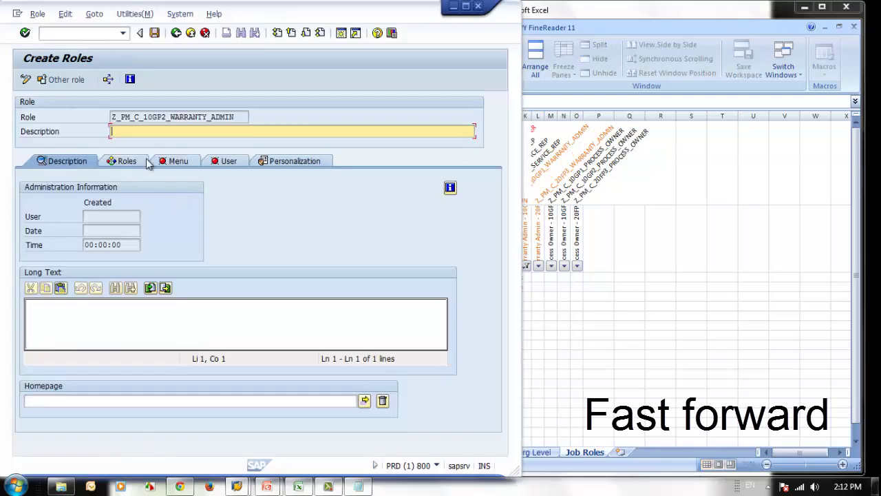
# Step: Copy the matrix title Warranty Admin - 10GP2 into the new composite role's description and request its role assignments
pyautogui.click(616, 264)
pyautogui.click(524, 242)
pyautogui.moveTo(386, 102); pyautogui.dragTo(284, 102)
pyautogui.hotkey('ctrl', 'c')
pyautogui.click(66, 241)
pyautogui.hotkey('ctrl', 'v')
pyautogui.click(131, 163)
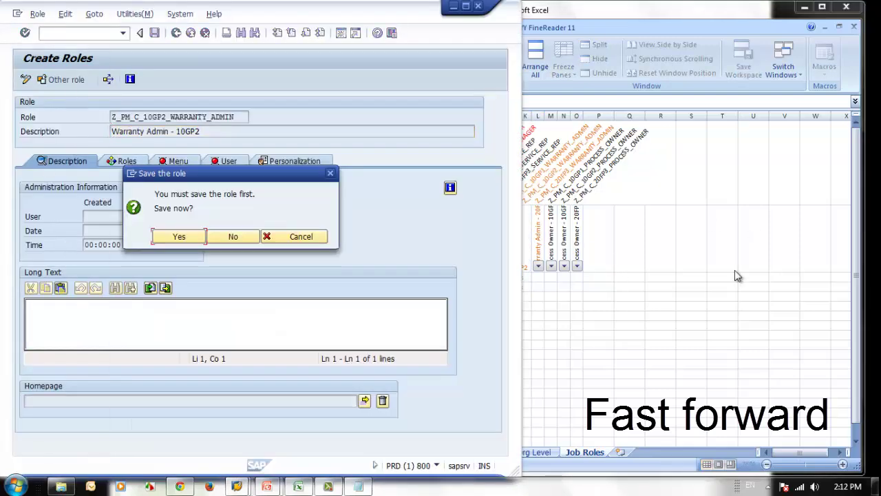
# Step: Save the new composite role, assign Z_PM_D_10GP2_MTN_WARR_MASTER and Z_PM_D_10GP2_MTN_NOTI_INPR from the Excel matrix, save and return to Role Maintenance
pyautogui.click(181, 237)
pyautogui.click(604, 249)
pyautogui.moveTo(338, 277); pyautogui.dragTo(342, 288)
pyautogui.hotkey('ctrl', 'c')
pyautogui.click(67, 228)
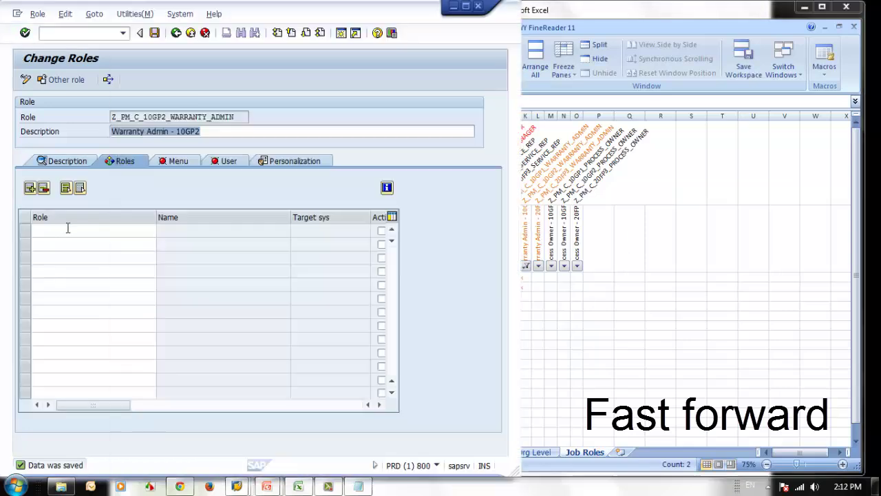
pyautogui.hotkey('ctrl', 'v')
pyautogui.press('Return')
pyautogui.click(155, 33)
pyautogui.click(177, 34)
# Step: In the Excel matrix, reset the Warranty Admin - 10GP2 filter and show only the rows marked x for Warranty Admin - 20FP3
pyautogui.click(625, 209)
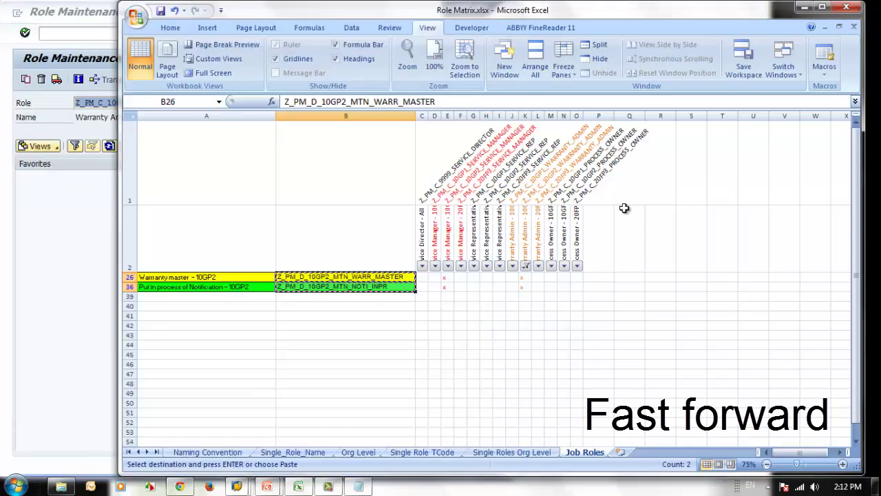
pyautogui.click(526, 266)
pyautogui.click(423, 148)
pyautogui.click(447, 243)
pyautogui.click(537, 266)
pyautogui.click(420, 147)
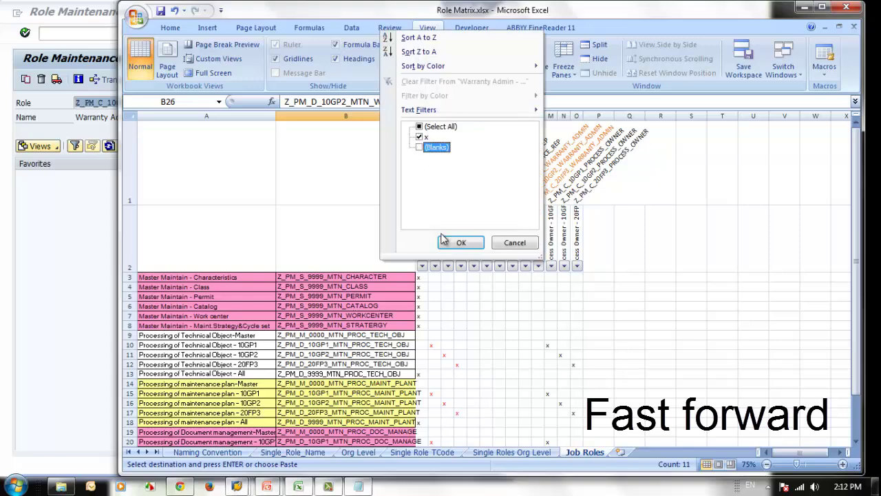
pyautogui.click(447, 241)
# Step: Copy the name Z_PM_C_20FP3_WARRANTY_ADMIN from the Excel matrix and start a composite role with it in SAP
pyautogui.click(540, 196)
pyautogui.click(469, 102)
pyautogui.press('Escape')
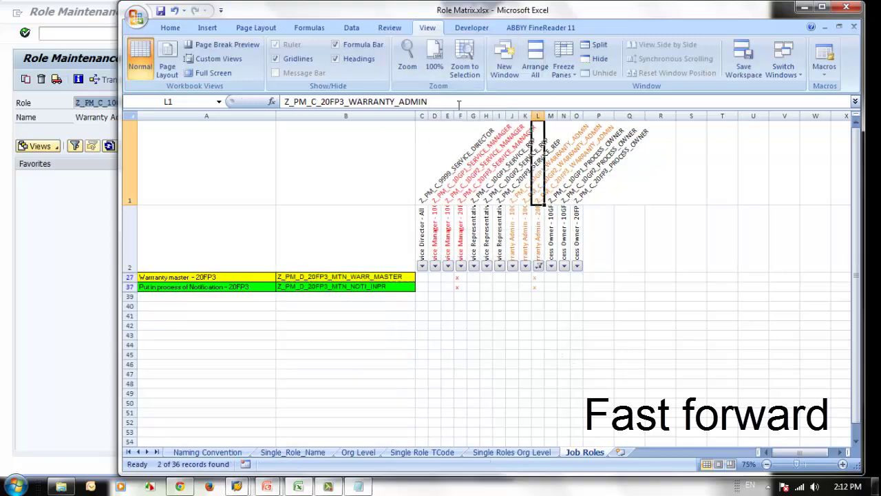
pyautogui.moveTo(455, 103); pyautogui.dragTo(281, 103)
pyautogui.hotkey('ctrl', 'c')
pyautogui.moveTo(77, 103); pyautogui.dragTo(217, 102)
pyautogui.hotkey('ctrl', 'v')
pyautogui.click(374, 104)
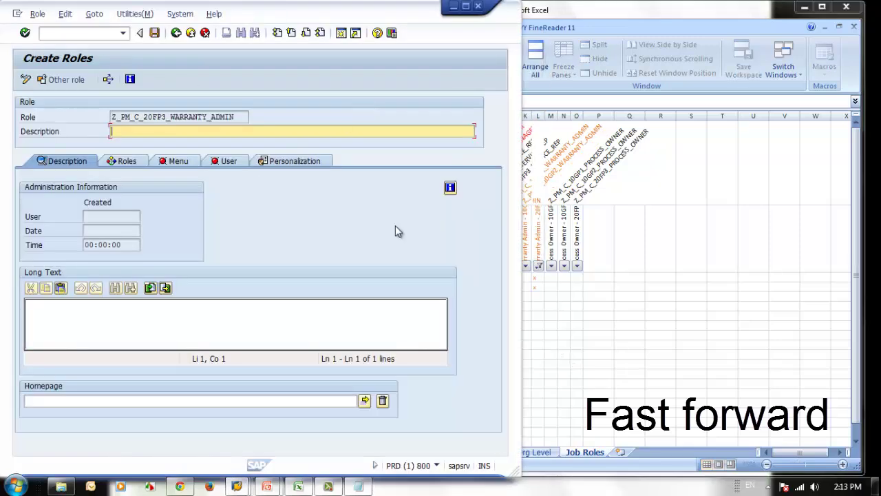
# Step: Copy the matrix title Warranty Admin - 20FP3 into the new composite role's description and save the role to reach its role assignments
pyautogui.click(537, 236)
pyautogui.moveTo(386, 102); pyautogui.dragTo(282, 102)
pyautogui.hotkey('ctrl', 'c')
pyautogui.click(60, 178)
pyautogui.hotkey('ctrl', 'v')
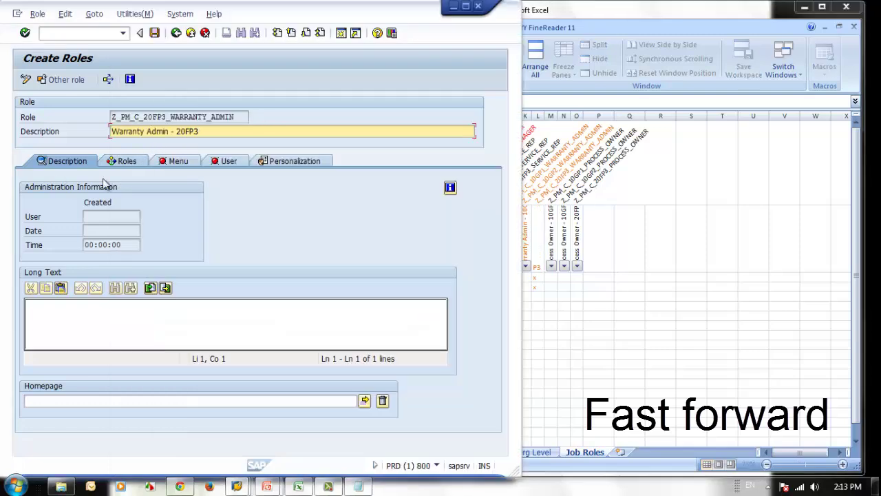
pyautogui.click(126, 161)
pyautogui.click(170, 238)
# Step: Assign Z_PM_D_20FP3_MTN_WARR_MASTER and Z_PM_D_20FP3_MTN_NOTI_INPR from the Excel matrix to the composite role, save it and return to Role Maintenance
pyautogui.click(586, 264)
pyautogui.moveTo(339, 277); pyautogui.dragTo(340, 287)
pyautogui.hotkey('ctrl', 'c')
pyautogui.click(70, 241)
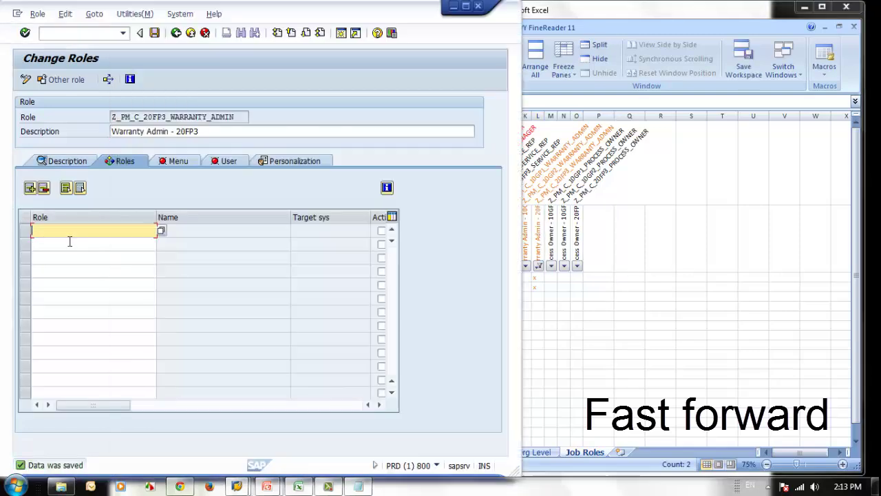
pyautogui.hotkey('ctrl', 'v')
pyautogui.click(155, 33)
pyautogui.click(176, 32)
# Step: In the Excel matrix, reset the Warranty Admin - 20FP3 filter and show only the rows marked x for Process Owner - 10GP1
pyautogui.click(548, 241)
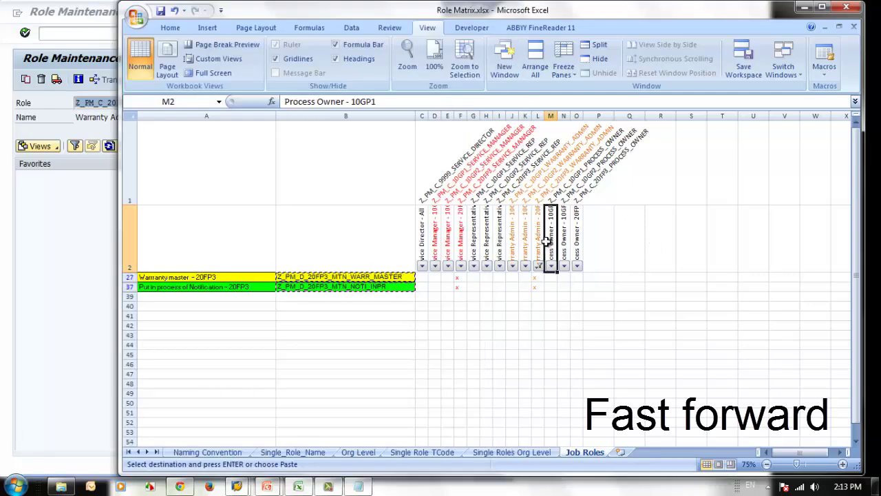
pyautogui.click(538, 241)
pyautogui.click(539, 266)
pyautogui.click(439, 148)
pyautogui.click(473, 244)
pyautogui.click(551, 266)
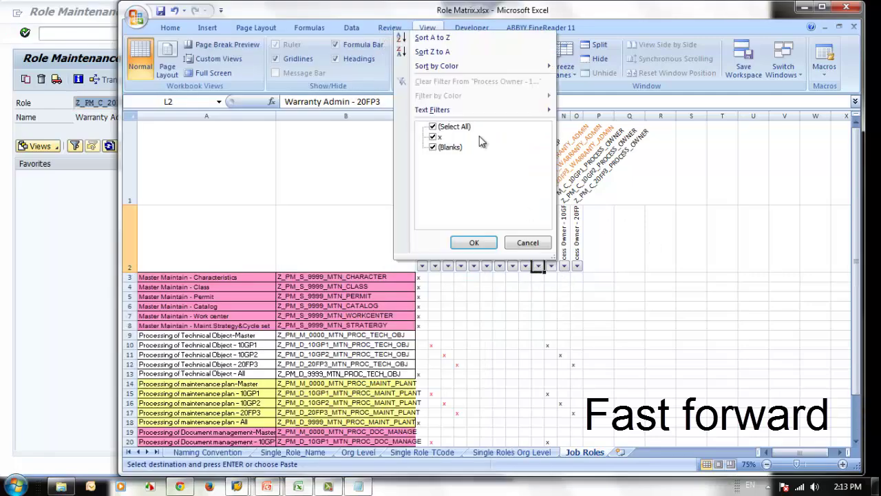
pyautogui.click(472, 244)
# Step: Copy the name Z_PM_C_10GP1_PROCESS_OWNER from the Excel matrix and start a composite role with it in SAP
pyautogui.click(551, 216)
pyautogui.click(552, 193)
pyautogui.moveTo(423, 104); pyautogui.dragTo(282, 103)
pyautogui.hotkey('ctrl', 'c')
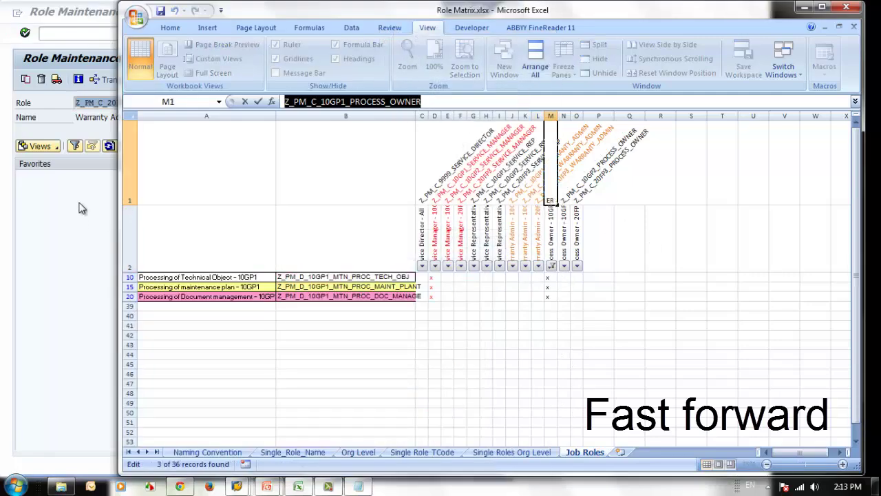
pyautogui.click(83, 209)
pyautogui.moveTo(207, 102); pyautogui.dragTo(44, 106)
pyautogui.hotkey('ctrl', 'v')
pyautogui.click(338, 105)
# Step: Copy the matrix title Process Owner - 10GP1 into the new composite role's description and save the role to reach its role assignments
pyautogui.click(574, 248)
pyautogui.click(551, 237)
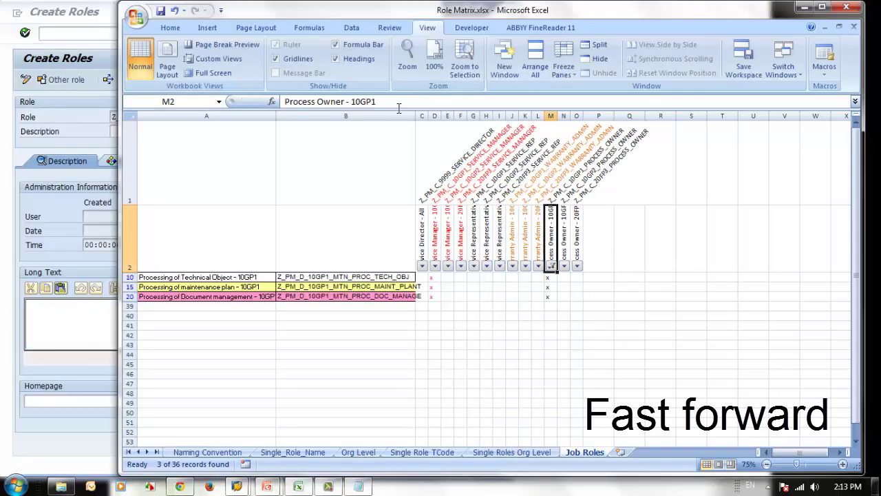
pyautogui.moveTo(397, 106); pyautogui.dragTo(282, 103)
pyautogui.hotkey('ctrl', 'c')
pyautogui.click(124, 131)
pyautogui.click(133, 162)
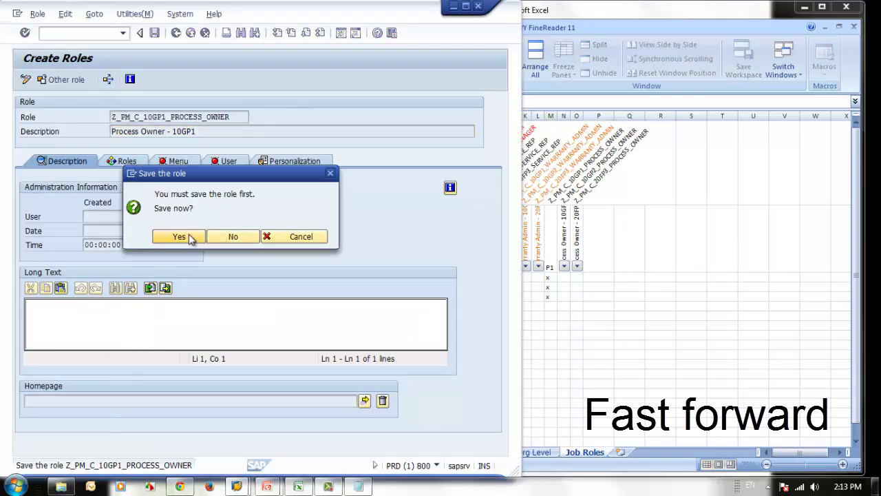
pyautogui.click(191, 239)
# Step: Assign the three Z_PM_D_10GP1 roles MTN_PROC_TECH_OBJ, MTN_PROC_MAINT_PLANT and MTN_PROC_DOC_MANAGE from Excel to the composite role, save it and return to Role Maintenance
pyautogui.click(575, 275)
pyautogui.moveTo(340, 278); pyautogui.dragTo(348, 297)
pyautogui.hotkey('ctrl', 'c')
pyautogui.click(67, 235)
pyautogui.hotkey('ctrl', 'v')
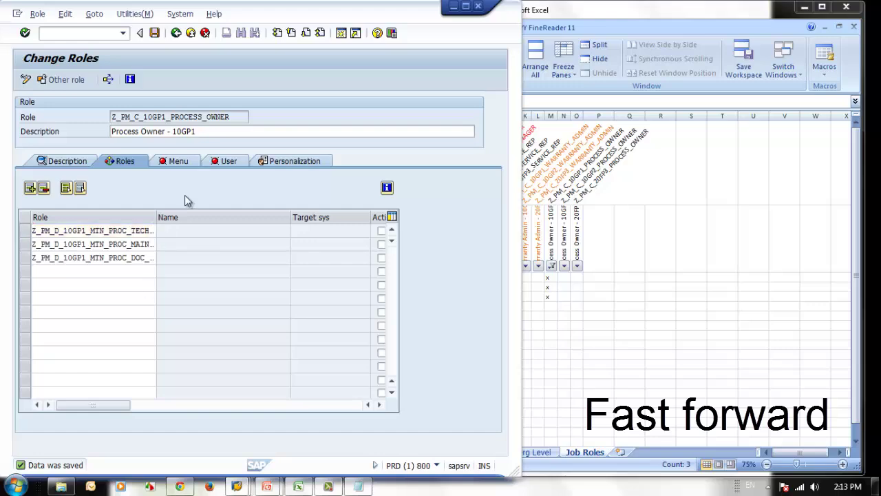
pyautogui.press('Return')
pyautogui.click(155, 34)
pyautogui.click(177, 34)
# Step: In the Excel matrix, reset the Process Owner - 10GP1 filter and show only the rows marked x for Process Owner - 10GP2
pyautogui.click(583, 259)
pyautogui.click(552, 266)
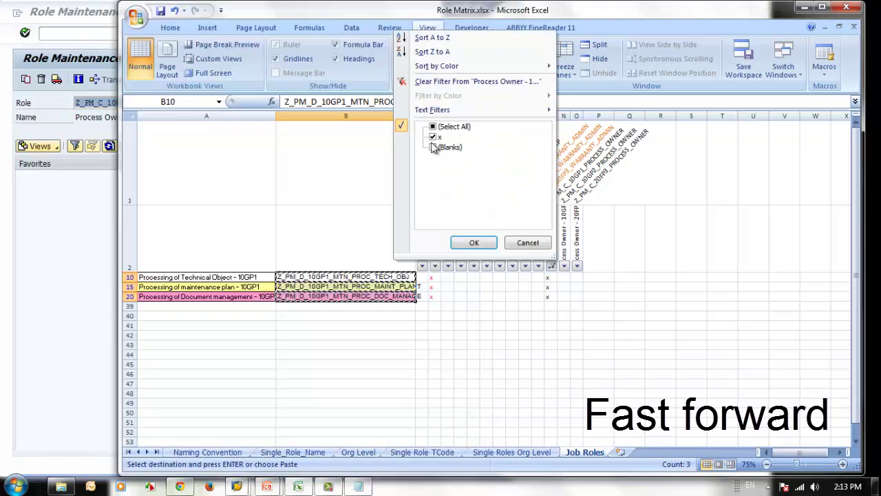
pyautogui.click(434, 147)
pyautogui.click(471, 243)
pyautogui.click(564, 266)
pyautogui.click(453, 147)
pyautogui.click(497, 242)
# Step: Copy the name Z_PM_C_10GP2_PROCESS_OWNER from the Excel matrix and start a composite role with it in SAP
pyautogui.click(564, 219)
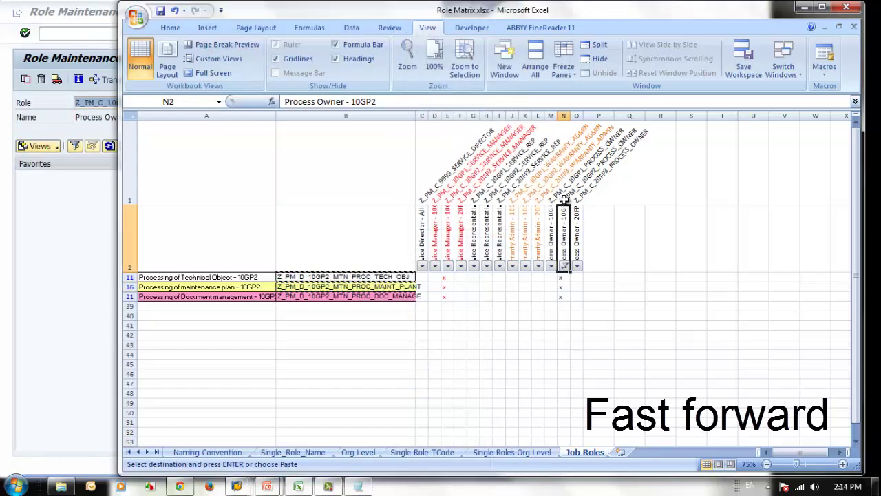
pyautogui.click(562, 197)
pyautogui.moveTo(441, 101); pyautogui.dragTo(284, 102)
pyautogui.hotkey('ctrl', 'c')
pyautogui.click(16, 230)
pyautogui.moveTo(205, 103); pyautogui.dragTo(74, 103)
pyautogui.hotkey('ctrl', 'v')
pyautogui.click(375, 102)
# Step: Copy the matrix title Process Owner - 10GP2 into the new composite role's description and request its role assignments
pyautogui.click(690, 254)
pyautogui.click(564, 229)
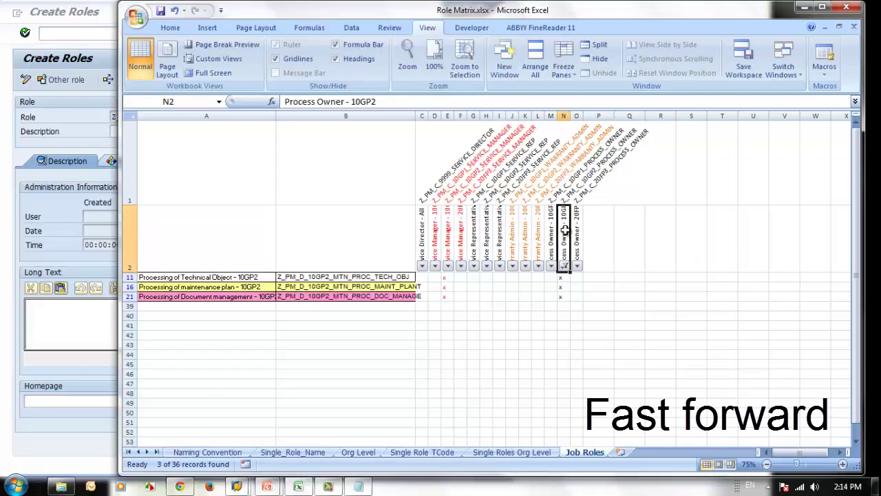
pyautogui.moveTo(441, 102); pyautogui.dragTo(283, 102)
pyautogui.hotkey('ctrl', 'c')
pyautogui.click(35, 216)
pyautogui.hotkey('ctrl', 'v')
pyautogui.click(124, 164)
# Step: Save the new composite role and assign the Z_PM_D_10GP2 roles MTN_PROC_TECH_OBJ, MTN_PROC_MAINT_PLANT and MTN_PROC_DOC_MANAGE from the Excel matrix
pyautogui.click(151, 246)
pyautogui.moveTo(303, 278); pyautogui.dragTo(314, 297)
pyautogui.hotkey('ctrl', 'c')
pyautogui.click(81, 236)
pyautogui.click(182, 238)
pyautogui.click(146, 229)
pyautogui.hotkey('ctrl', 'v')
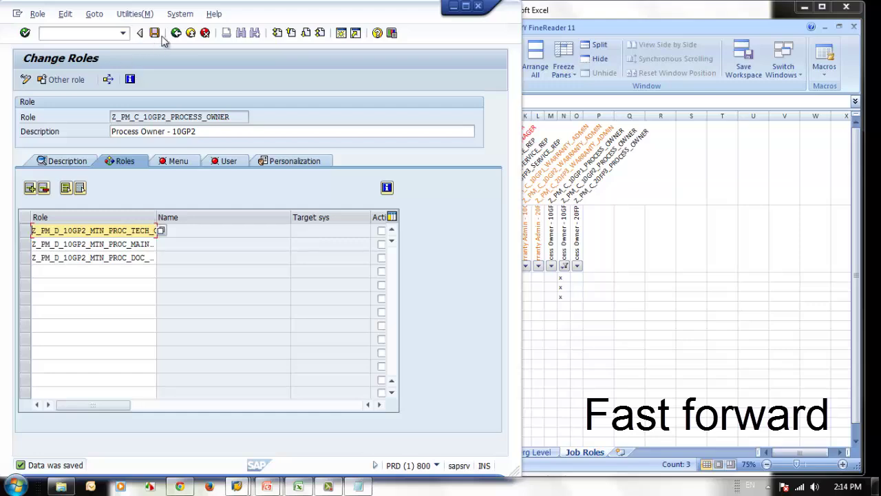
pyautogui.press('Return')
# Step: In the Excel matrix, reset the Process Owner - 10GP2 filter and show only the rows marked x for Process Owner - 20FP3
pyautogui.click(564, 266)
pyautogui.click(447, 147)
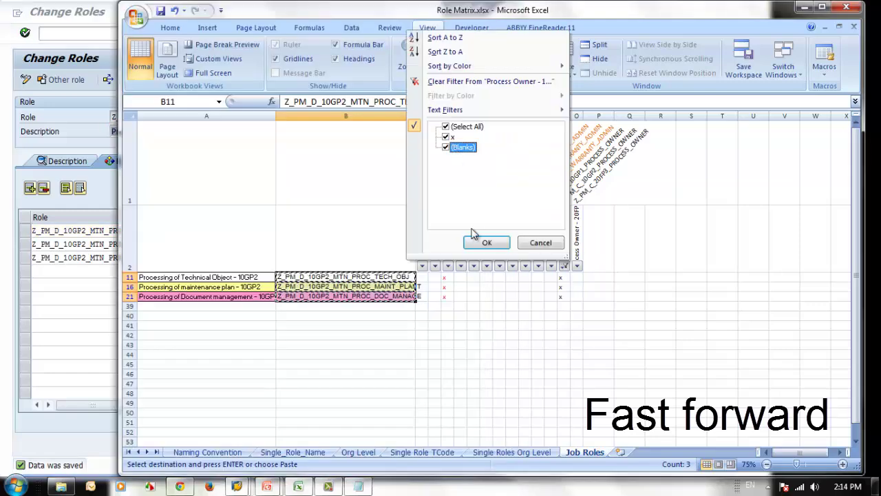
pyautogui.click(487, 242)
pyautogui.click(585, 266)
pyautogui.click(578, 266)
pyautogui.click(459, 147)
pyautogui.click(501, 243)
# Step: Copy the name Z_PM_C_20FP3_PROCESS_OWNER from the Excel matrix, return to Role Maintenance in SAP and start a composite role with it
pyautogui.click(578, 223)
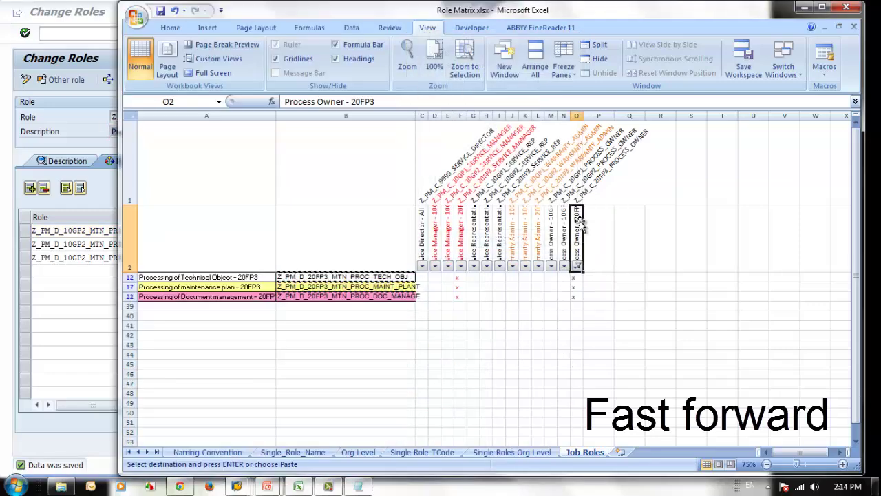
pyautogui.click(577, 189)
pyautogui.moveTo(426, 102); pyautogui.dragTo(281, 103)
pyautogui.hotkey('ctrl', 'c')
pyautogui.click(101, 108)
pyautogui.click(176, 33)
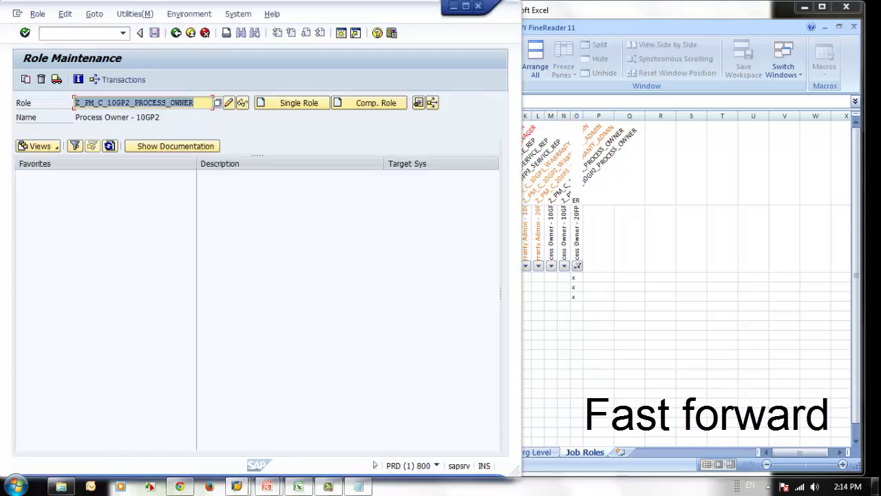
pyautogui.hotkey('ctrl', 'v')
pyautogui.click(375, 101)
# Step: Copy the matrix title Process Owner - 20FP3 into the new composite role's description and save the role to reach its role assignments
pyautogui.click(577, 223)
pyautogui.moveTo(394, 101); pyautogui.dragTo(281, 103)
pyautogui.hotkey('ctrl', 'c')
pyautogui.click(93, 117)
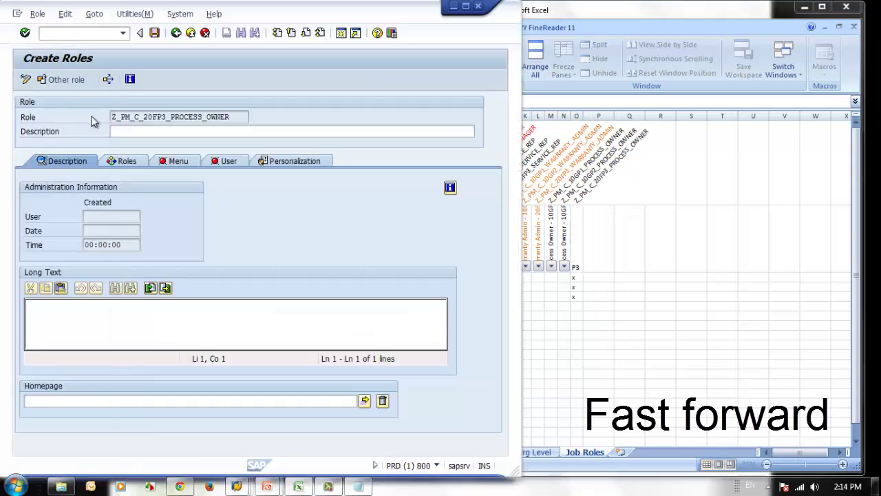
pyautogui.hotkey('ctrl', 'v')
pyautogui.click(127, 160)
pyautogui.click(179, 236)
# Step: Assign the three Z_PM_D_20FP3 roles MTN_PROC_TECH_OBJ, MTN_PROC_MAINT_PLANT and MTN_PROC_DOC_MANAGE from Excel to the composite role, save it and leave Role Maintenance
pyautogui.click(622, 252)
pyautogui.moveTo(331, 277); pyautogui.dragTo(331, 296)
pyautogui.hotkey('ctrl', 'c')
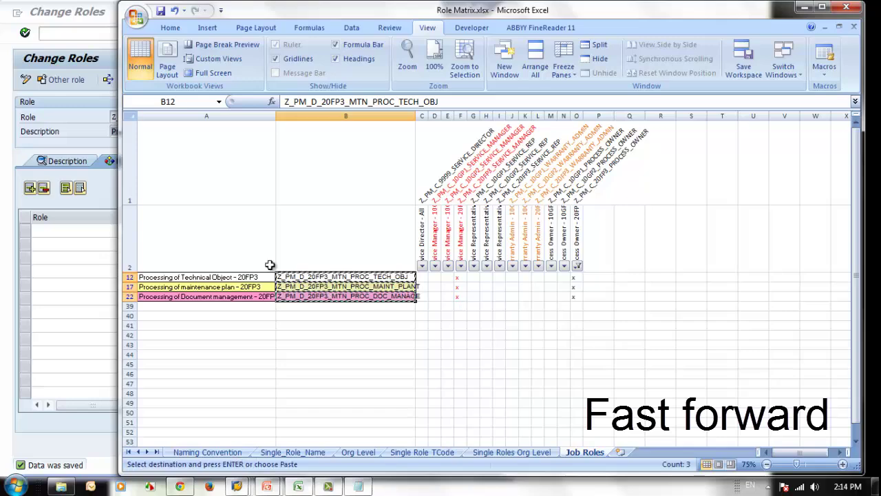
pyautogui.click(58, 232)
pyautogui.hotkey('ctrl', 'v')
pyautogui.press('Return')
pyautogui.click(154, 32)
pyautogui.click(177, 33)
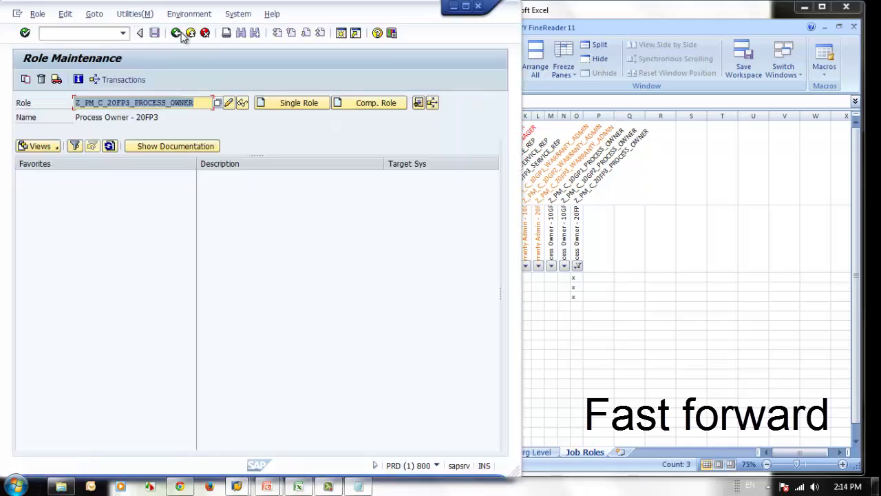
pyautogui.click(176, 32)
# Step: Switch to Excel, maximize the Role Matrix workbook and cancel the pending copy of the 20FP3 role names
pyautogui.click(640, 268)
pyautogui.click(346, 370)
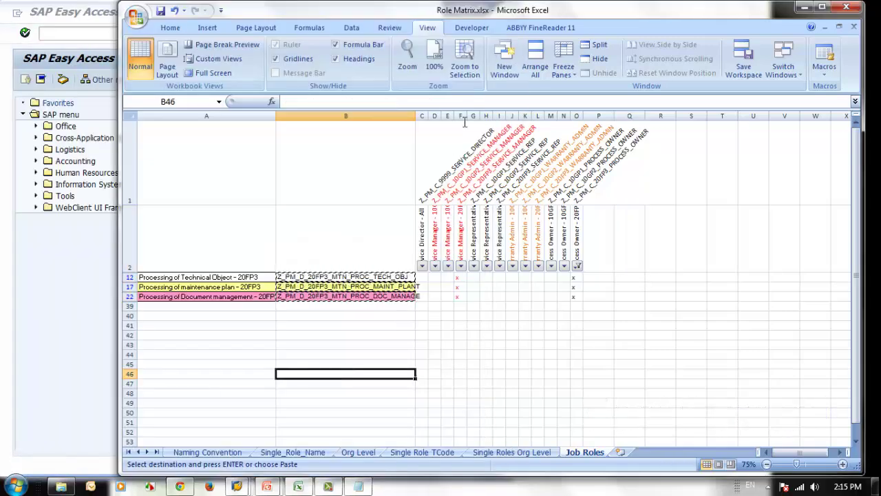
pyautogui.doubleClick(507, 14)
pyautogui.click(347, 361)
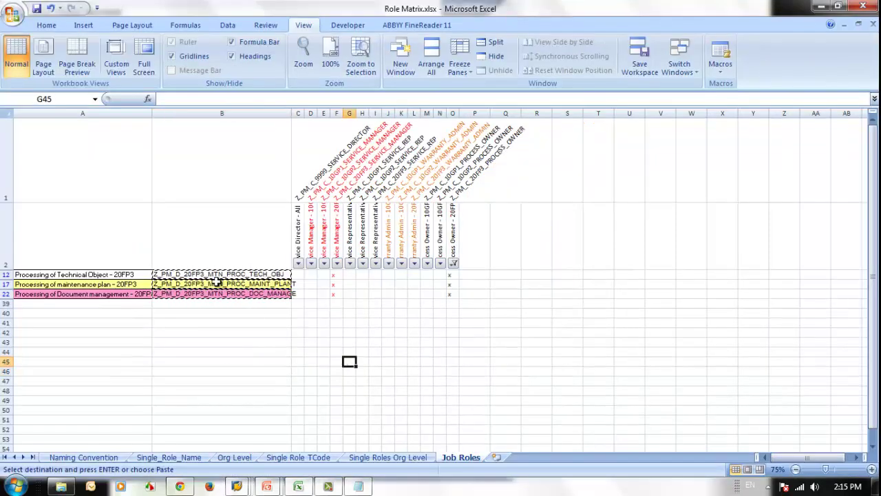
pyautogui.click(213, 274)
pyautogui.press('Escape')
pyautogui.click(299, 304)
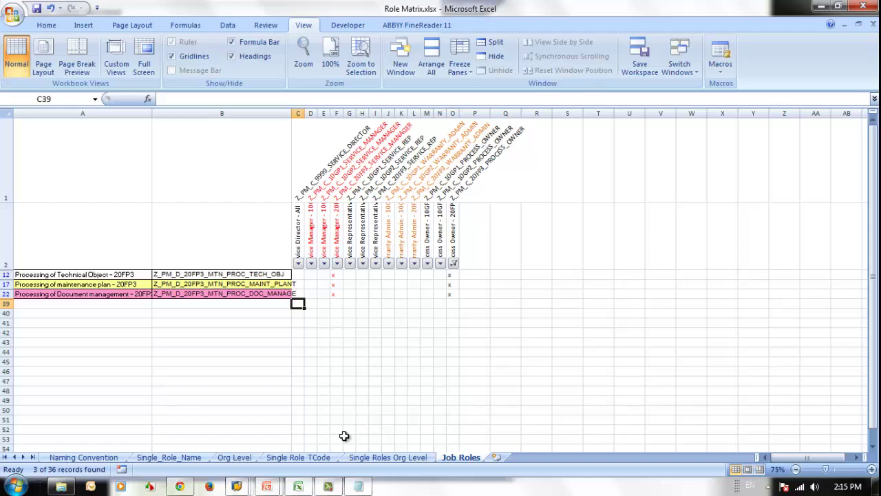
# Step: Check the Single_Role_Name sheet, return to Job Roles and reset the Process Owner - 20FP3 filter to show all rows
pyautogui.click(172, 457)
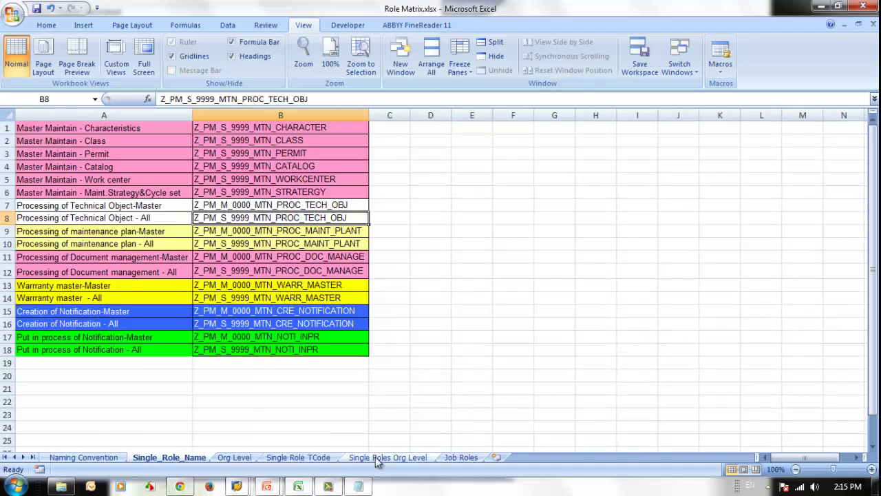
pyautogui.click(461, 457)
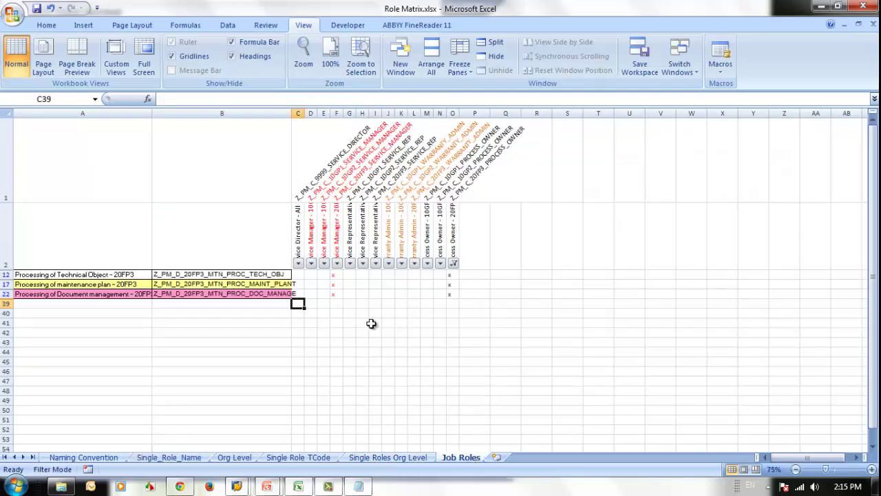
pyautogui.click(454, 263)
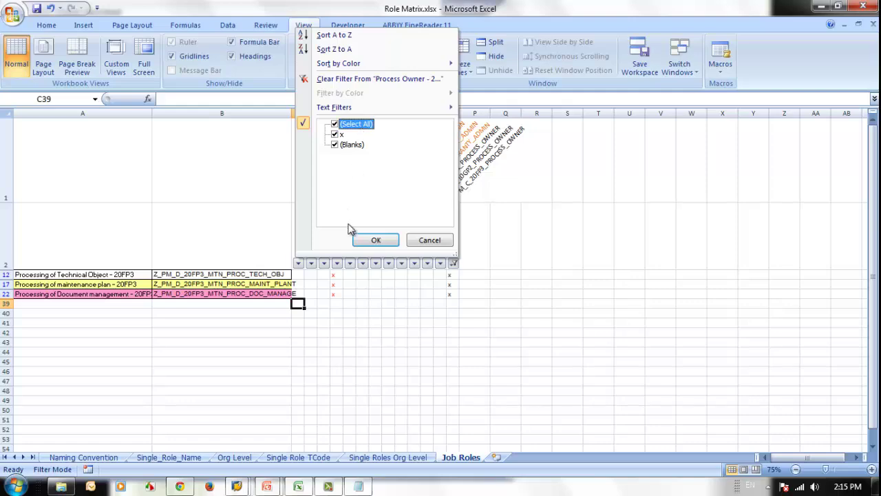
pyautogui.click(377, 241)
pyautogui.click(509, 313)
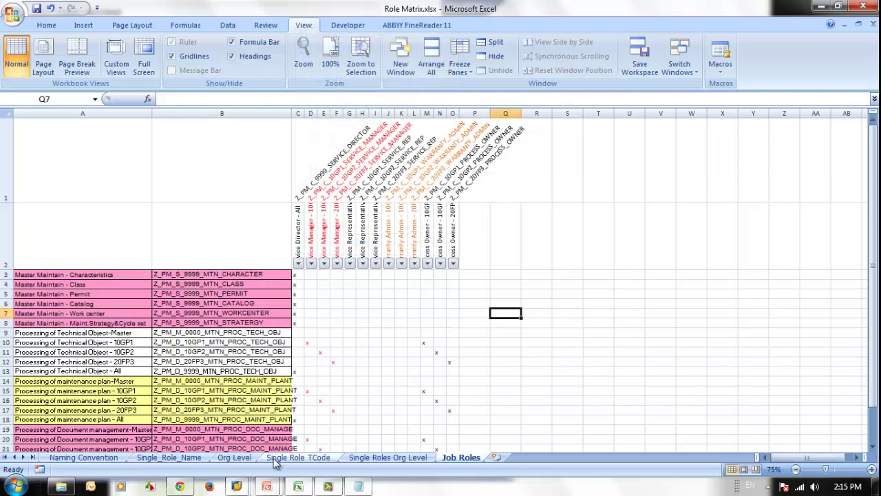
# Step: Switch to the running End User Role Development slide show in PowerPoint and advance to the closing slide
pyautogui.moveTo(271, 487)
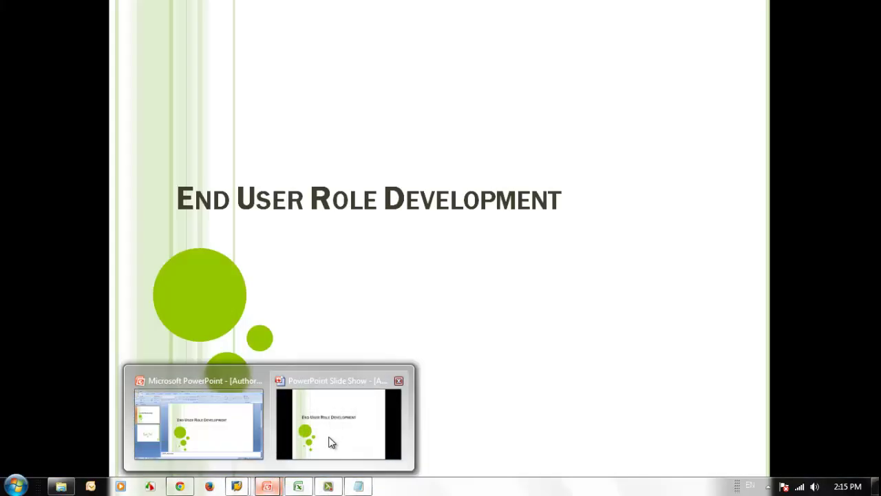
pyautogui.click(330, 442)
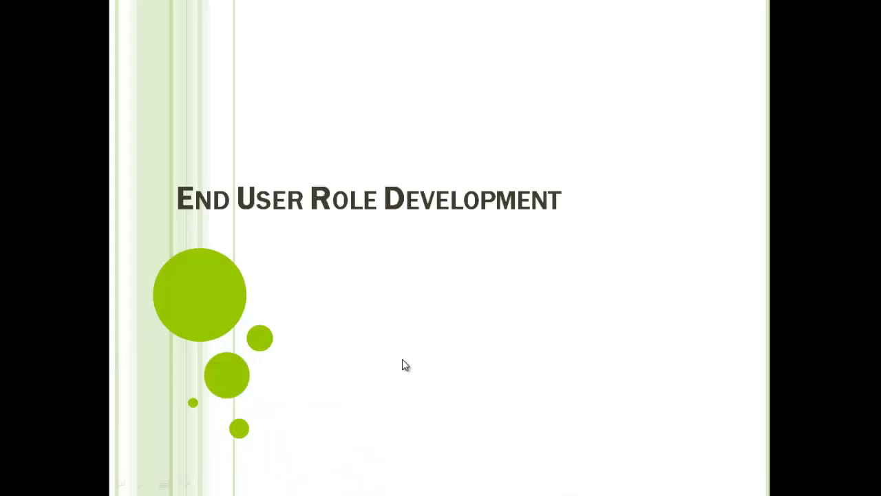
pyautogui.click(403, 364)
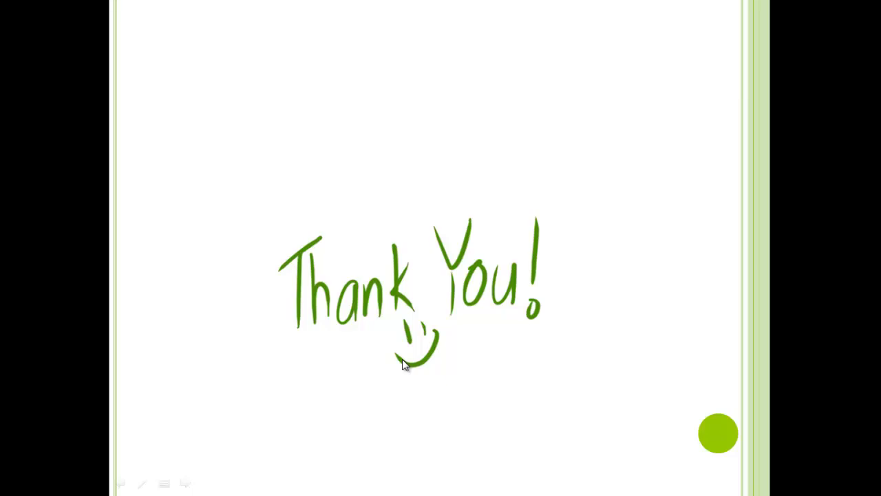